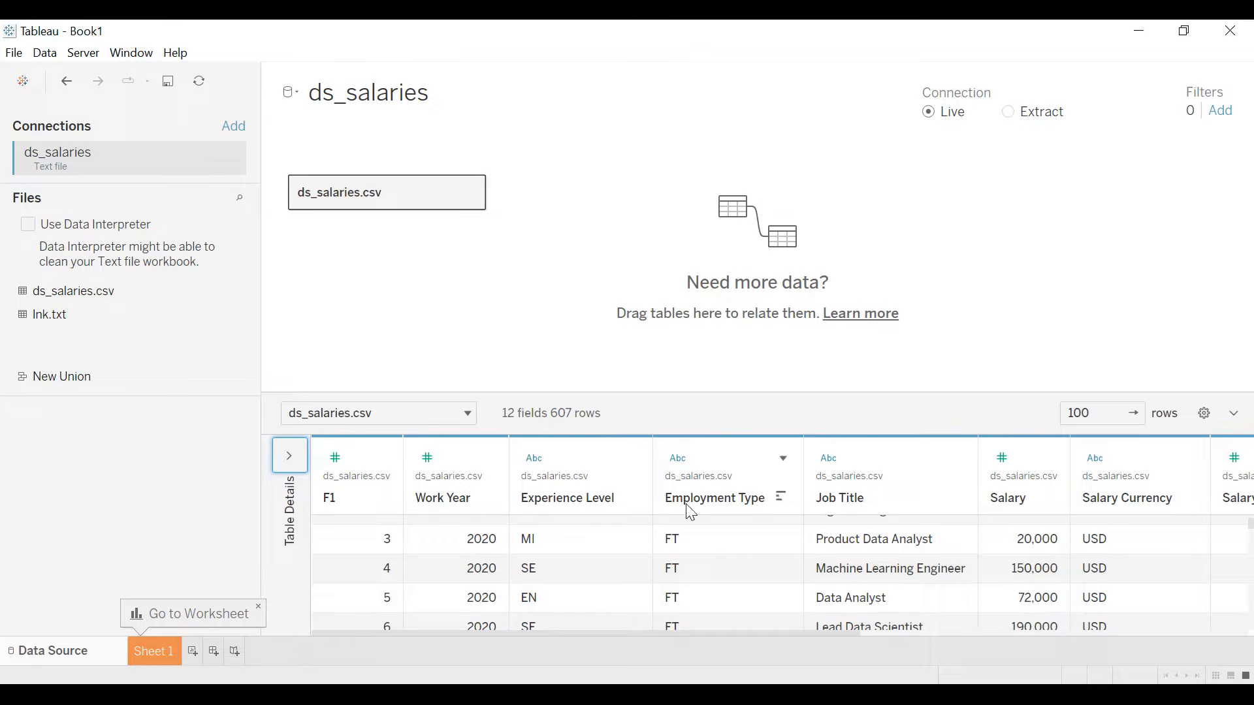
# - Examine the rows and columns of the ds_salaries.csv data preview, across to the Company Size field
pyautogui.scroll(3, 723, 578)
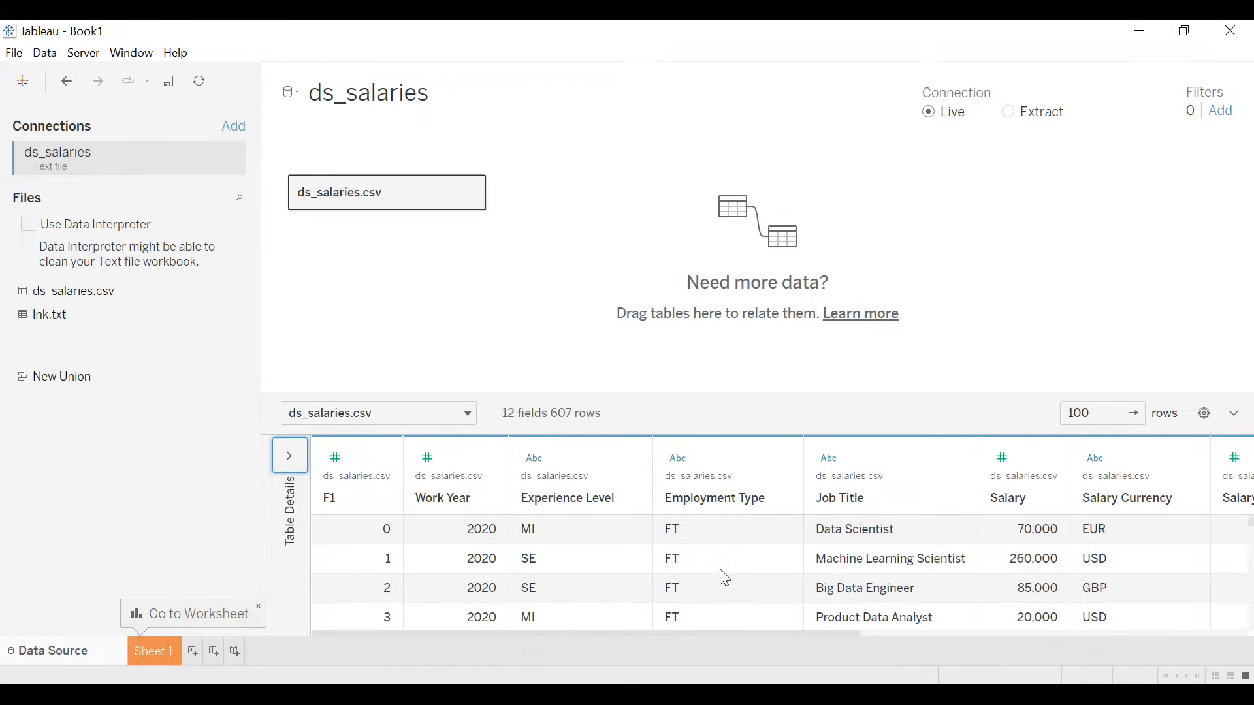
pyautogui.scroll(-4, 674, 545)
pyautogui.scroll(-10, 695, 545)
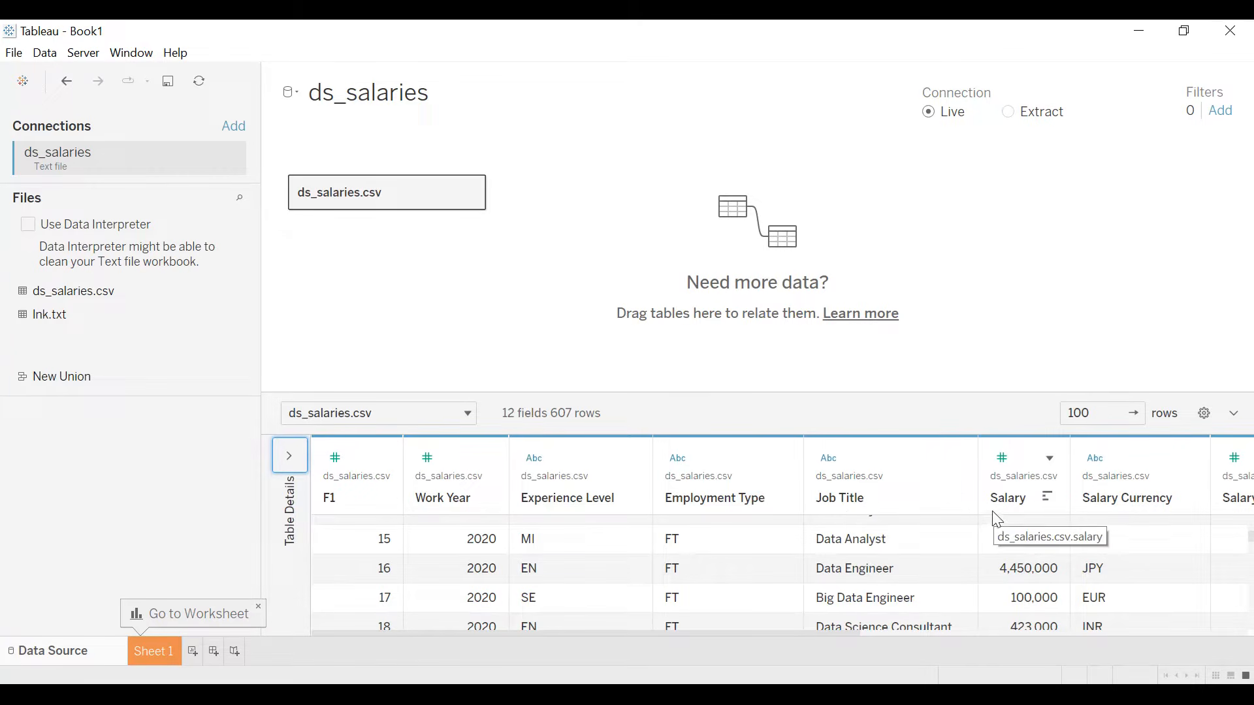
pyautogui.moveTo(649, 634); pyautogui.dragTo(1003, 620)
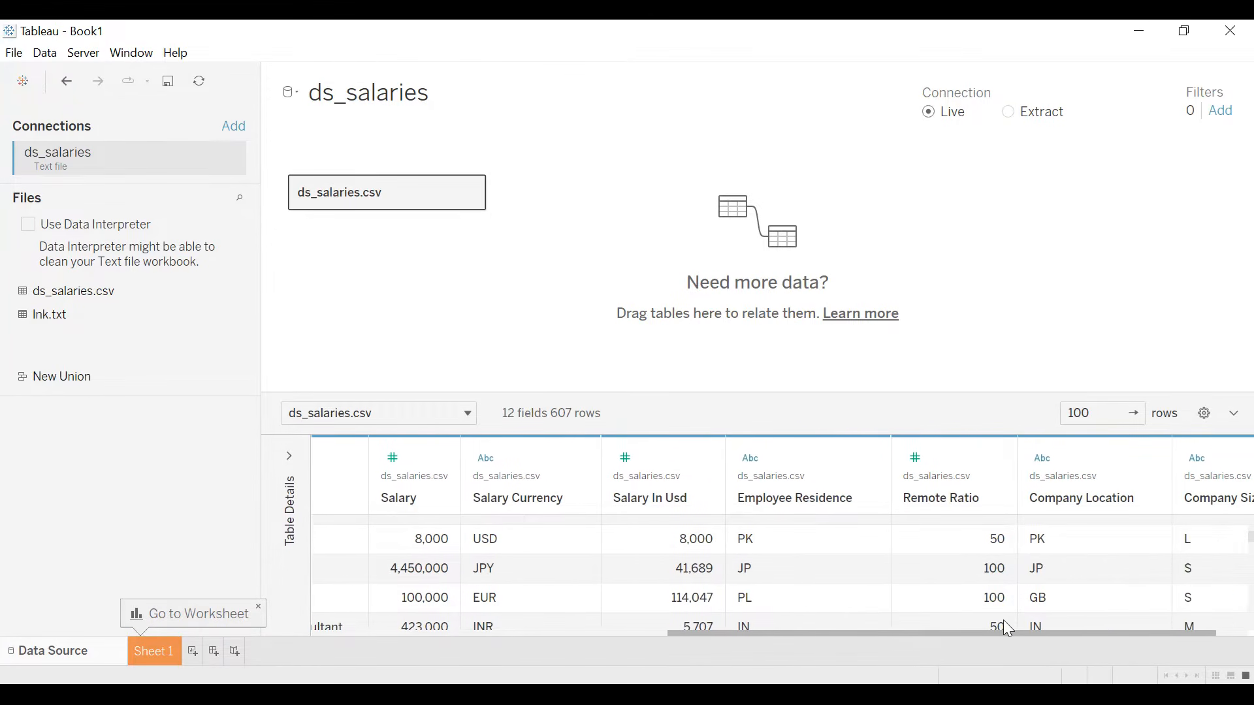
pyautogui.moveTo(1007, 628); pyautogui.dragTo(1072, 624)
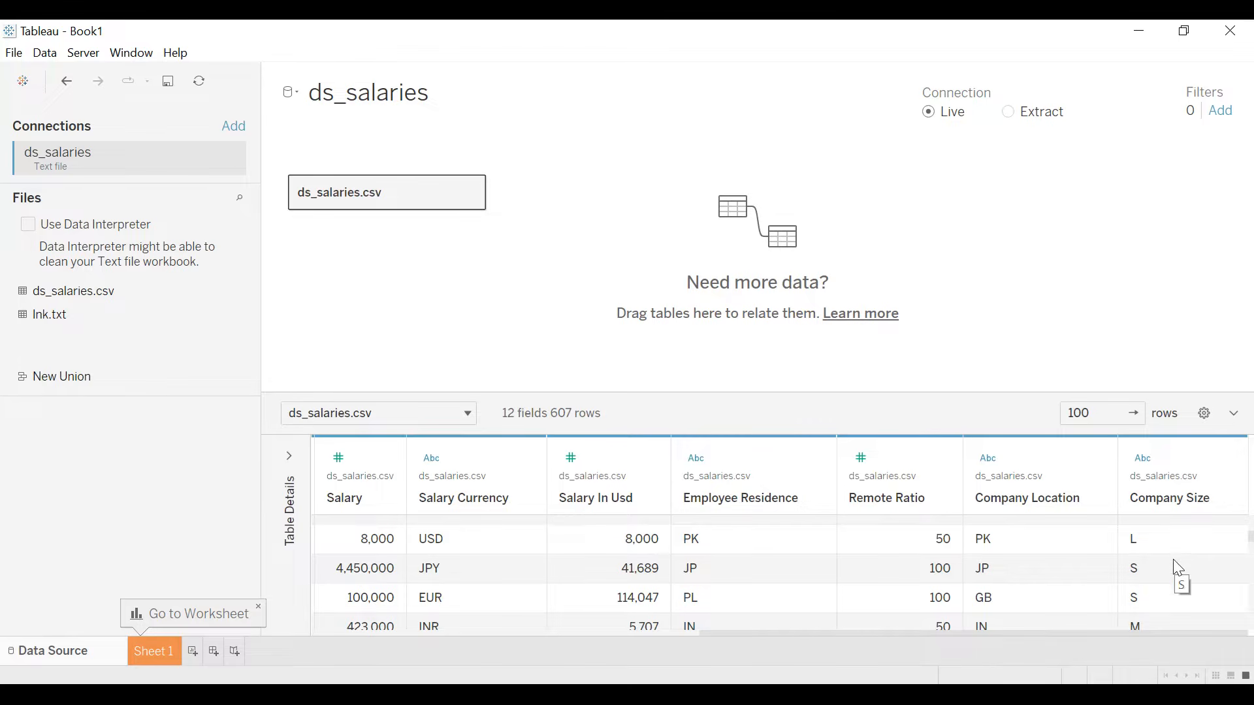
pyautogui.moveTo(1142, 627); pyautogui.dragTo(623, 653)
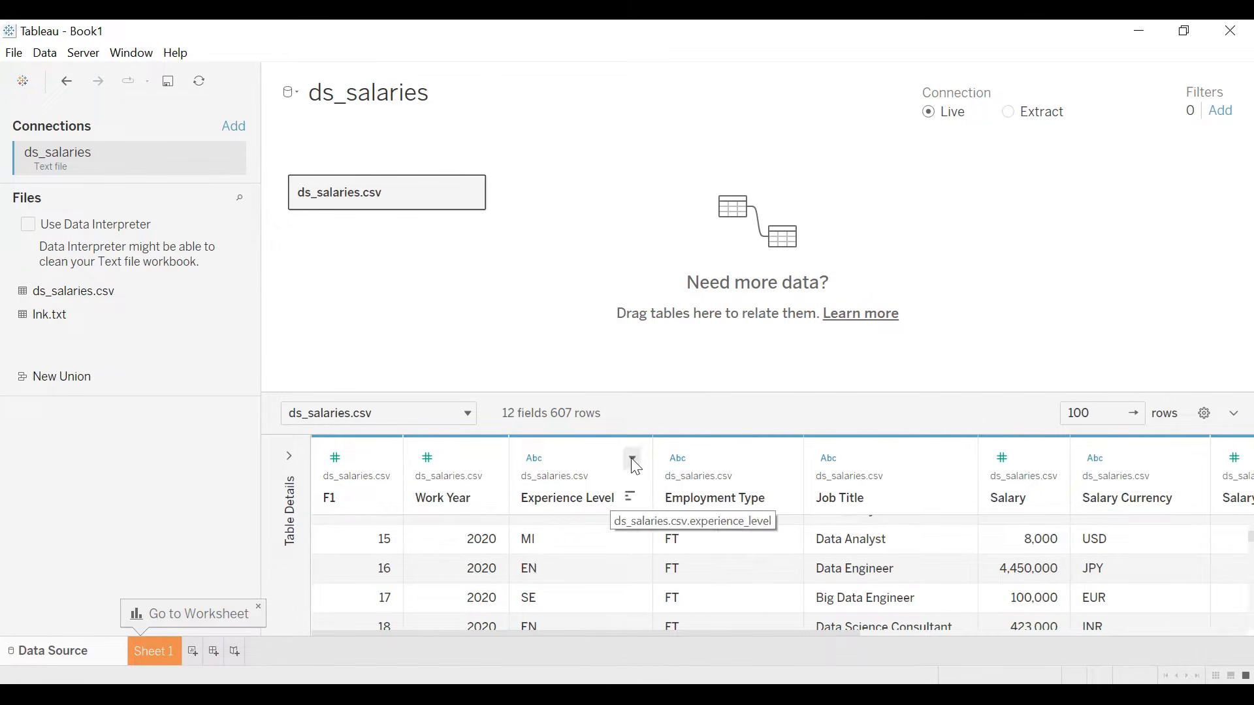
# - Edit the Experience Level aliases, giving EN an alias that begins with "Entry" and setting EX to Expert
pyautogui.click(632, 459)
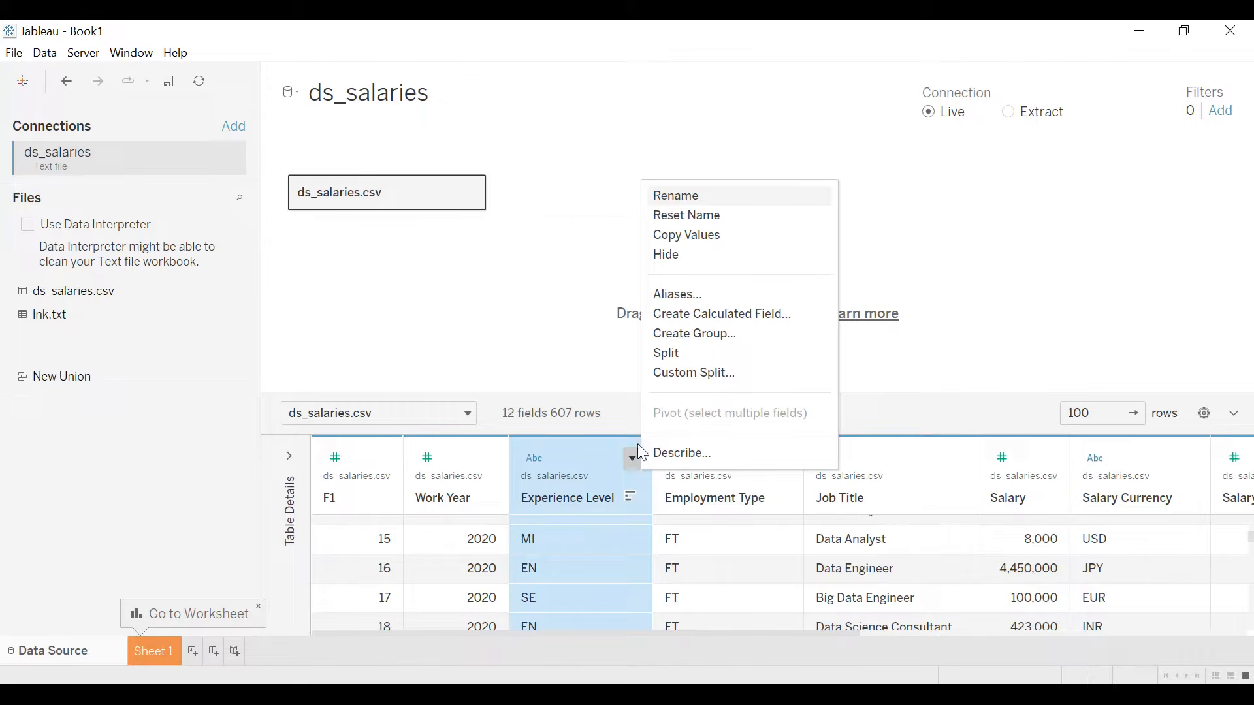
pyautogui.click(686, 295)
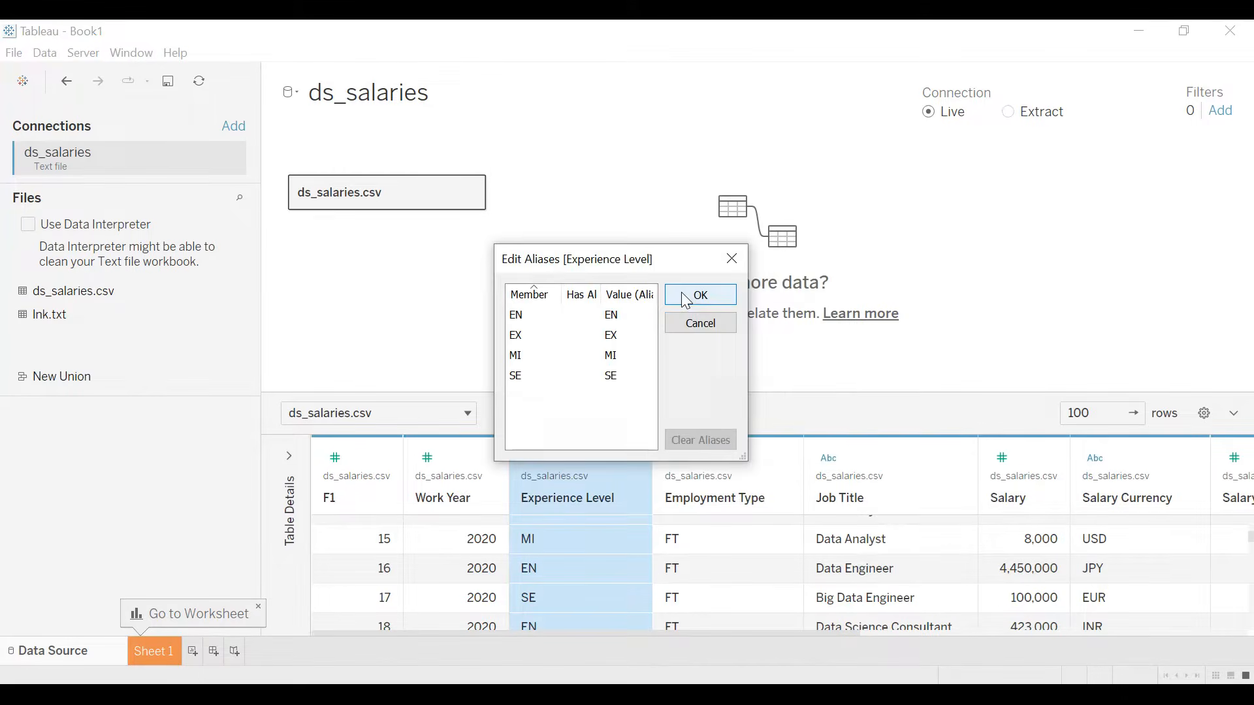
pyautogui.click(612, 316)
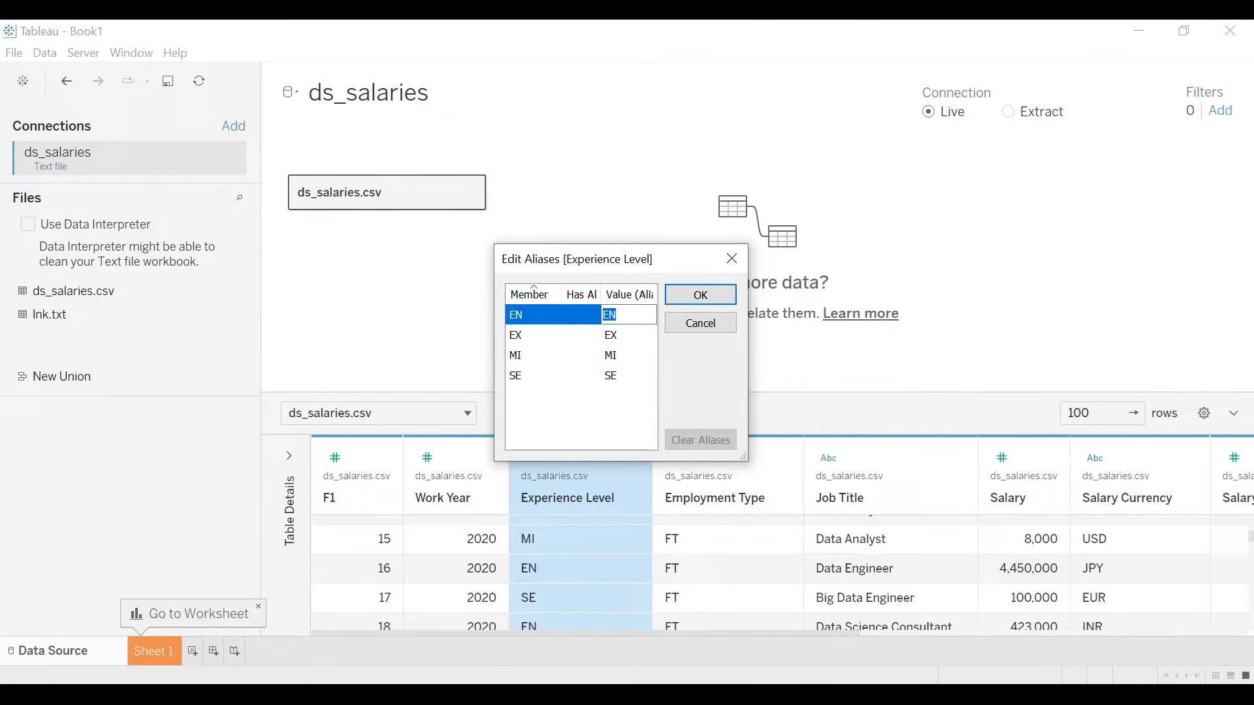
pyautogui.write('E')
pyautogui.click(618, 336)
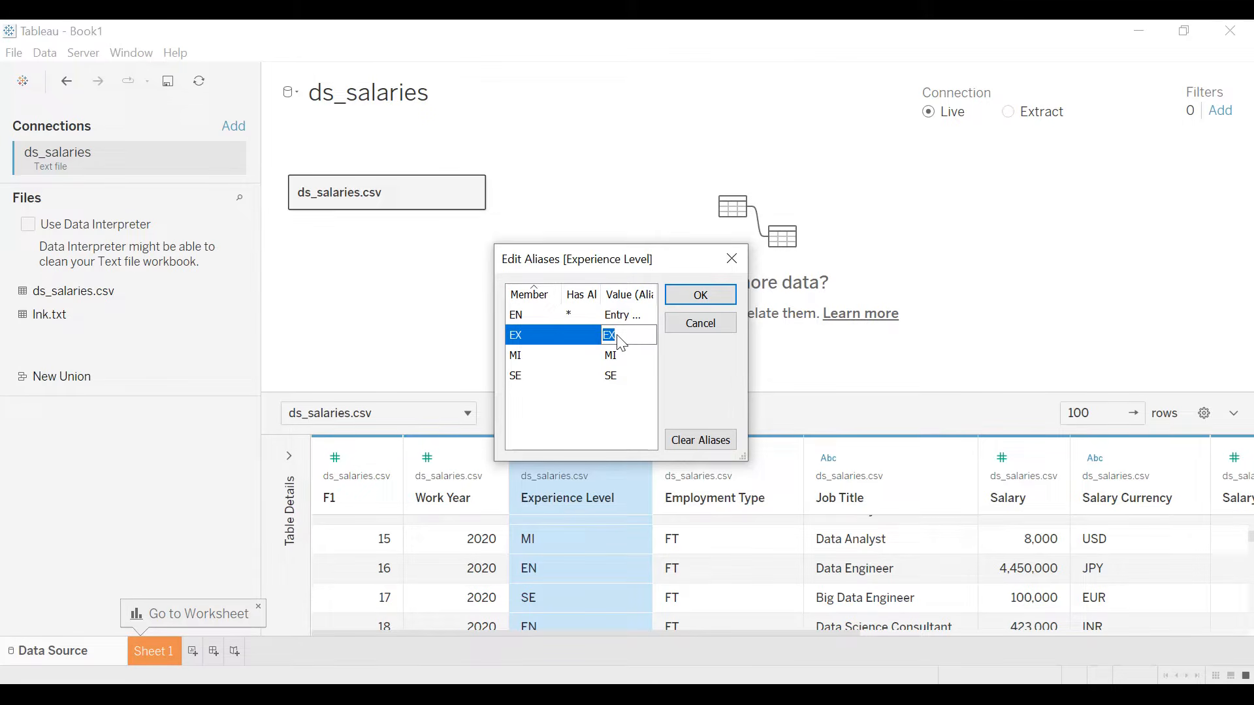
pyautogui.write('Expert')
# - Set the Experience Level aliases of MI to Intermediate and SE to Senior, and apply the alias changes
pyautogui.click(619, 357)
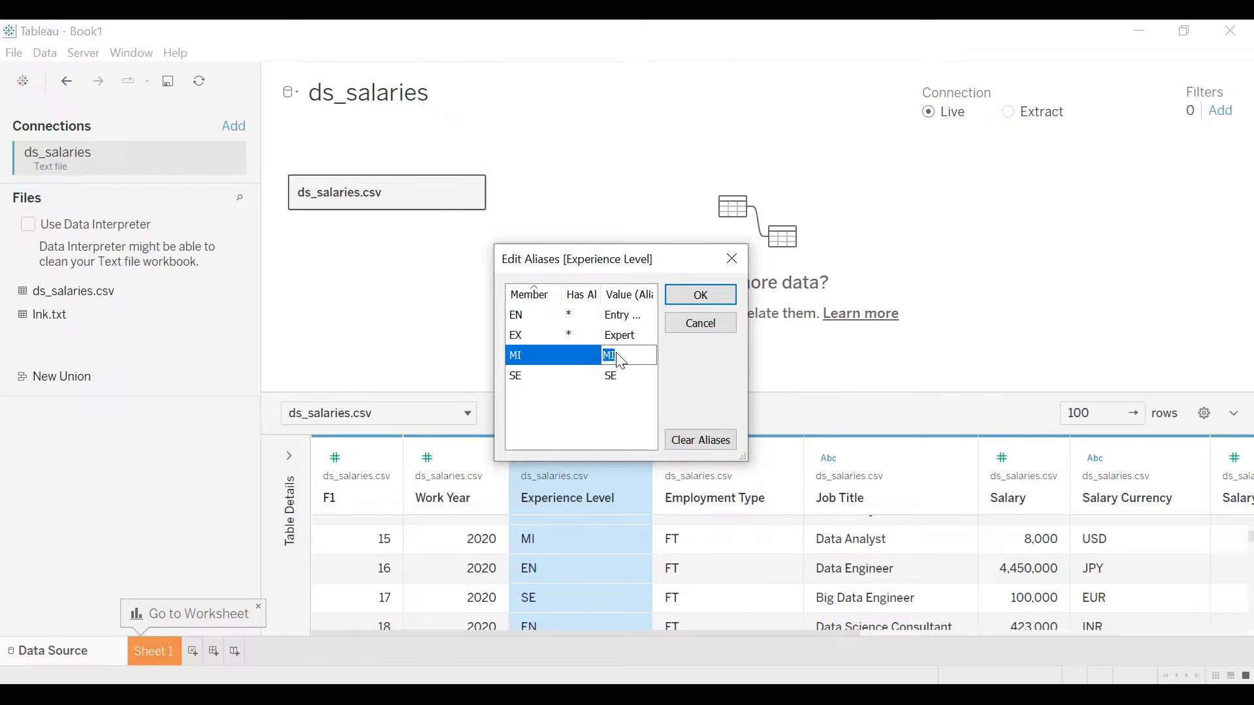
pyautogui.write('I')
pyautogui.write('ntermediate')
pyautogui.click(619, 375)
pyautogui.write('Senior')
pyautogui.press('Return')
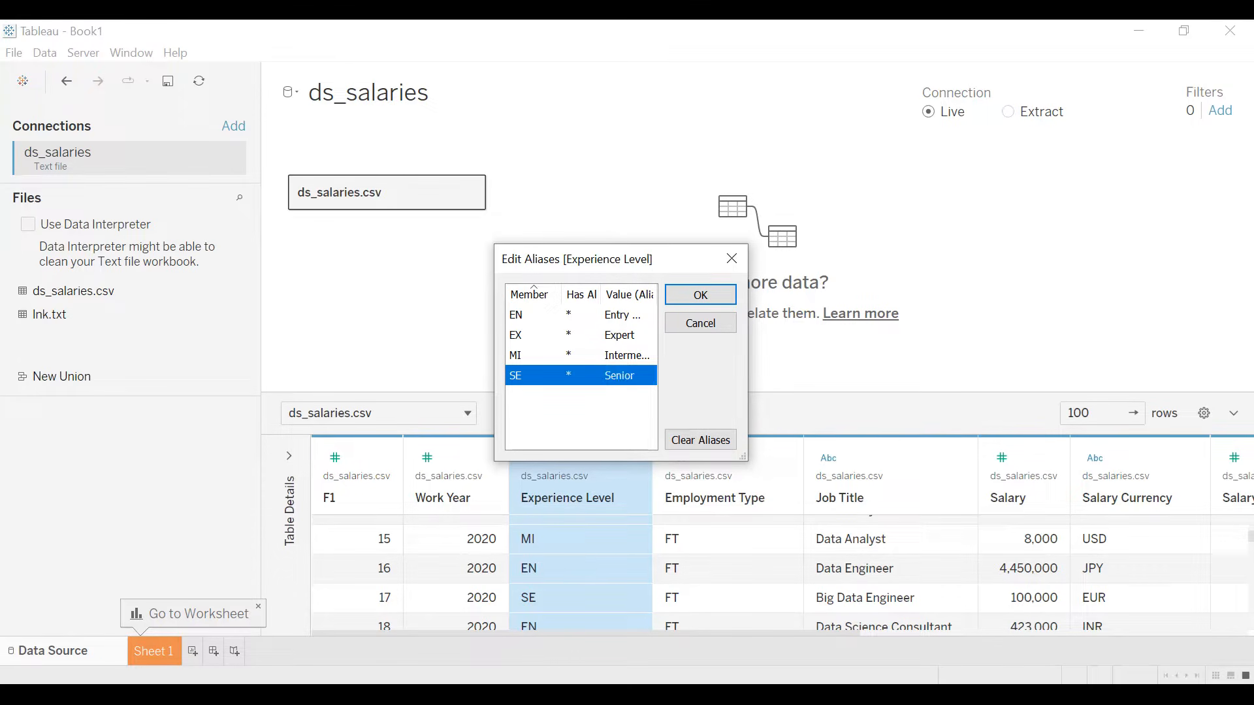
pyautogui.click(695, 295)
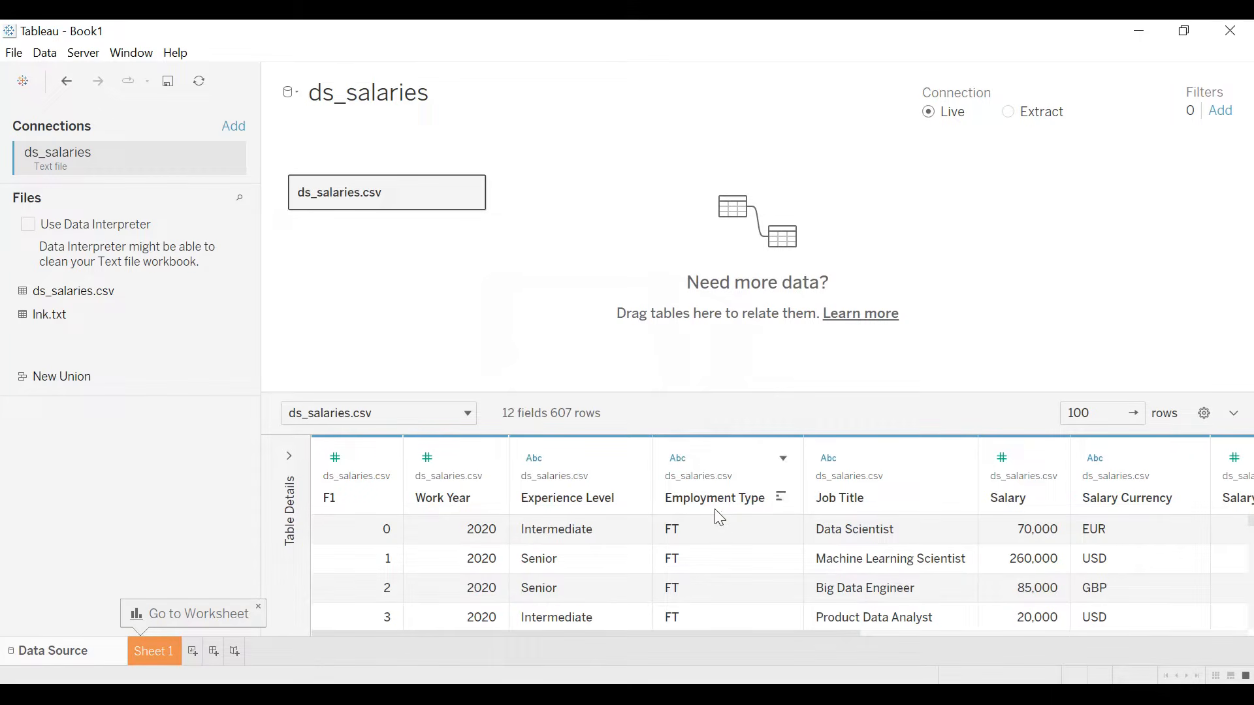
# - Edit the Employment Type aliases, setting CT to Contract and FL to Freelance
pyautogui.click(782, 458)
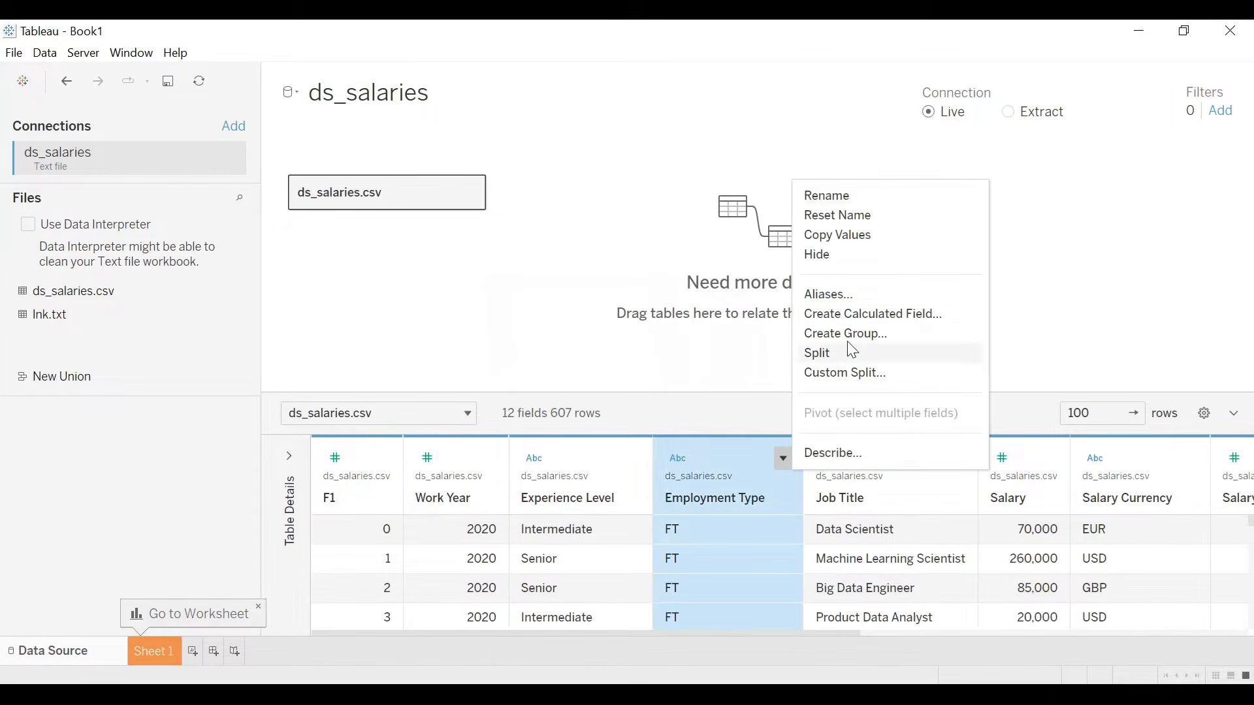
pyautogui.click(846, 298)
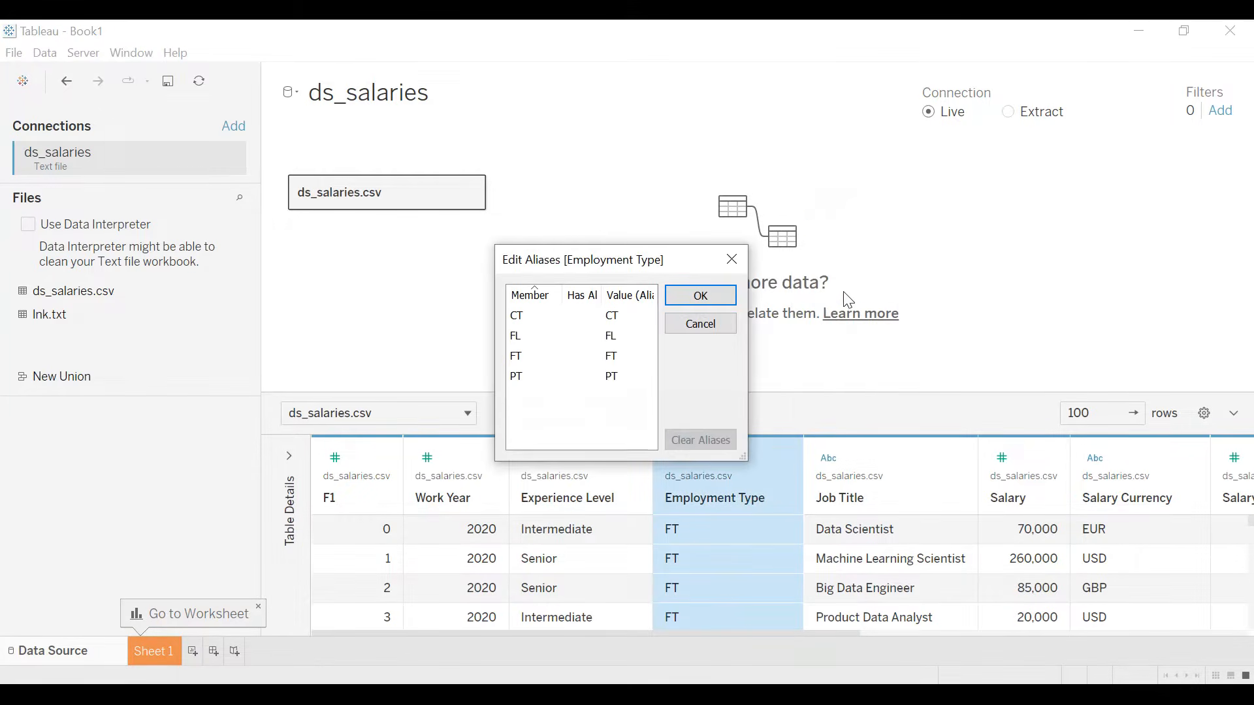
pyautogui.click(622, 319)
pyautogui.write('C')
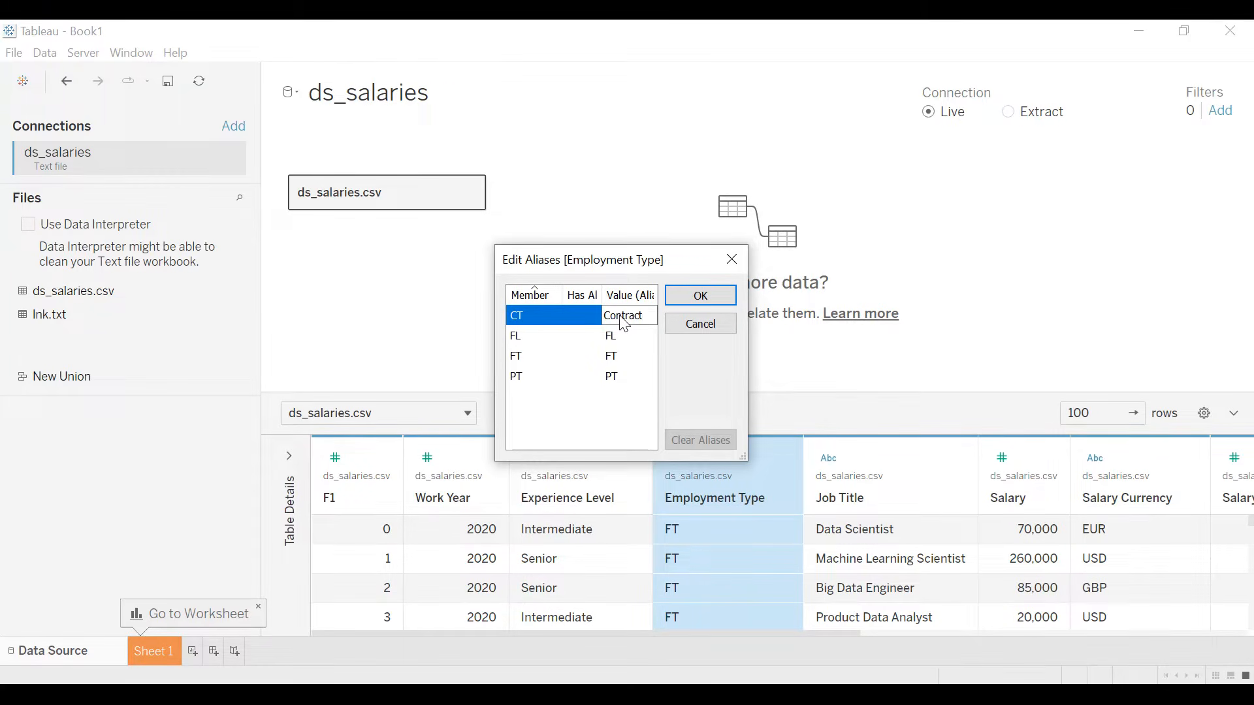
pyautogui.click(625, 339)
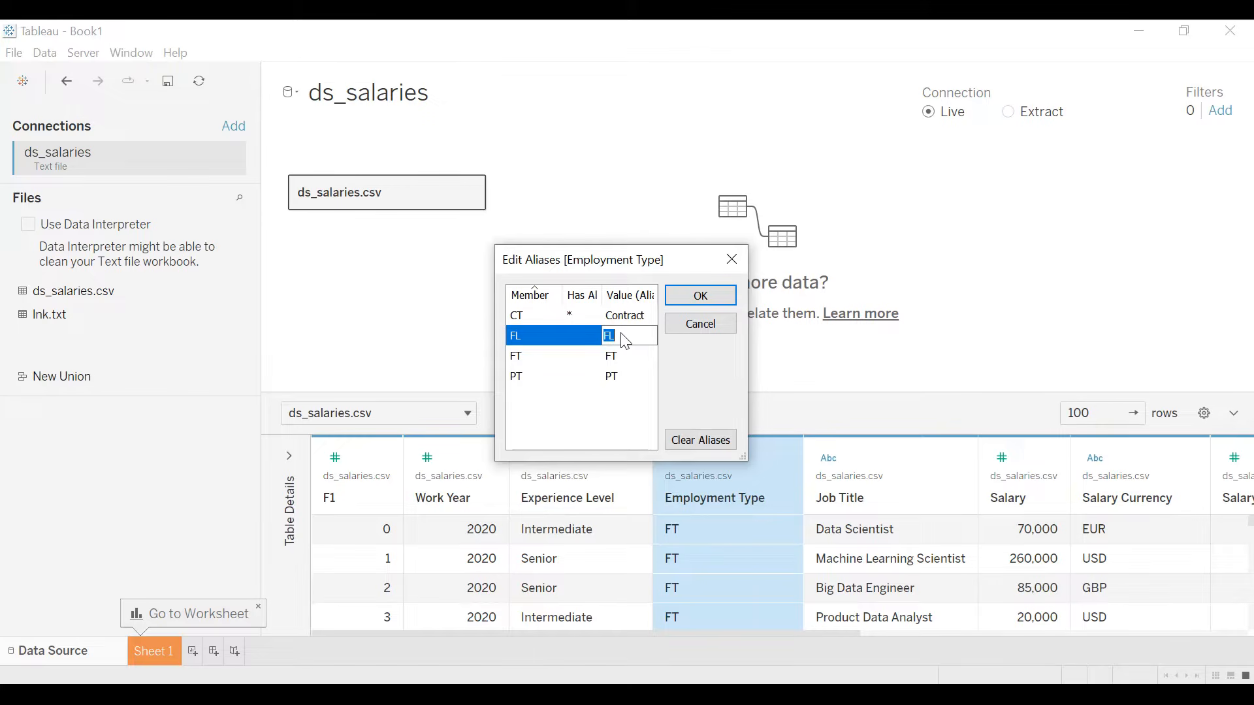
pyautogui.write('F')
# - Set the Employment Type aliases of FT to Full Time and PT to Part Time, and apply the alias changes
pyautogui.click(618, 358)
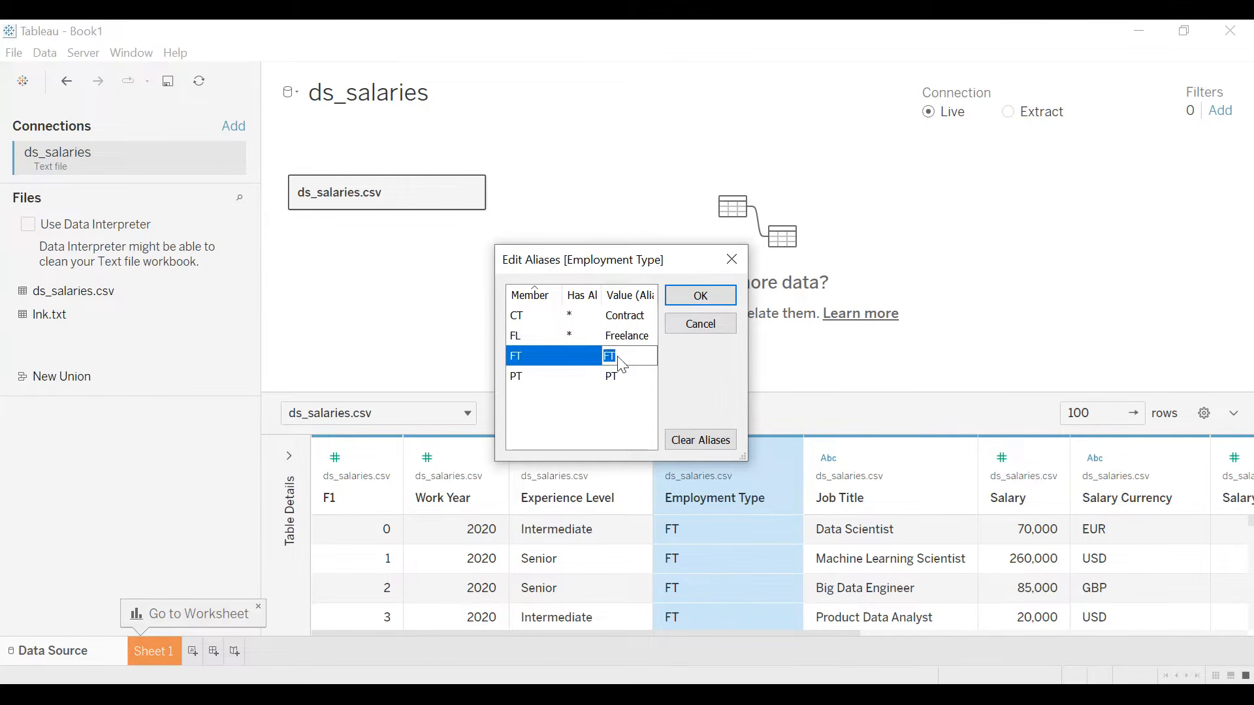
pyautogui.write('D')
pyautogui.click(618, 378)
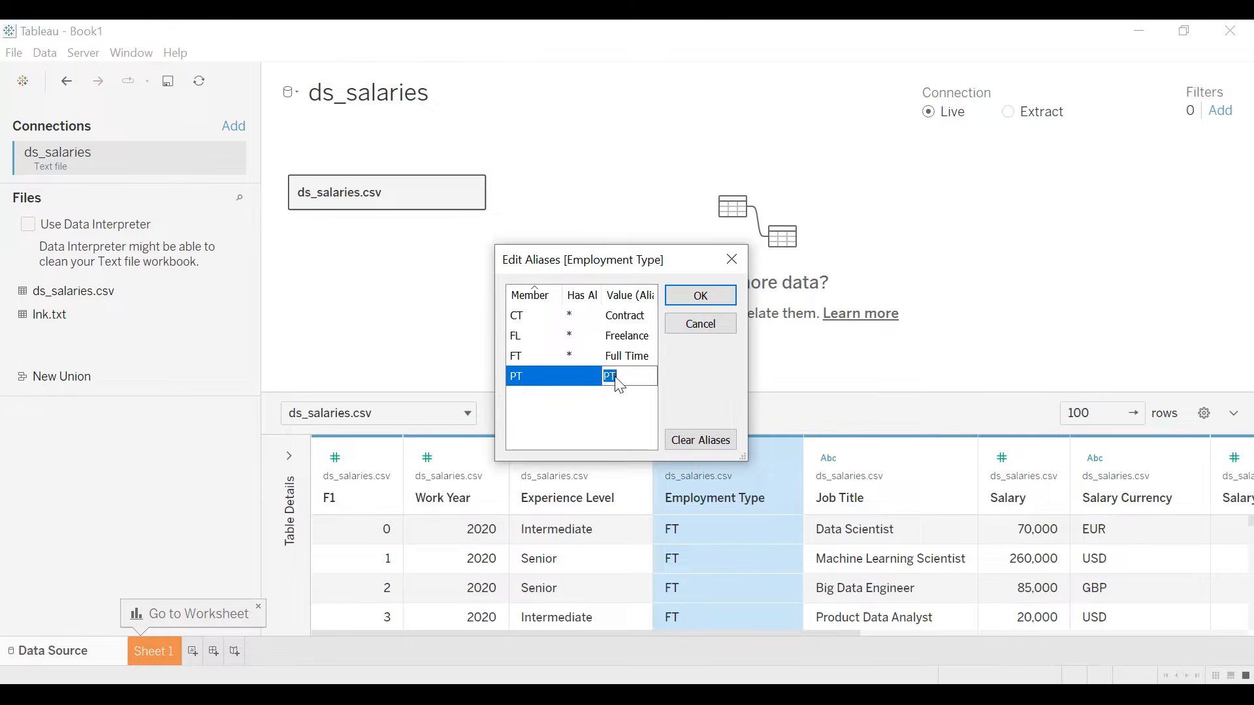
pyautogui.write('Part Time')
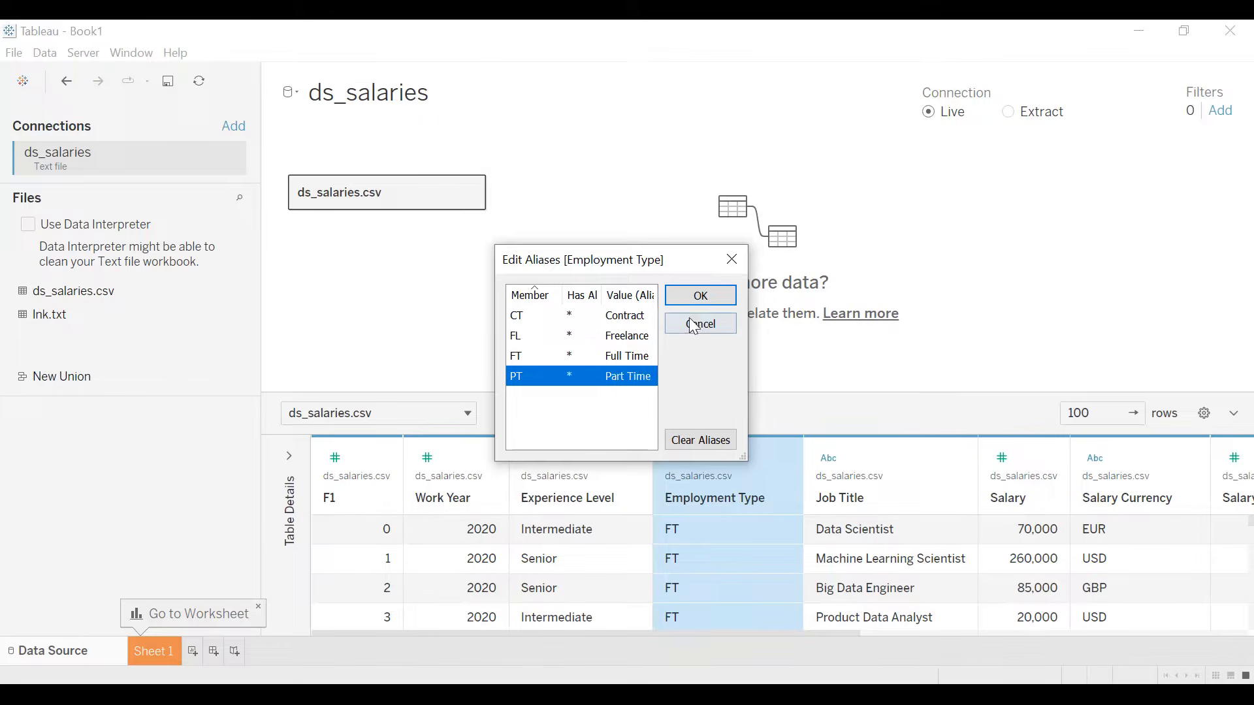
pyautogui.click(699, 295)
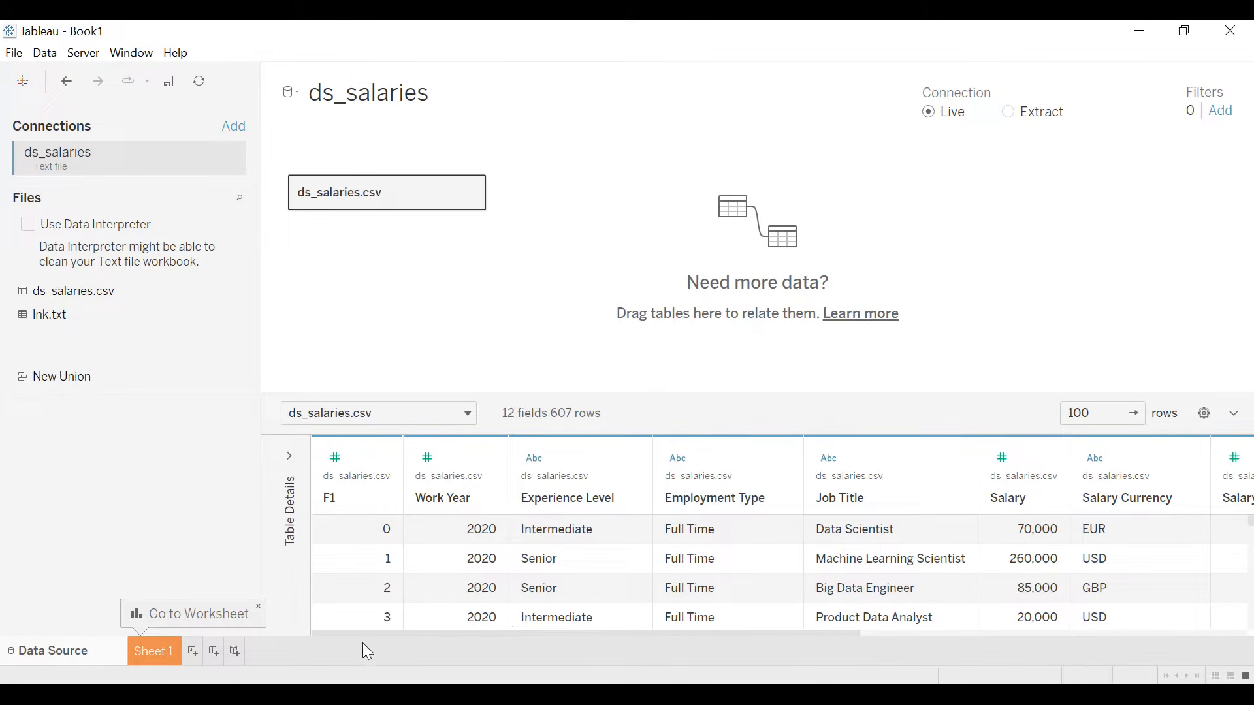
# - Alias the Company Size values L, M and S as Large, Medium and Small
pyautogui.moveTo(406, 629); pyautogui.dragTo(790, 632)
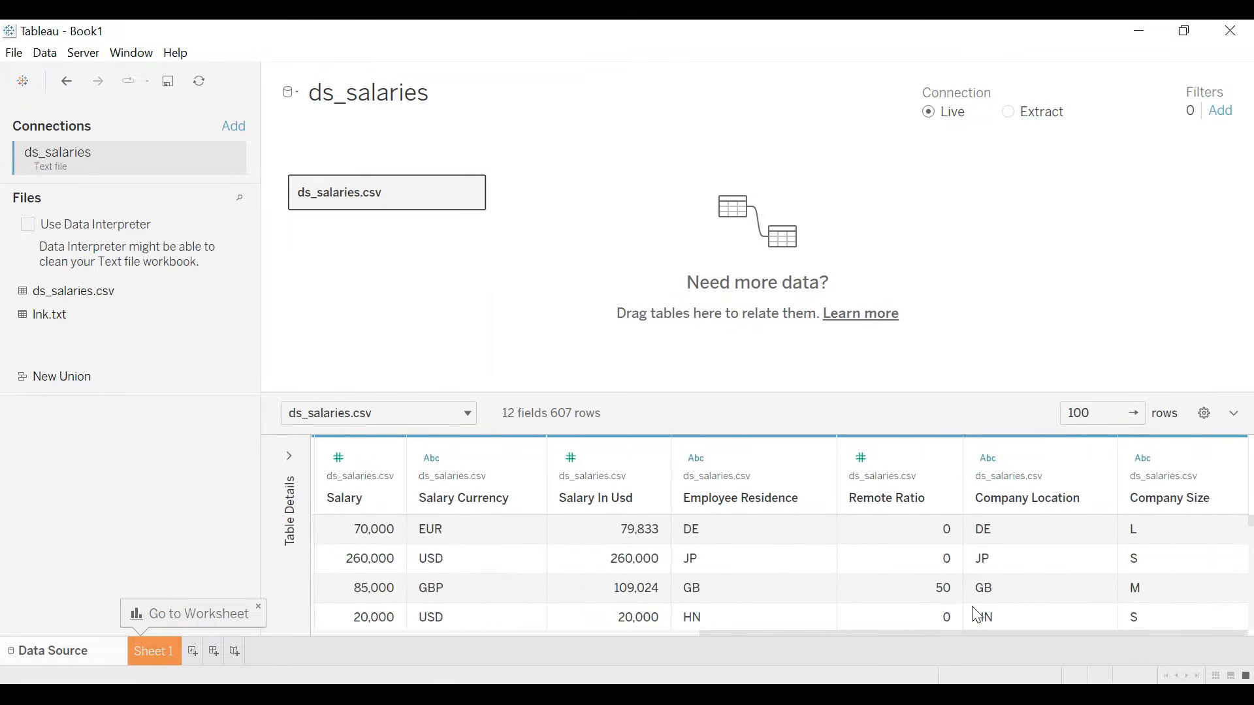
pyautogui.click(1227, 461)
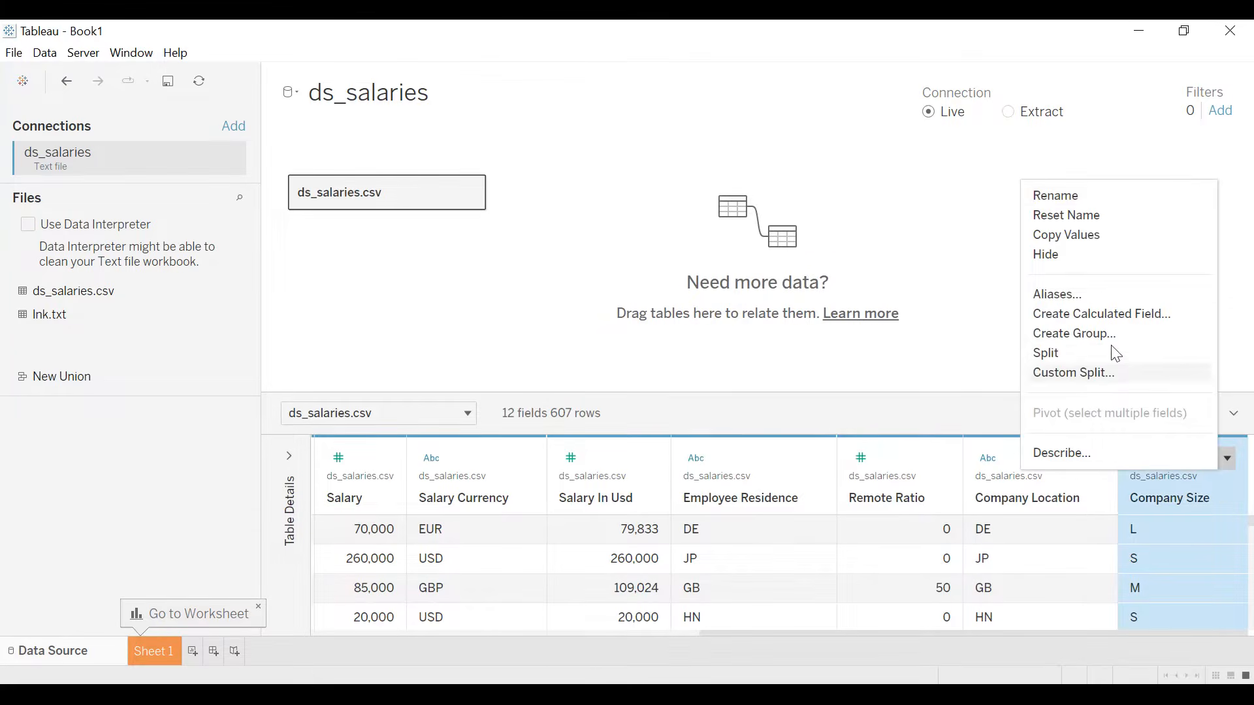
pyautogui.click(1085, 296)
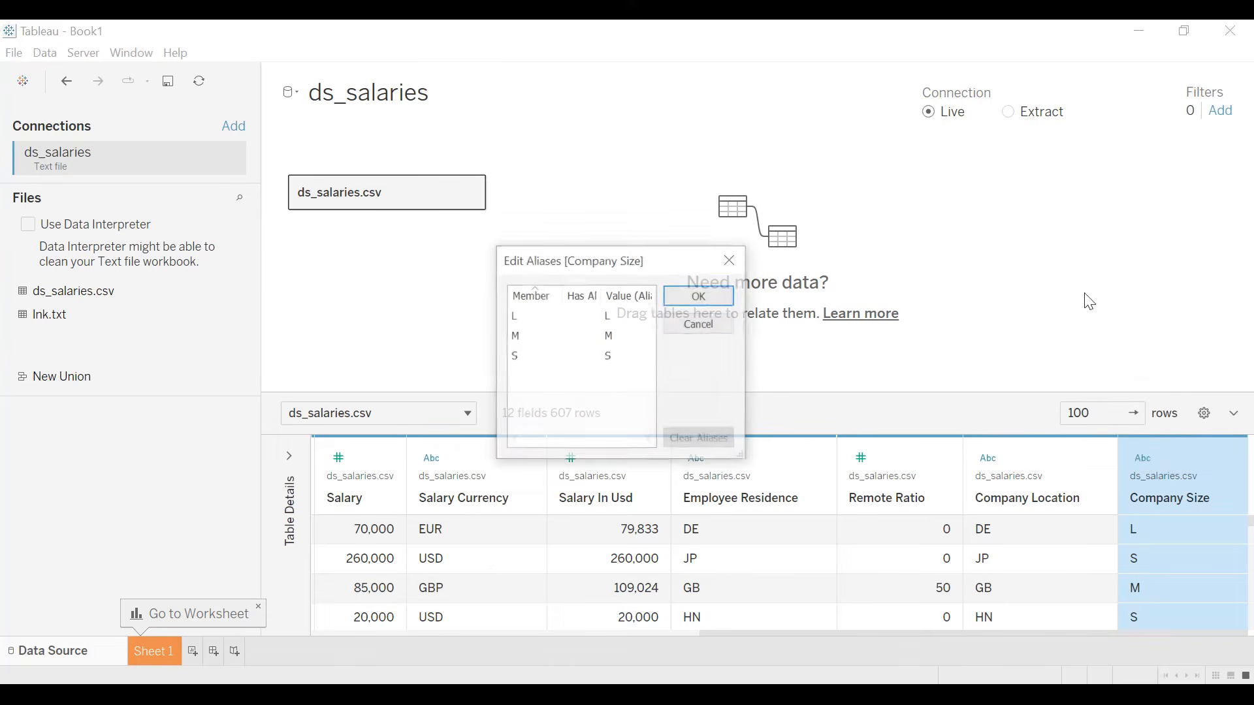
pyautogui.click(623, 317)
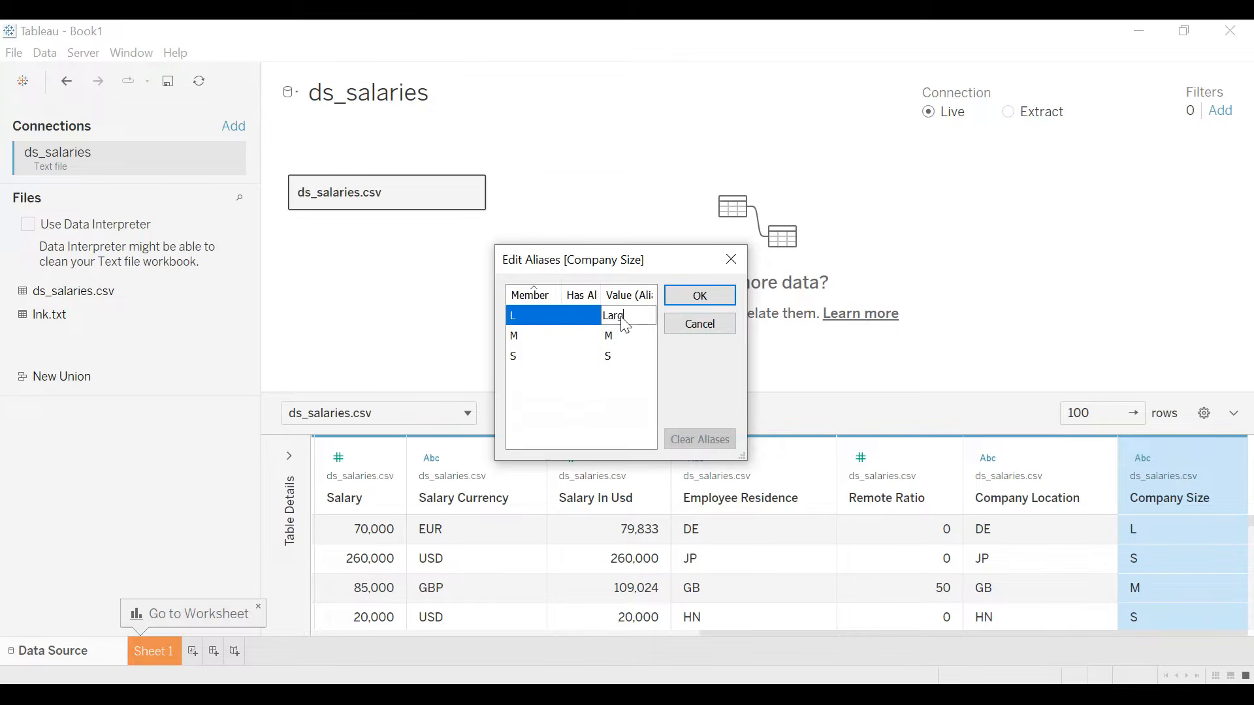
pyautogui.write('Large')
pyautogui.click(624, 337)
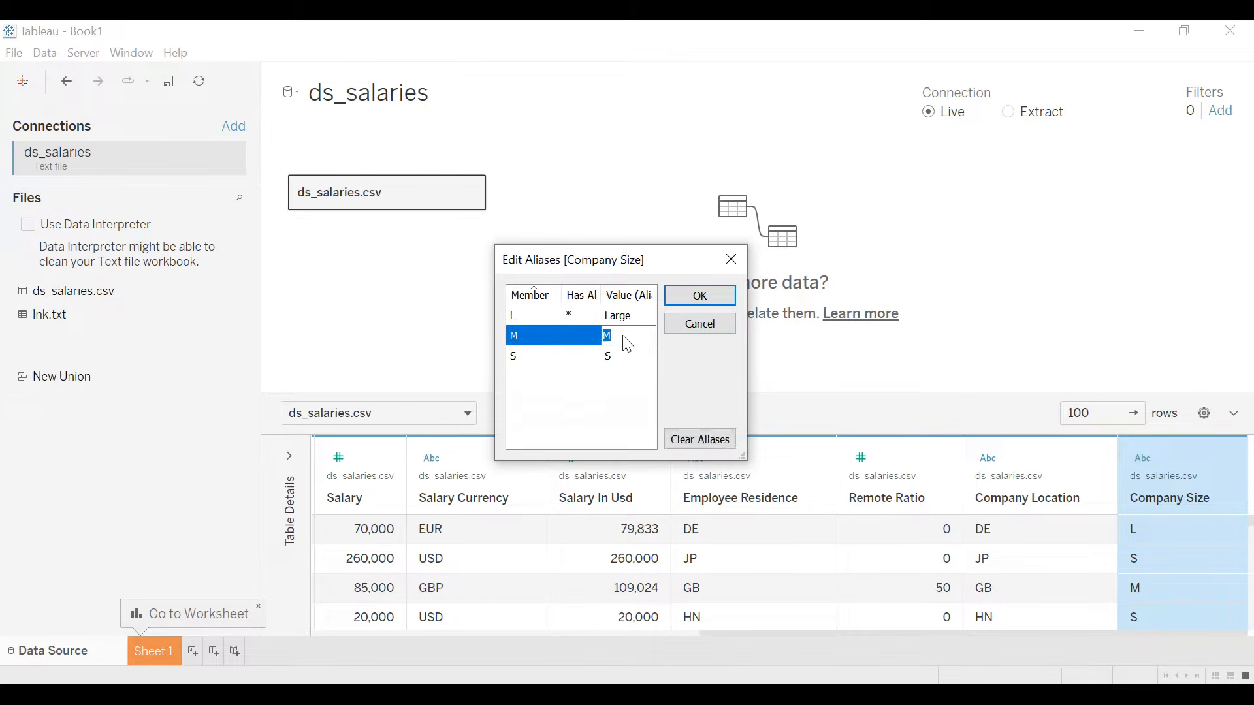
pyautogui.write('Medium')
pyautogui.click(622, 361)
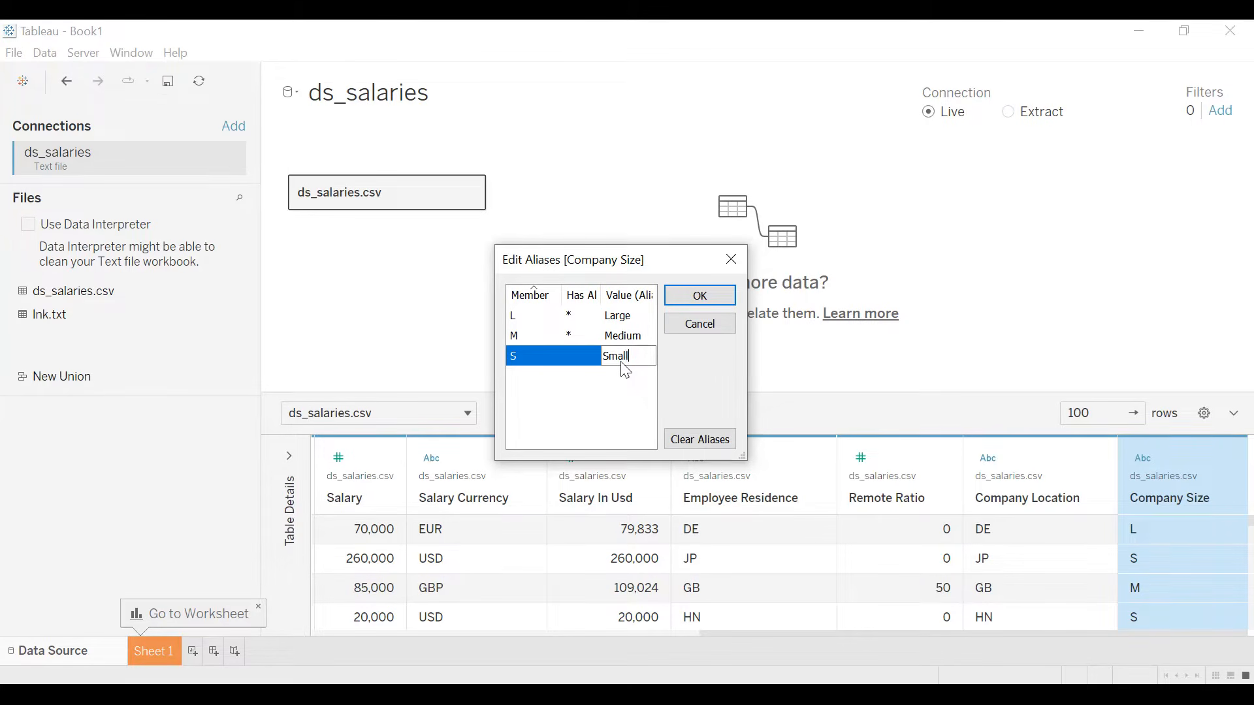
pyautogui.click(699, 295)
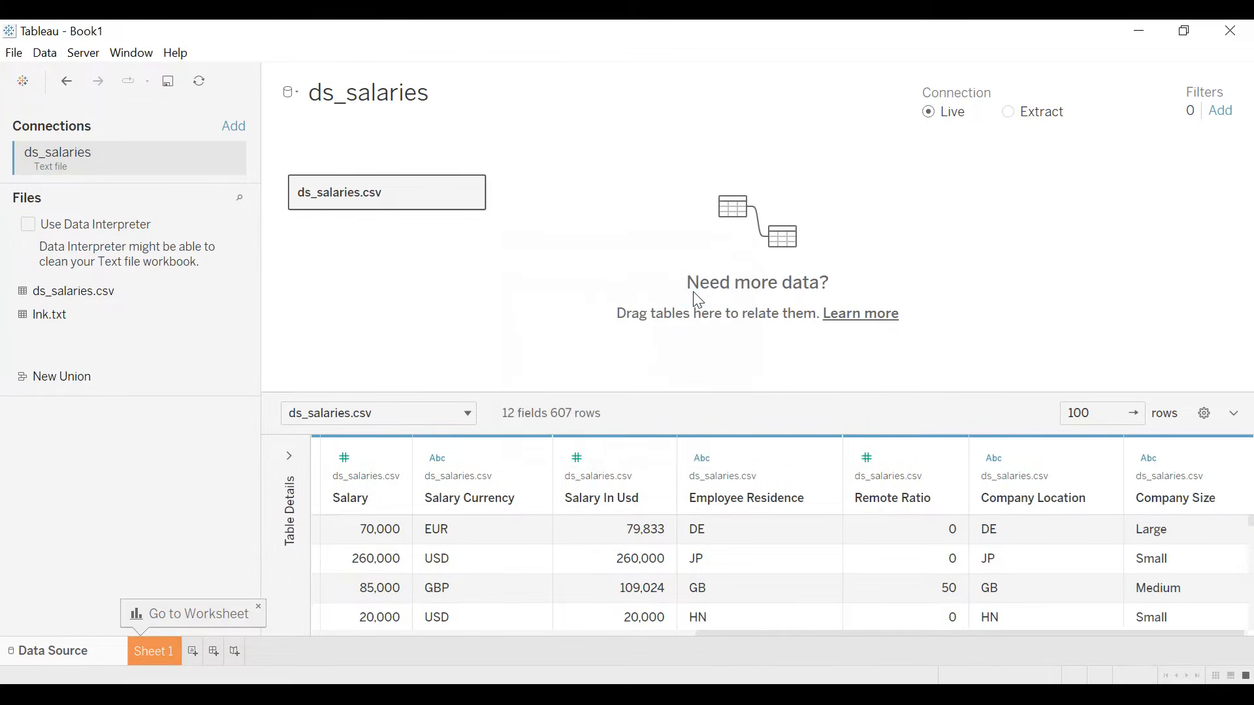
# - On Sheet 1, color the marks by Company Size and change the mark type to Pie
pyautogui.click(159, 649)
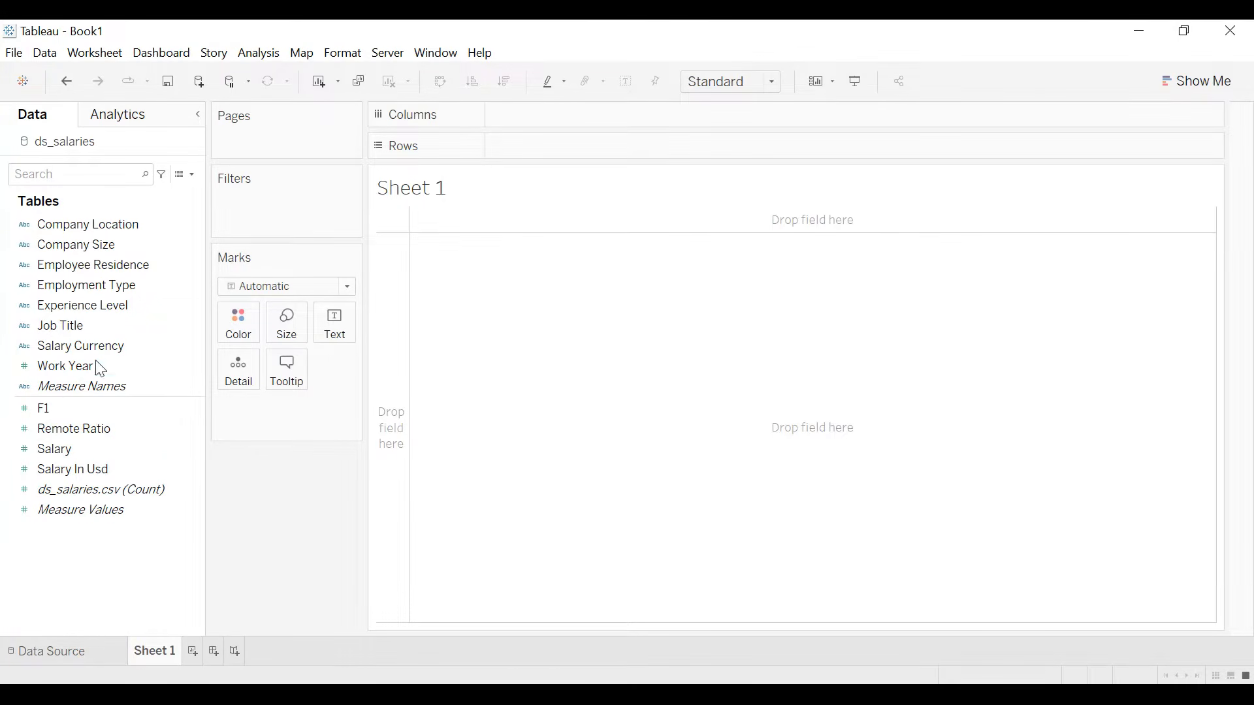
pyautogui.moveTo(83, 252); pyautogui.dragTo(243, 339)
pyautogui.click(346, 287)
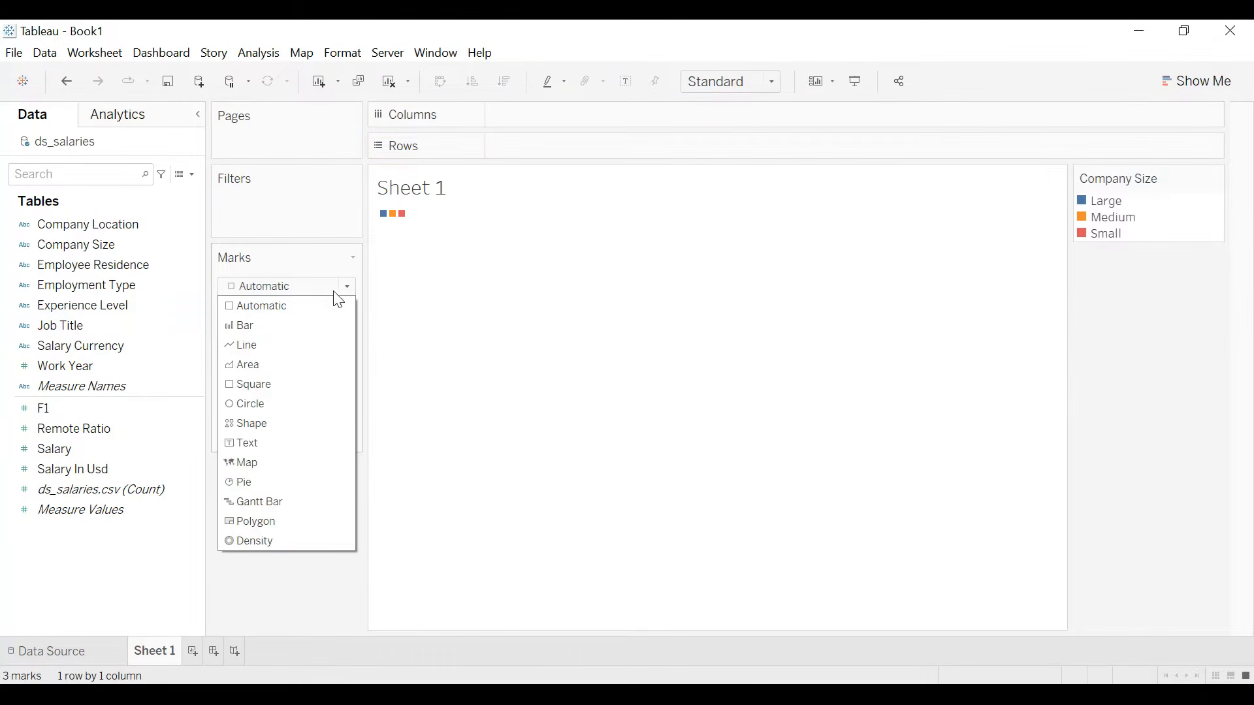
pyautogui.click(262, 483)
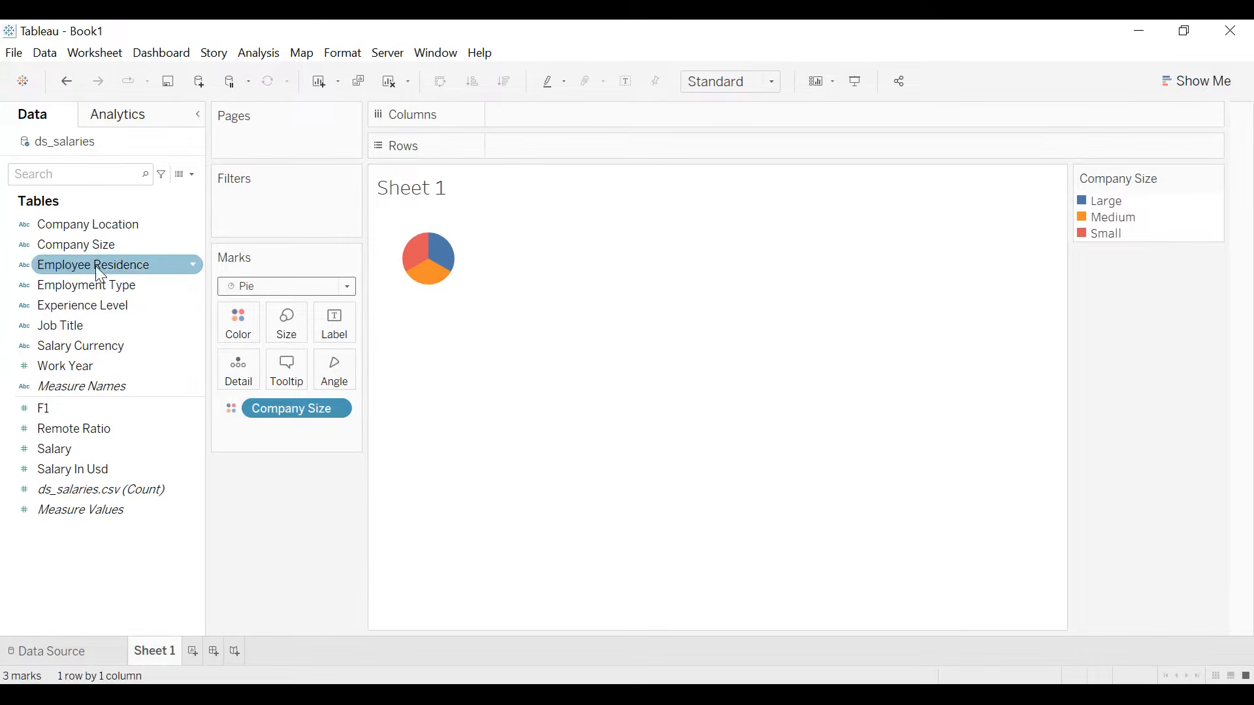
# - Size the pie by the count of Company Size and label its slices with Company Size and that count
pyautogui.moveTo(84, 244); pyautogui.dragTo(282, 329)
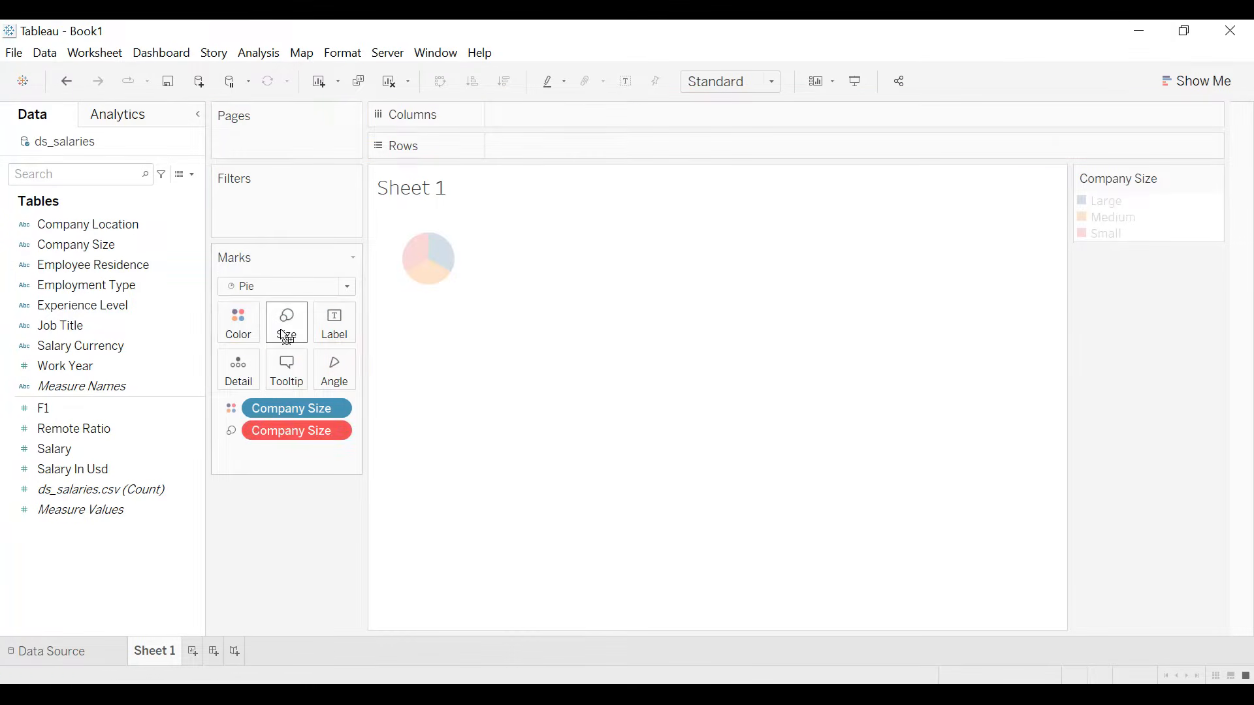
pyautogui.rightClick(331, 432)
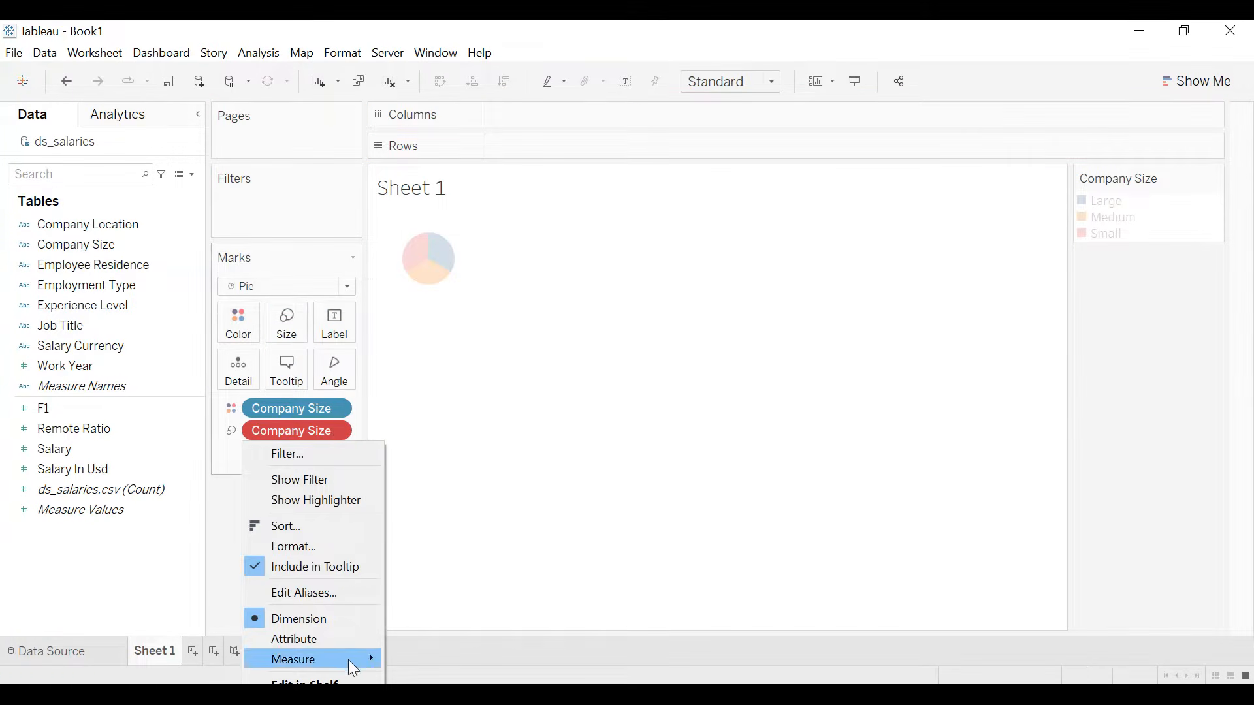
pyautogui.moveTo(348, 660)
pyautogui.click(421, 690)
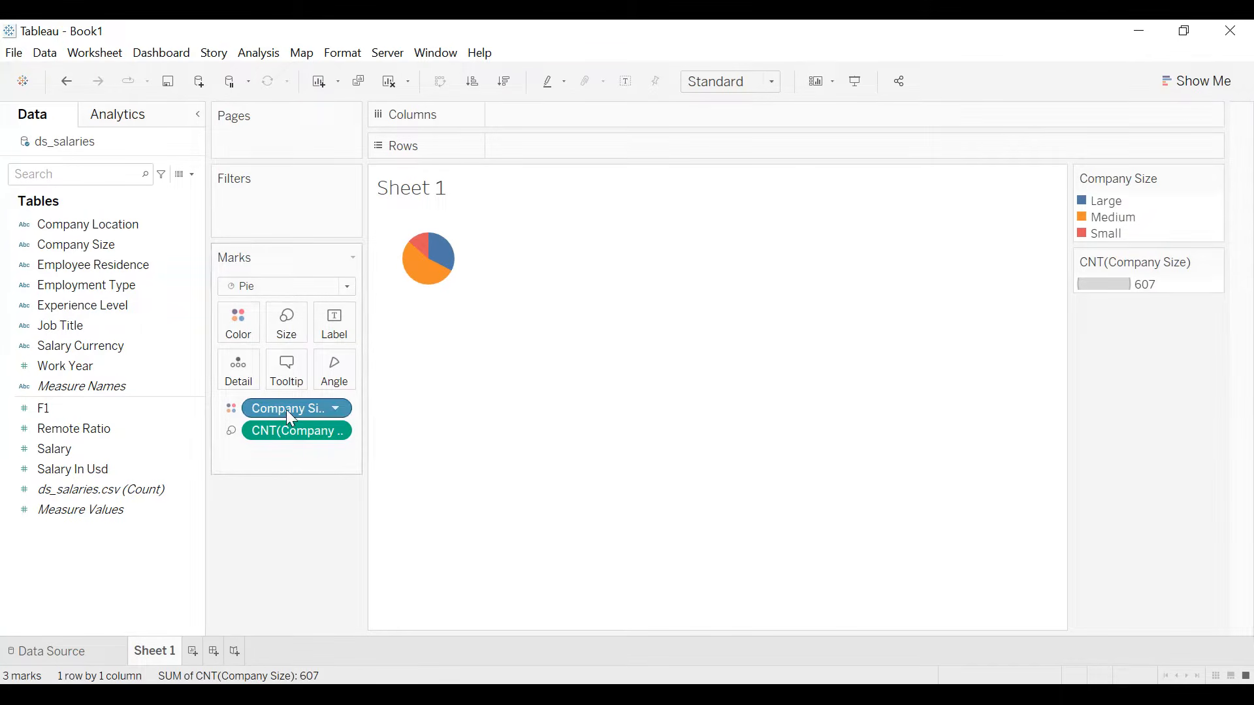
pyautogui.moveTo(286, 409); pyautogui.dragTo(339, 339)
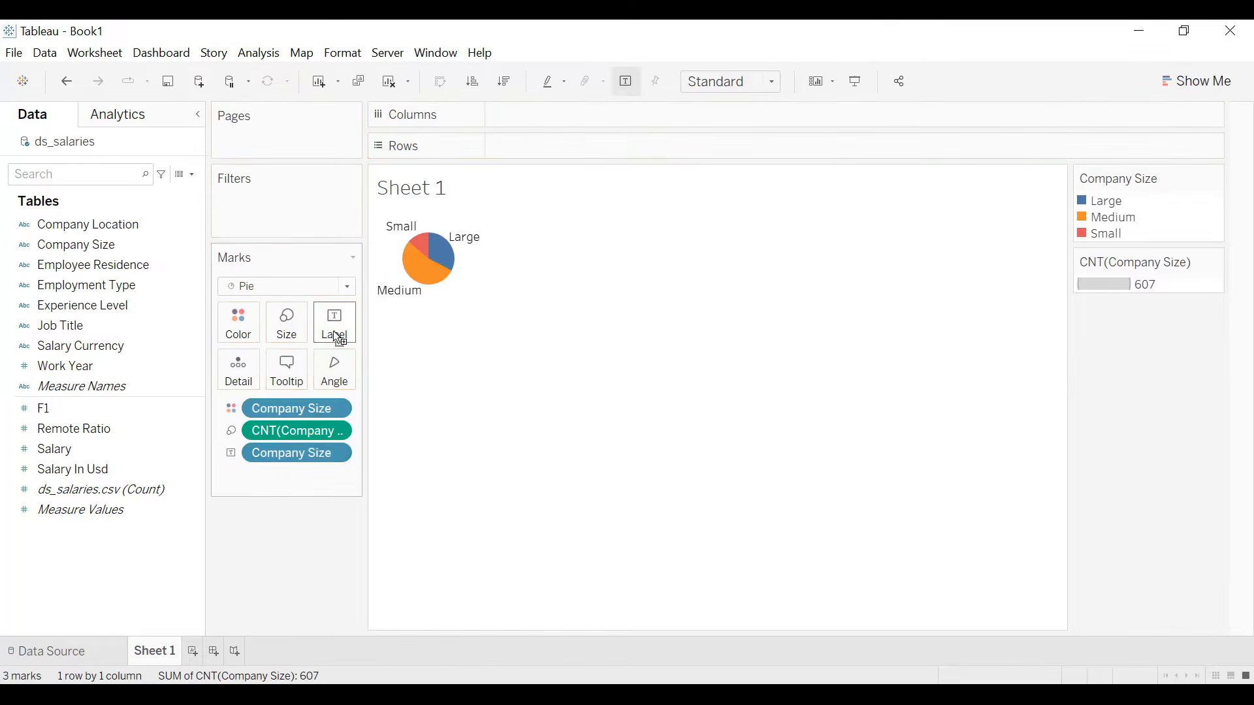
pyautogui.moveTo(291, 430); pyautogui.dragTo(341, 341)
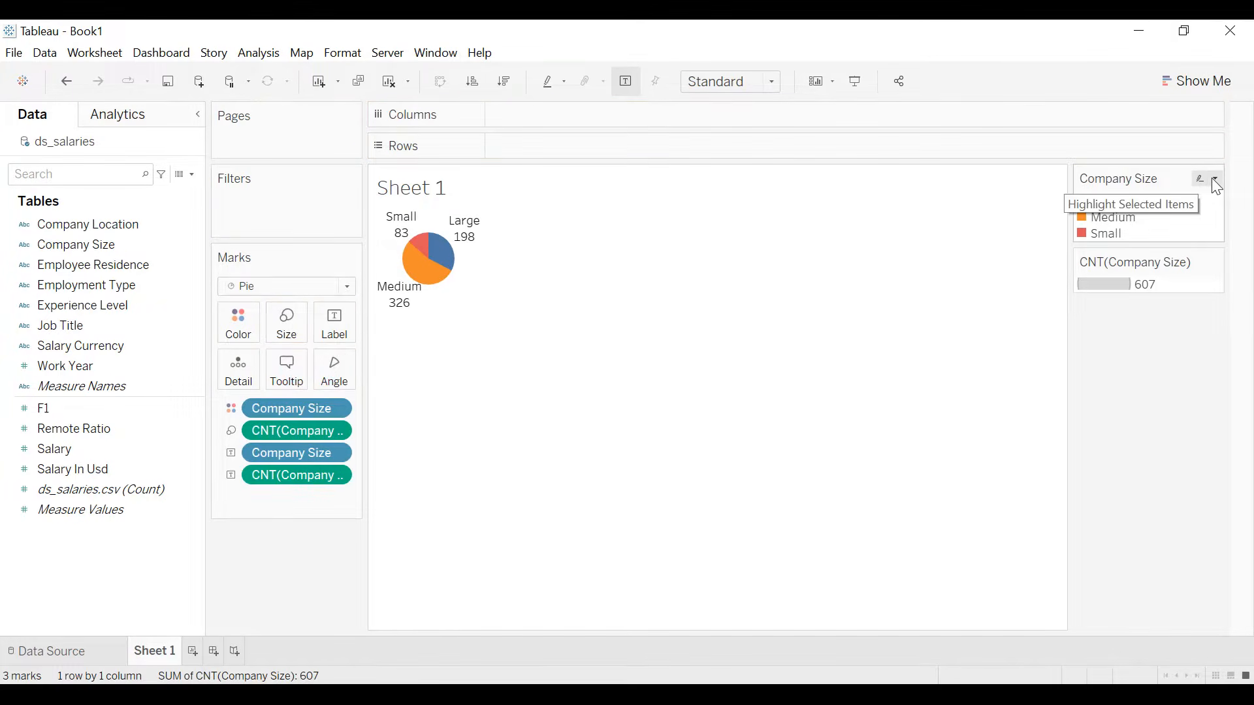
# - Hide the Company Size color legend and the CNT(Company Size) size legend
pyautogui.click(1212, 177)
pyautogui.click(1105, 330)
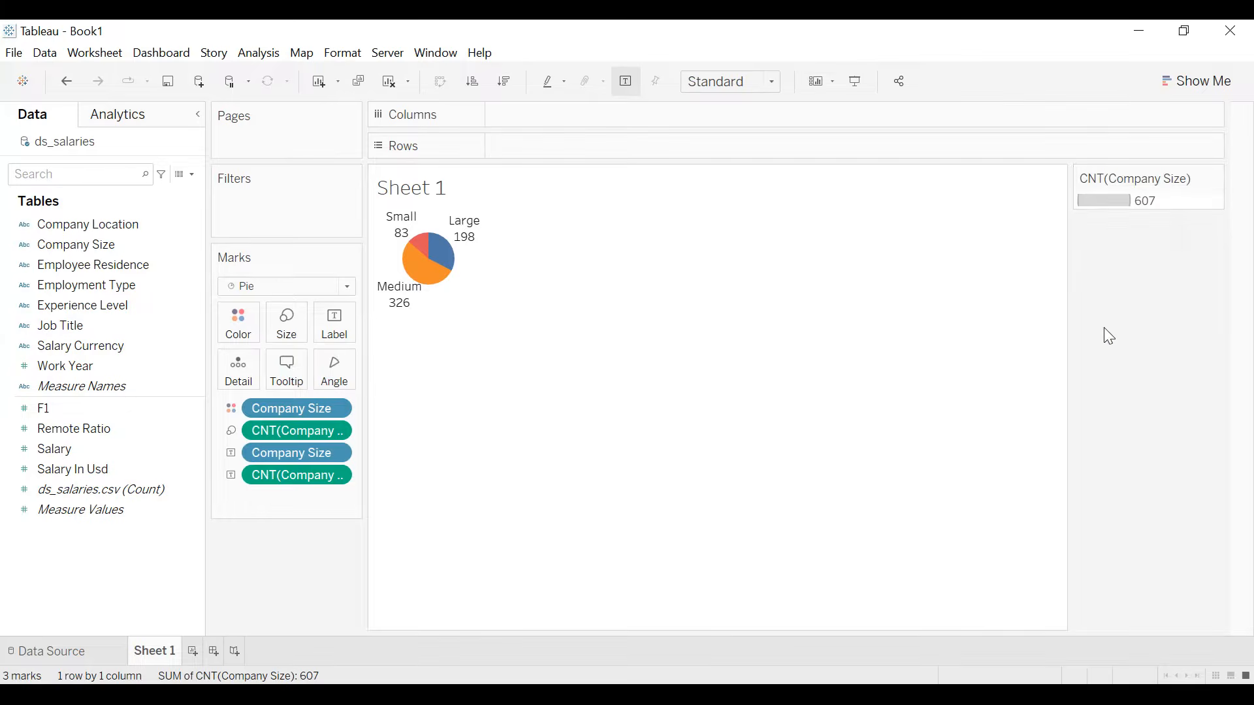
pyautogui.click(1214, 176)
pyautogui.click(1124, 286)
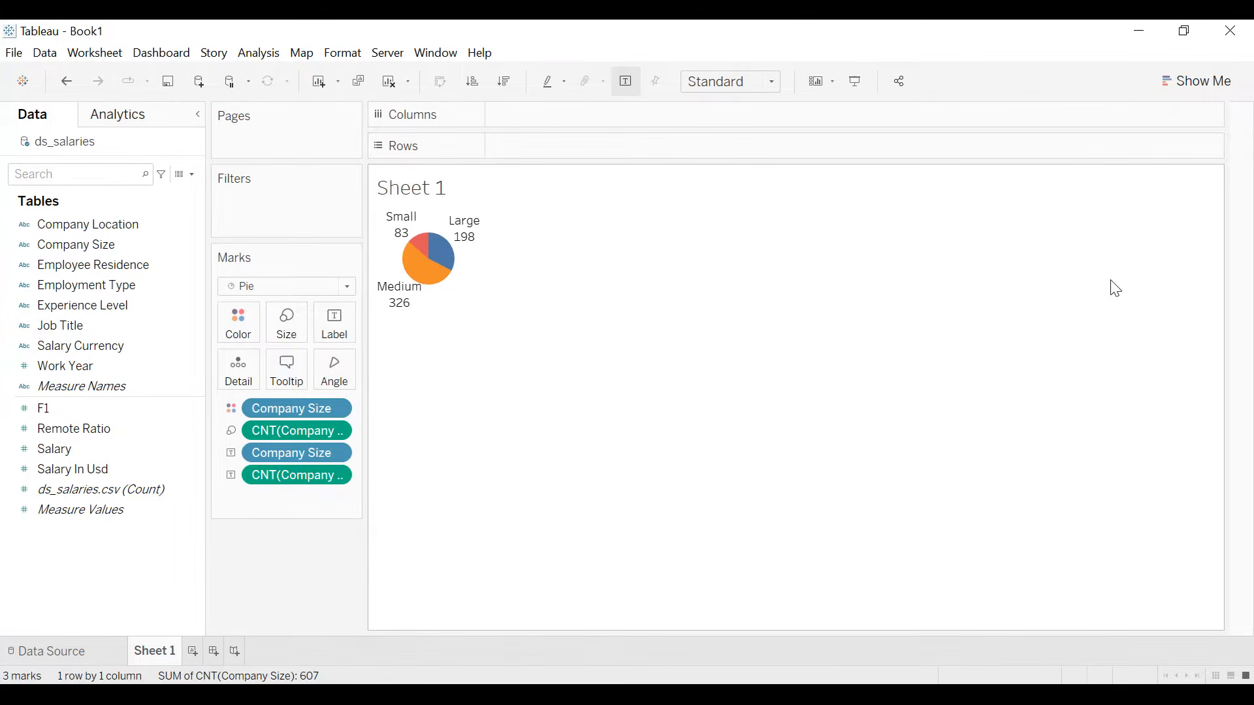
# - Add a constant 0 measure to Rows and duplicate it beside the original to get two pies
pyautogui.doubleClick(504, 153)
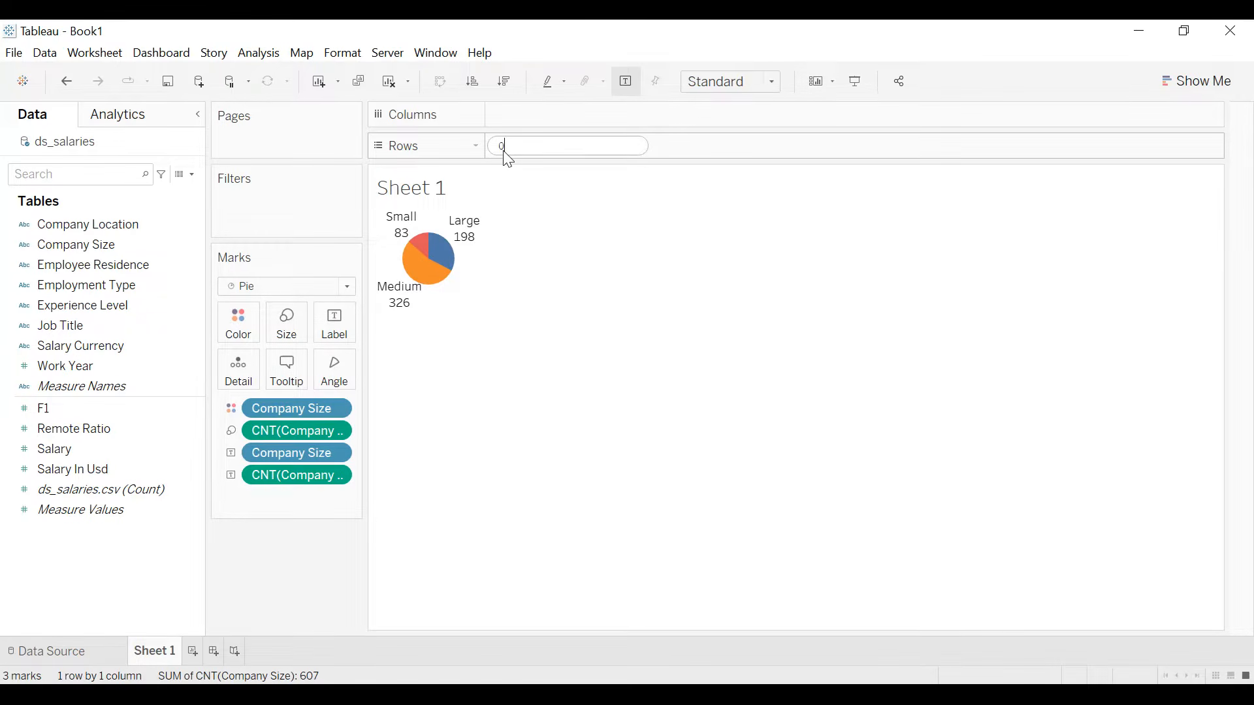
pyautogui.write('0')
pyautogui.press('Return')
pyautogui.moveTo(560, 160)
pyautogui.mouseDown()
pyautogui.moveTo(747, 155)
pyautogui.moveTo(739, 147)
pyautogui.mouseUp()
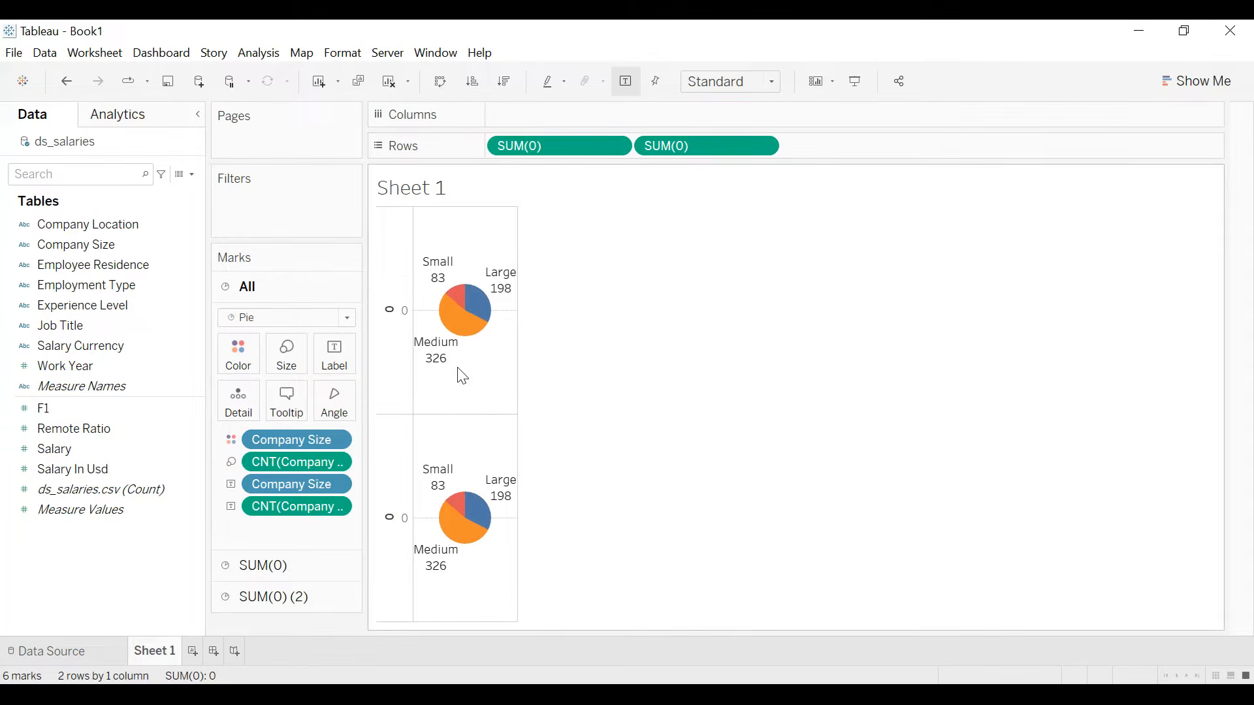
# - Remove all the Company Size and count fields from the marks of the second SUM(0), leaving a plain pie
pyautogui.click(296, 596)
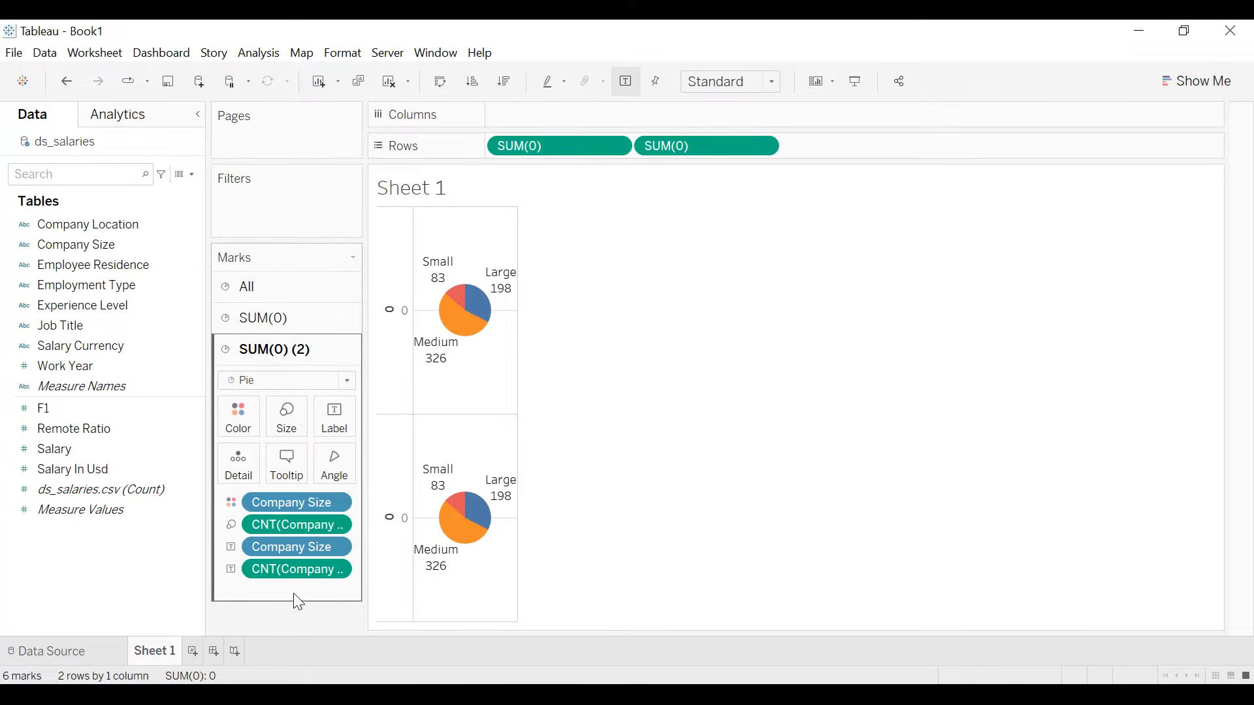
pyautogui.moveTo(308, 587); pyautogui.dragTo(297, 621)
pyautogui.moveTo(289, 547); pyautogui.dragTo(284, 608)
pyautogui.moveTo(294, 525); pyautogui.dragTo(279, 577)
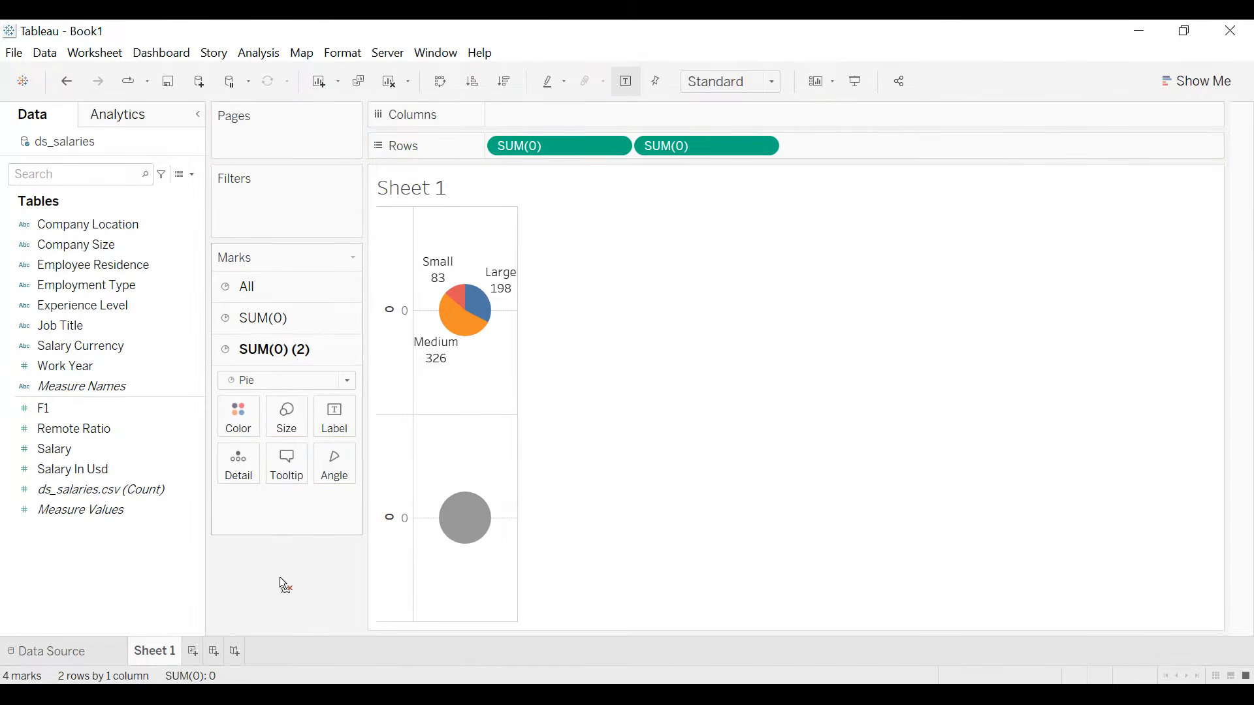
# - Enlarge the Company Size pie belonging to the first SUM(0)
pyautogui.click(323, 336)
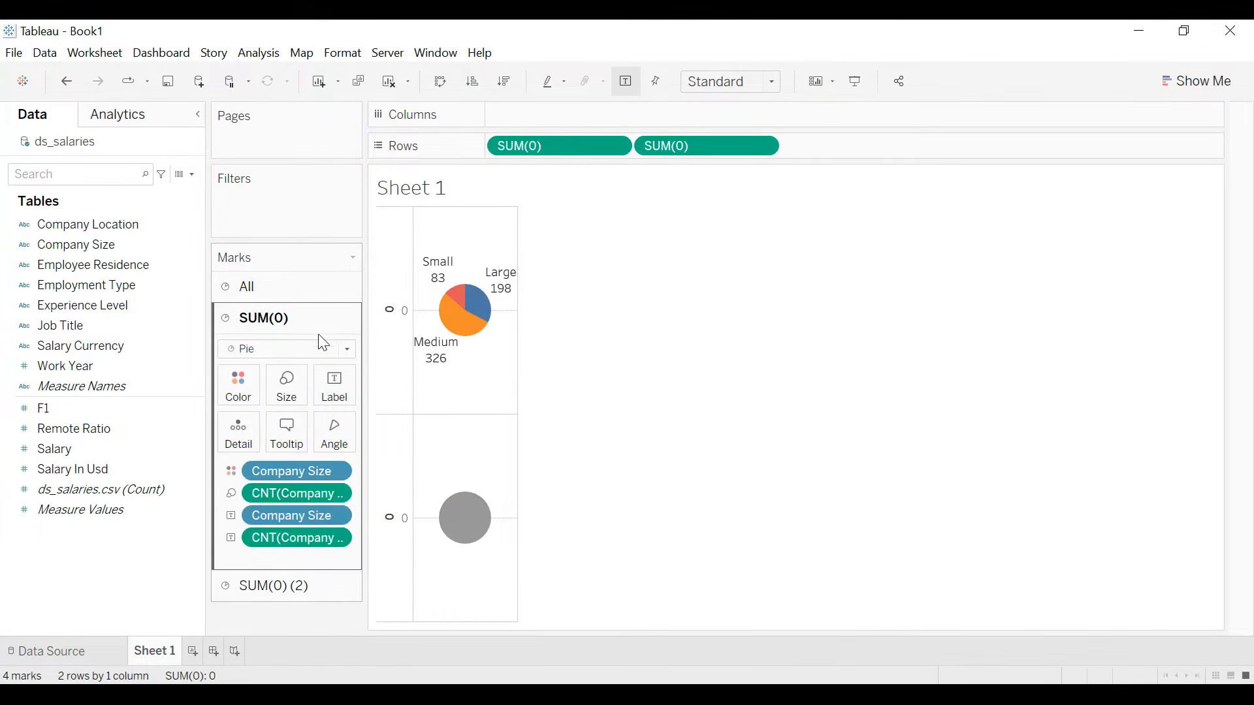
pyautogui.click(286, 387)
pyautogui.moveTo(310, 433); pyautogui.dragTo(326, 431)
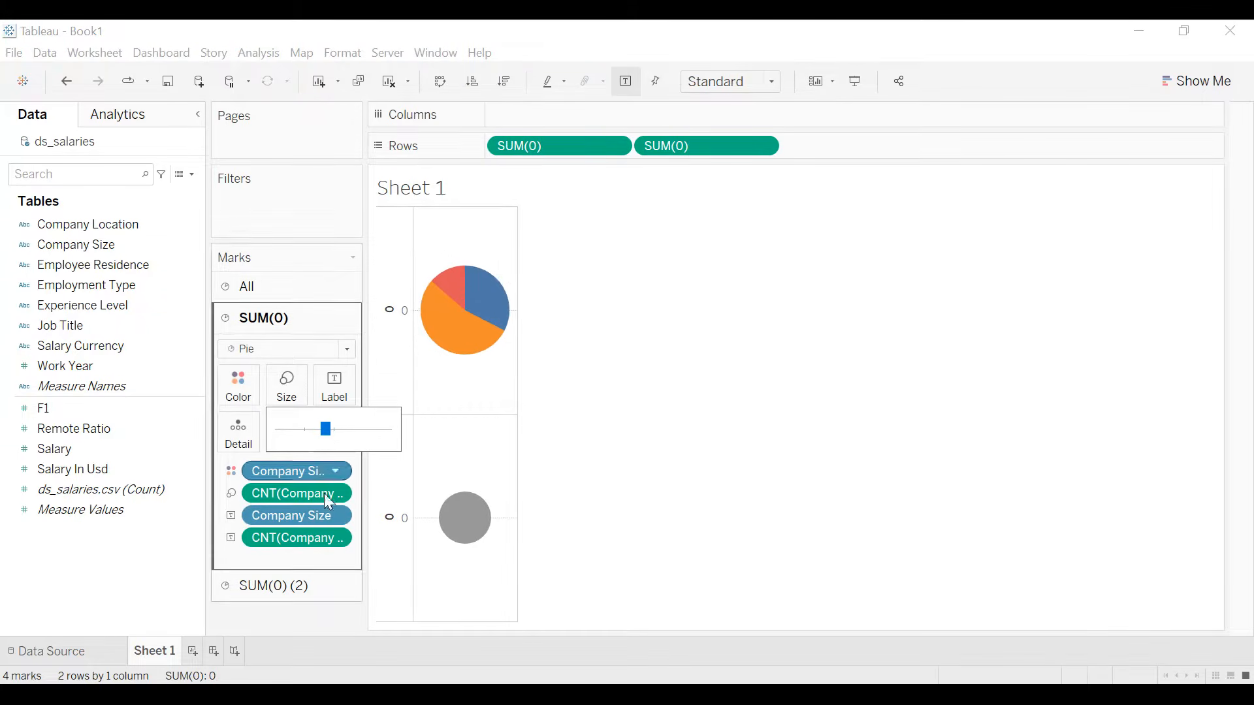
pyautogui.click(303, 614)
# - Overlay the two pies by making the second SUM(0) a dual axis, and fit the chart to Entire View
pyautogui.click(288, 593)
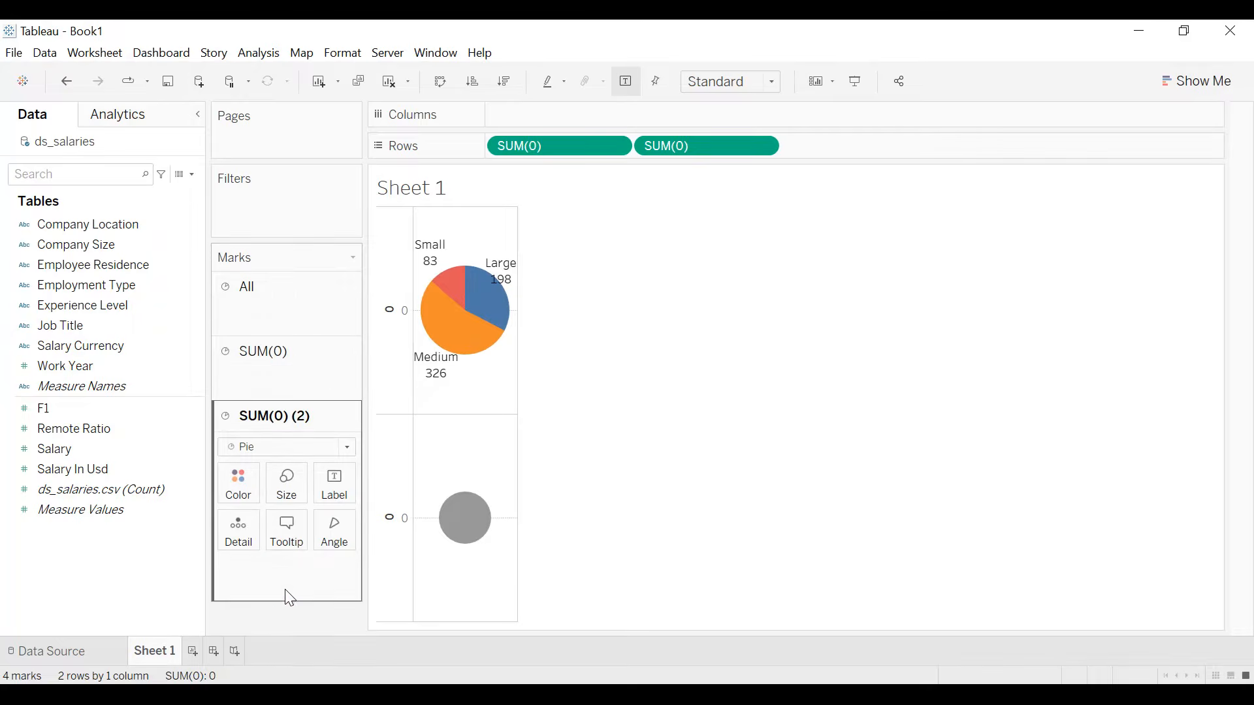
pyautogui.click(764, 148)
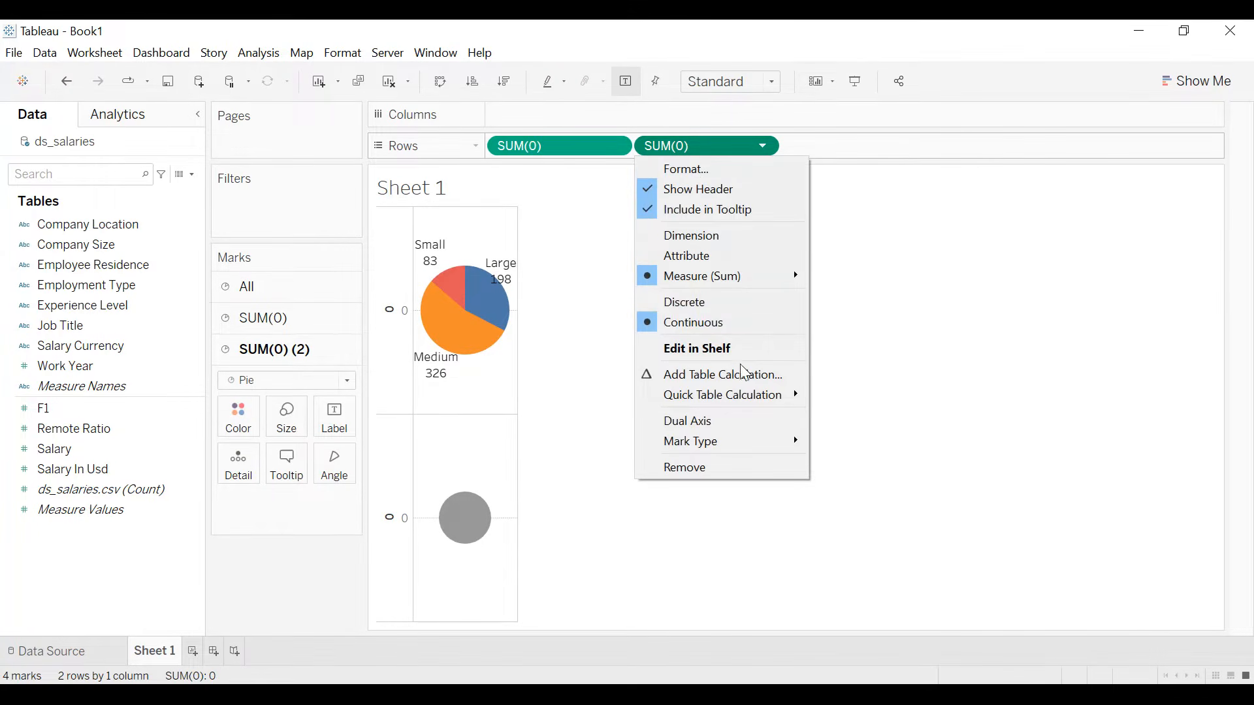
pyautogui.click(725, 421)
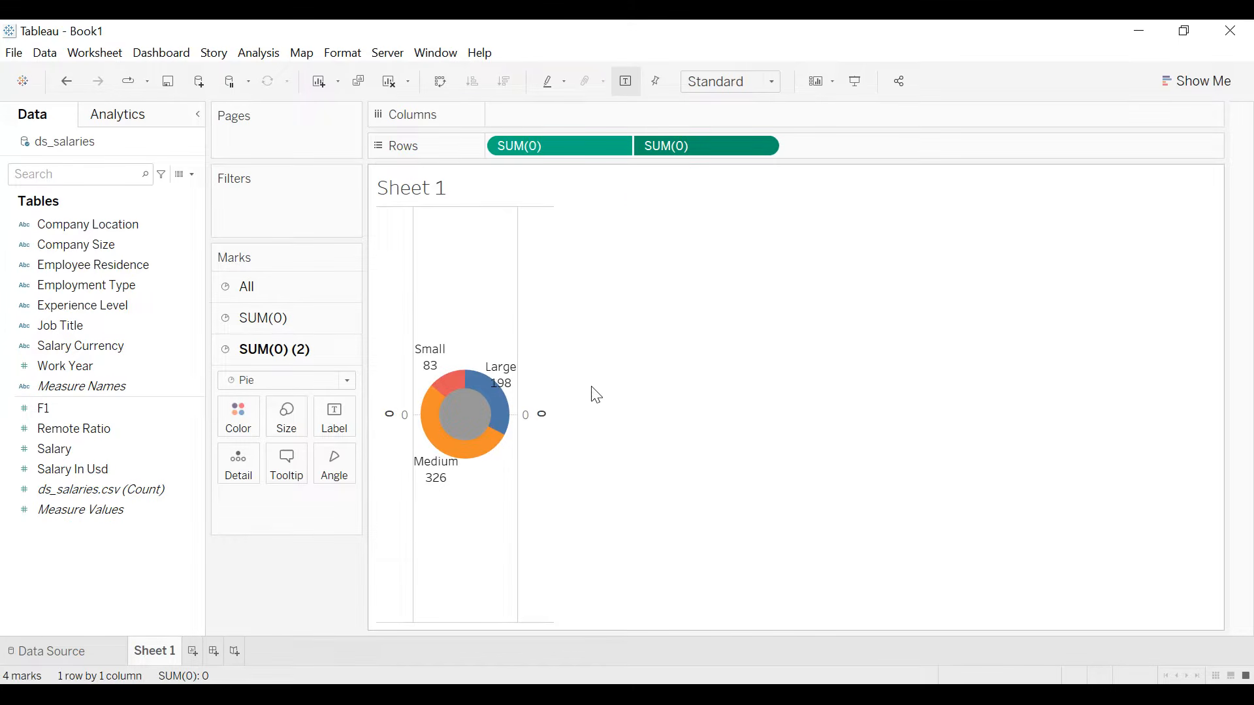
pyautogui.click(755, 88)
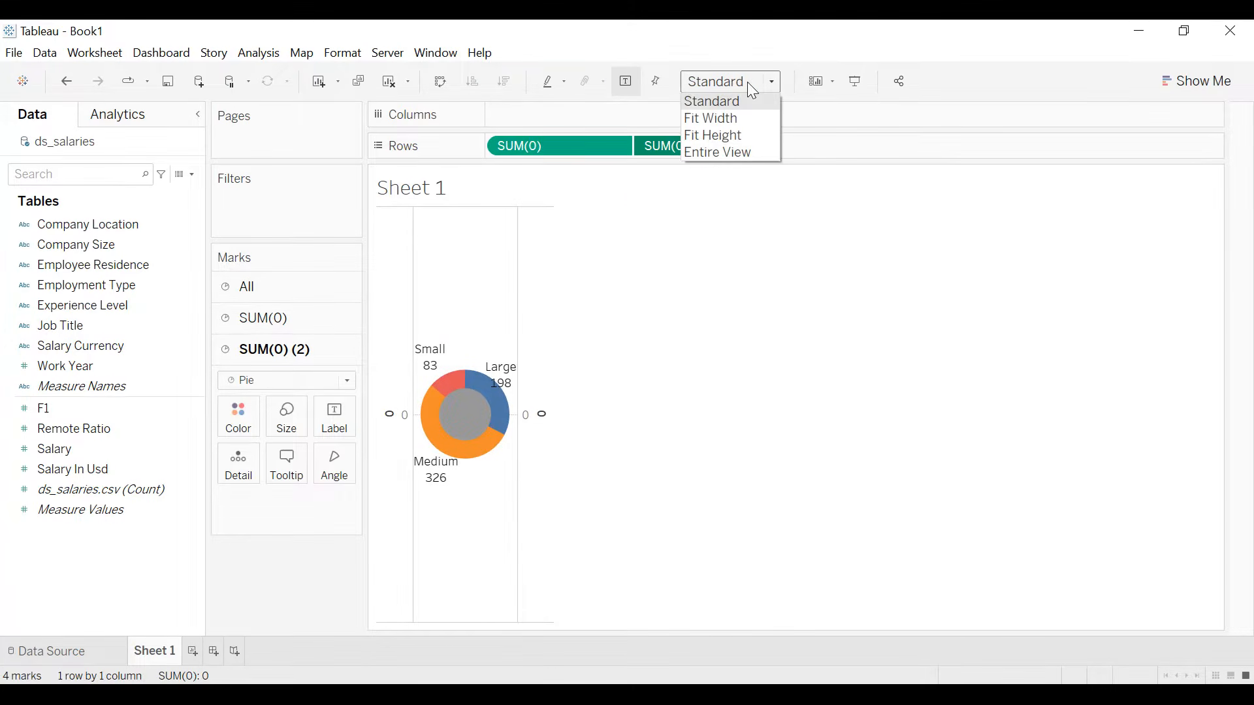
pyautogui.click(733, 149)
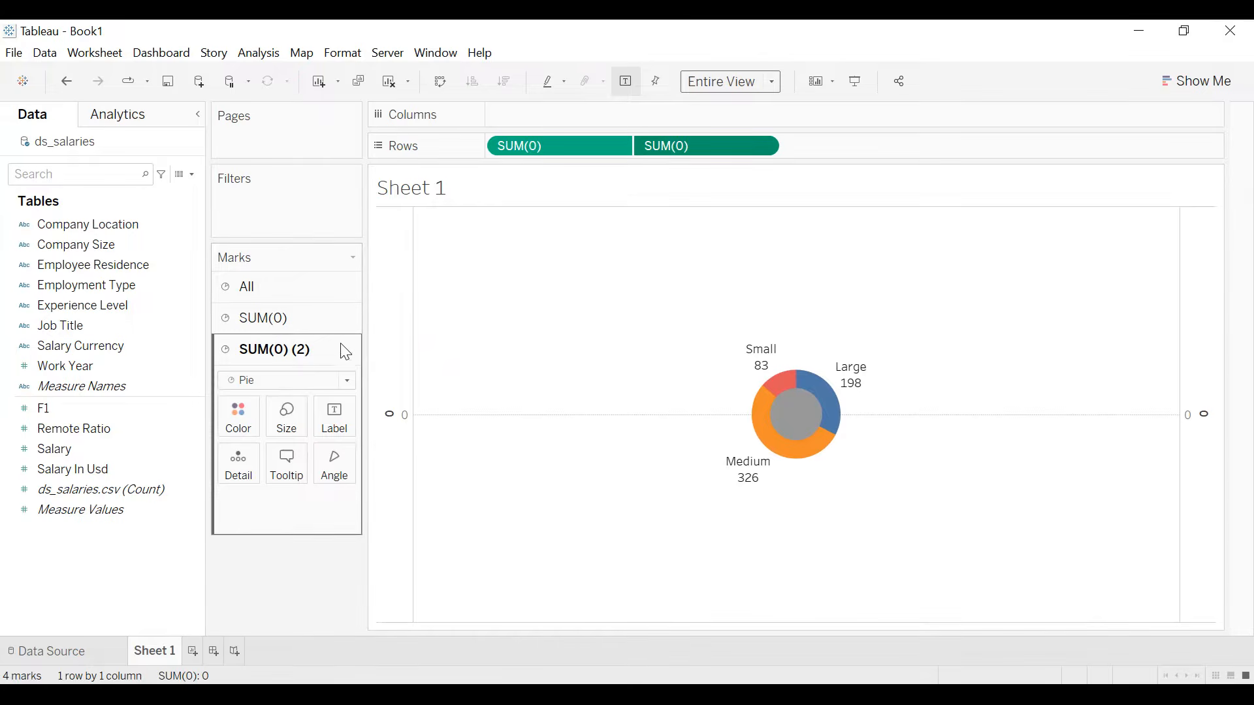
# - Enlarge the grey center circle slightly and the Company Size pie behind it to balance the donut's ring
pyautogui.click(292, 418)
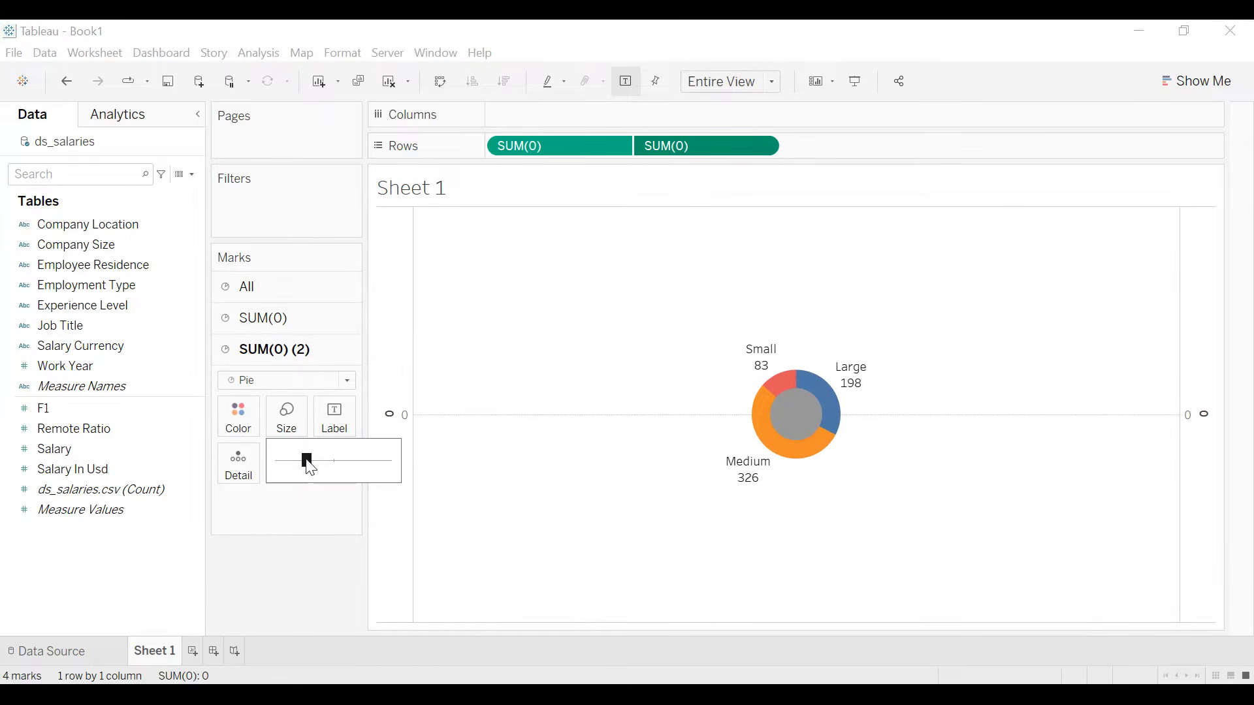
pyautogui.moveTo(313, 460); pyautogui.dragTo(315, 460)
pyautogui.click(272, 321)
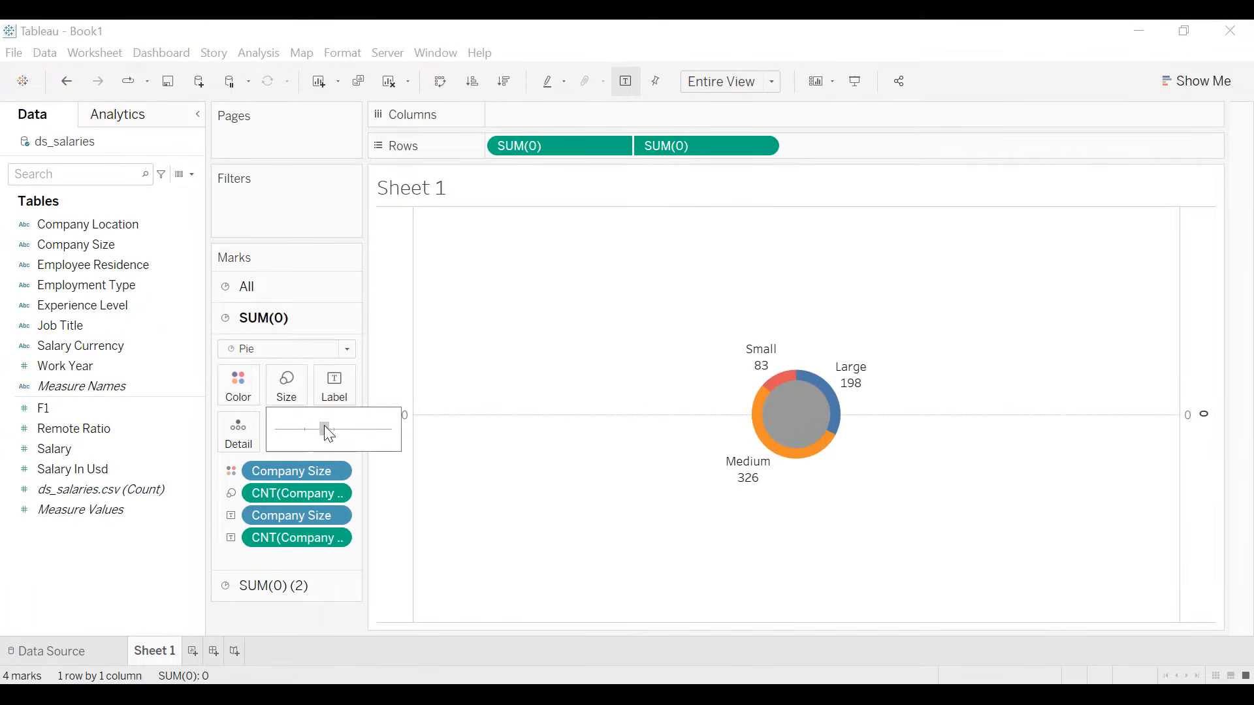
pyautogui.moveTo(329, 427); pyautogui.dragTo(340, 437)
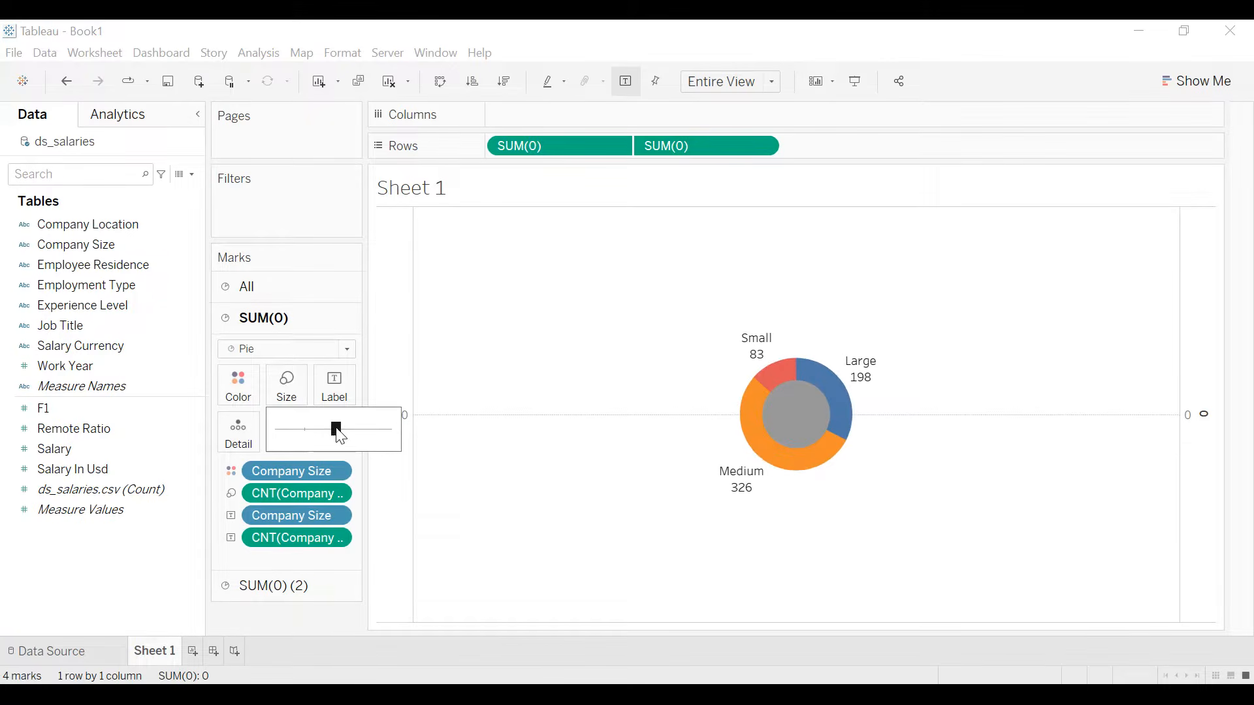
pyautogui.click(290, 610)
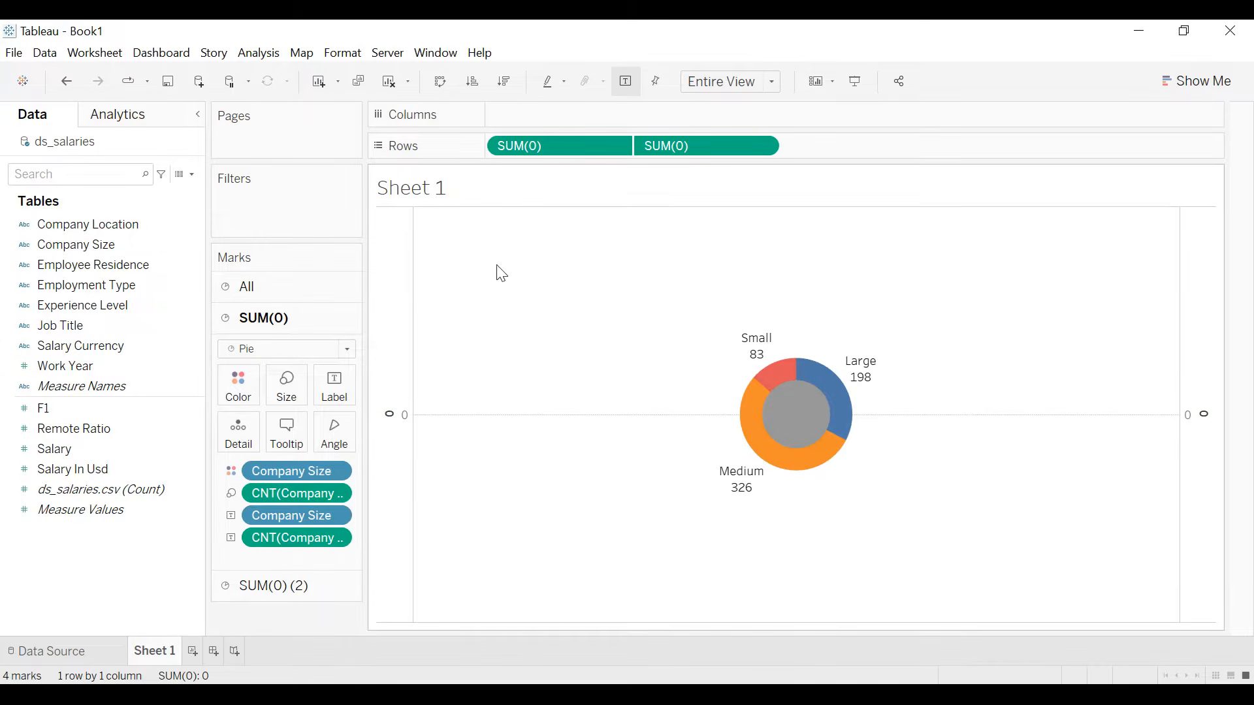
# - Clear the title of the first SUM(0) axis and set its major tick marks to None
pyautogui.doubleClick(404, 288)
pyautogui.click(503, 489)
pyautogui.press('BackSpace')
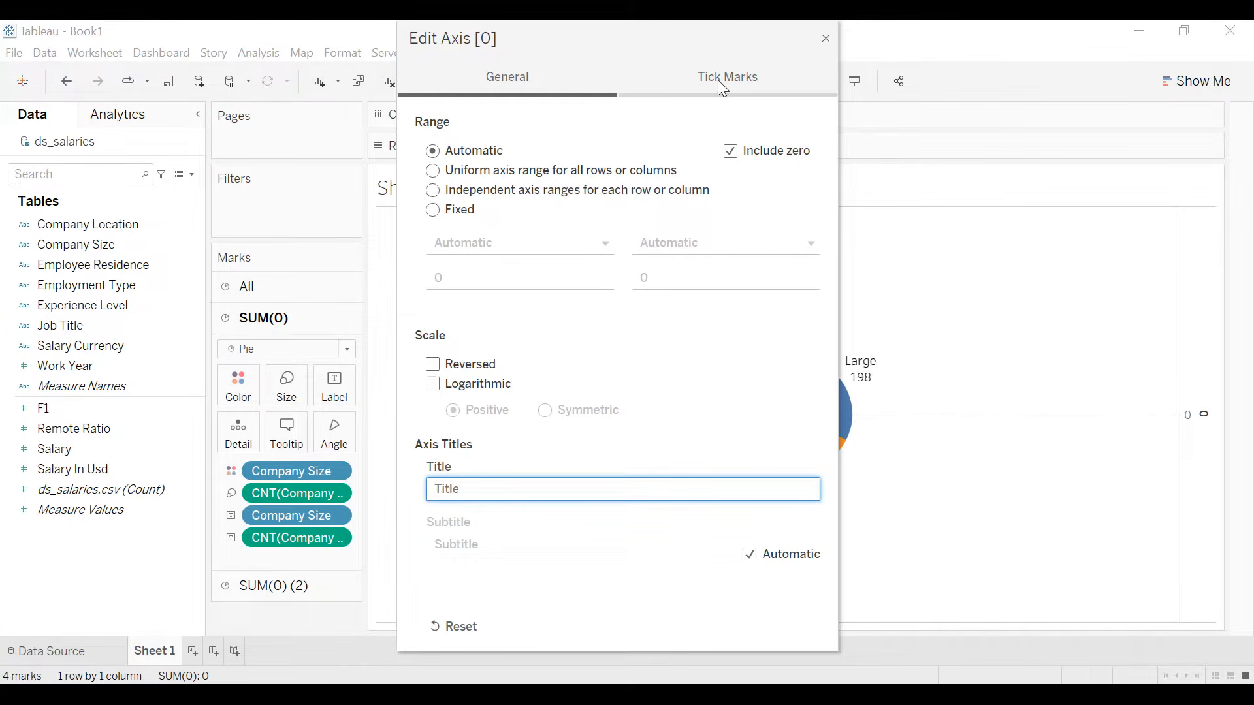
pyautogui.click(718, 80)
pyautogui.click(433, 190)
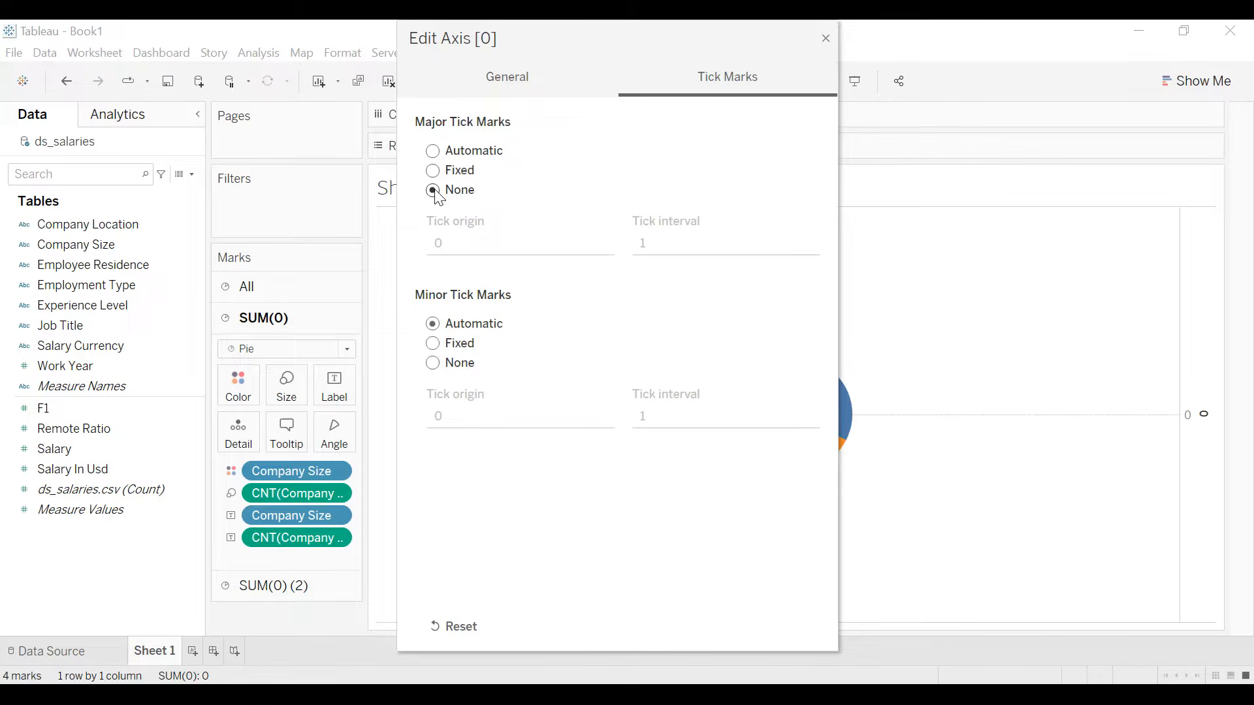
pyautogui.click(824, 38)
# - Clear the title of the secondary SUM(0) axis and set its major tick marks to None
pyautogui.click(1211, 415)
pyautogui.doubleClick(1210, 410)
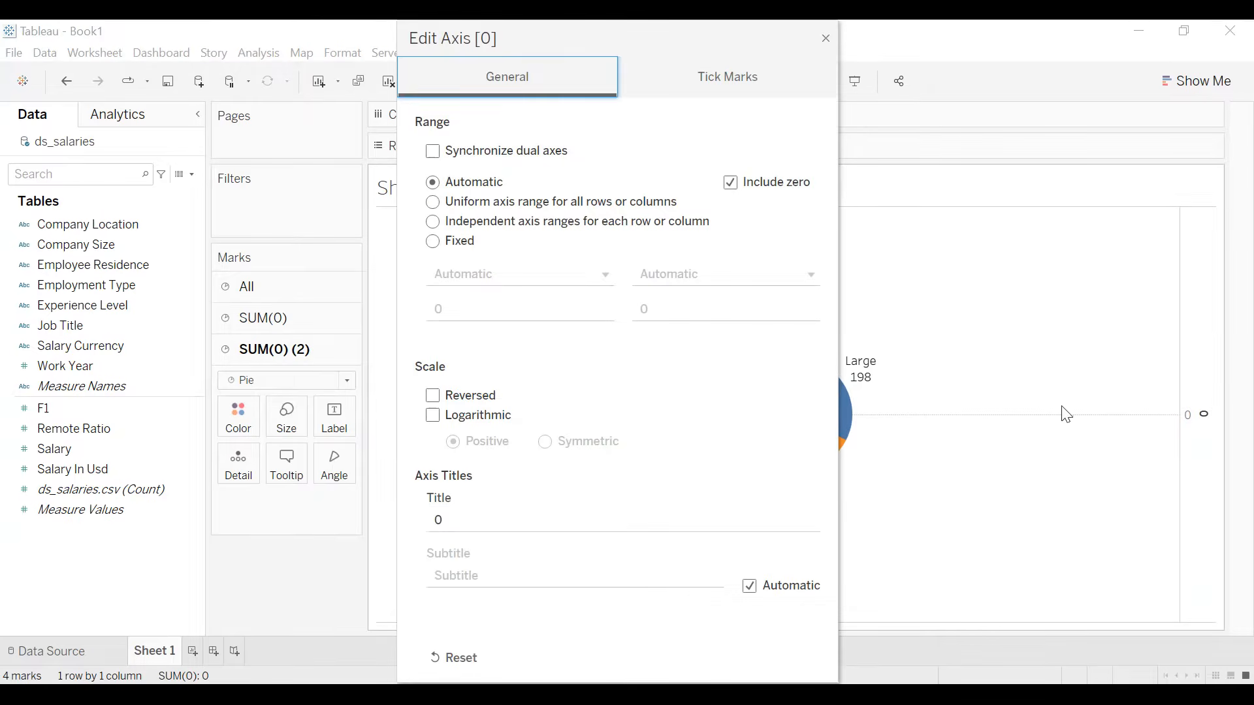
pyautogui.doubleClick(522, 521)
pyautogui.press('BackSpace')
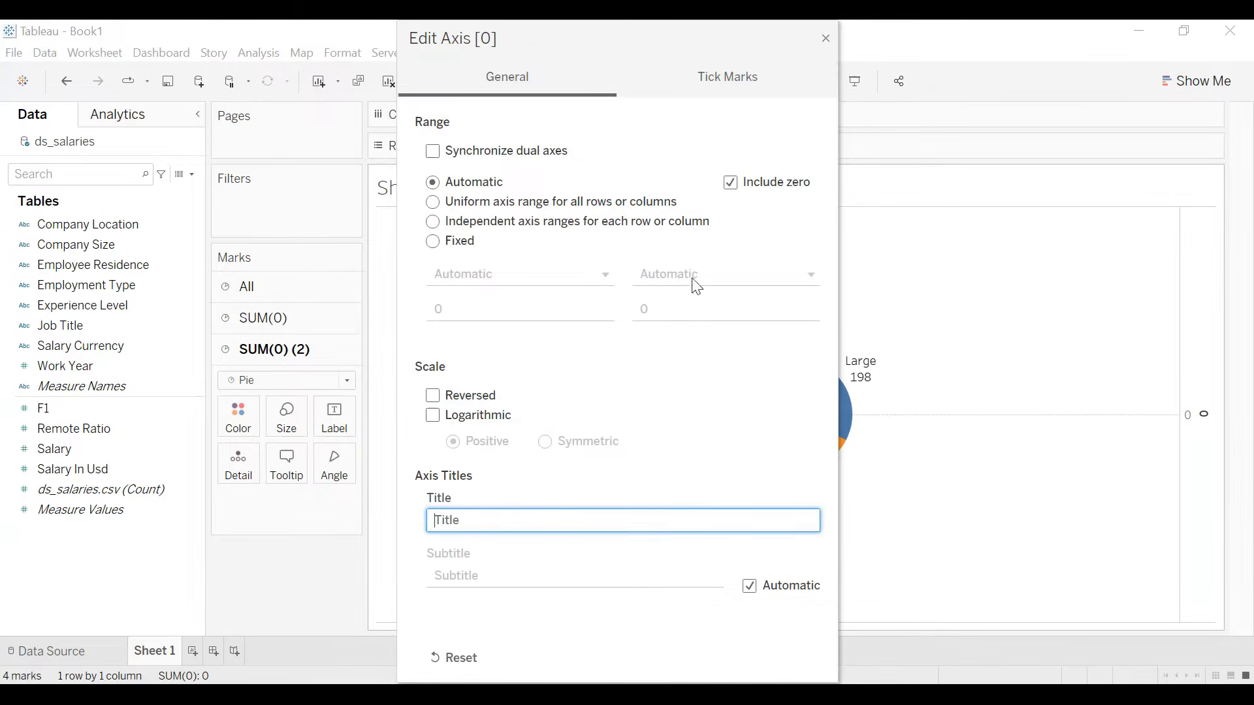
pyautogui.click(726, 88)
pyautogui.click(433, 191)
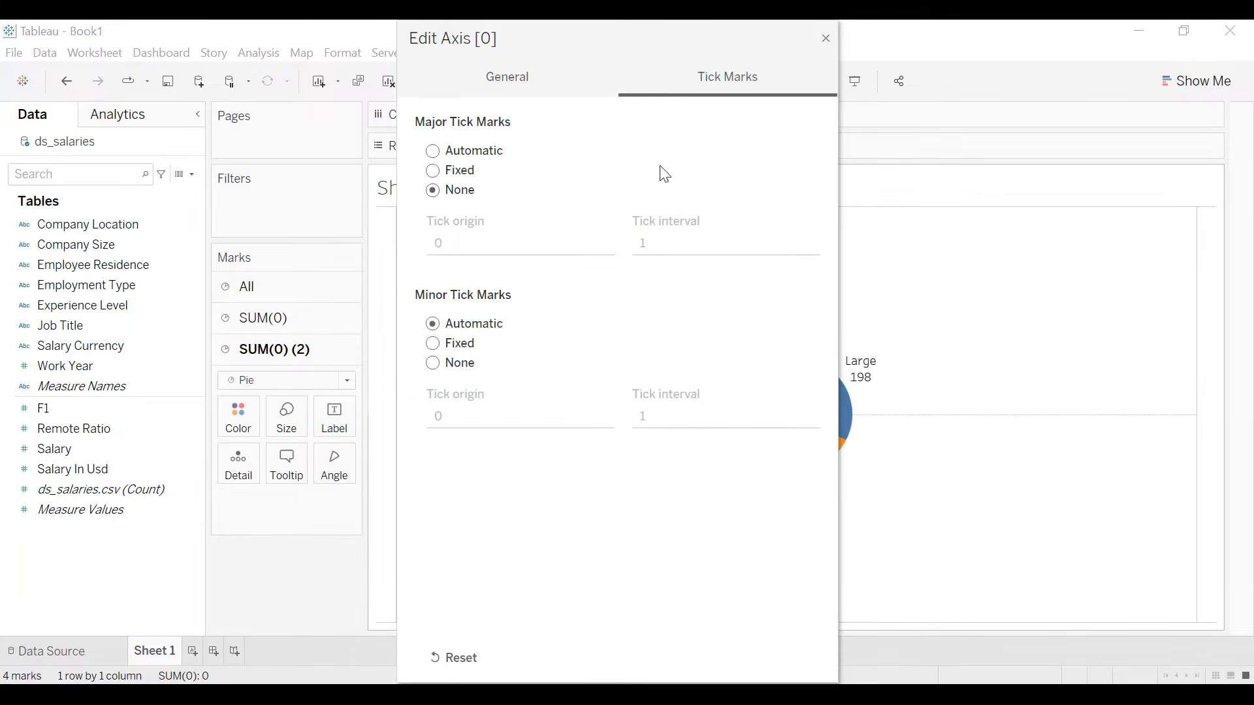
pyautogui.click(825, 39)
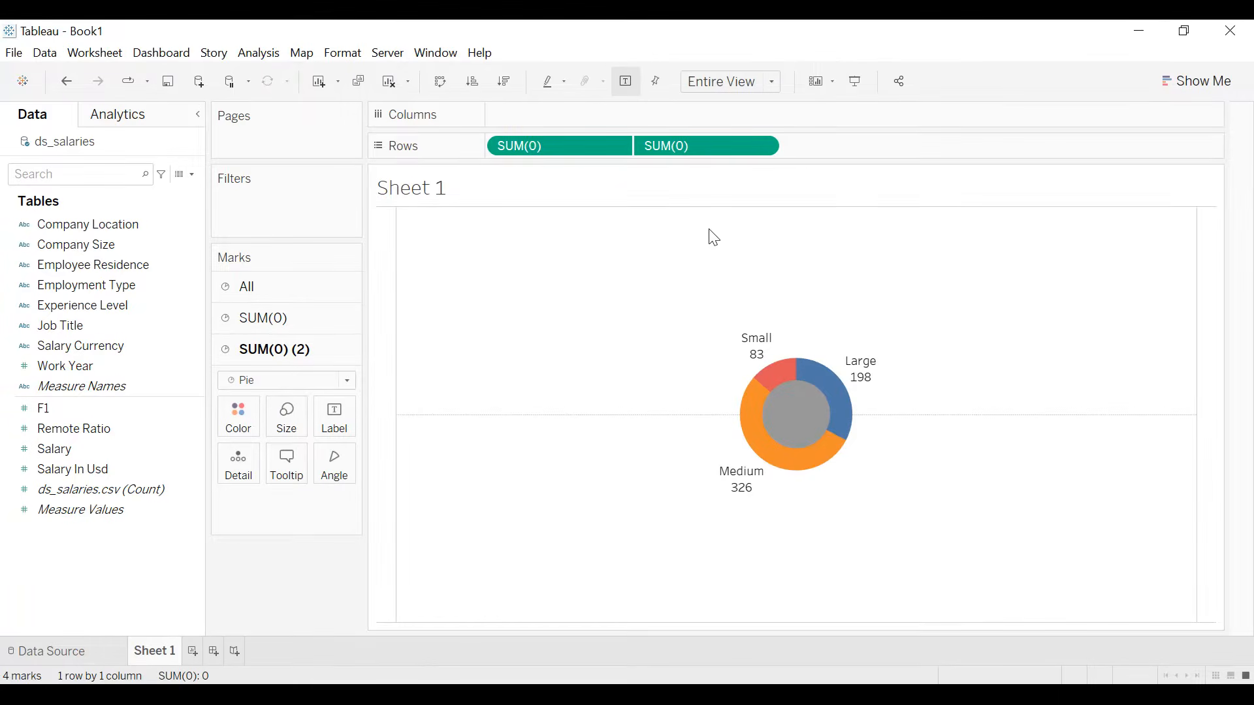
# - Rename Sheet 1 as "Total companies by size and location"
pyautogui.click(158, 649)
pyautogui.write('Total companies ')
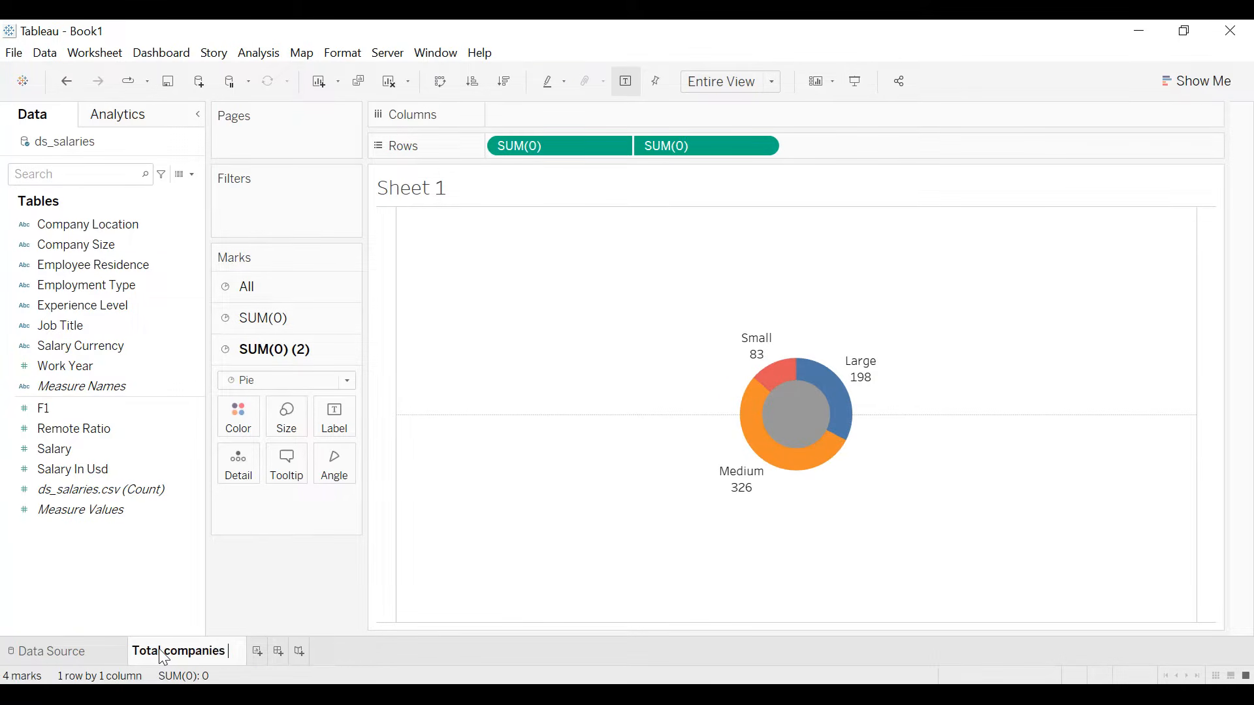
pyautogui.write('by si')
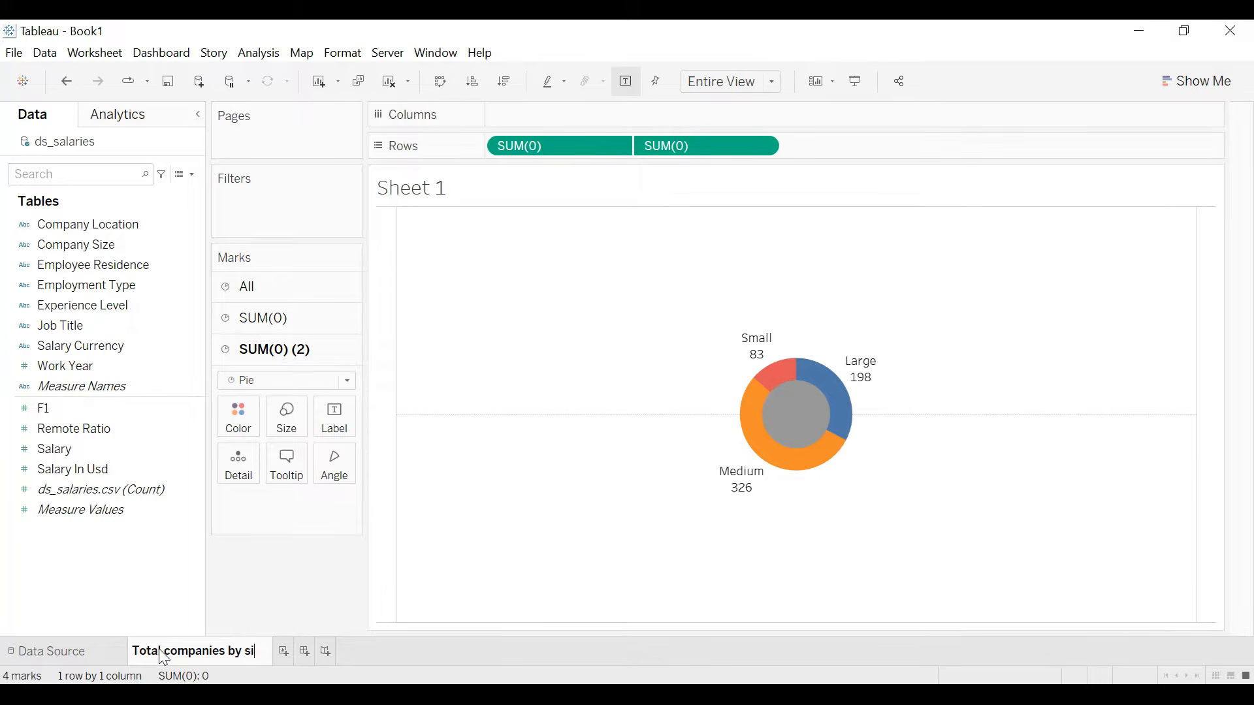
pyautogui.write('ze and location')
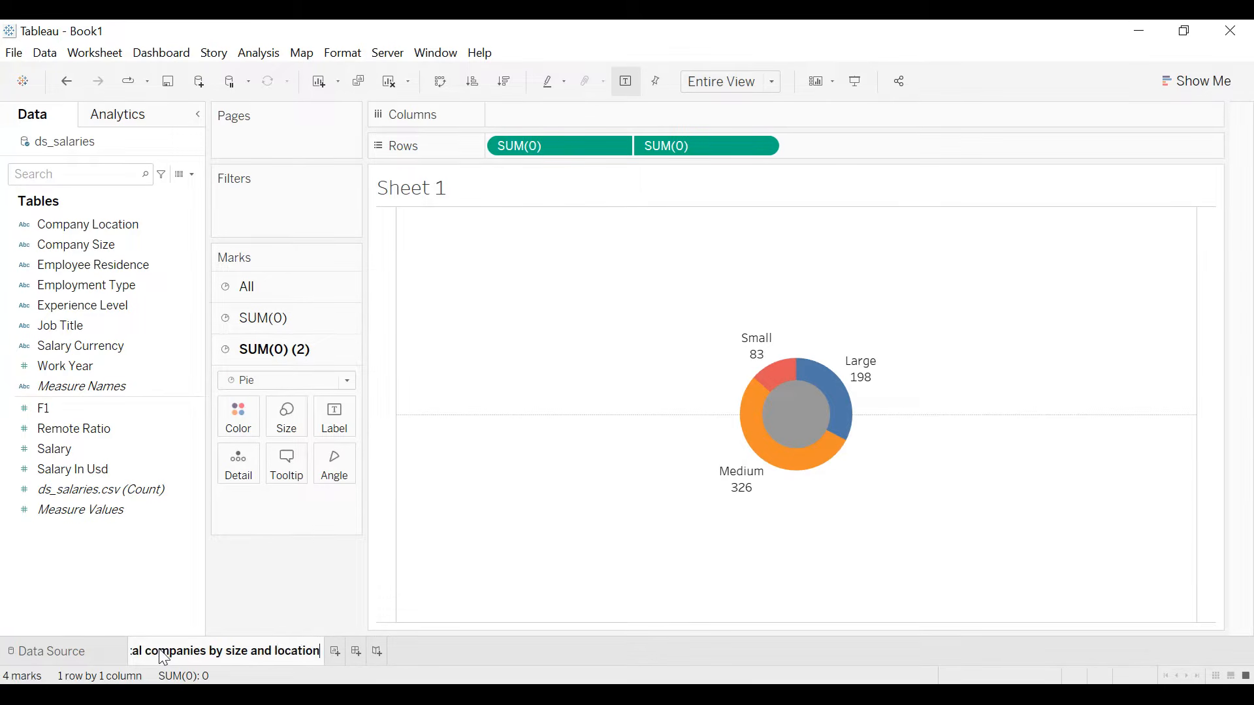
pyautogui.press('Return')
# - Add a Company Location filter to the sheet with US selected
pyautogui.click(135, 408)
pyautogui.moveTo(96, 225); pyautogui.dragTo(257, 206)
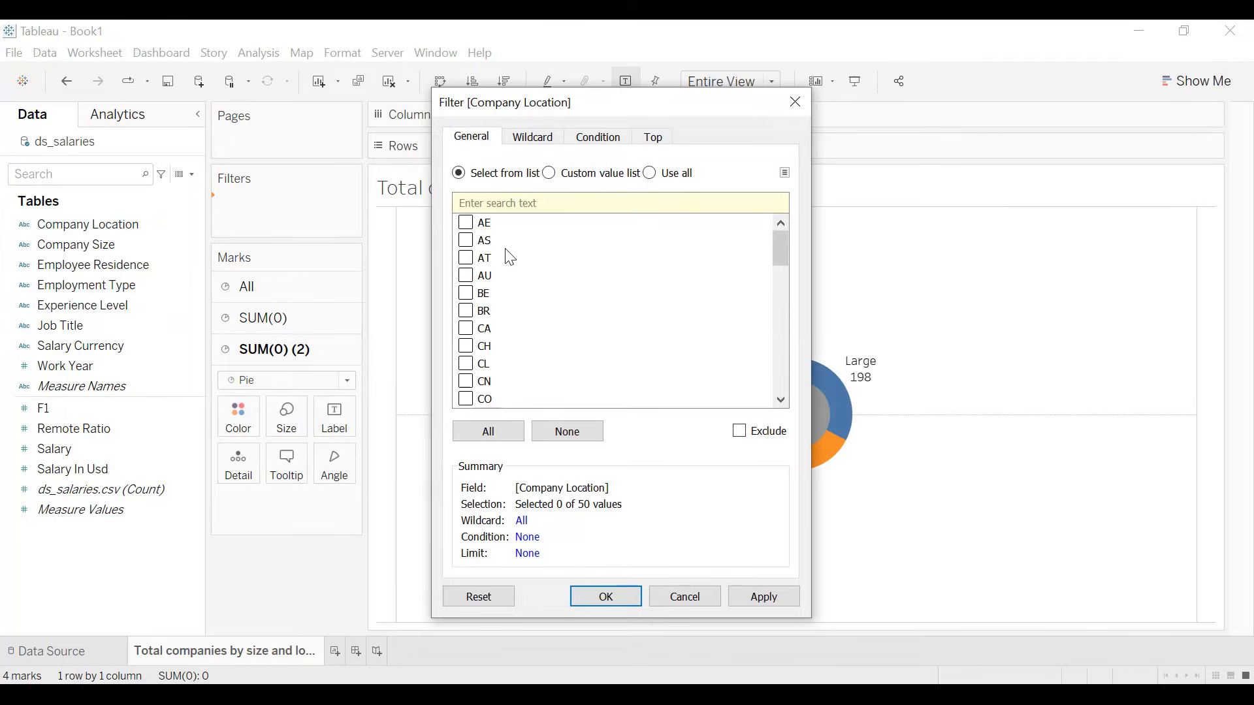
pyautogui.scroll(-13, 503, 266)
pyautogui.click(474, 385)
pyautogui.click(778, 598)
pyautogui.click(617, 597)
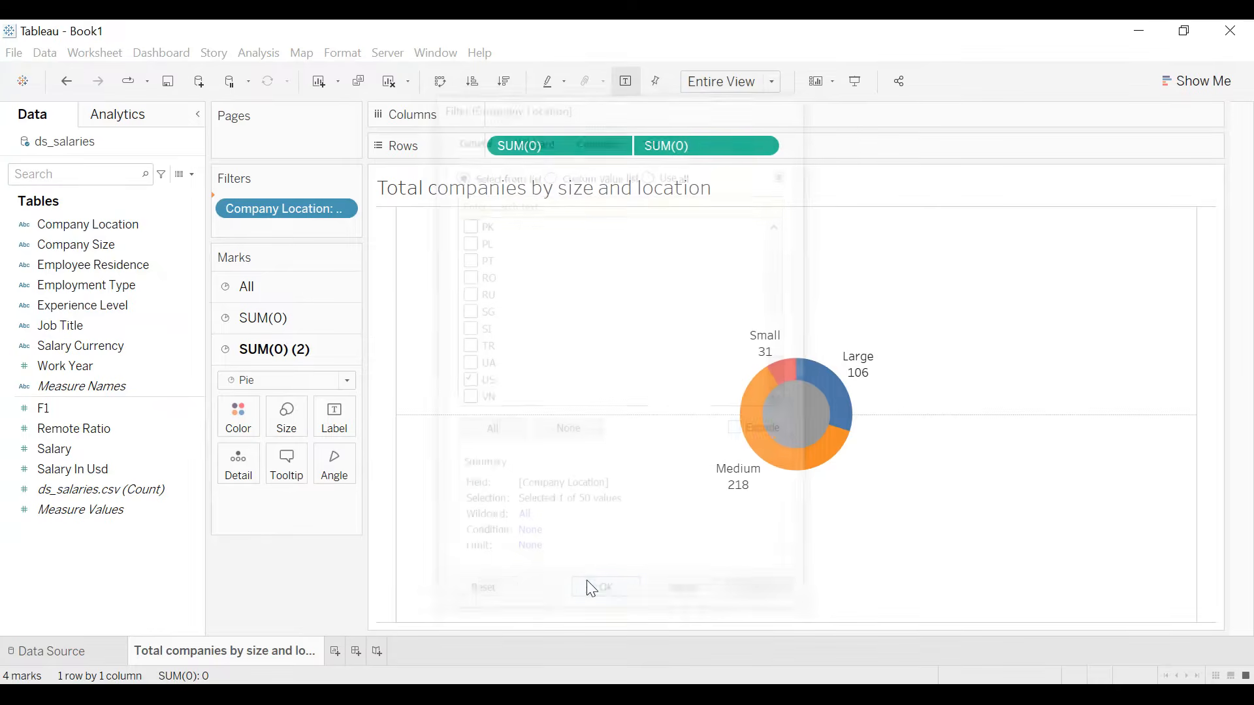
# - Show the Company Location filter, select all locations and make it a single value dropdown
pyautogui.click(342, 205)
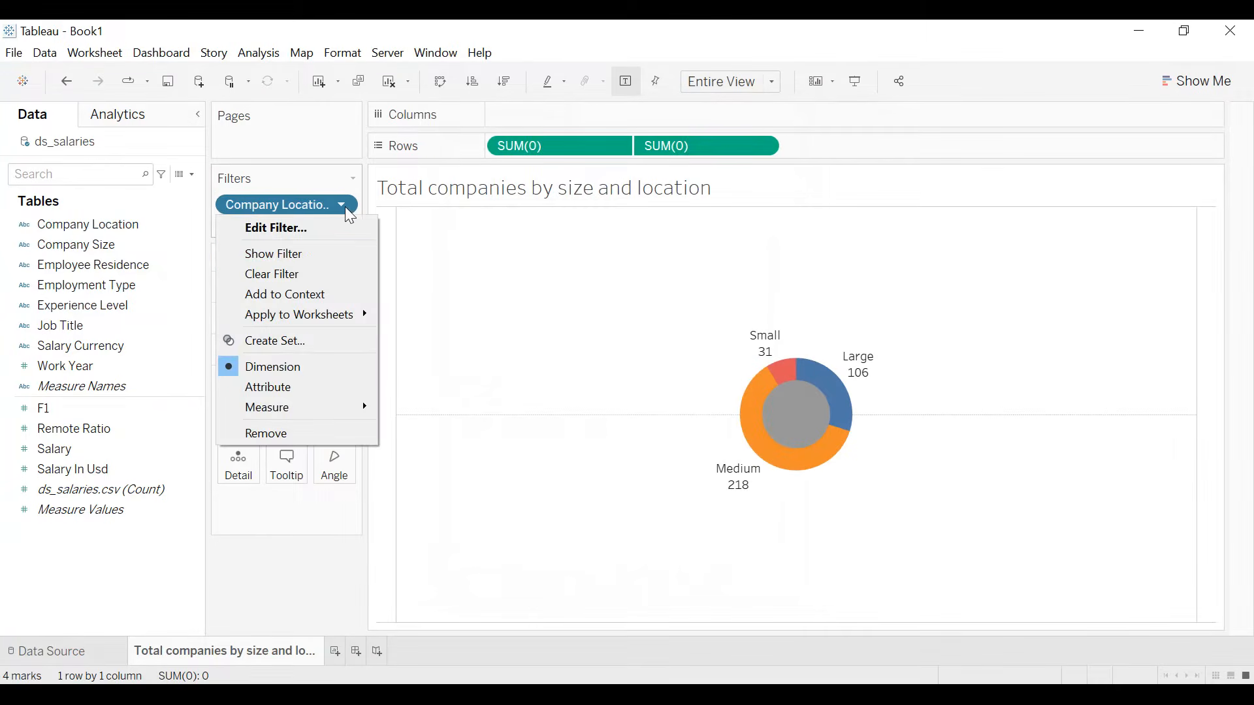
pyautogui.click(304, 251)
pyautogui.click(1090, 204)
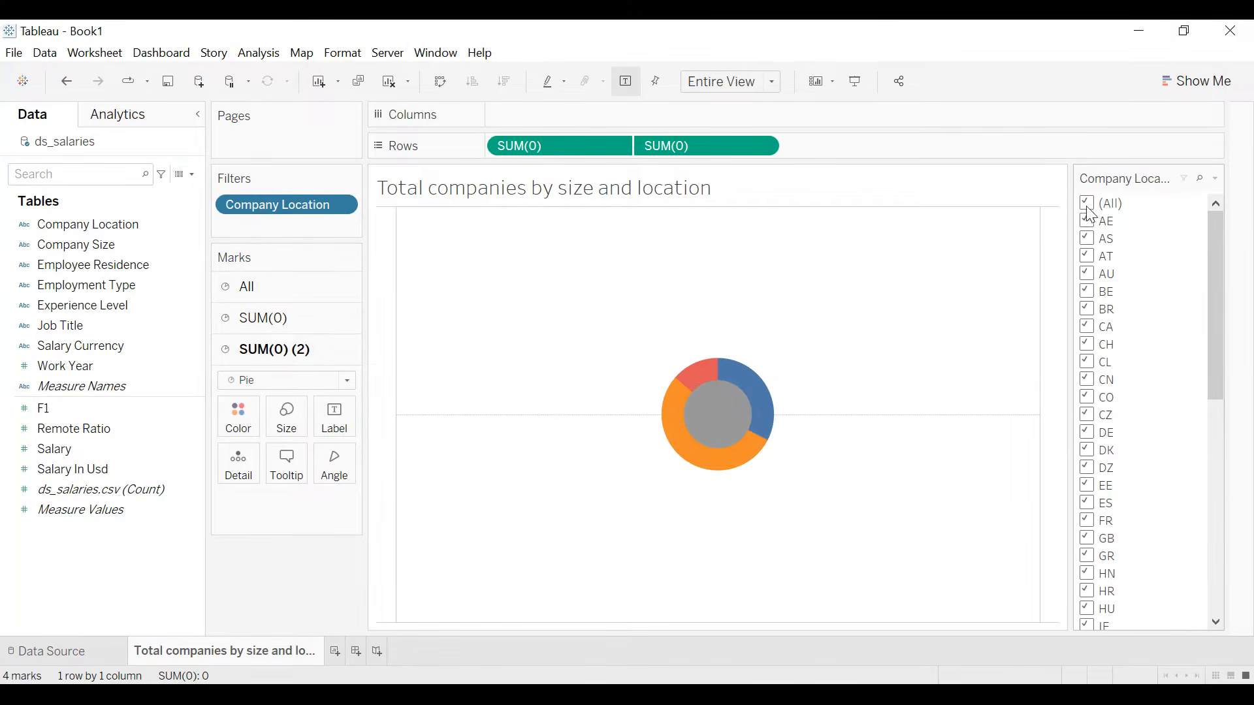
pyautogui.click(1213, 179)
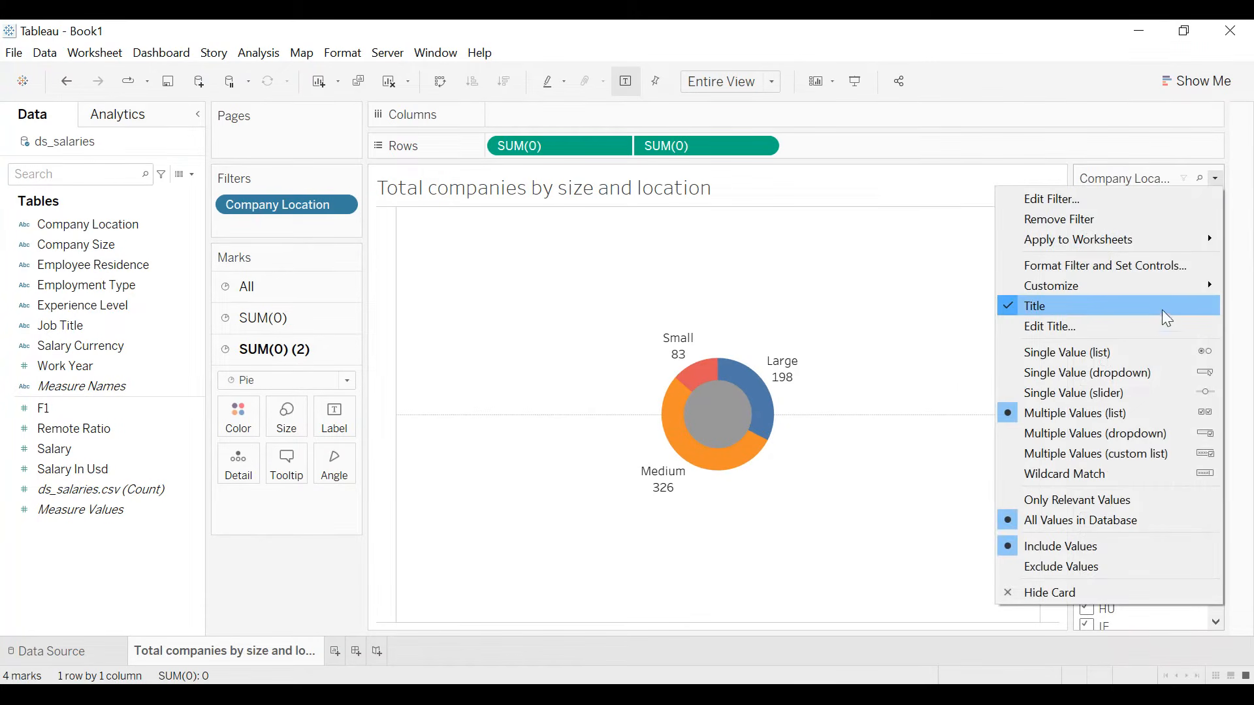
pyautogui.click(1101, 385)
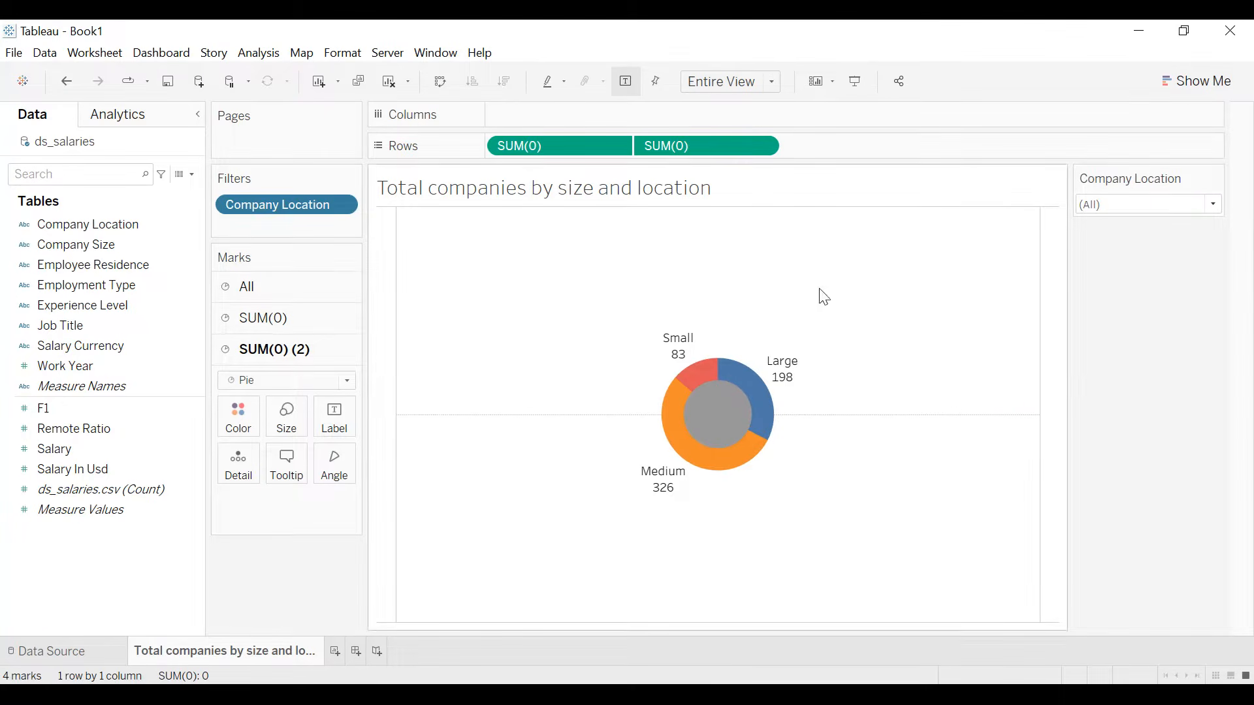
# - Set the worksheet's default shading to dark navy #070536
pyautogui.click(346, 56)
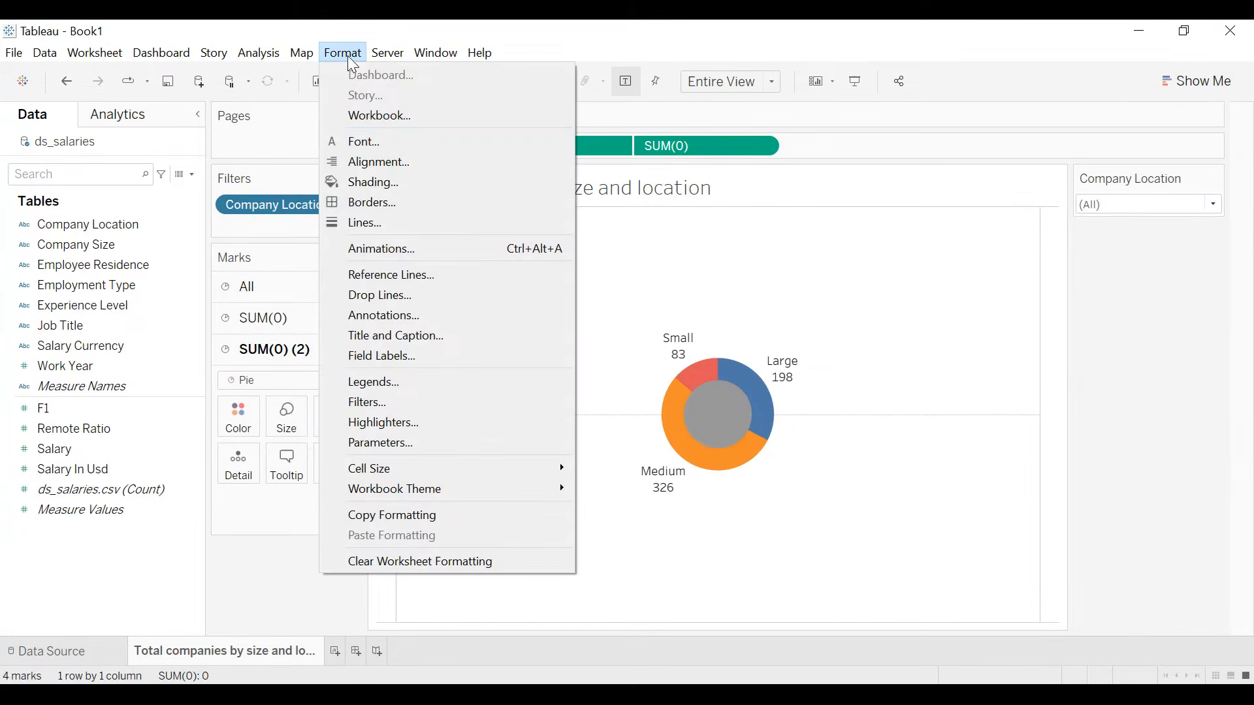
pyautogui.click(391, 185)
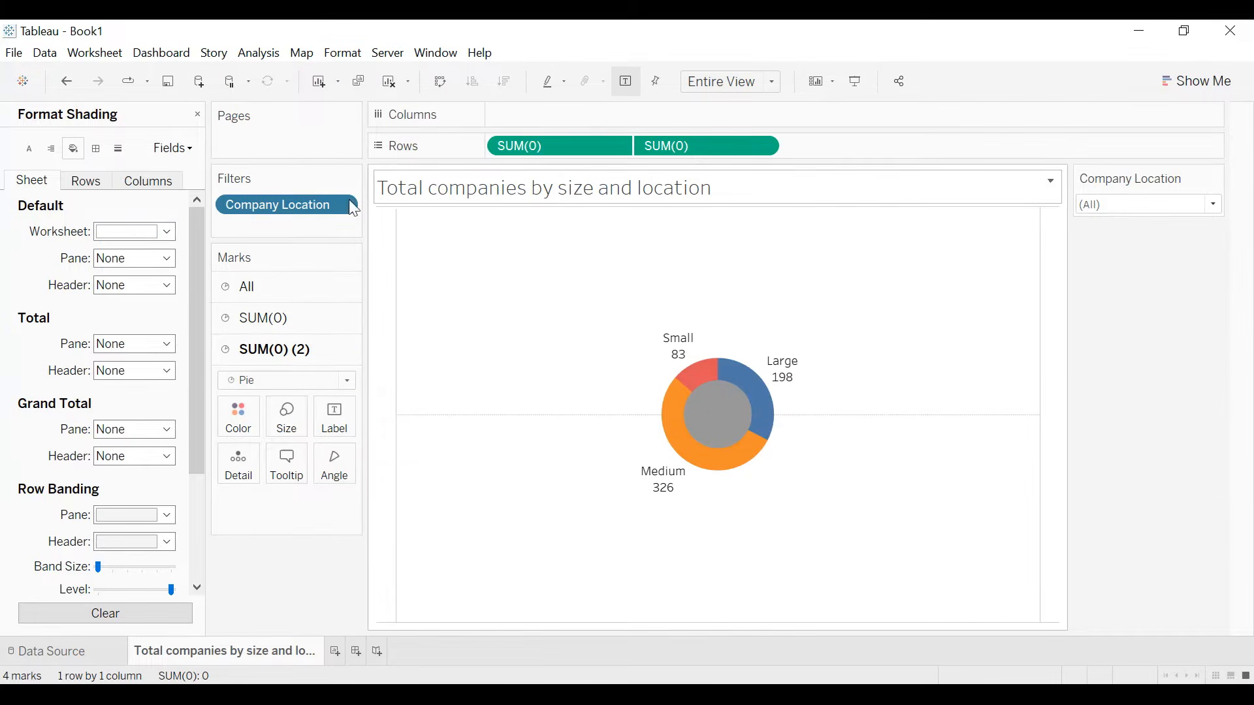
pyautogui.click(127, 237)
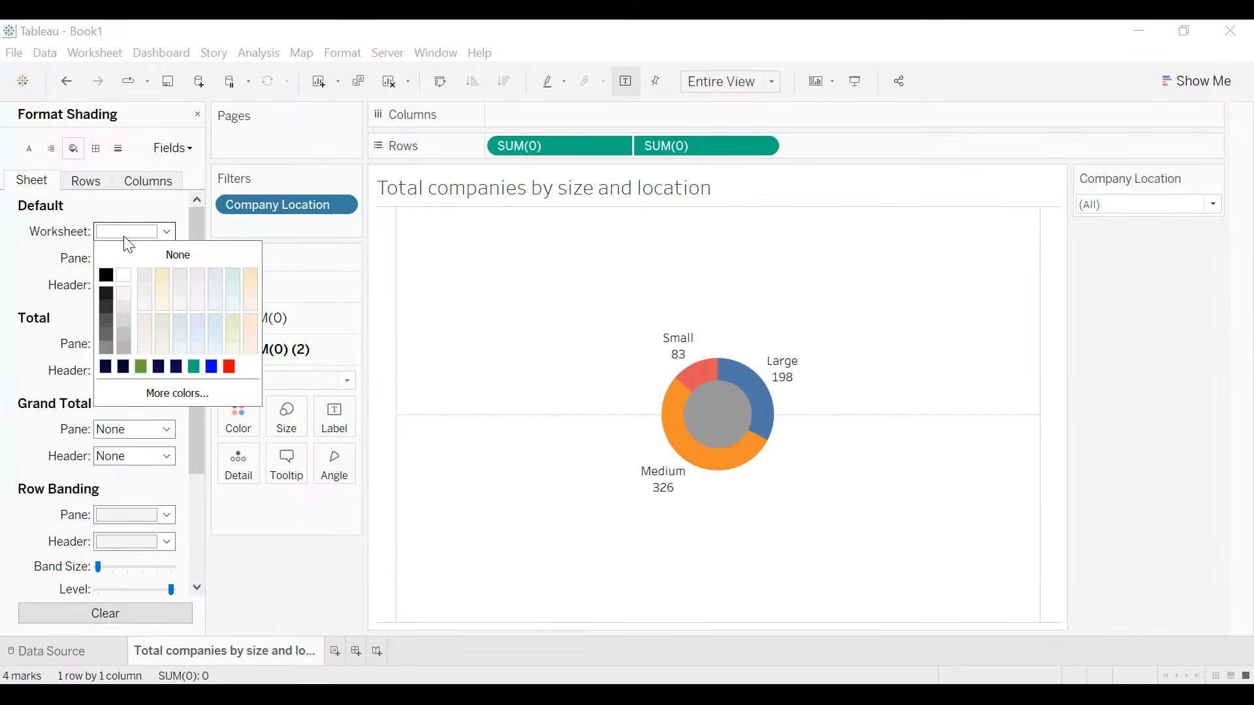
pyautogui.click(107, 368)
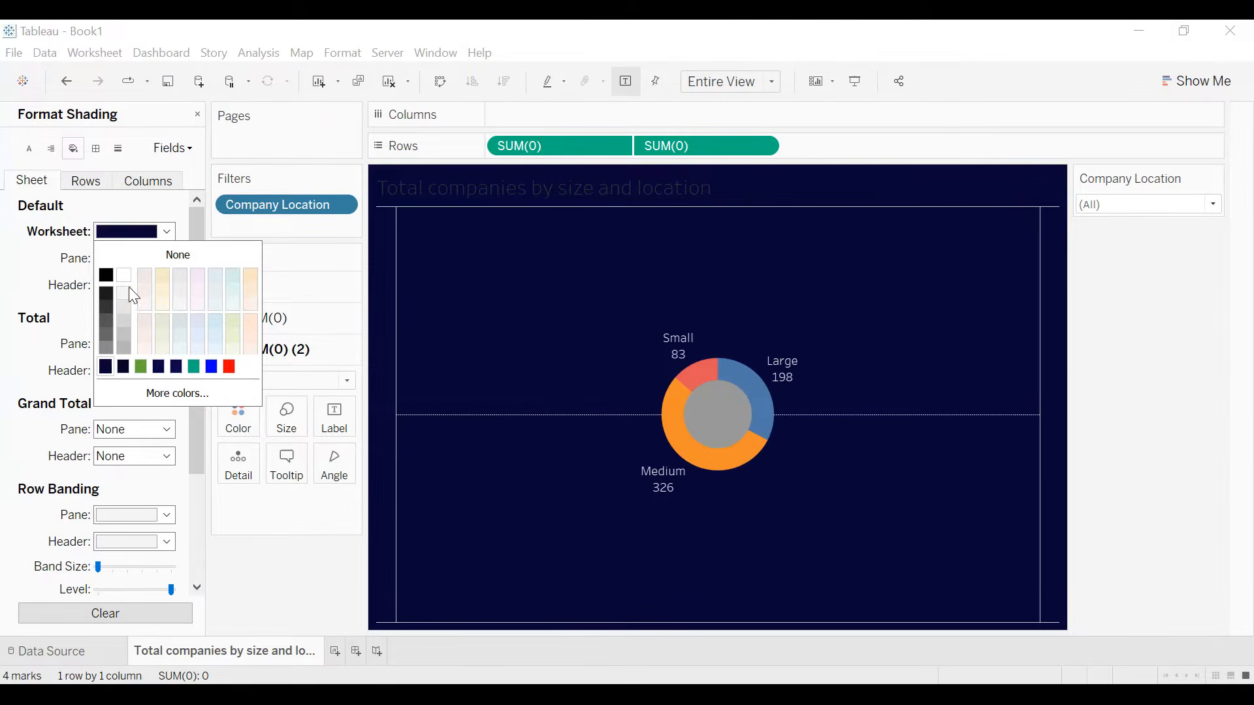
pyautogui.click(178, 393)
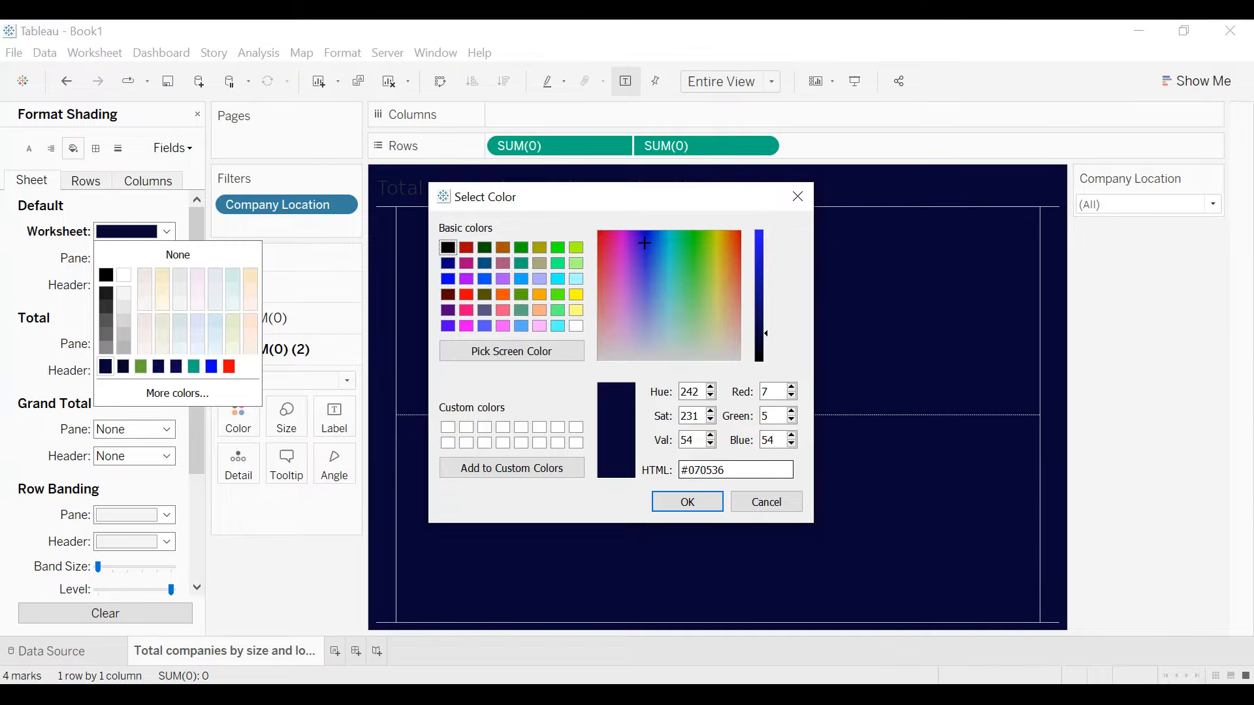
pyautogui.click(687, 501)
# - Set the sheet's zero lines to None
pyautogui.click(119, 149)
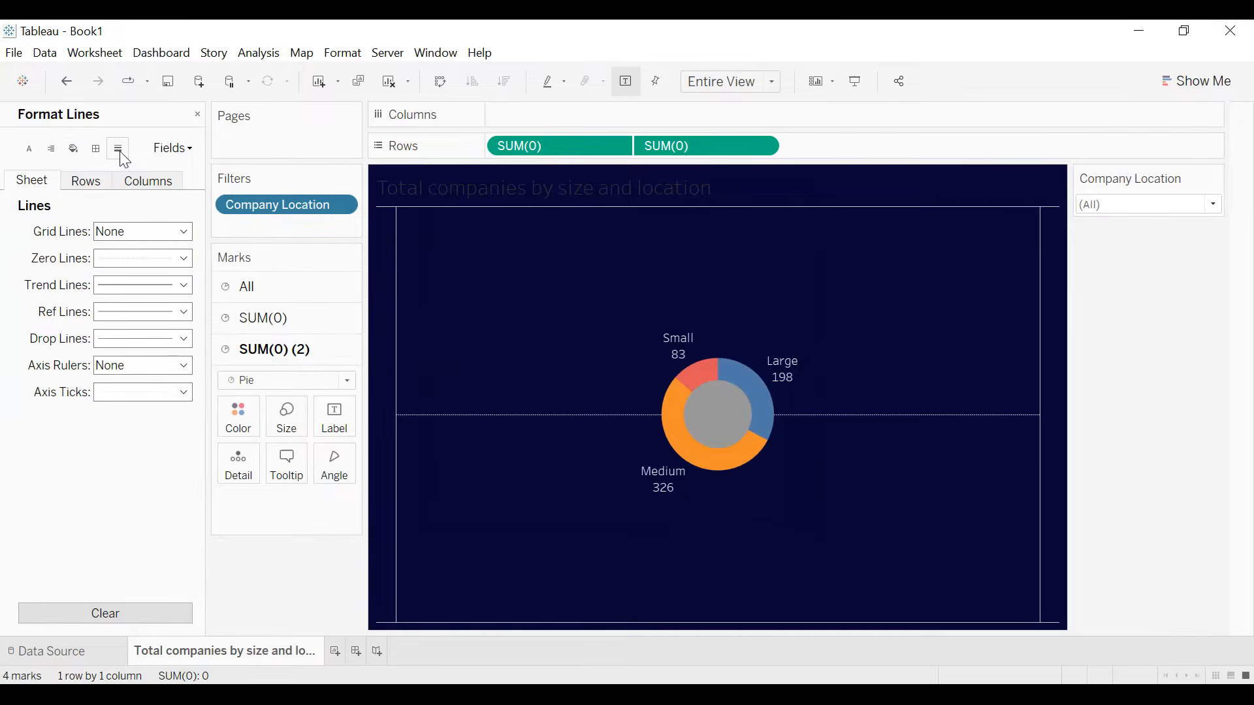
pyautogui.click(115, 259)
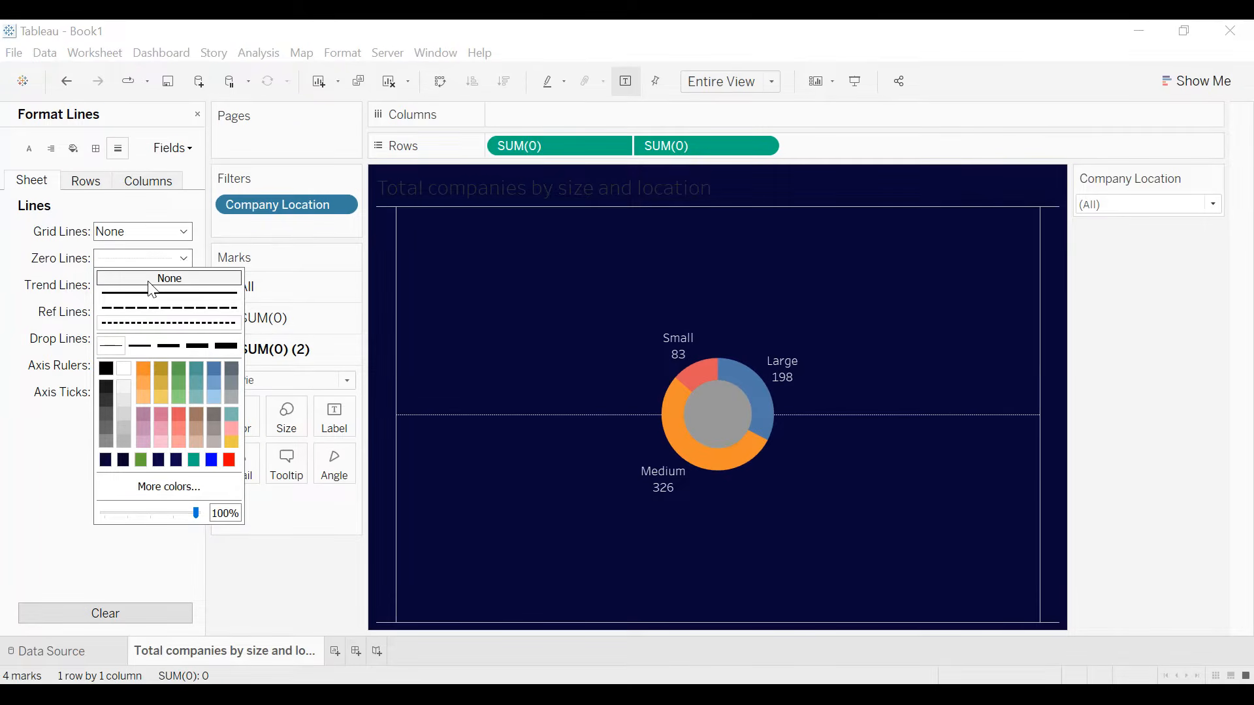
pyautogui.click(14, 235)
# - Apply the thinnest solid border to the sheet's default header and set the Column Divider pane border to None
pyautogui.click(96, 151)
pyautogui.click(110, 285)
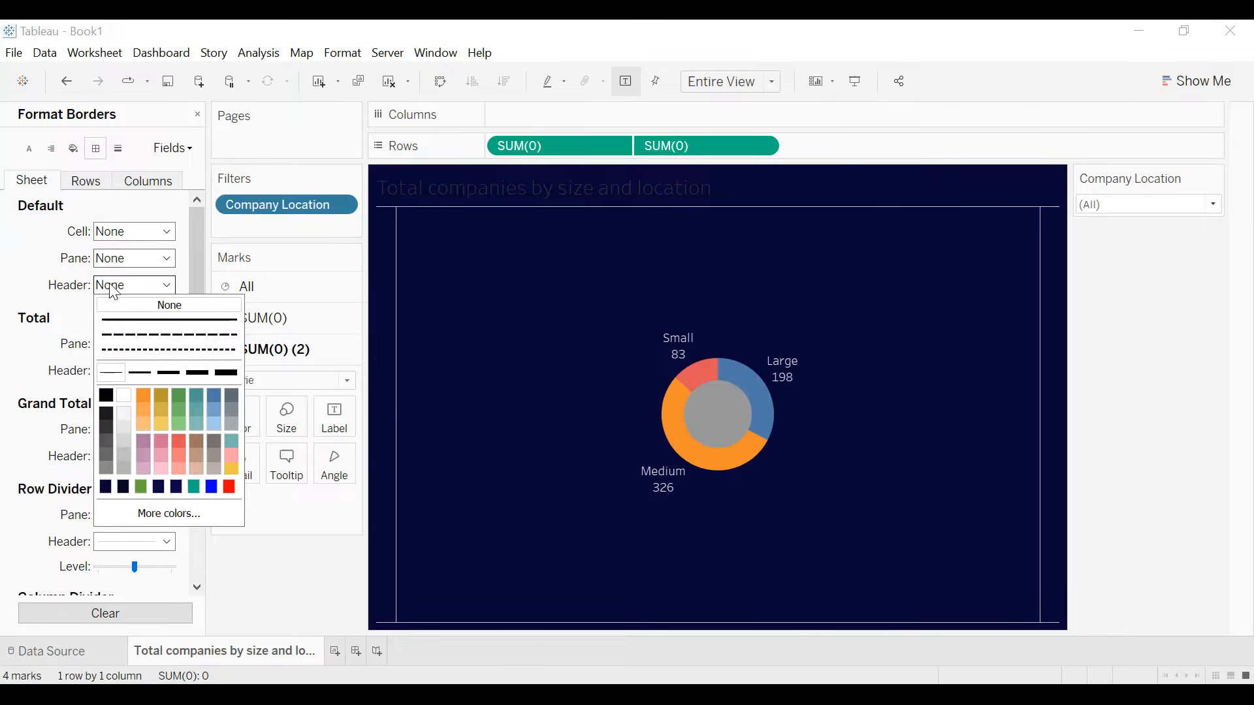
pyautogui.click(121, 369)
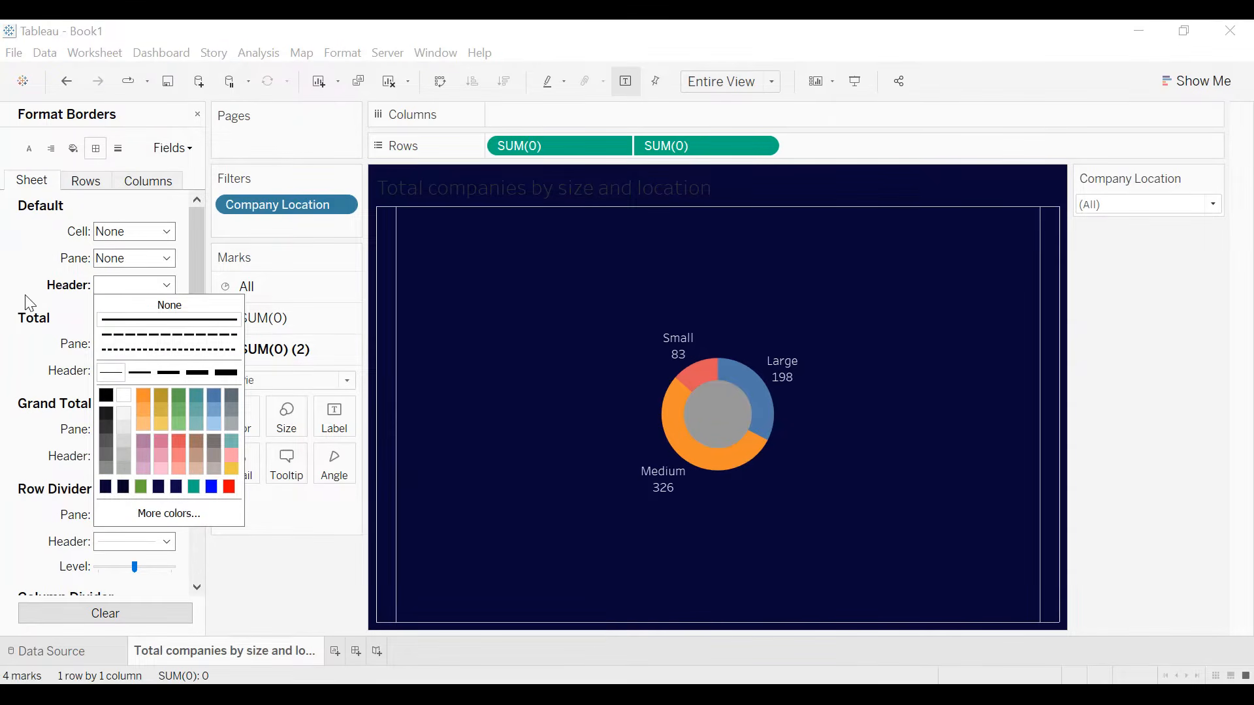
pyautogui.scroll(-3, 19, 300)
pyautogui.scroll(1, 39, 366)
pyautogui.scroll(-1, 66, 463)
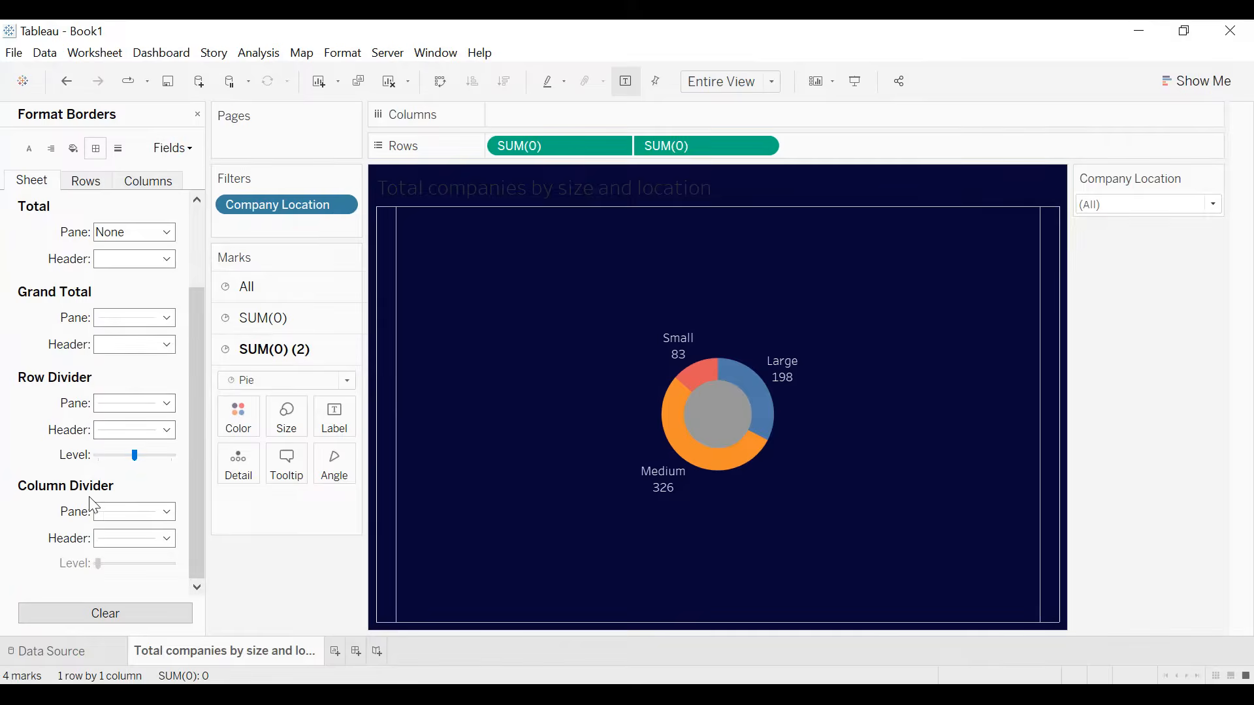
pyautogui.click(125, 522)
pyautogui.click(168, 281)
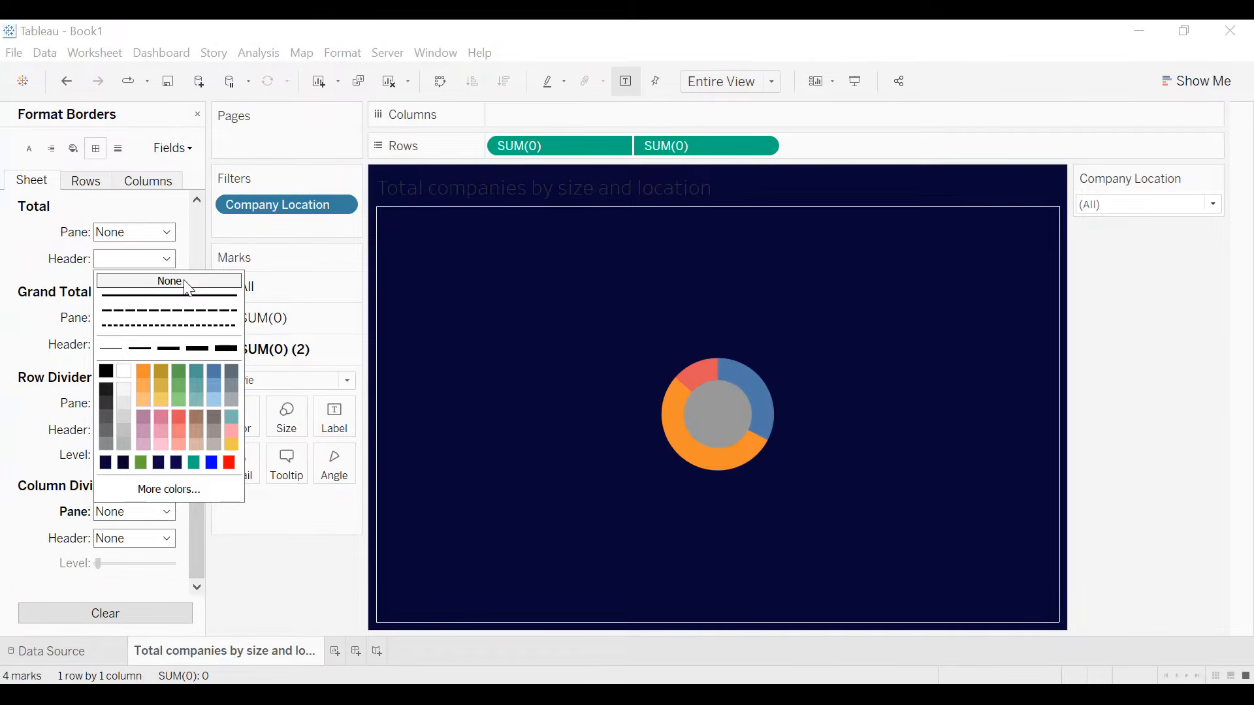
pyautogui.click(30, 256)
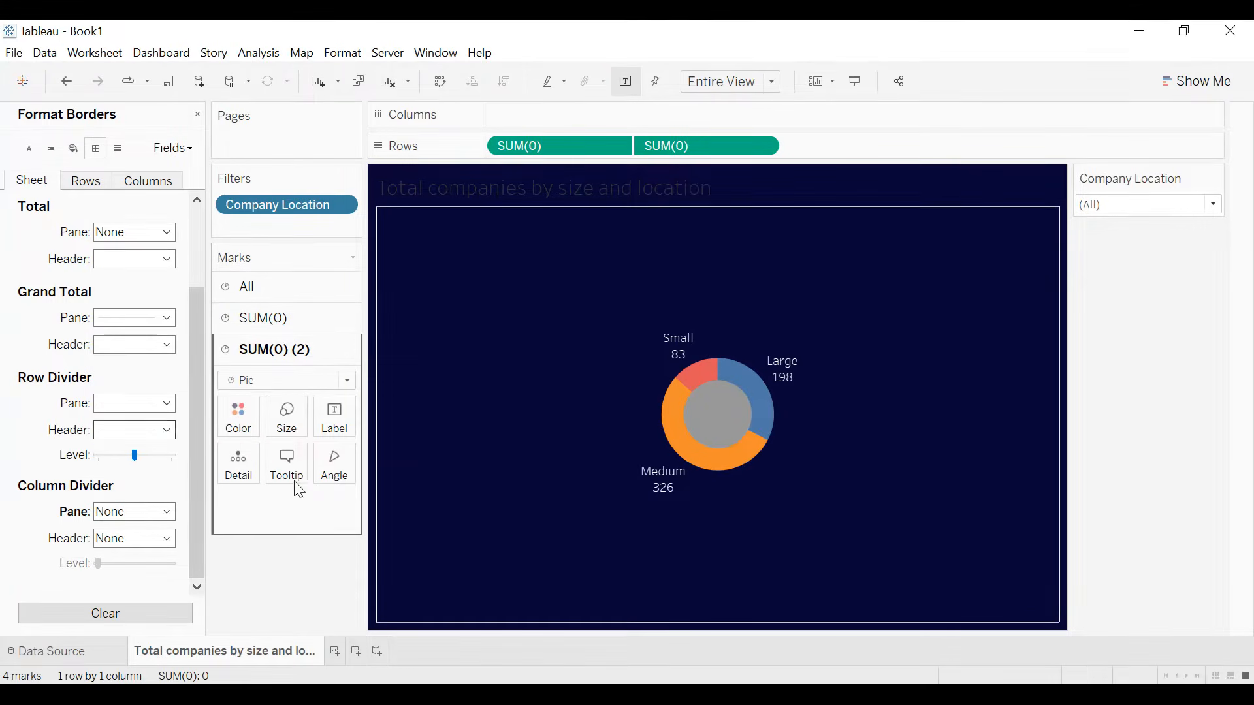
# - Color the inner circle of the donut, SUM(0) (2), with the same dark navy as the background
pyautogui.click(292, 421)
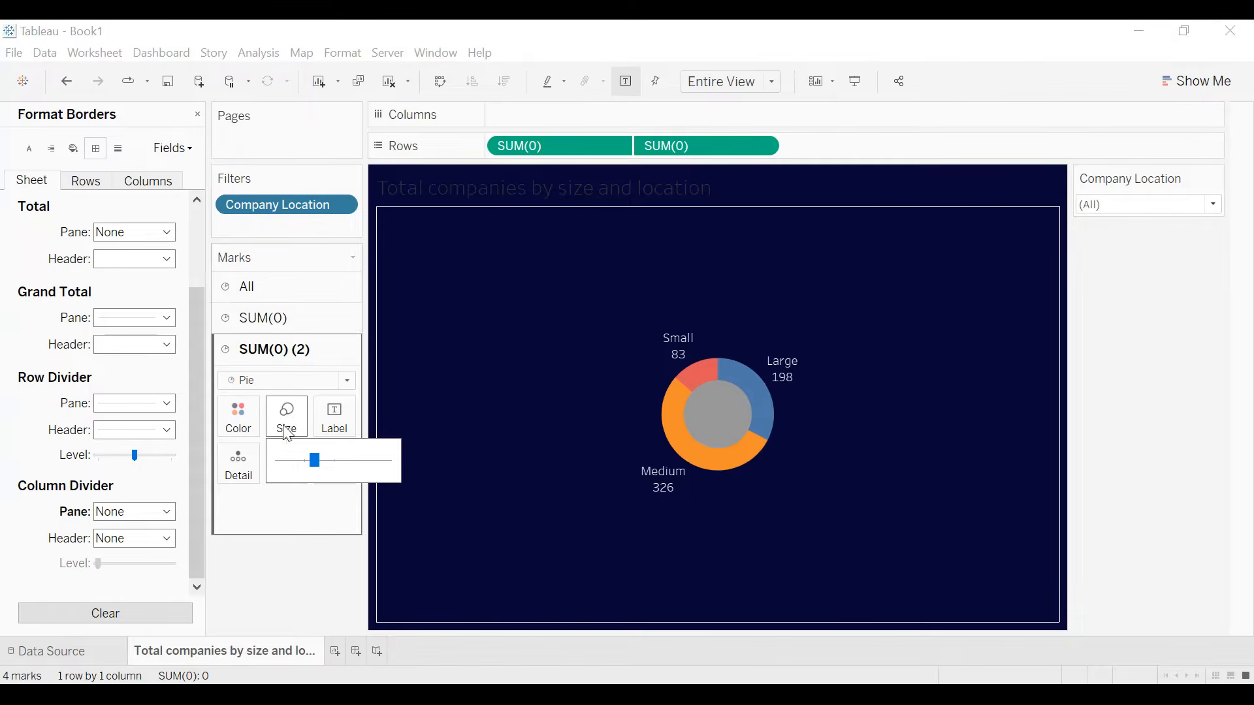
pyautogui.click(236, 414)
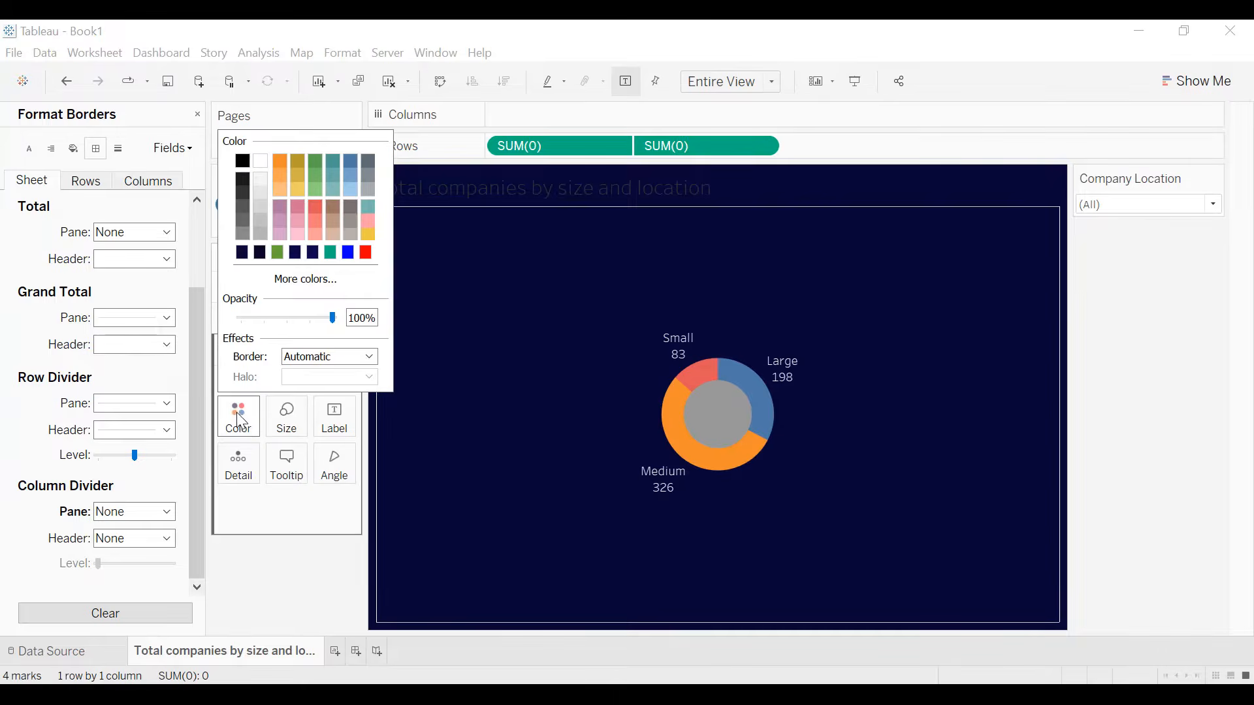
pyautogui.click(242, 254)
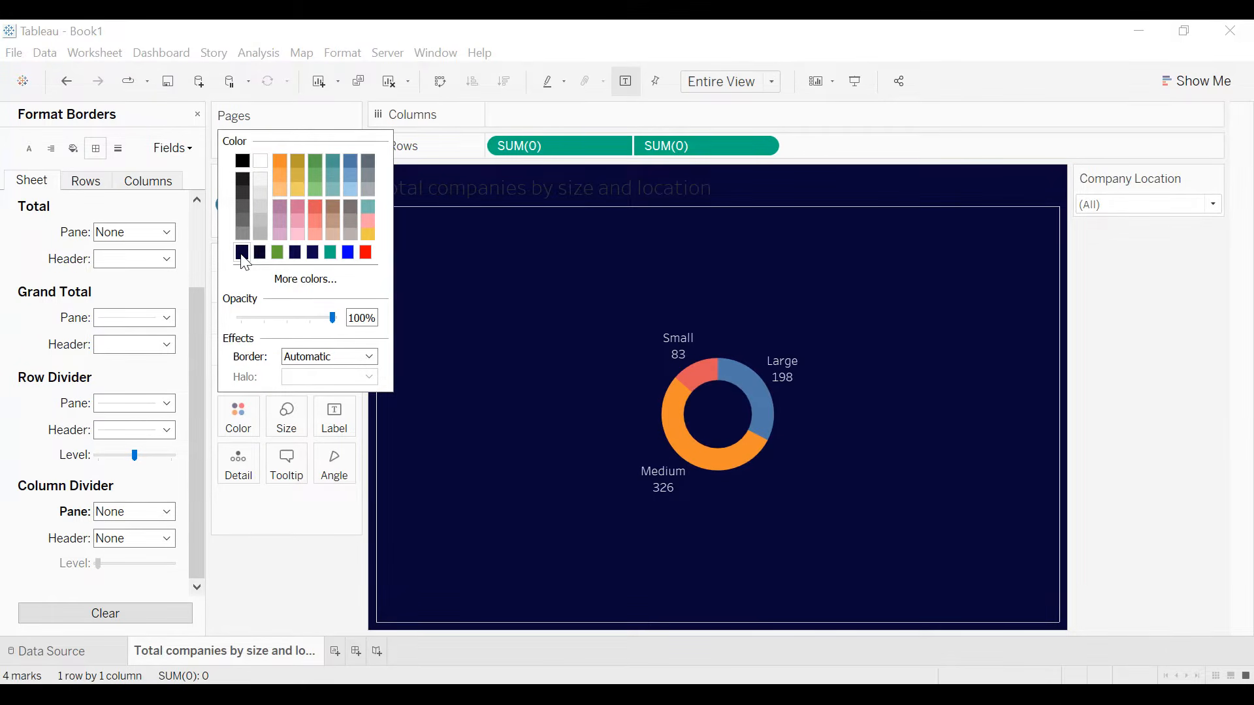
# - Show the count label on the SUM(0) marks as Percent of Total using a quick table calculation
pyautogui.click(280, 330)
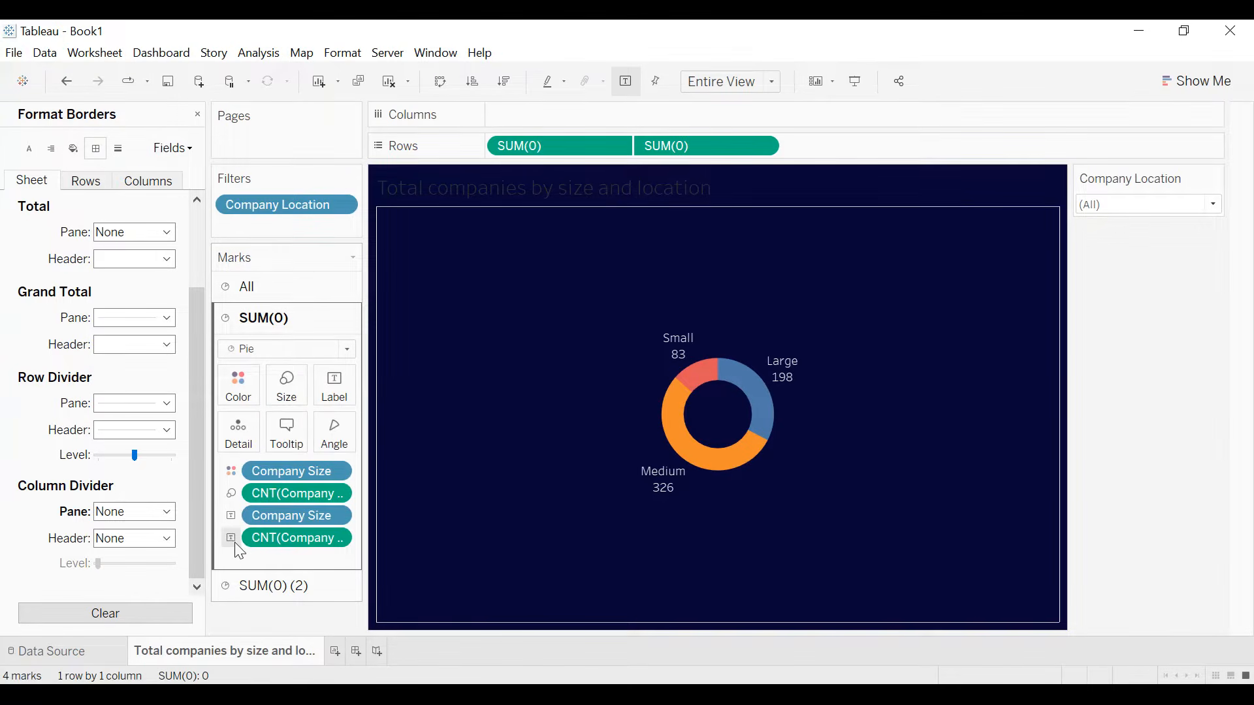
pyautogui.click(334, 539)
pyautogui.moveTo(363, 681)
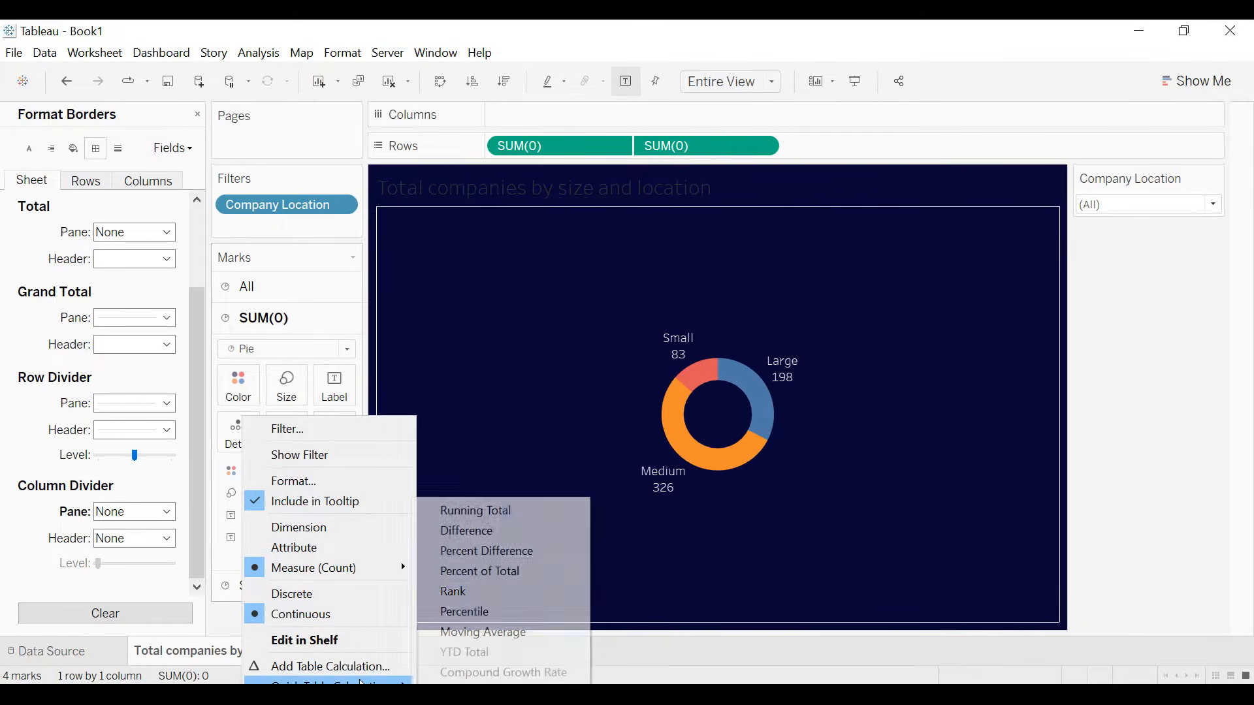
pyautogui.click(468, 572)
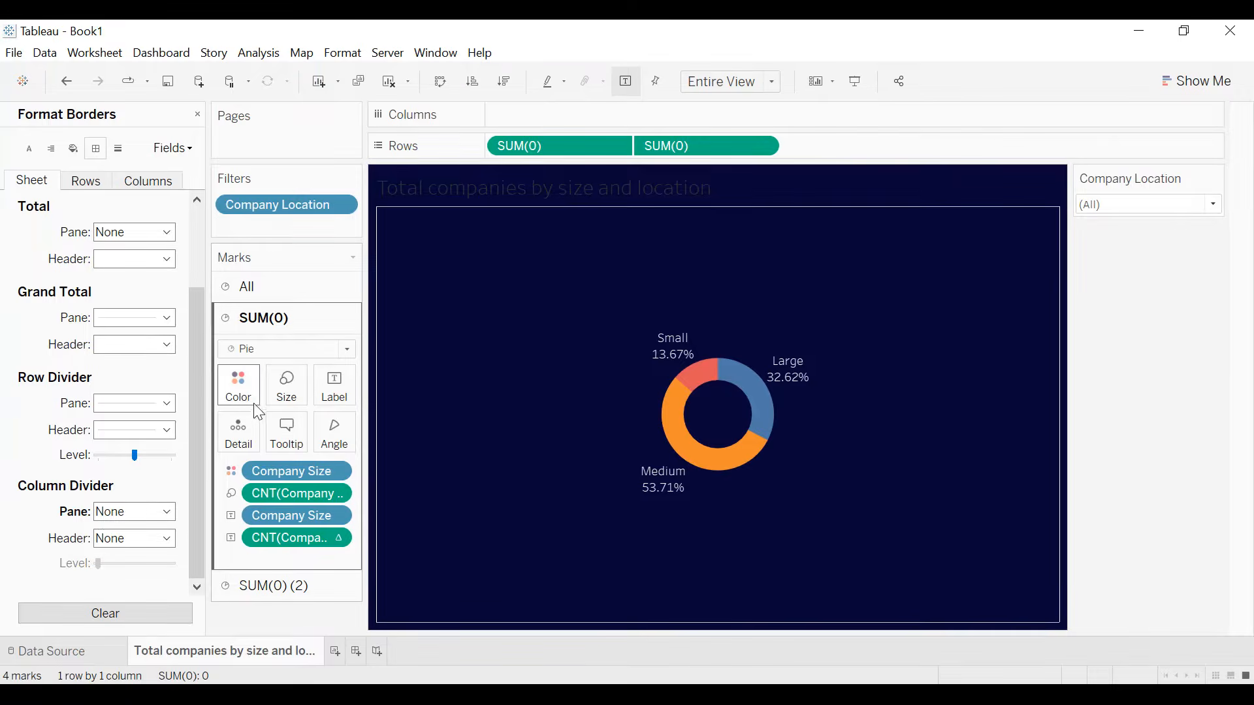
# - Assign the Blue color palette to the Company Size slices of the donut
pyautogui.click(240, 392)
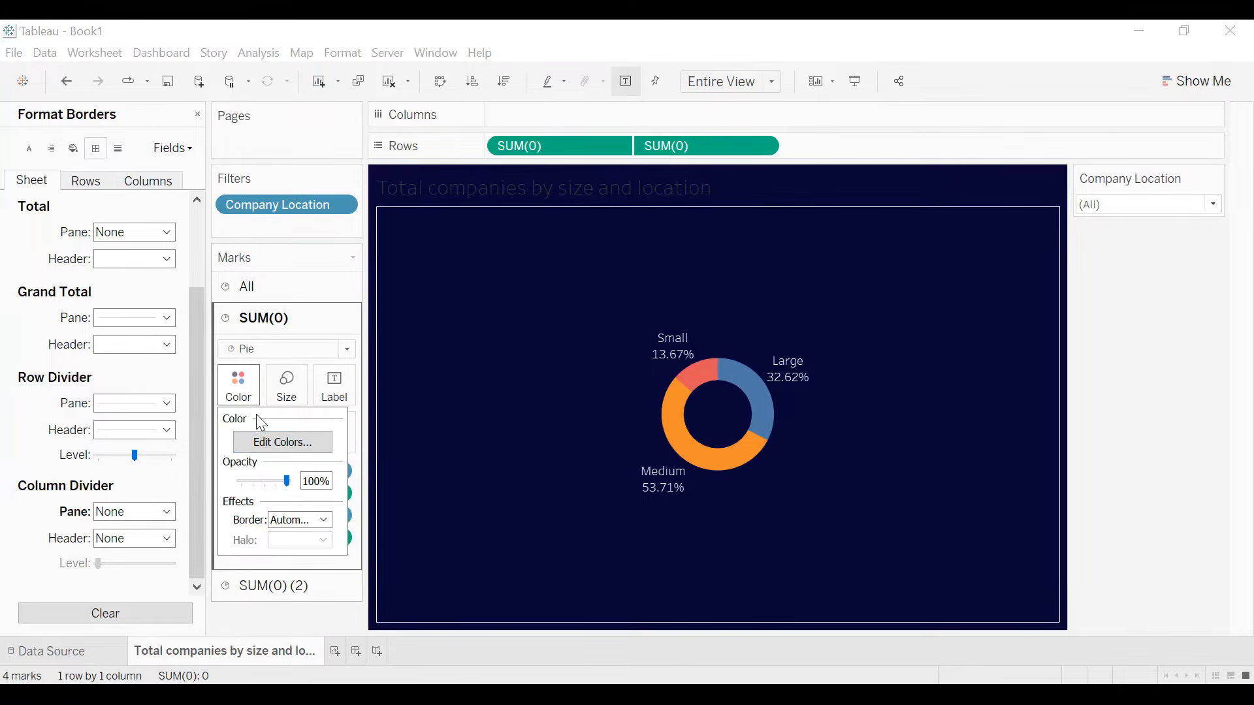
pyautogui.click(293, 451)
pyautogui.click(669, 265)
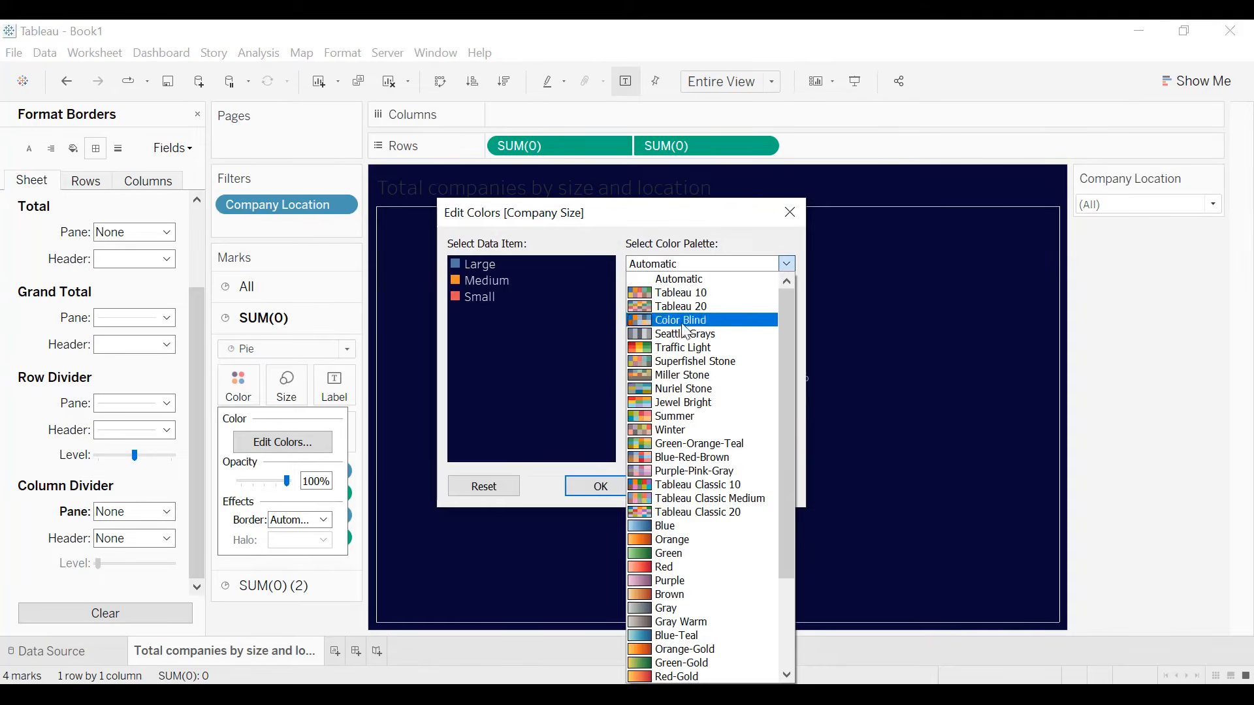
pyautogui.click(672, 526)
pyautogui.click(714, 450)
pyautogui.click(743, 493)
pyautogui.click(629, 489)
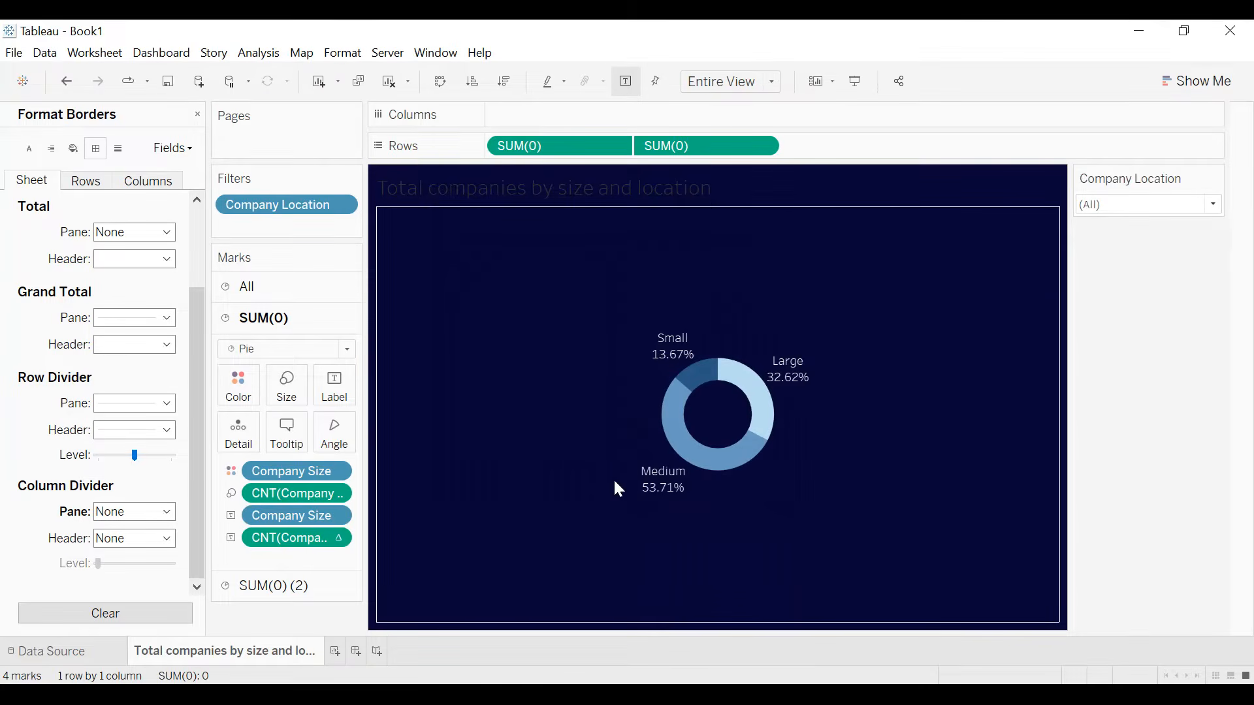
# - Format the sheet title as centered, white and bold
pyautogui.doubleClick(585, 193)
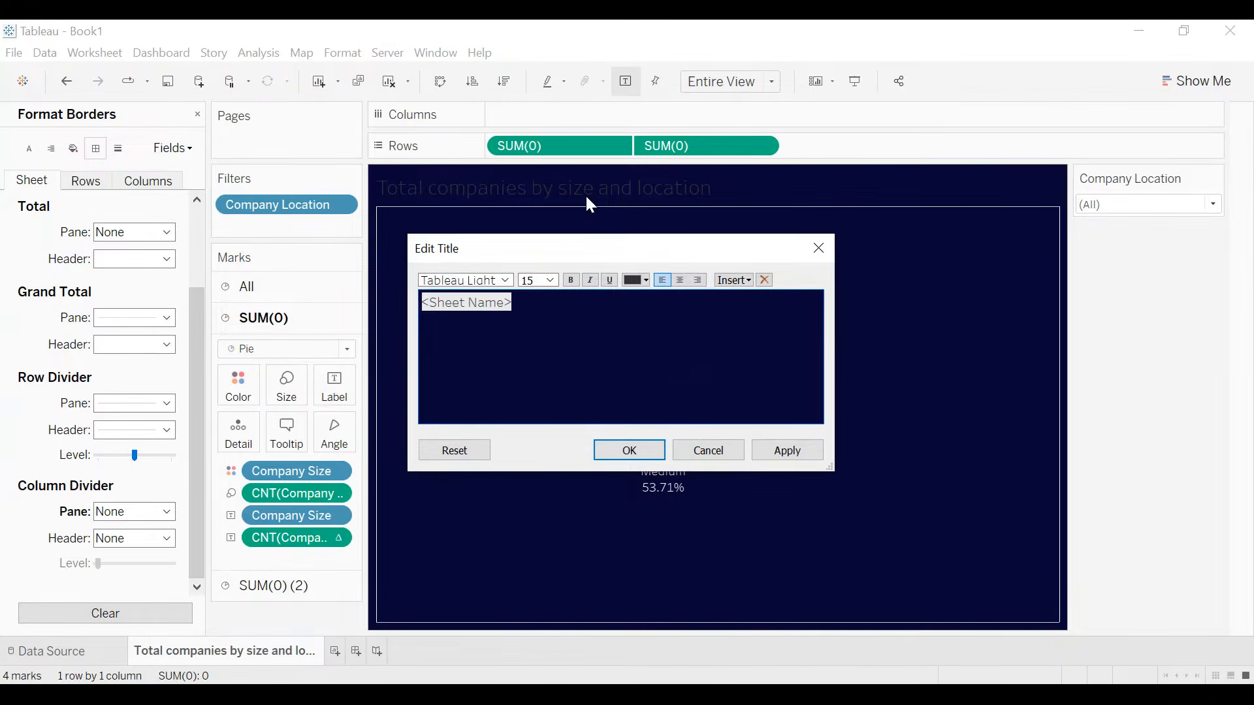
pyautogui.click(680, 280)
pyautogui.click(640, 280)
pyautogui.click(652, 302)
pyautogui.click(568, 282)
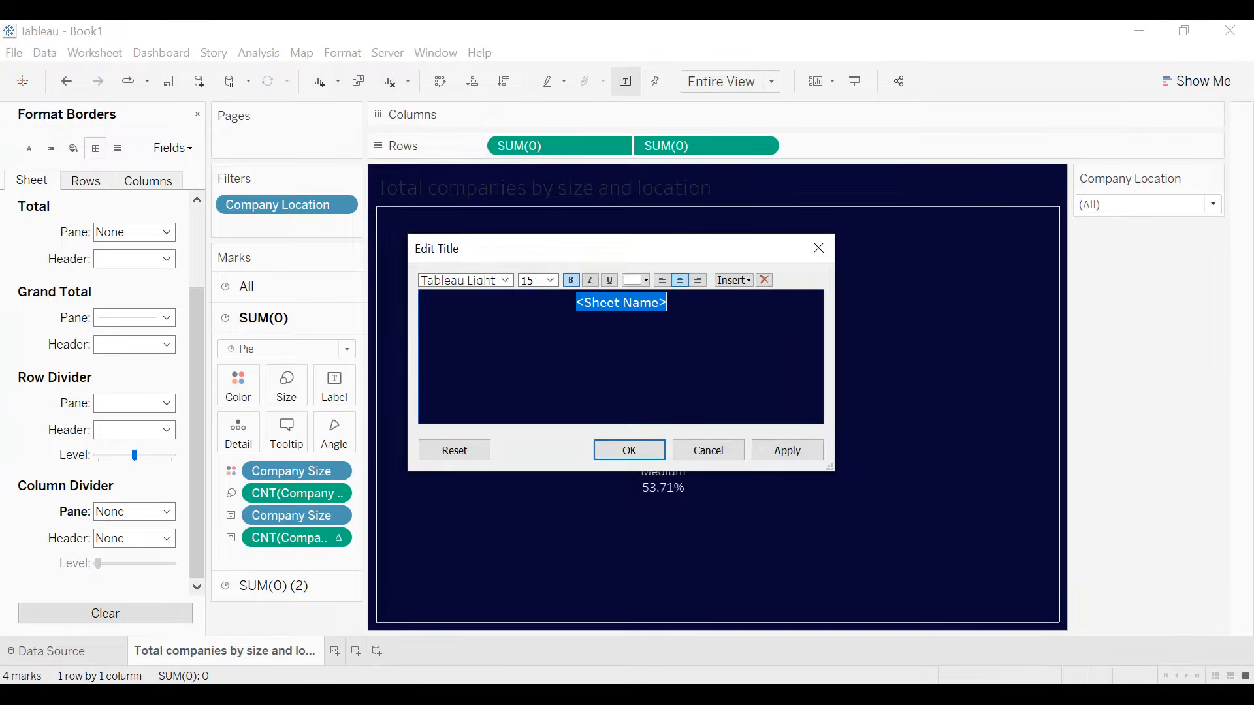
pyautogui.click(785, 451)
pyautogui.click(639, 450)
# - Add a thin border around the sheet title and close the title formatting
pyautogui.rightClick(707, 190)
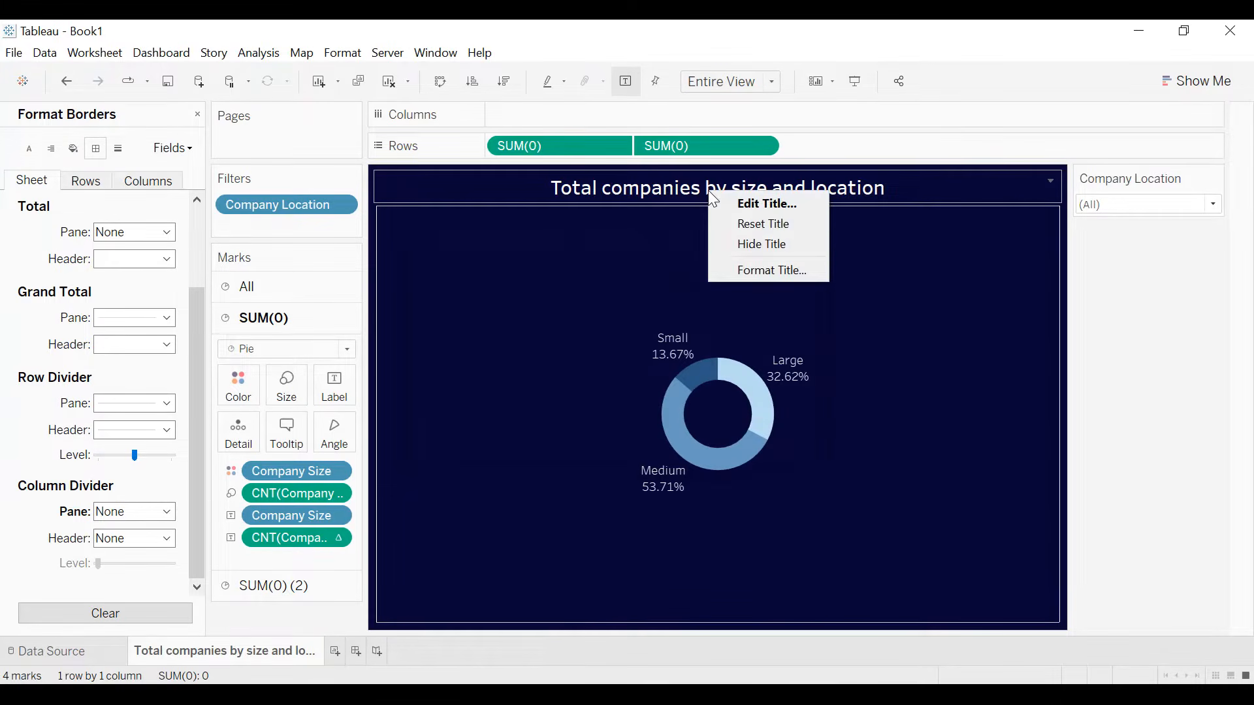
pyautogui.click(755, 270)
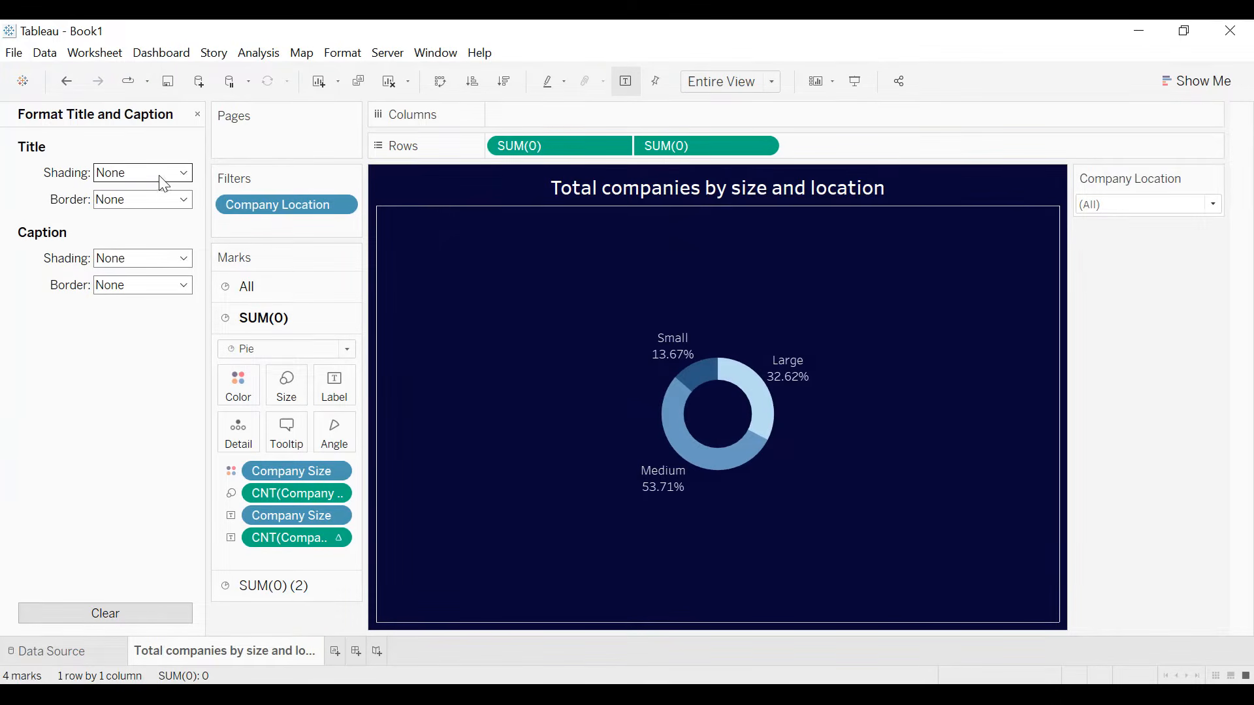
pyautogui.click(152, 201)
pyautogui.click(110, 287)
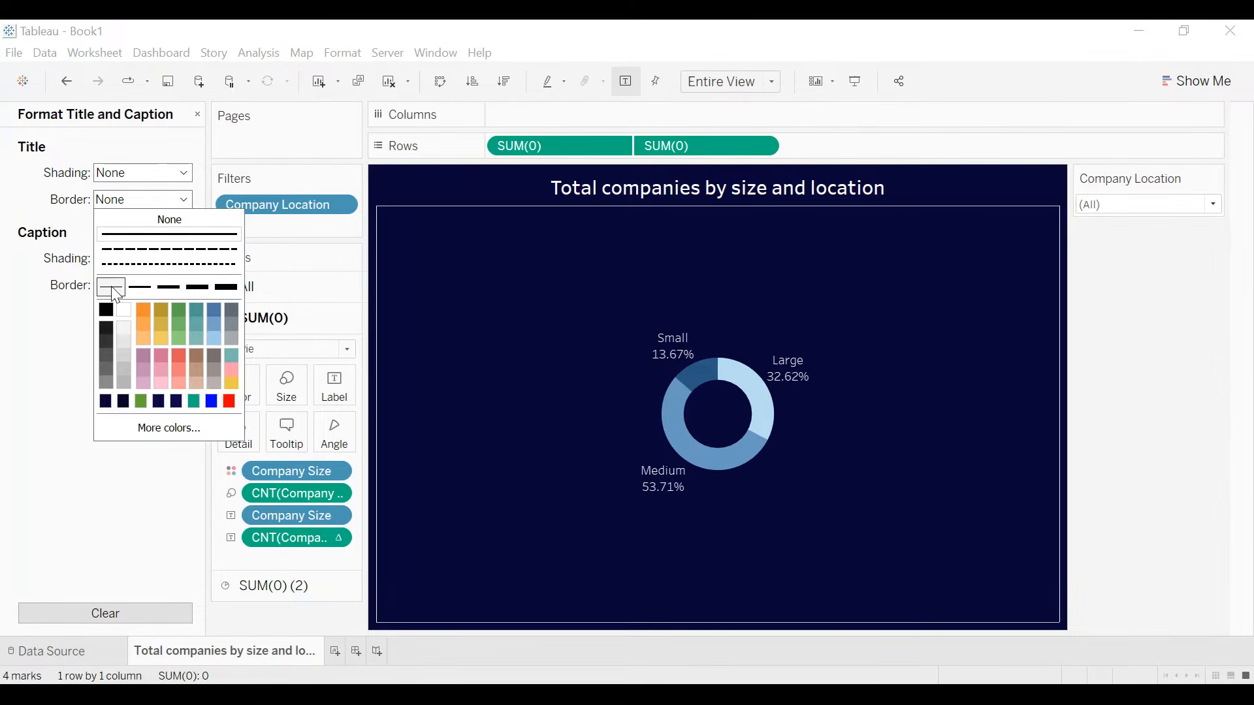
pyautogui.click(40, 369)
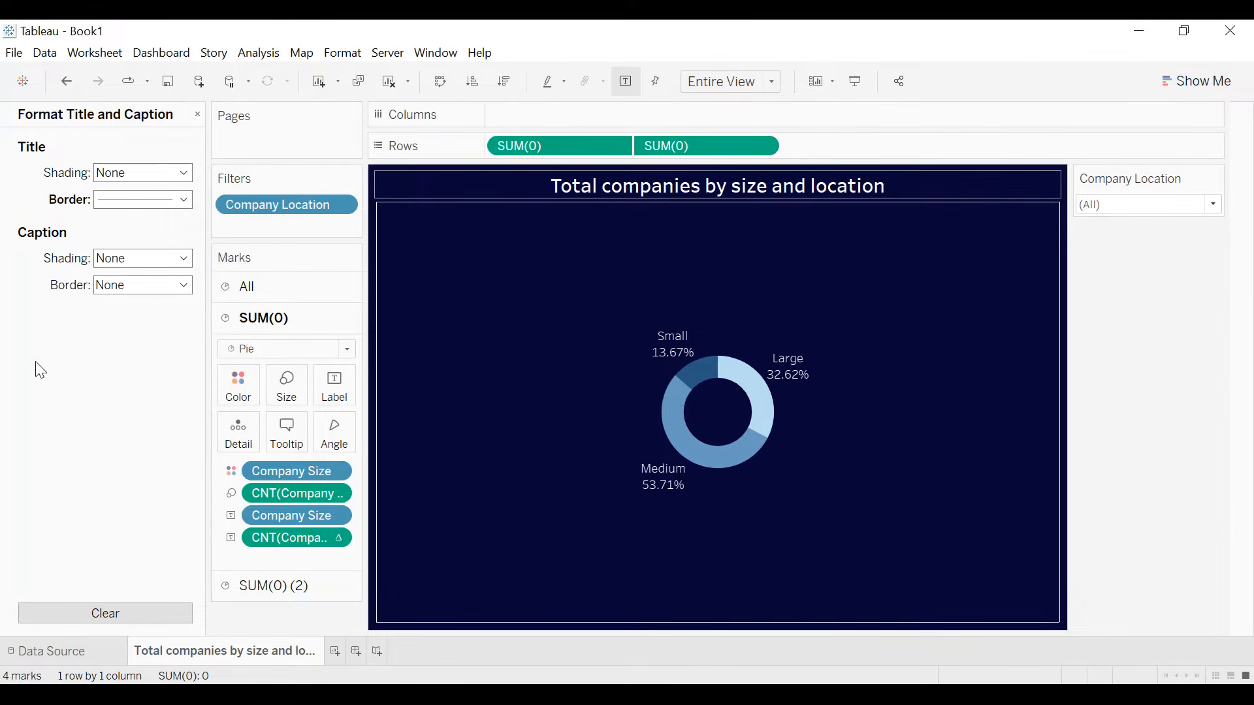
pyautogui.click(197, 116)
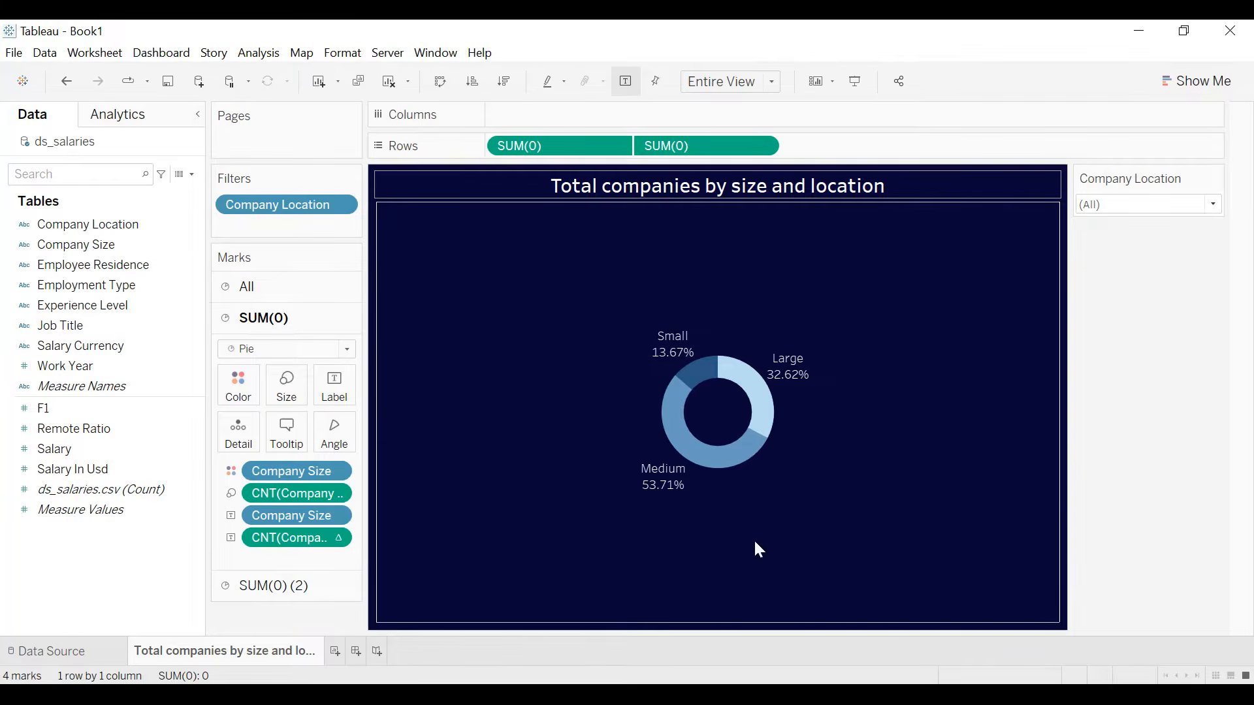
# - Duplicate the "Total companies by size and location" sheet and rename the copy "Experience Level"
pyautogui.rightClick(276, 656)
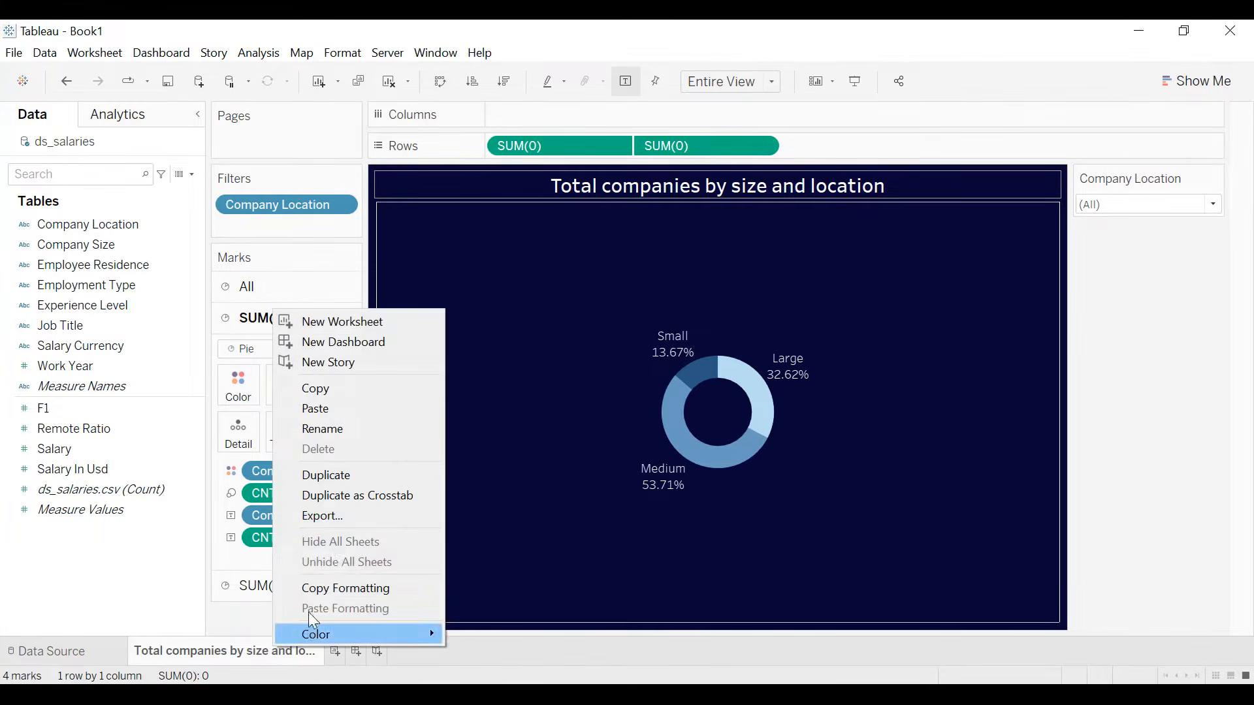
pyautogui.click(333, 478)
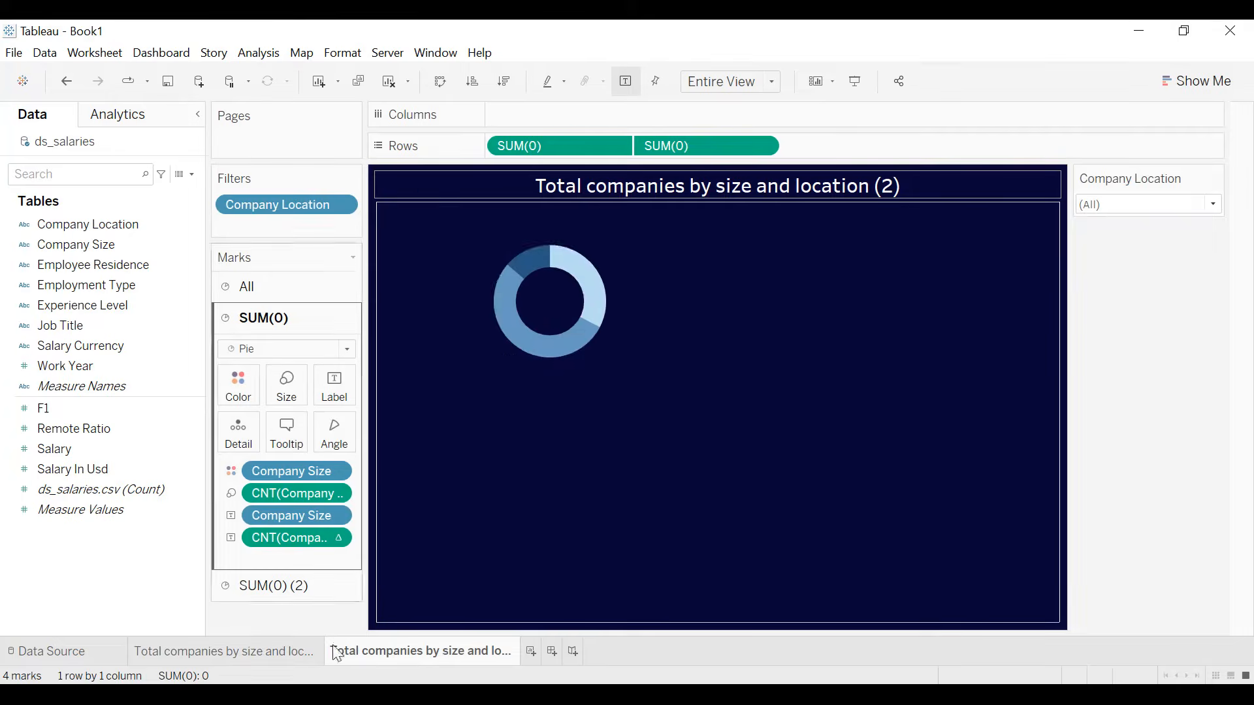
pyautogui.doubleClick(434, 652)
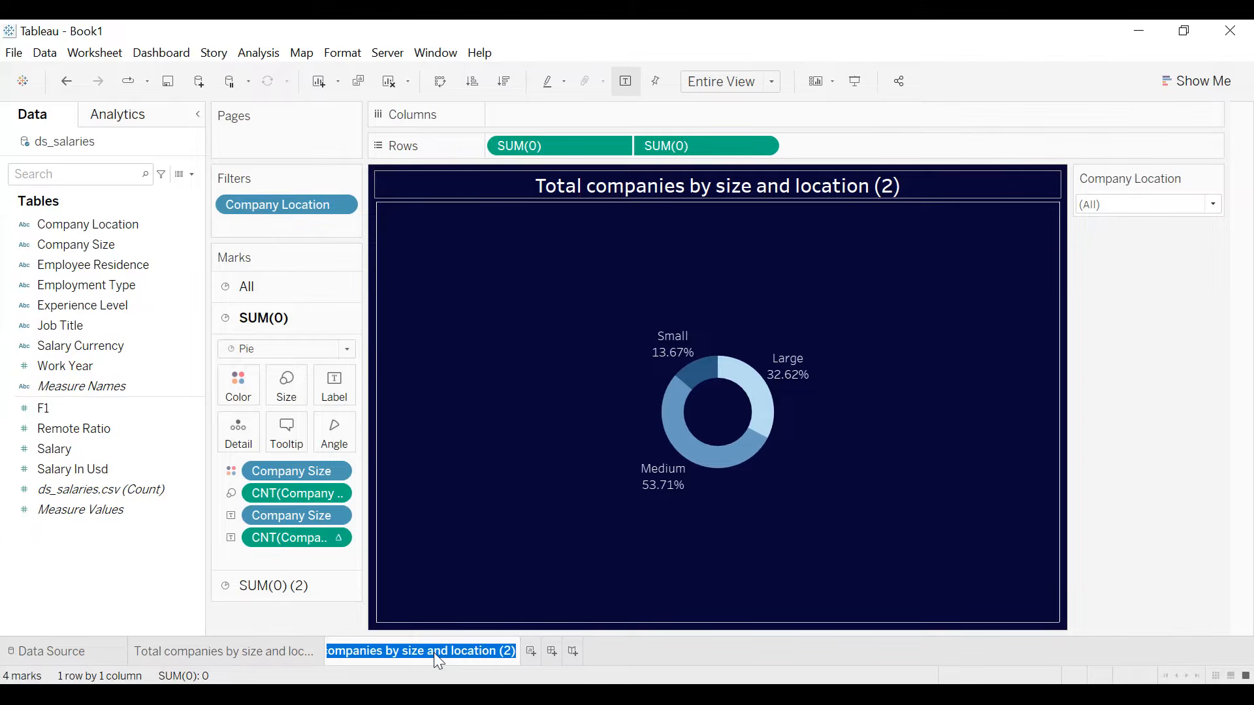
pyautogui.write('Expe')
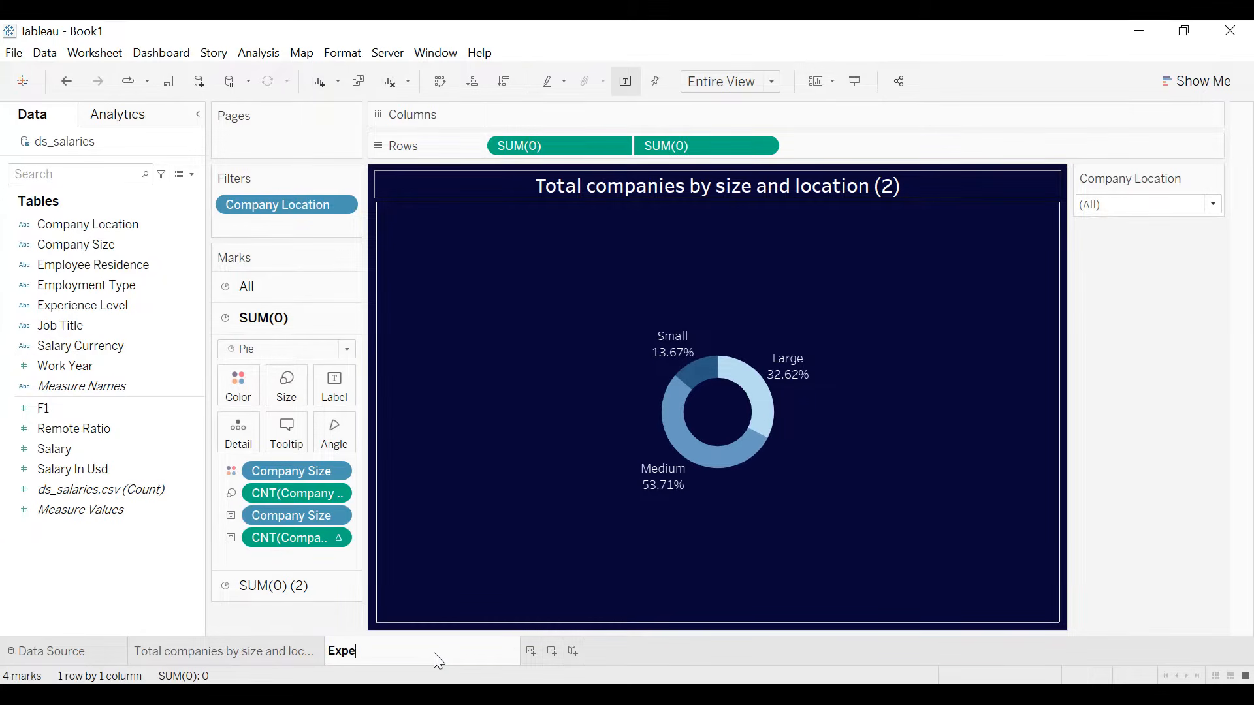
pyautogui.write('rience Level')
pyautogui.press('Return')
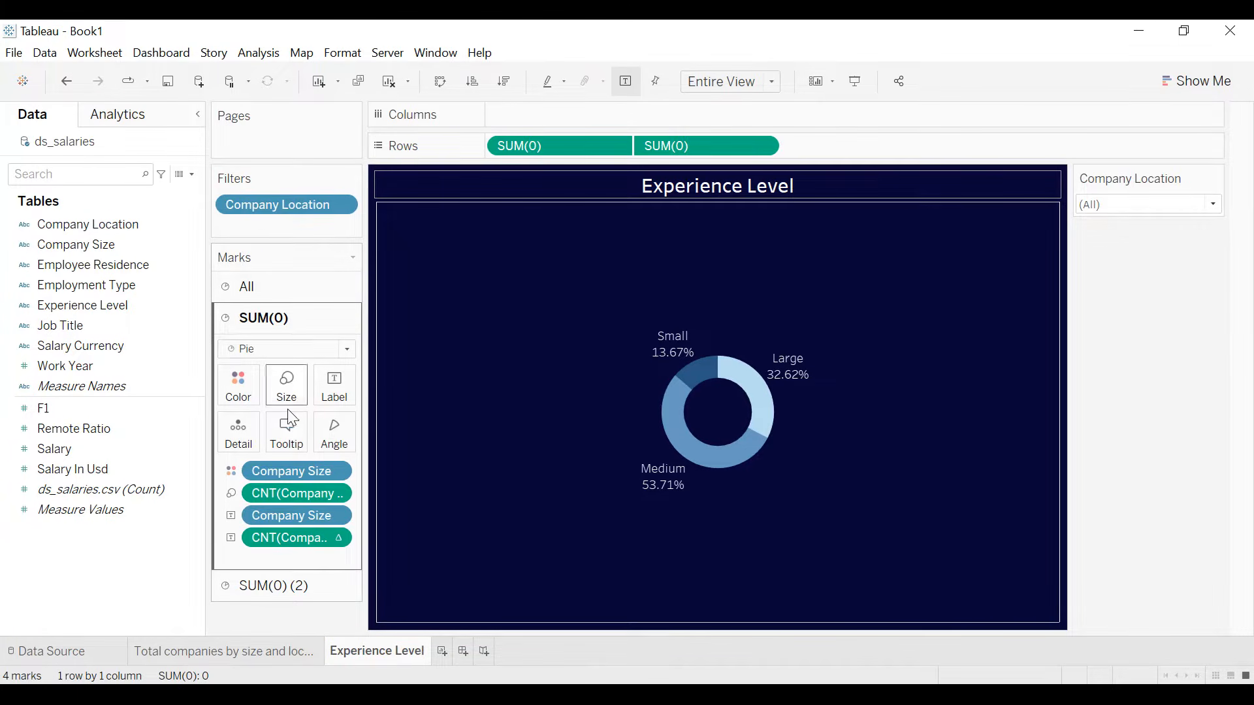
# - Clear all Company Size fields from the donut's outer pie and delete the stray Calculation1 field from the data source
pyautogui.moveTo(279, 476); pyautogui.dragTo(195, 560)
pyautogui.moveTo(275, 475); pyautogui.dragTo(91, 585)
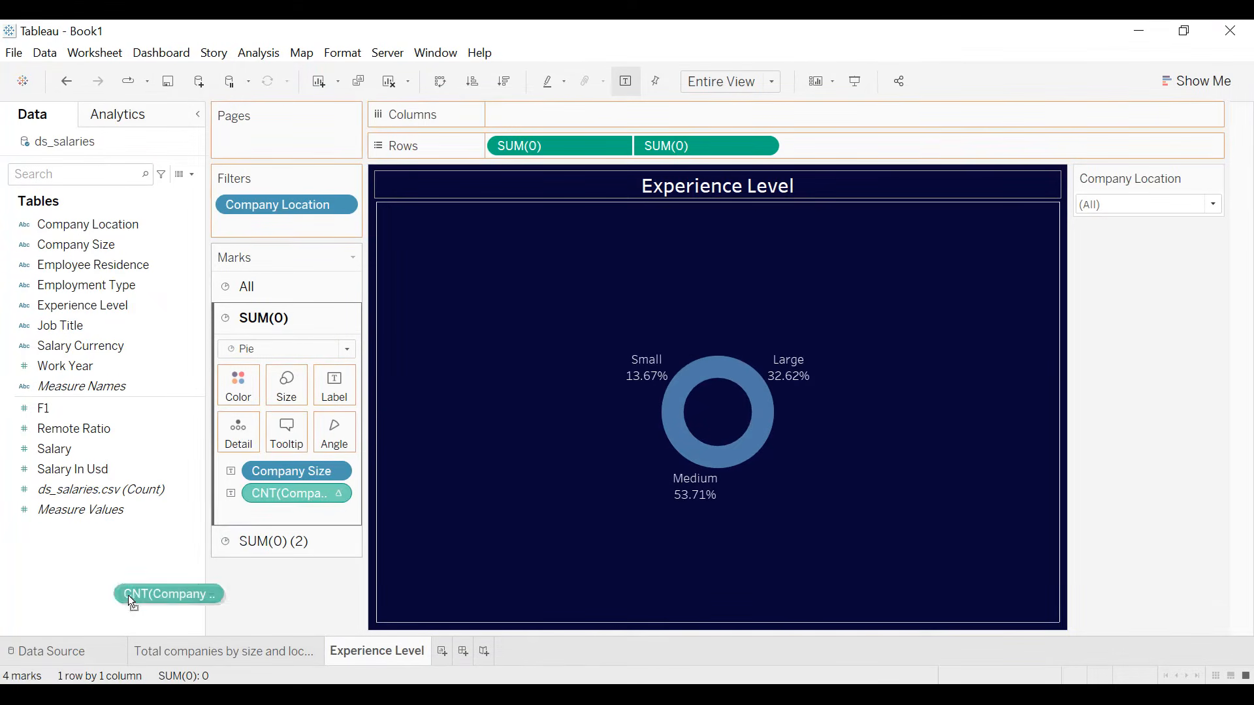
pyautogui.click(129, 581)
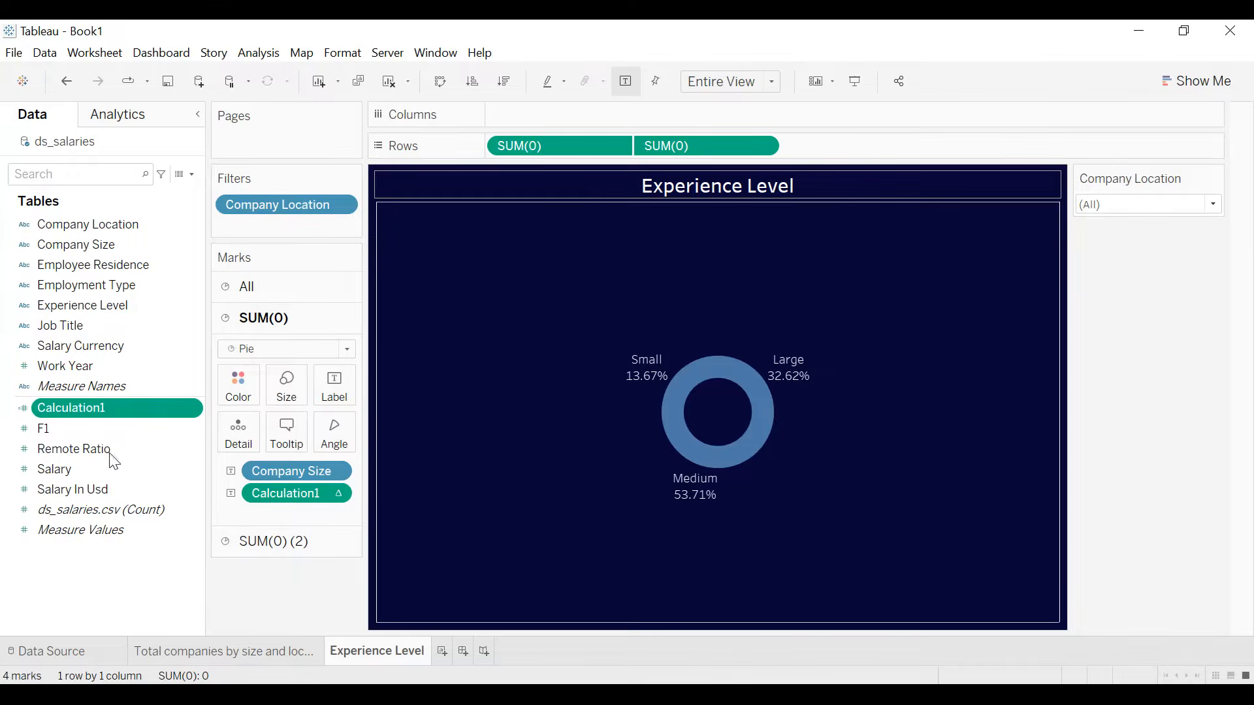
pyautogui.rightClick(95, 410)
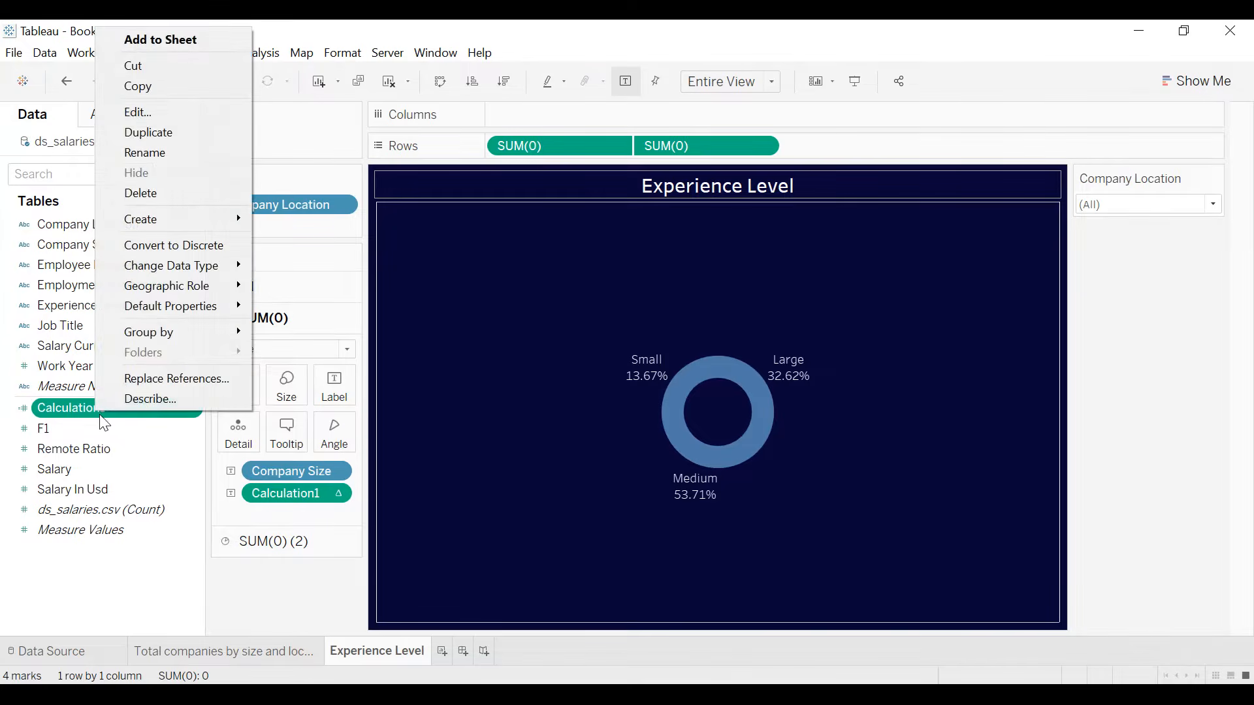
pyautogui.click(166, 192)
pyautogui.click(644, 441)
pyautogui.moveTo(292, 471); pyautogui.dragTo(272, 598)
# - Color the outer pie by Experience Level and size its slices by the count of Experience Level
pyautogui.click(105, 307)
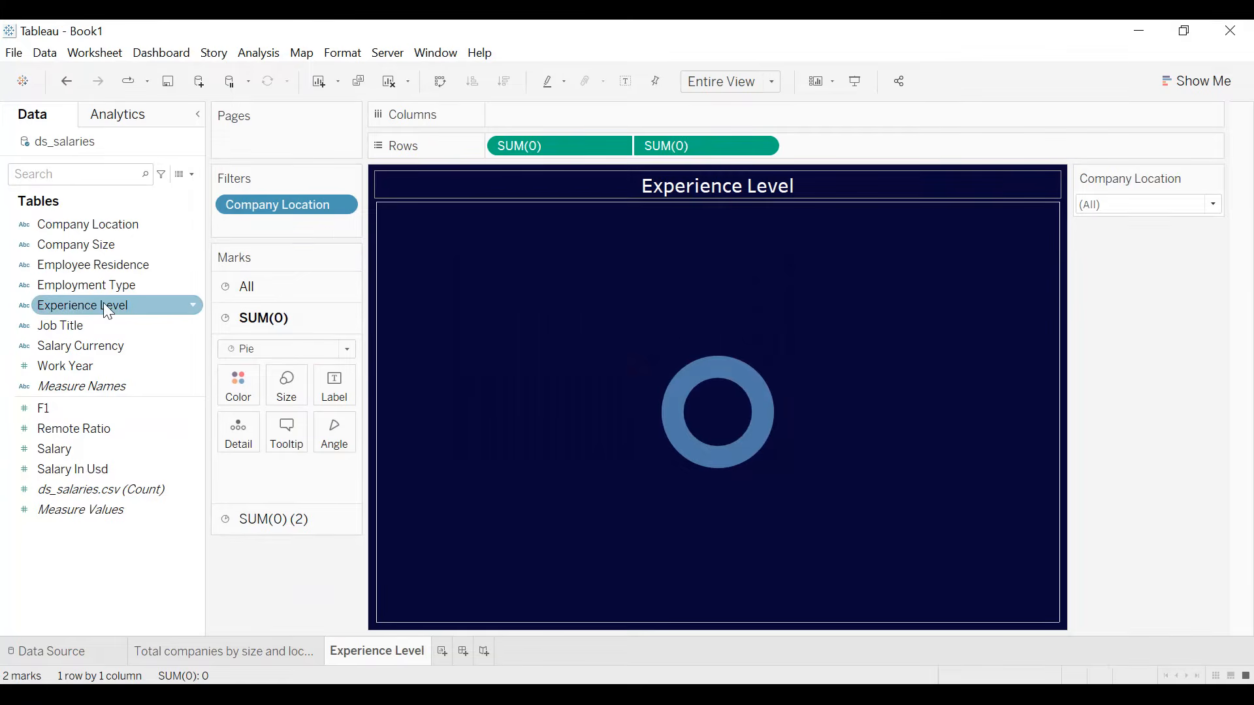
pyautogui.moveTo(81, 306); pyautogui.dragTo(239, 396)
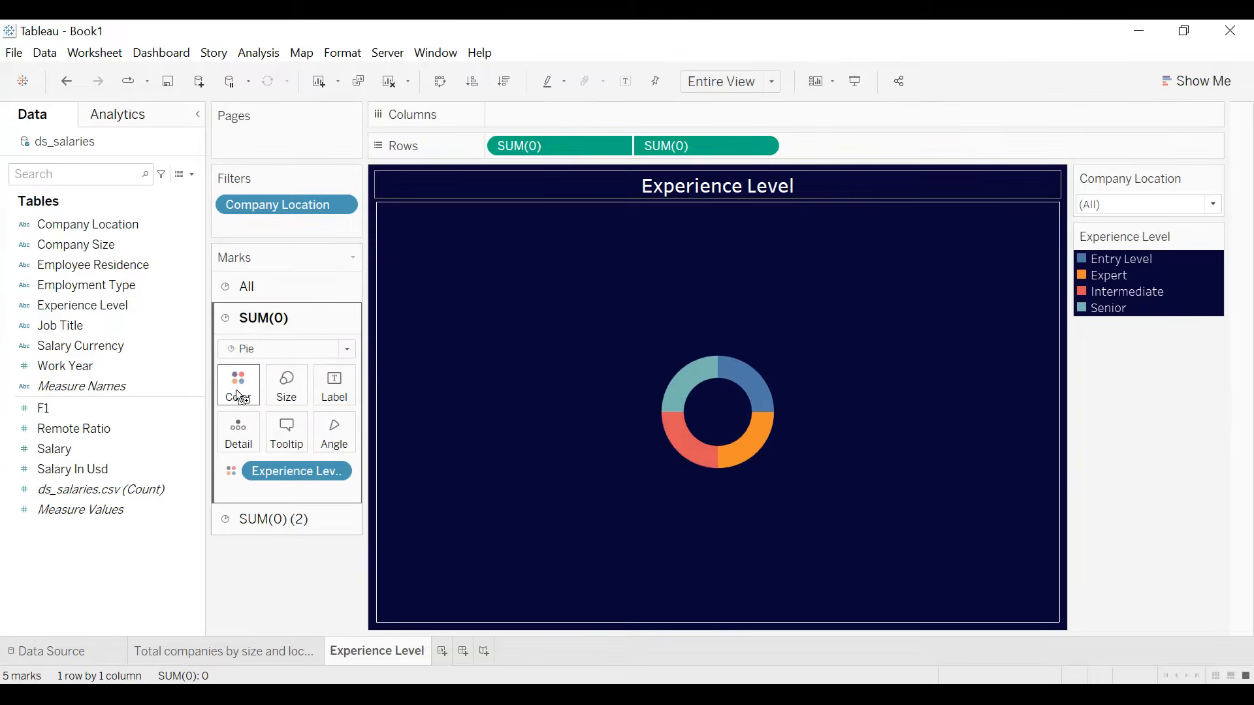
pyautogui.click(101, 365)
pyautogui.click(76, 306)
pyautogui.moveTo(77, 306); pyautogui.dragTo(286, 404)
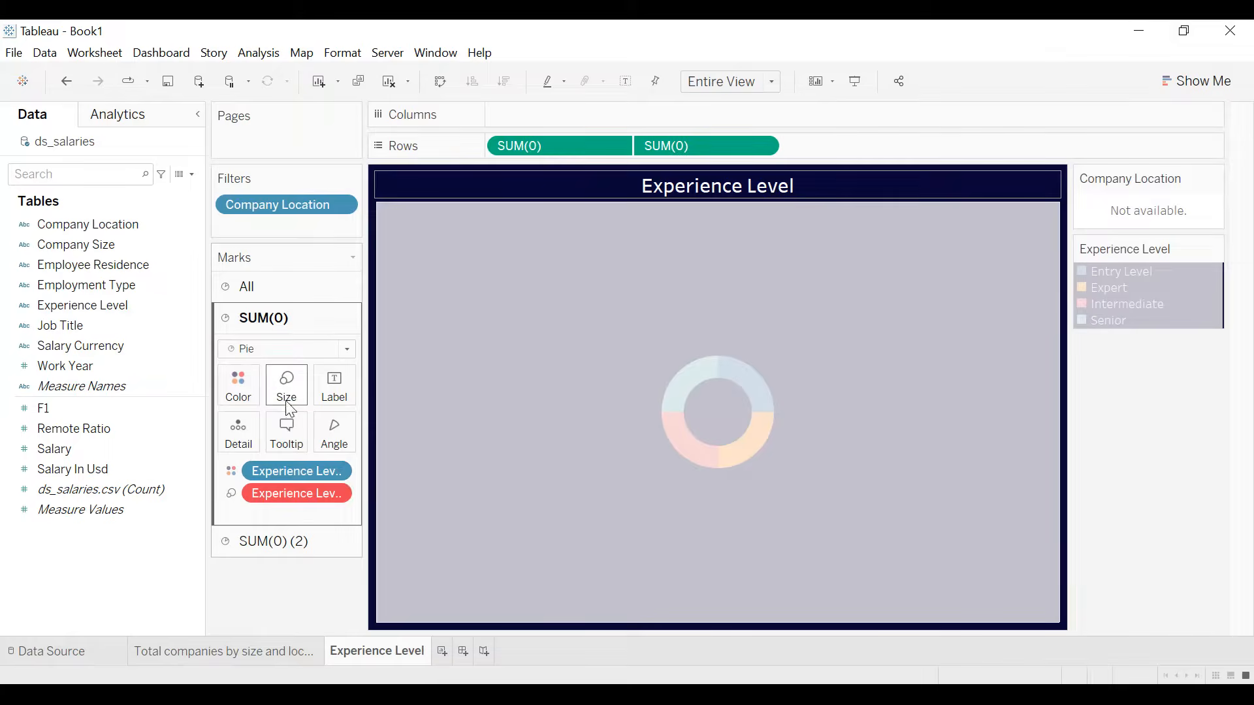
pyautogui.rightClick(334, 494)
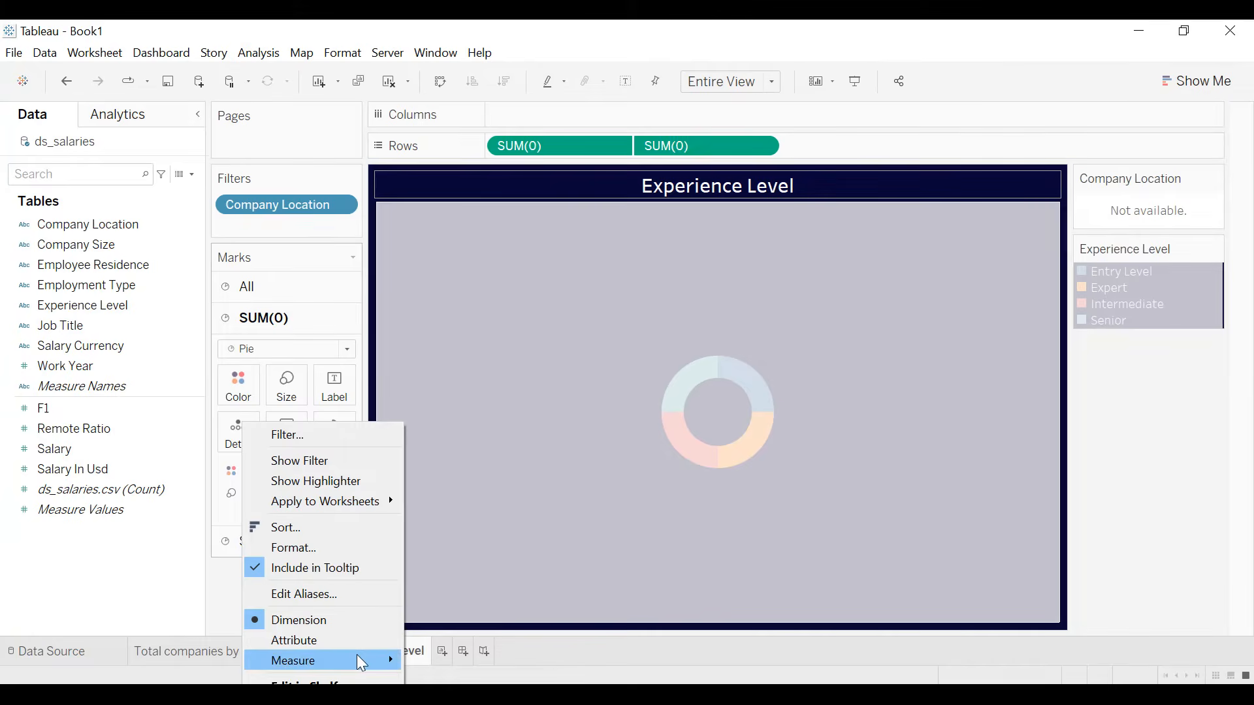
pyautogui.moveTo(392, 659)
pyautogui.click(450, 692)
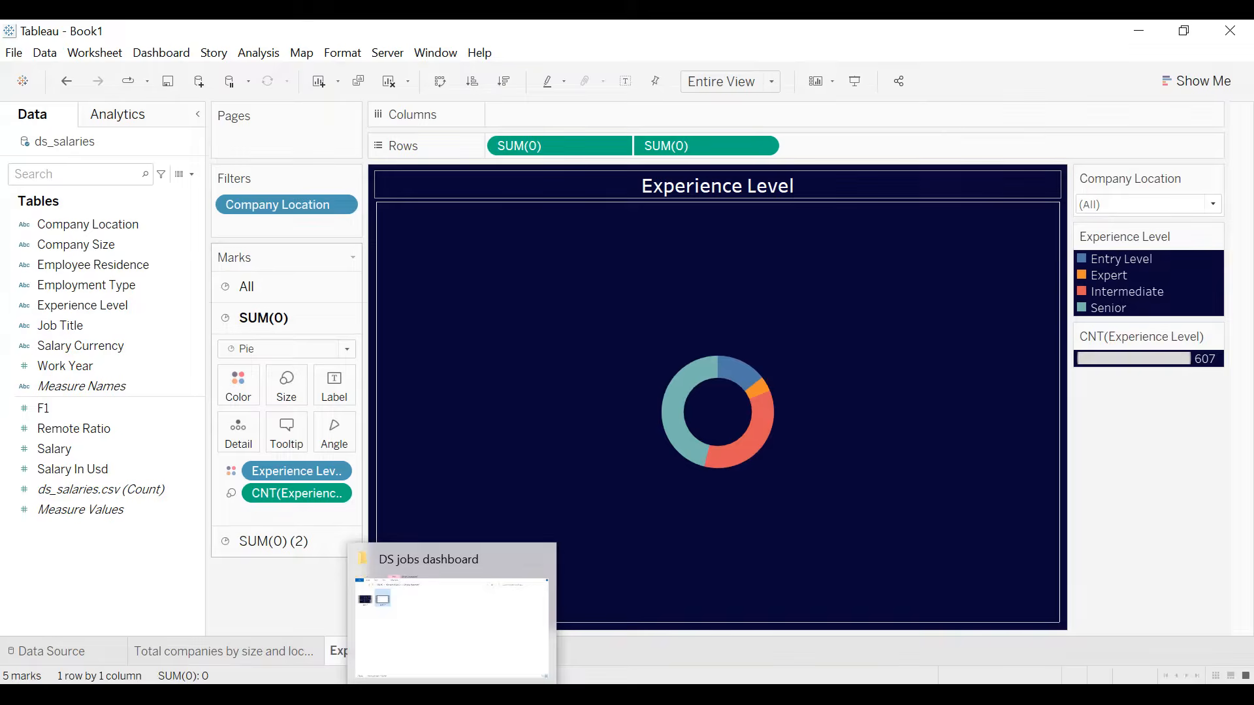
# - Label the slices with Experience Level and its count, expressed as percent of total
pyautogui.moveTo(281, 475); pyautogui.dragTo(334, 392)
pyautogui.moveTo(298, 494); pyautogui.dragTo(336, 395)
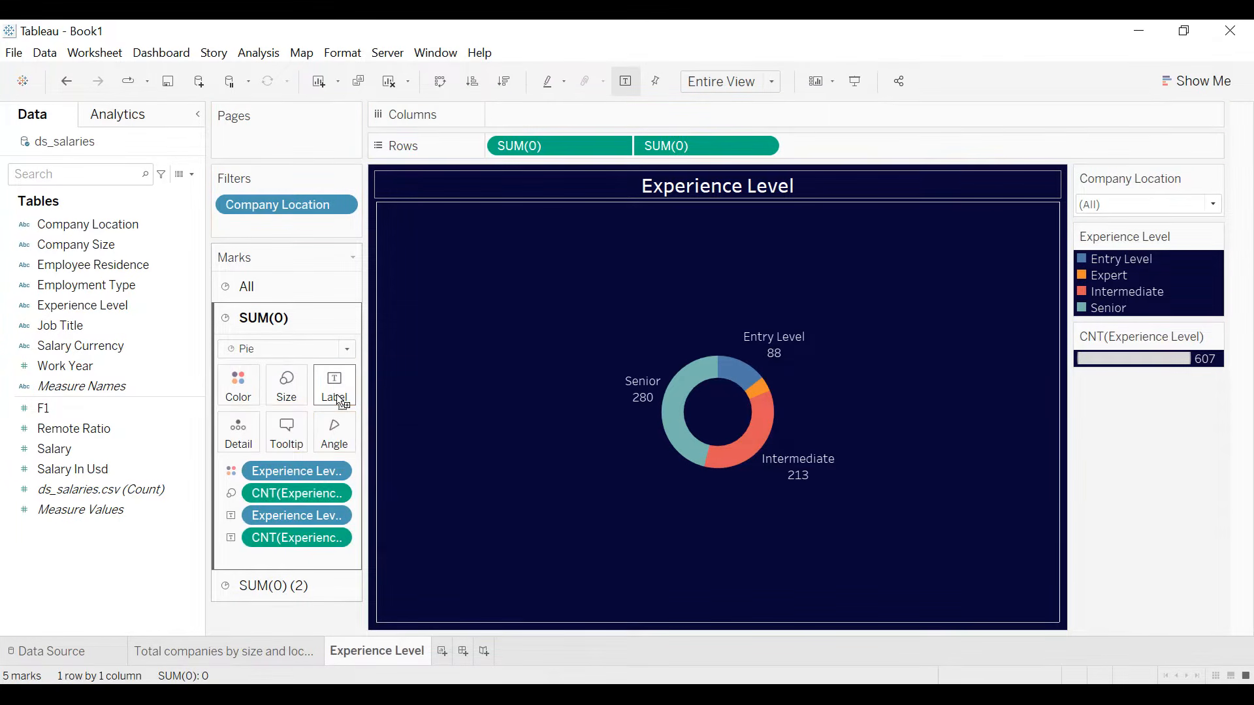
pyautogui.click(342, 538)
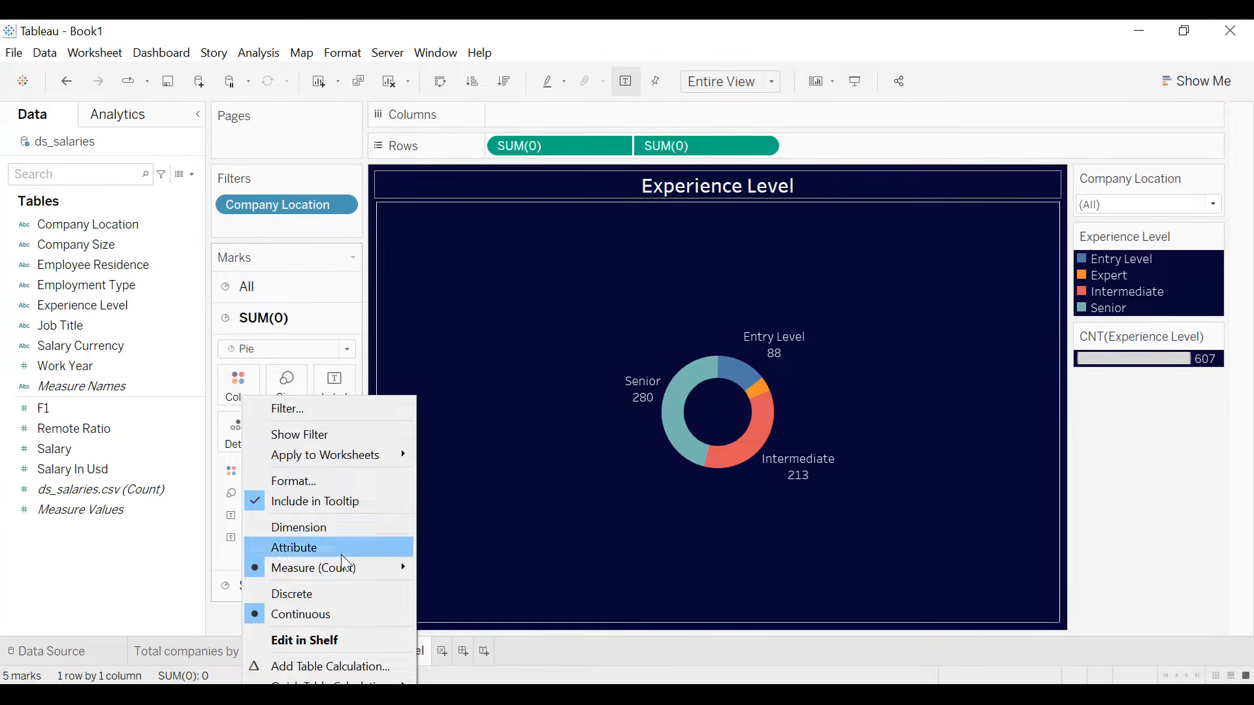
pyautogui.moveTo(333, 681)
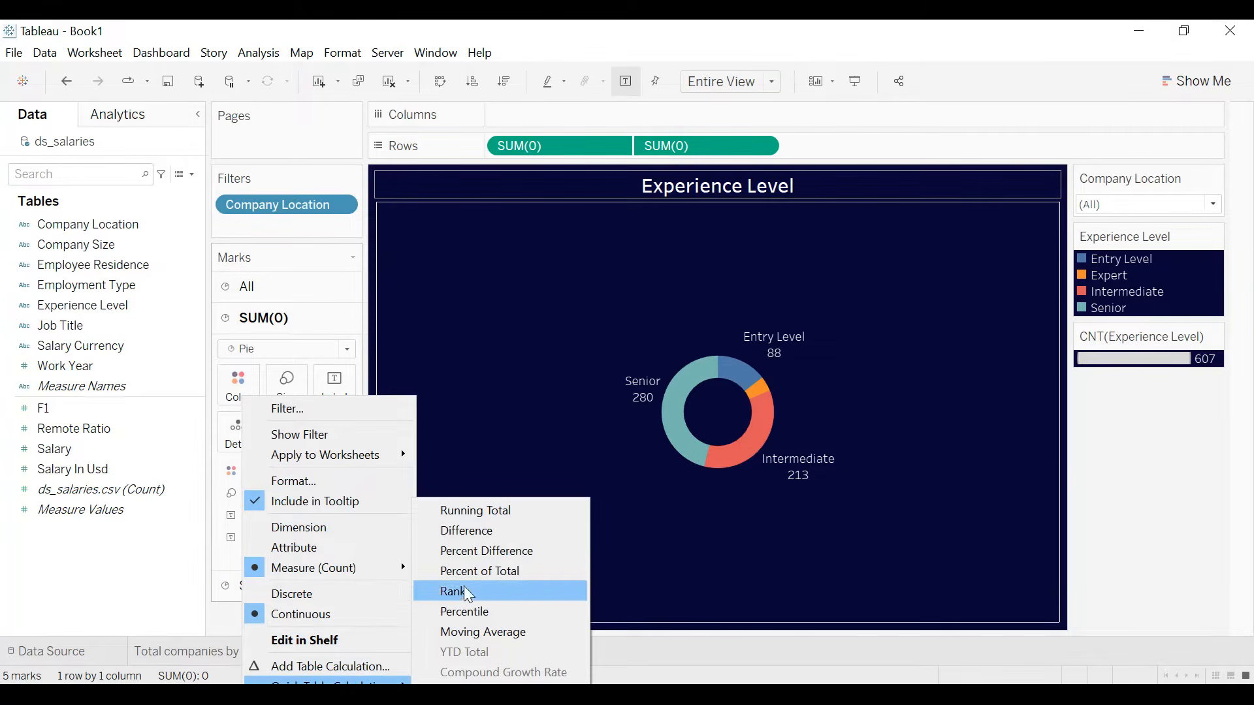
pyautogui.click(468, 569)
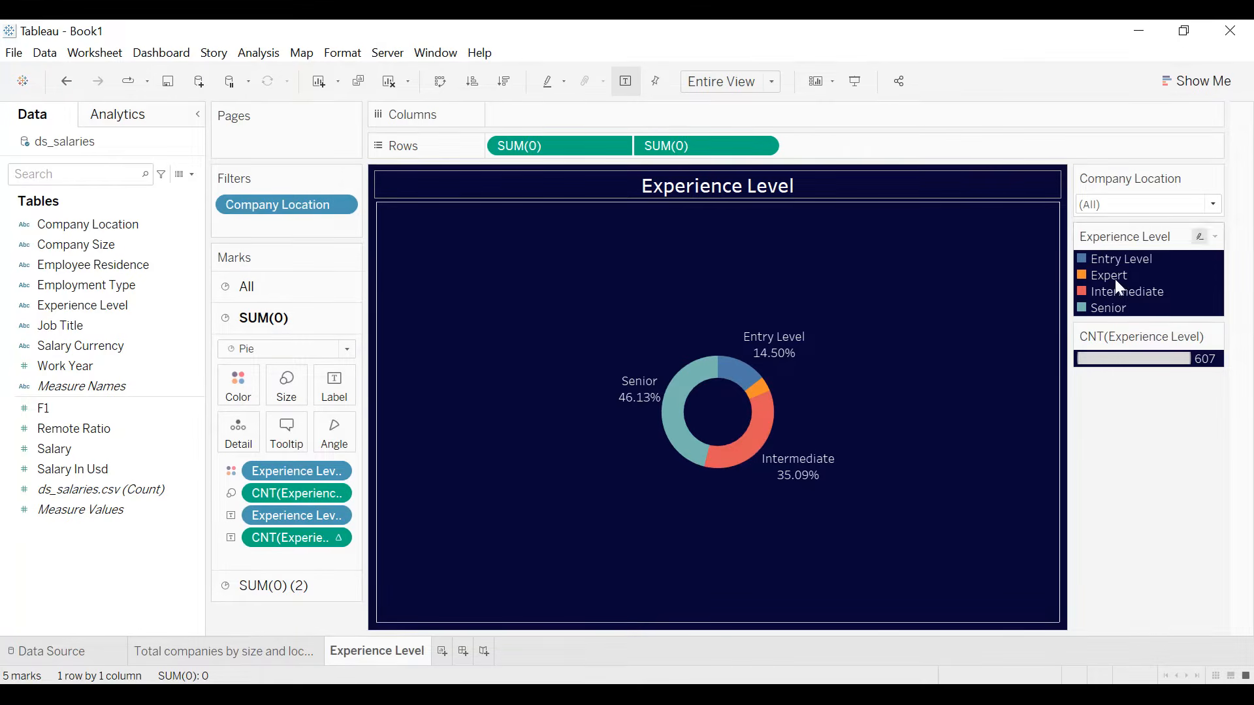
# - Hide the Experience Level color legend and the CNT(Experience Level) size legend
pyautogui.click(1216, 237)
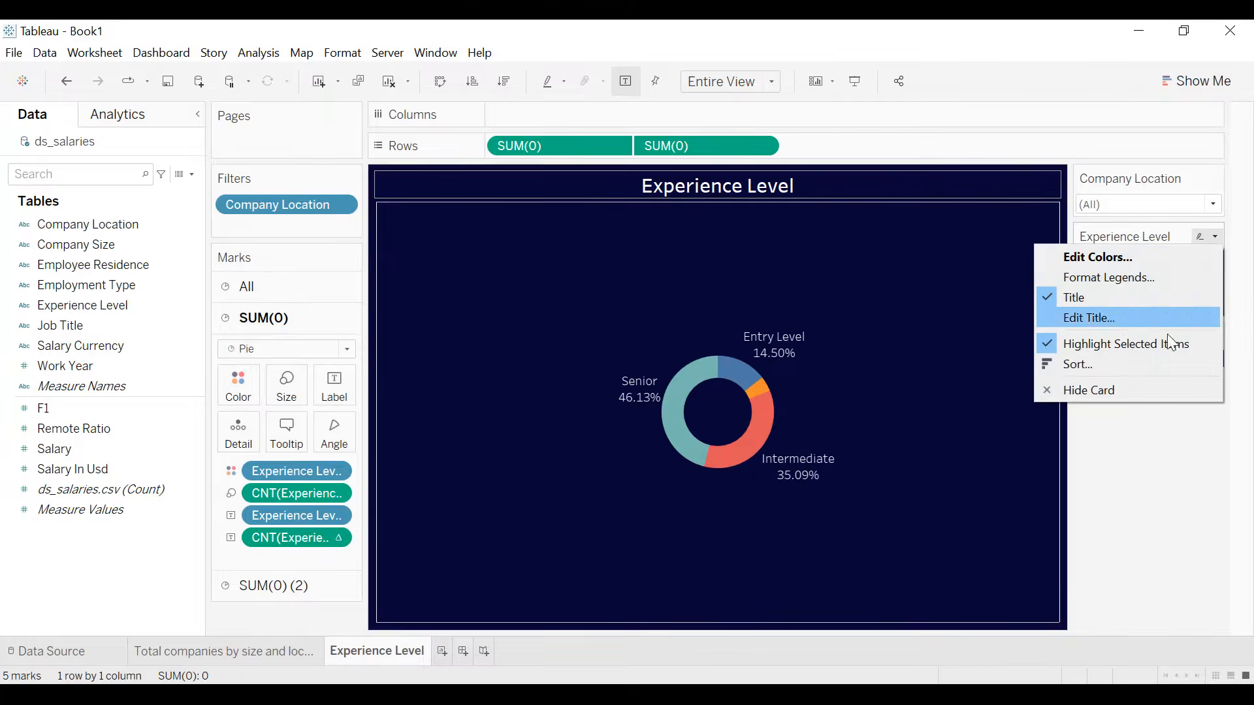
pyautogui.click(1137, 385)
pyautogui.click(1212, 238)
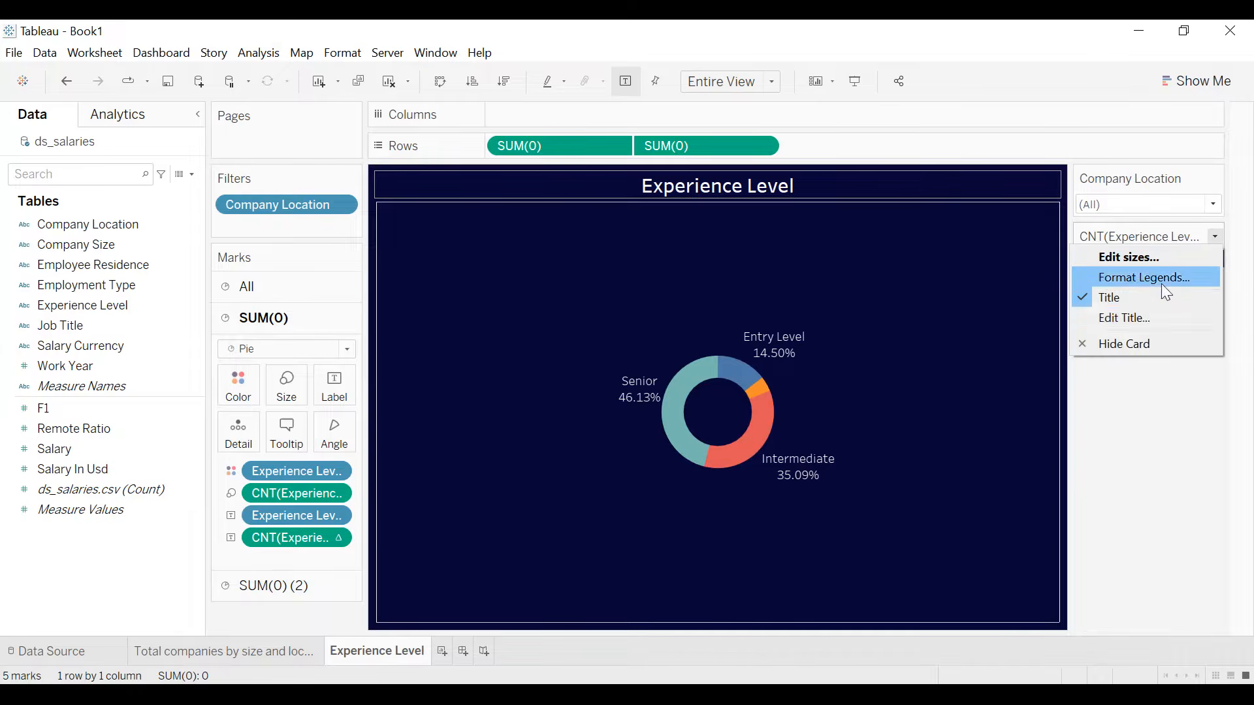
pyautogui.click(1128, 342)
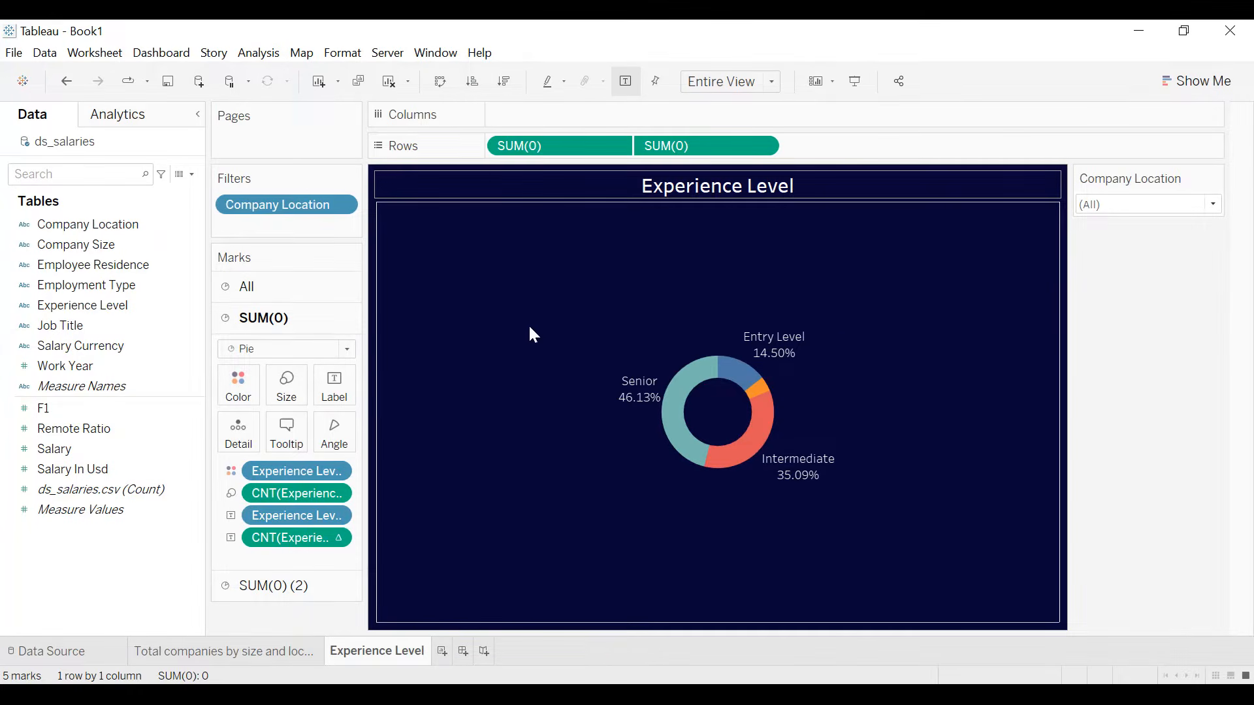
# - Assign the Lightning Water color palette to the Experience Level slices
pyautogui.click(253, 394)
pyautogui.click(282, 442)
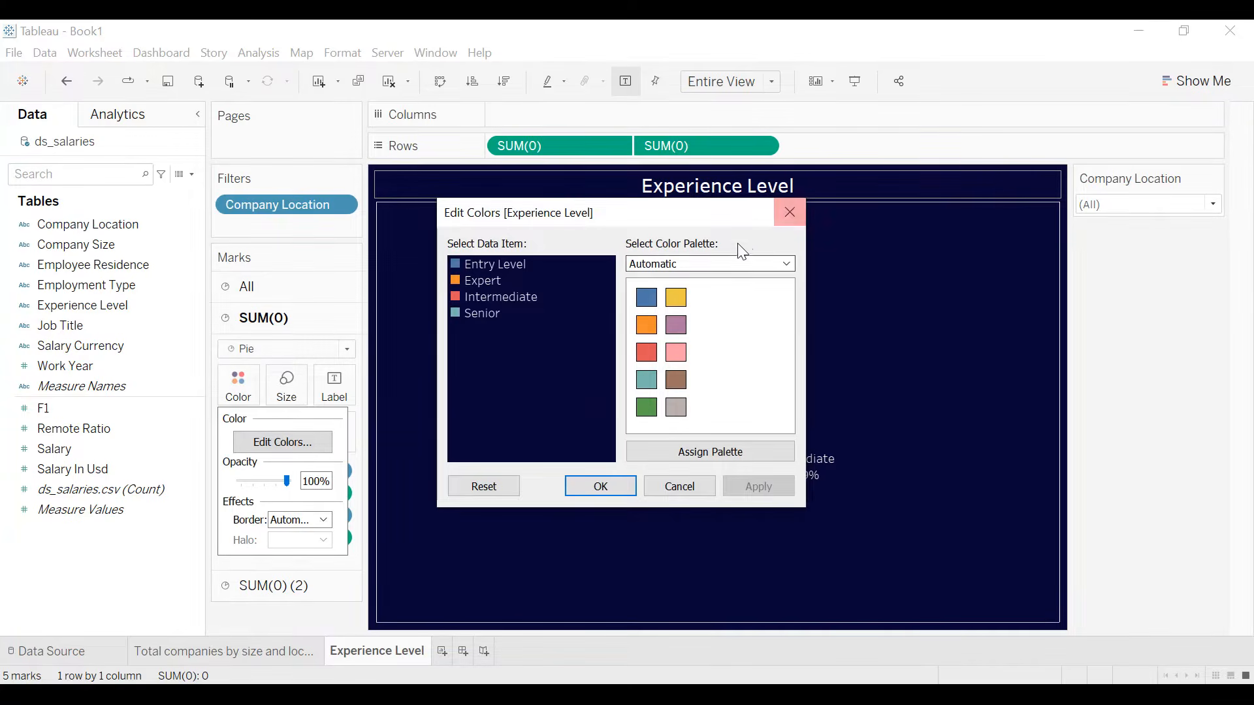
pyautogui.click(732, 263)
pyautogui.scroll(-3, 712, 366)
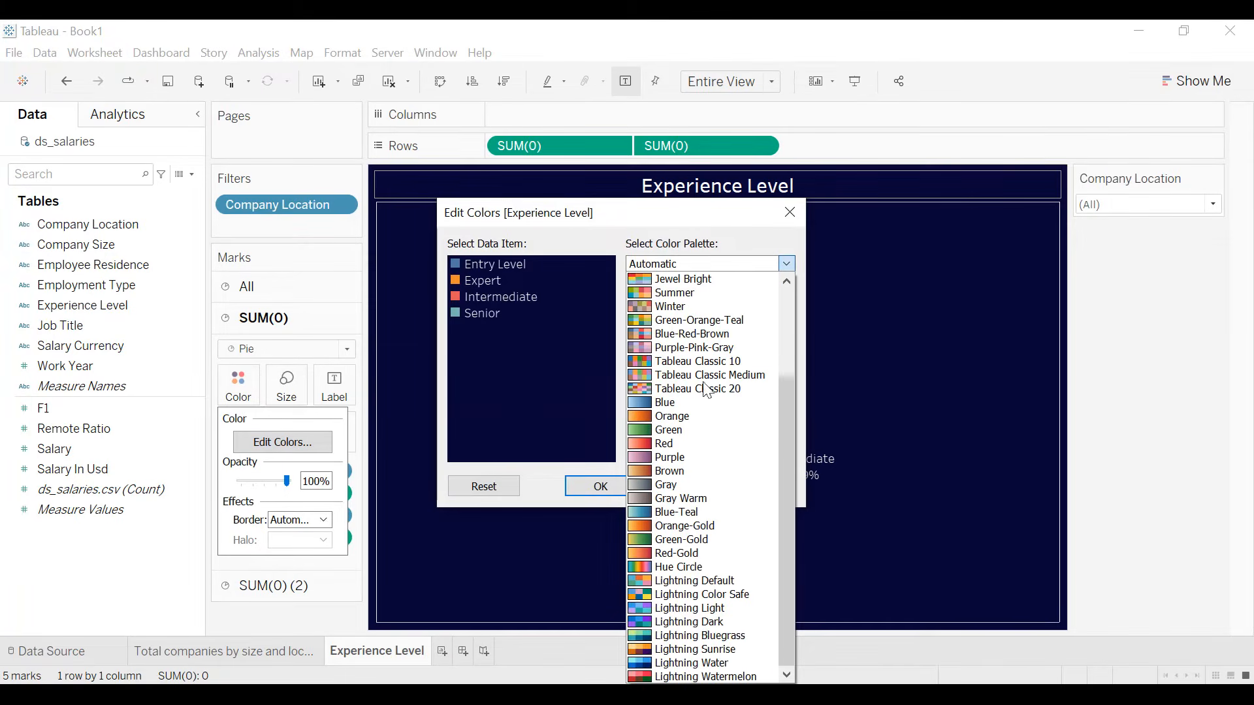
pyautogui.click(718, 663)
pyautogui.click(718, 452)
pyautogui.click(752, 486)
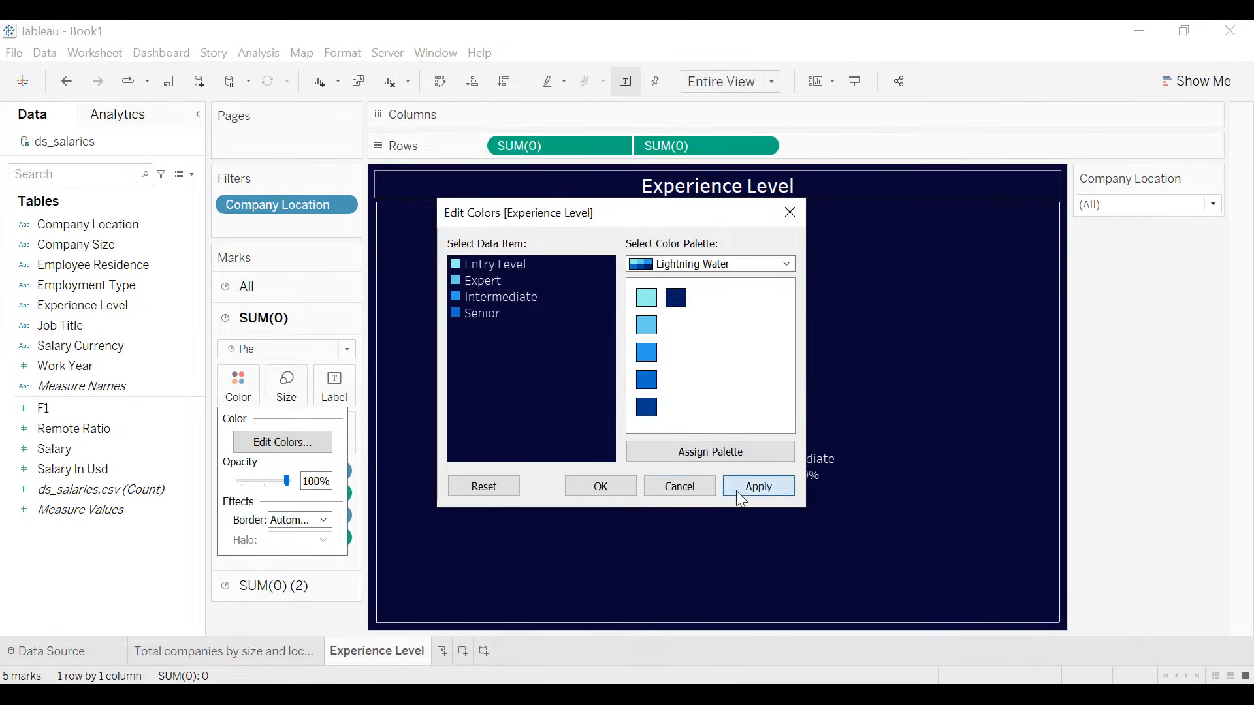
pyautogui.click(622, 487)
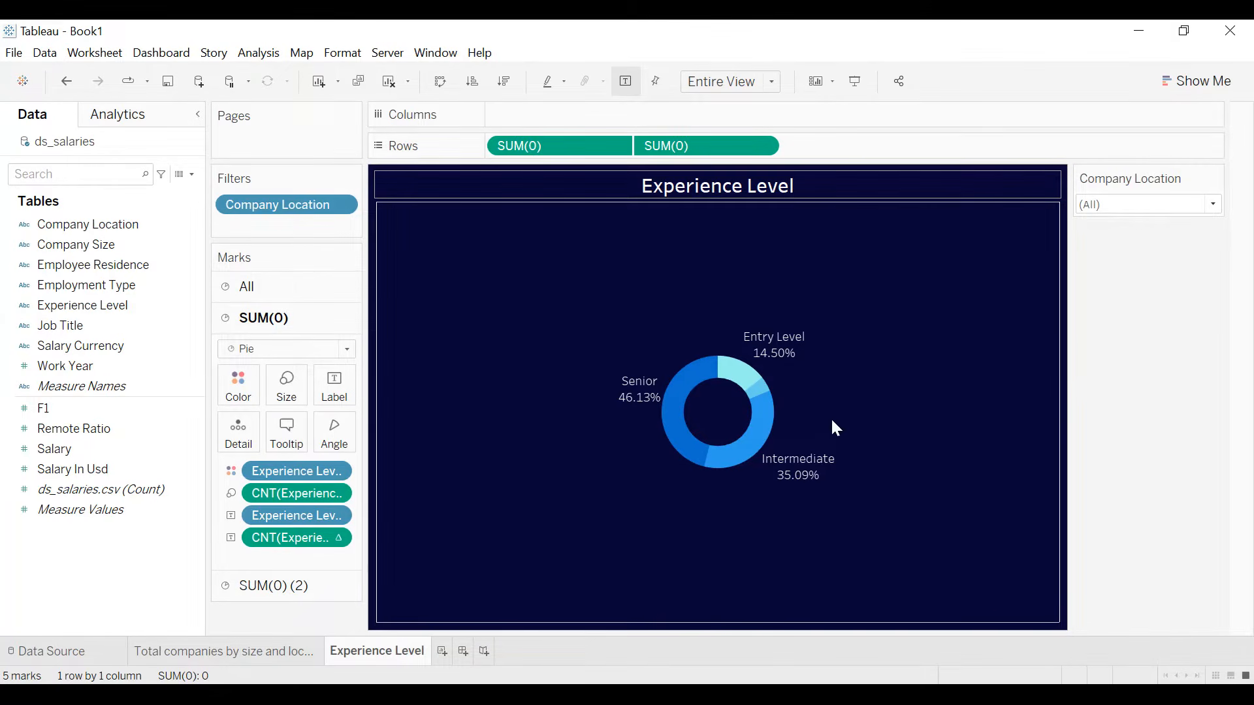
# - Duplicate the "Total companies by size and location" sheet, place the copy after Experience Level and rename it "Employment type"
pyautogui.rightClick(283, 652)
pyautogui.click(332, 477)
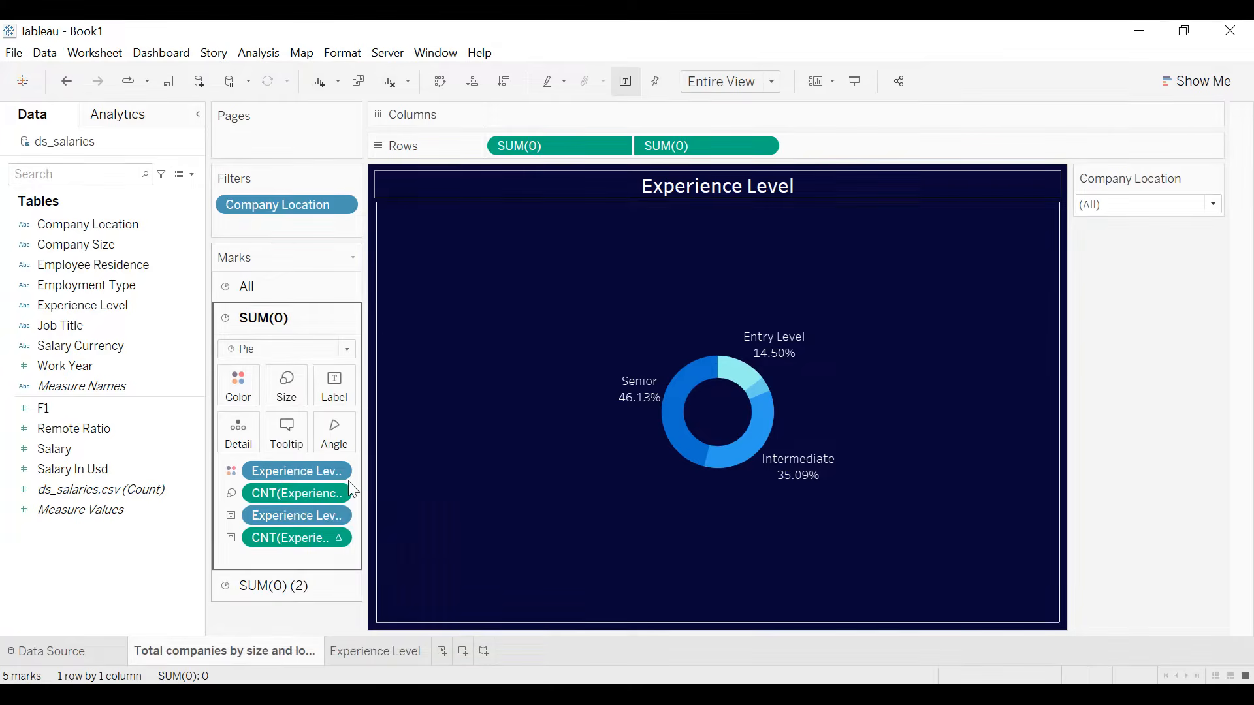
pyautogui.moveTo(410, 653); pyautogui.dragTo(619, 664)
pyautogui.doubleClick(531, 656)
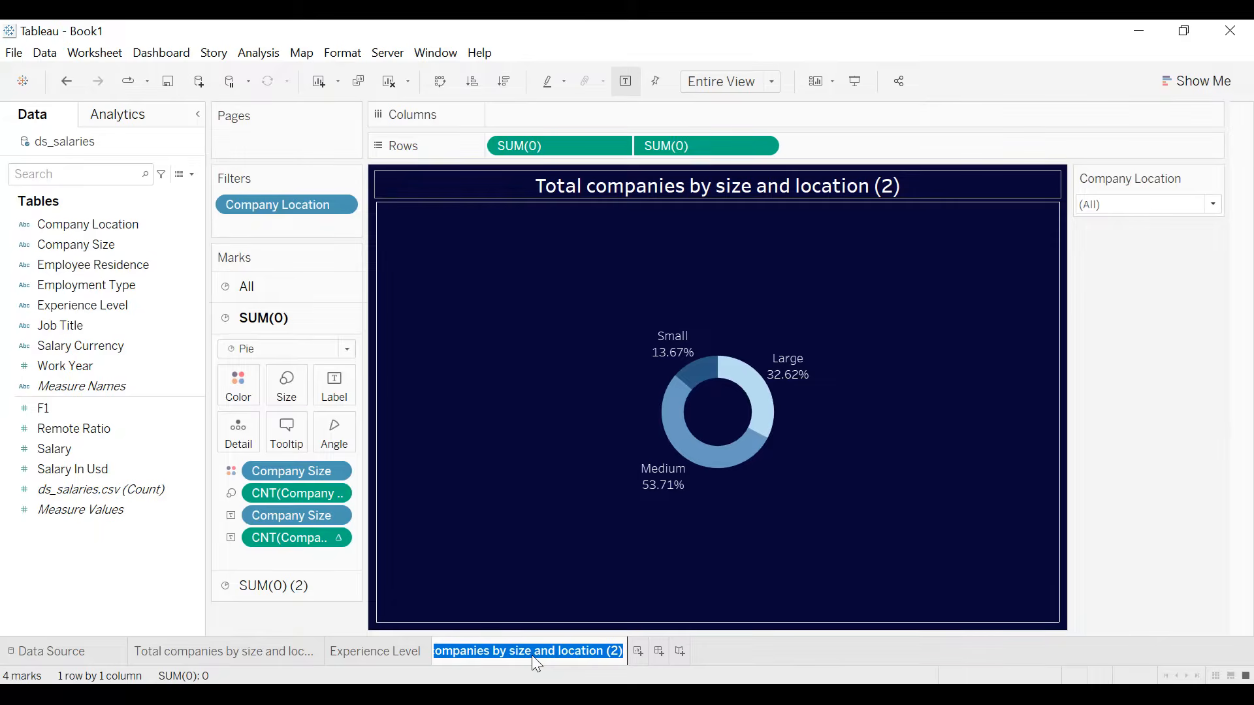
pyautogui.write('Emplo')
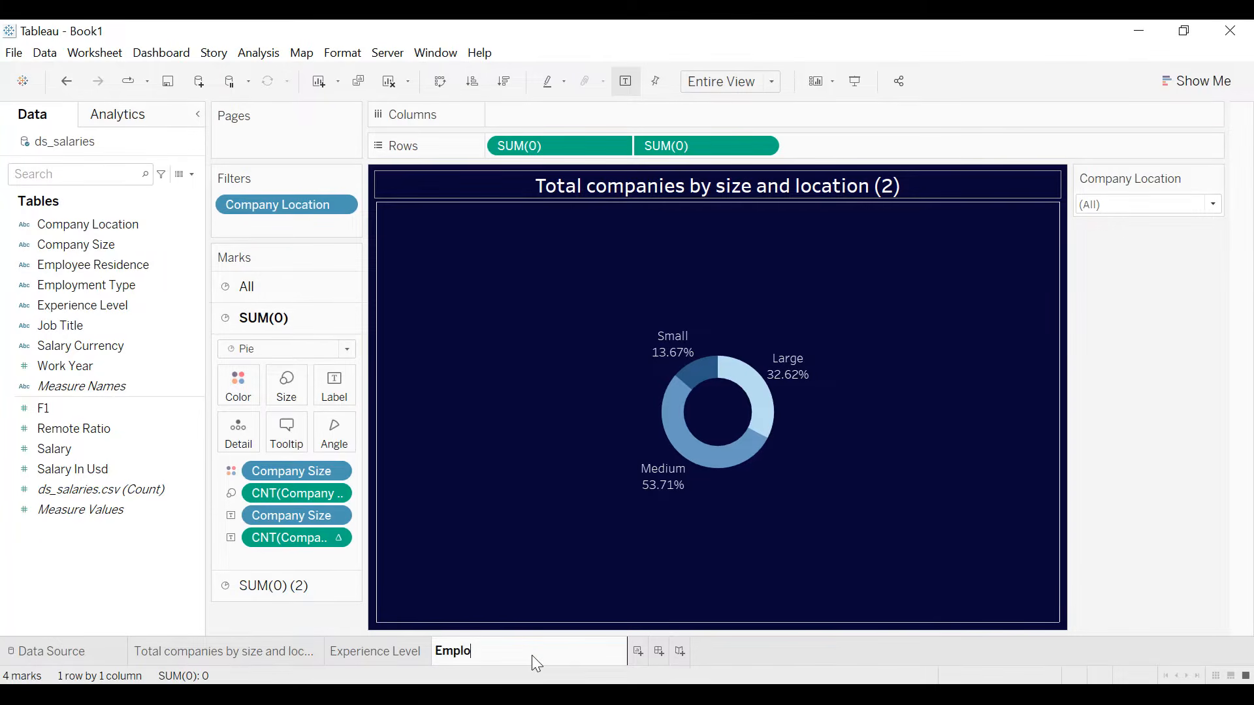
pyautogui.write('ymen')
pyautogui.write('t type')
pyautogui.press('Return')
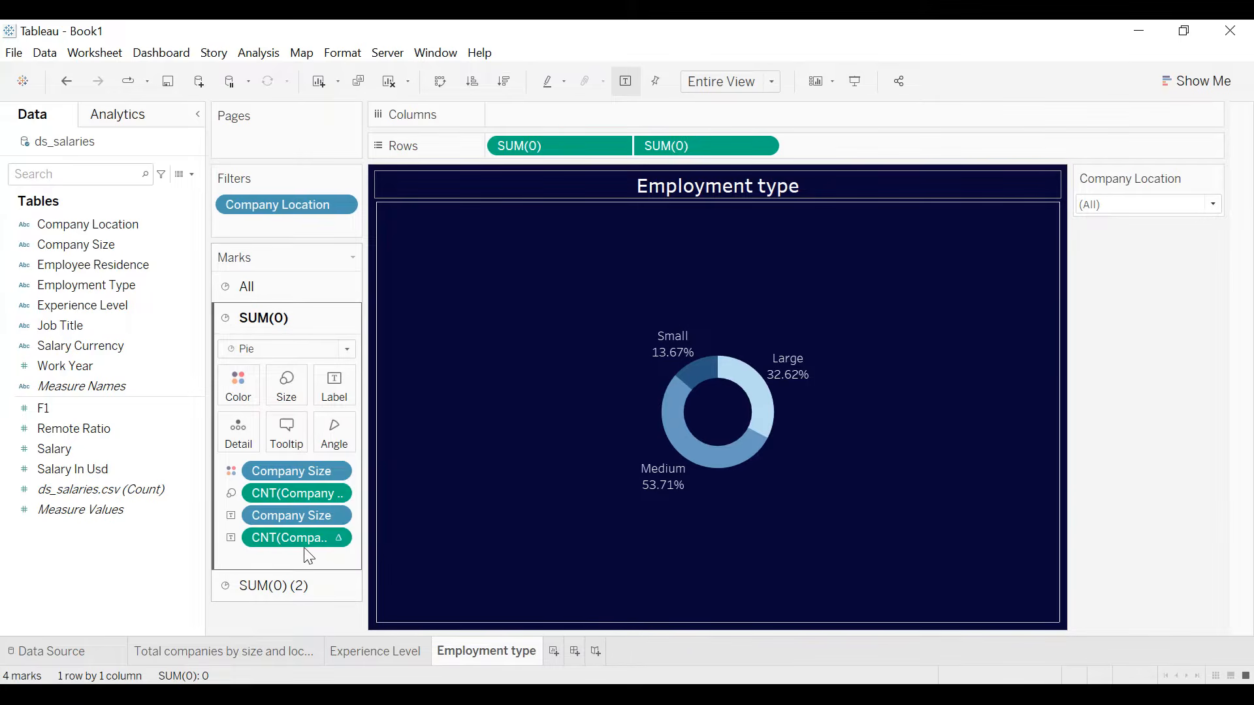
# - Remove the Company Size fields and their counts from the outer pie of the Employment type sheet
pyautogui.moveTo(299, 539); pyautogui.dragTo(285, 628)
pyautogui.moveTo(302, 532); pyautogui.dragTo(300, 607)
pyautogui.moveTo(298, 493); pyautogui.dragTo(304, 563)
pyautogui.moveTo(297, 471); pyautogui.dragTo(296, 585)
# - Color and label the outer pie by Employment Type and size its slices by the count of Employment Type
pyautogui.moveTo(76, 284); pyautogui.dragTo(229, 386)
pyautogui.moveTo(92, 286); pyautogui.dragTo(324, 389)
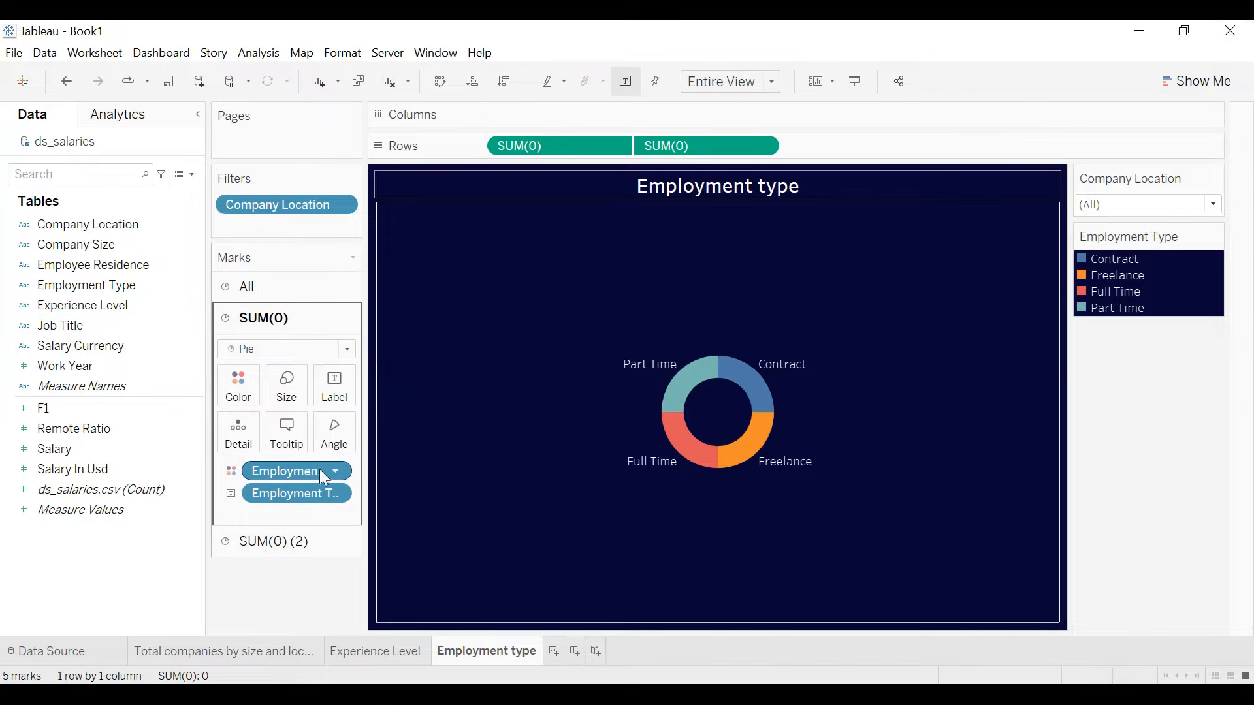
pyautogui.moveTo(267, 471); pyautogui.dragTo(286, 390)
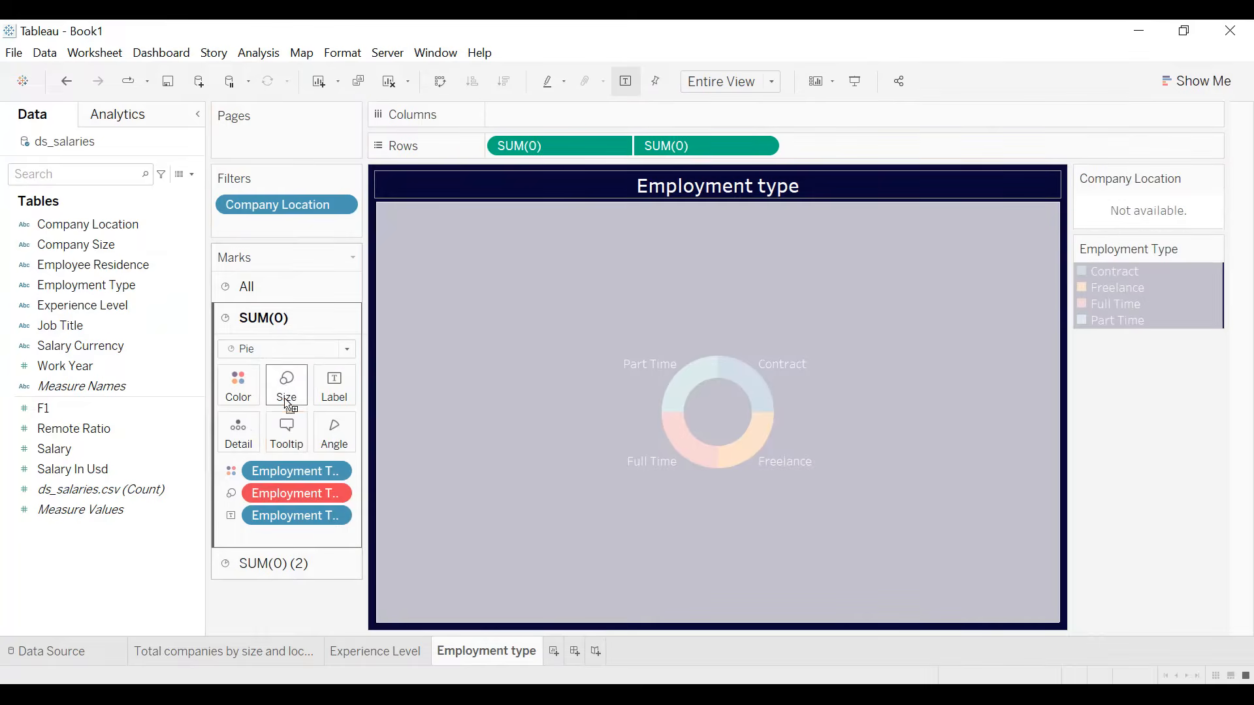
pyautogui.rightClick(330, 492)
pyautogui.moveTo(354, 671)
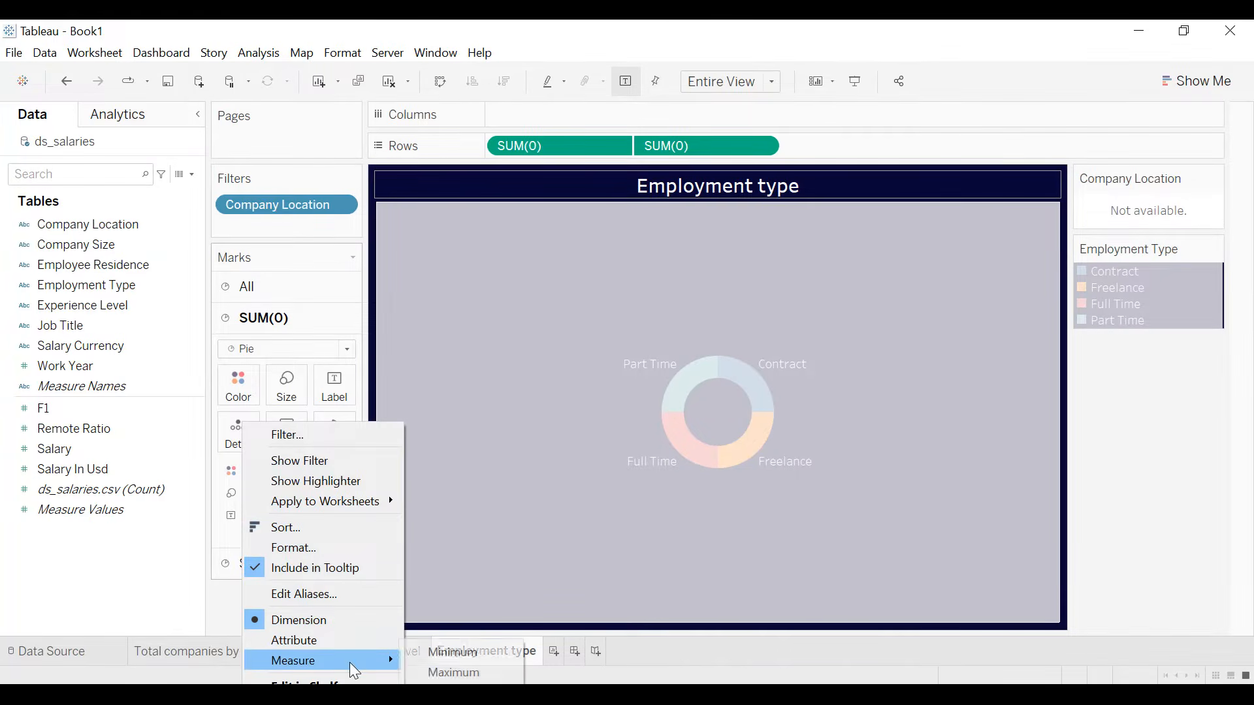
pyautogui.click(452, 673)
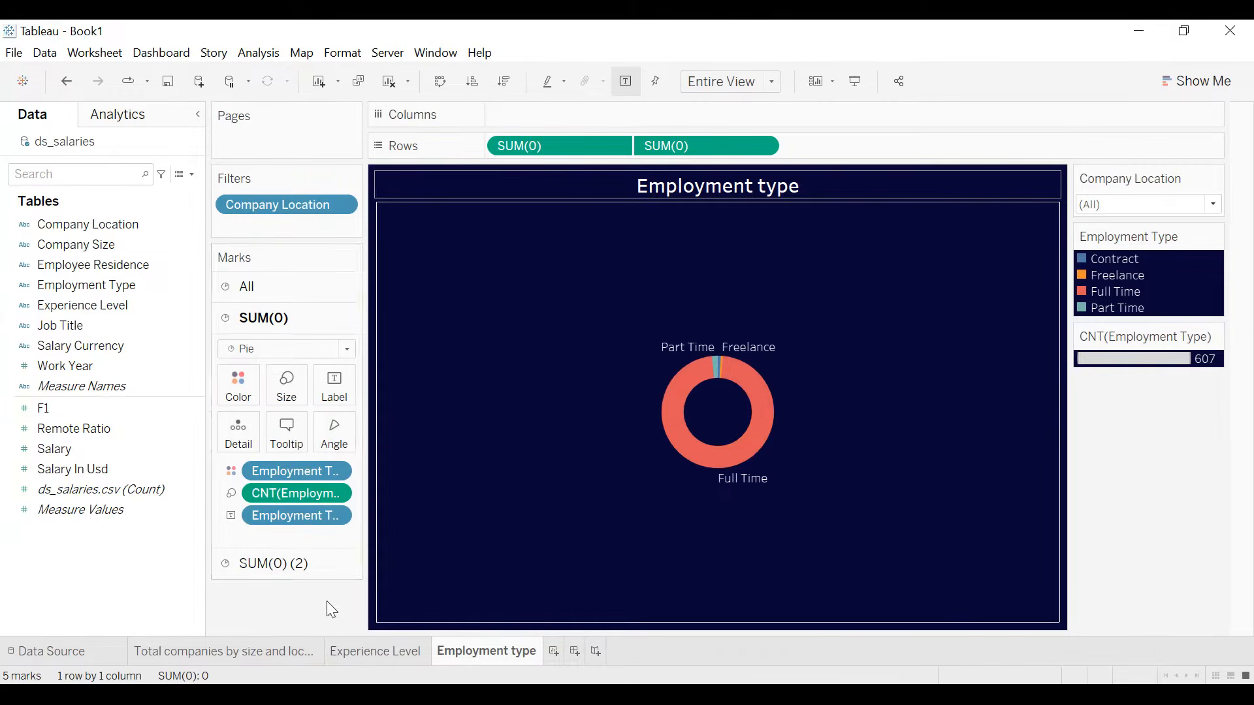
# - Add the Employment Type count to the slice labels as percent of total
pyautogui.moveTo(279, 495); pyautogui.dragTo(331, 397)
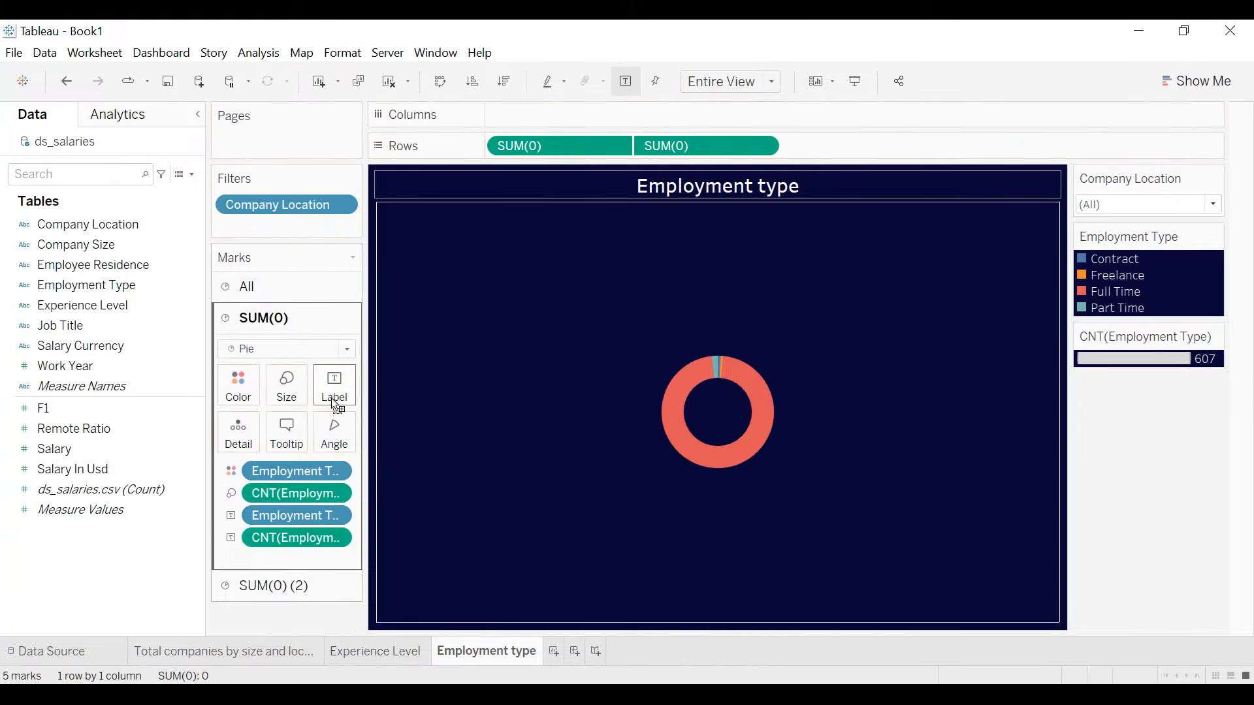
pyautogui.click(338, 537)
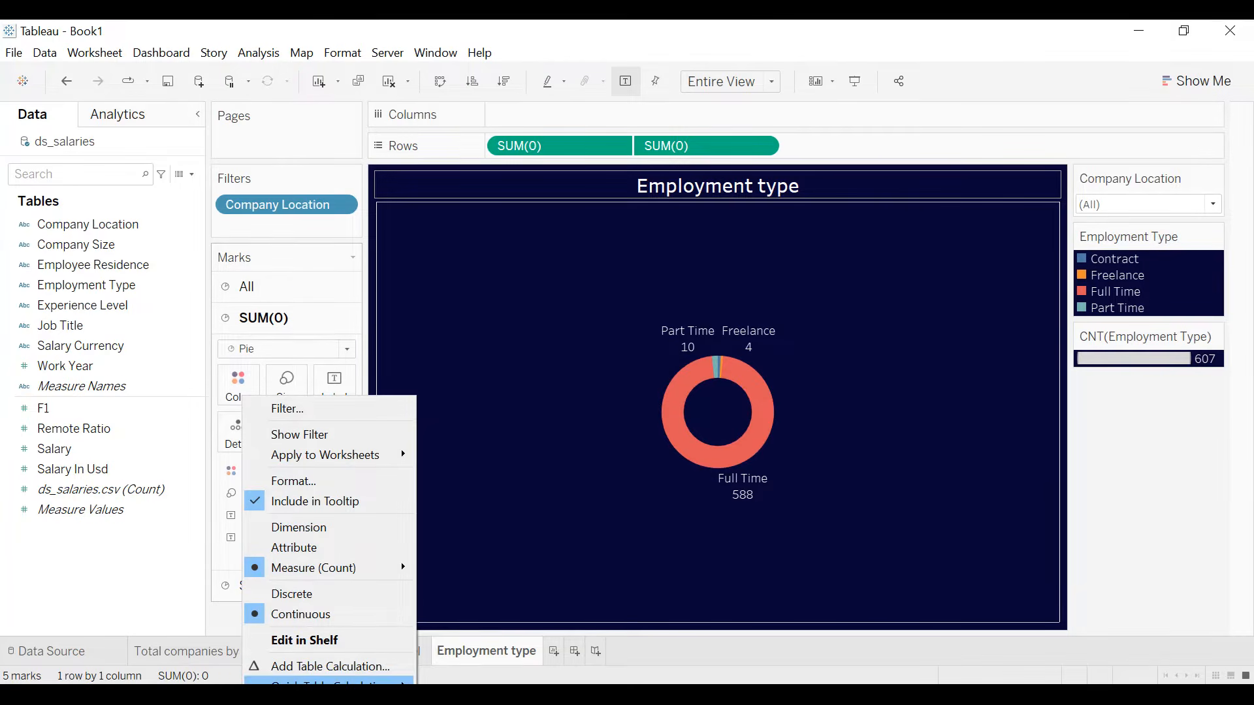
pyautogui.moveTo(327, 681)
pyautogui.click(471, 569)
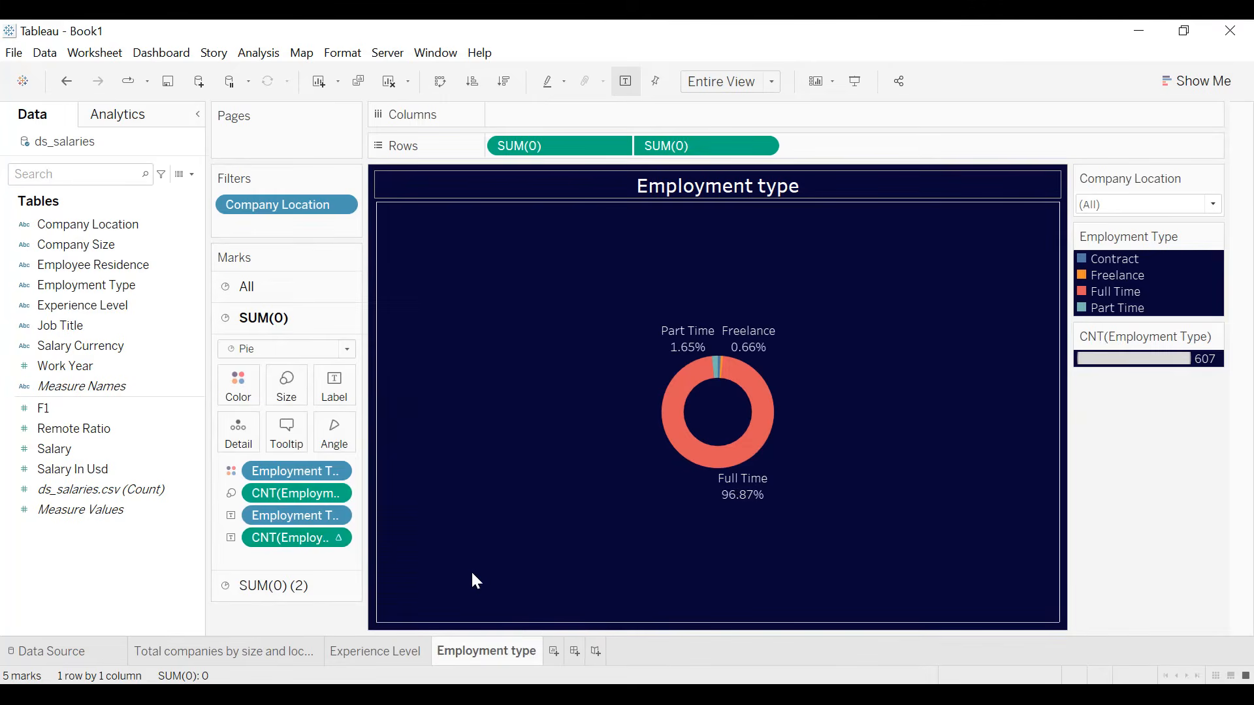
# - Hide the CNT(Employment Type) size legend and the Employment Type color legend
pyautogui.click(1214, 336)
pyautogui.click(1141, 442)
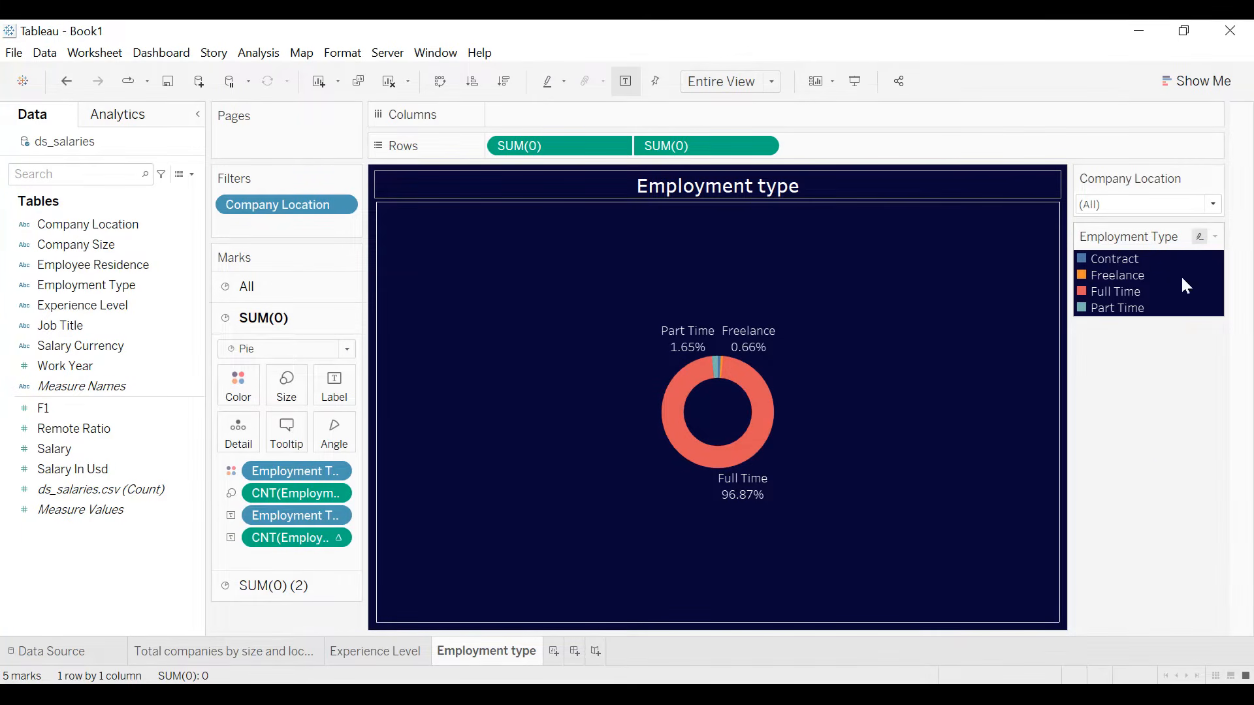
pyautogui.click(1214, 238)
pyautogui.click(1125, 386)
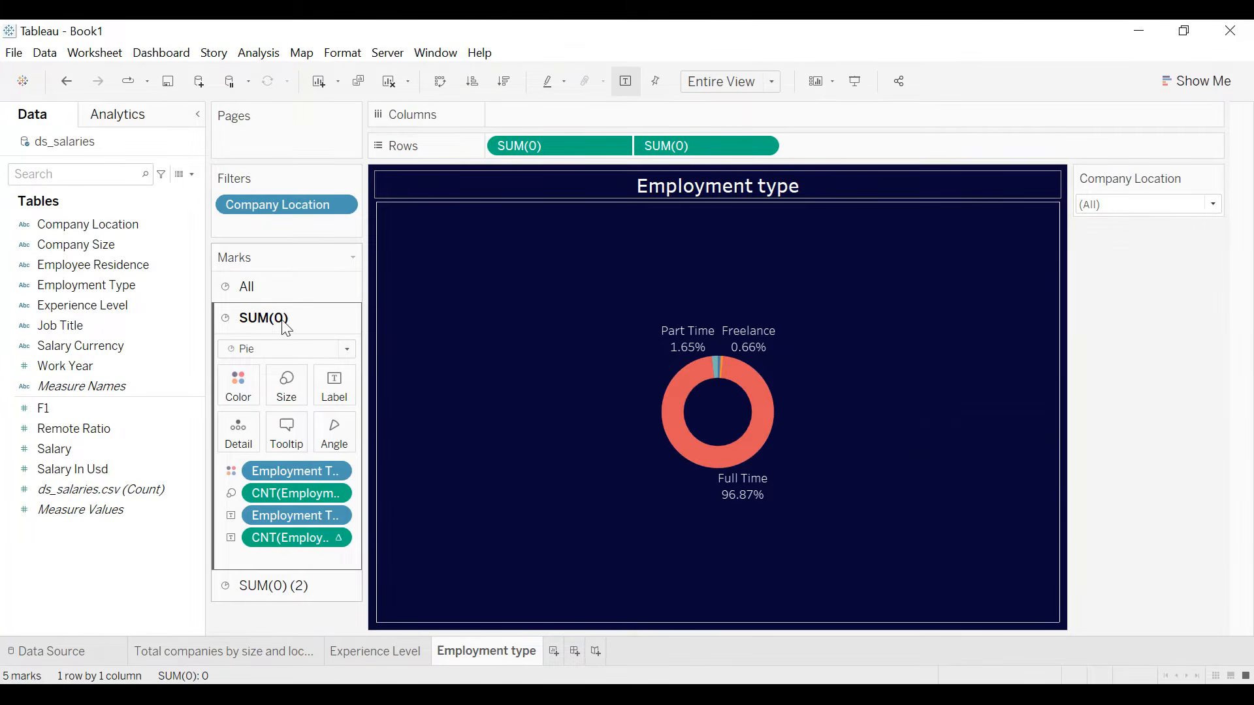
# - Assign the Lightning Default color palette to the Employment Type slices of the outer pie
pyautogui.click(238, 384)
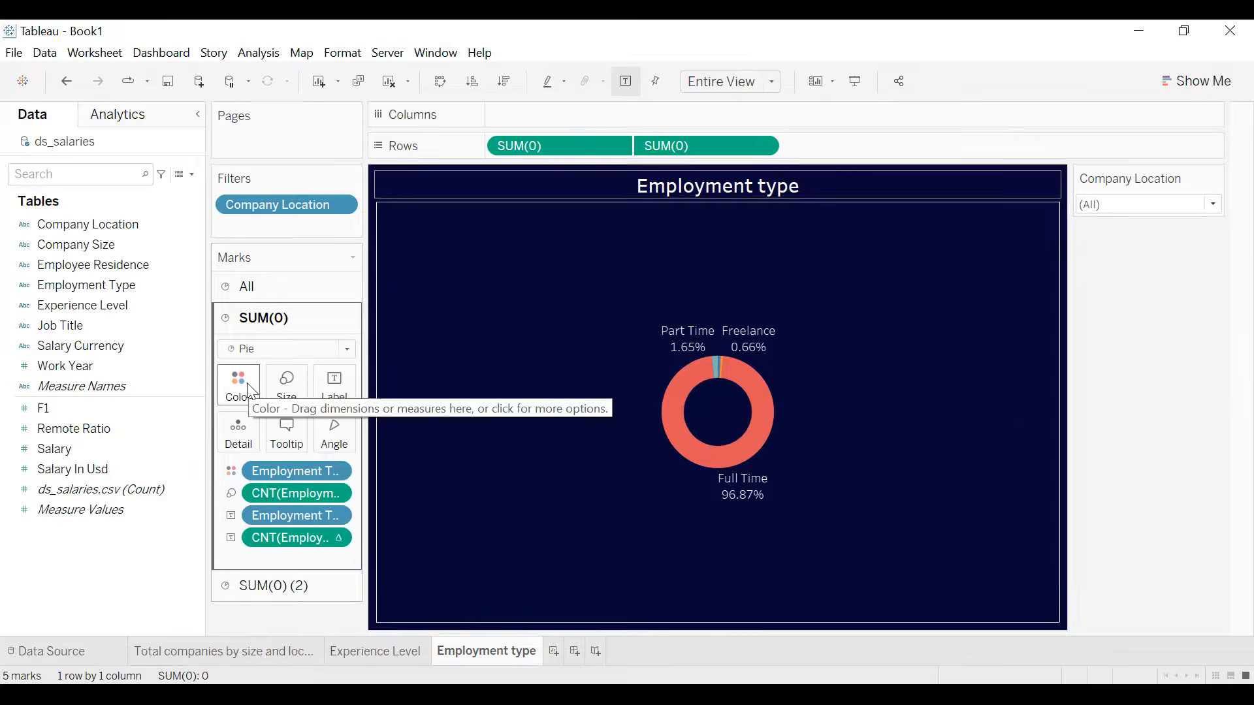
pyautogui.click(296, 448)
pyautogui.click(746, 264)
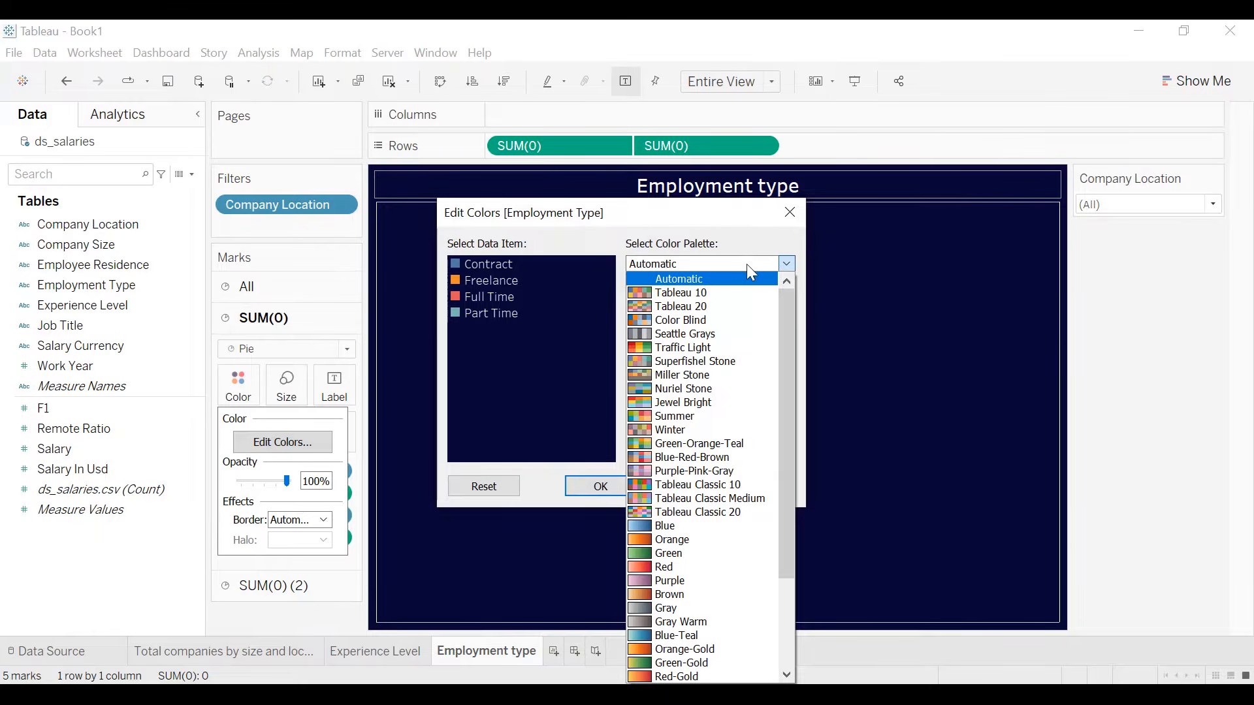
pyautogui.scroll(-3, 722, 359)
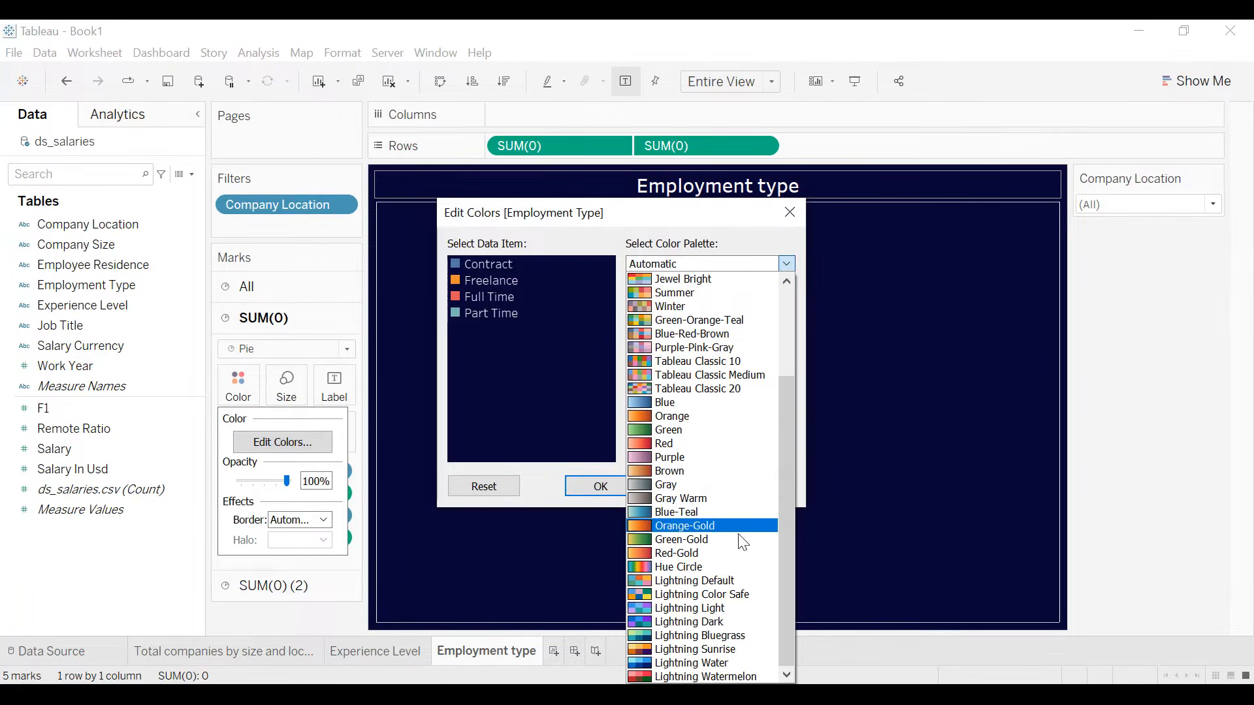
pyautogui.click(726, 581)
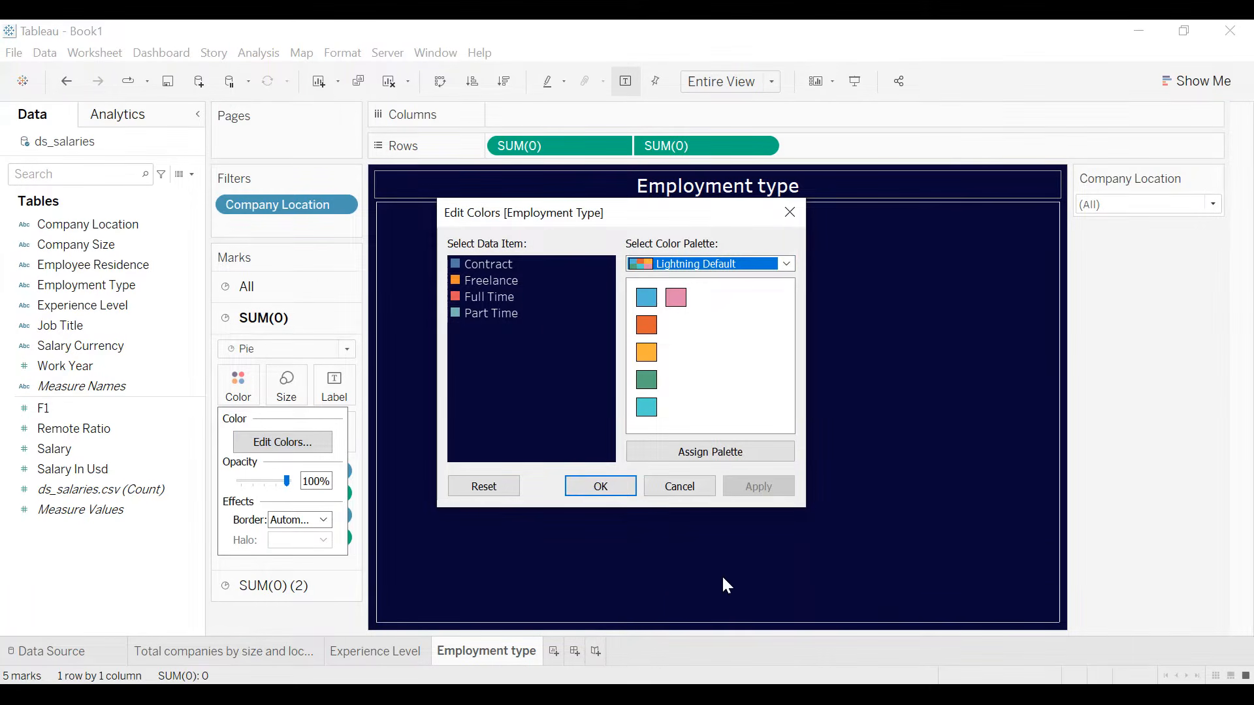
pyautogui.click(726, 457)
pyautogui.click(750, 487)
pyautogui.click(594, 487)
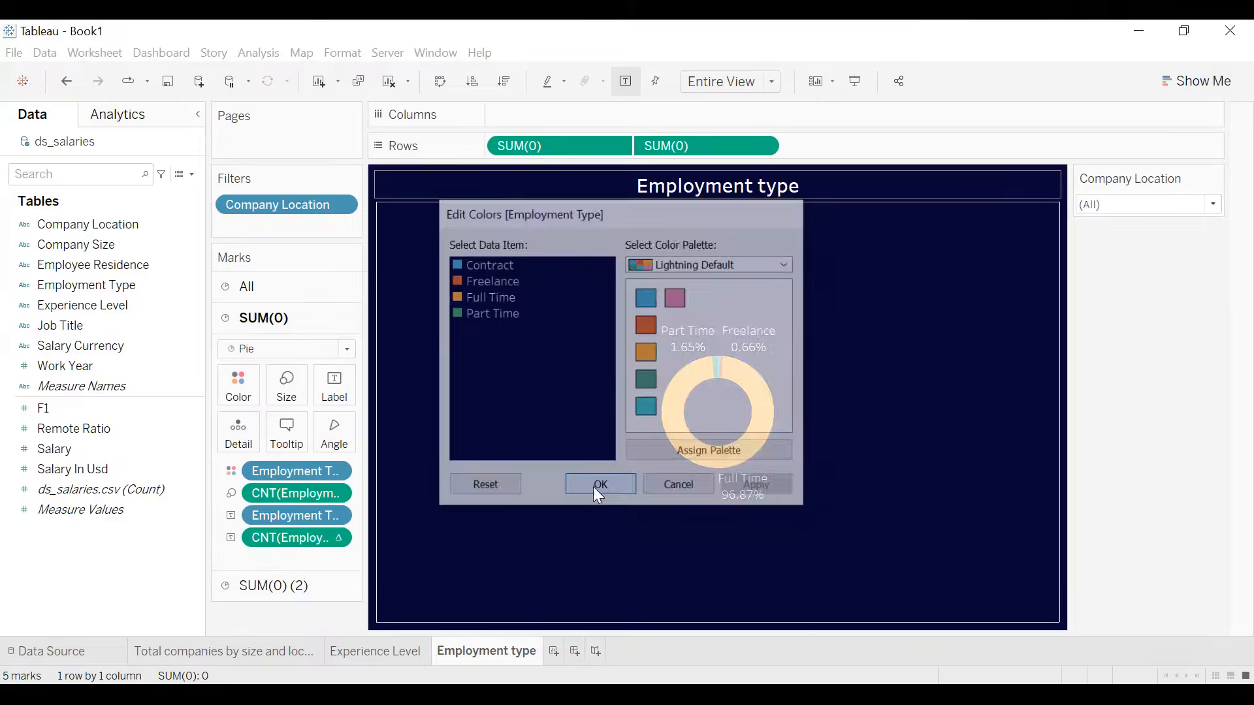
# - Recolor the Full Time slice blue and the Contract slice yellow-orange from the Lightning Default palette
pyautogui.click(239, 392)
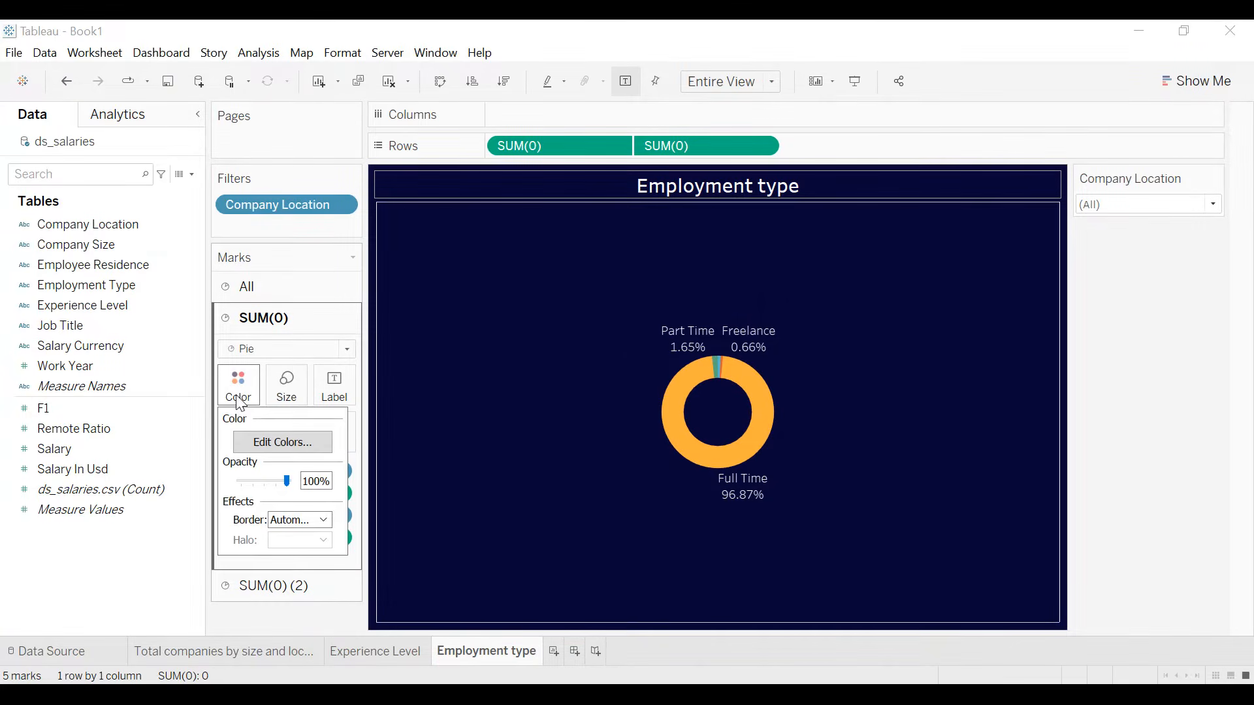
pyautogui.click(283, 443)
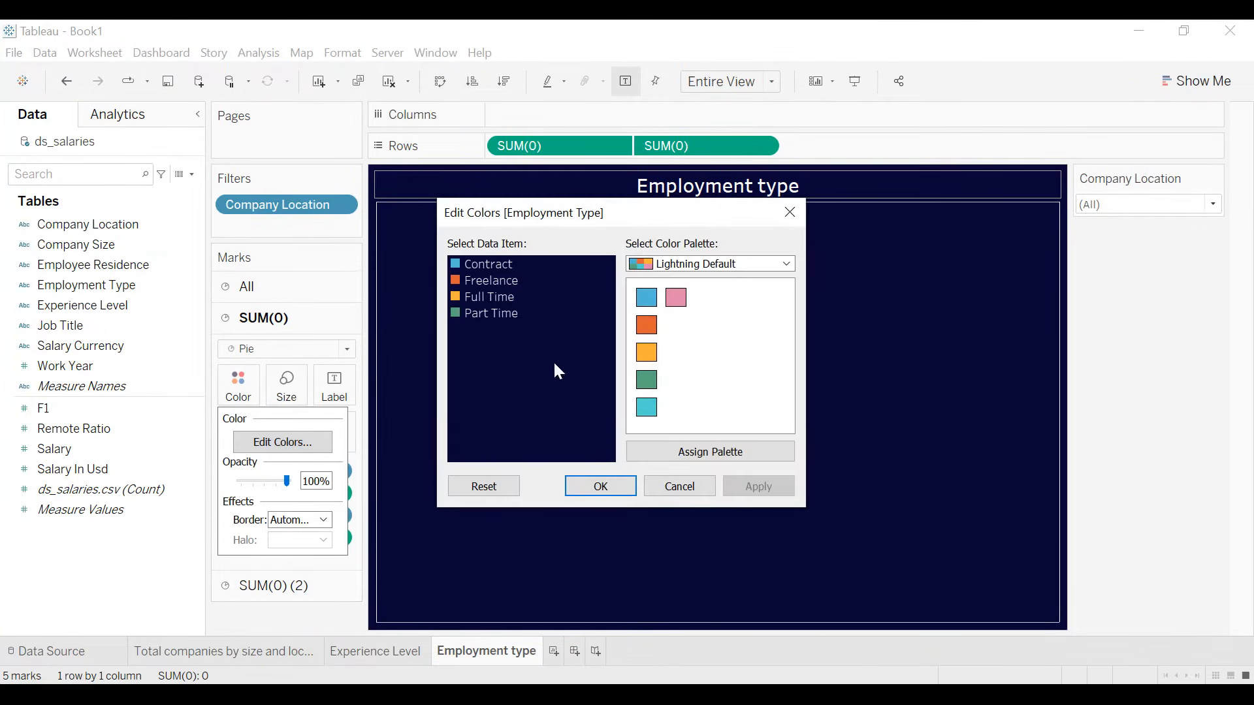
pyautogui.click(484, 298)
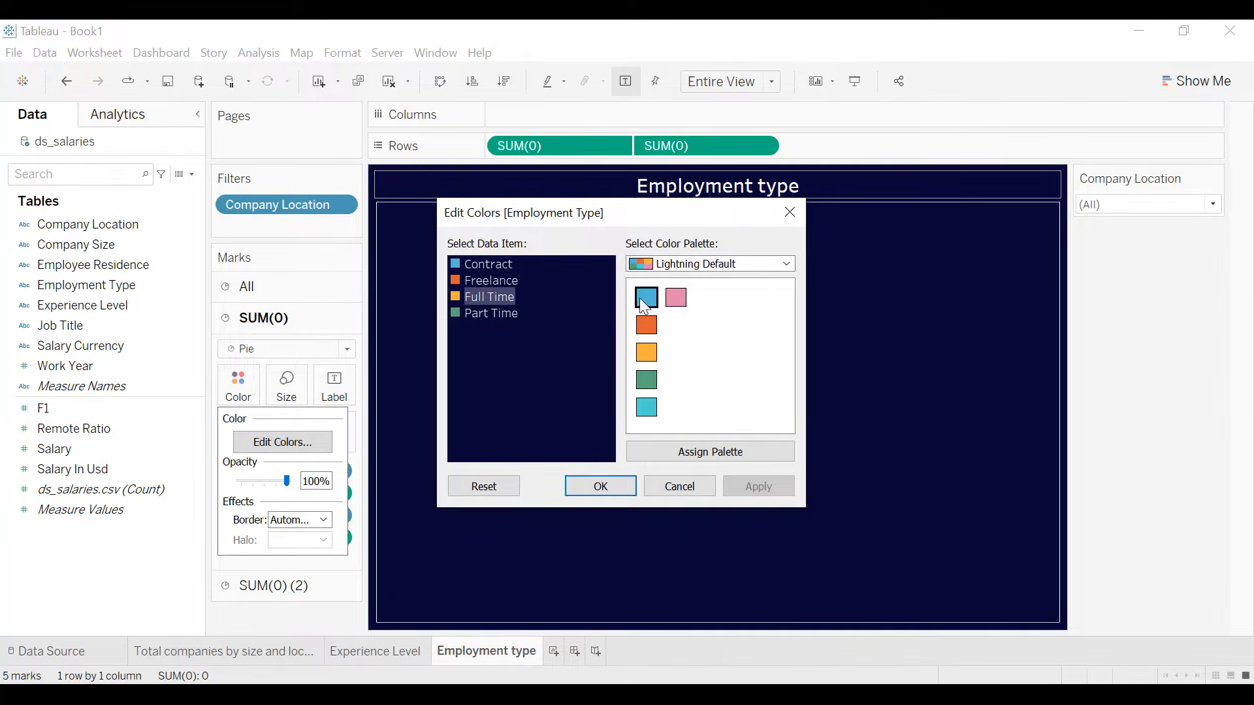
pyautogui.click(645, 298)
pyautogui.click(491, 268)
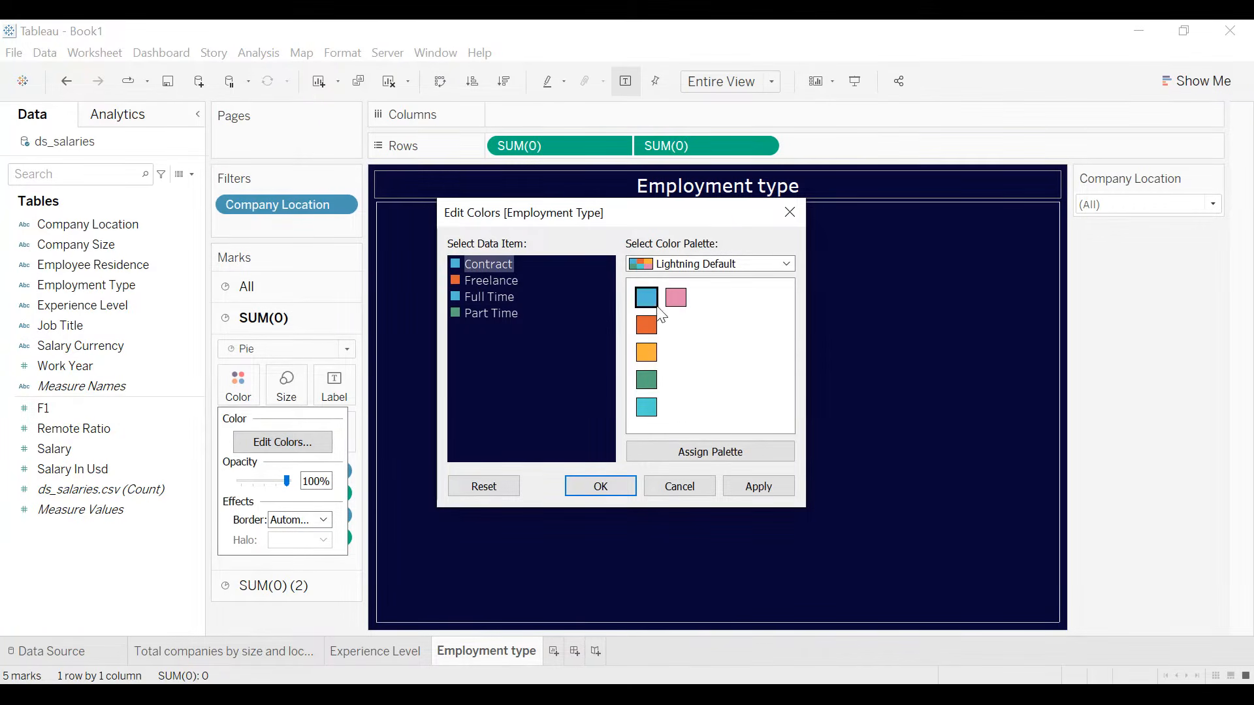
pyautogui.click(656, 365)
pyautogui.click(766, 488)
pyautogui.click(614, 487)
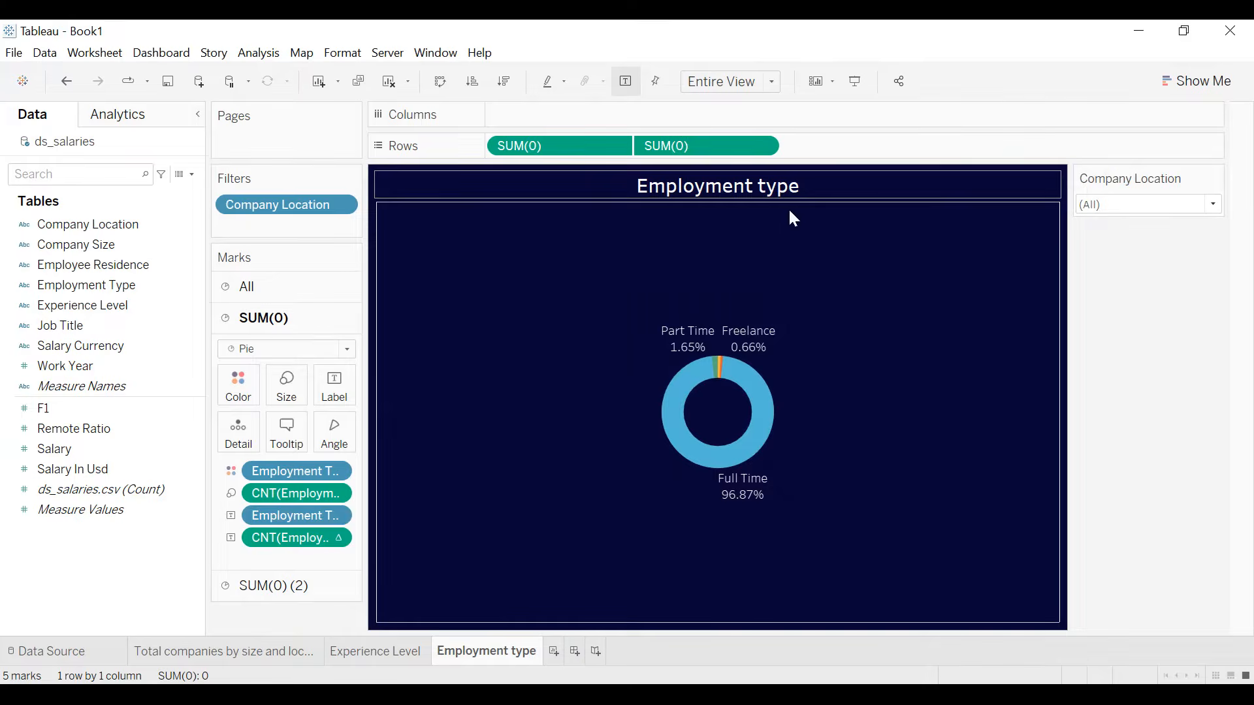
# - Open the border options for the title of the Employment type sheet
pyautogui.rightClick(790, 186)
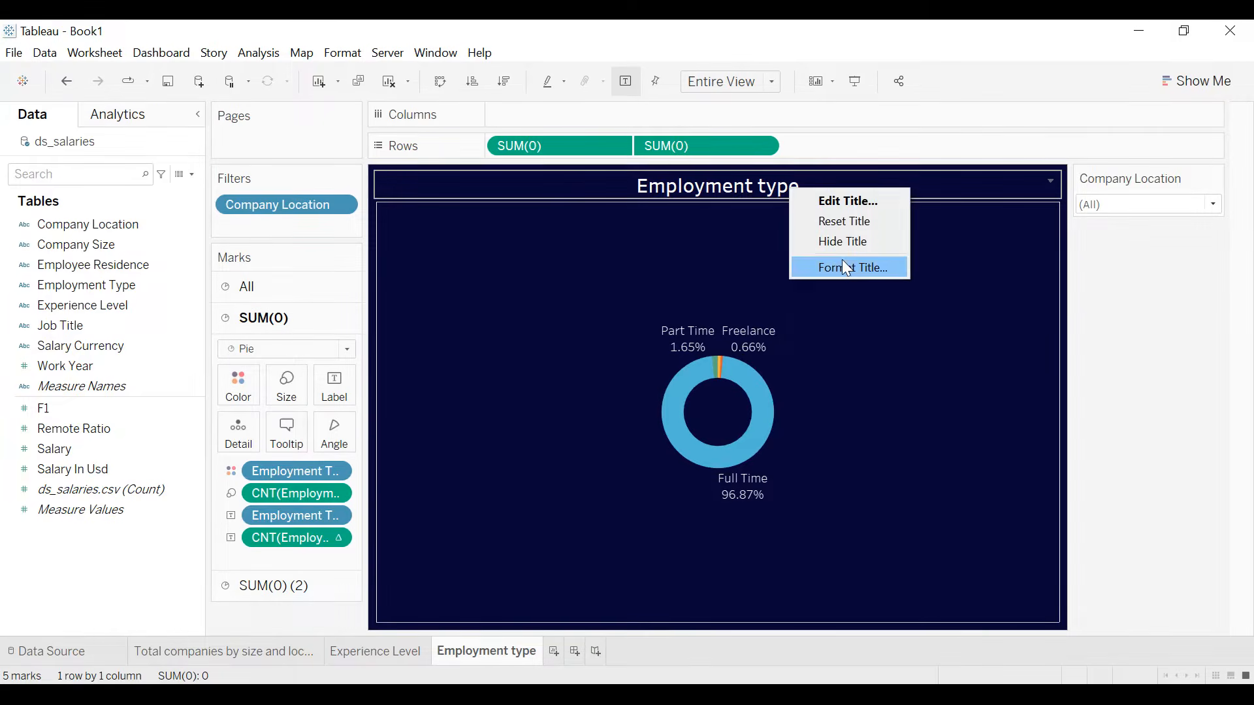
pyautogui.click(875, 264)
pyautogui.click(148, 200)
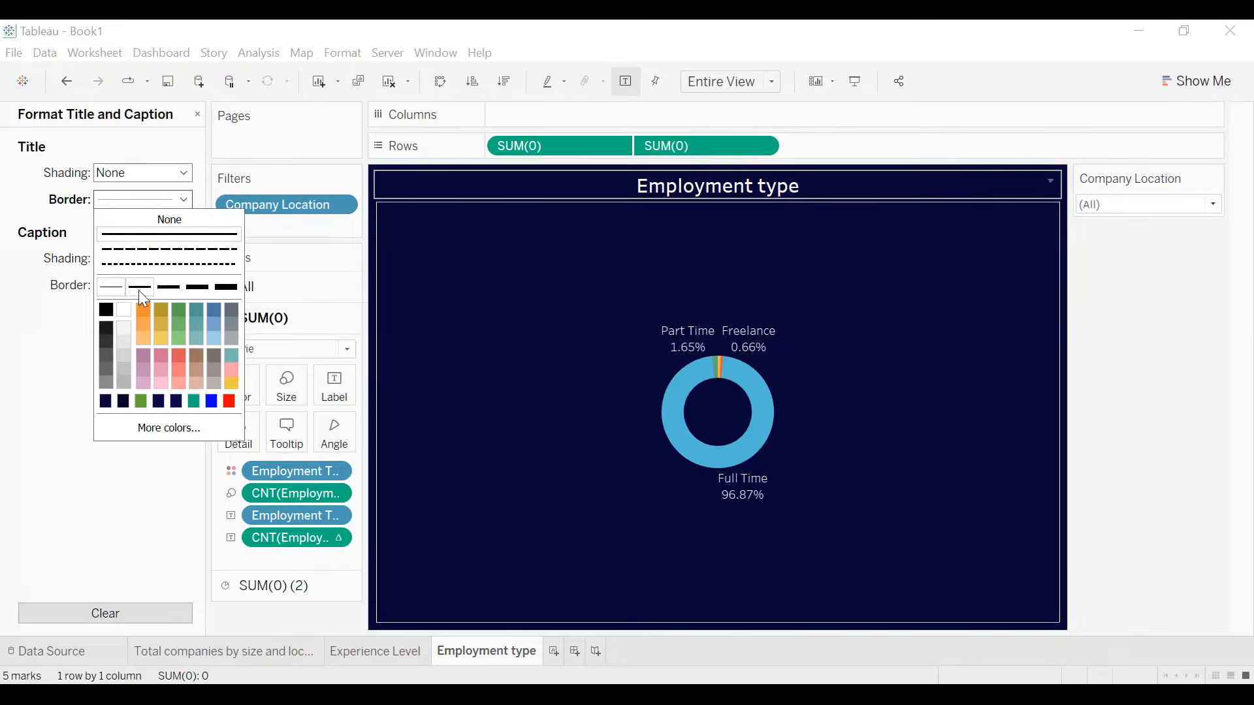
# - Set the title border of the Experience Level sheet to white
pyautogui.click(379, 650)
pyautogui.rightClick(461, 182)
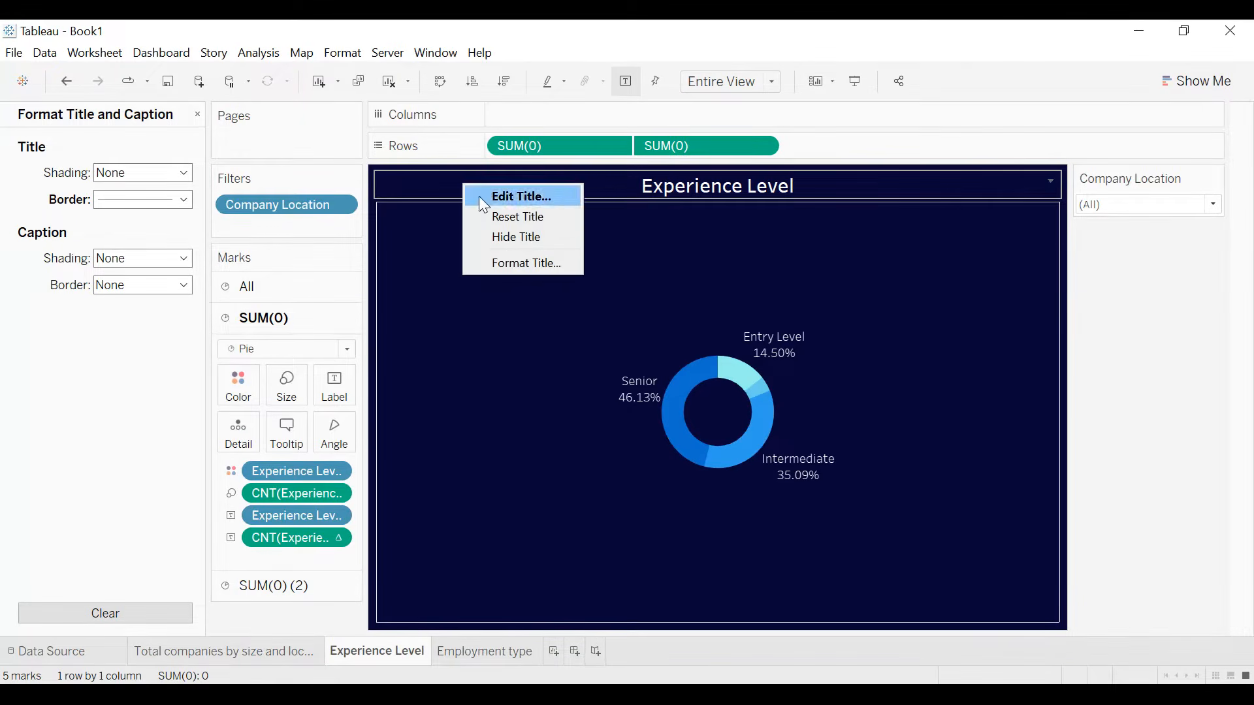
pyautogui.click(505, 259)
pyautogui.click(128, 201)
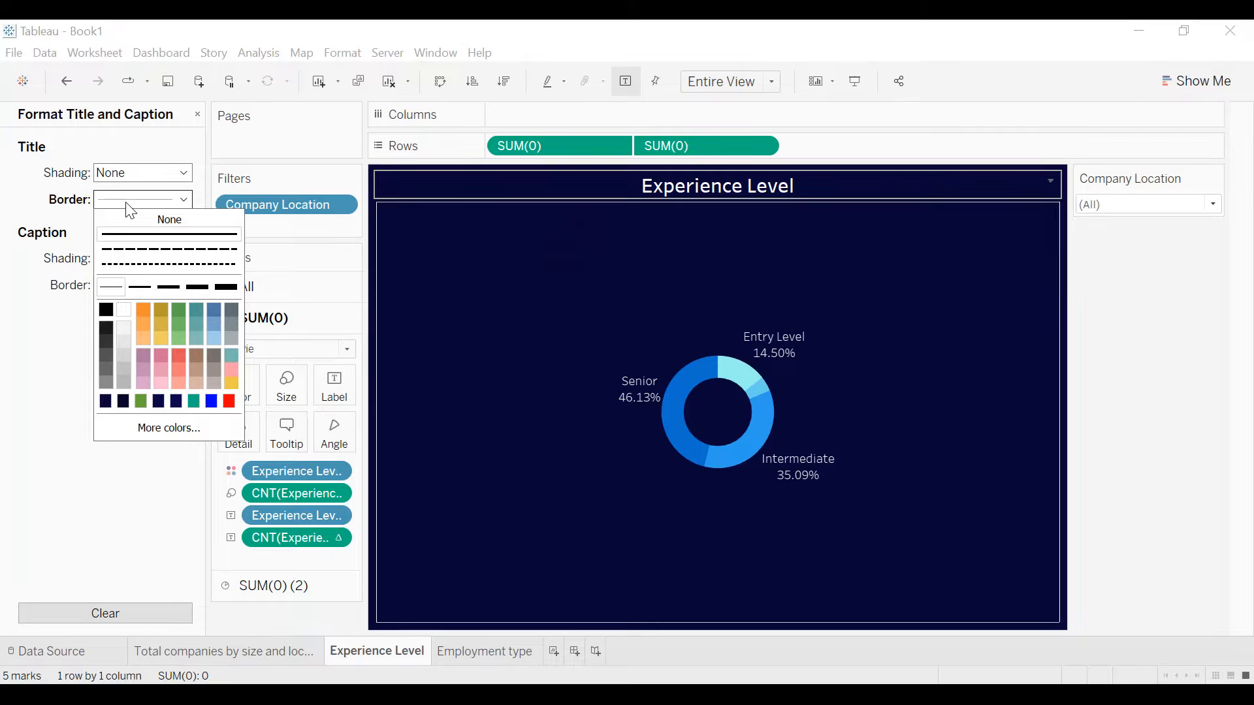
pyautogui.click(128, 315)
pyautogui.click(14, 347)
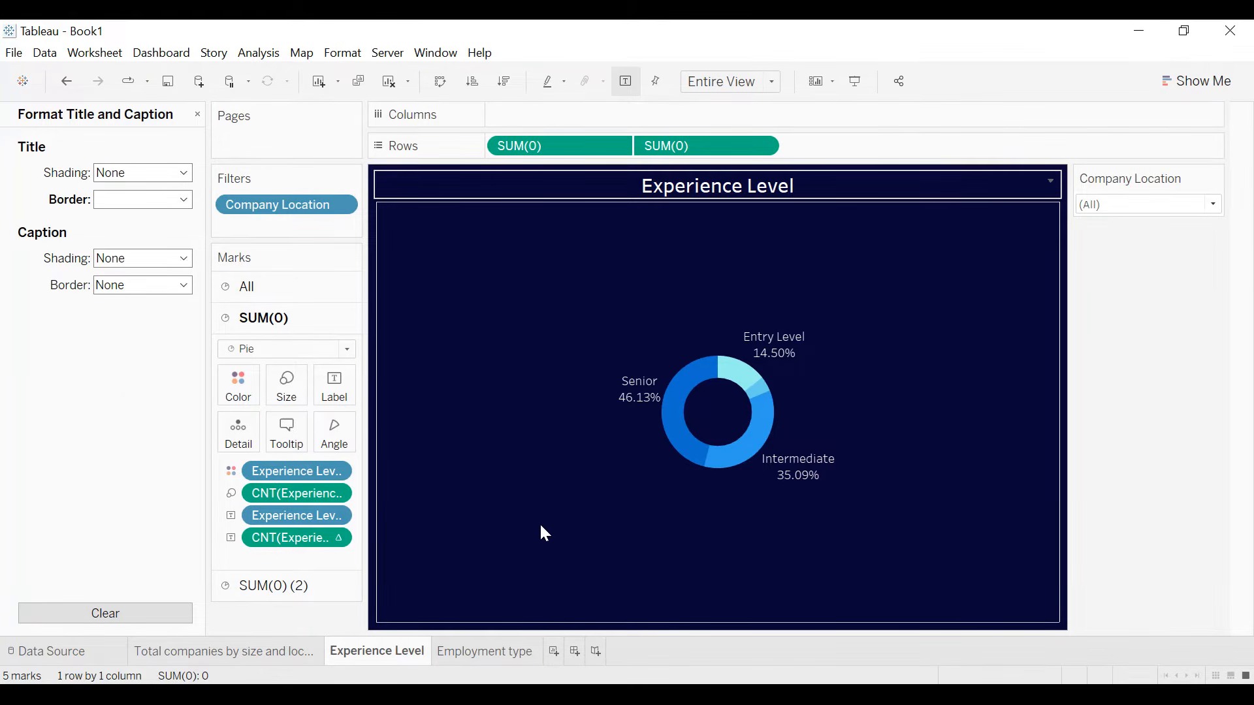
# - Create a new worksheet and name it Top 10 employee residence
pyautogui.click(555, 649)
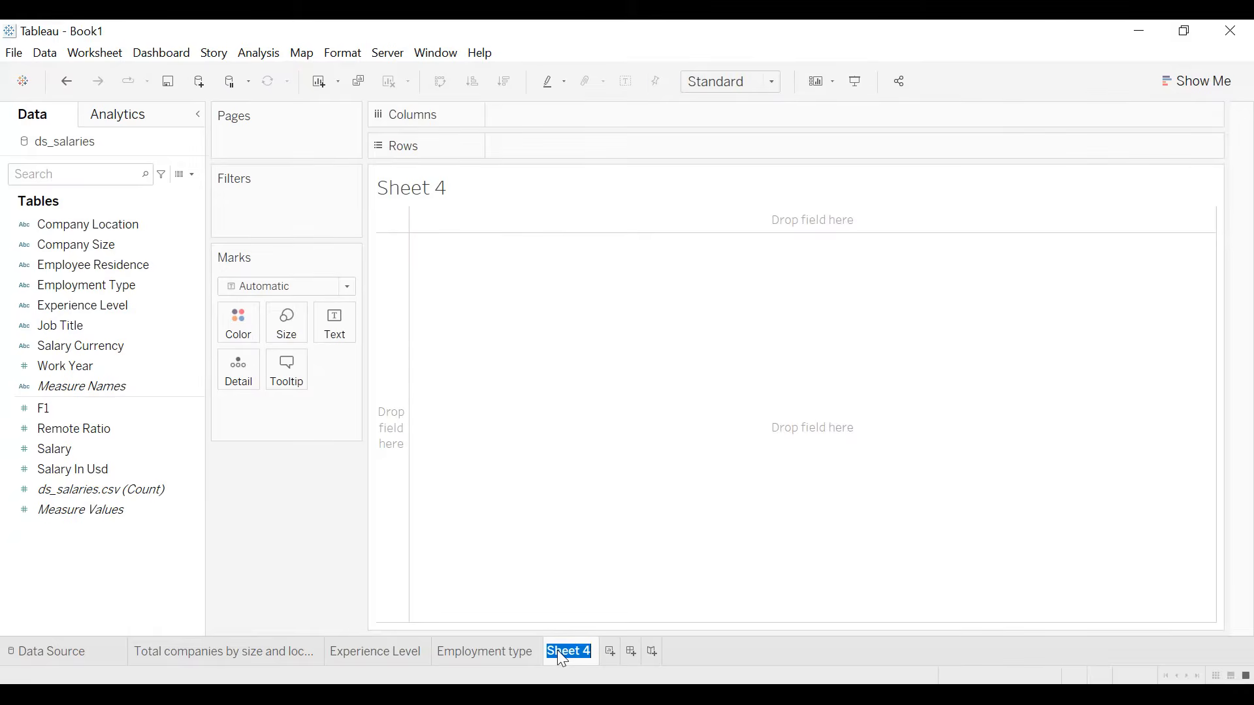
pyautogui.write('Top 10 em')
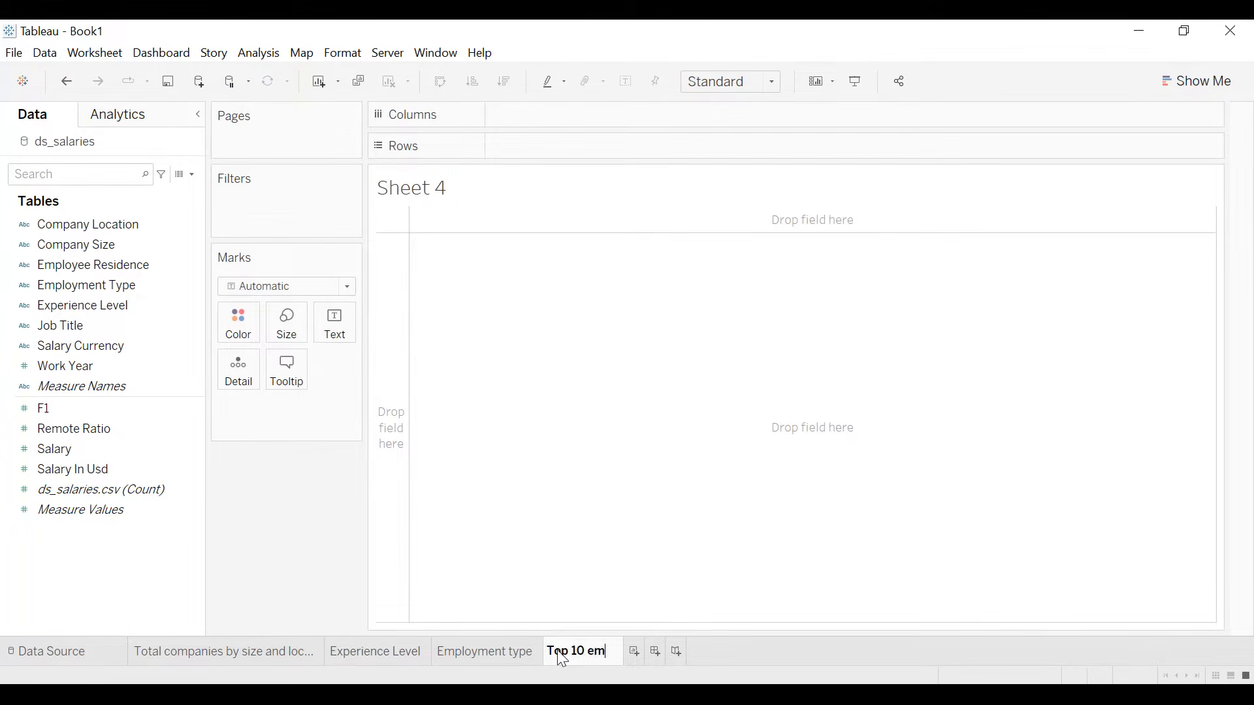
pyautogui.write('ployee residence')
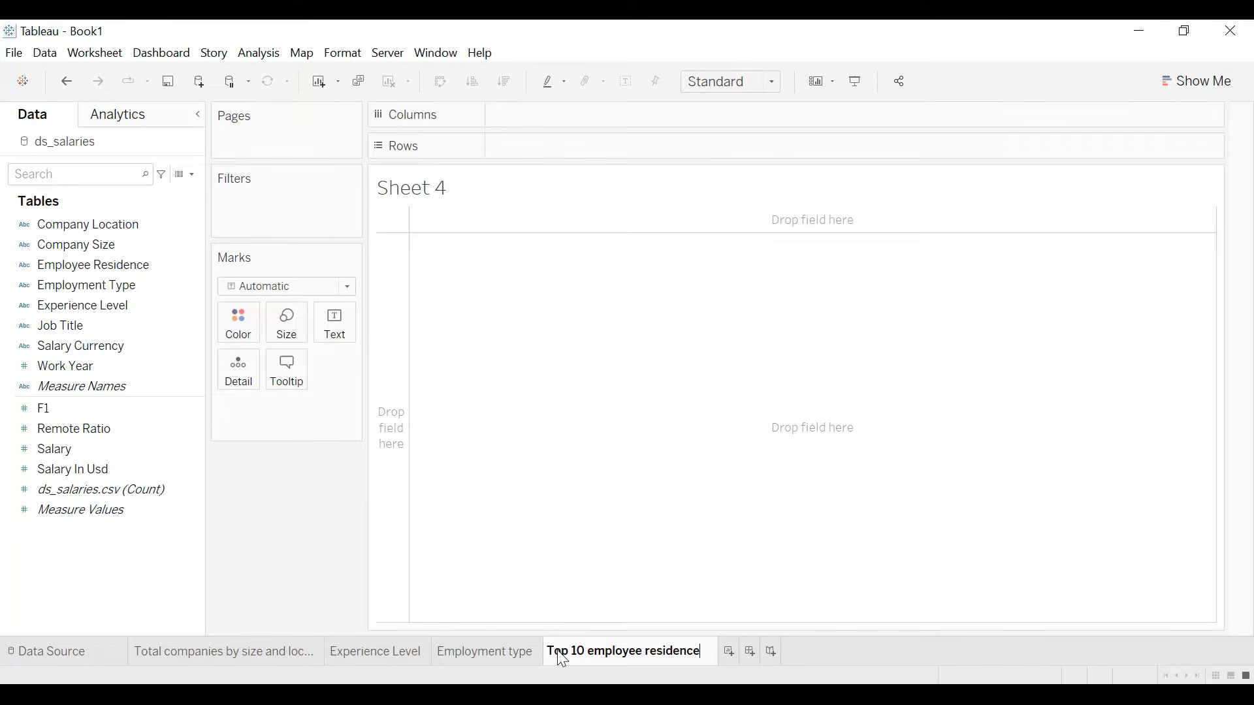
pyautogui.press('Return')
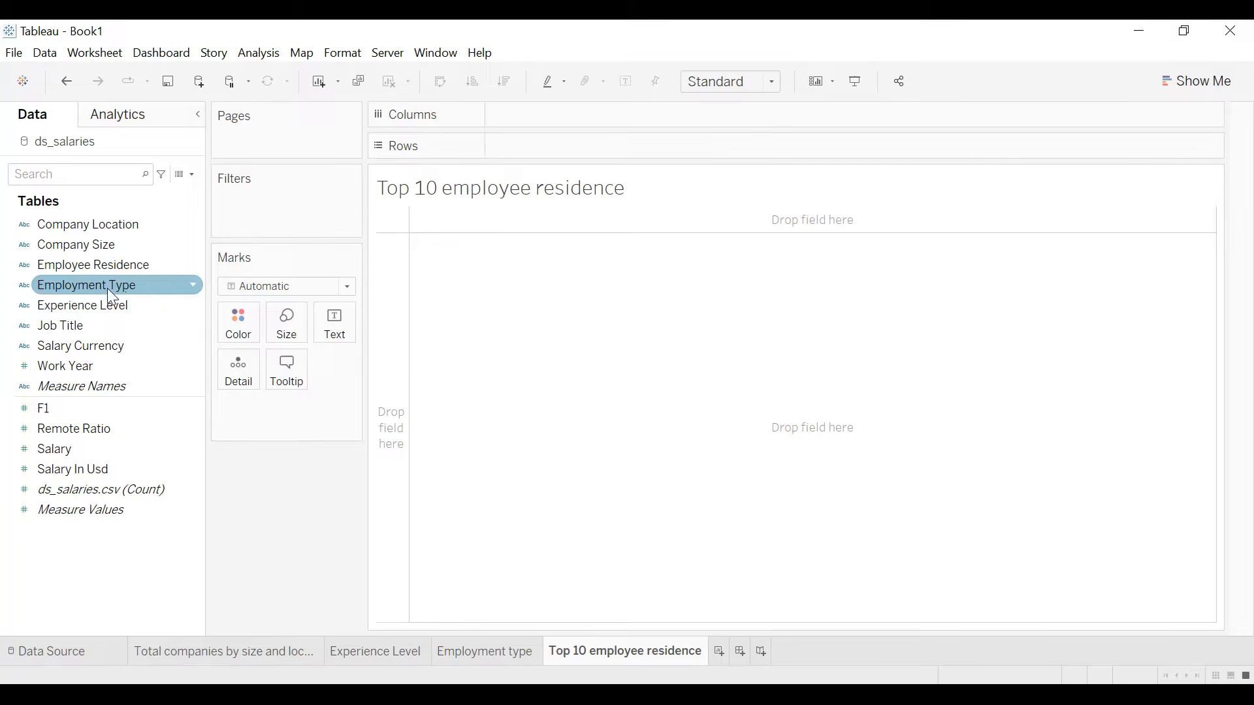
# - Build a text table with Employee Residence in rows and the count of Employee Residence as text
pyautogui.moveTo(81, 269); pyautogui.dragTo(337, 331)
pyautogui.rightClick(334, 408)
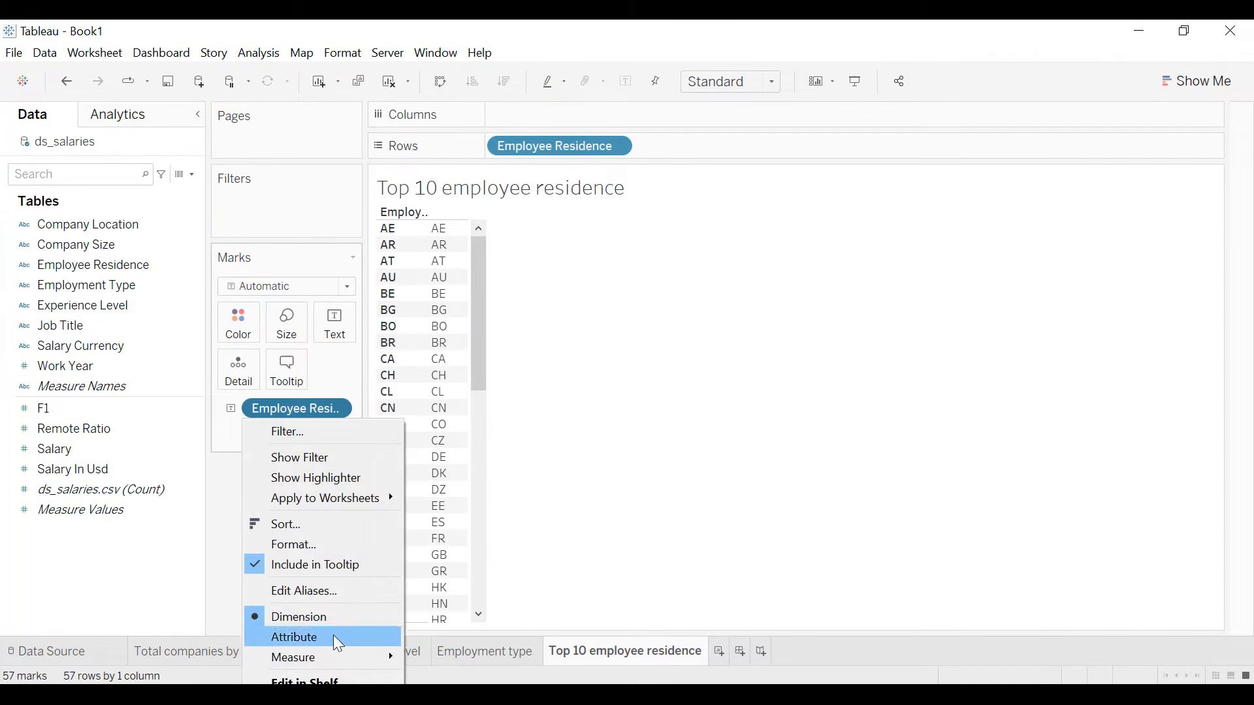
pyautogui.moveTo(333, 657)
pyautogui.click(451, 672)
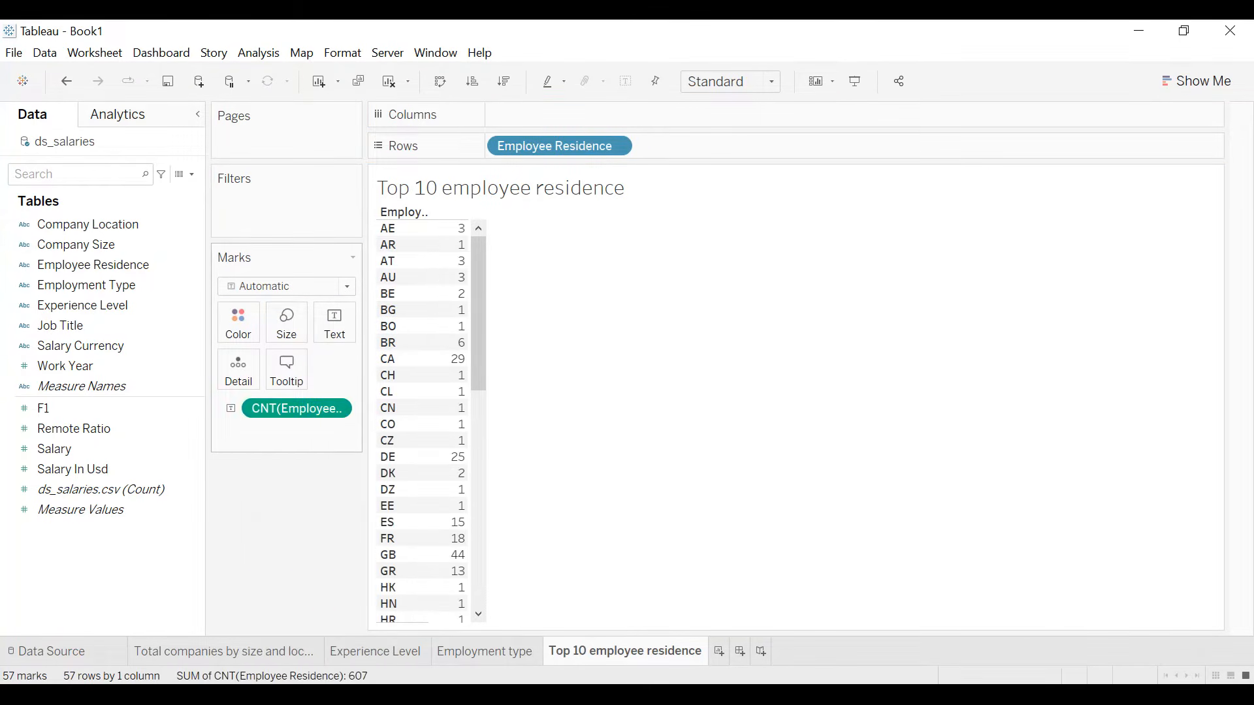
# - Sort the residences by count in descending order and display them as a horizontal bar chart
pyautogui.click(506, 81)
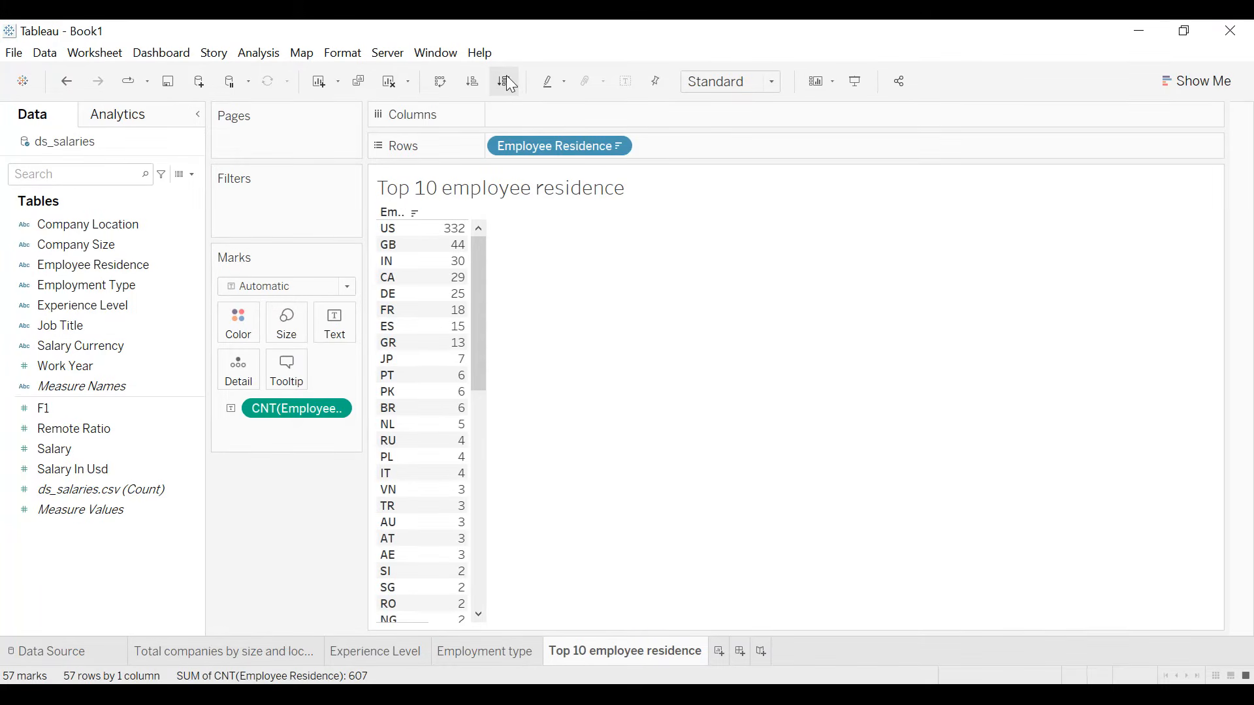
pyautogui.click(1197, 81)
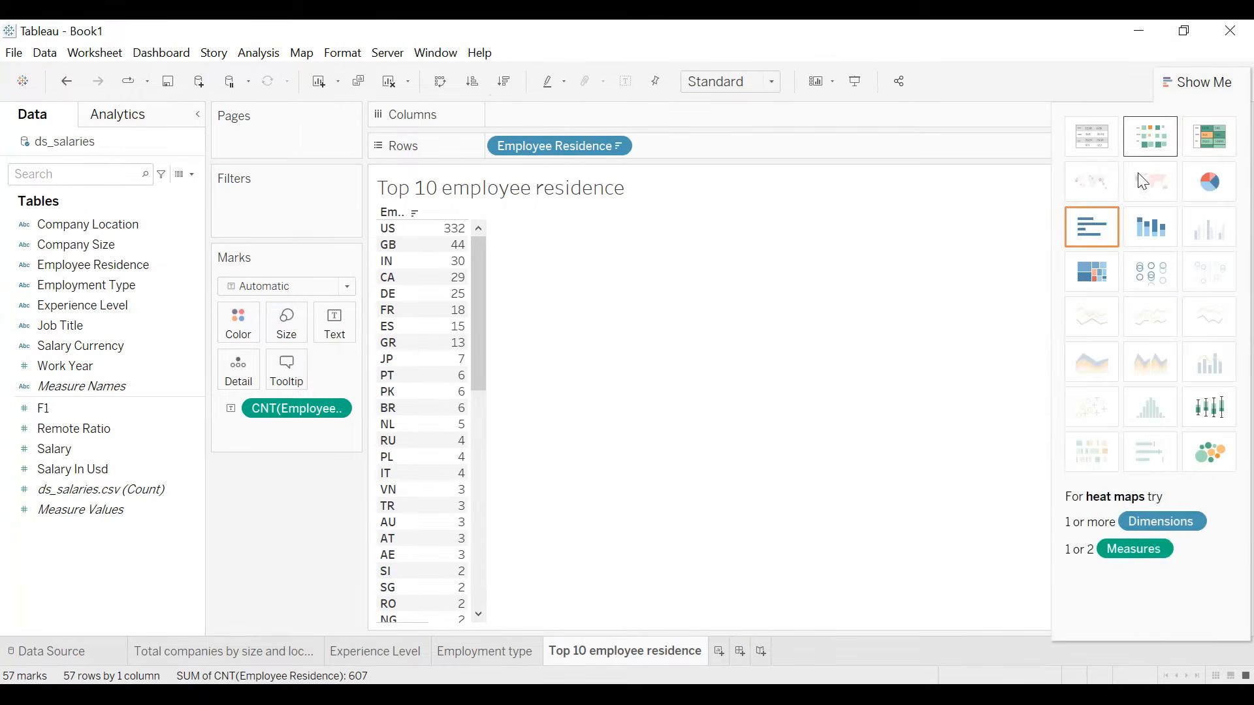
pyautogui.click(1110, 227)
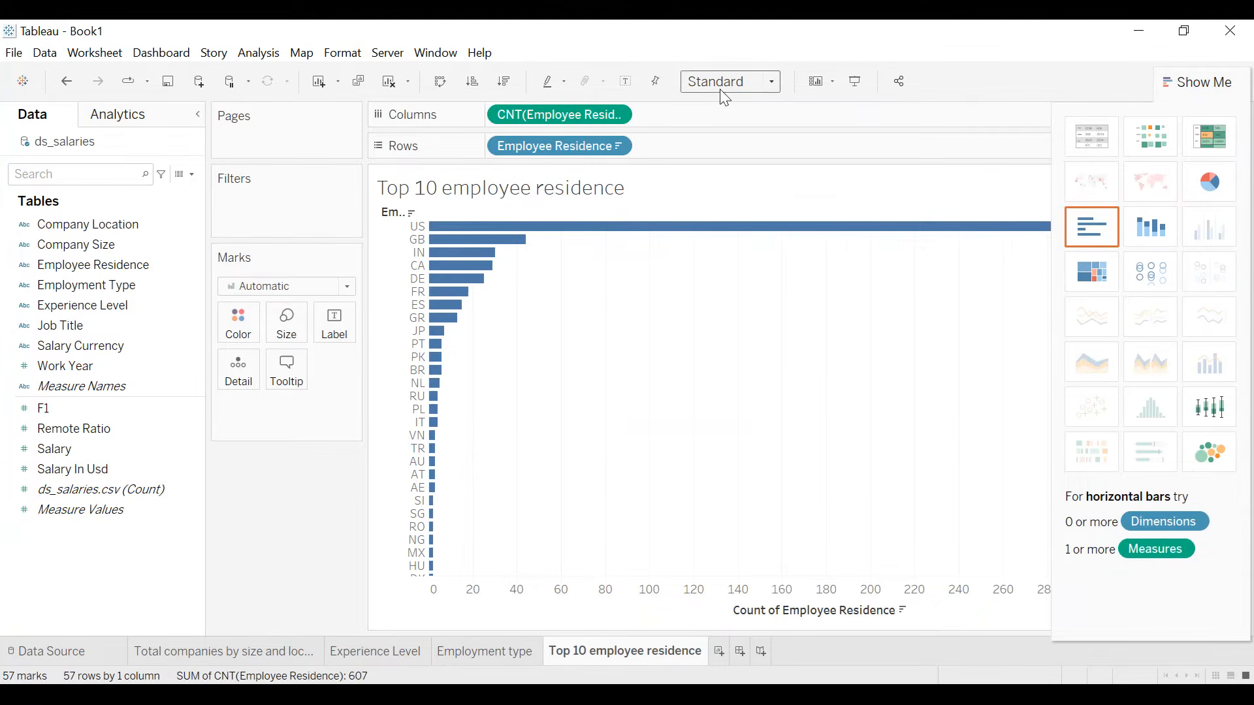
pyautogui.click(1168, 81)
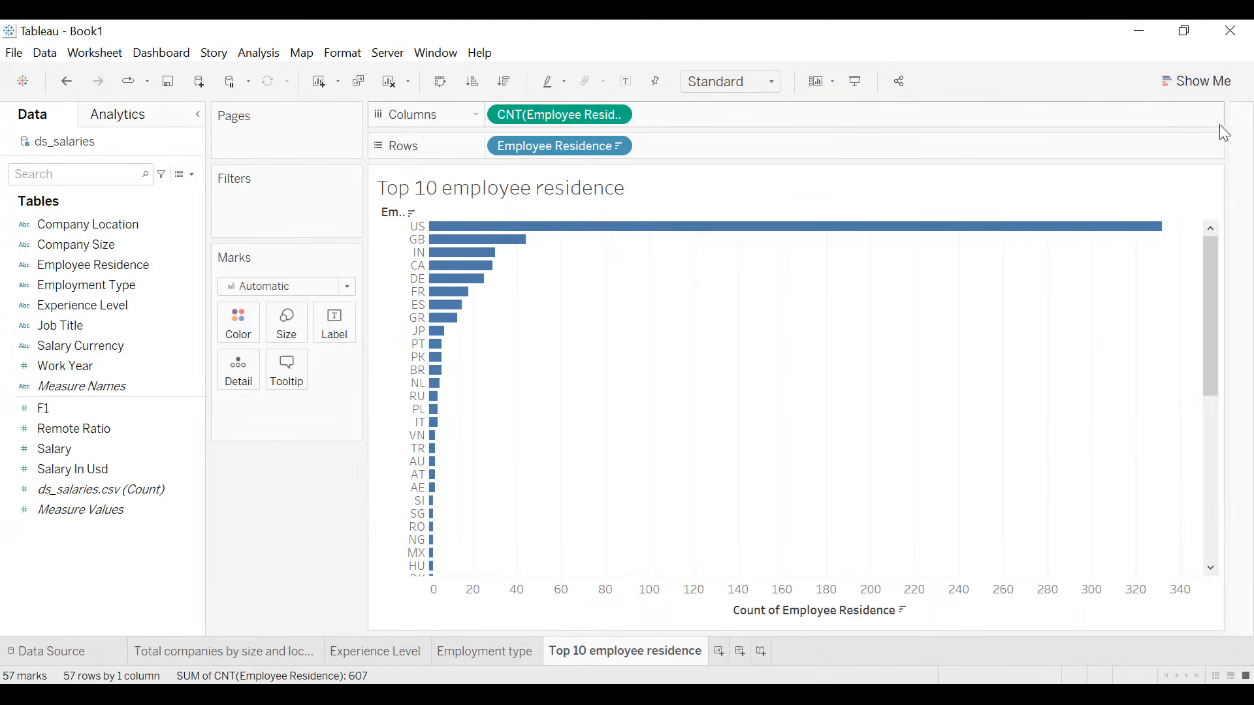
# - Filter Employee Residence to the top 10 by count of Employee Residence
pyautogui.moveTo(560, 145); pyautogui.dragTo(306, 212)
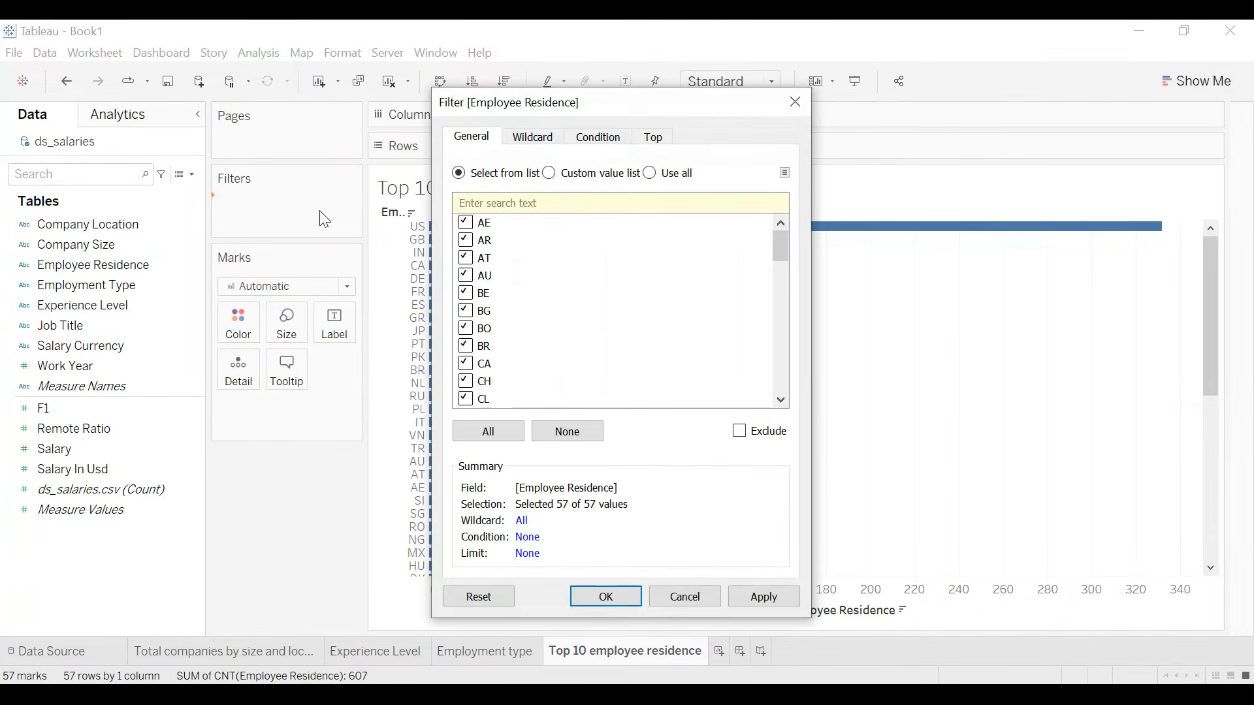
pyautogui.click(653, 139)
pyautogui.click(496, 182)
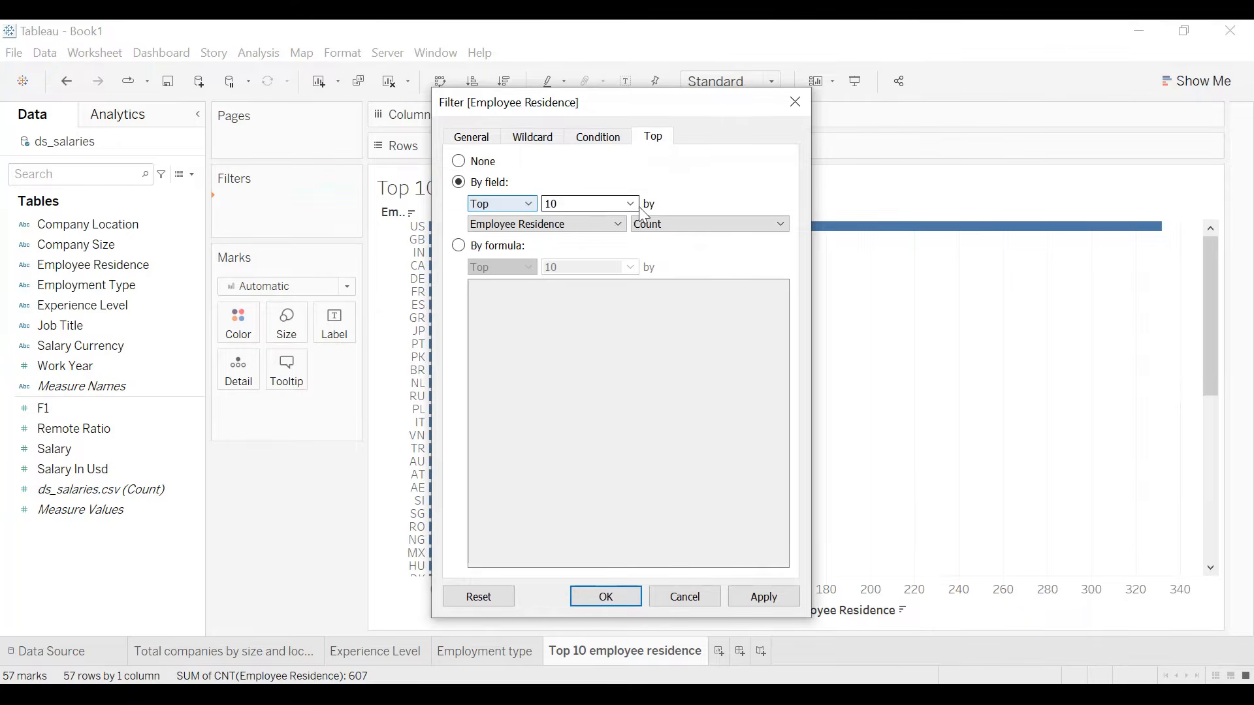
pyautogui.click(762, 596)
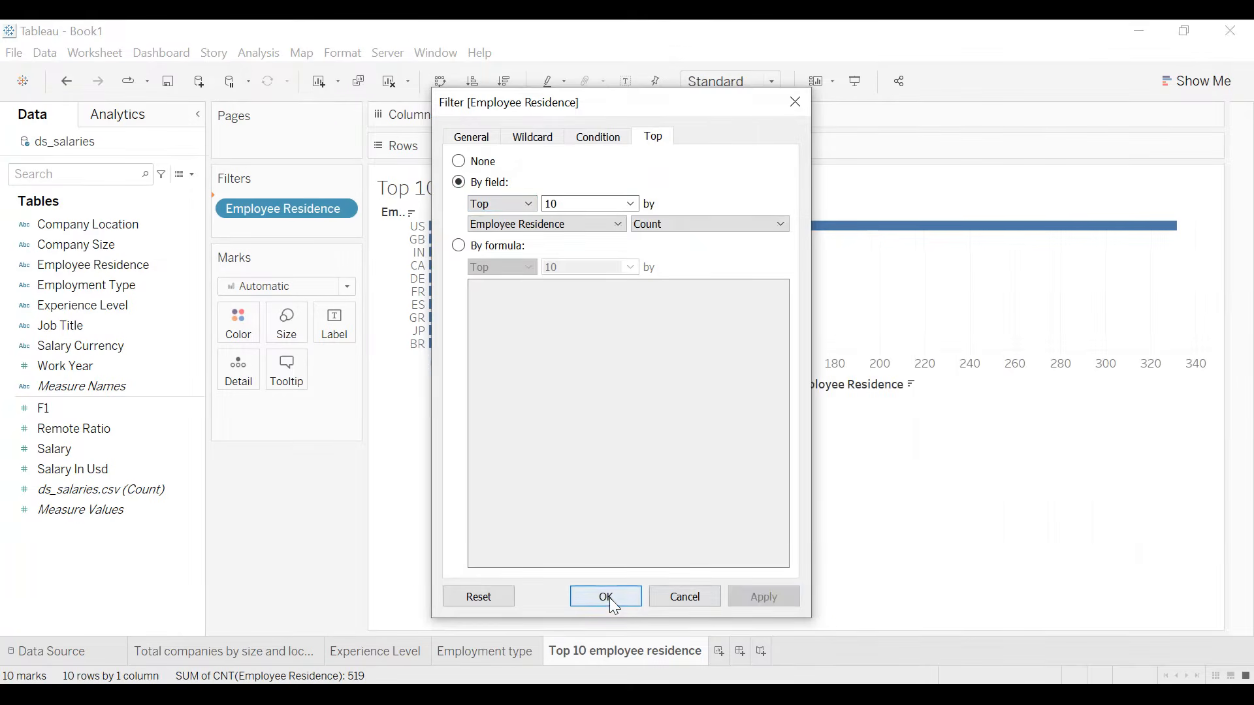
pyautogui.click(606, 596)
# - Fit the bar chart to Entire View and hide the field labels for rows
pyautogui.click(742, 84)
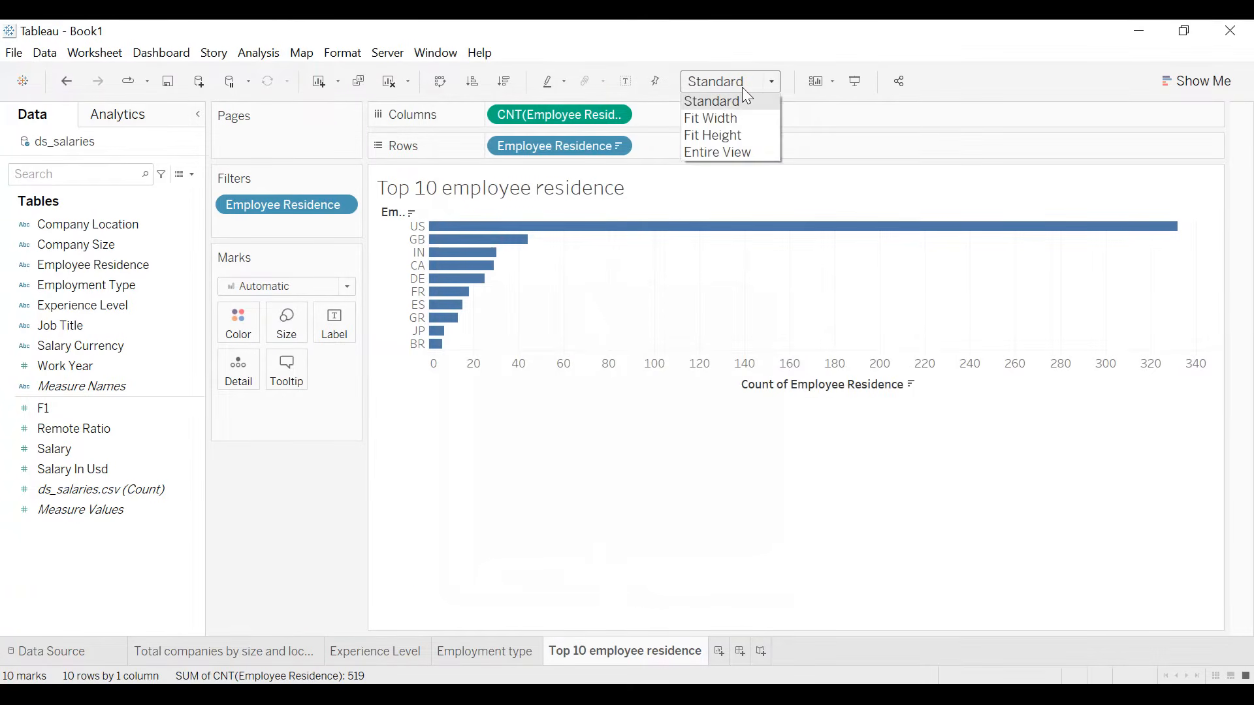
pyautogui.click(725, 154)
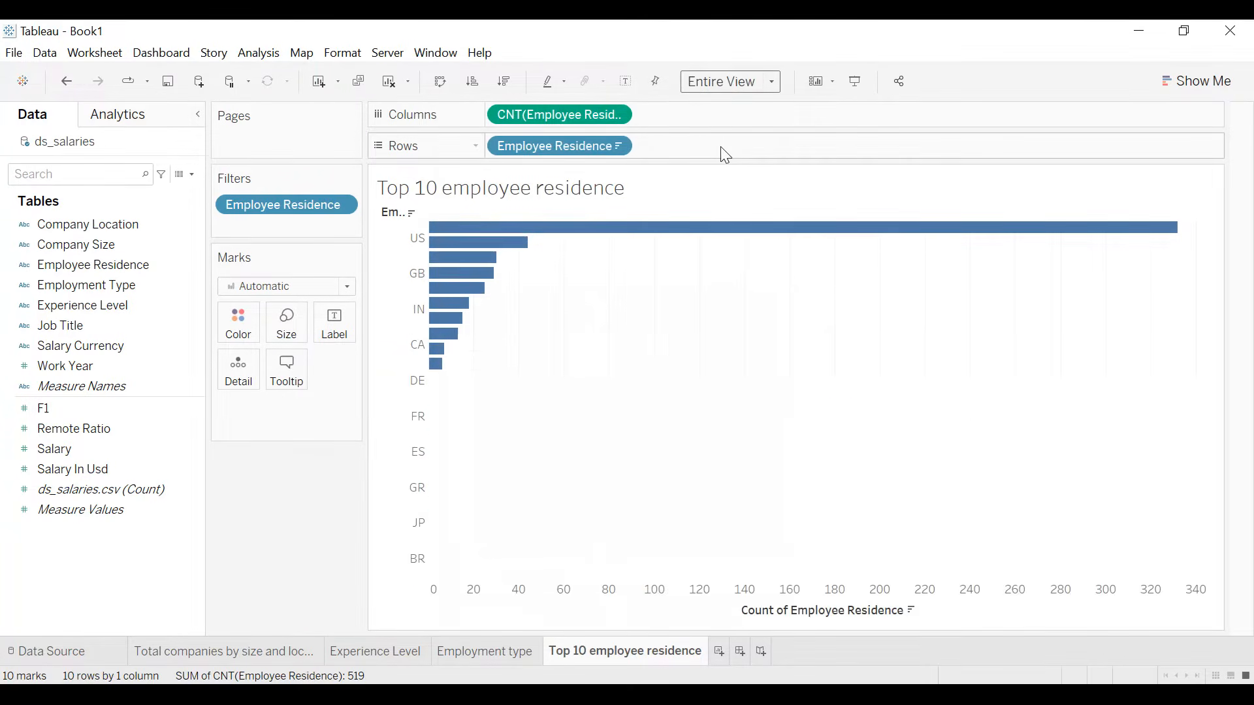
pyautogui.rightClick(401, 210)
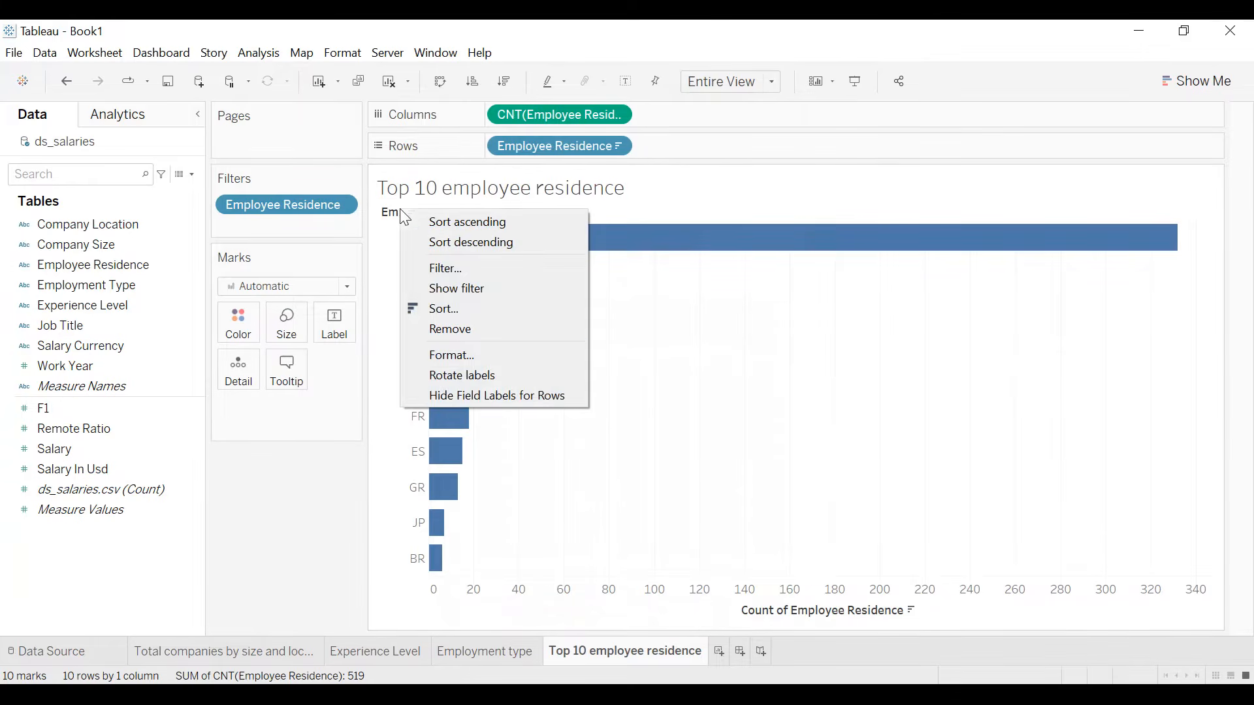
pyautogui.click(472, 397)
# - Clear the title of the count axis and label the bars with the count of Employee Residence
pyautogui.rightClick(803, 621)
pyautogui.doubleClick(770, 613)
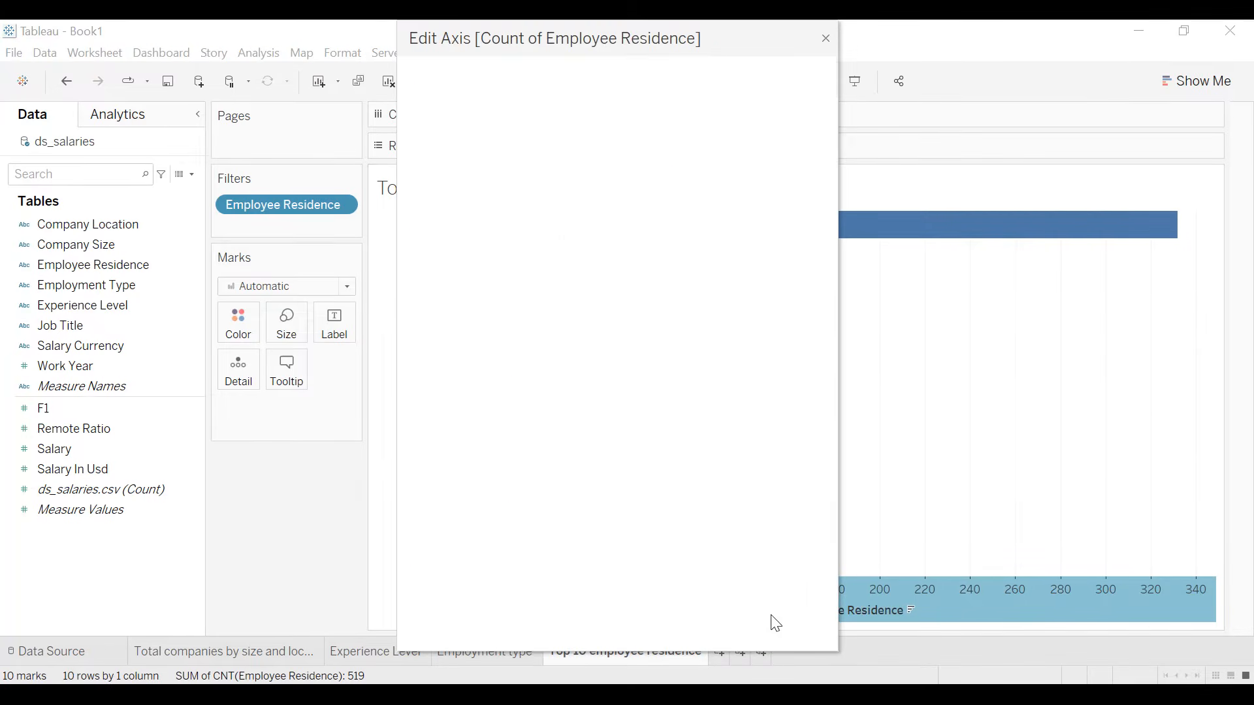
pyautogui.press('BackSpace')
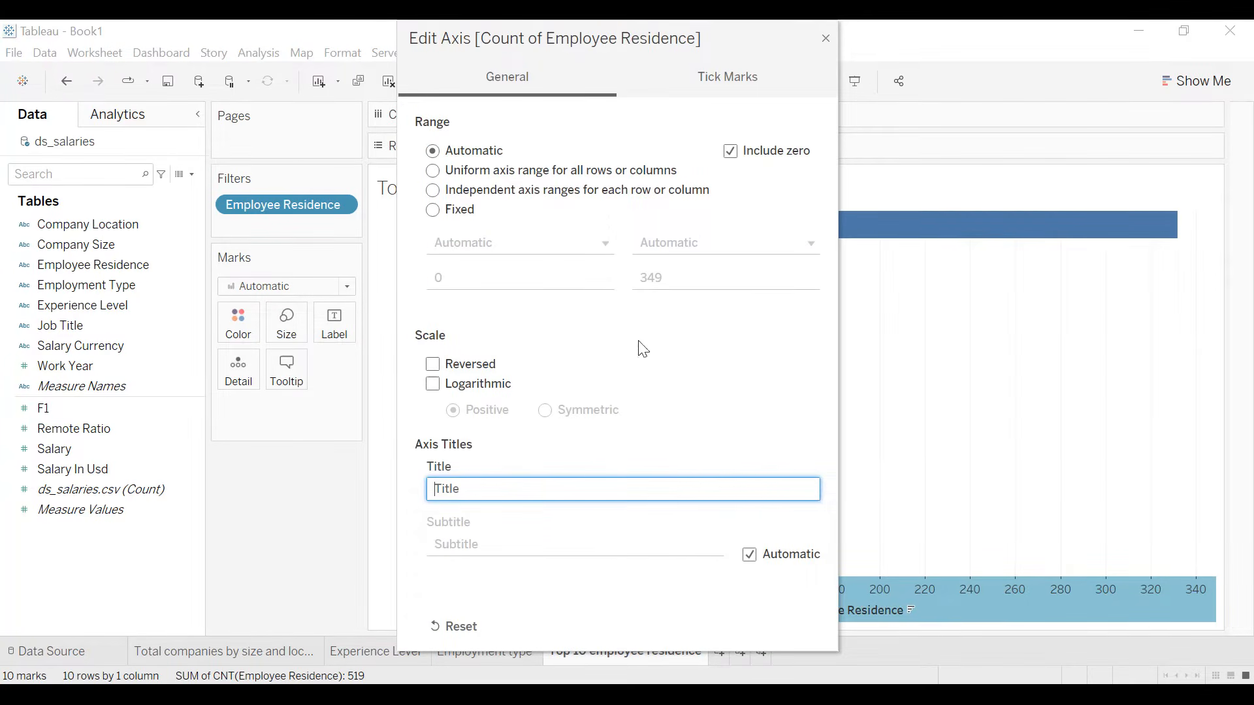
pyautogui.click(827, 38)
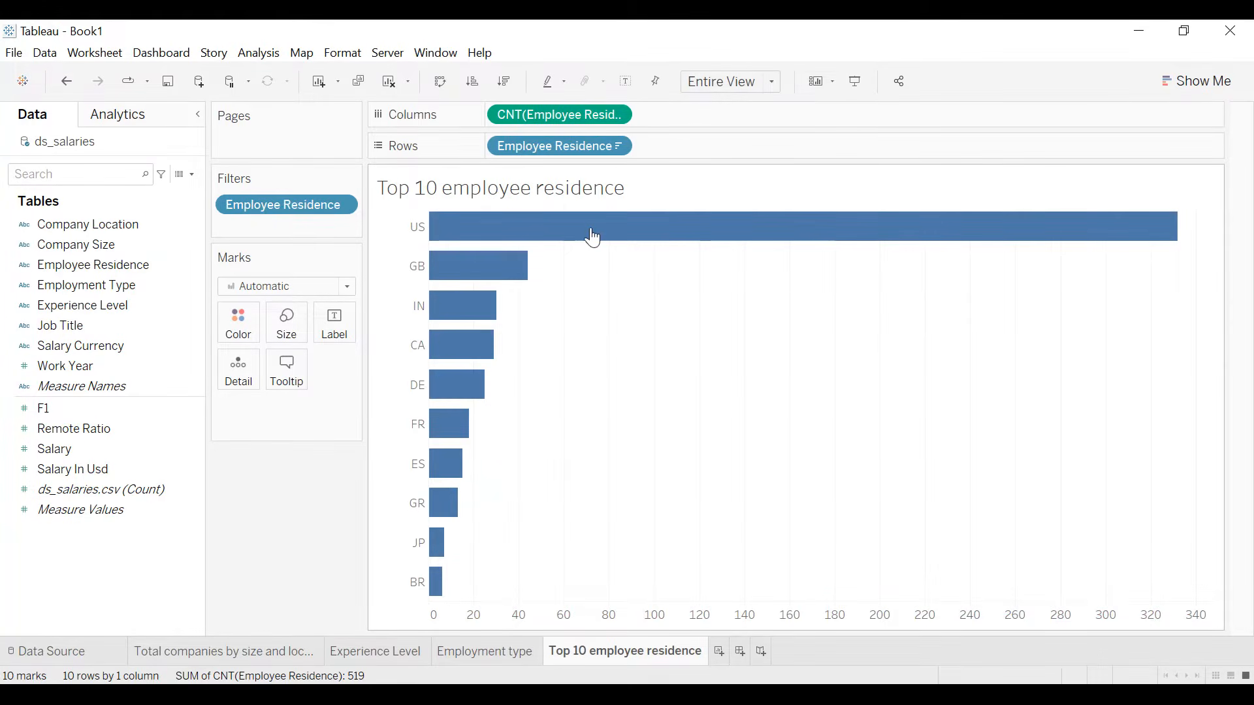
pyautogui.moveTo(566, 119); pyautogui.dragTo(338, 327)
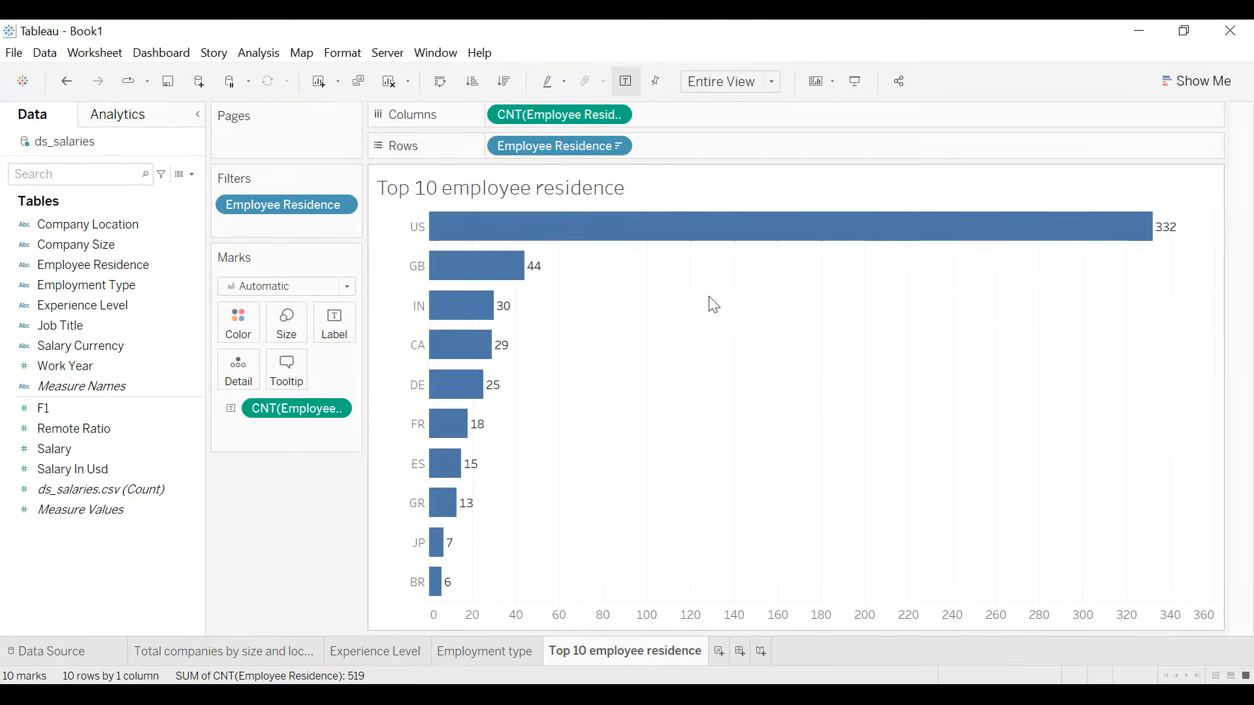
# - Shade the worksheet background of the Top 10 employee residence chart dark navy
pyautogui.click(339, 54)
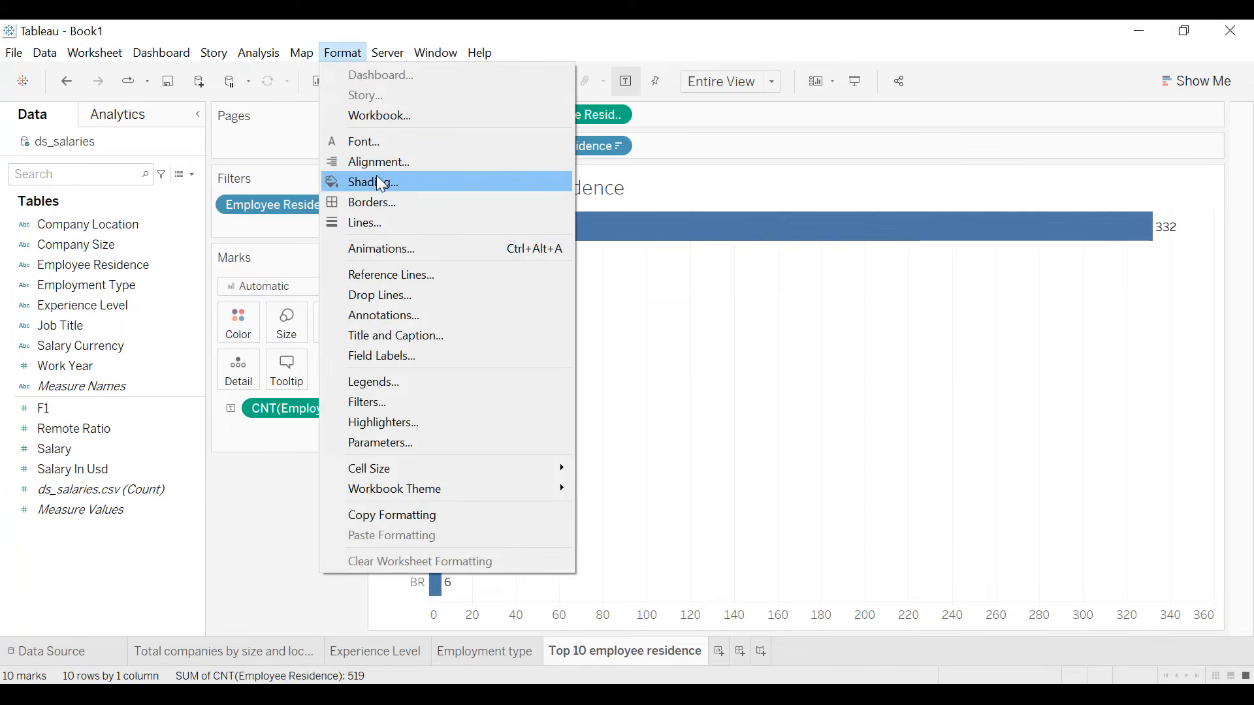
pyautogui.click(381, 184)
pyautogui.click(134, 233)
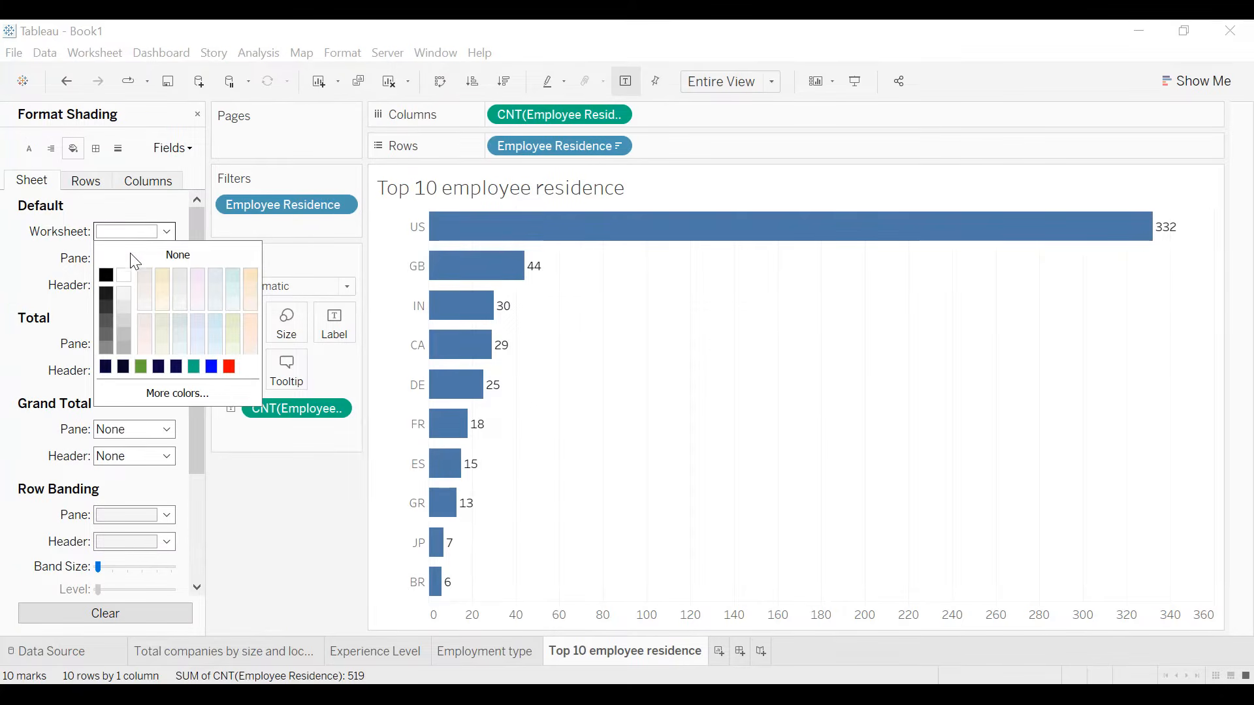
pyautogui.click(105, 369)
# - Set the worksheet's default font to bold, white and size 10
pyautogui.click(28, 149)
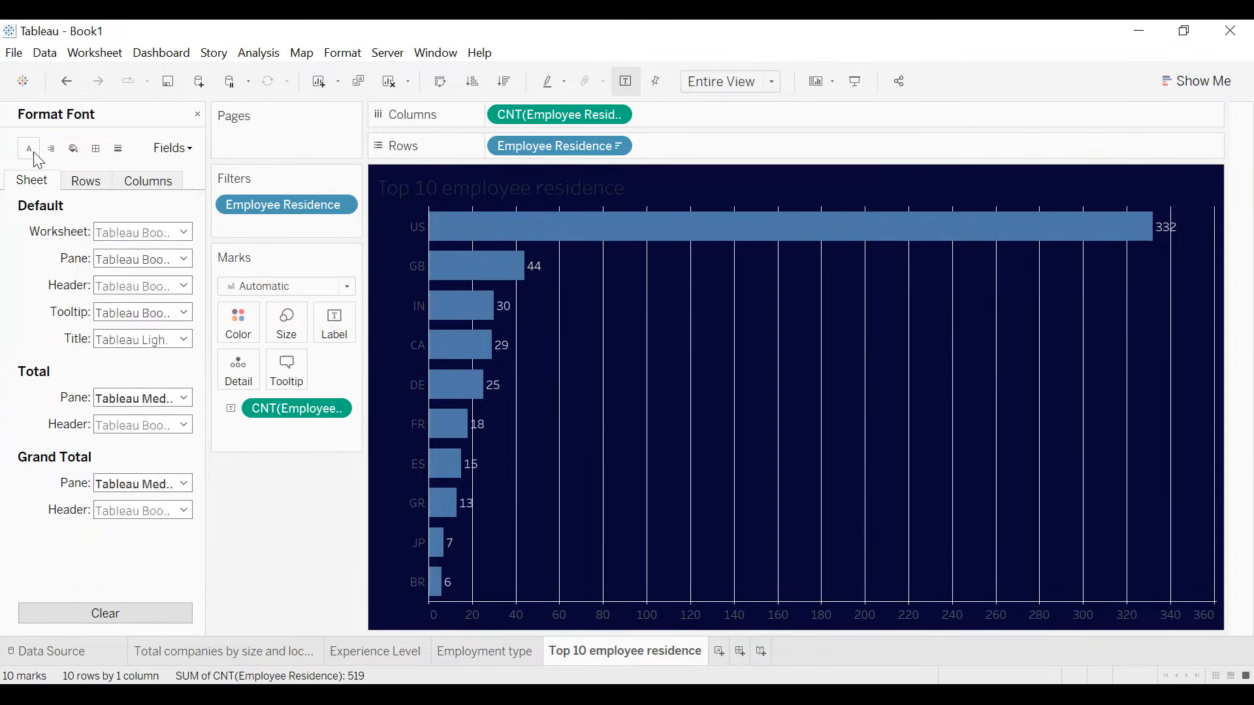
pyautogui.click(122, 233)
pyautogui.click(160, 283)
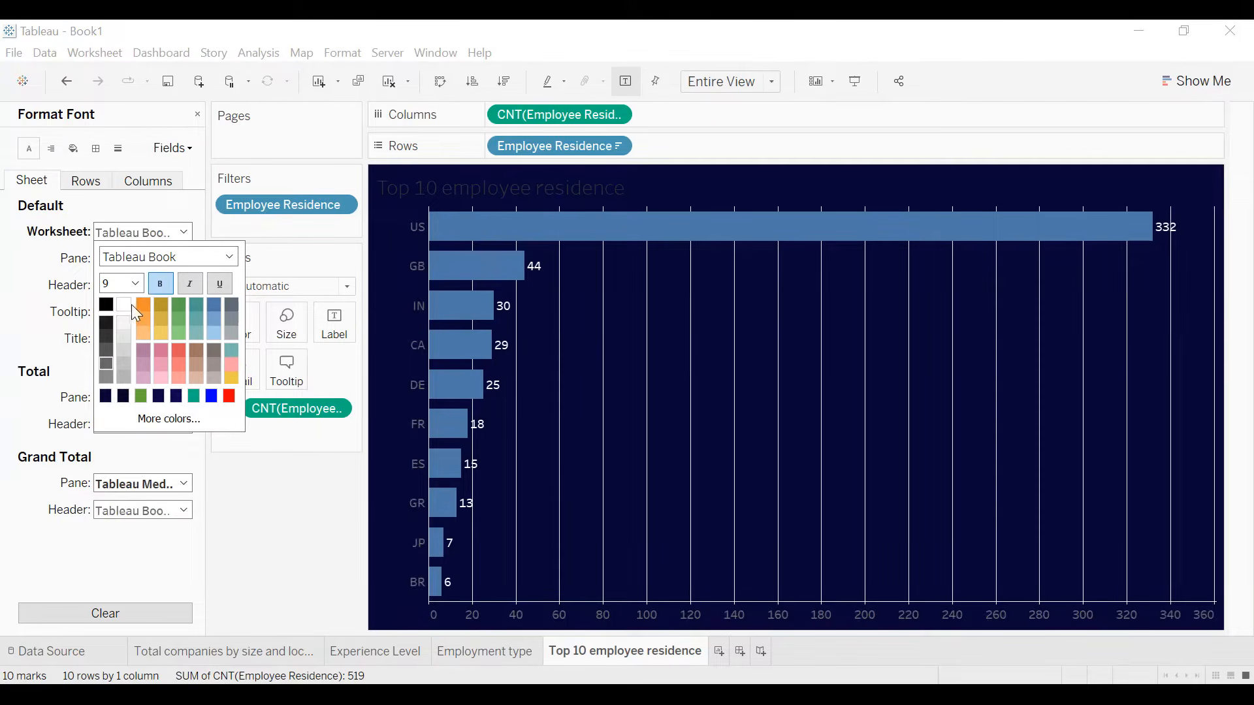
pyautogui.click(135, 283)
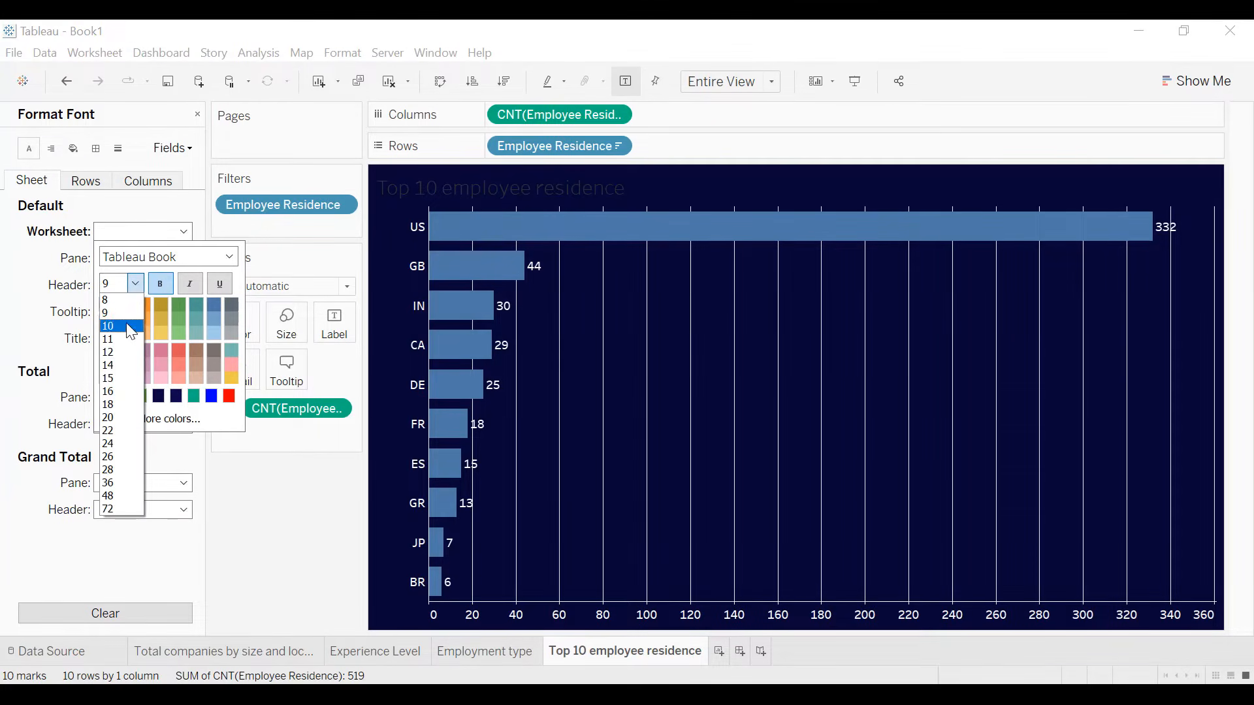
pyautogui.click(127, 325)
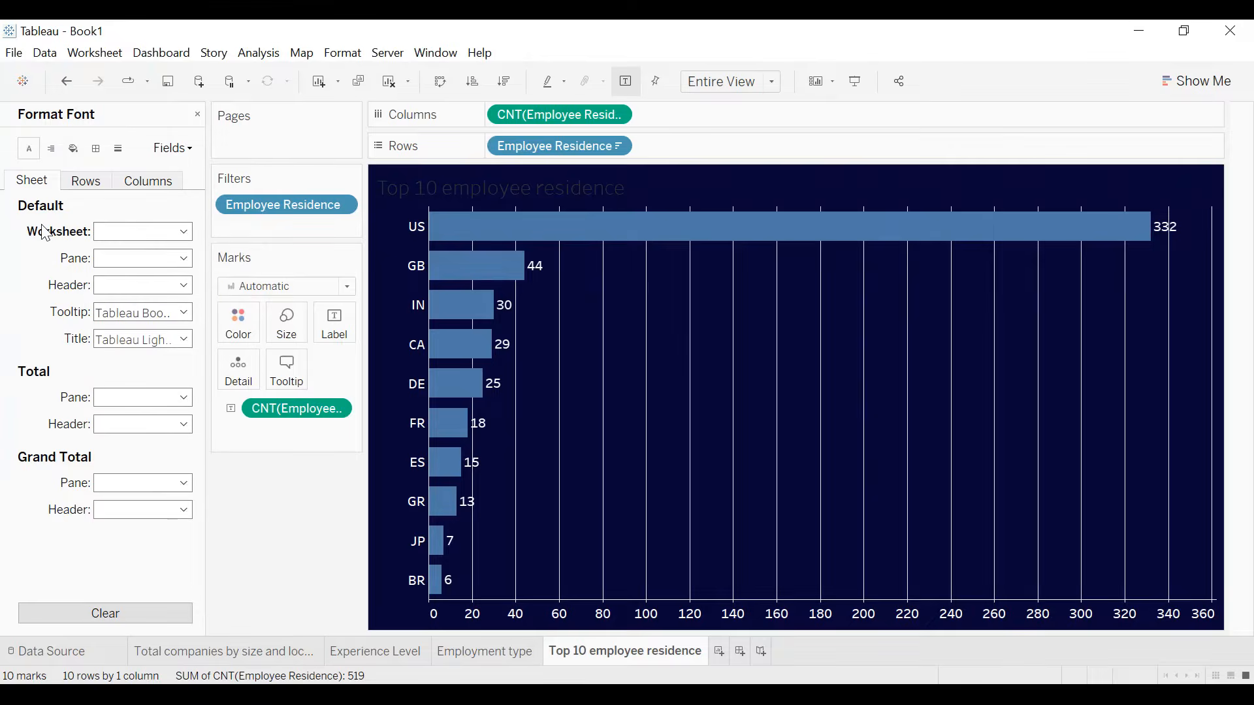
# - Remove the grid lines for columns from the bar chart by setting them to None
pyautogui.click(119, 149)
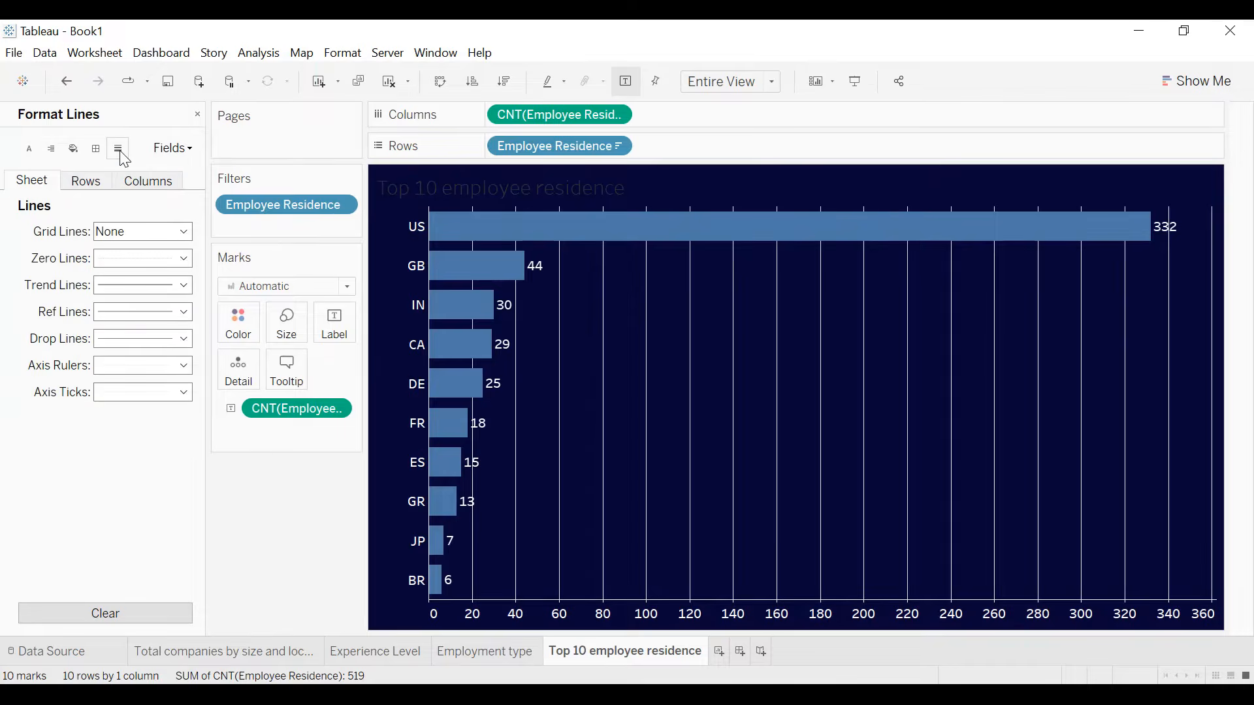
pyautogui.click(135, 186)
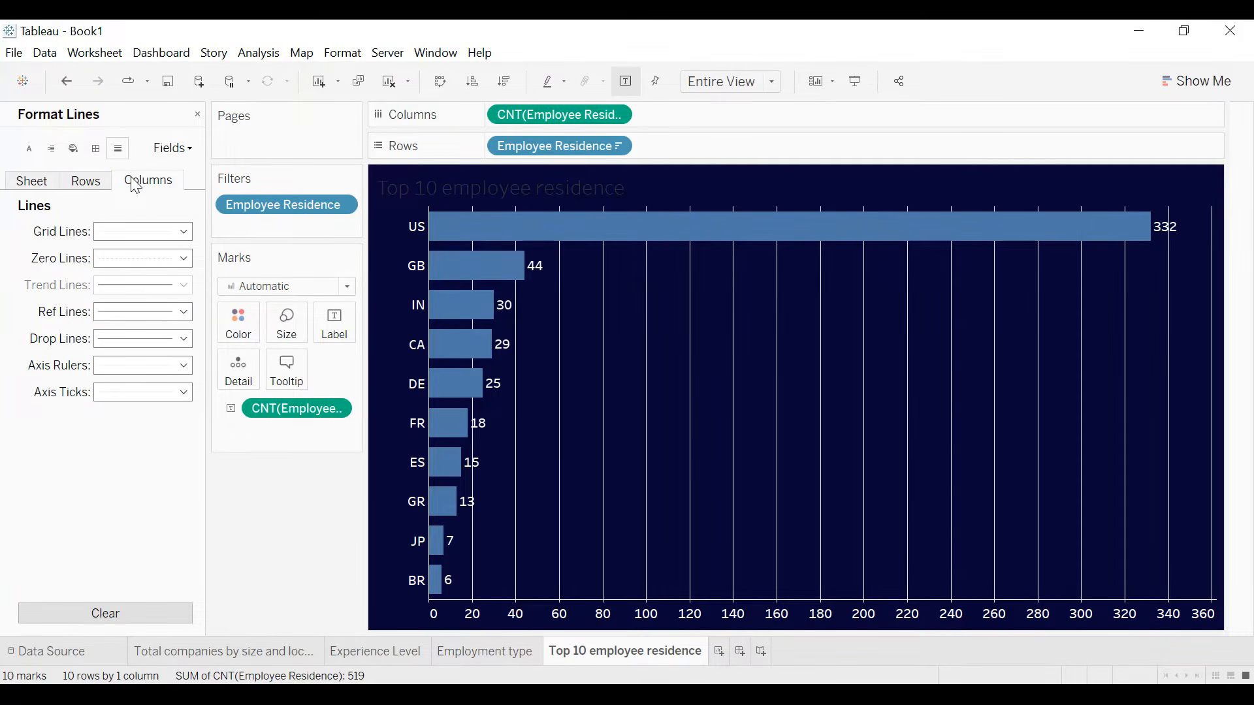
pyautogui.click(136, 232)
pyautogui.click(140, 252)
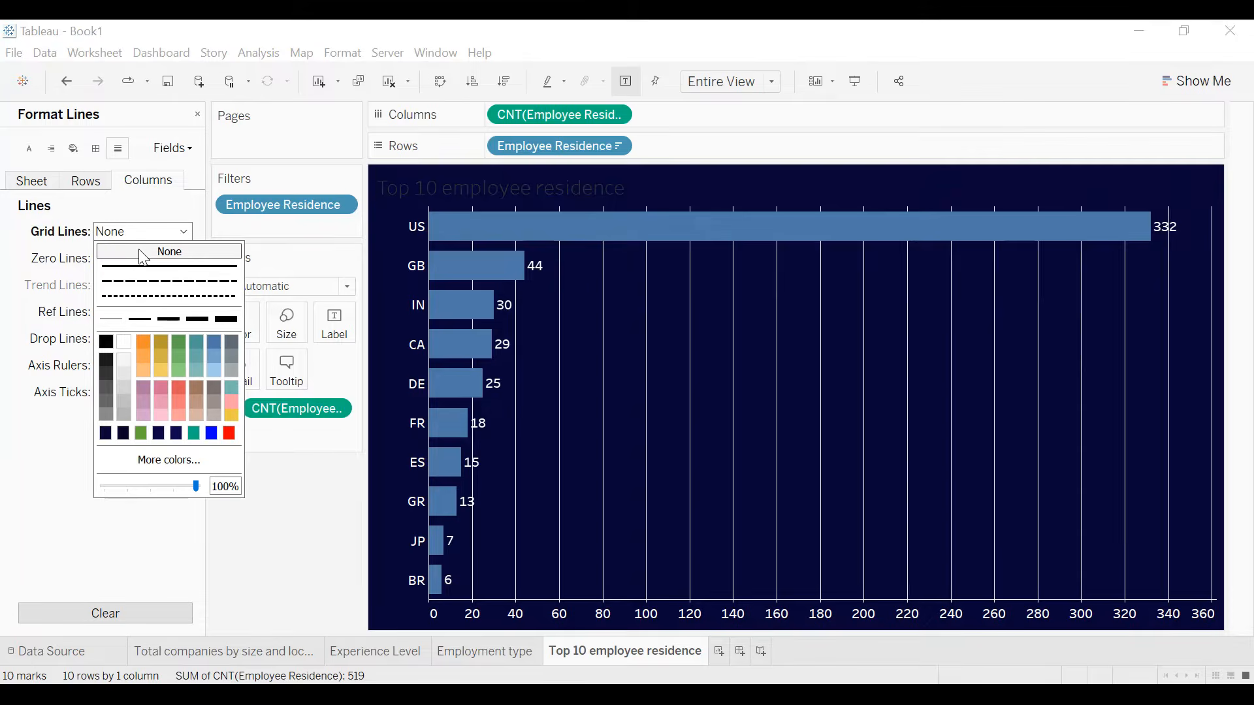
pyautogui.click(23, 239)
# - Give the sheet's default cell and pane borders a white line and the header border the thinnest line
pyautogui.click(96, 149)
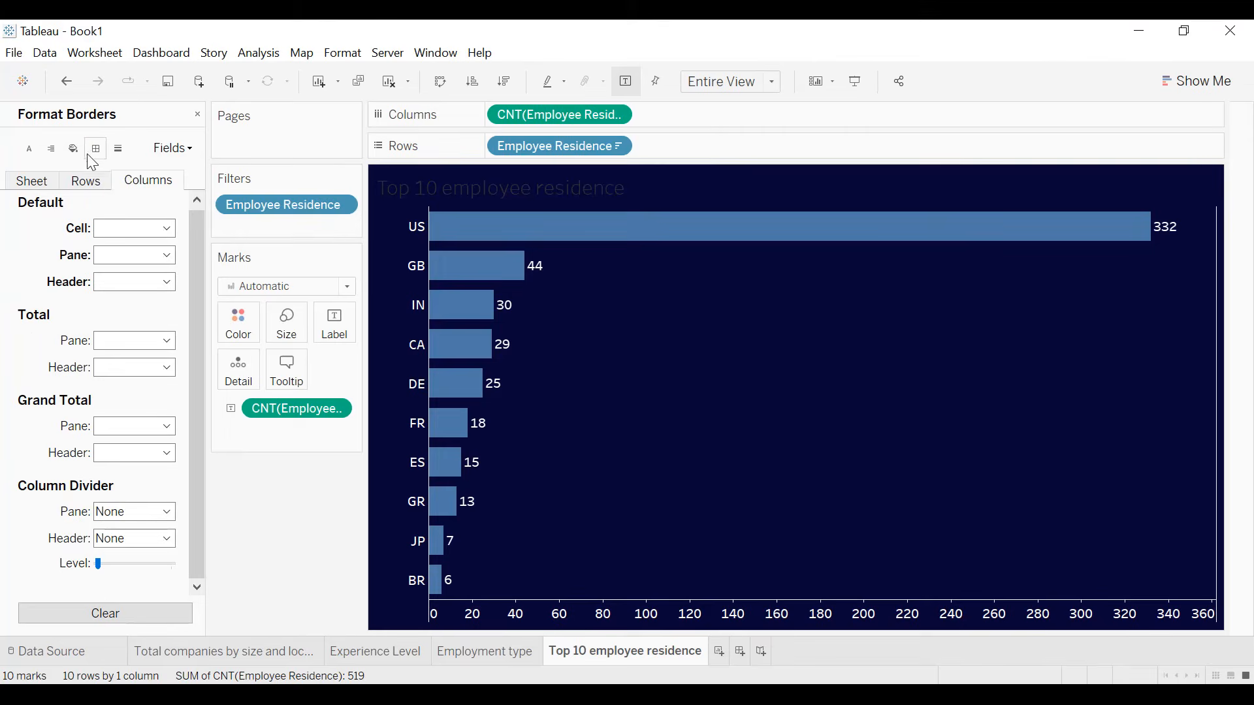
pyautogui.click(19, 190)
pyautogui.click(127, 228)
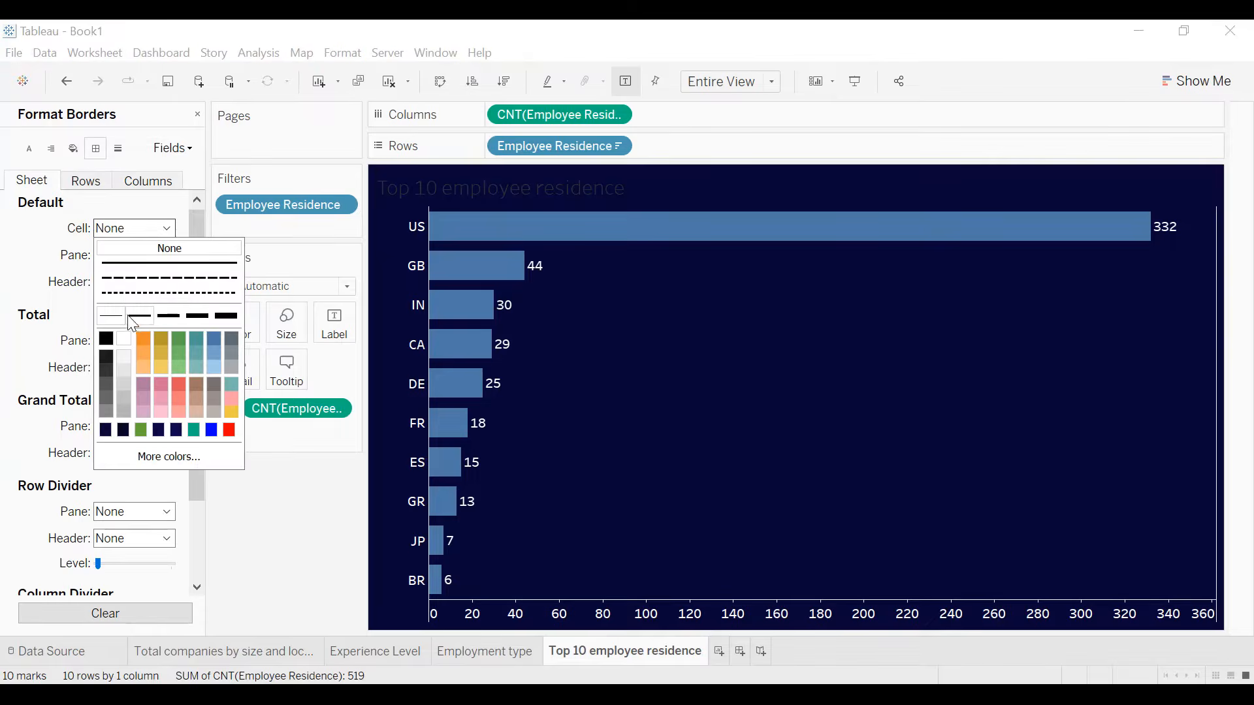
pyautogui.click(124, 339)
pyautogui.click(134, 254)
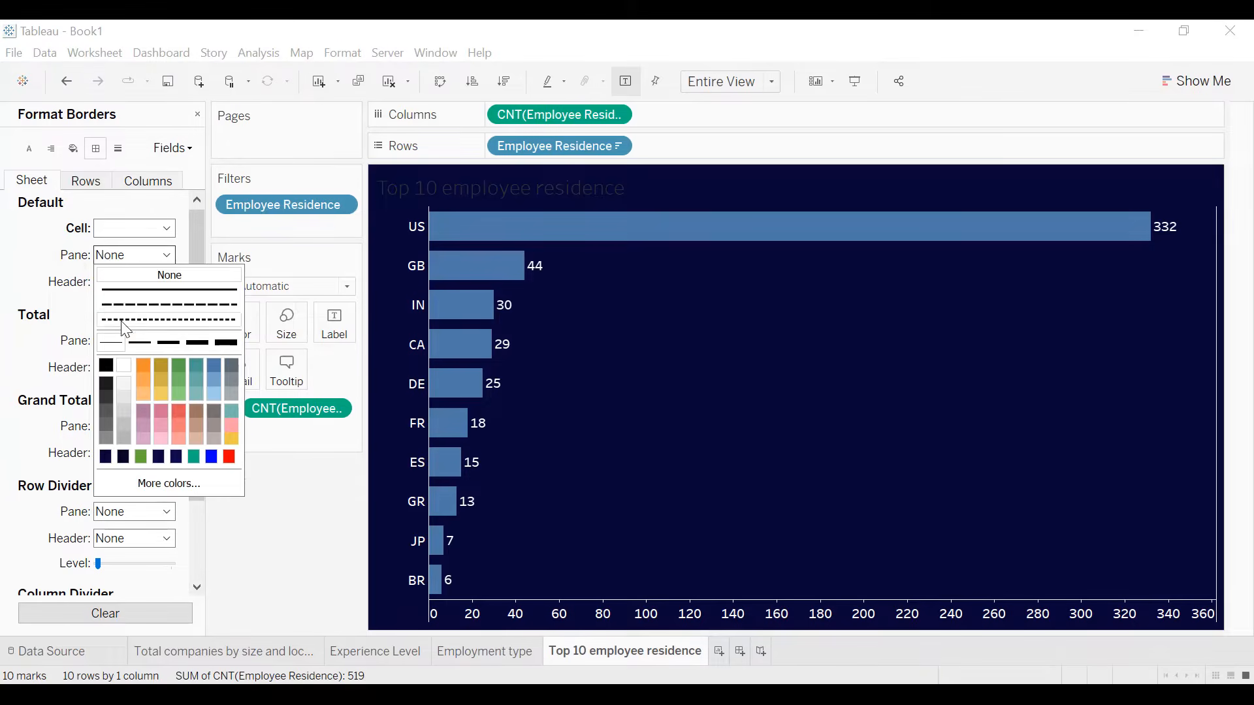
pyautogui.click(131, 368)
pyautogui.click(157, 282)
pyautogui.click(111, 370)
# - Set the row divider's pane to a solid line and the column divider's pane to a white line
pyautogui.scroll(-3, 36, 312)
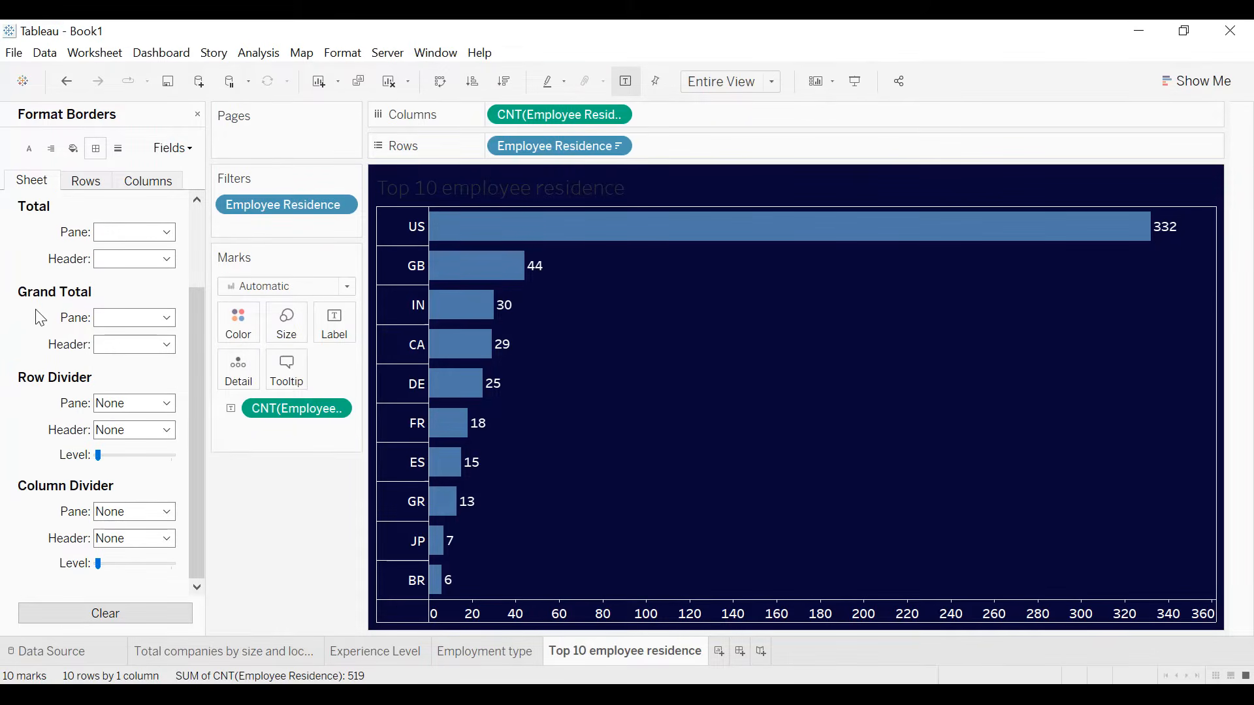
pyautogui.click(130, 403)
pyautogui.click(169, 438)
pyautogui.click(130, 512)
pyautogui.click(123, 371)
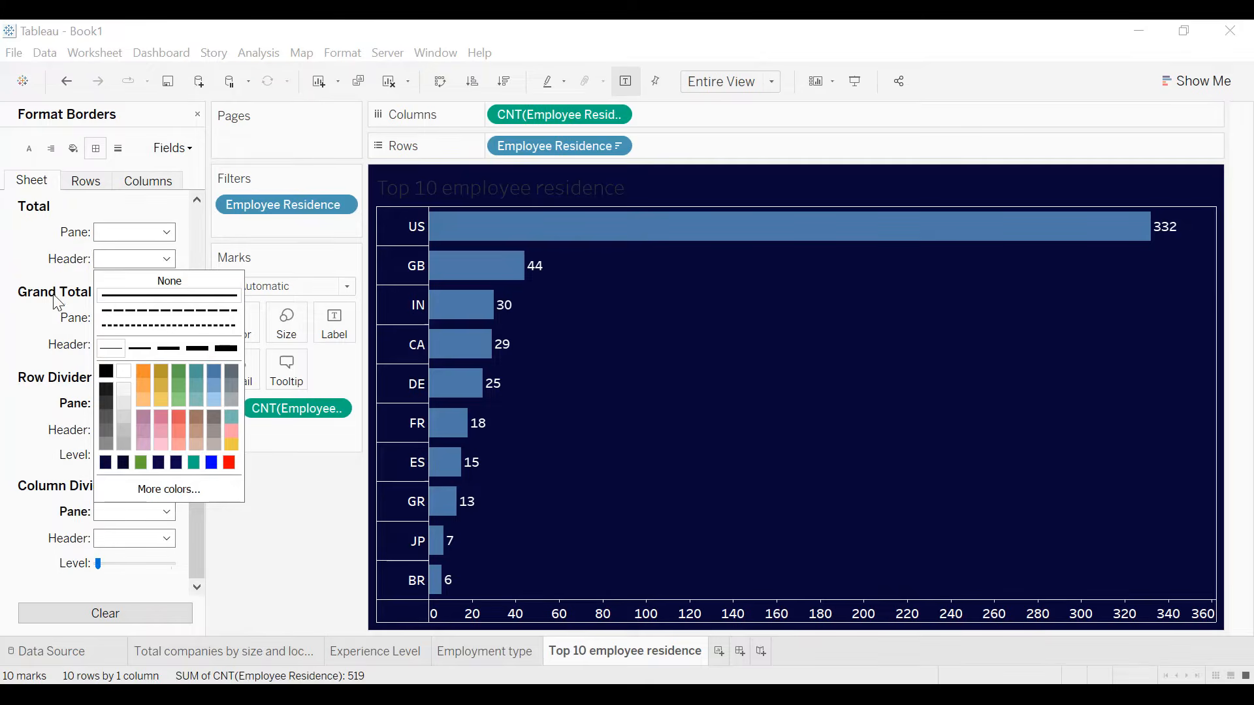
pyautogui.click(36, 292)
# - Change the colour of the bars to light blue
pyautogui.click(239, 321)
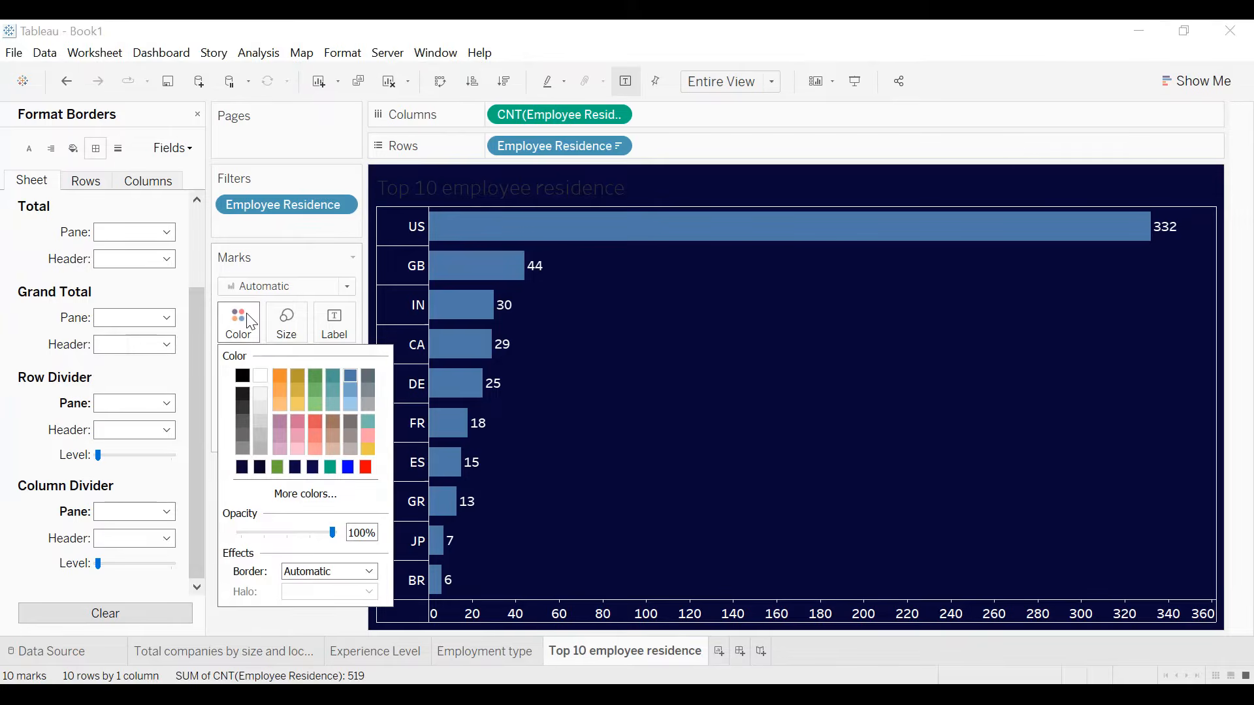
pyautogui.click(348, 401)
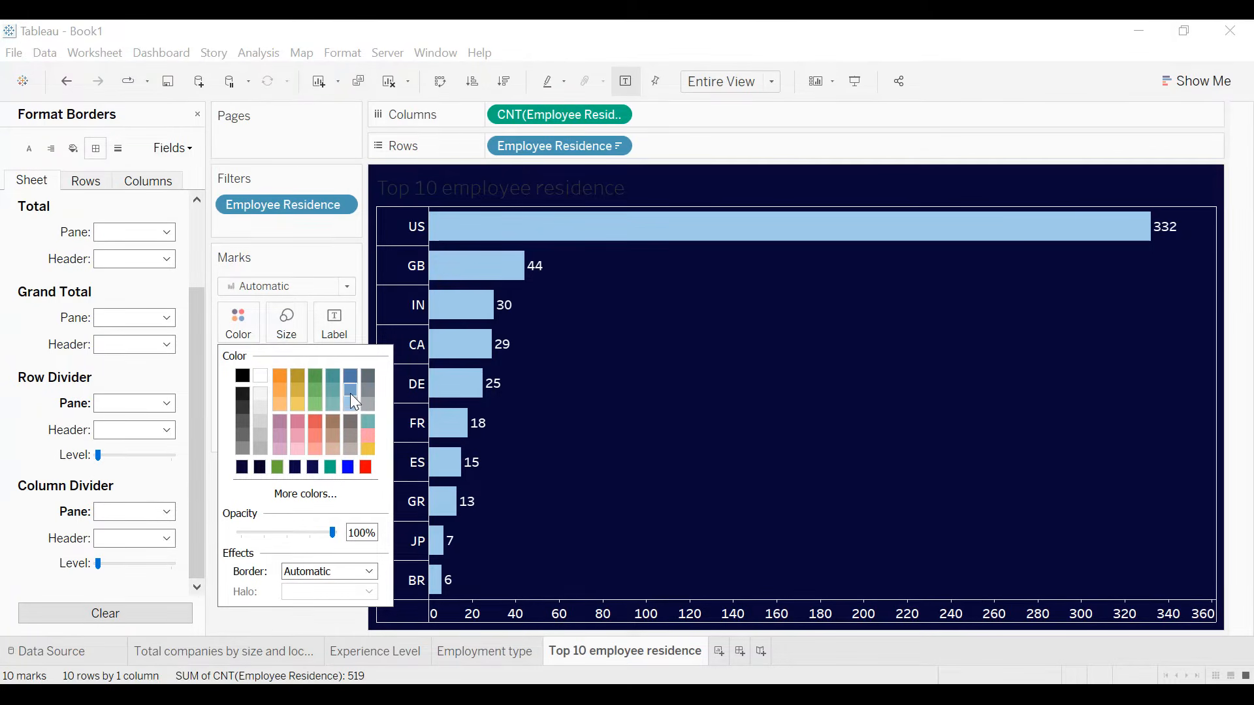
pyautogui.click(350, 393)
pyautogui.click(352, 401)
pyautogui.click(674, 428)
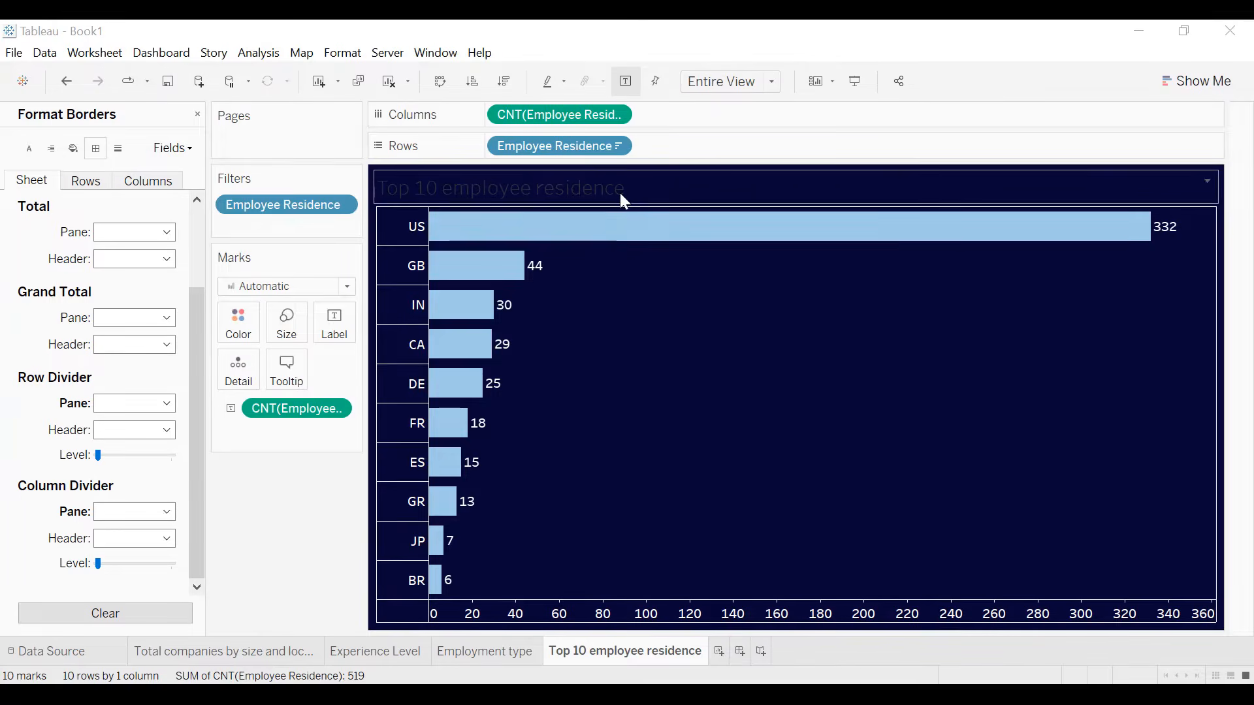
# - Format the chart title as centred, white, bold text
pyautogui.doubleClick(620, 193)
pyautogui.hotkey('ctrl', 'a')
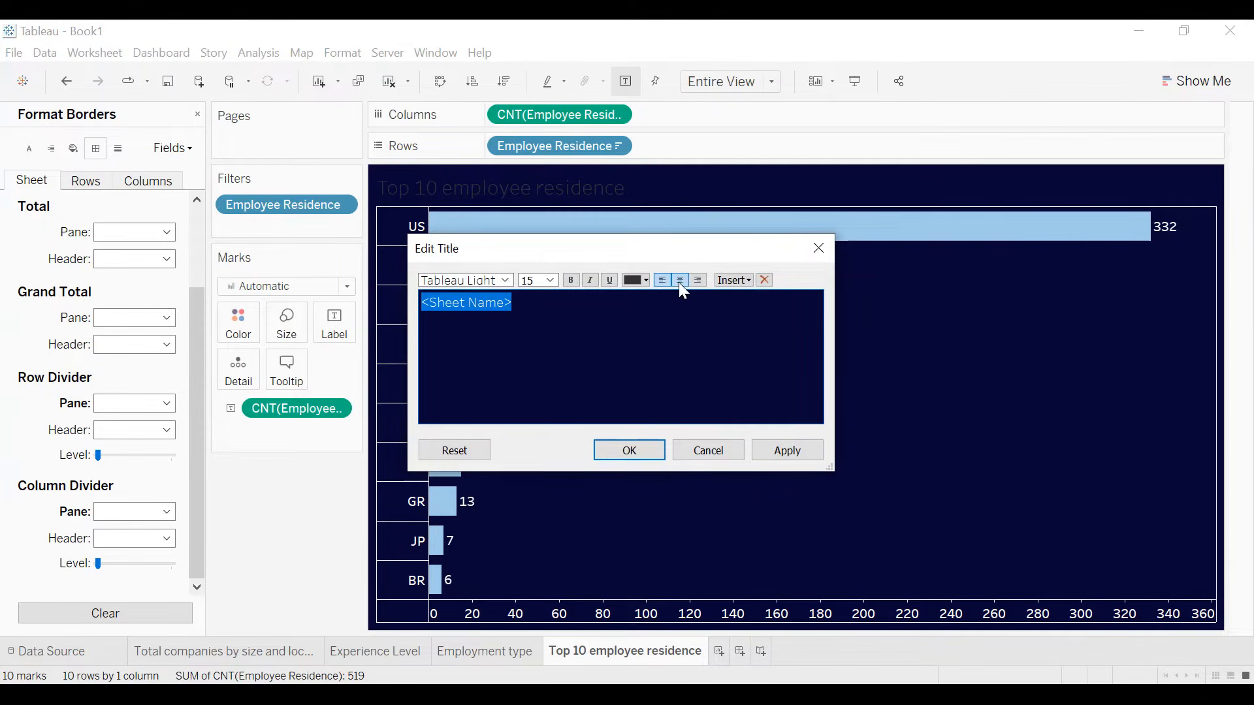
pyautogui.click(679, 280)
pyautogui.click(645, 280)
pyautogui.click(630, 295)
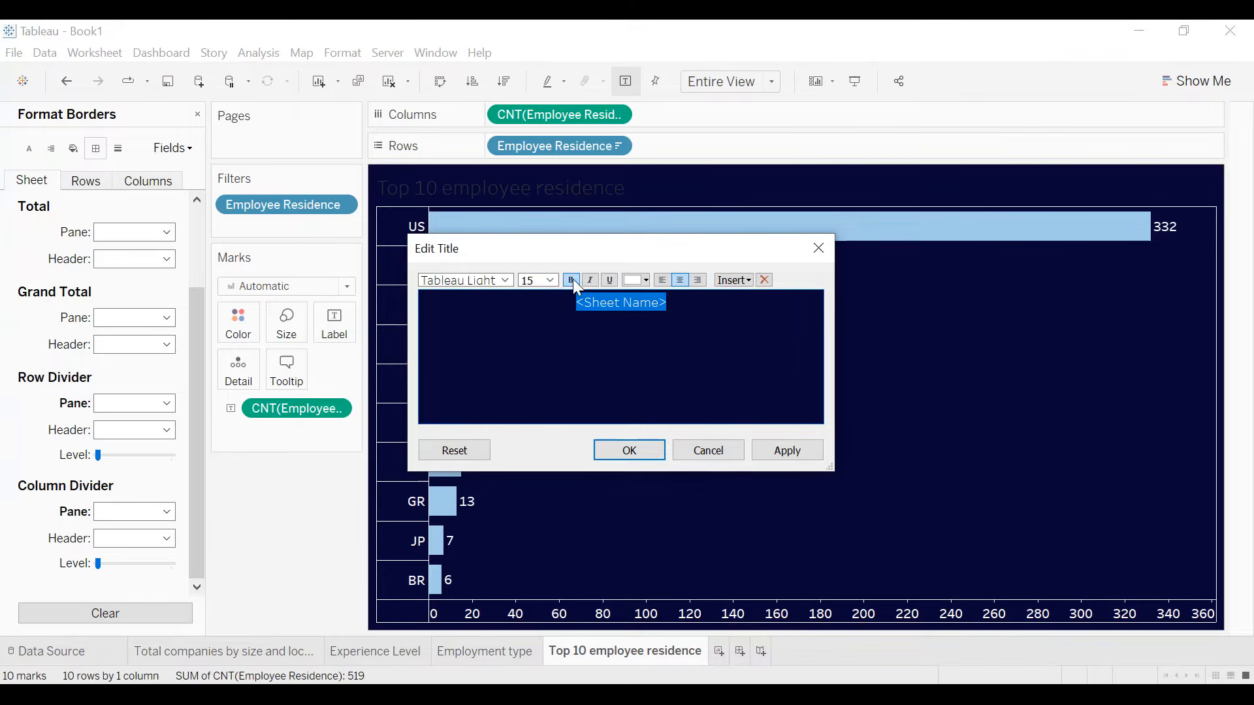
pyautogui.click(788, 455)
pyautogui.click(656, 449)
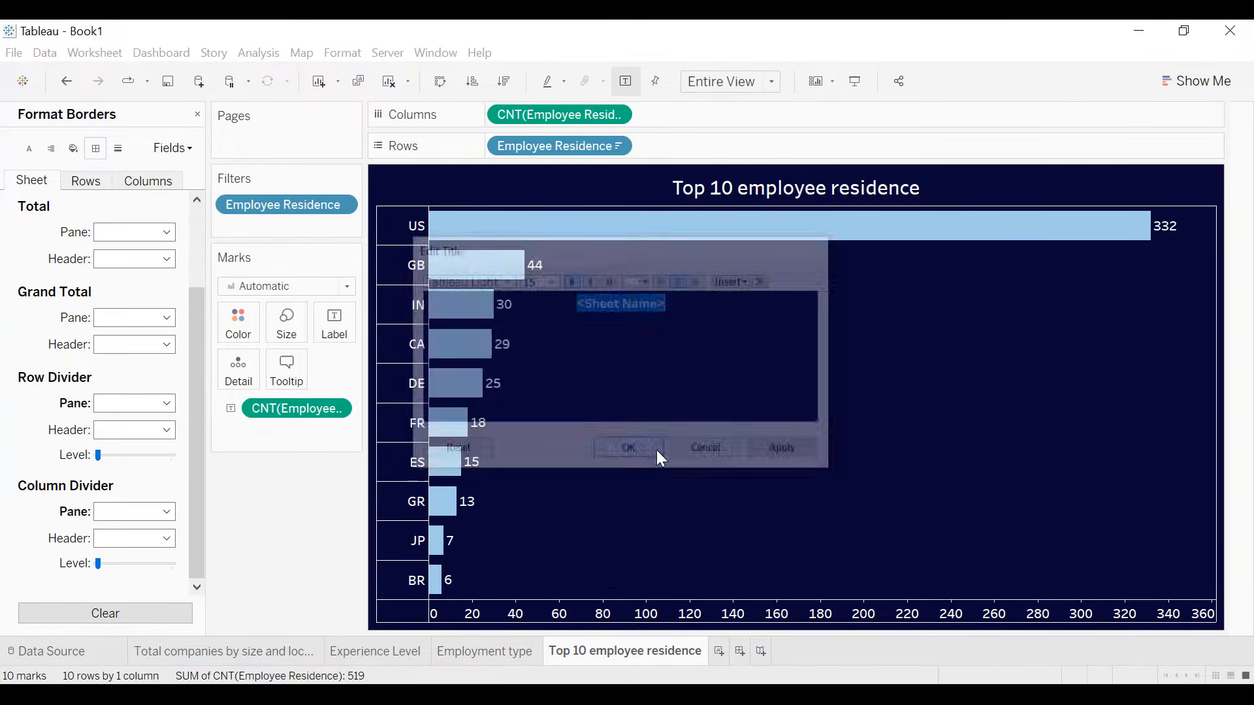
# - Add a border of the thinnest line weight around the chart title
pyautogui.rightClick(736, 191)
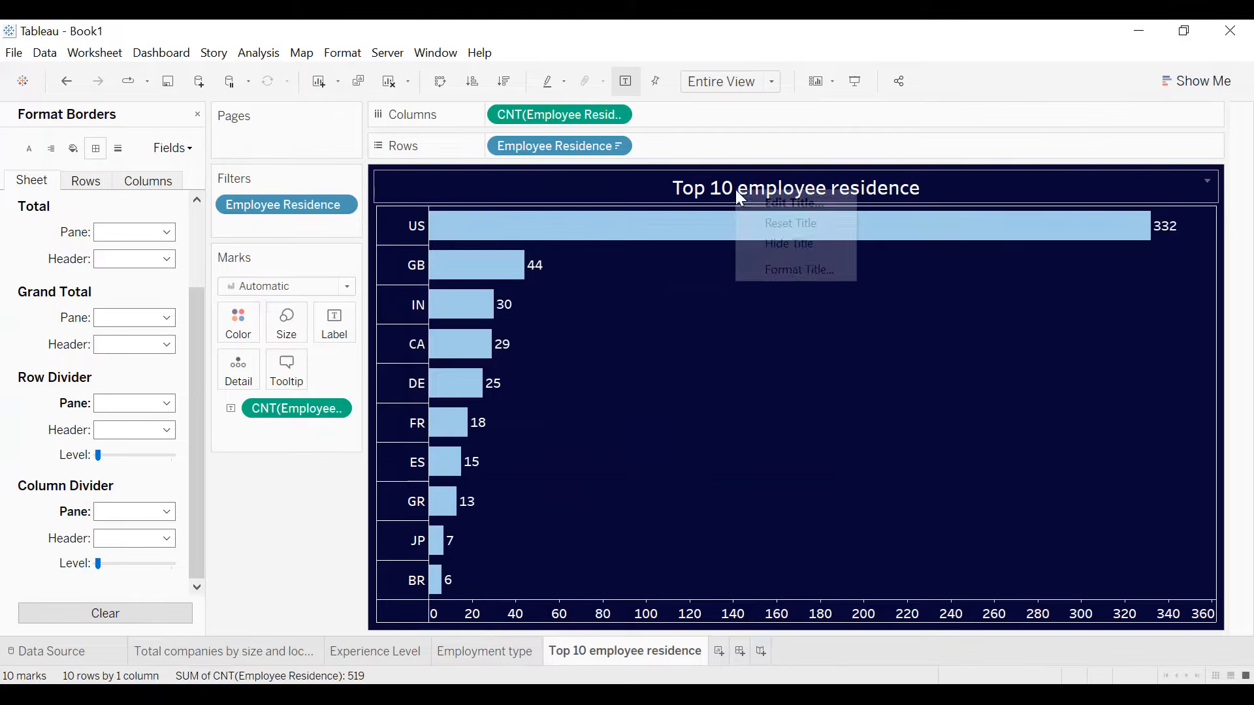
pyautogui.click(786, 270)
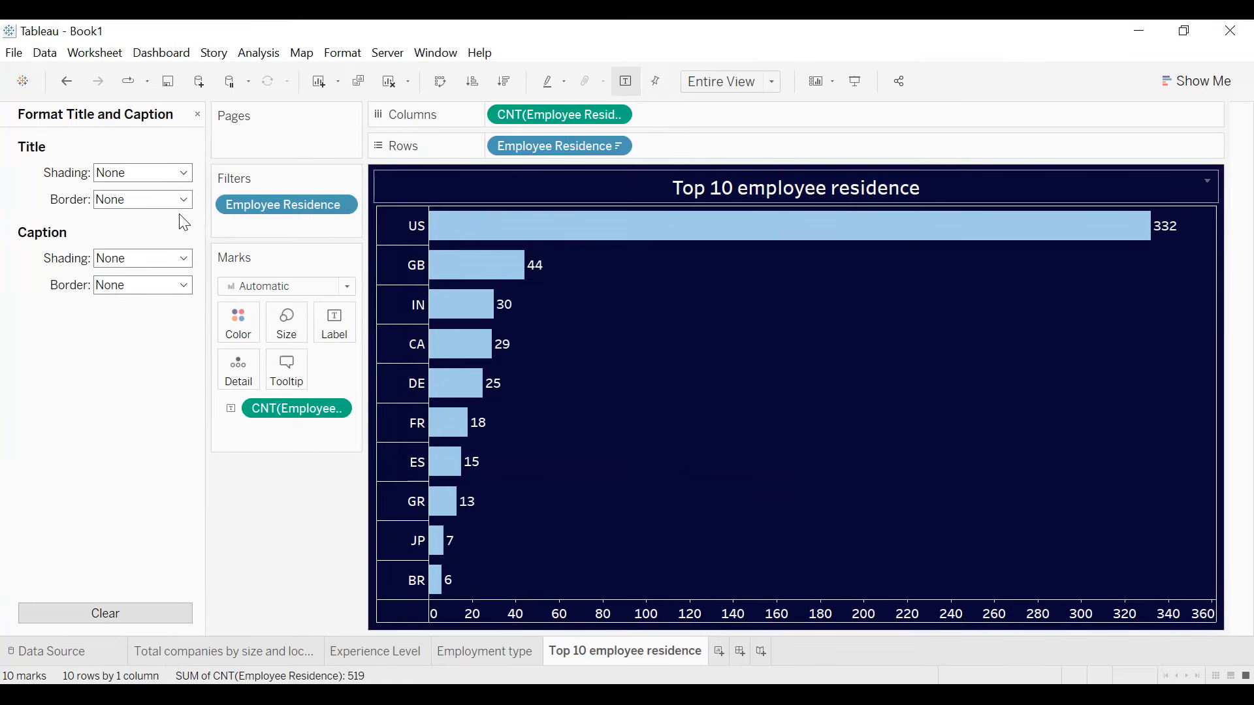
pyautogui.click(148, 201)
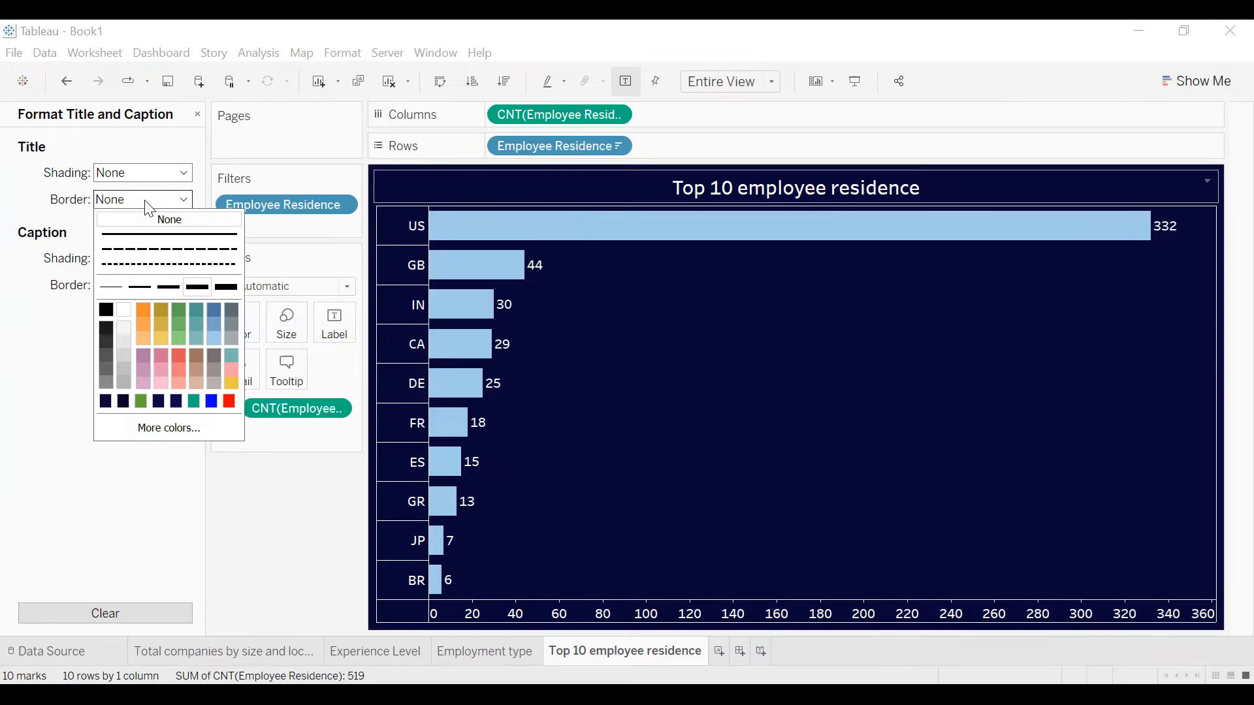
pyautogui.click(111, 285)
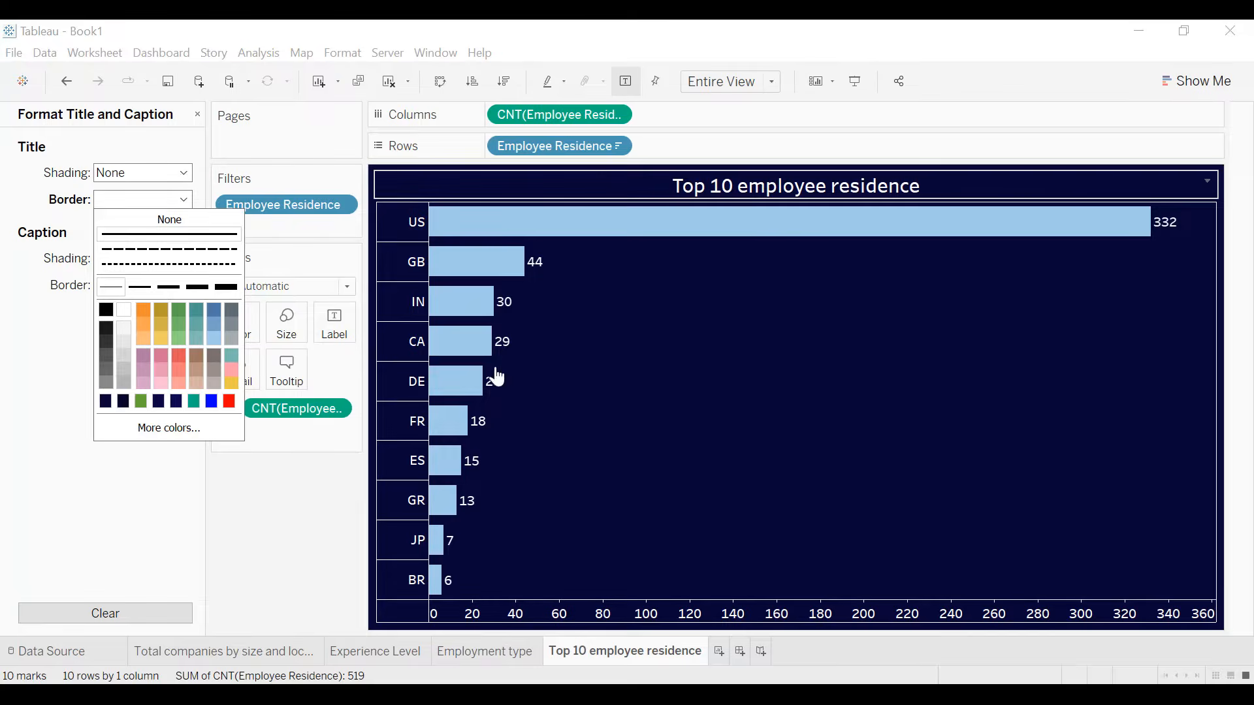
pyautogui.click(636, 368)
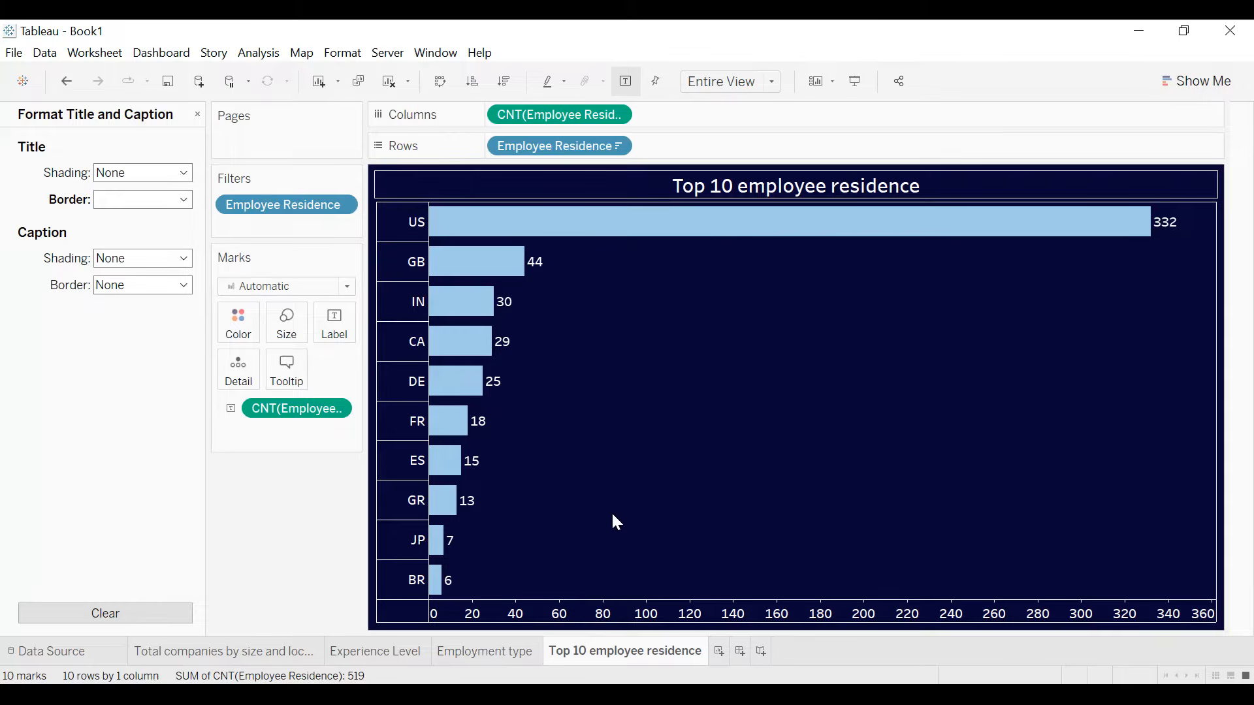
# - Create a new worksheet with Experience Level and Employment Type as rows and Salary In Usd as the text
pyautogui.click(719, 651)
pyautogui.moveTo(75, 306); pyautogui.dragTo(571, 149)
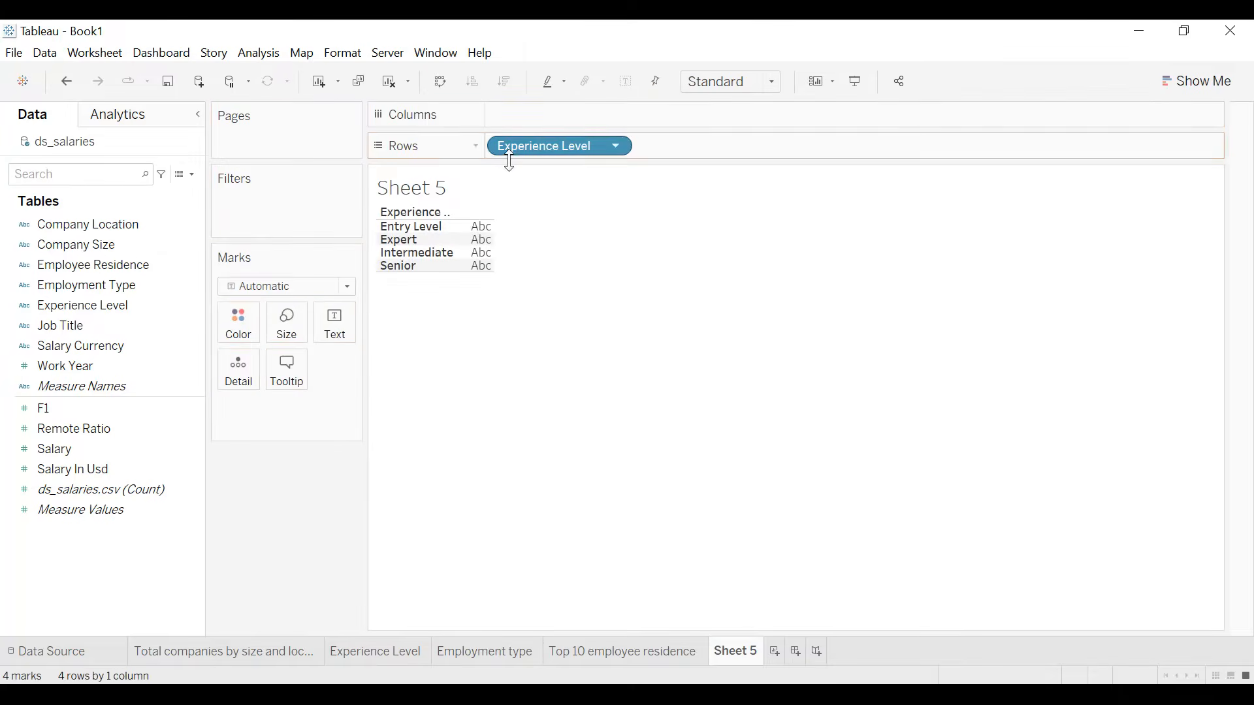
pyautogui.moveTo(120, 286); pyautogui.dragTo(735, 145)
pyautogui.moveTo(95, 469); pyautogui.dragTo(341, 341)
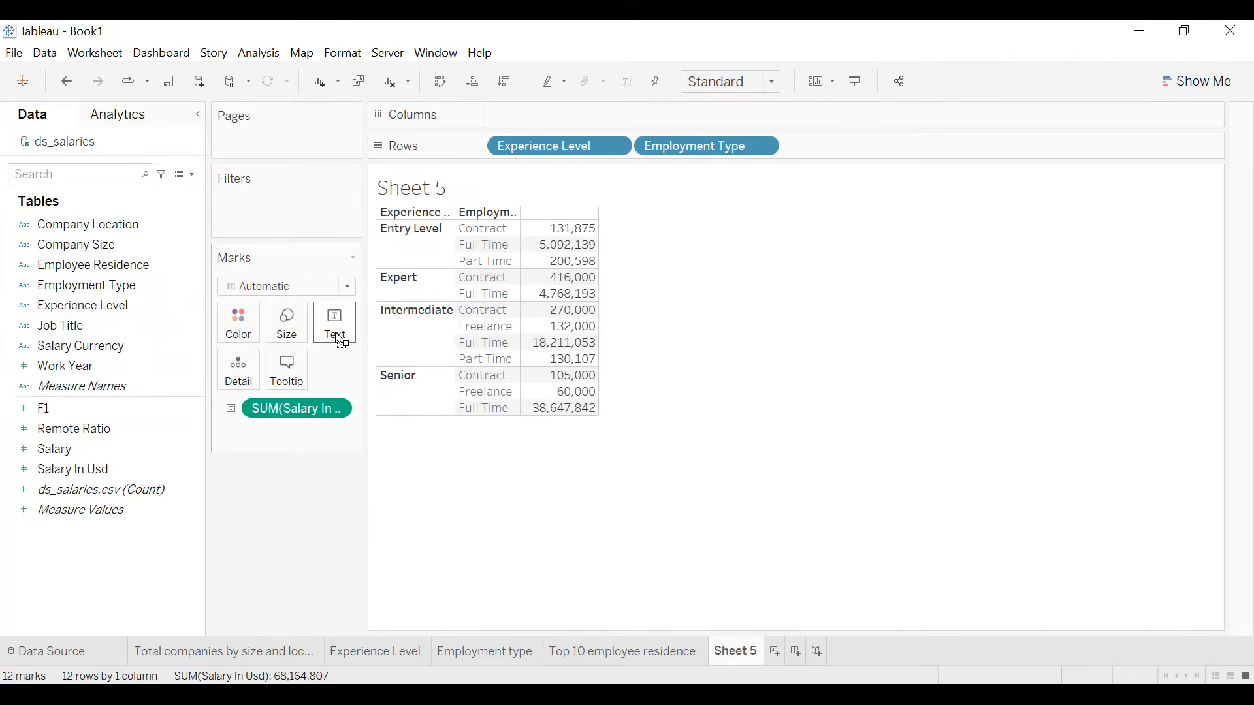
# - Change the aggregation of Salary In Usd from sum to average
pyautogui.click(337, 409)
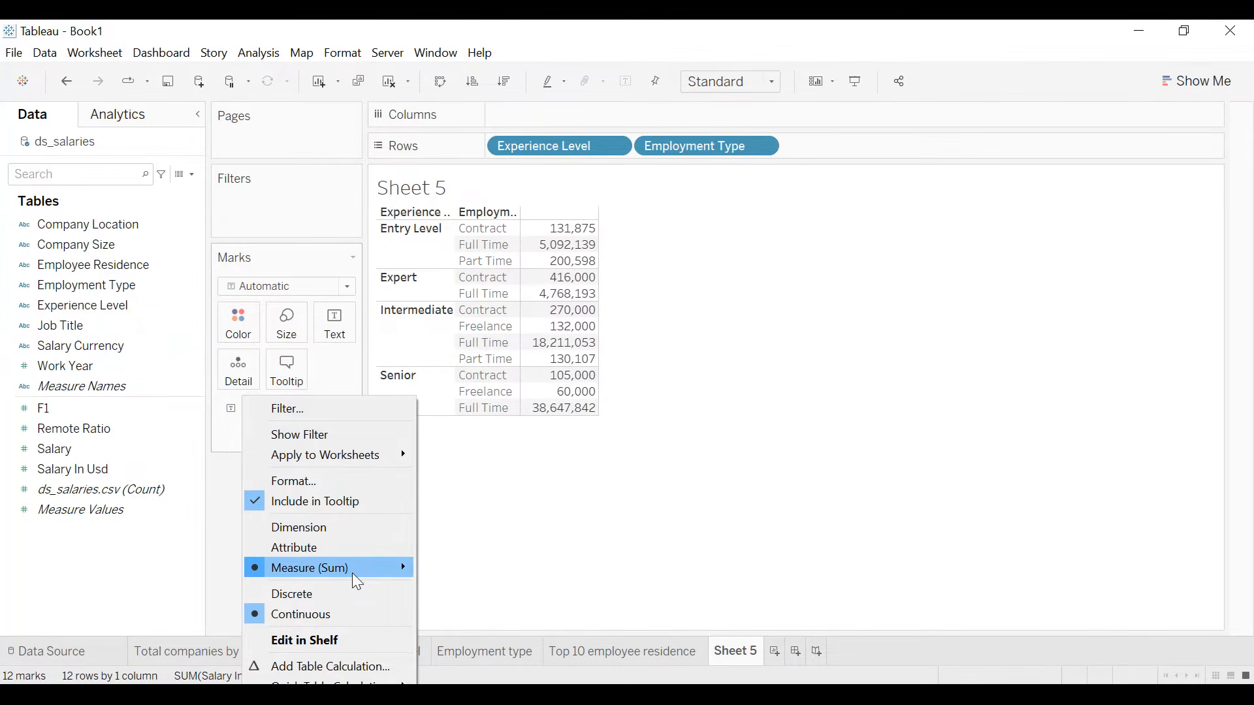
pyautogui.moveTo(353, 574)
pyautogui.click(469, 503)
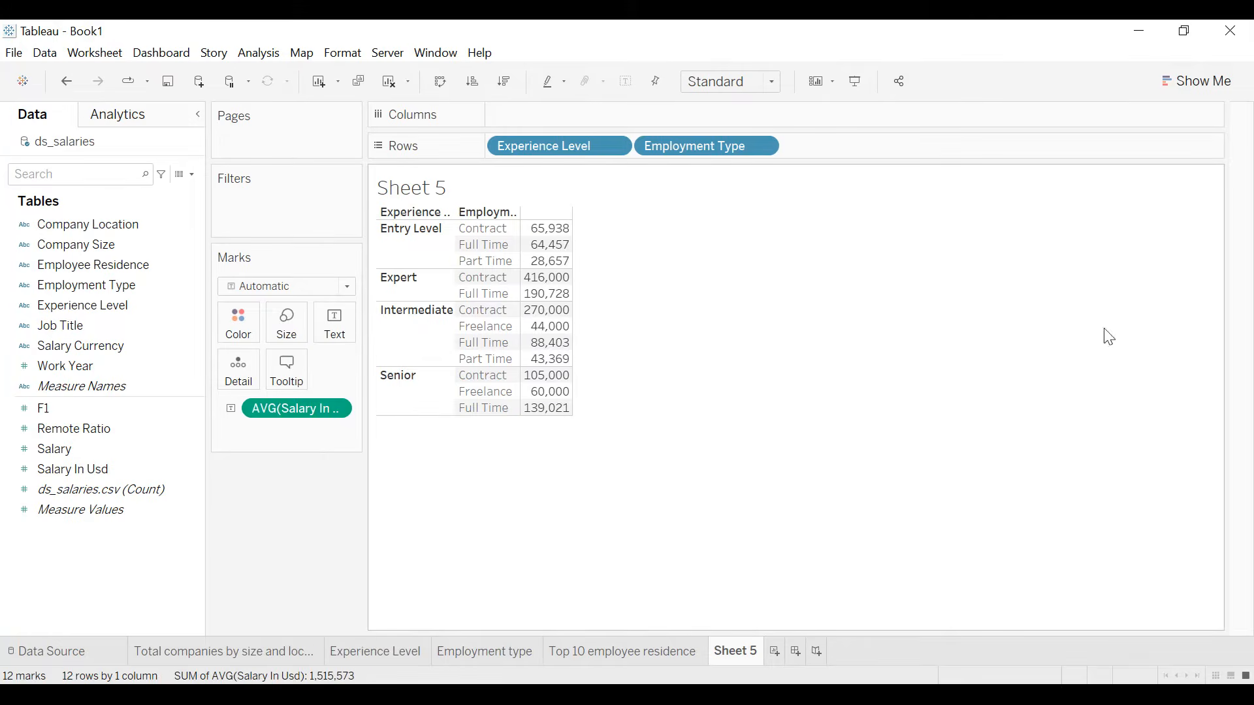
# - Display the average salaries as side-by-side circles and fit the chart to Entire View
pyautogui.click(1200, 88)
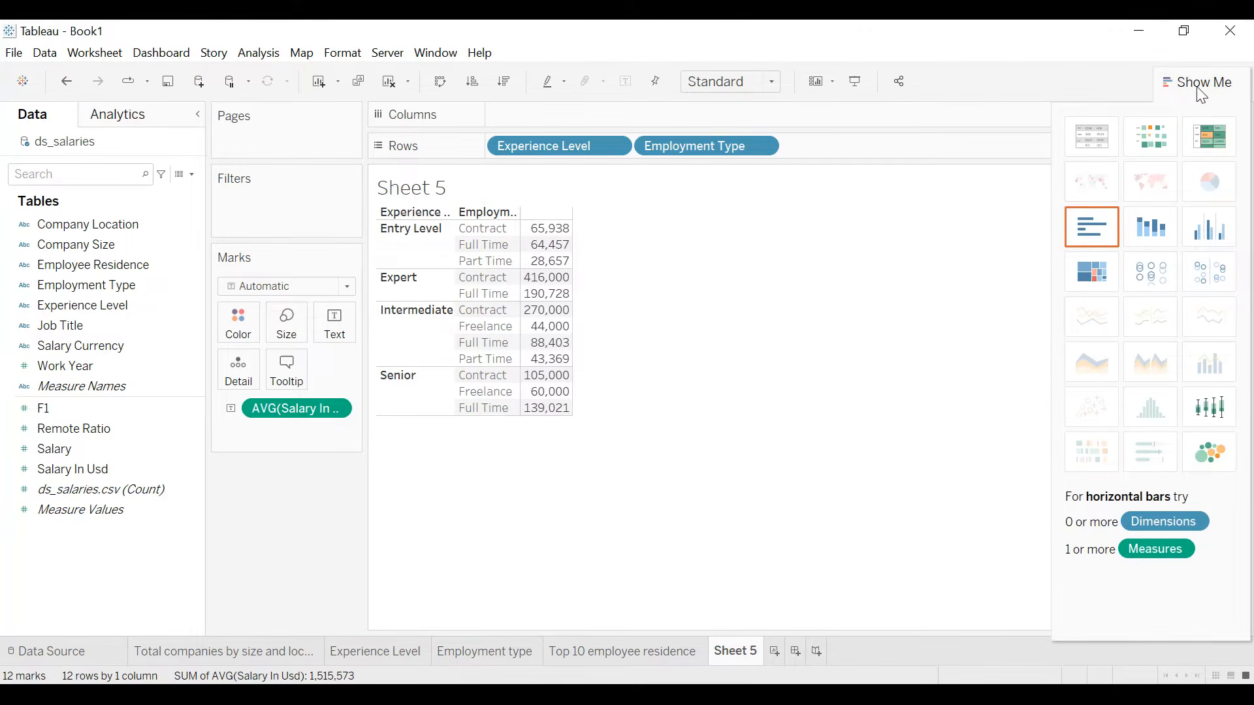
pyautogui.click(1213, 272)
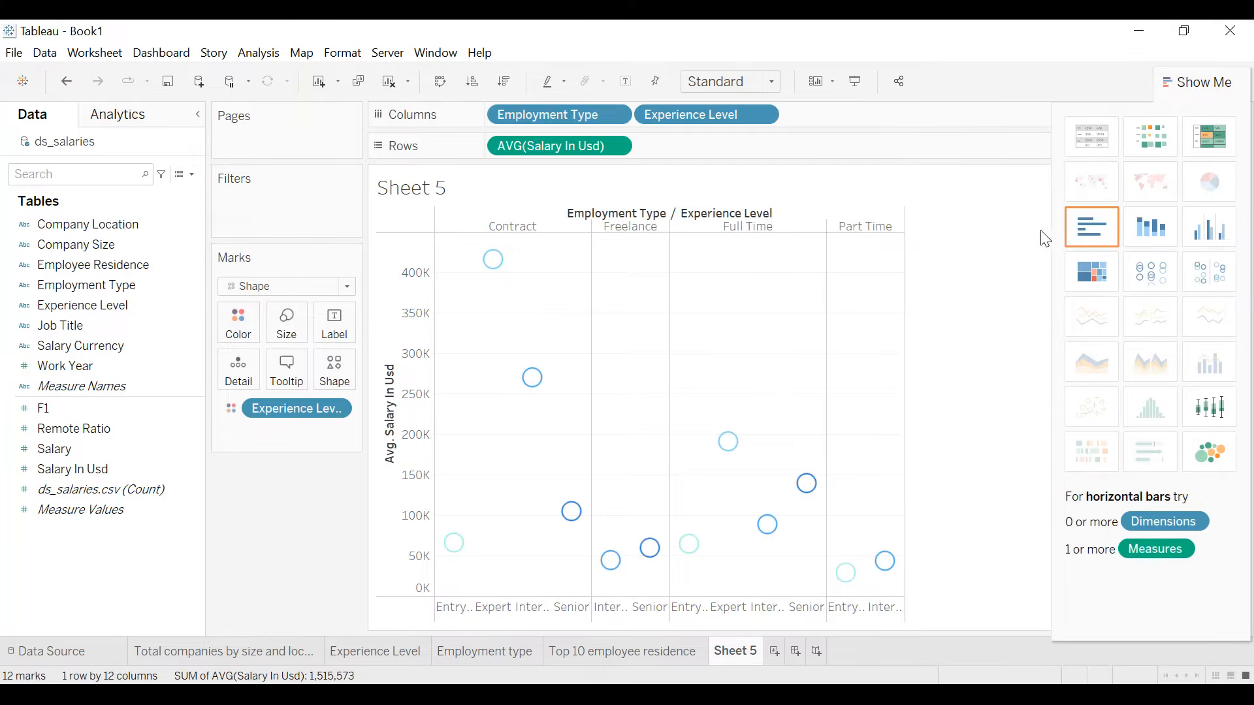
pyautogui.moveTo(1175, 79); pyautogui.dragTo(1201, 117)
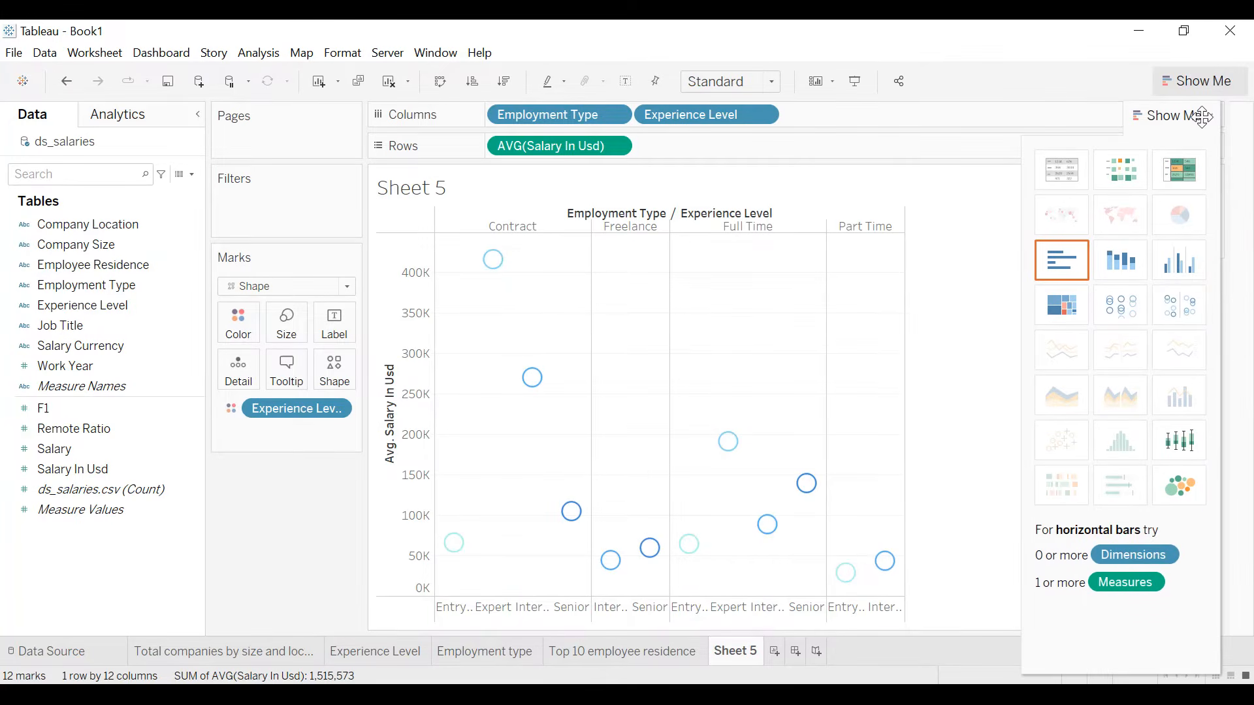
pyautogui.click(1210, 116)
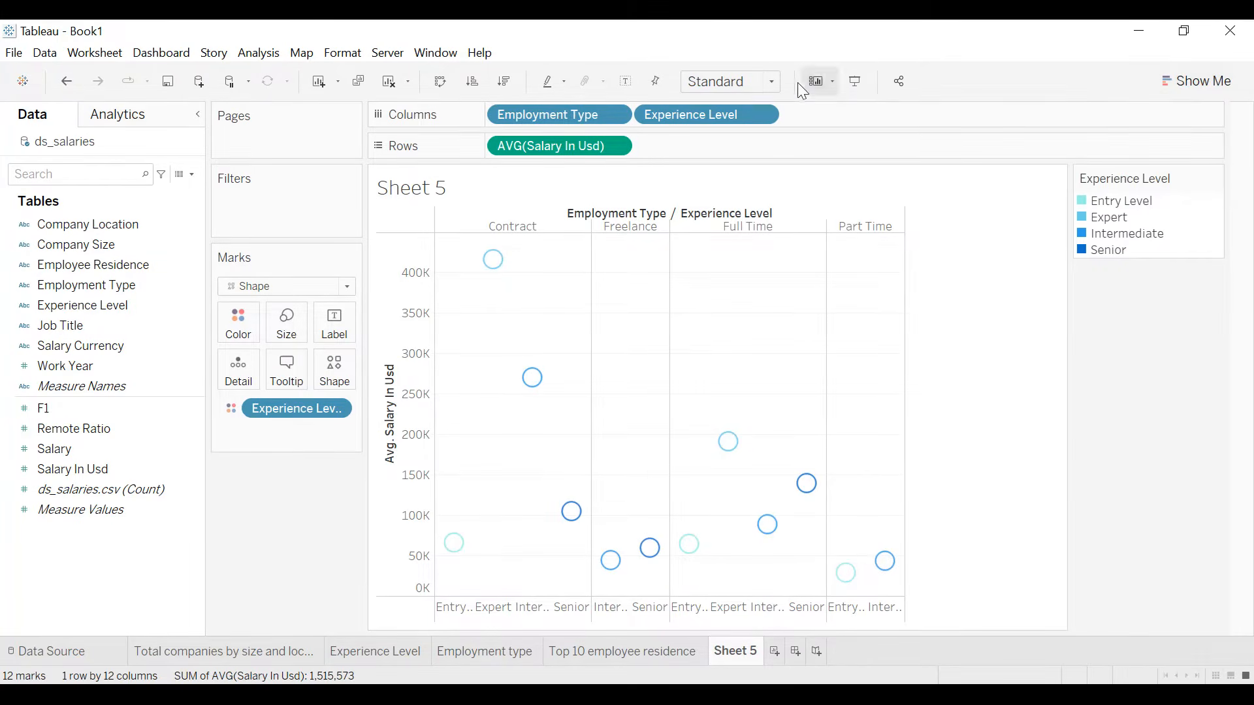
pyautogui.click(764, 81)
pyautogui.click(751, 153)
# - Hide the Experience Level colour legend and the field labels for columns
pyautogui.click(1215, 178)
pyautogui.click(1122, 332)
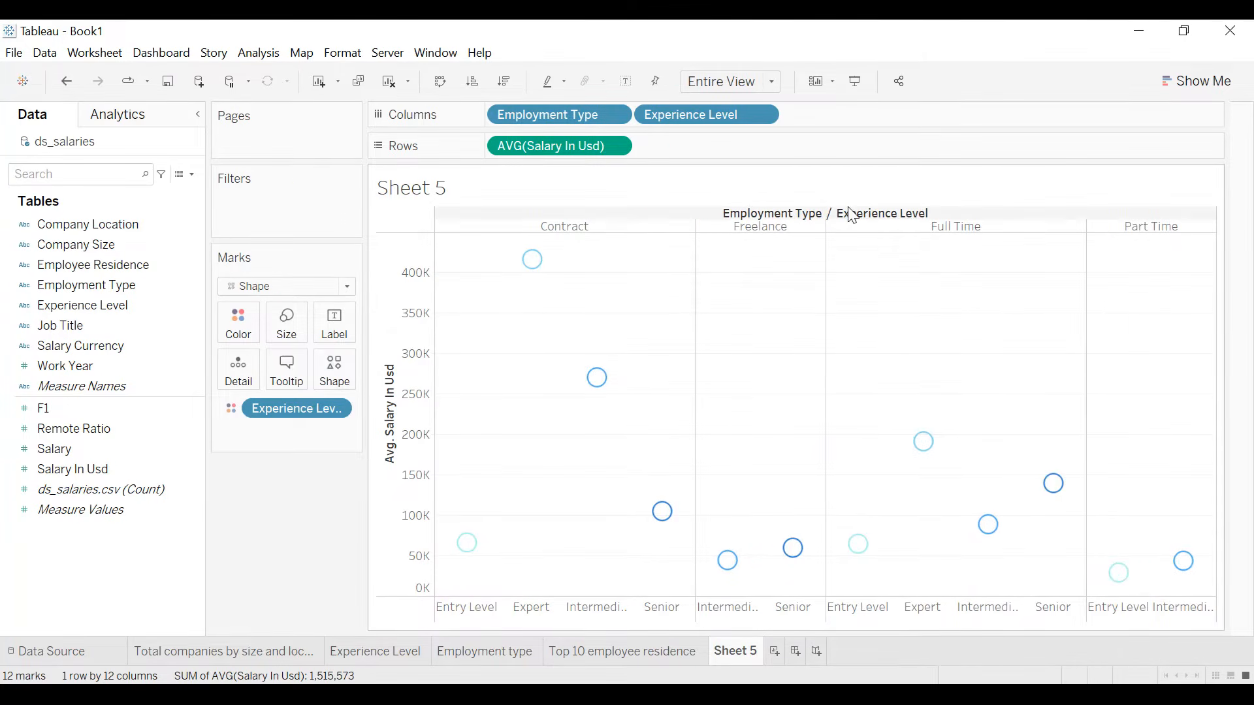
pyautogui.rightClick(851, 210)
pyautogui.click(912, 288)
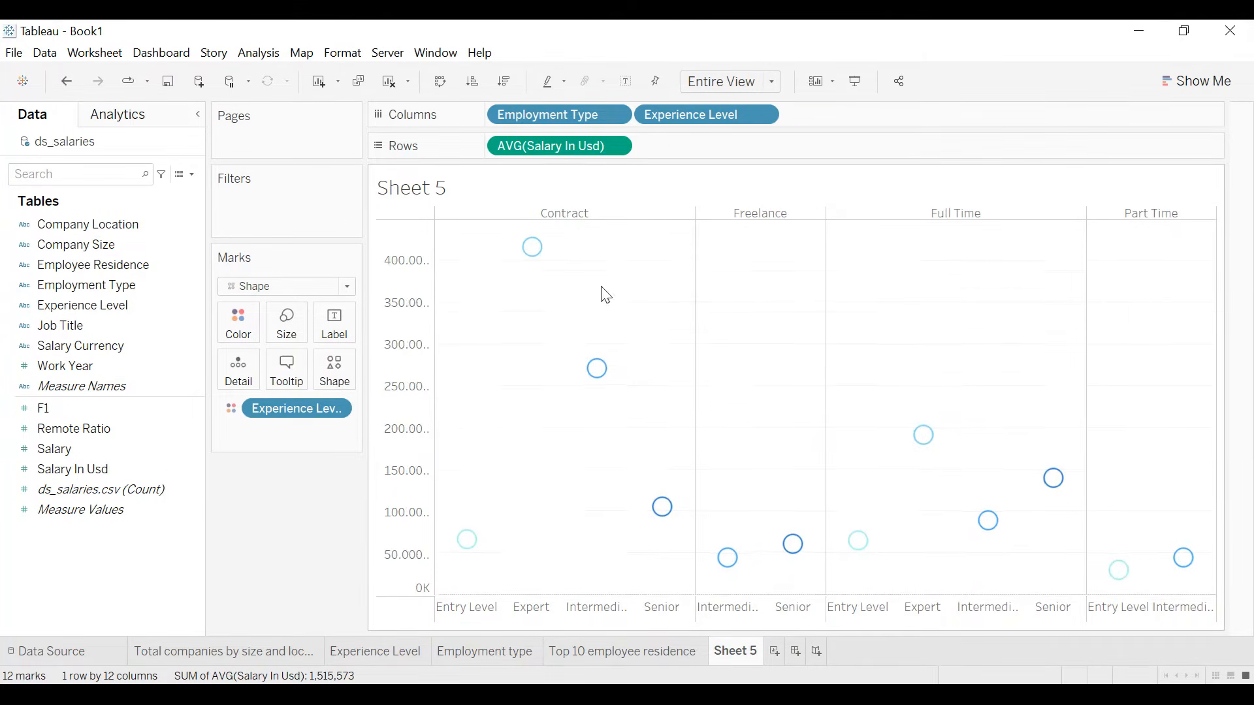
# - Remove the title from the average salary axis
pyautogui.doubleClick(395, 382)
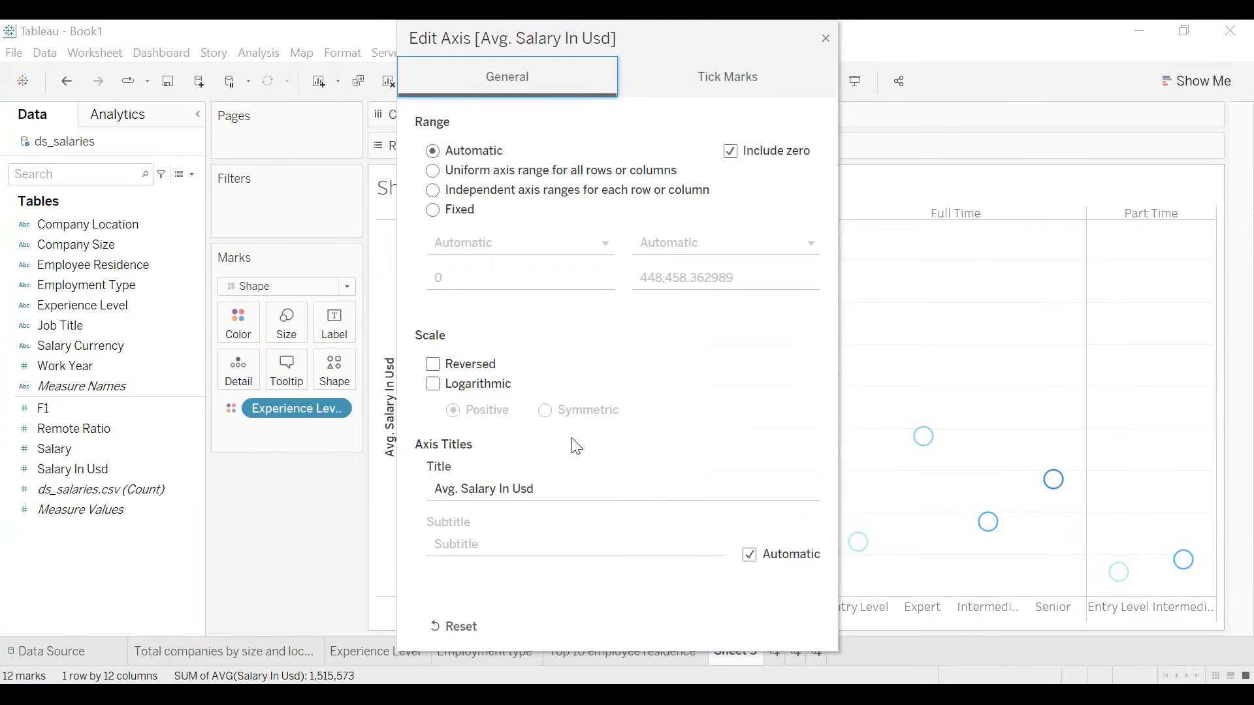
pyautogui.press('BackSpace')
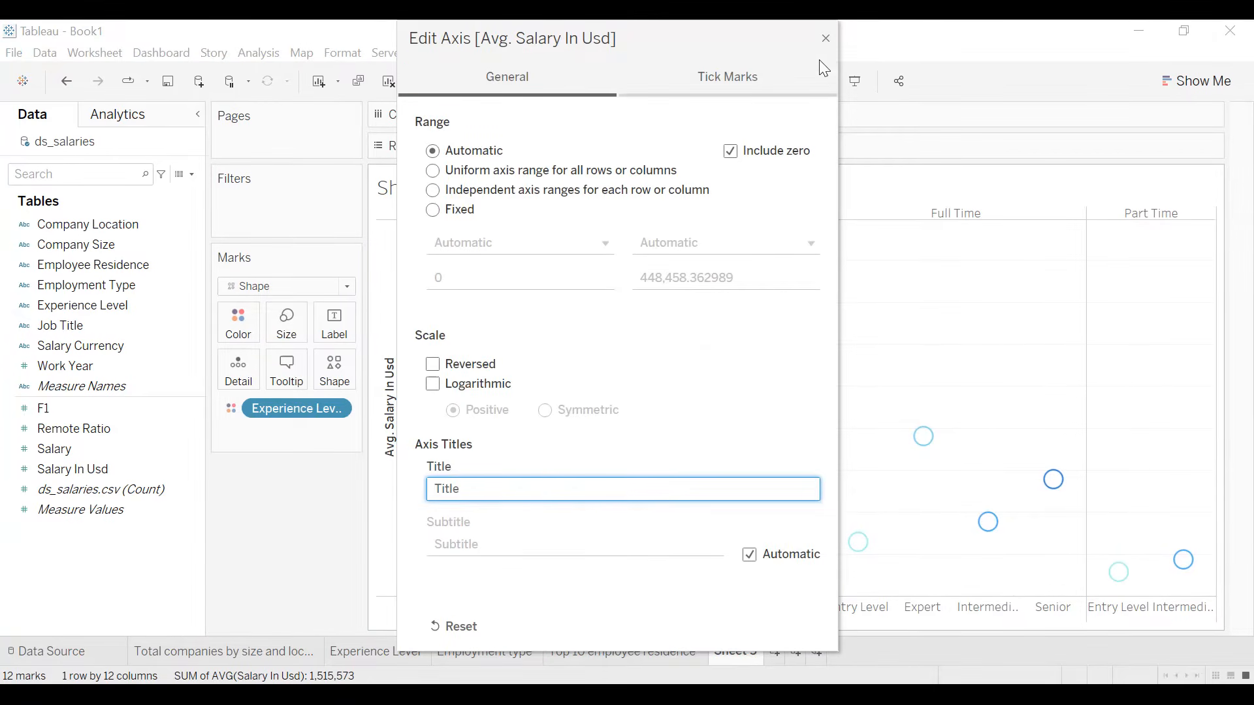
pyautogui.click(824, 39)
# - Assign the Blue color palette to the Experience Level marks
pyautogui.click(239, 323)
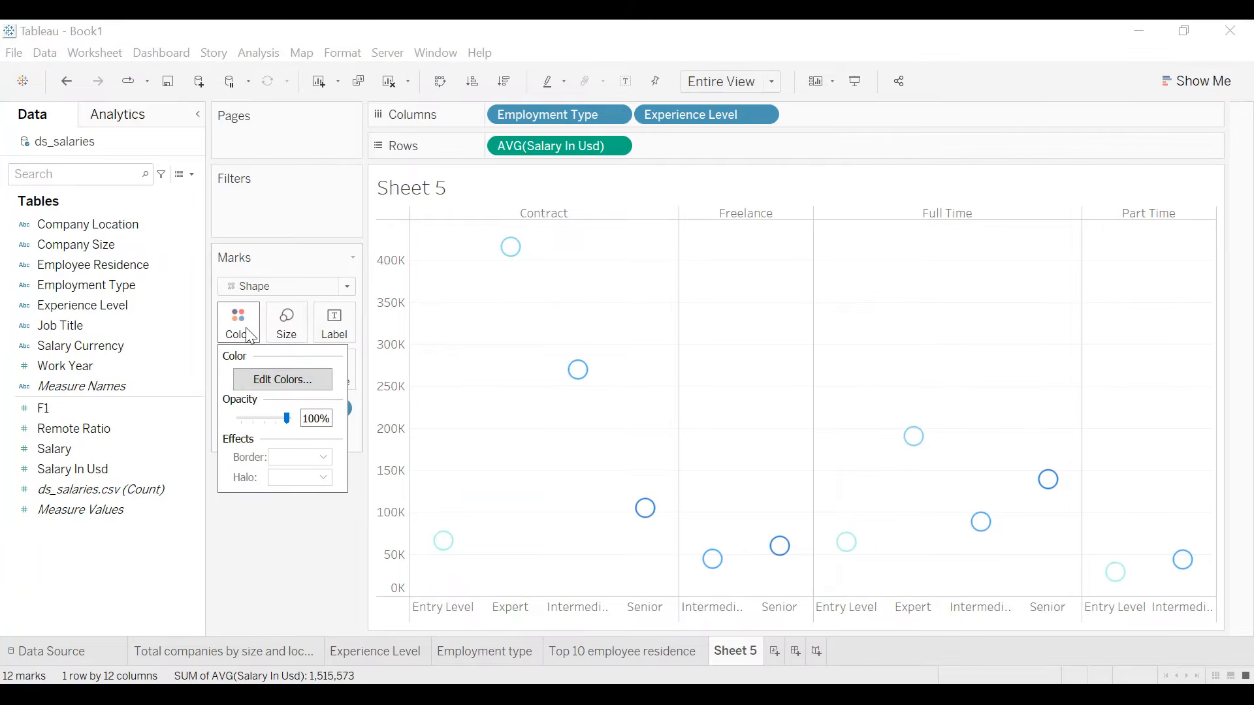
pyautogui.click(264, 380)
pyautogui.click(724, 264)
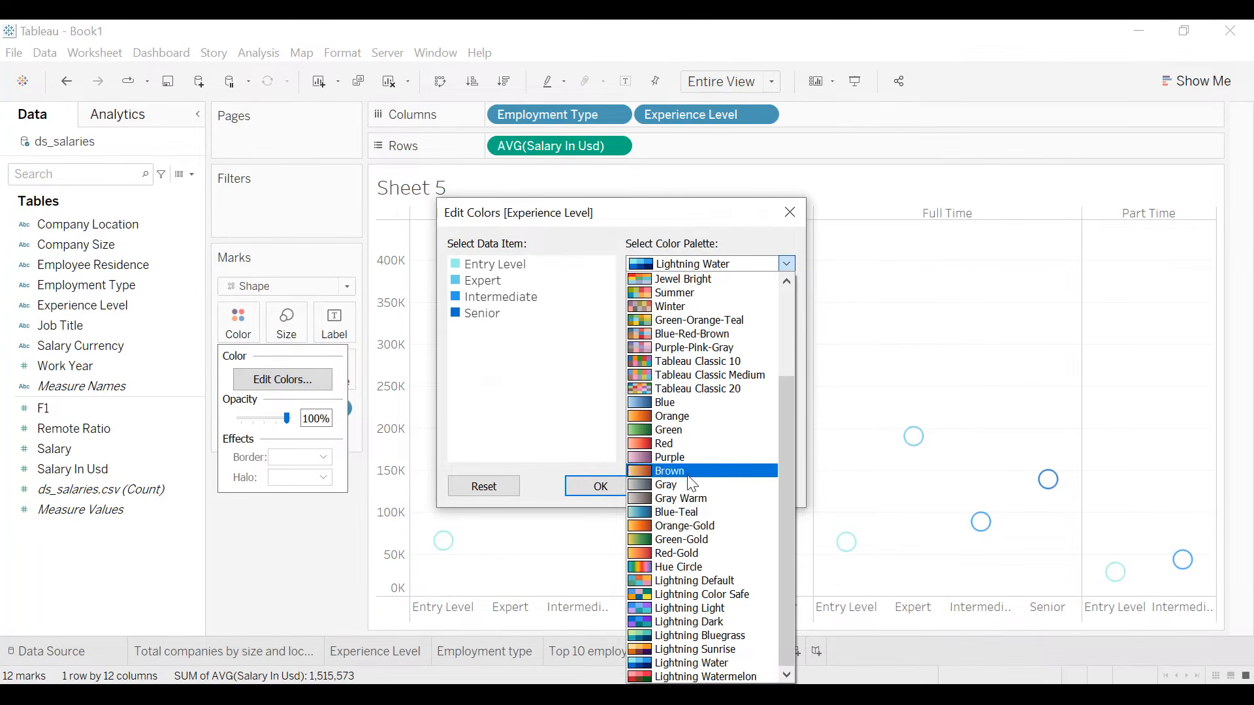
pyautogui.click(693, 404)
pyautogui.click(735, 457)
pyautogui.click(739, 484)
pyautogui.click(600, 487)
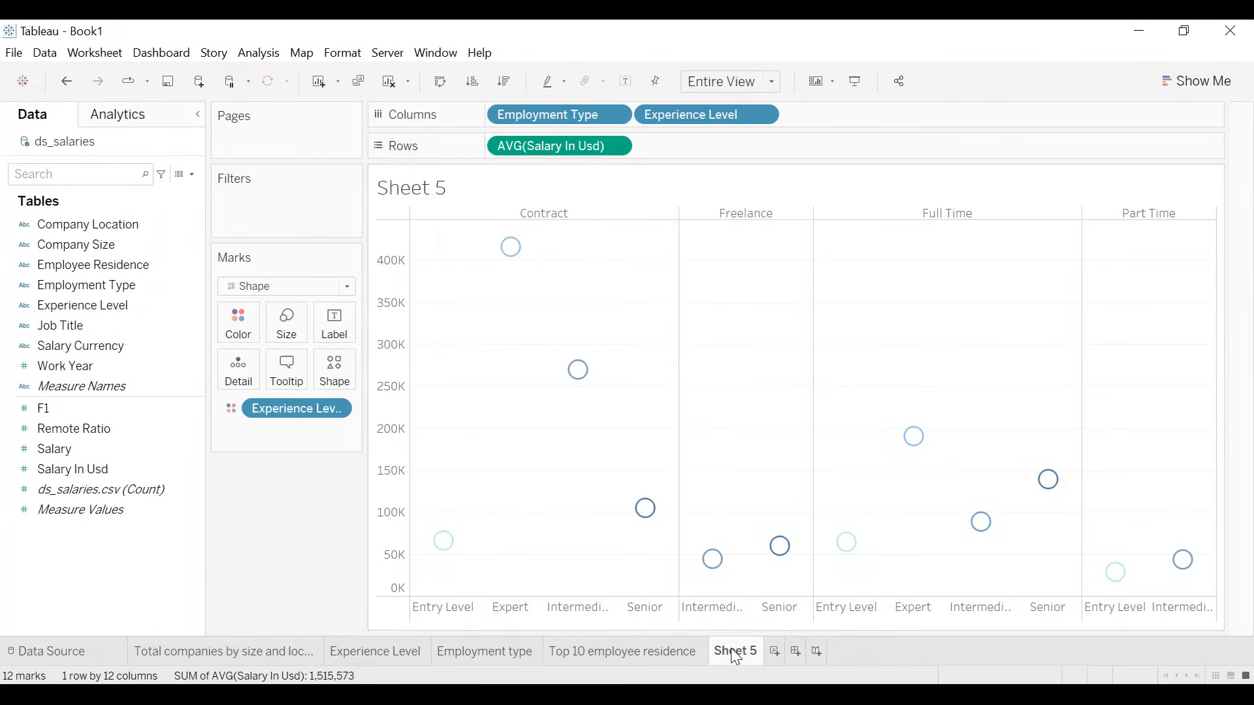
# - Rename the worksheet as "Average salary in USD by experience level and employment type"
pyautogui.write('Average salar')
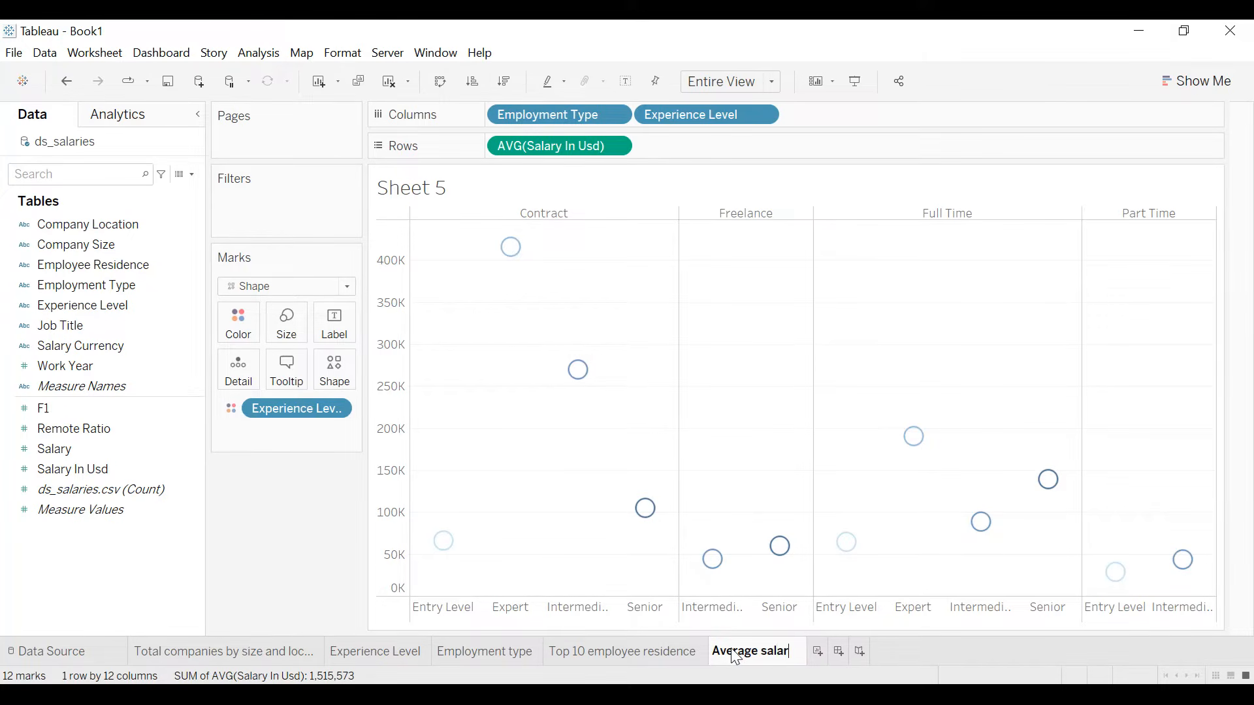
pyautogui.write('y in USD')
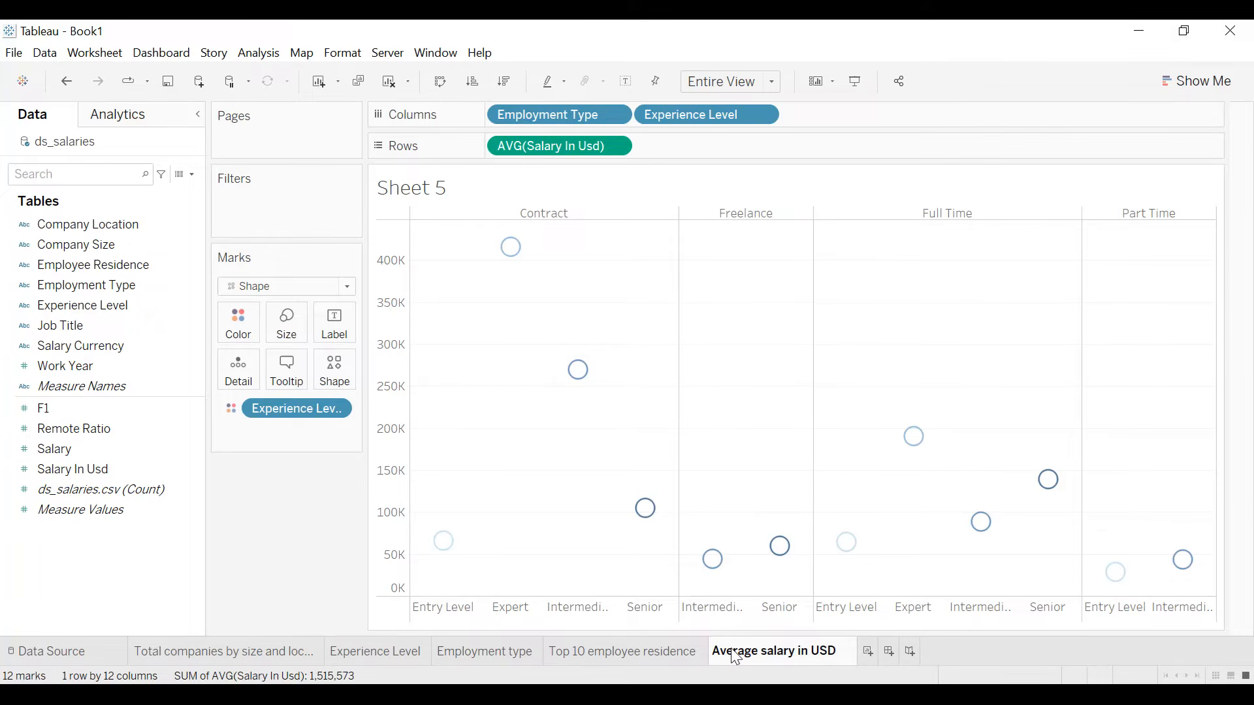
pyautogui.write(' by exper')
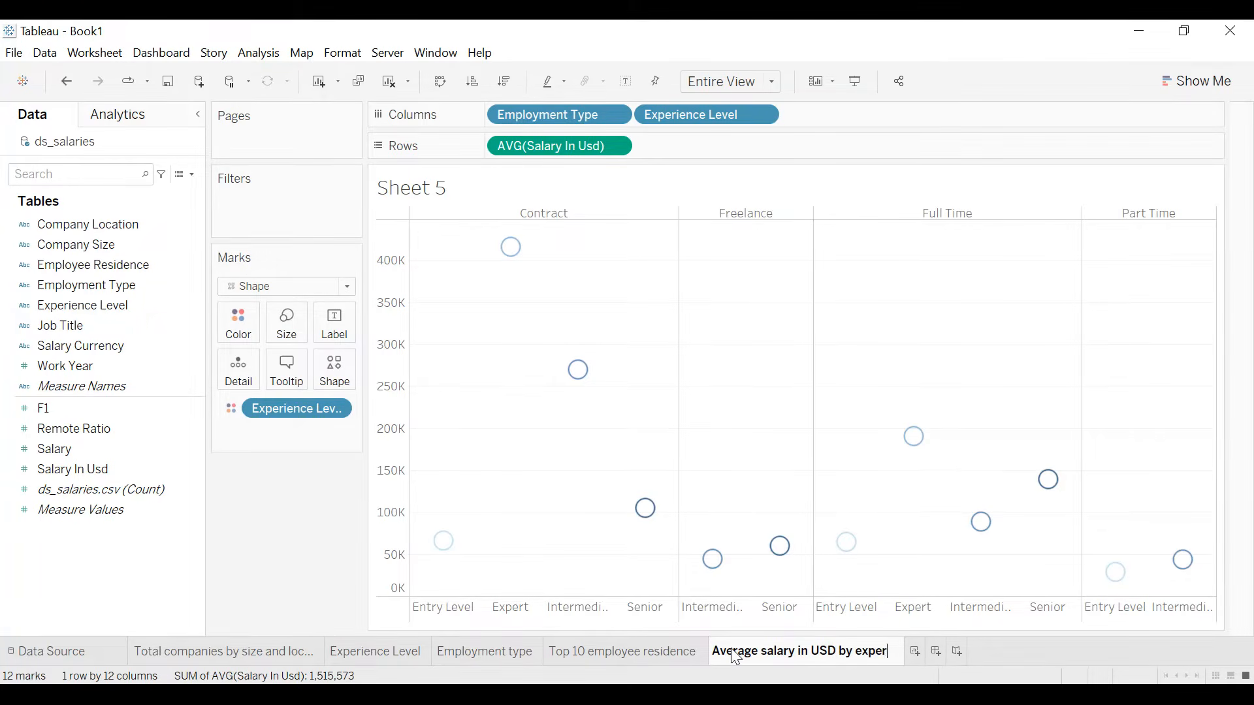
pyautogui.write('ience level and')
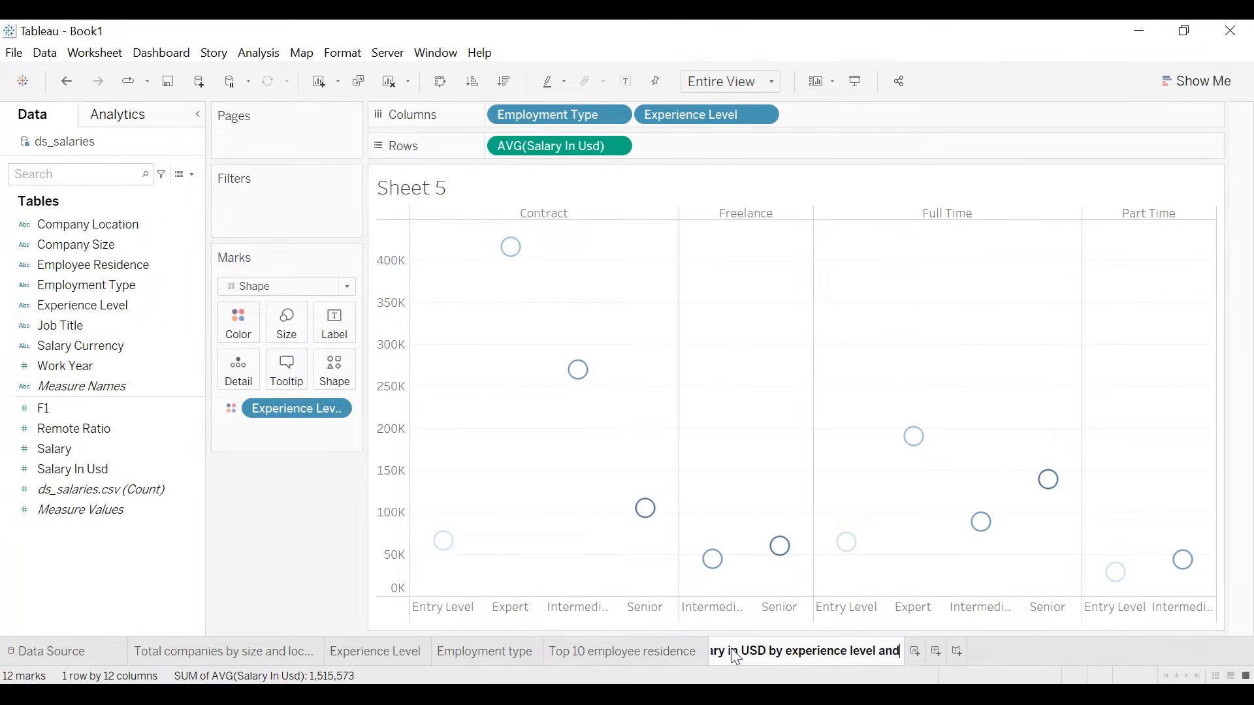
pyautogui.write(' employment type')
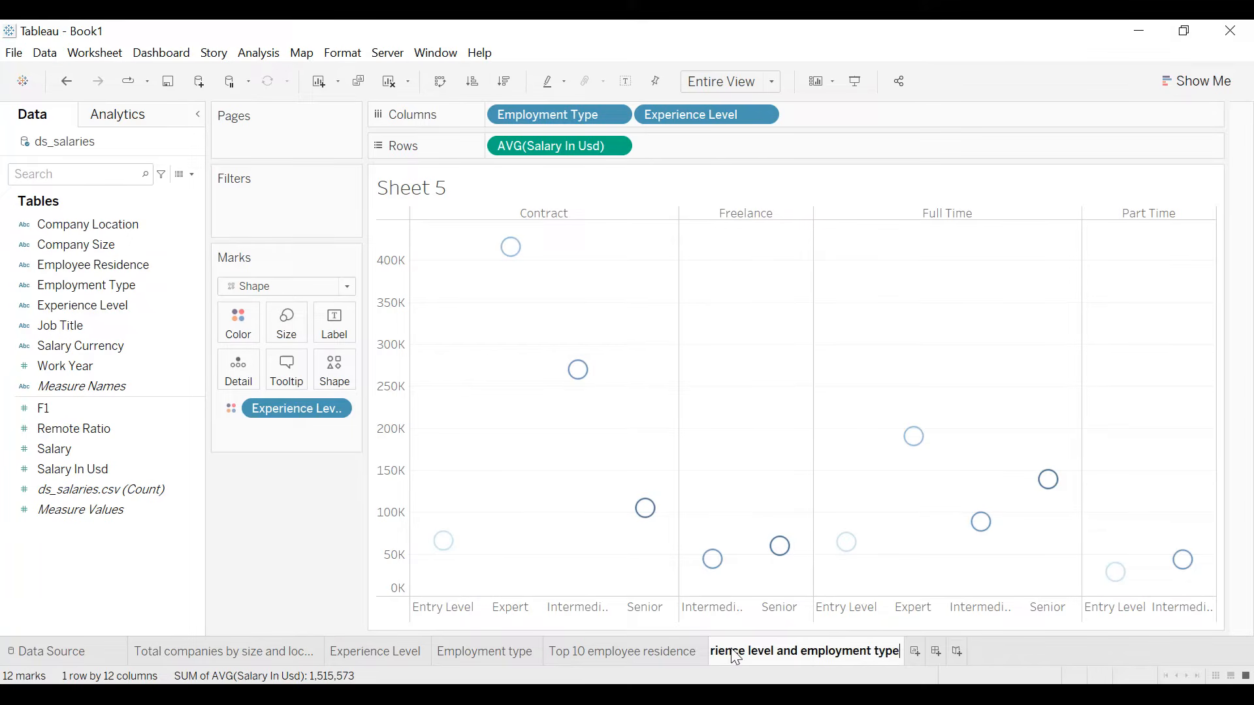
pyautogui.press('Return')
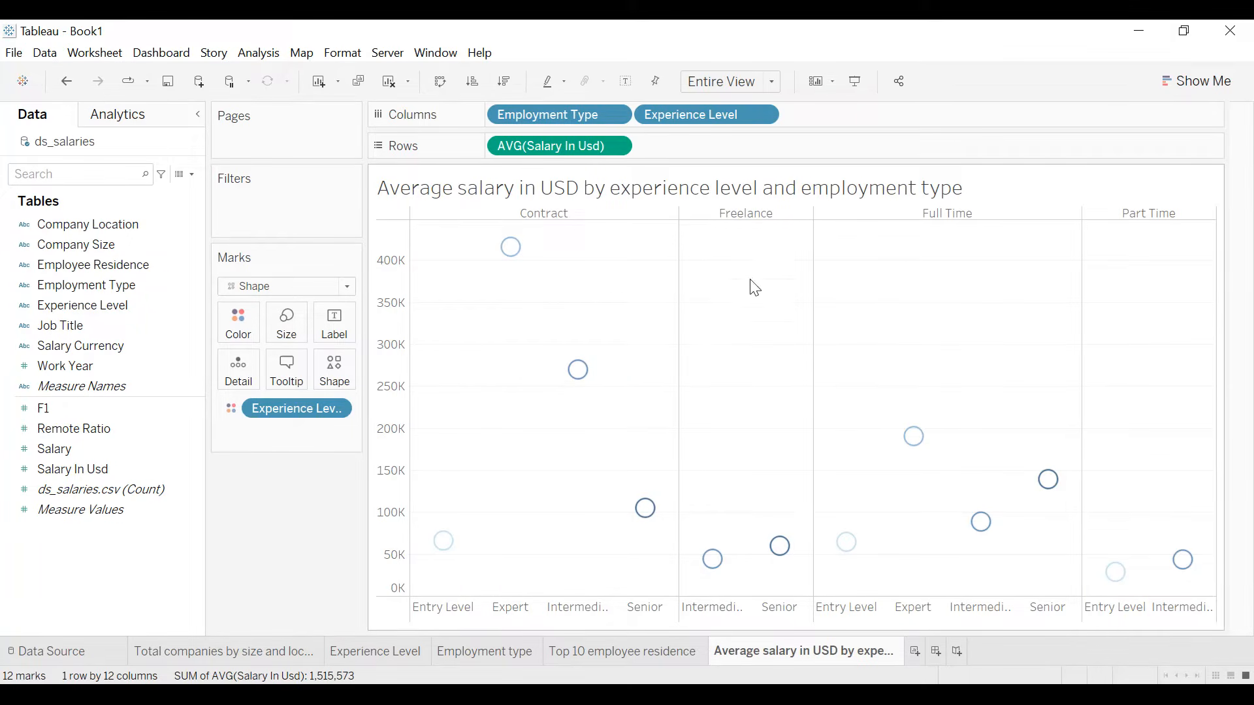
# - Shade the worksheet background with the recently used dark navy color
pyautogui.click(344, 53)
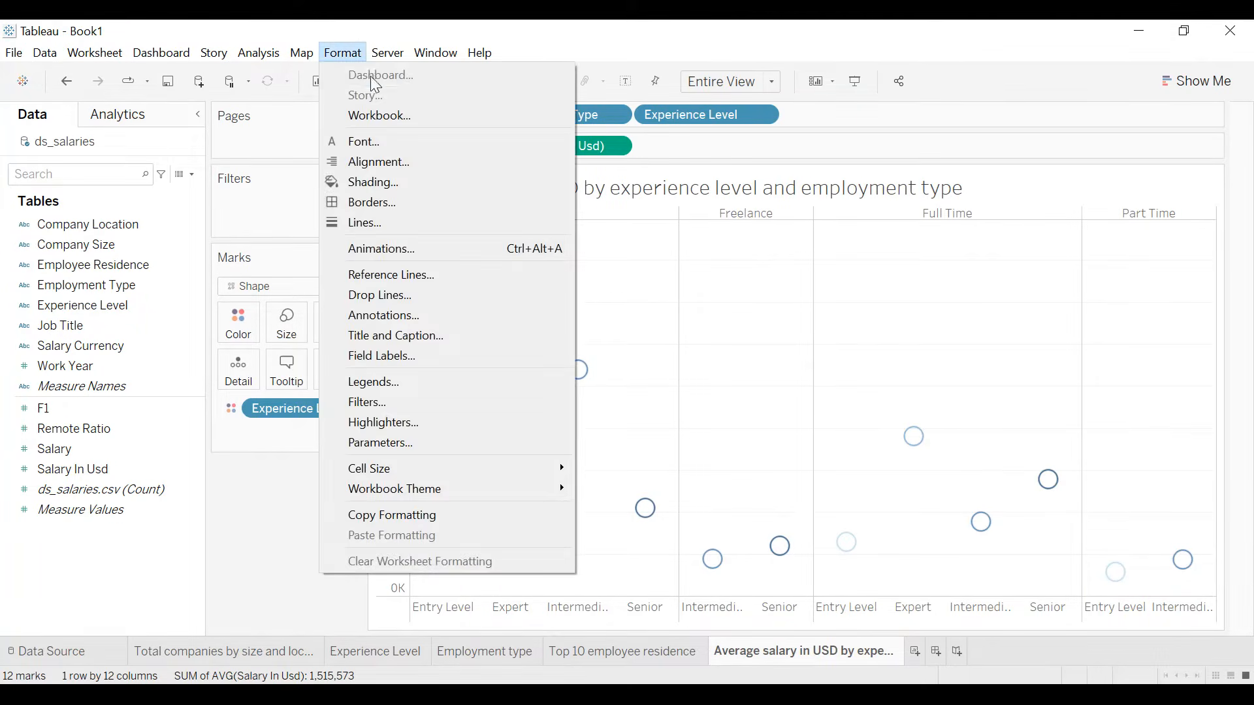
pyautogui.click(369, 182)
pyautogui.click(165, 232)
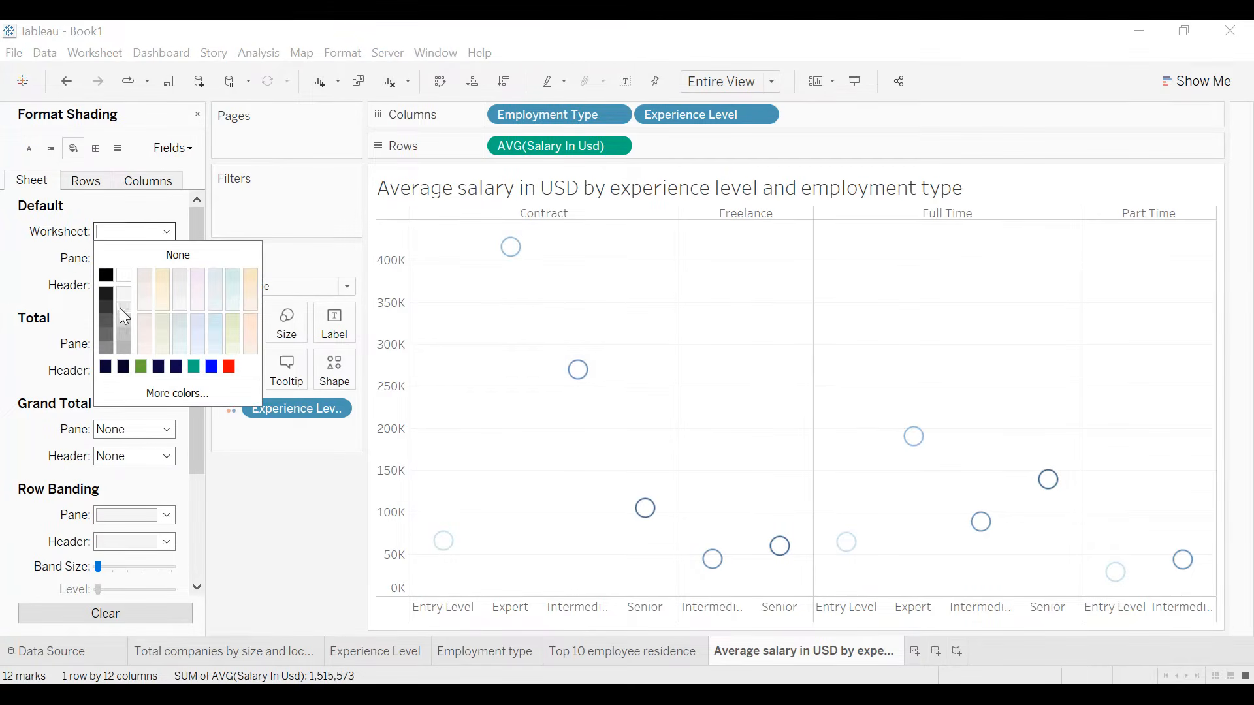
pyautogui.click(106, 368)
pyautogui.click(16, 283)
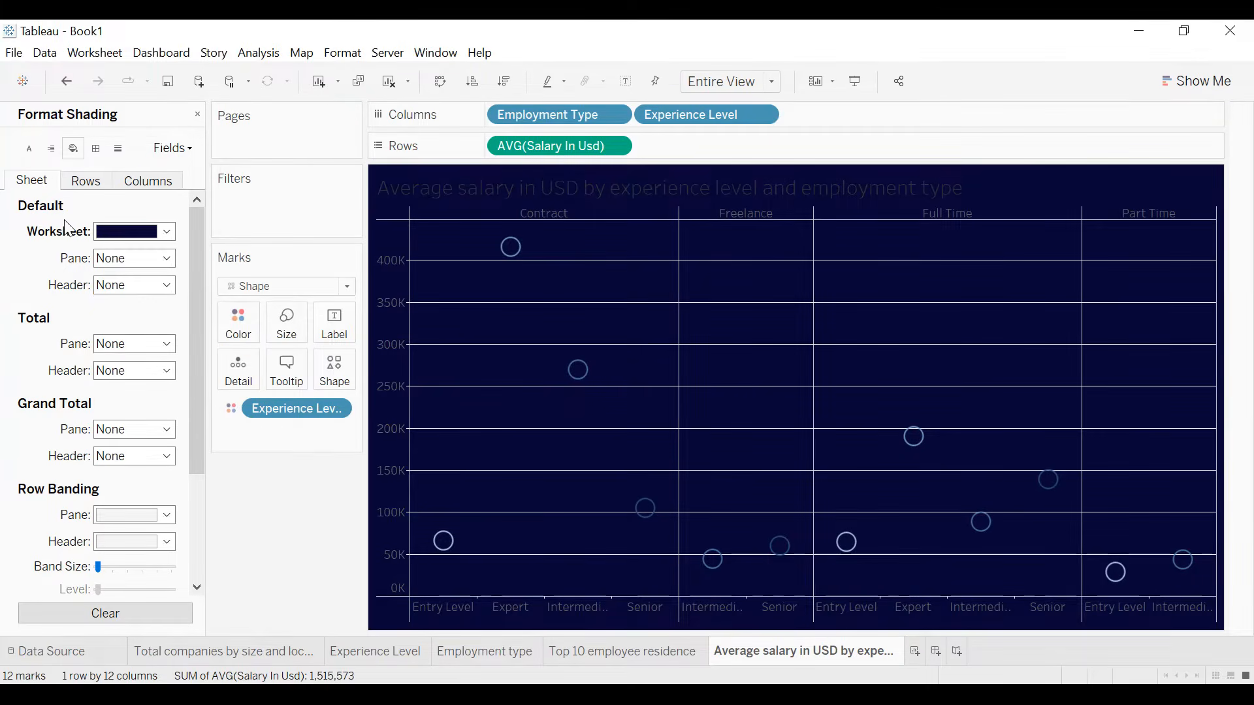
# - Set the row grid lines to None
pyautogui.click(117, 149)
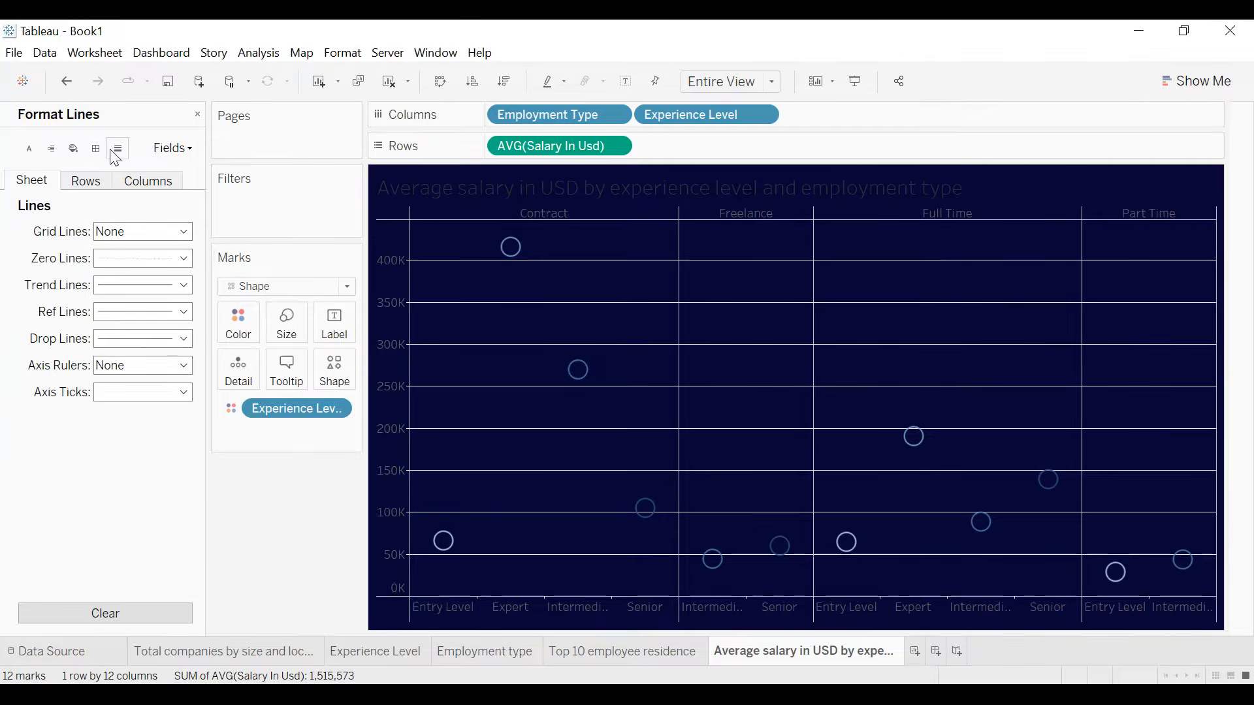
pyautogui.click(98, 184)
pyautogui.click(119, 234)
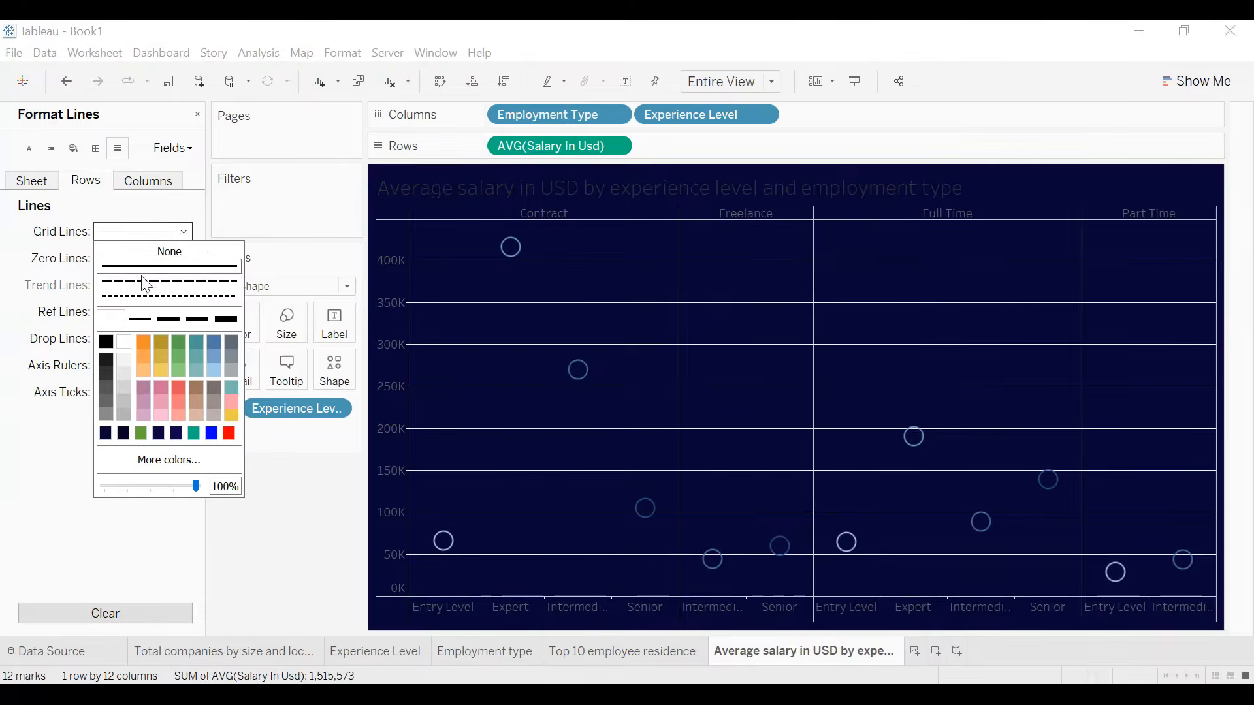
pyautogui.click(166, 254)
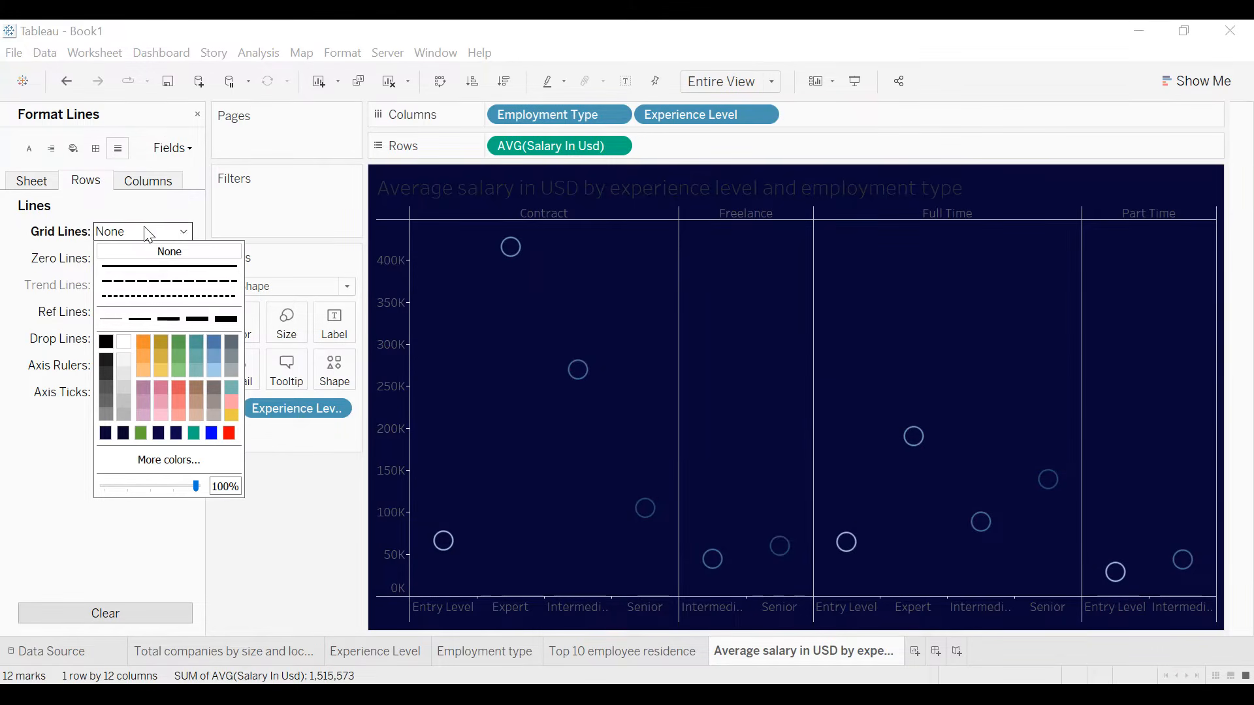
# - Set the worksheet font to white, bold, size 10
pyautogui.click(28, 146)
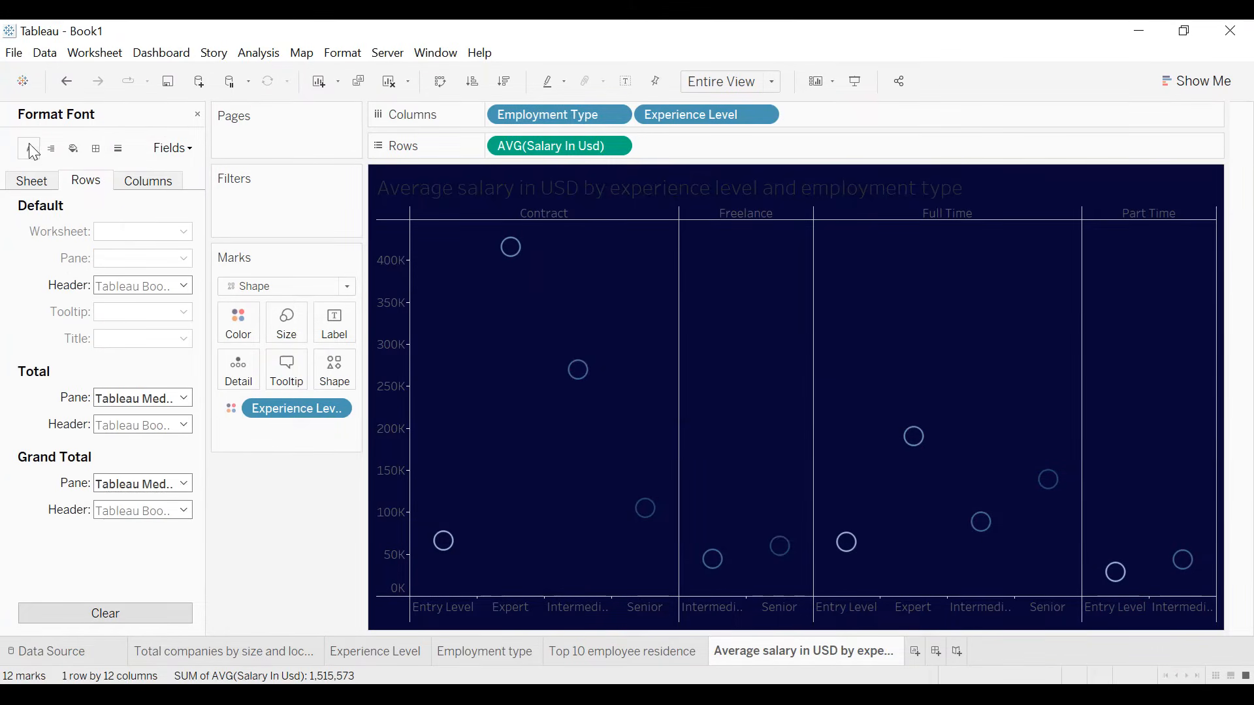
pyautogui.click(31, 181)
pyautogui.click(130, 233)
pyautogui.click(128, 304)
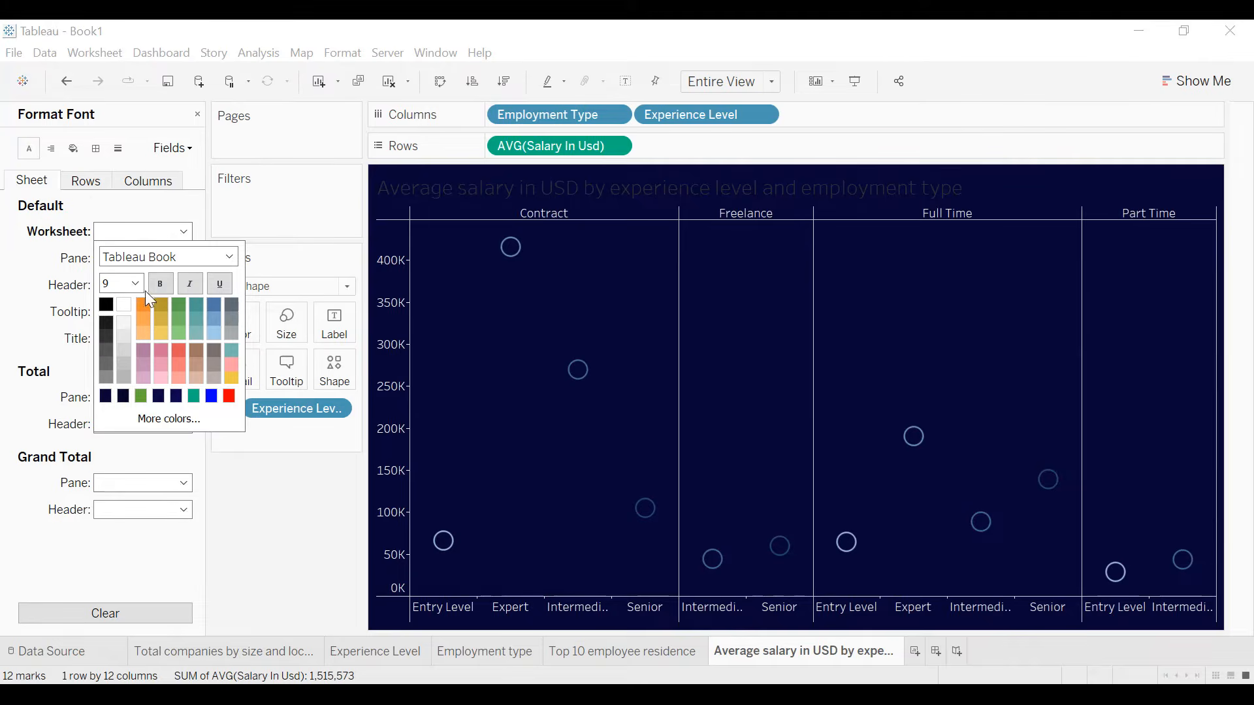
pyautogui.click(156, 284)
pyautogui.click(136, 283)
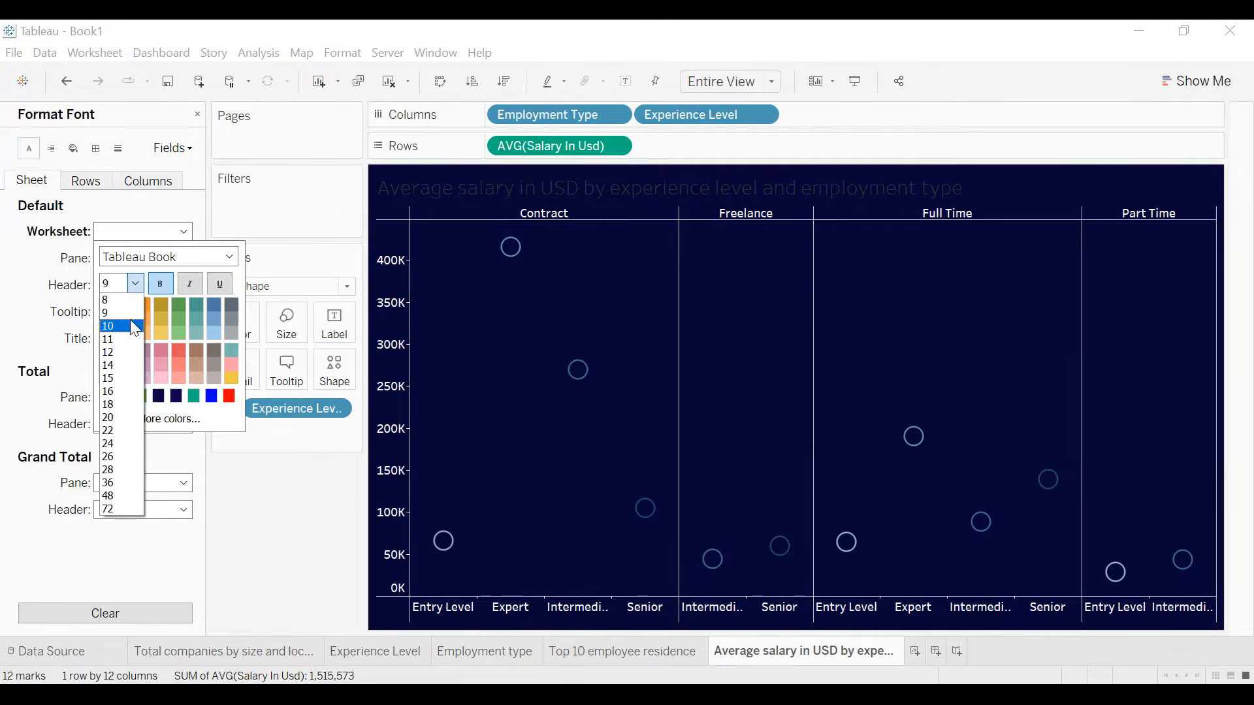
pyautogui.click(131, 319)
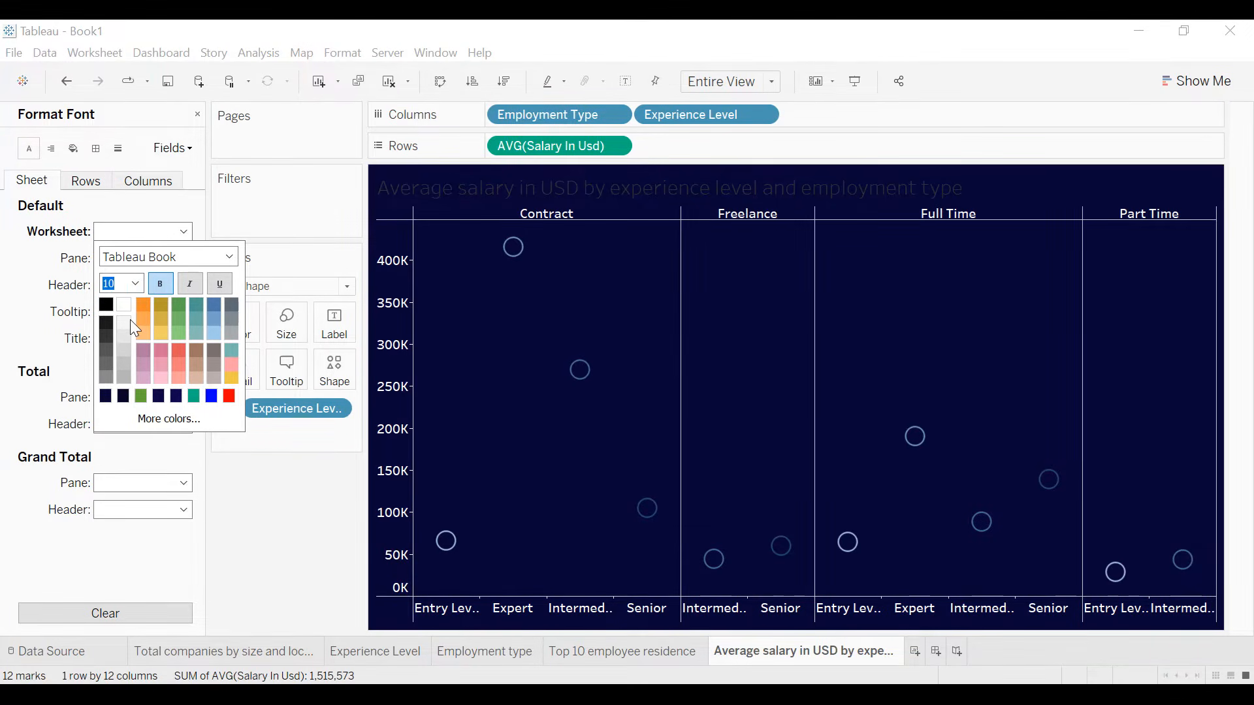
# - Set the default cell, pane and header borders to white lines
pyautogui.click(96, 148)
pyautogui.click(95, 148)
pyautogui.click(134, 231)
pyautogui.click(139, 266)
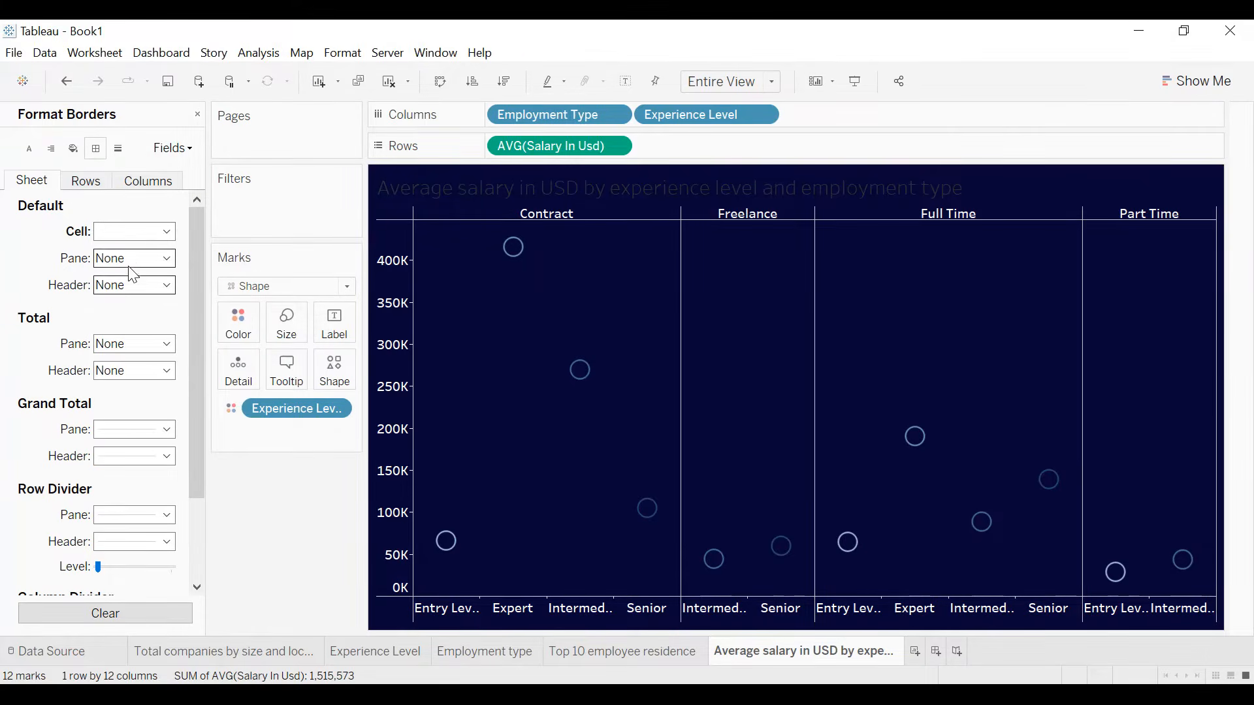
pyautogui.click(129, 266)
pyautogui.click(131, 294)
pyautogui.click(132, 285)
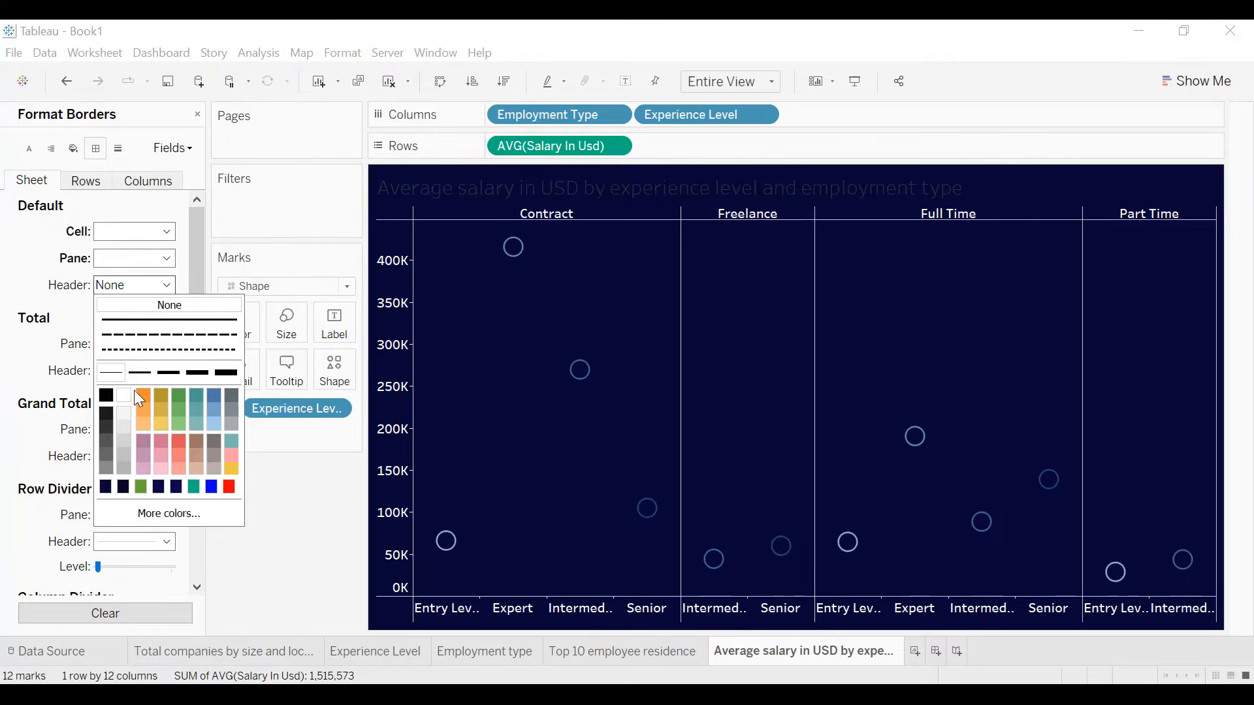
pyautogui.click(124, 396)
# - Set the pane lines of the row divider and column divider to white
pyautogui.scroll(-3, 18, 331)
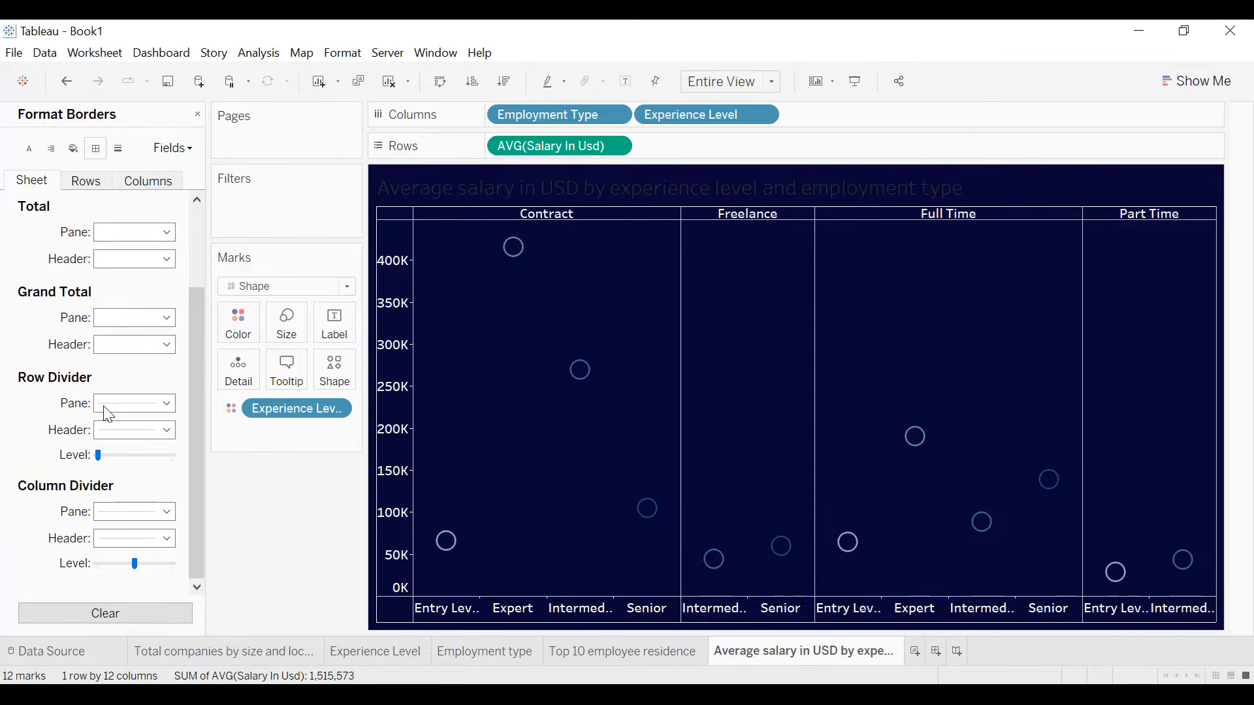
pyautogui.click(134, 403)
pyautogui.click(124, 509)
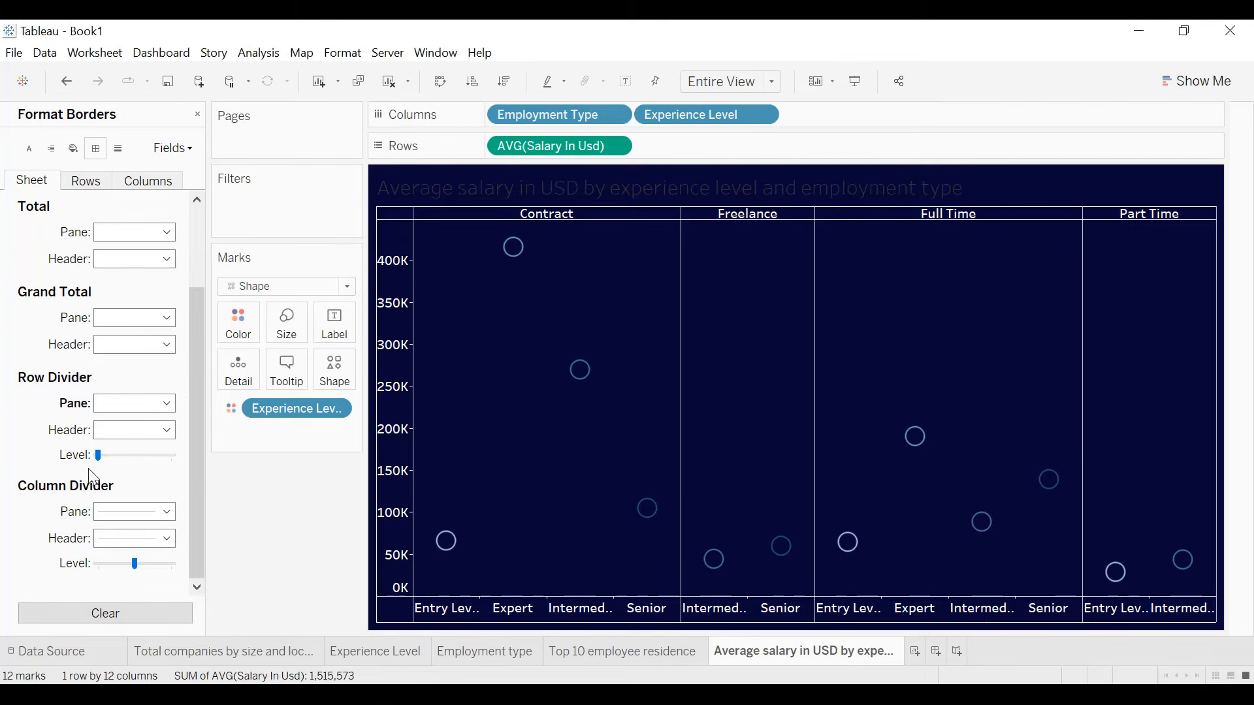
pyautogui.click(128, 512)
pyautogui.click(123, 373)
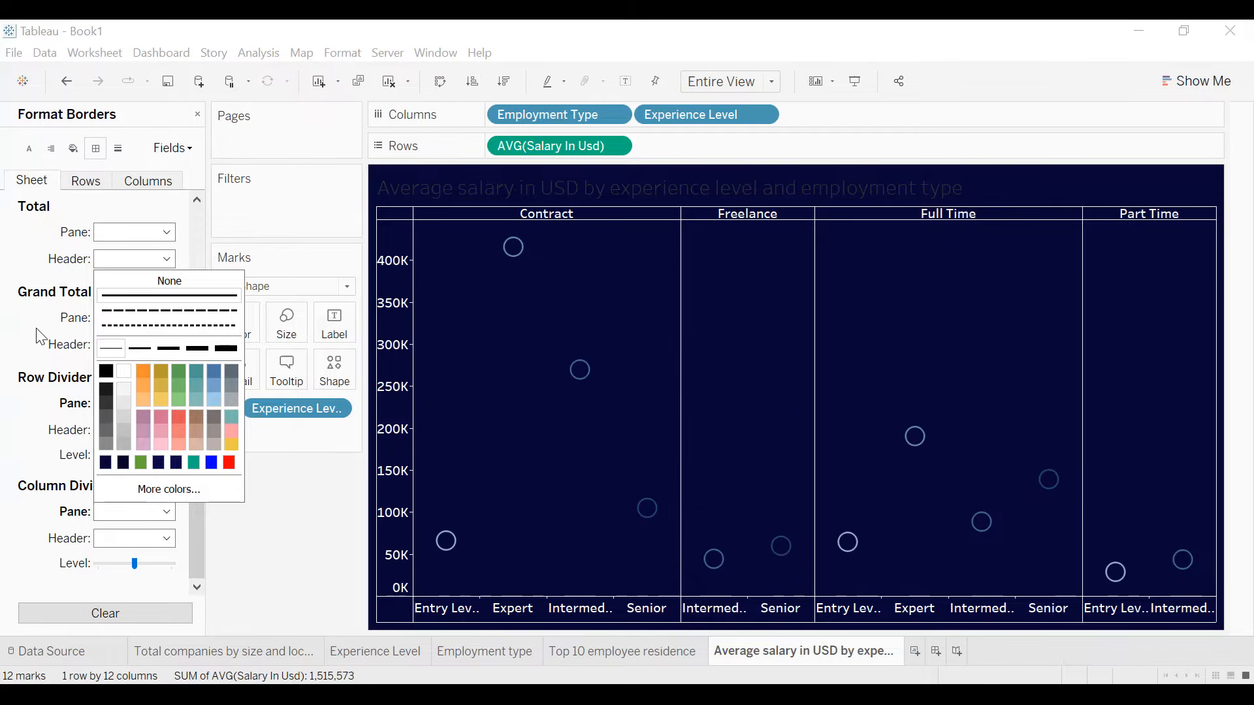
# - Format the sheet title as centered, white and bold
pyautogui.doubleClick(597, 194)
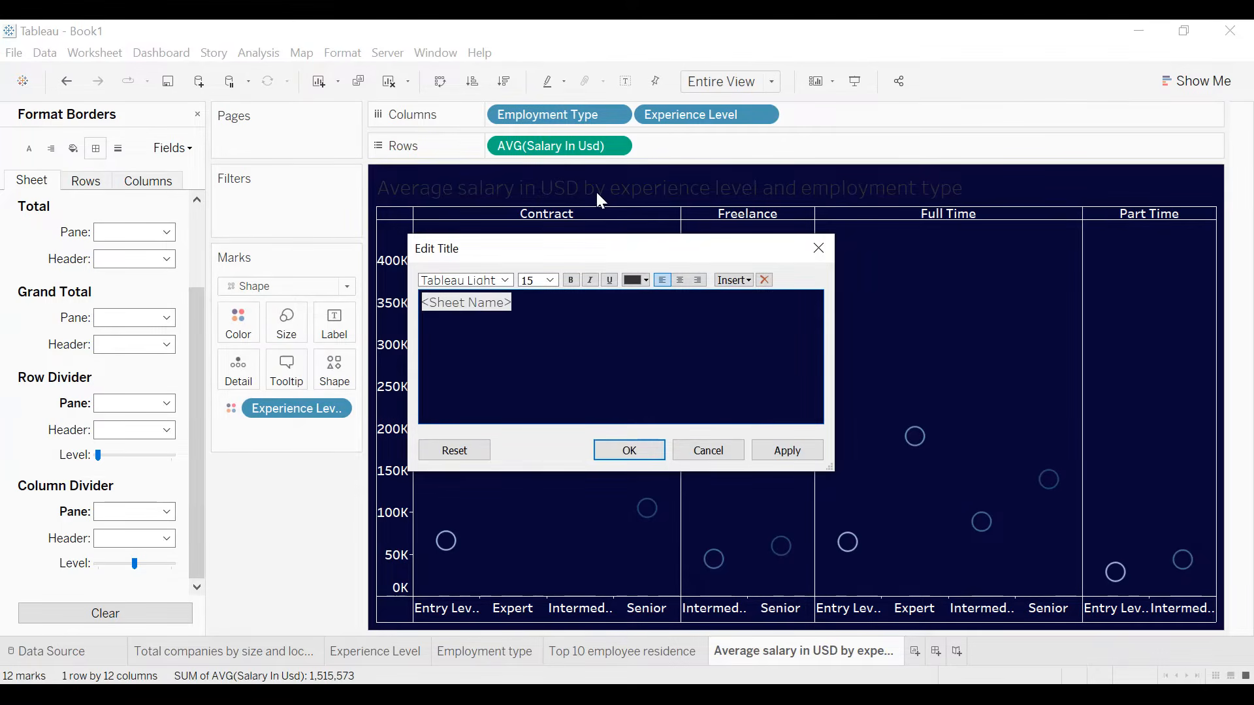
pyautogui.hotkey('ctrl', 'a')
pyautogui.click(680, 281)
pyautogui.click(646, 280)
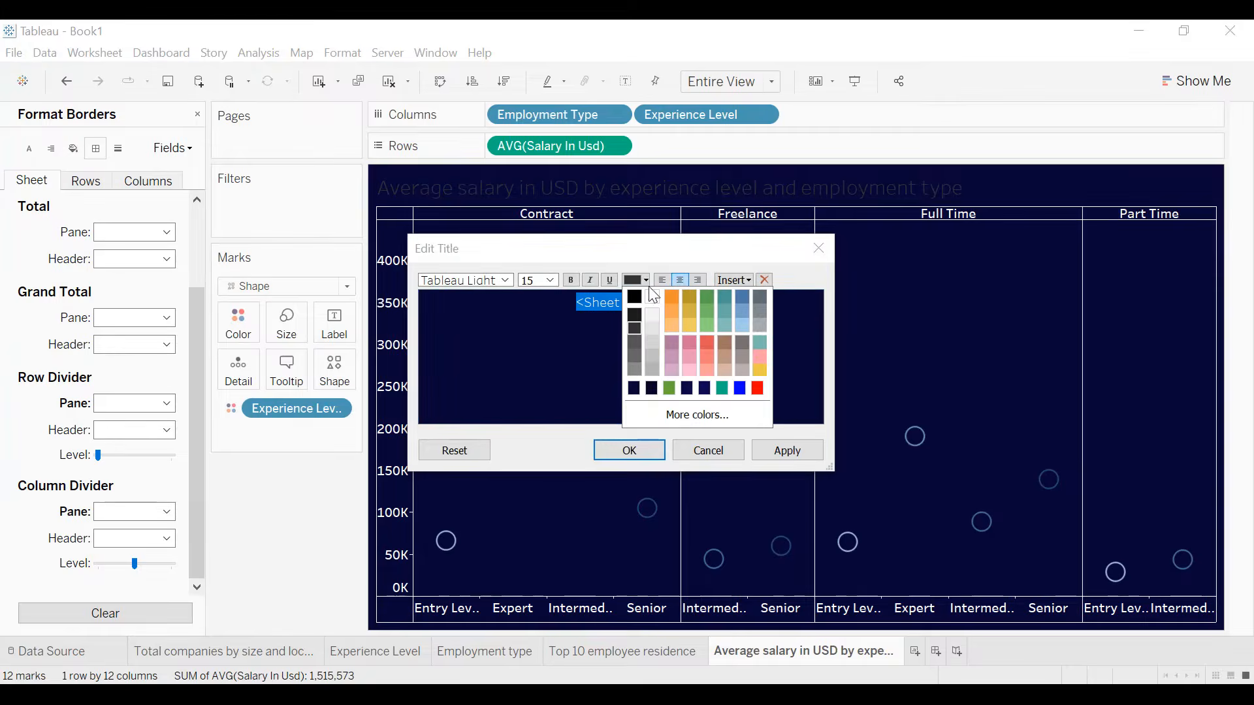
pyautogui.click(652, 297)
pyautogui.click(572, 281)
pyautogui.click(786, 450)
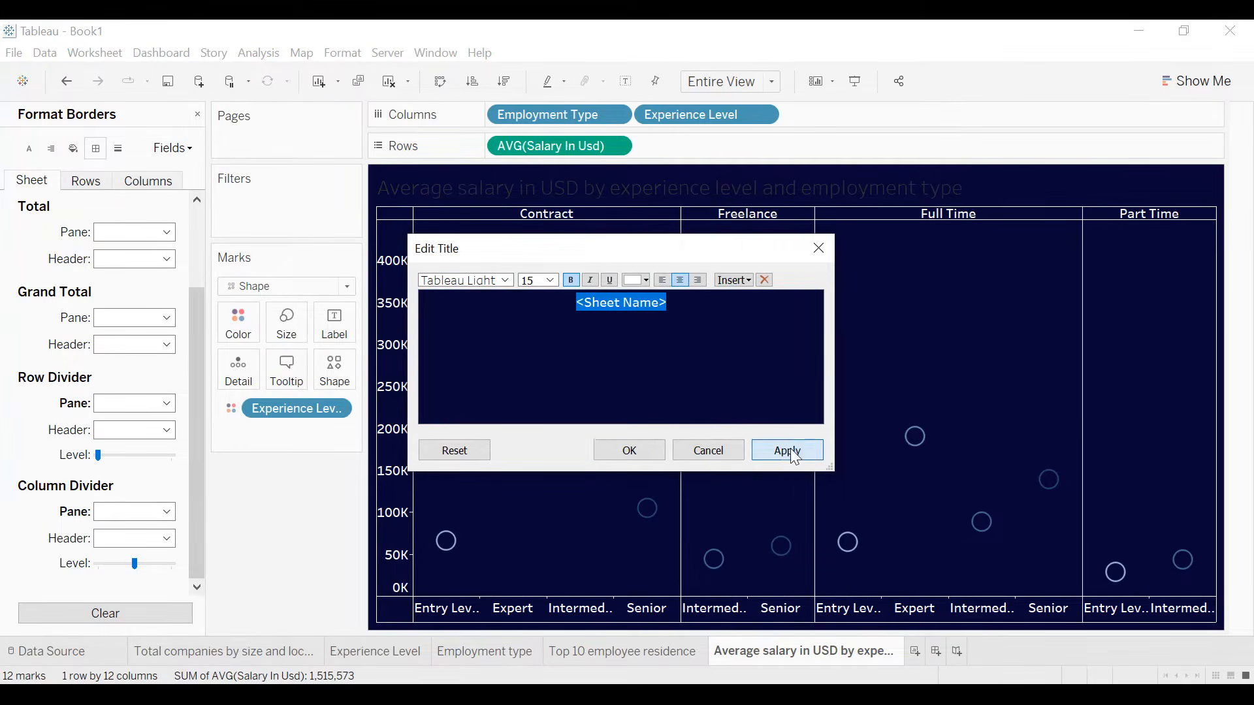
pyautogui.click(629, 451)
# - Add a thin white border around the sheet title and close the formatting options
pyautogui.rightClick(718, 181)
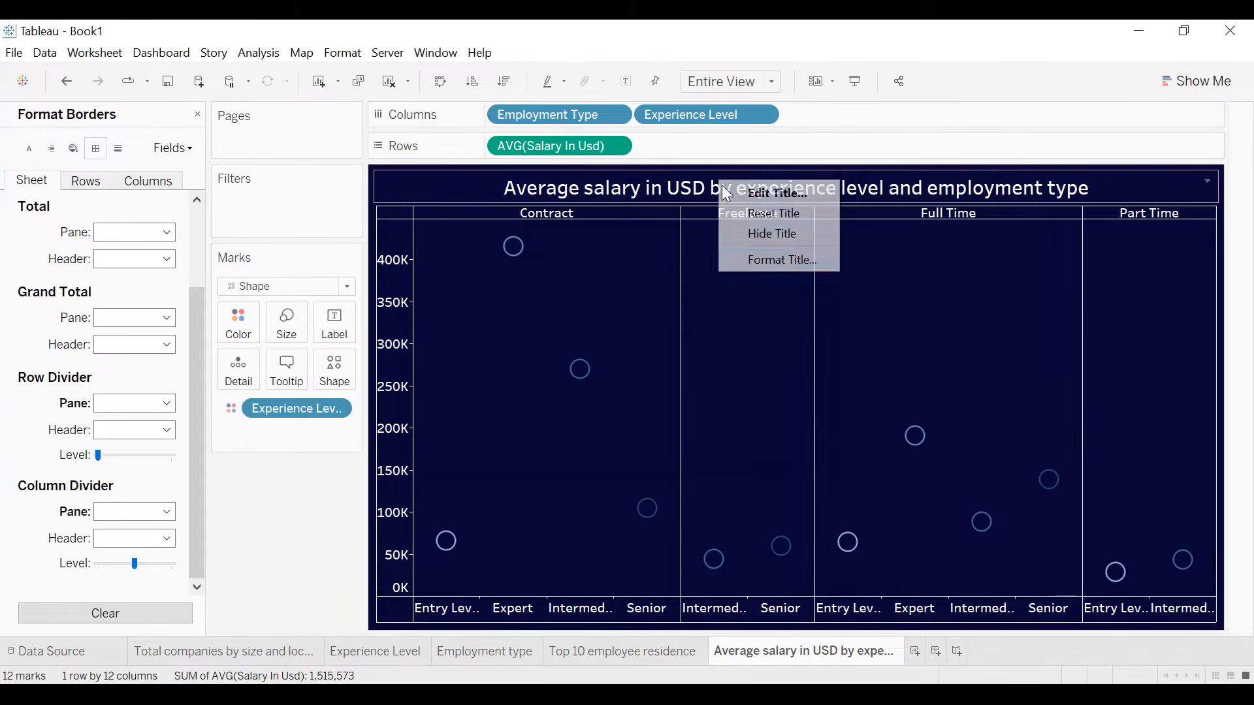
pyautogui.click(759, 261)
pyautogui.click(143, 199)
pyautogui.click(111, 286)
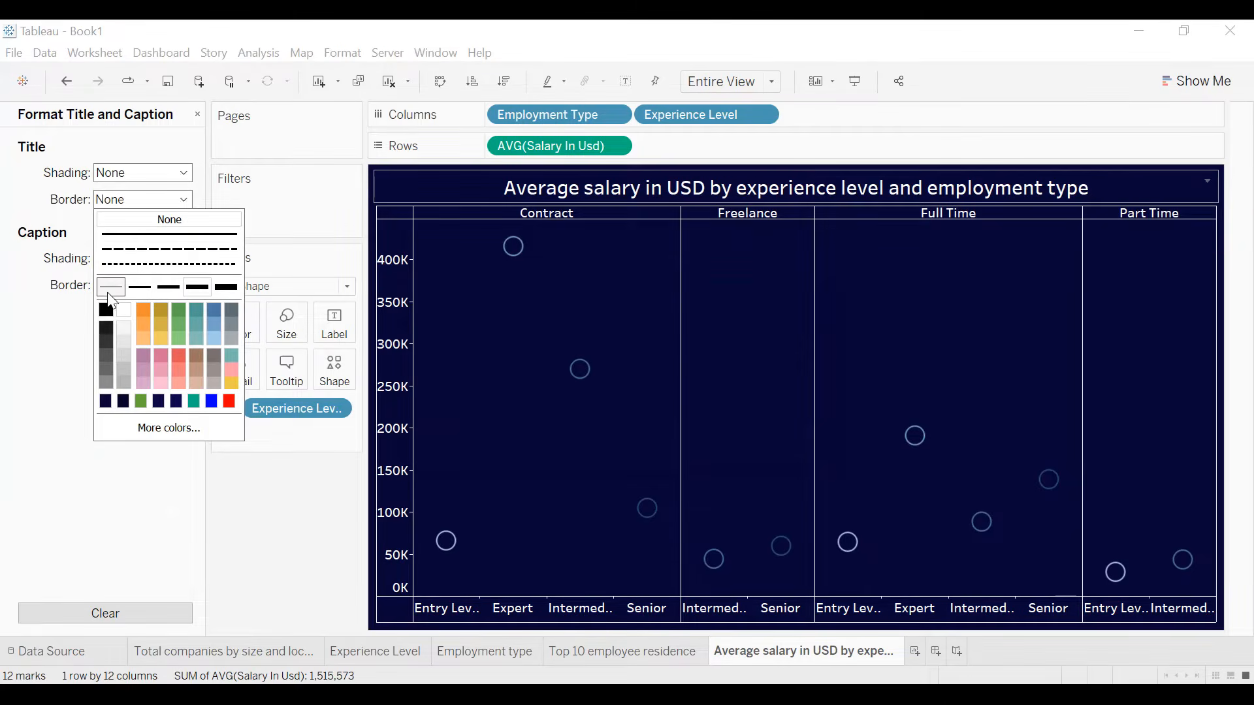
pyautogui.click(122, 314)
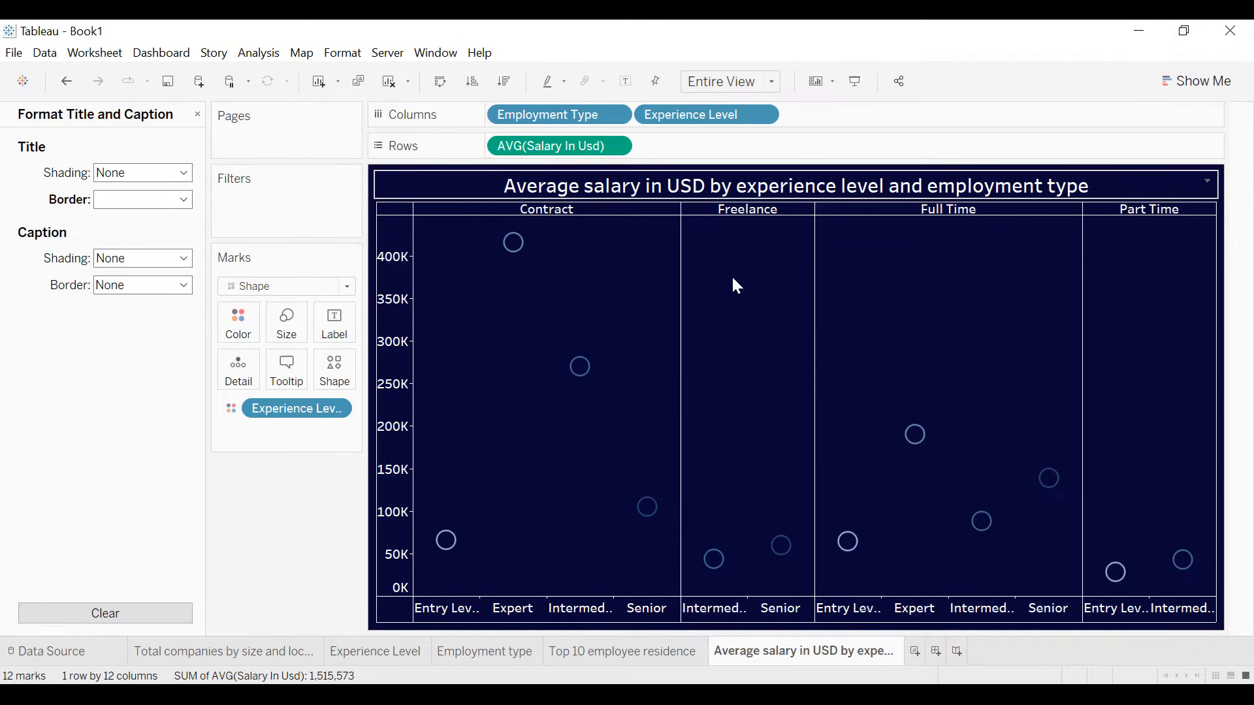
pyautogui.click(198, 114)
# - Filter the chart by Company Location, keeping only US
pyautogui.moveTo(108, 225); pyautogui.dragTo(263, 214)
pyautogui.scroll(-9, 561, 290)
pyautogui.scroll(-4, 561, 290)
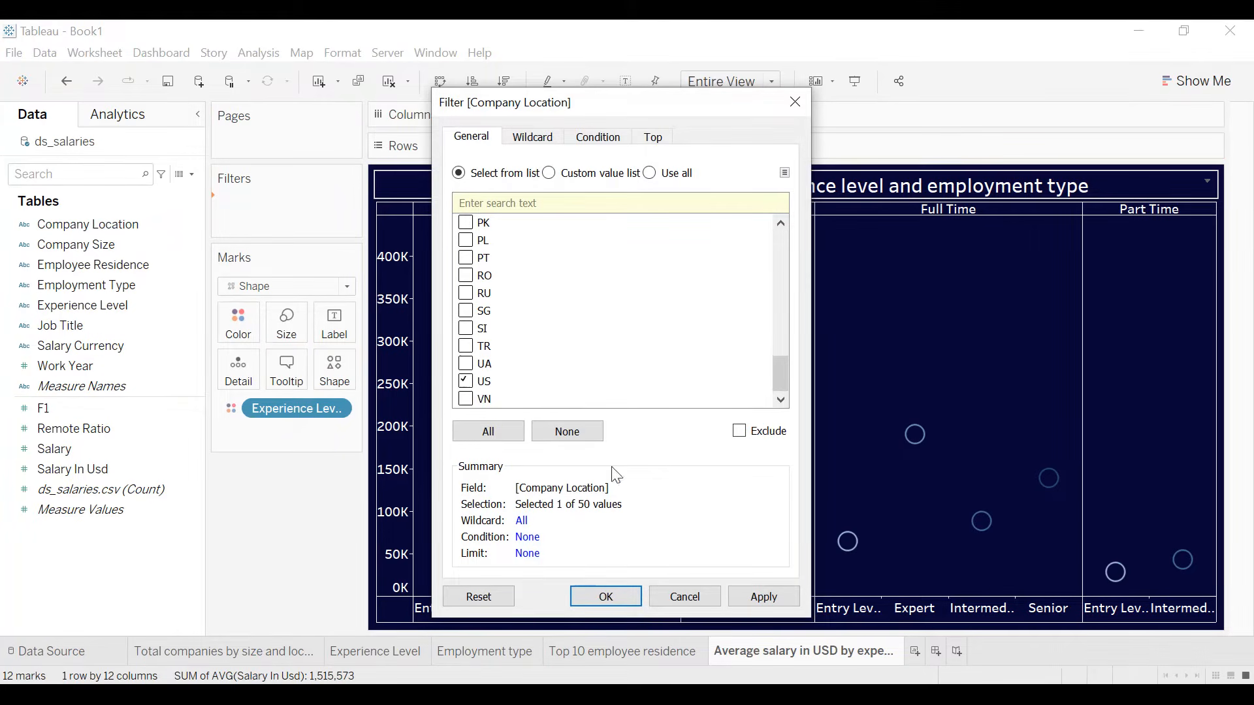
pyautogui.click(768, 597)
pyautogui.click(627, 596)
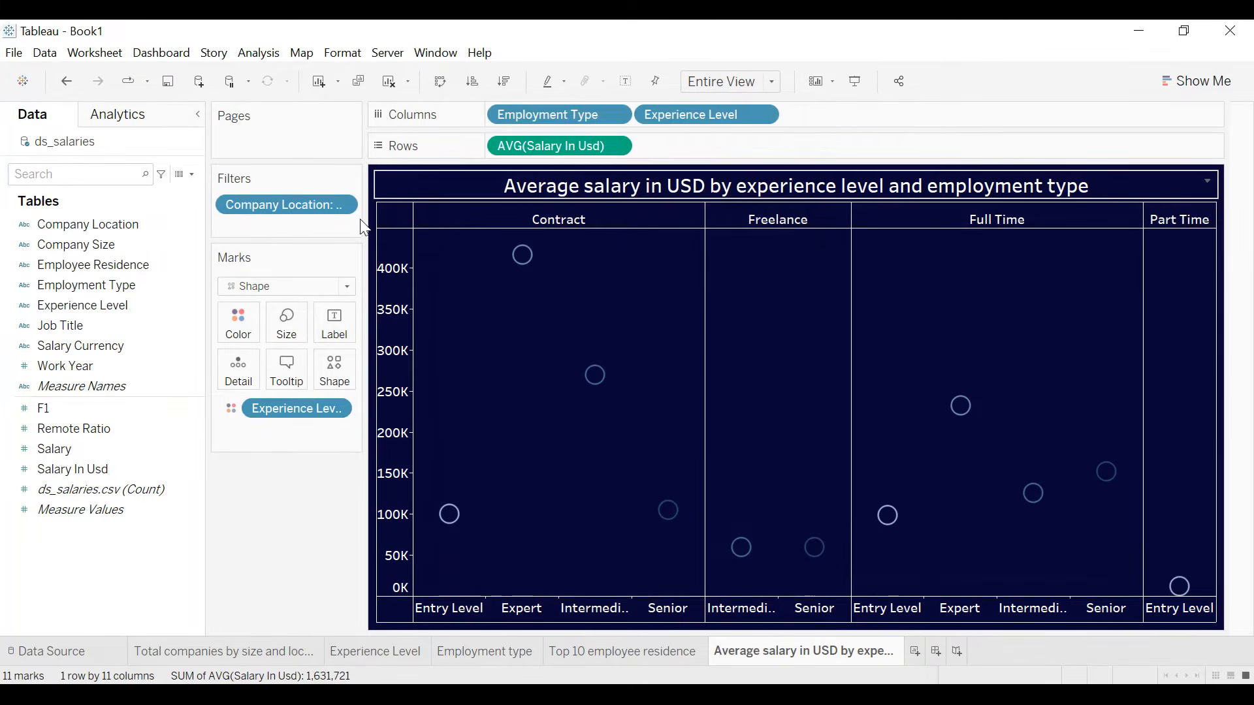
# - Show the Company Location filter control beside the chart
pyautogui.click(343, 209)
pyautogui.click(322, 220)
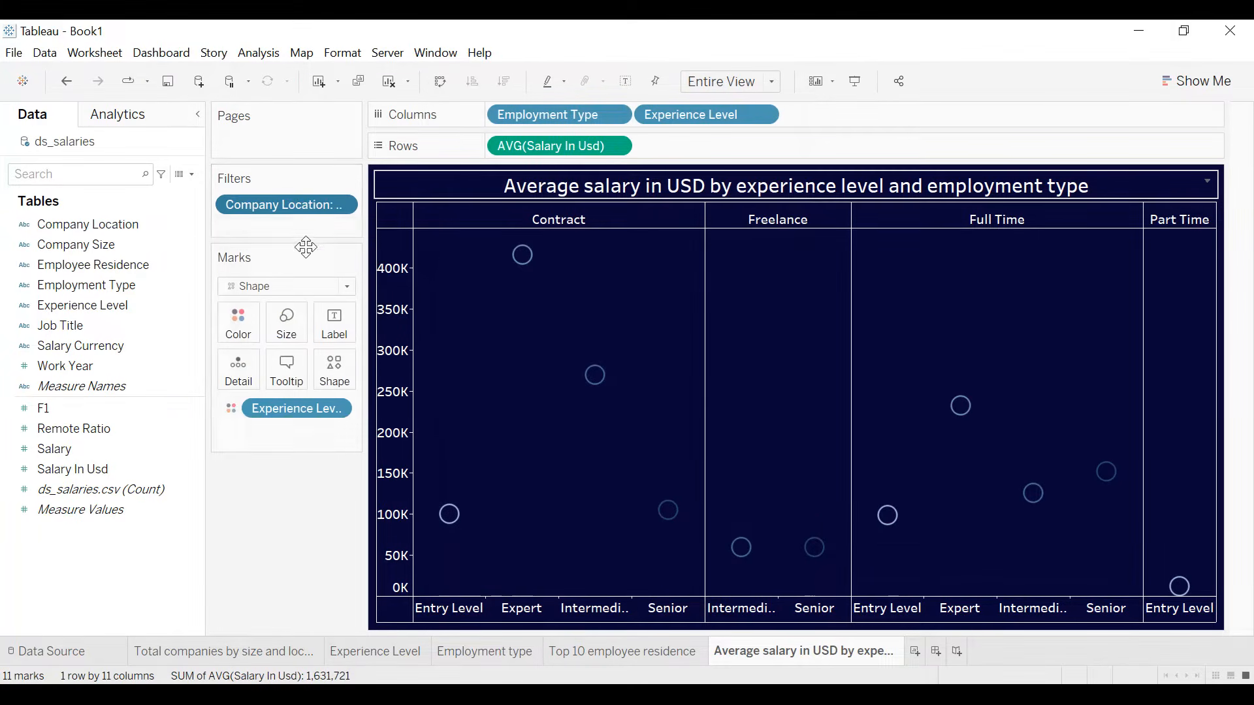
pyautogui.click(342, 203)
pyautogui.click(303, 259)
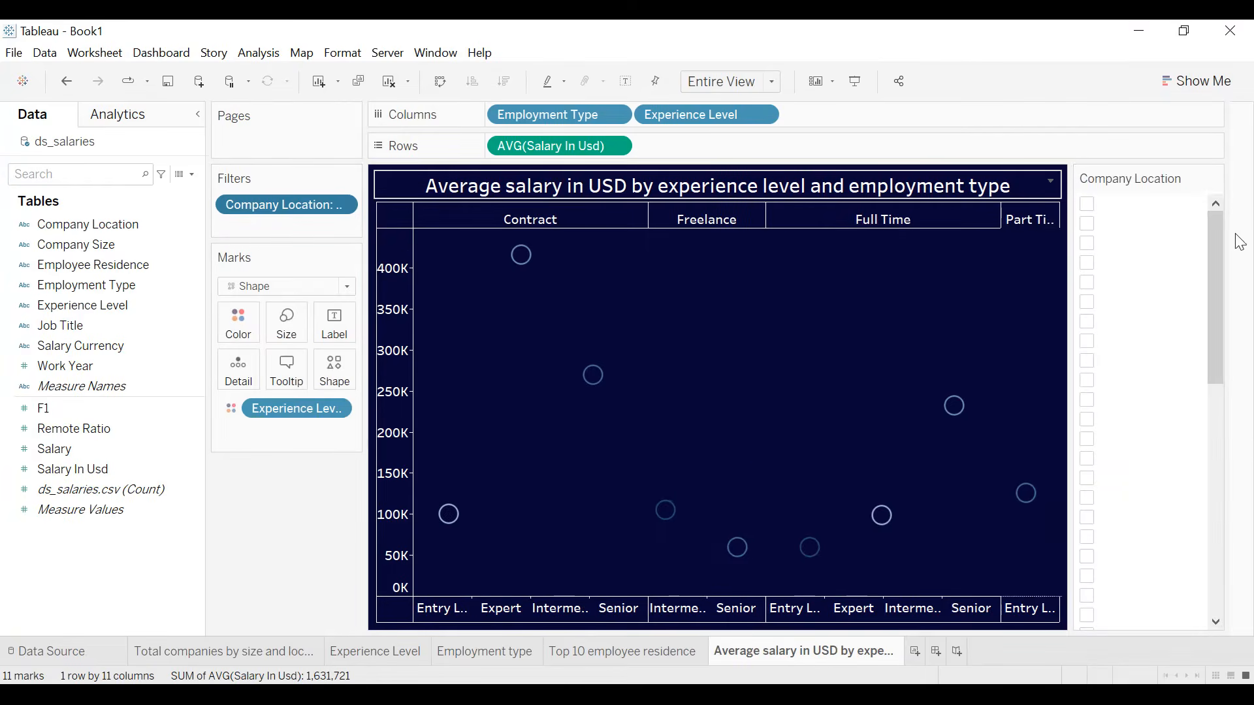
# - Format the body text of the Company Location filter control with a black font
pyautogui.click(1214, 179)
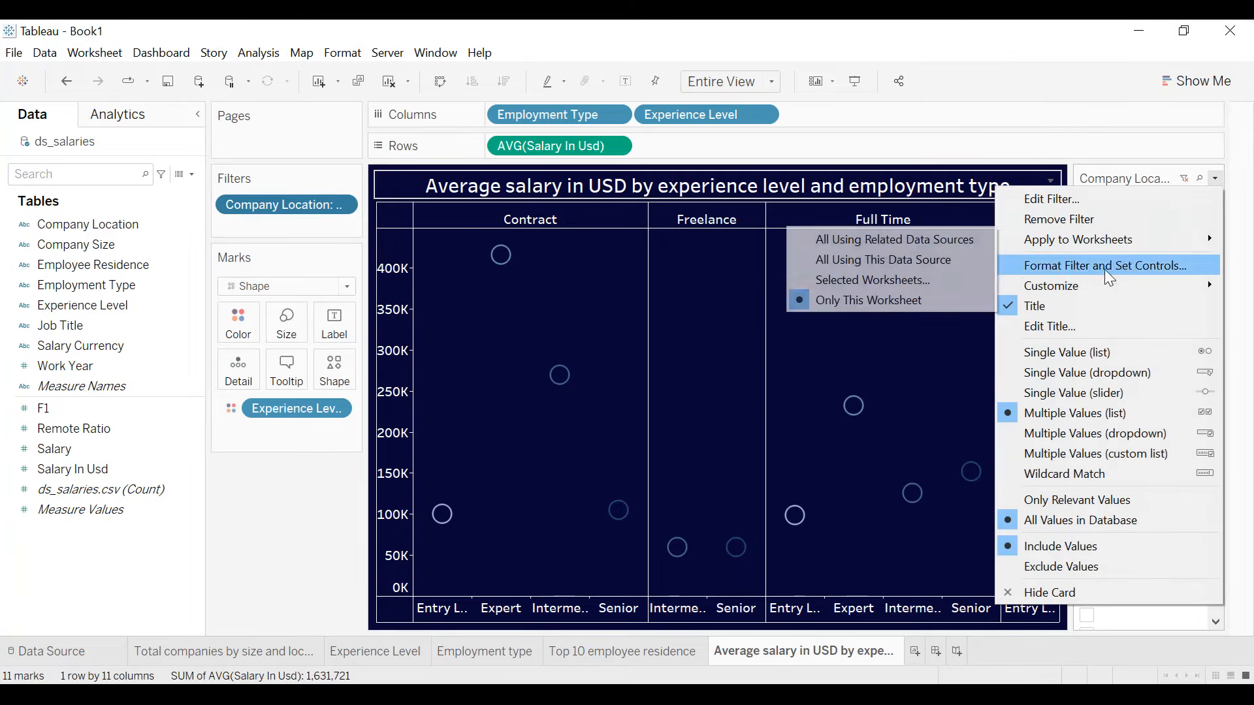
pyautogui.click(1213, 182)
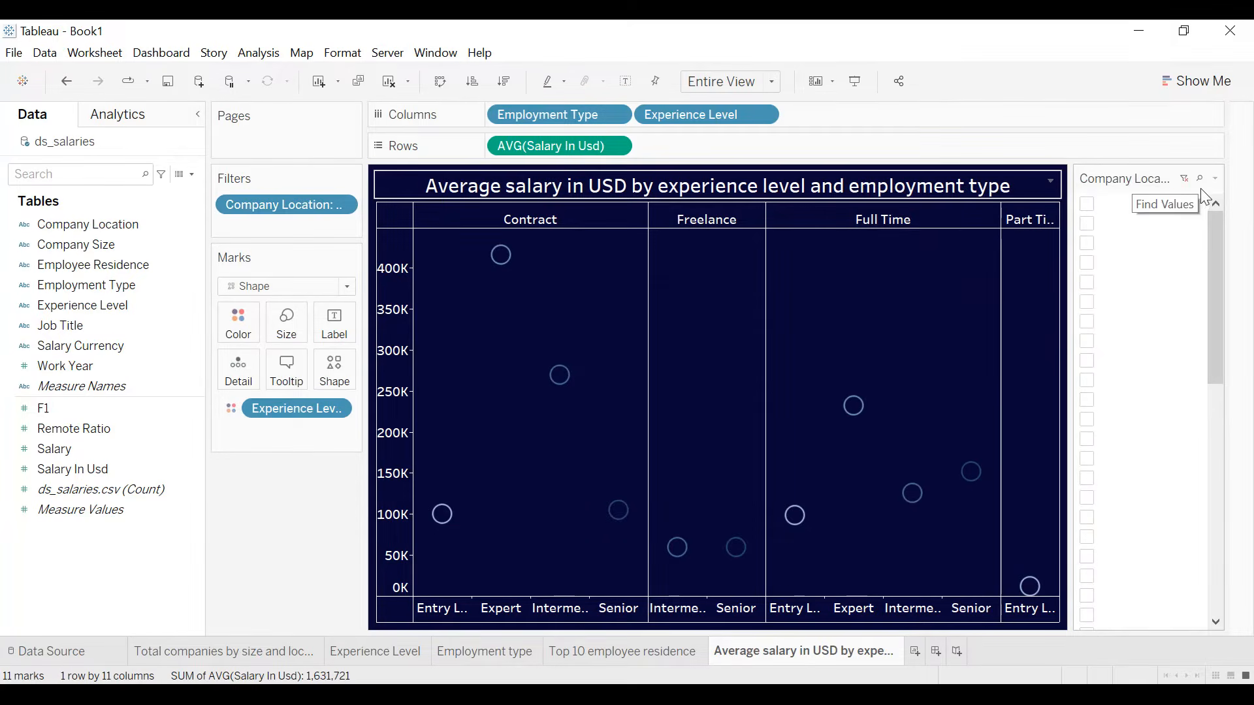
pyautogui.click(1211, 183)
pyautogui.click(1109, 263)
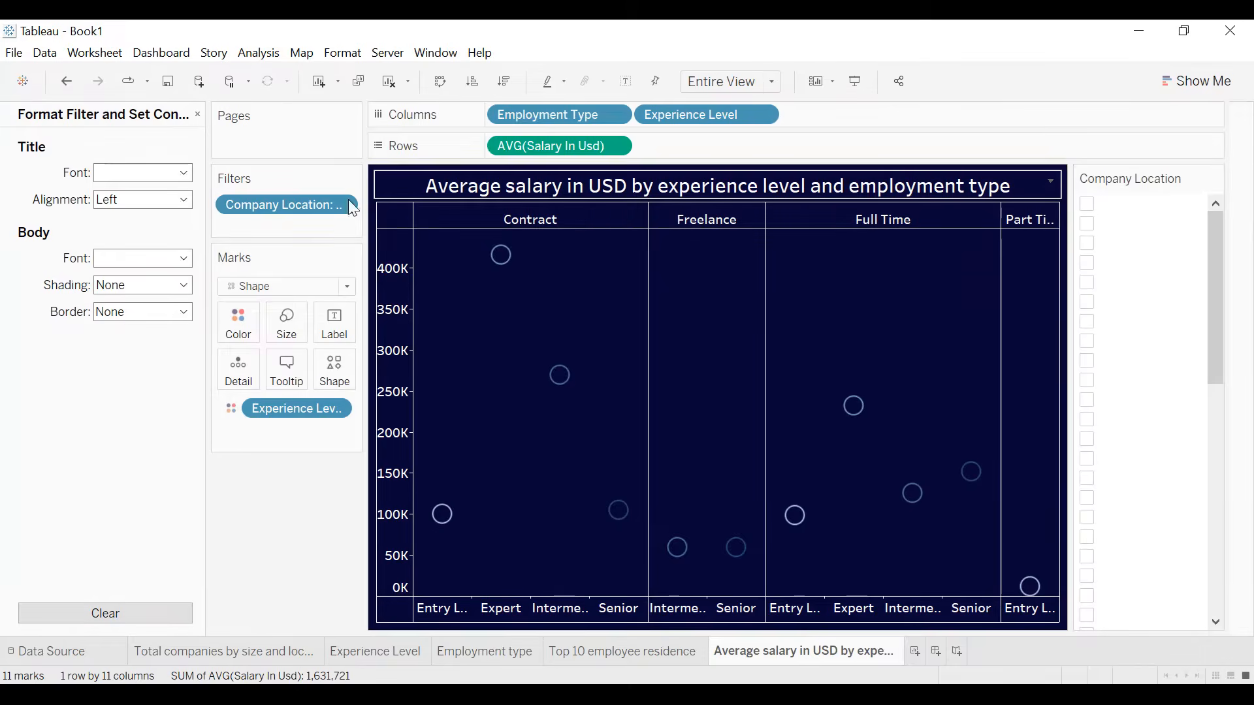
pyautogui.click(183, 254)
pyautogui.click(155, 308)
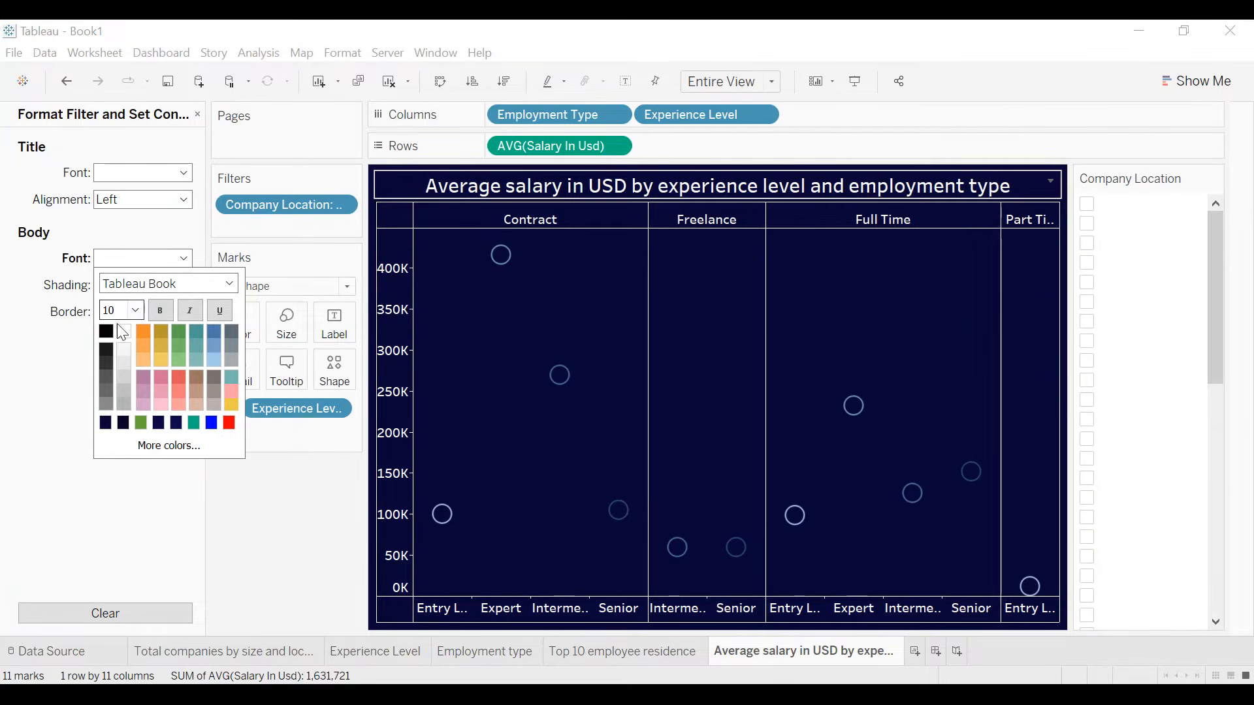
pyautogui.click(104, 332)
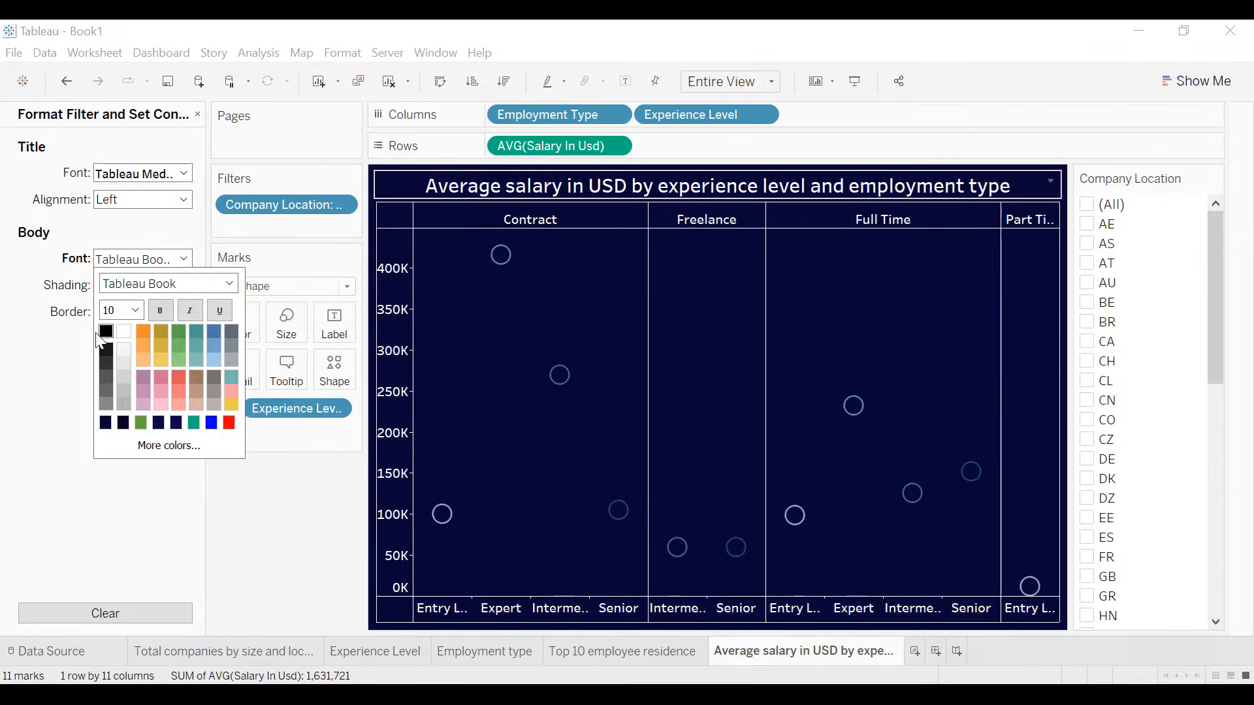
# - Include all company locations, display that filter as a single value dropdown, and close the formatting options
pyautogui.click(1088, 205)
pyautogui.click(1216, 179)
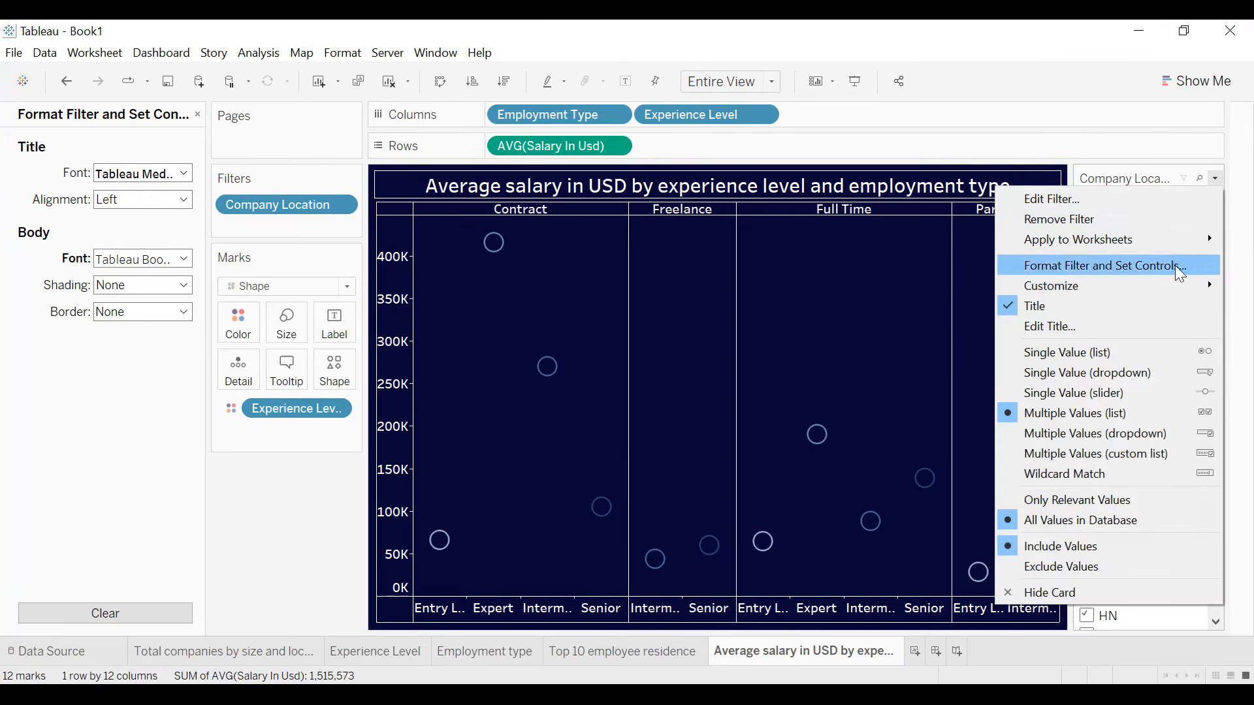
pyautogui.click(1110, 373)
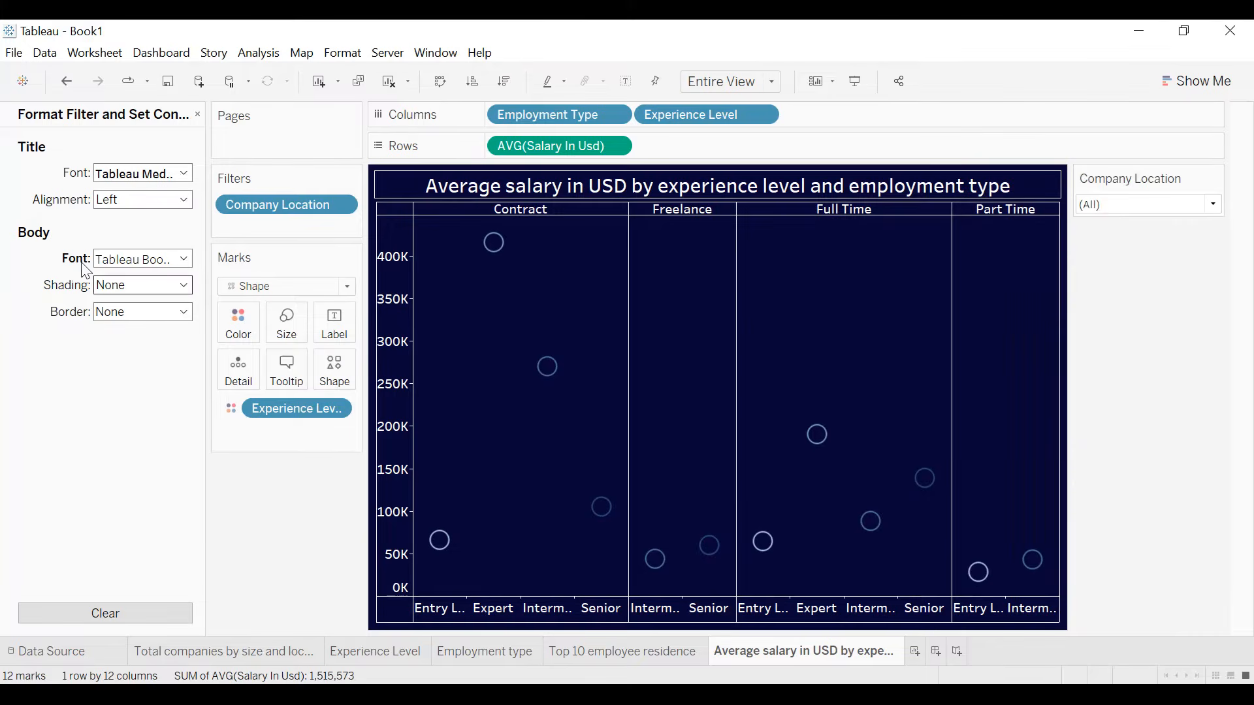
pyautogui.click(199, 119)
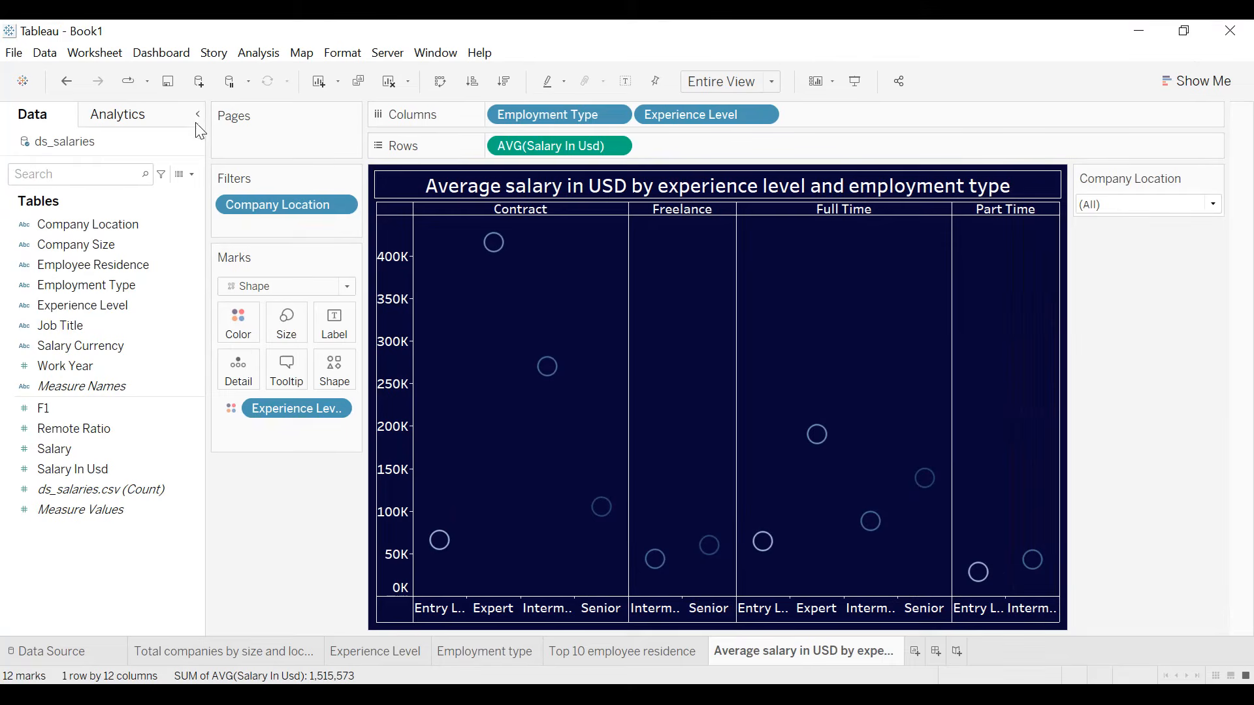
# - Add a Job Title filter to the chart, keeping only 3D Computer Vision Researcher
pyautogui.moveTo(71, 327); pyautogui.dragTo(261, 232)
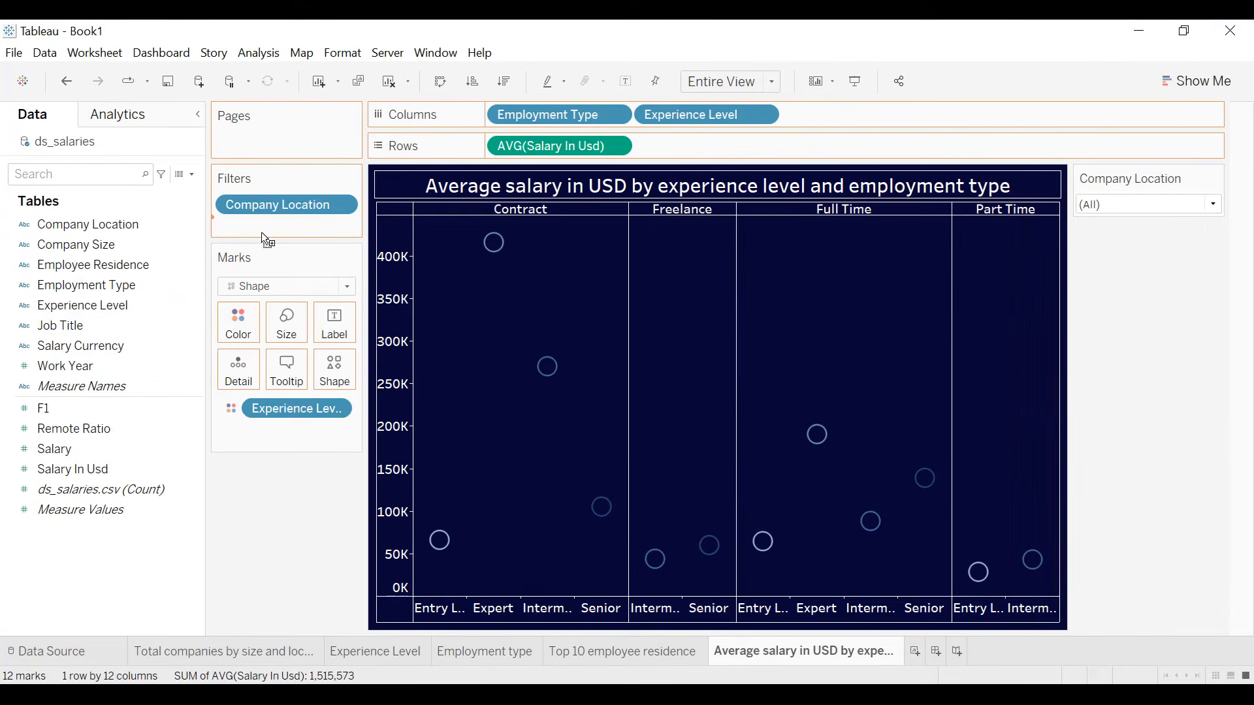
pyautogui.click(466, 223)
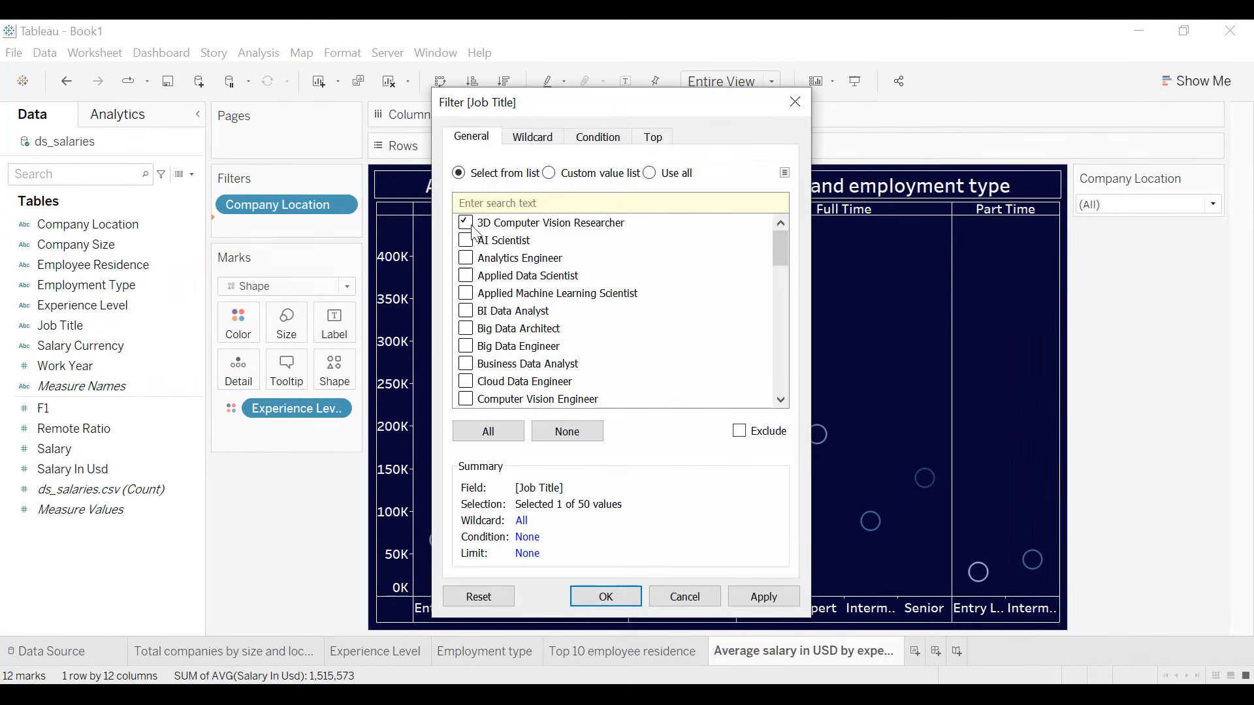
pyautogui.click(757, 596)
pyautogui.click(628, 596)
# - Show the Job Title filter control, include all job titles, and display it as a single value dropdown
pyautogui.rightClick(342, 229)
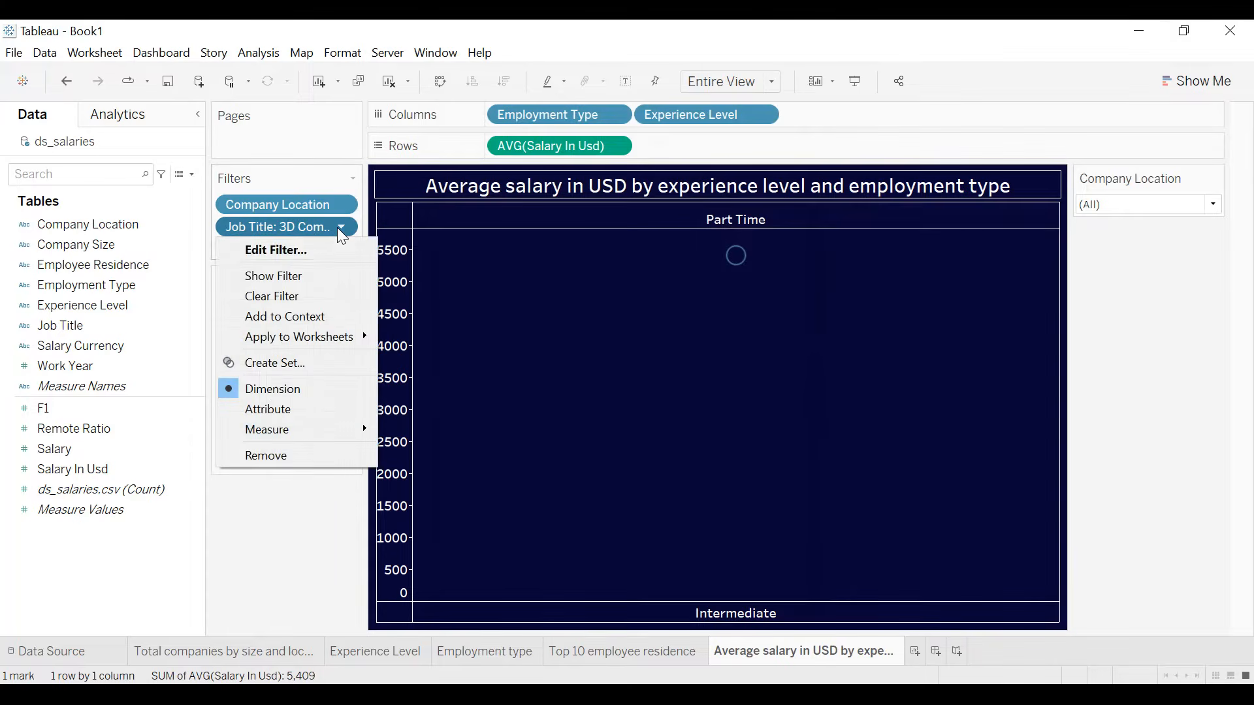
pyautogui.click(307, 274)
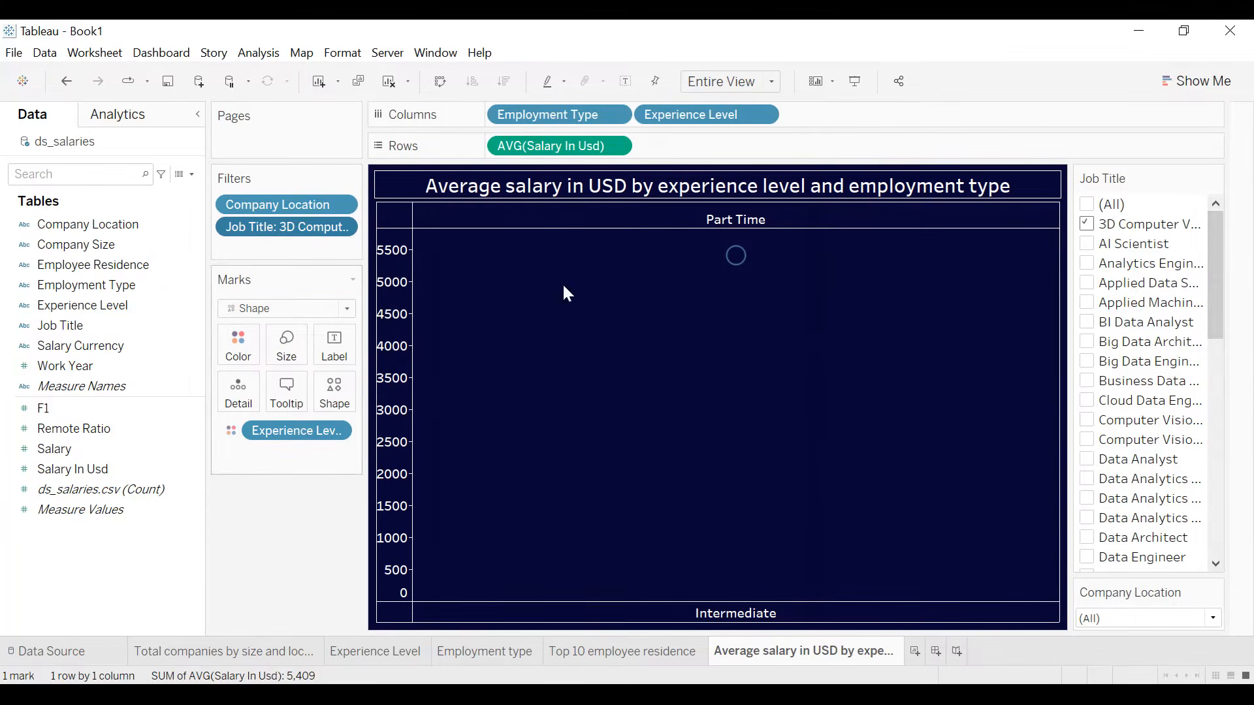
pyautogui.click(1088, 204)
pyautogui.click(1214, 179)
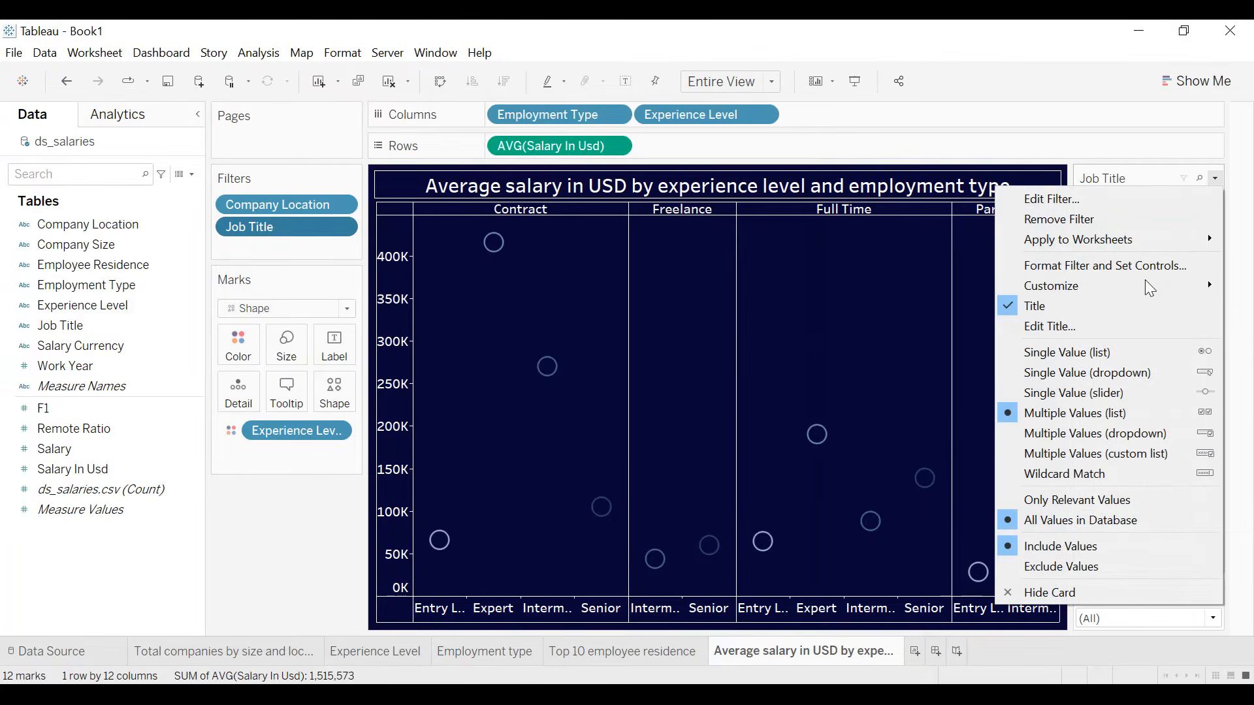
pyautogui.click(1116, 373)
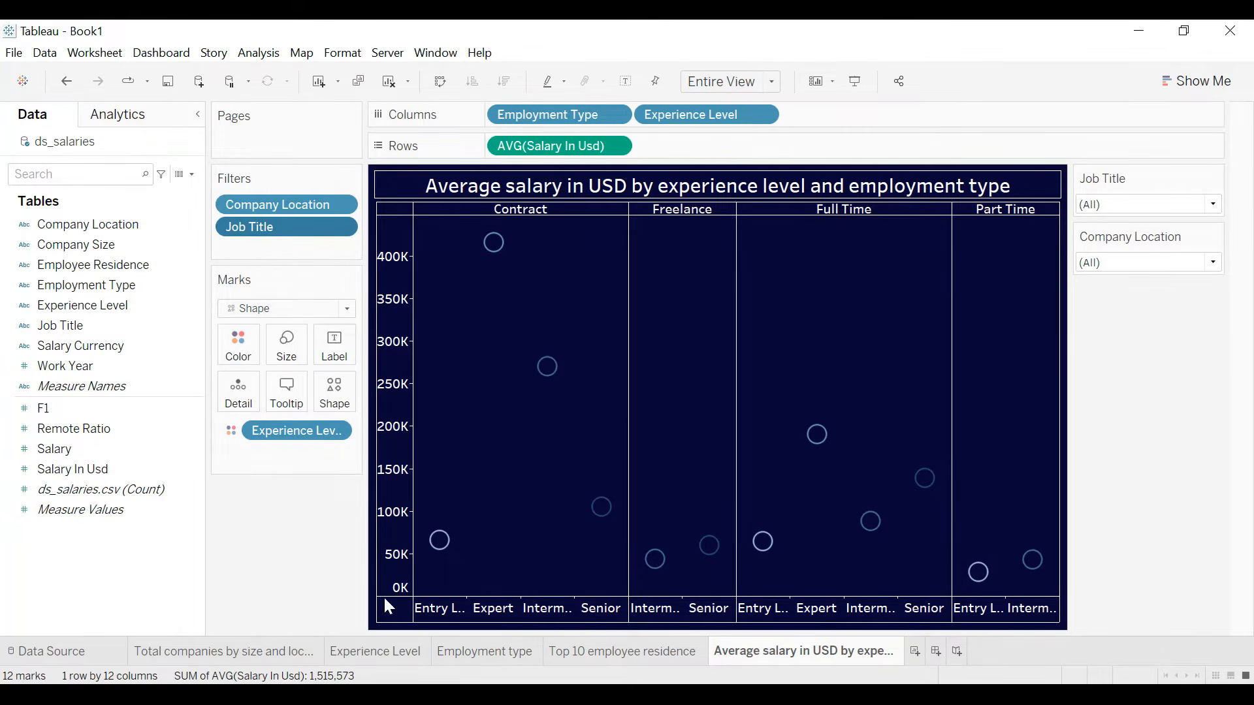
# - Create a new worksheet and name it "Map: average salary by country"
pyautogui.click(914, 651)
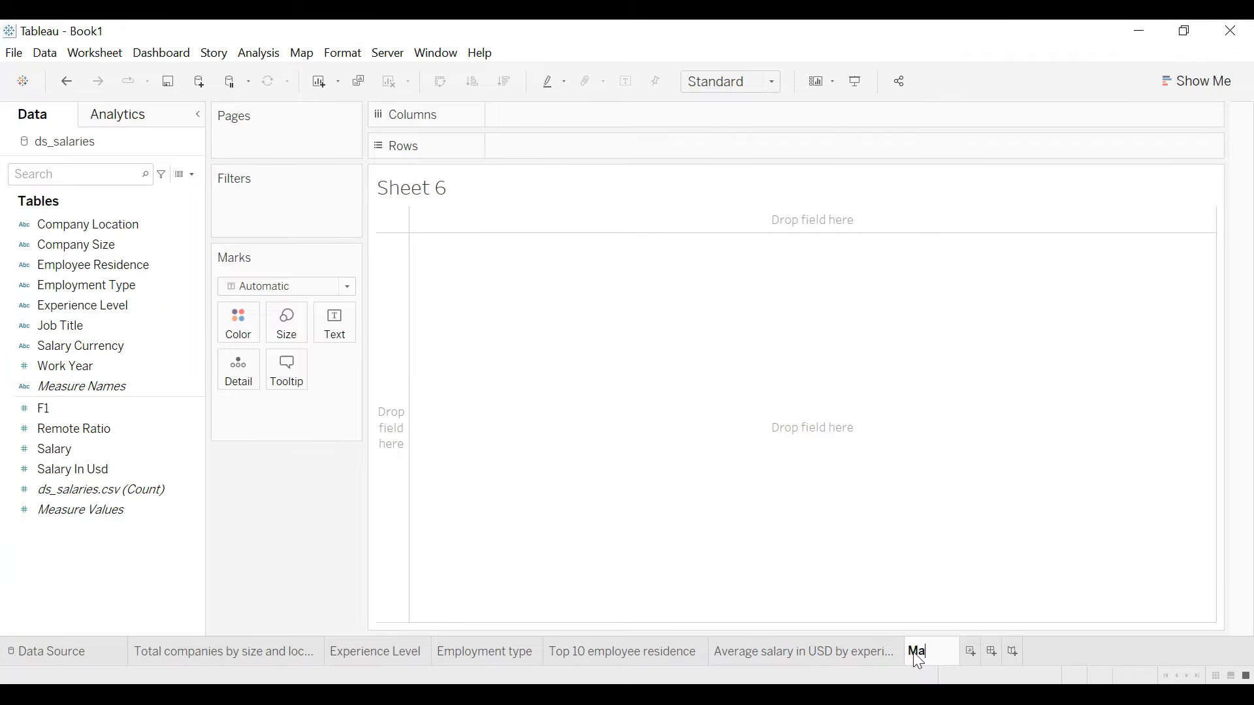
pyautogui.write('era')
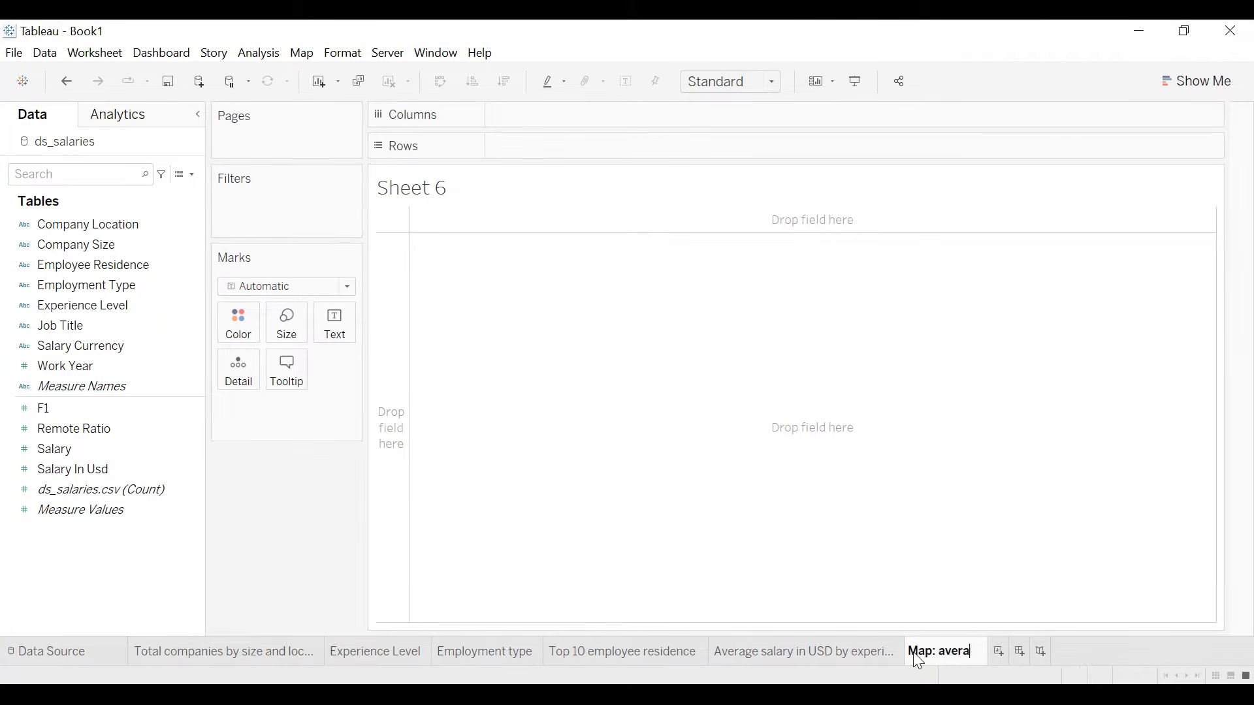
pyautogui.write('ge salary b')
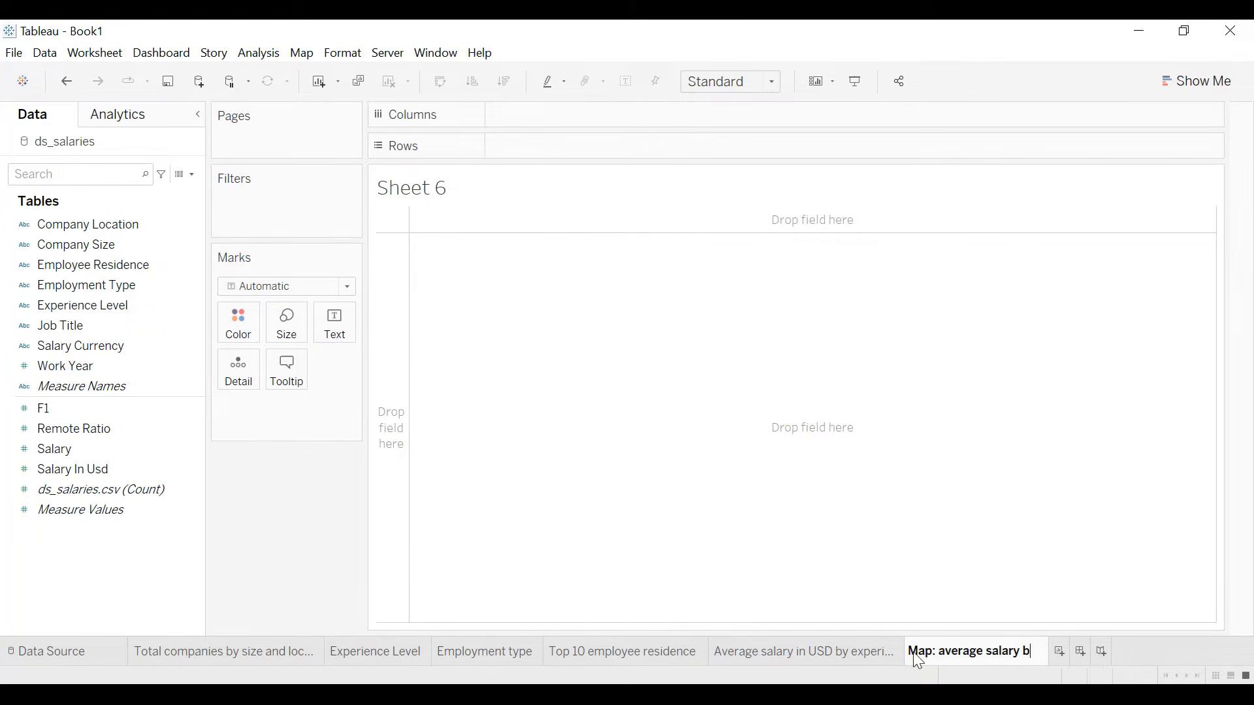
pyautogui.write('y country')
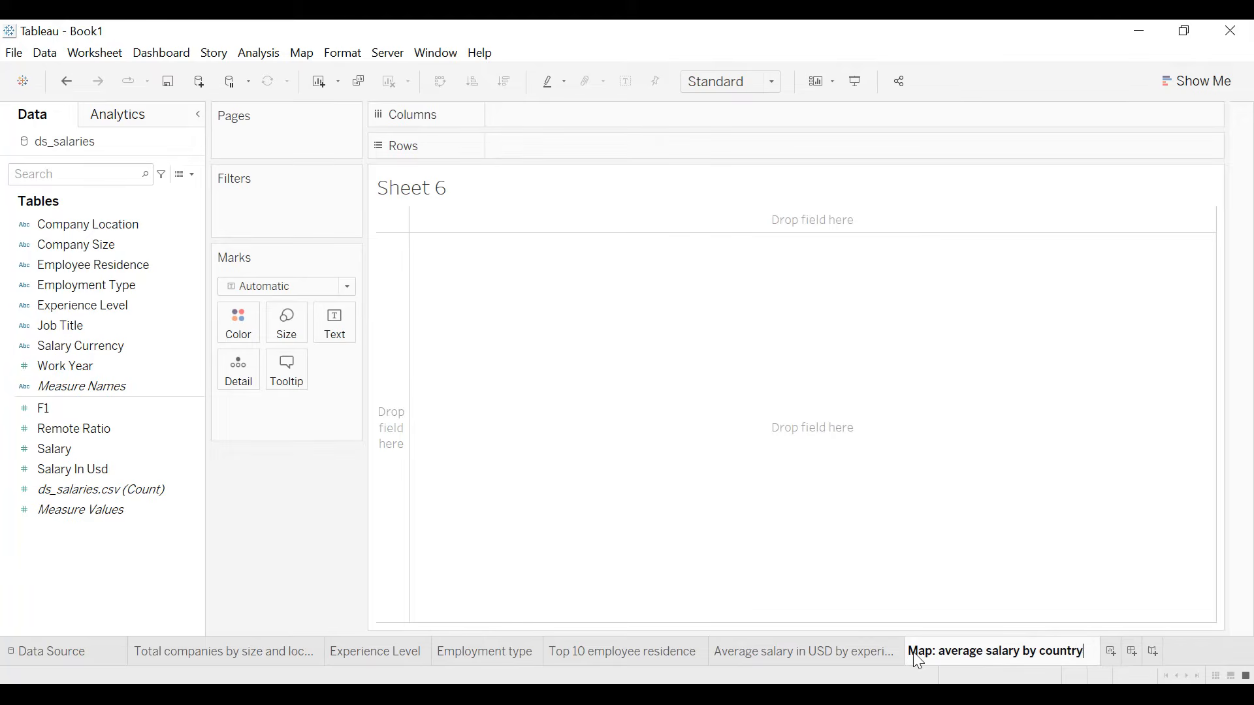
pyautogui.press('Return')
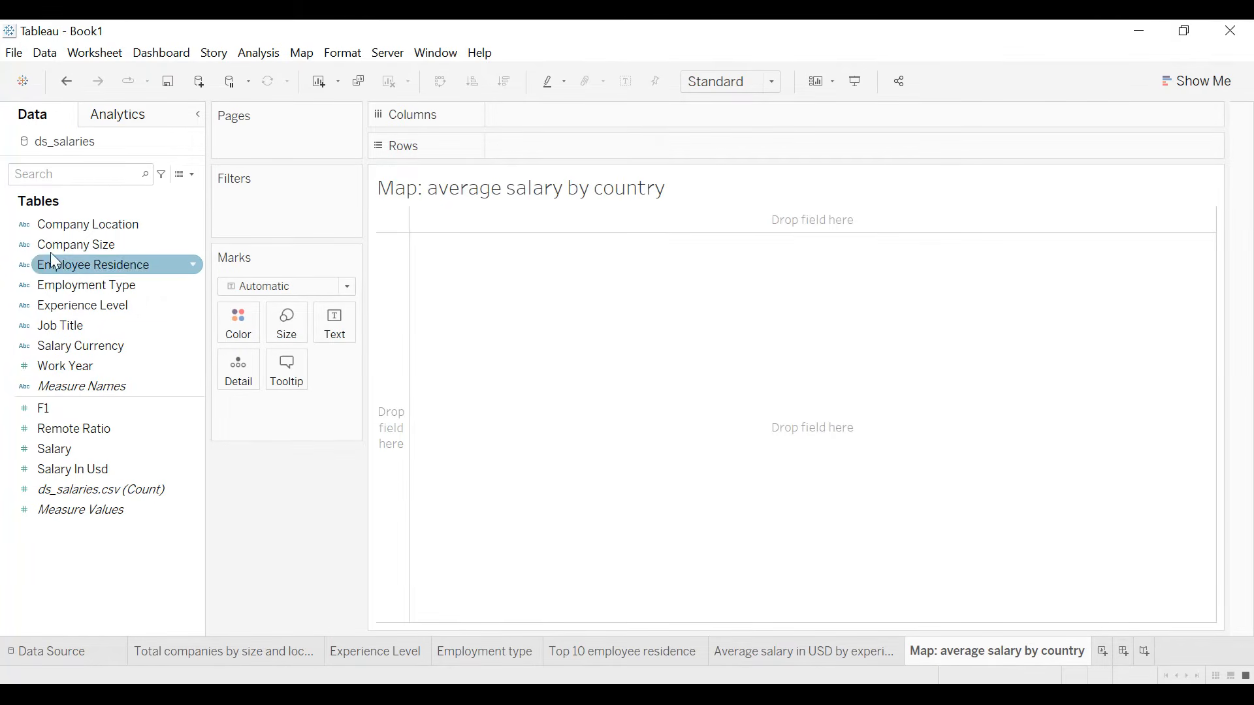
# - Assign the Country/Region geographic role to the Company Location field
pyautogui.click(24, 225)
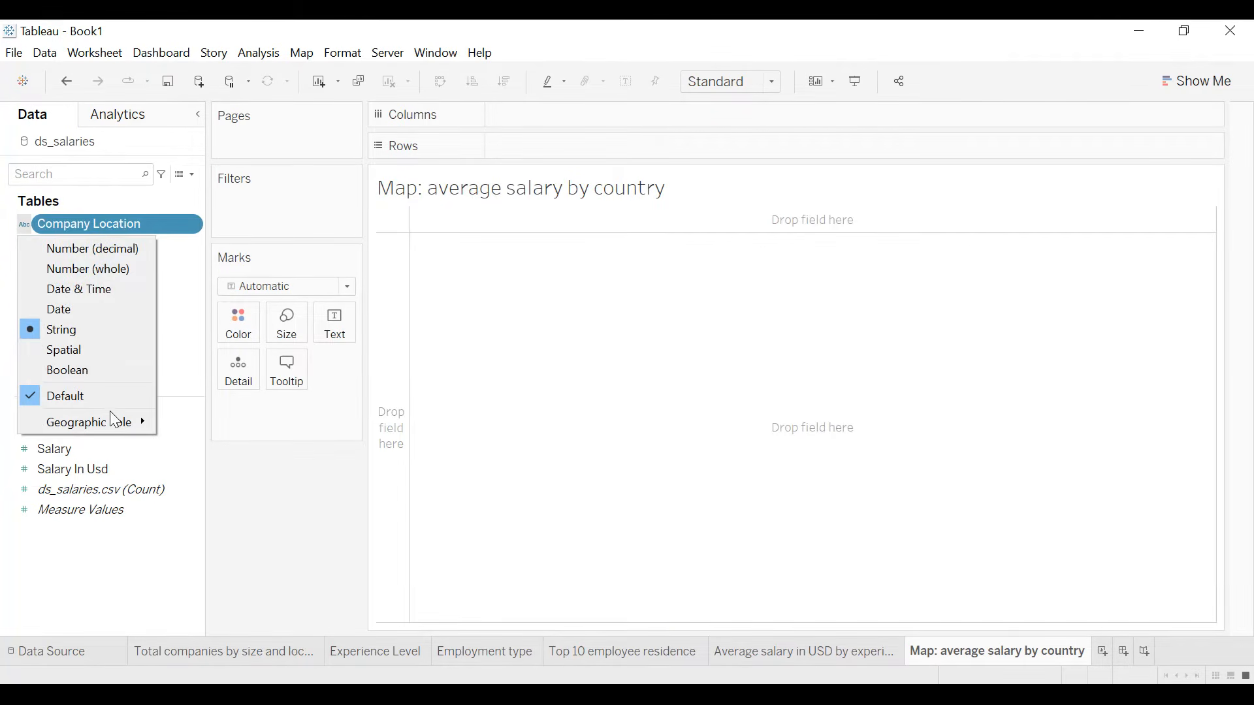
pyautogui.moveTo(110, 417)
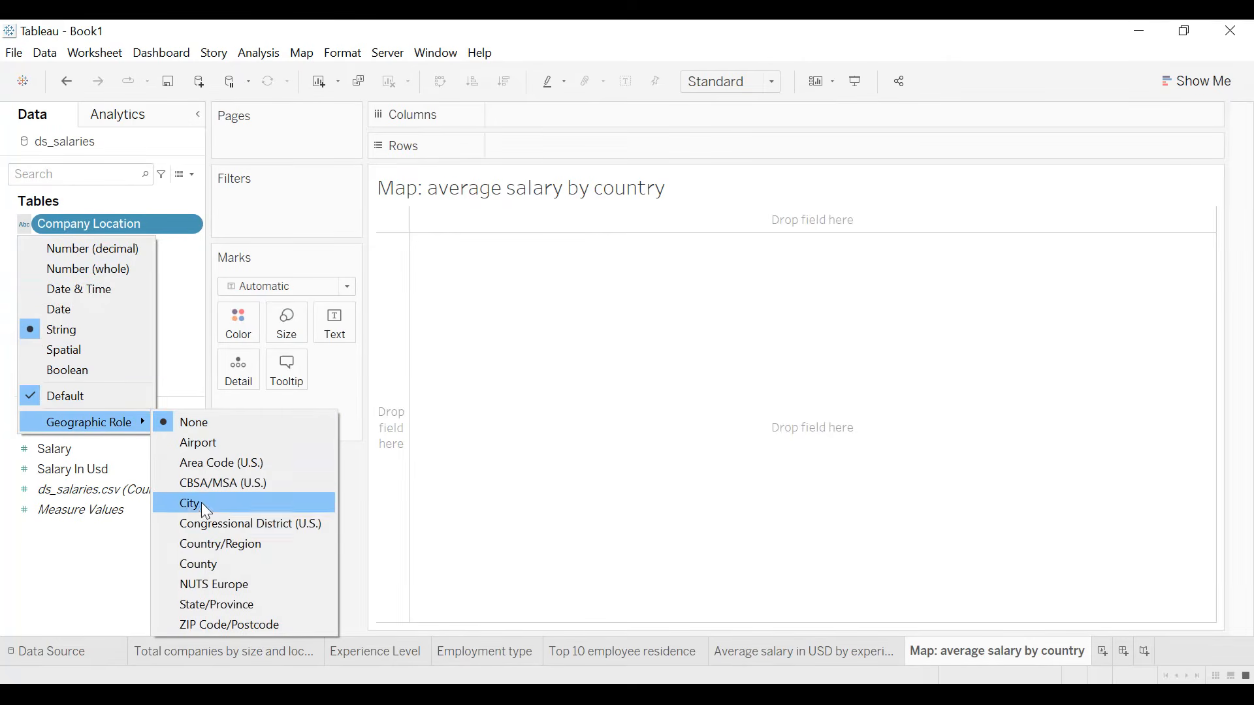
pyautogui.click(205, 544)
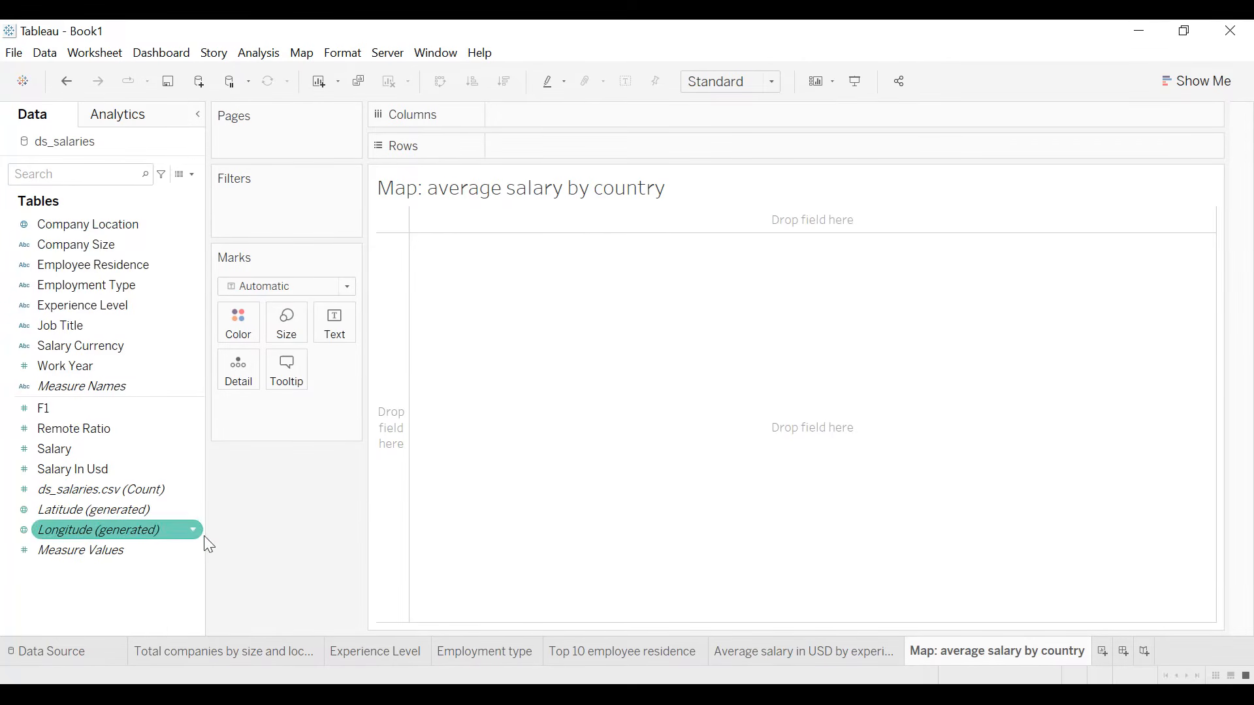
# - Plot Company Location on a map and filter out the values with unknown geographic locations
pyautogui.click(117, 224)
pyautogui.doubleClick(117, 224)
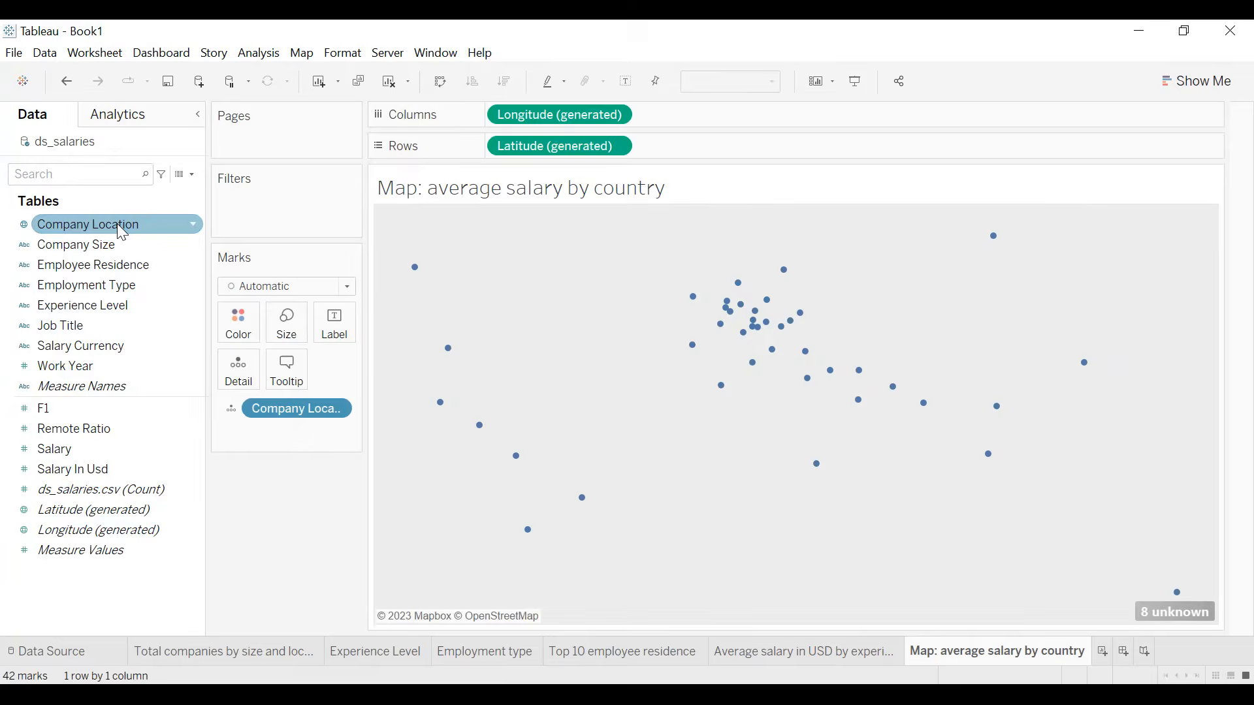
pyautogui.click(1194, 614)
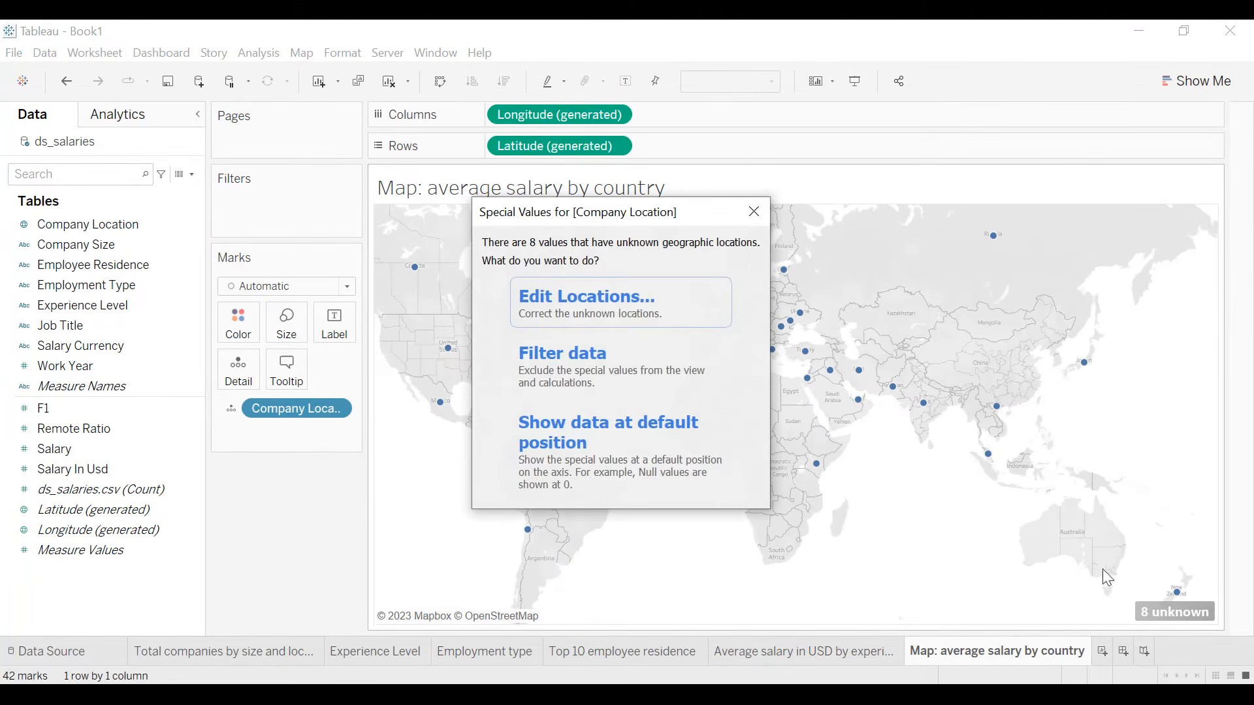
pyautogui.click(643, 381)
# - Color the countries by Salary In Usd, aggregated as an average
pyautogui.click(79, 469)
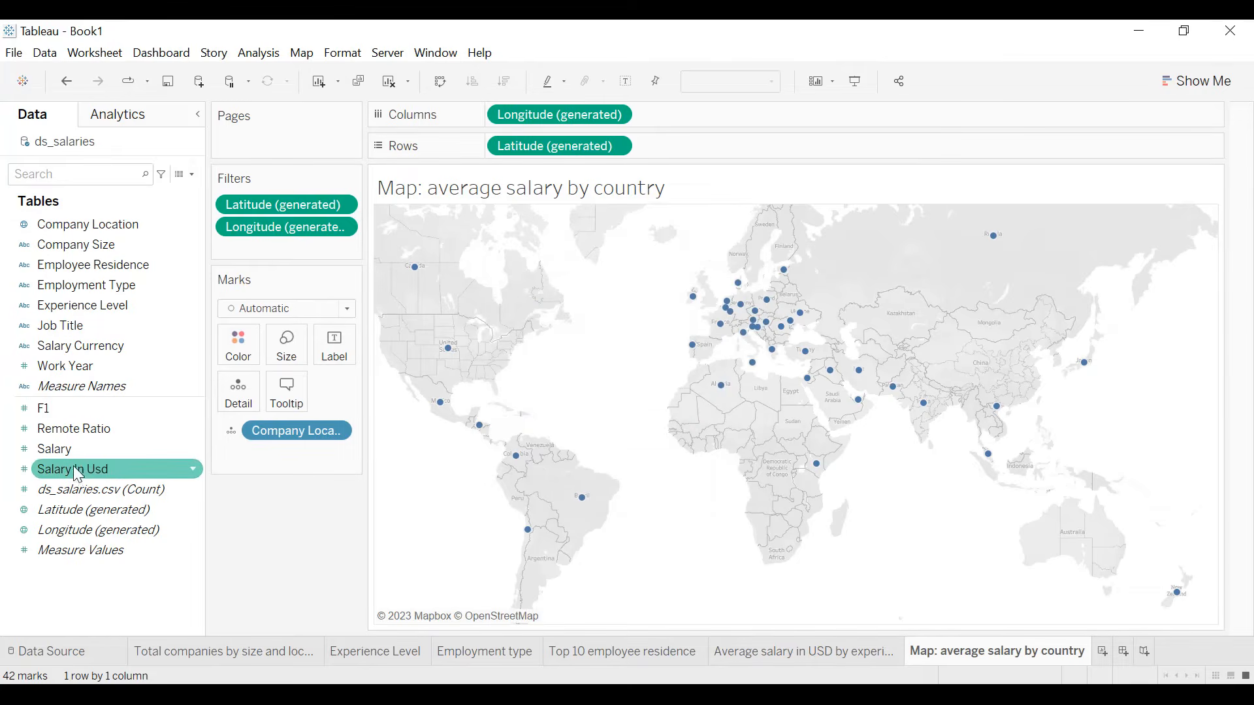
pyautogui.moveTo(75, 479); pyautogui.dragTo(231, 359)
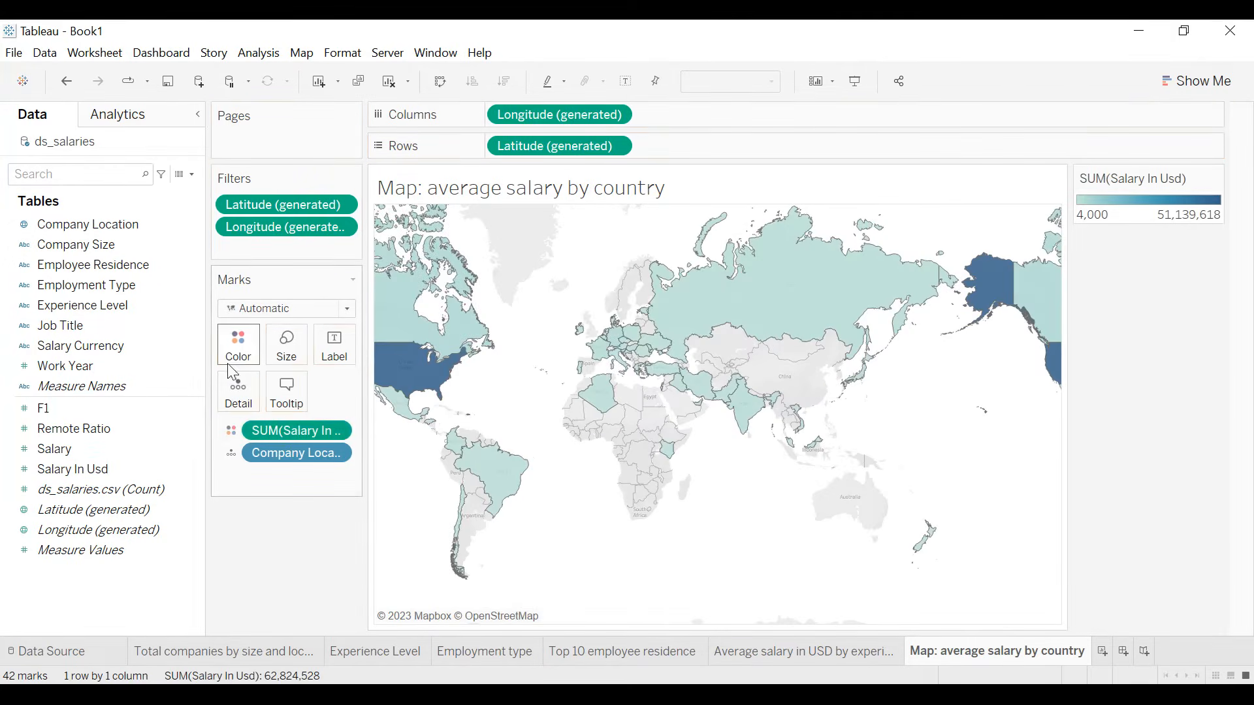
pyautogui.click(344, 430)
pyautogui.moveTo(336, 565)
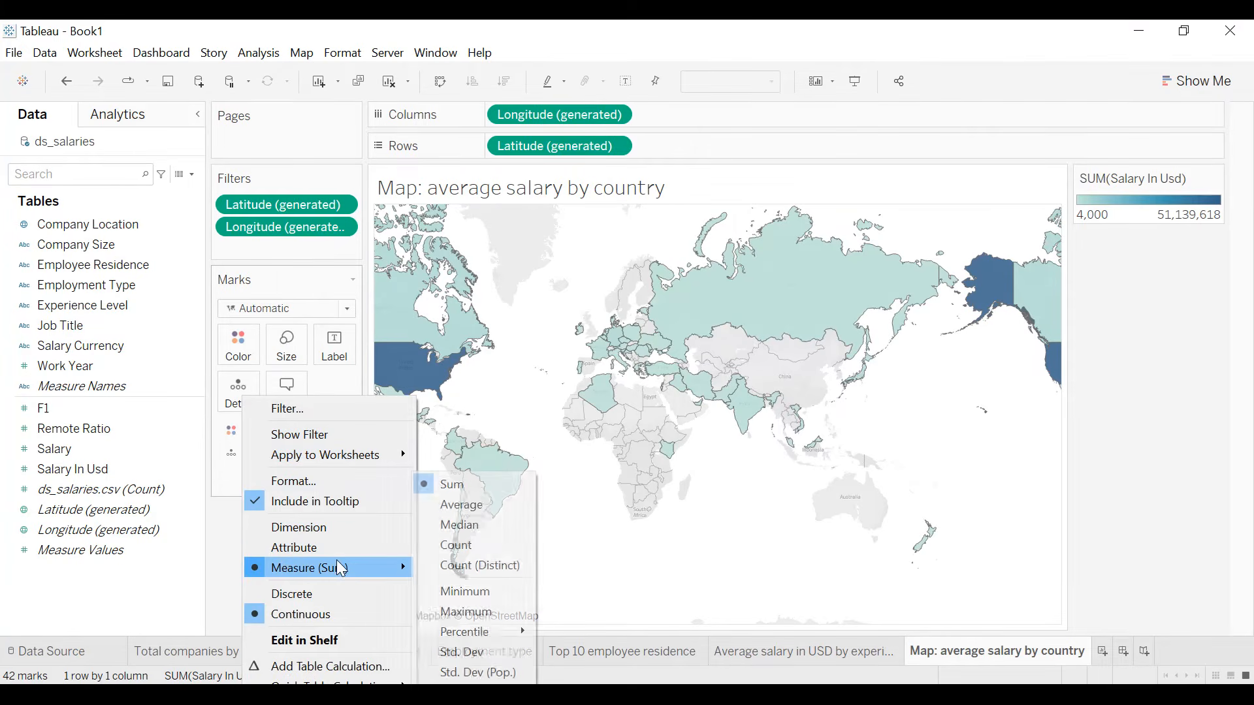
pyautogui.click(457, 505)
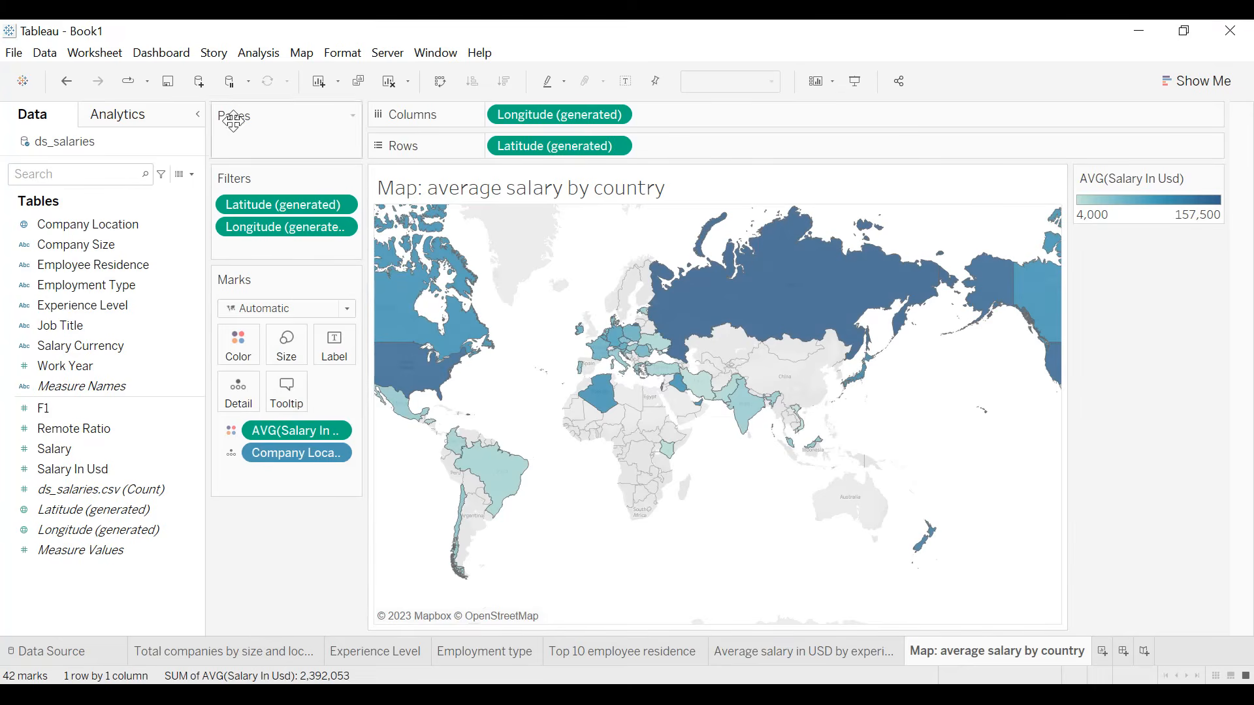
# - Shade the map worksheet's background dark navy
pyautogui.click(353, 55)
pyautogui.click(358, 177)
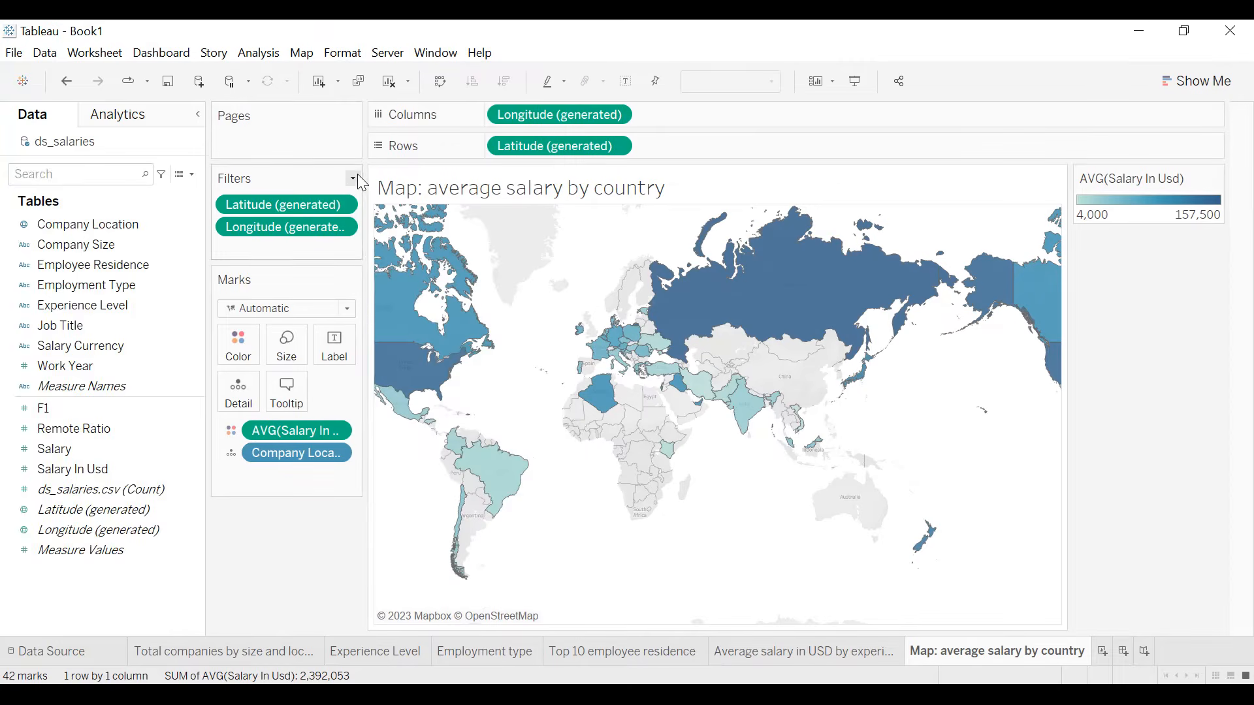
pyautogui.click(121, 233)
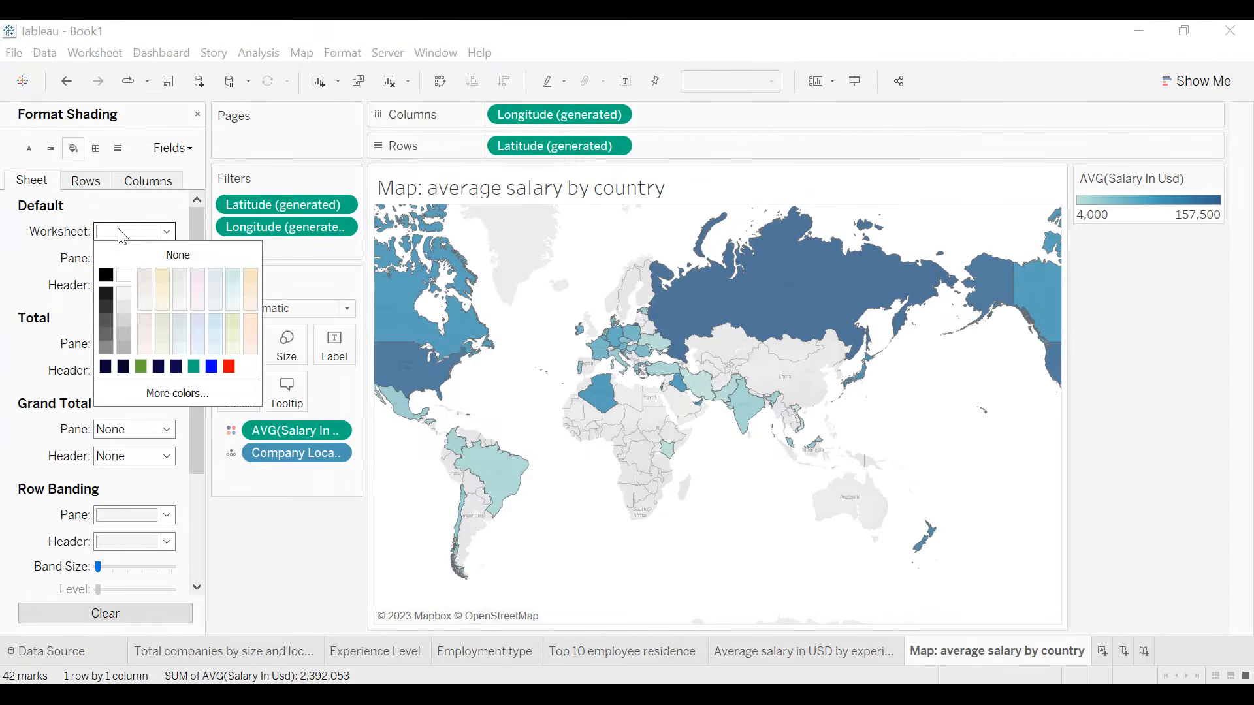
pyautogui.click(105, 366)
pyautogui.click(514, 405)
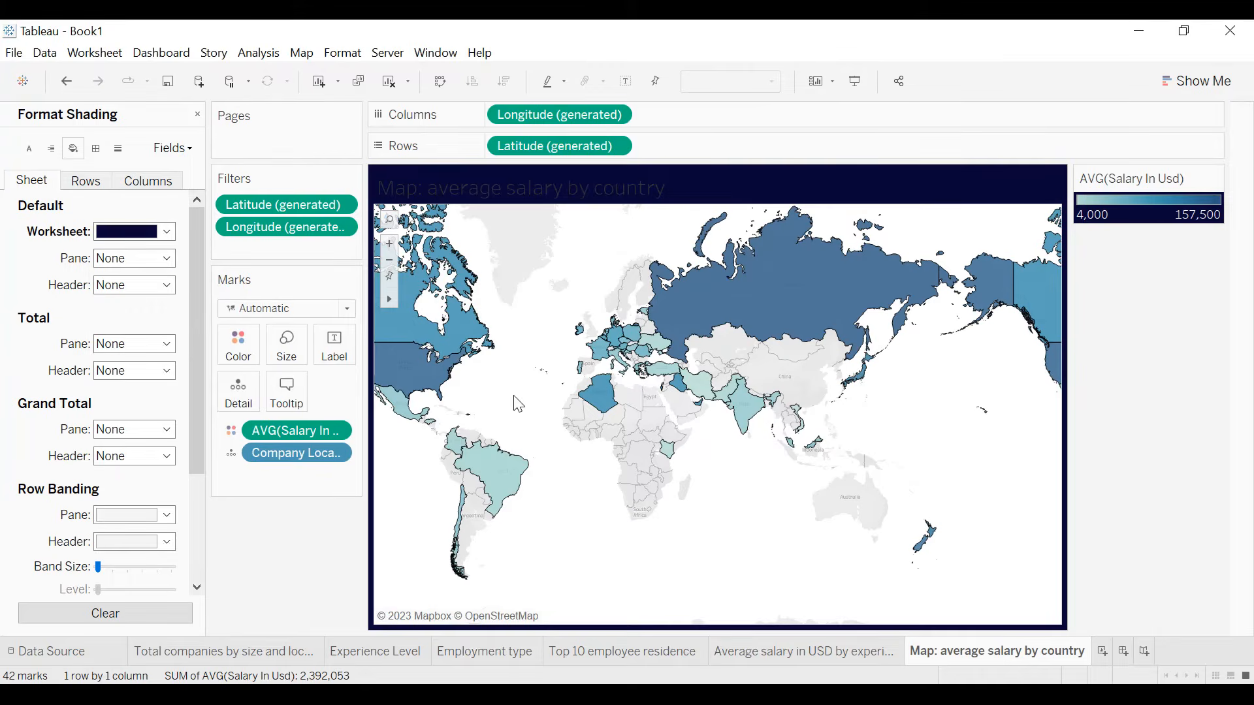
# - Switch the background map to the dark style
pyautogui.click(301, 52)
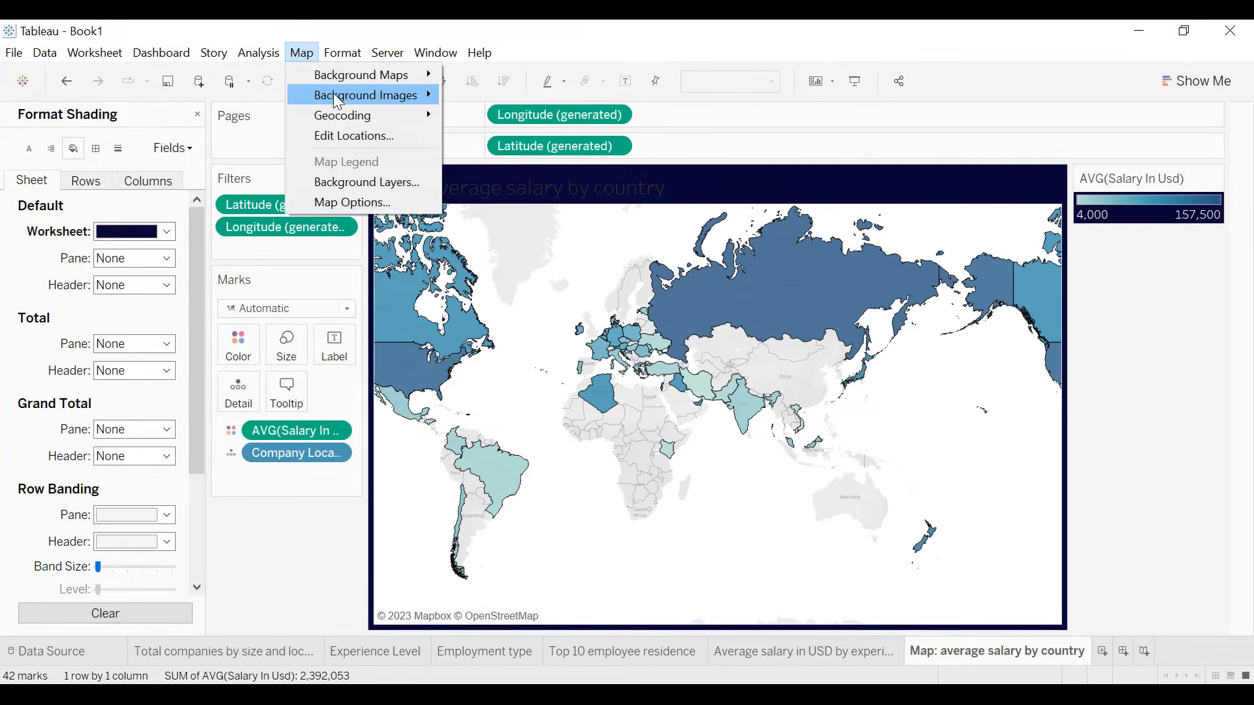
pyautogui.moveTo(339, 80)
pyautogui.click(479, 115)
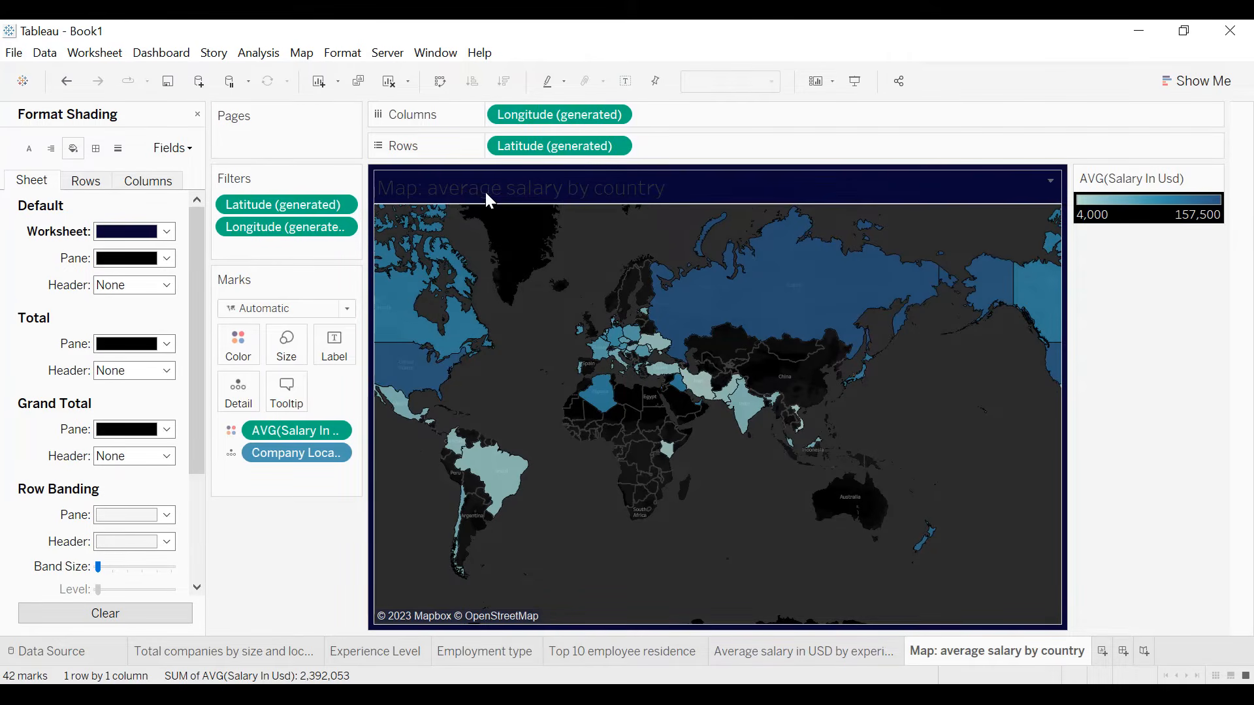
# - Format the map sheet's title as centered, white, bold text
pyautogui.doubleClick(566, 192)
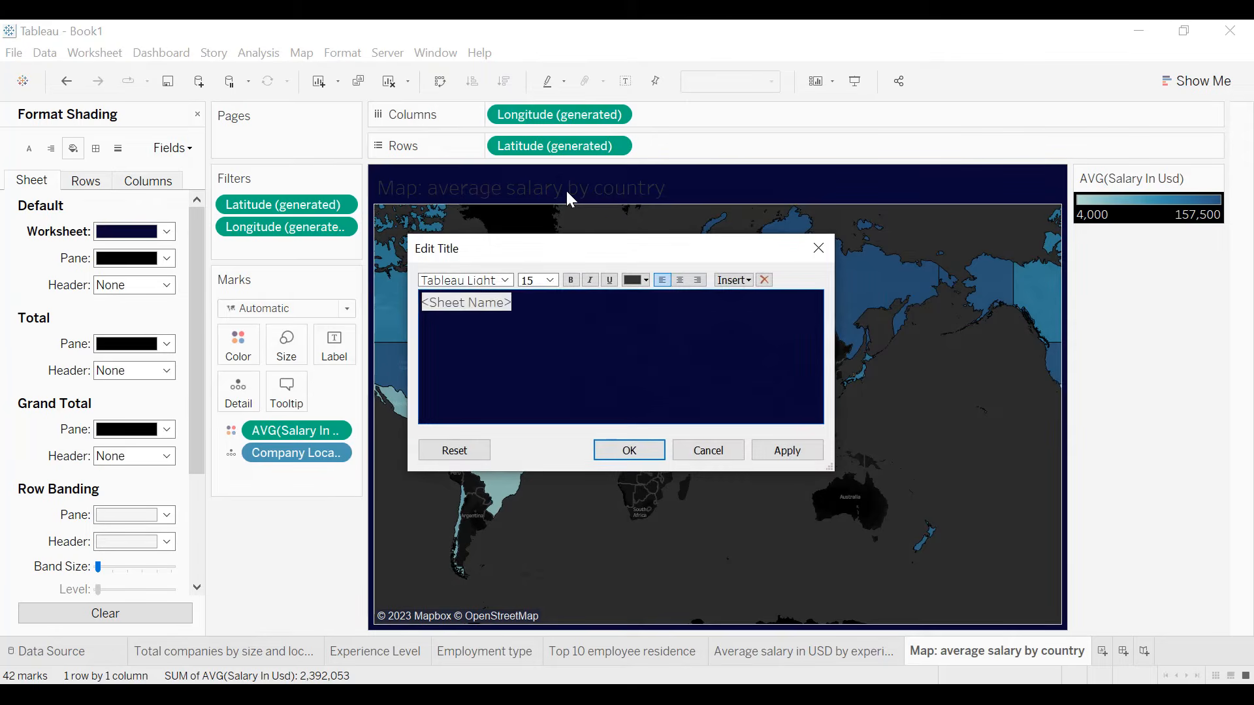
pyautogui.hotkey('ctrl', 'a')
pyautogui.click(681, 280)
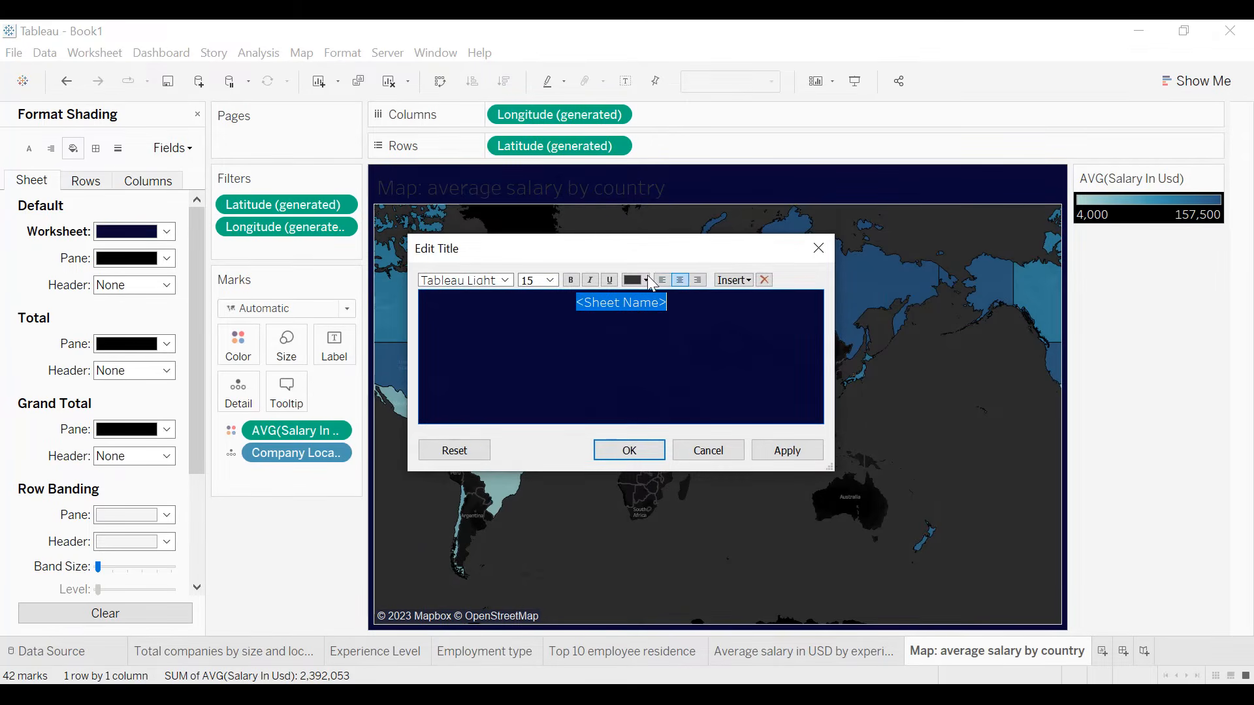
pyautogui.click(645, 280)
pyautogui.click(651, 298)
pyautogui.click(570, 280)
pyautogui.click(786, 450)
pyautogui.click(629, 451)
# - Add a thin white border around the map sheet's title and close the formatting options
pyautogui.rightClick(666, 196)
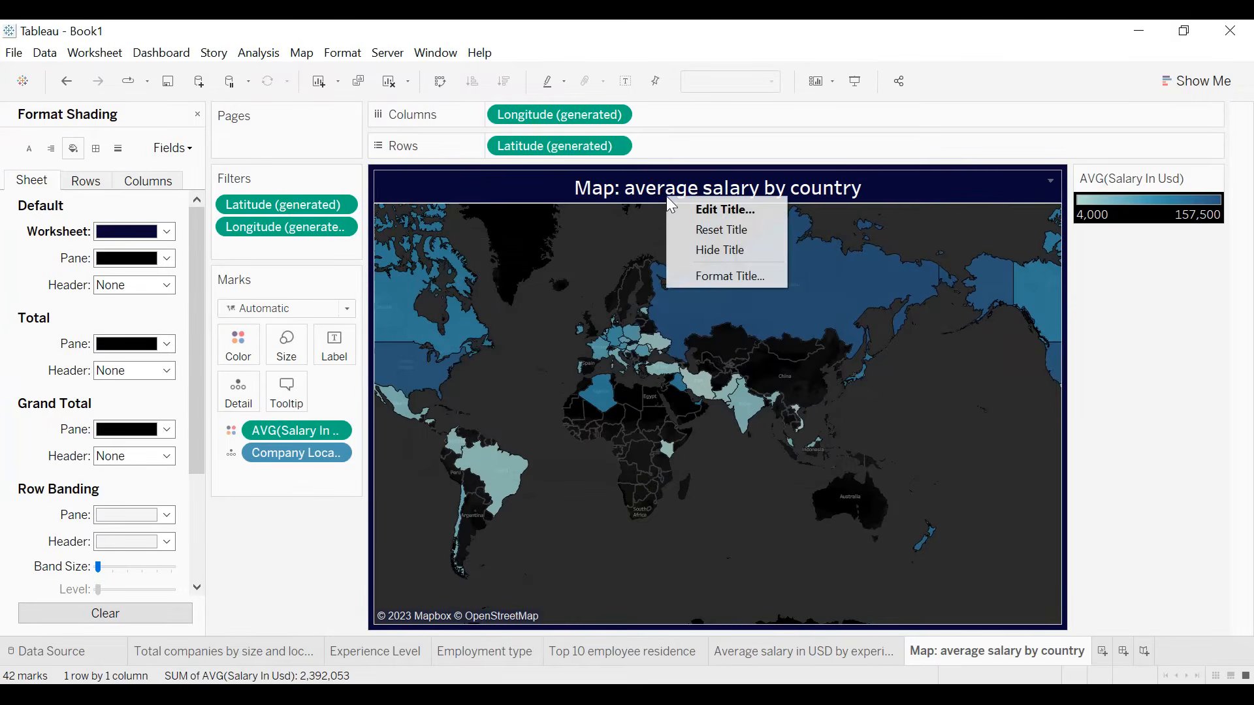
pyautogui.click(710, 272)
pyautogui.click(144, 200)
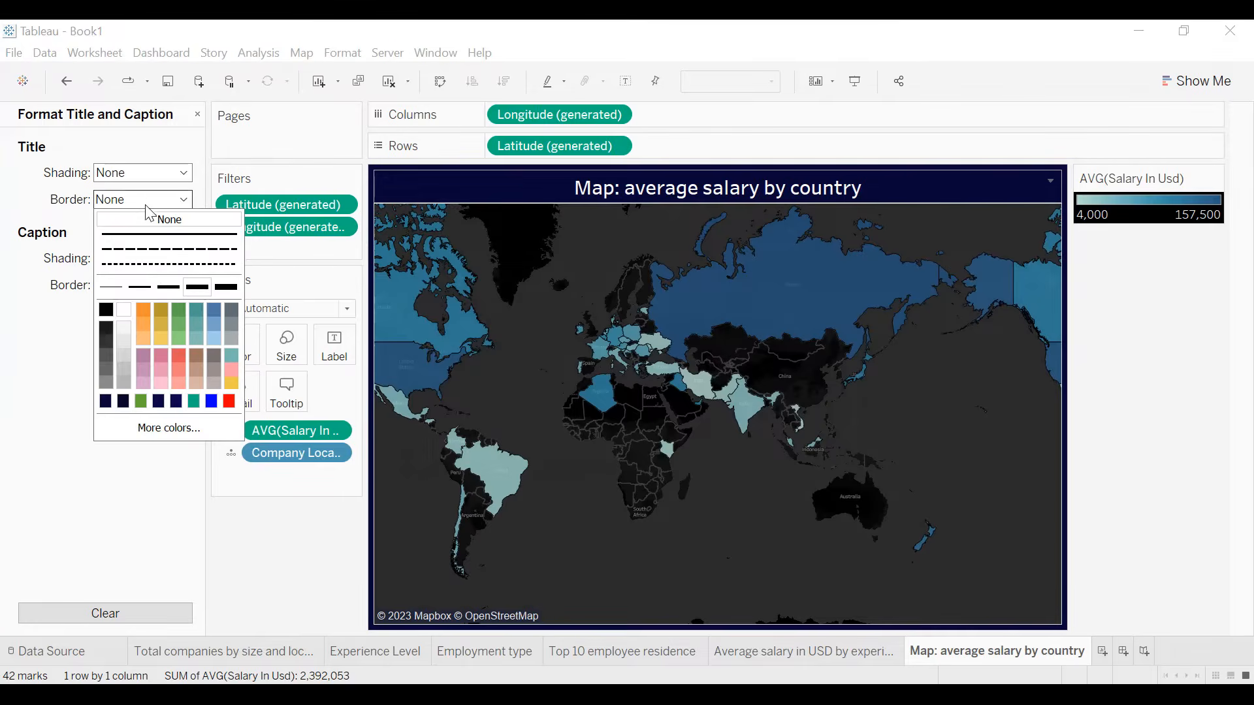
pyautogui.click(128, 308)
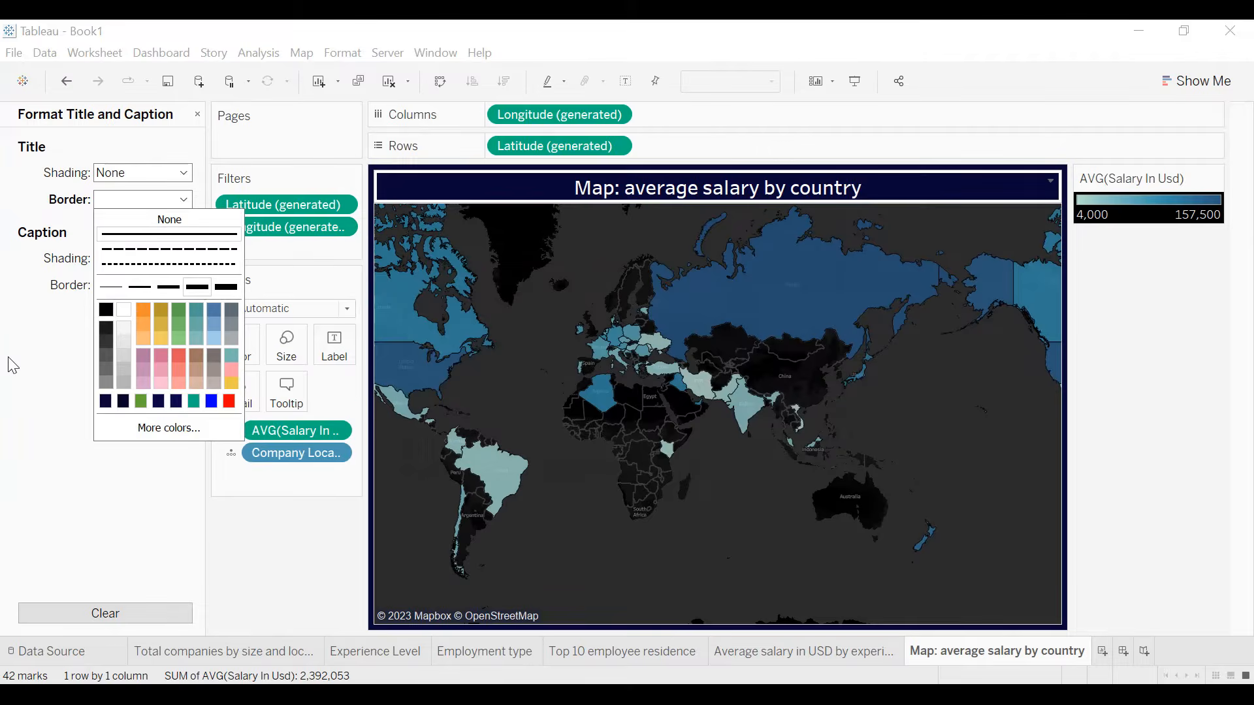
pyautogui.click(112, 295)
pyautogui.click(76, 383)
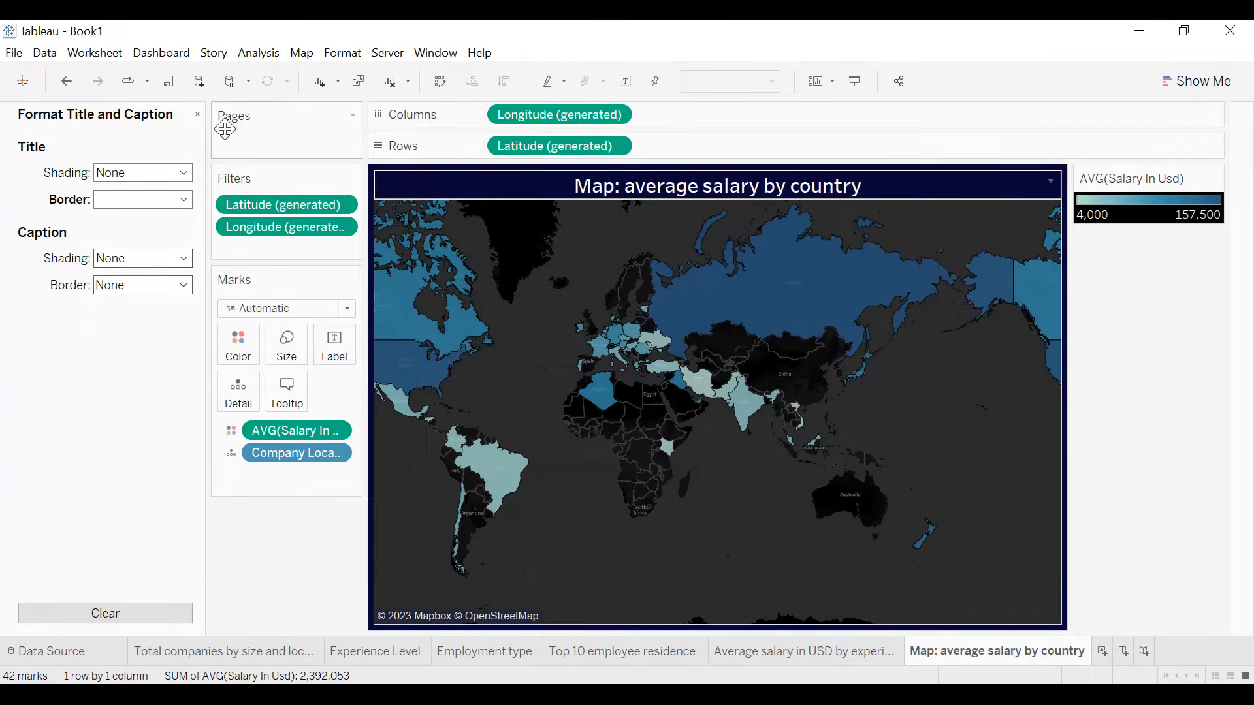
pyautogui.click(197, 114)
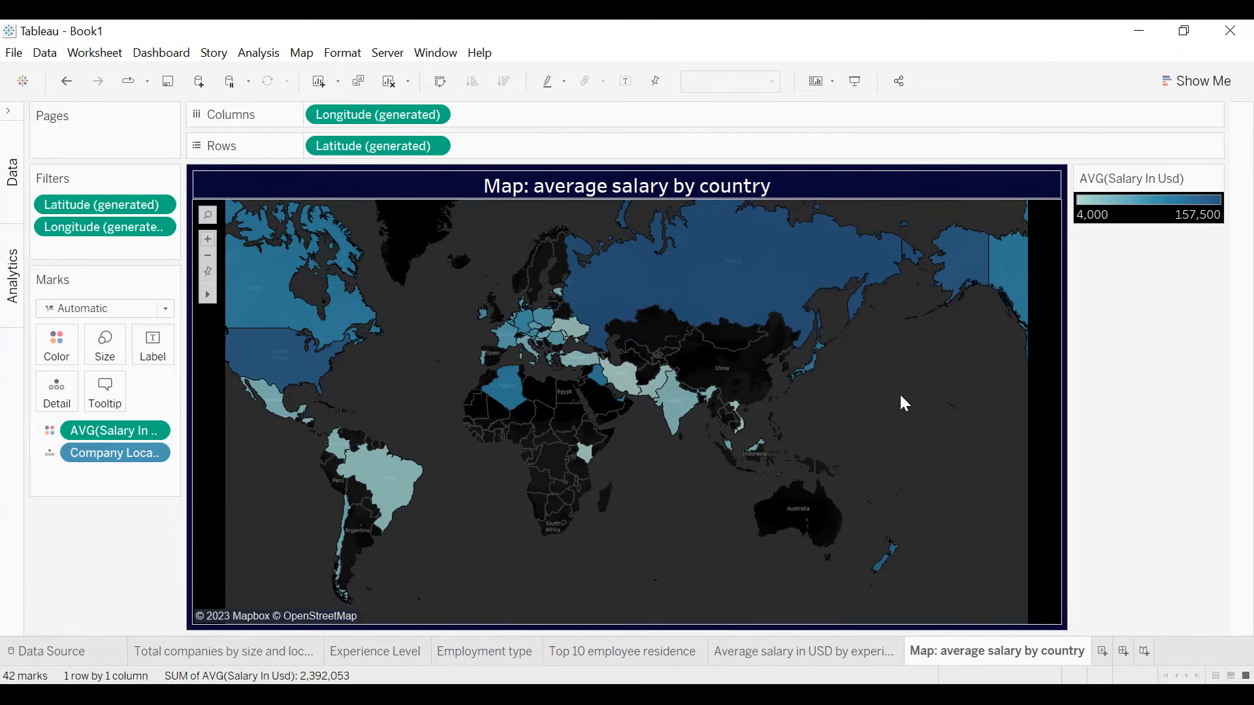
# - Add a Job Title filter to the map, keeping only Data Scientist
pyautogui.moveTo(302, 373)
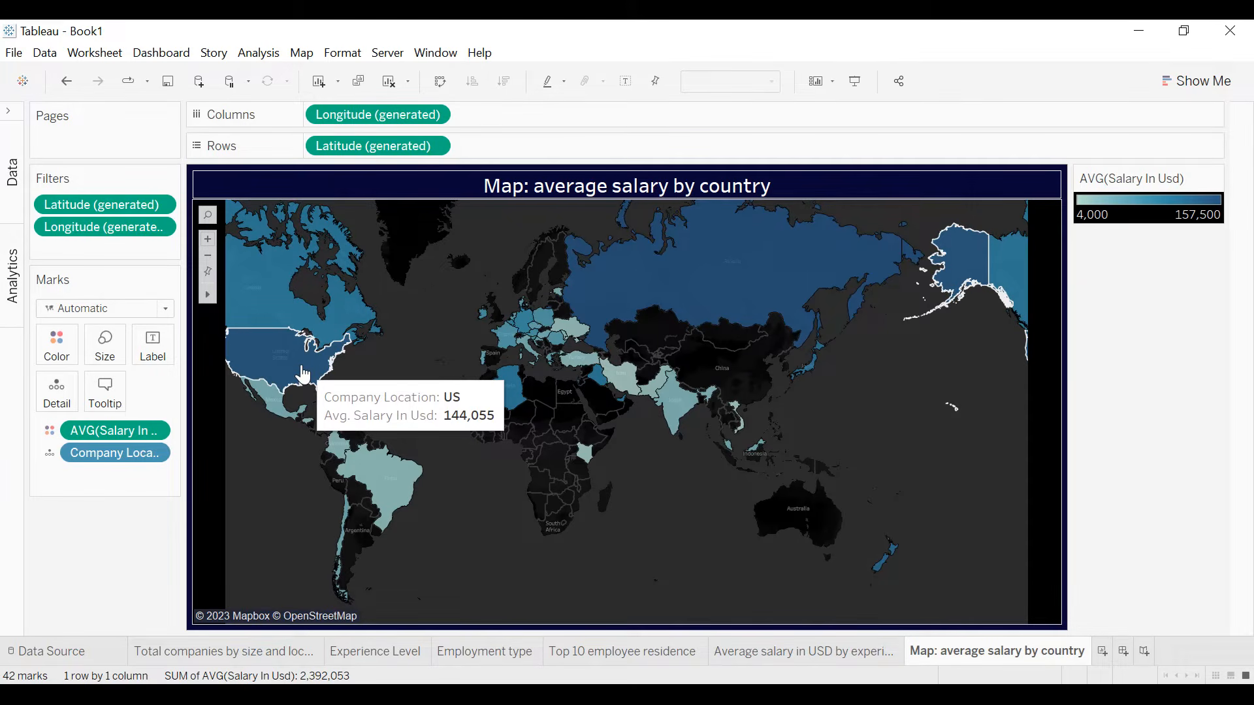
pyautogui.click(12, 116)
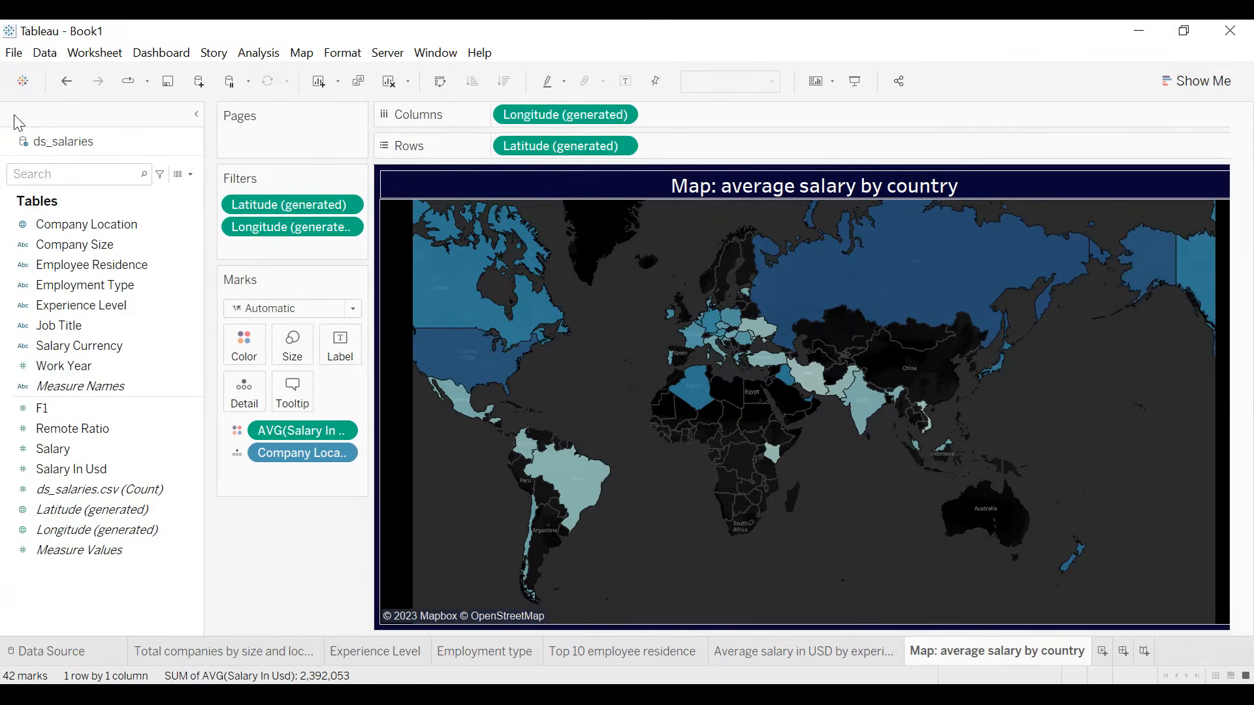
pyautogui.moveTo(85, 322); pyautogui.dragTo(257, 249)
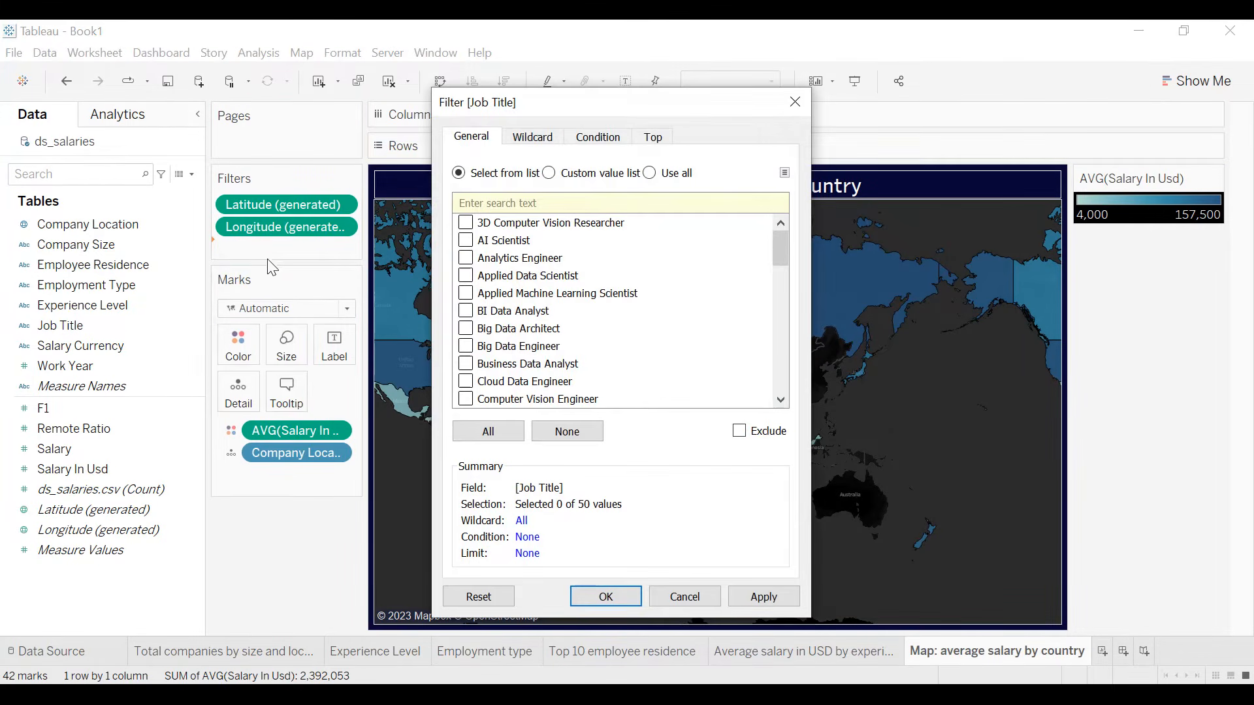
pyautogui.scroll(-5, 491, 273)
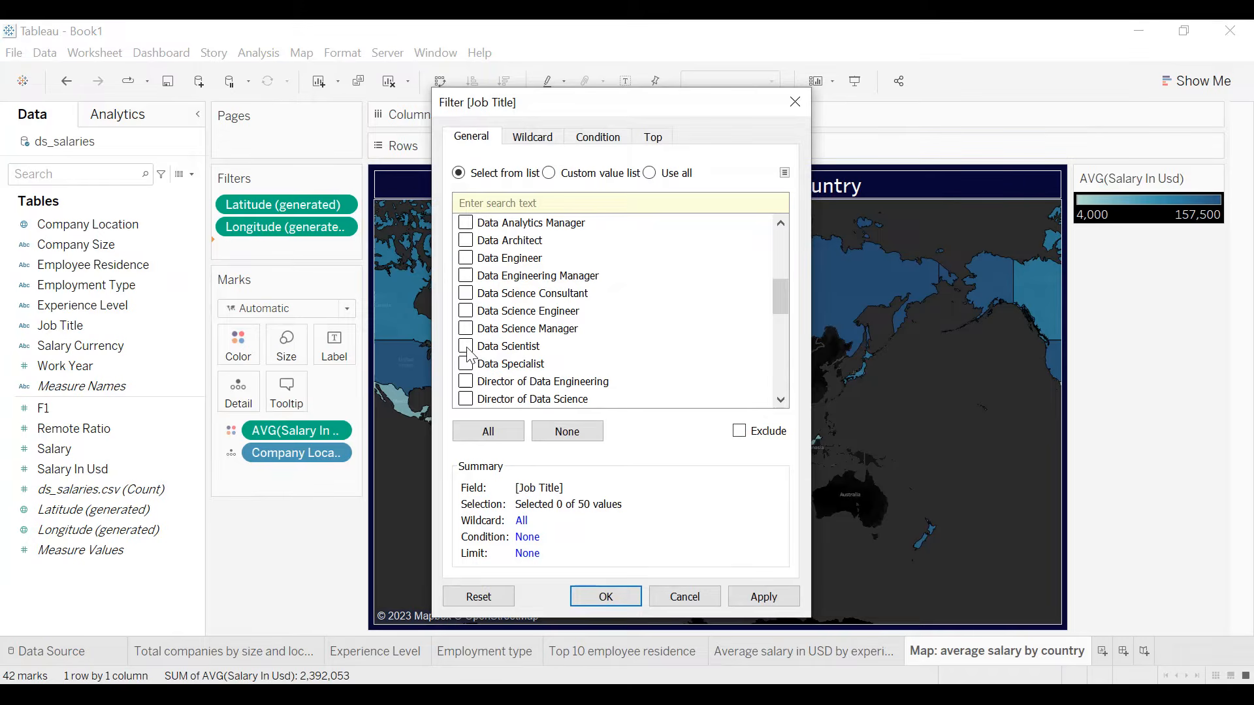
pyautogui.click(765, 594)
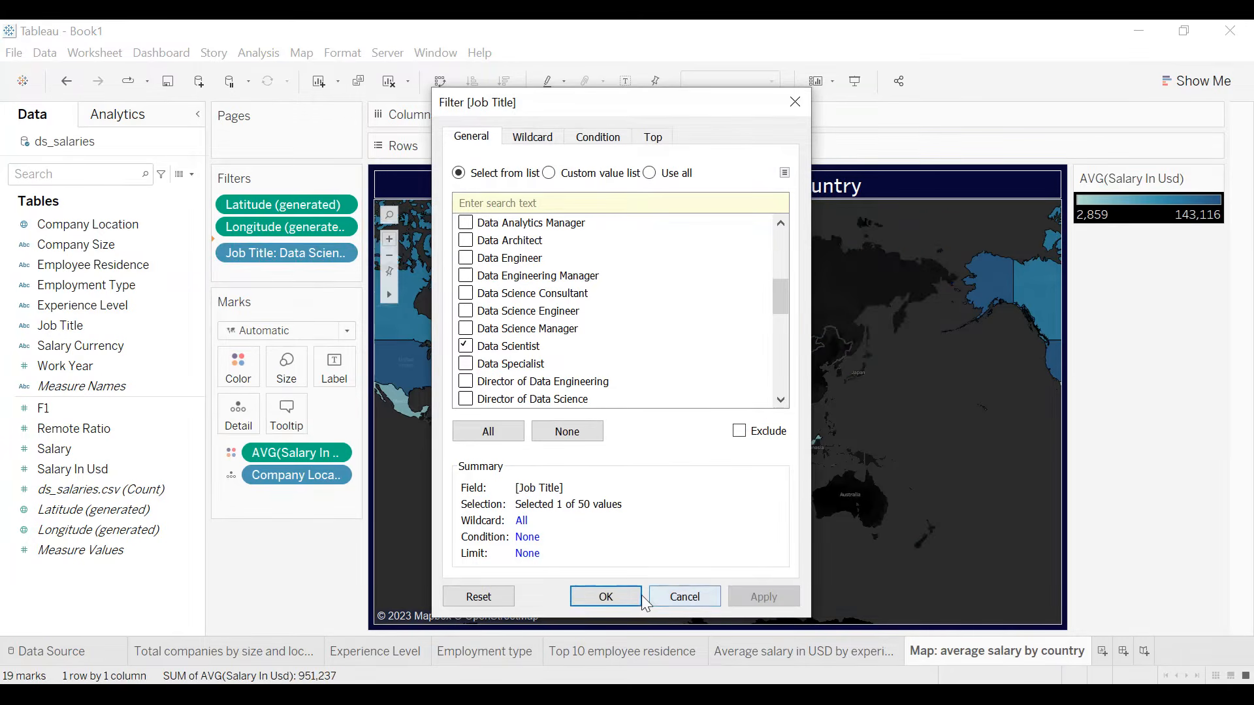
pyautogui.click(621, 595)
# - Show the map's Job Title filter control and display it as a single value dropdown
pyautogui.click(342, 248)
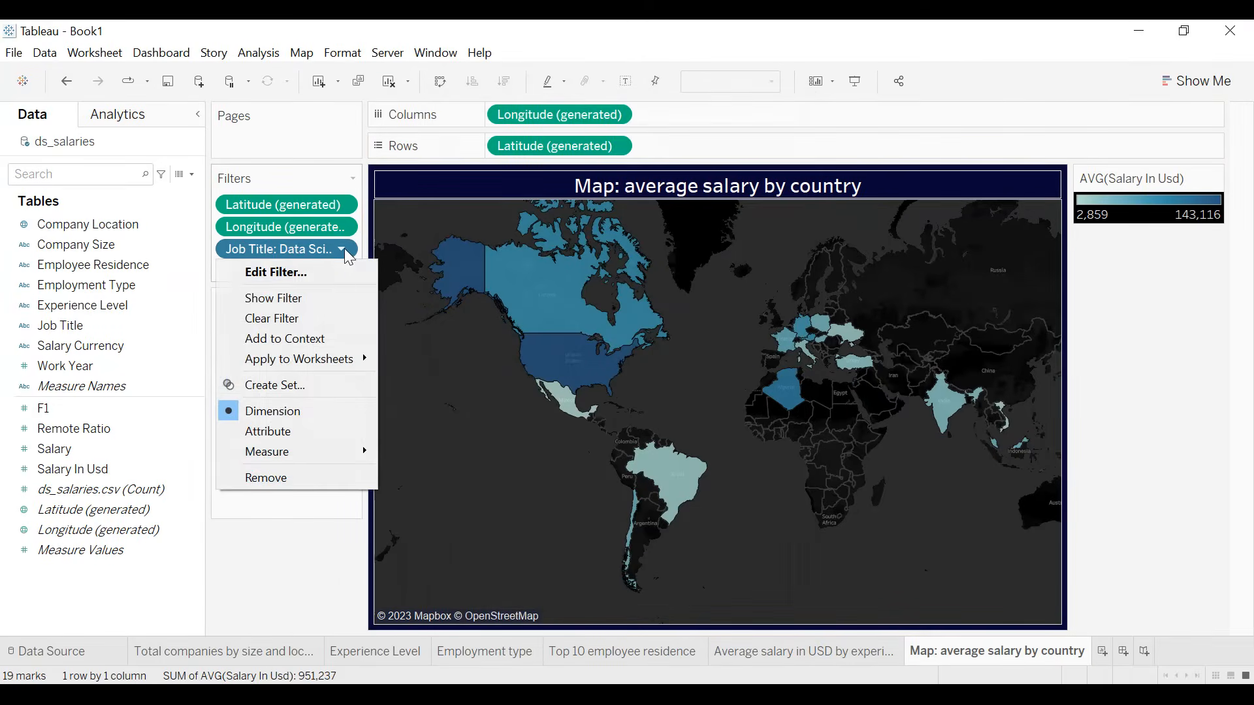
pyautogui.click(323, 297)
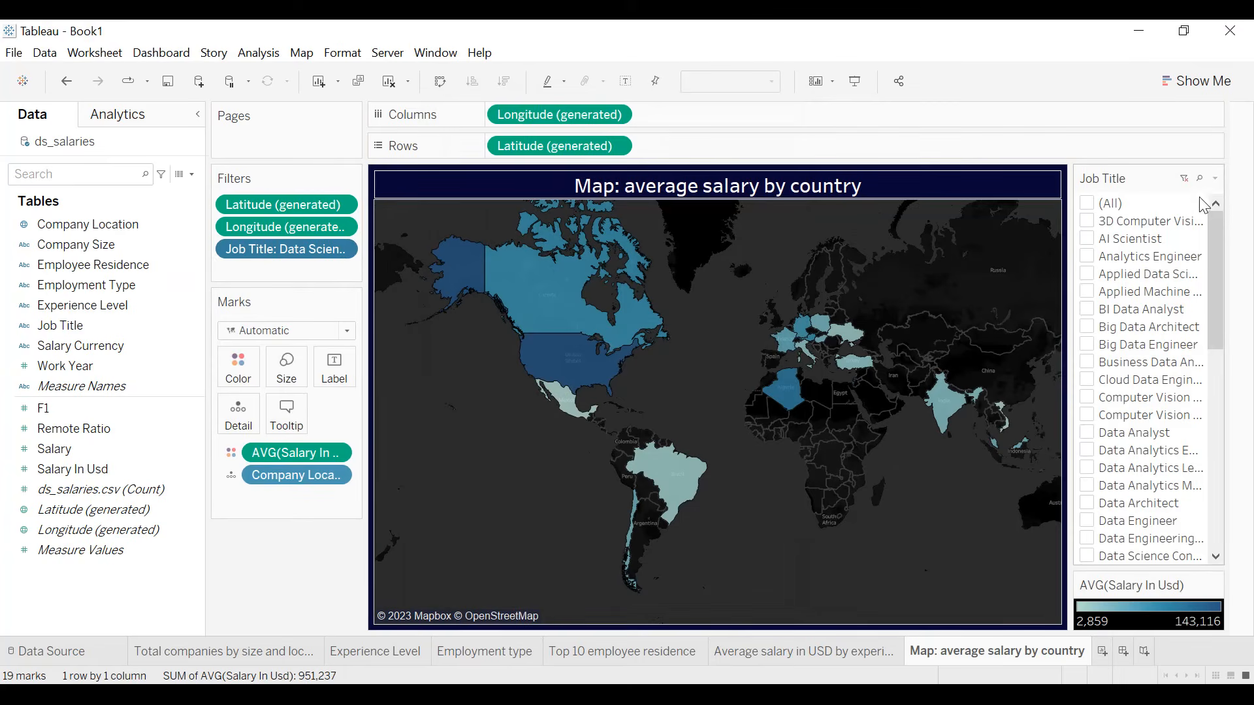
pyautogui.click(1213, 182)
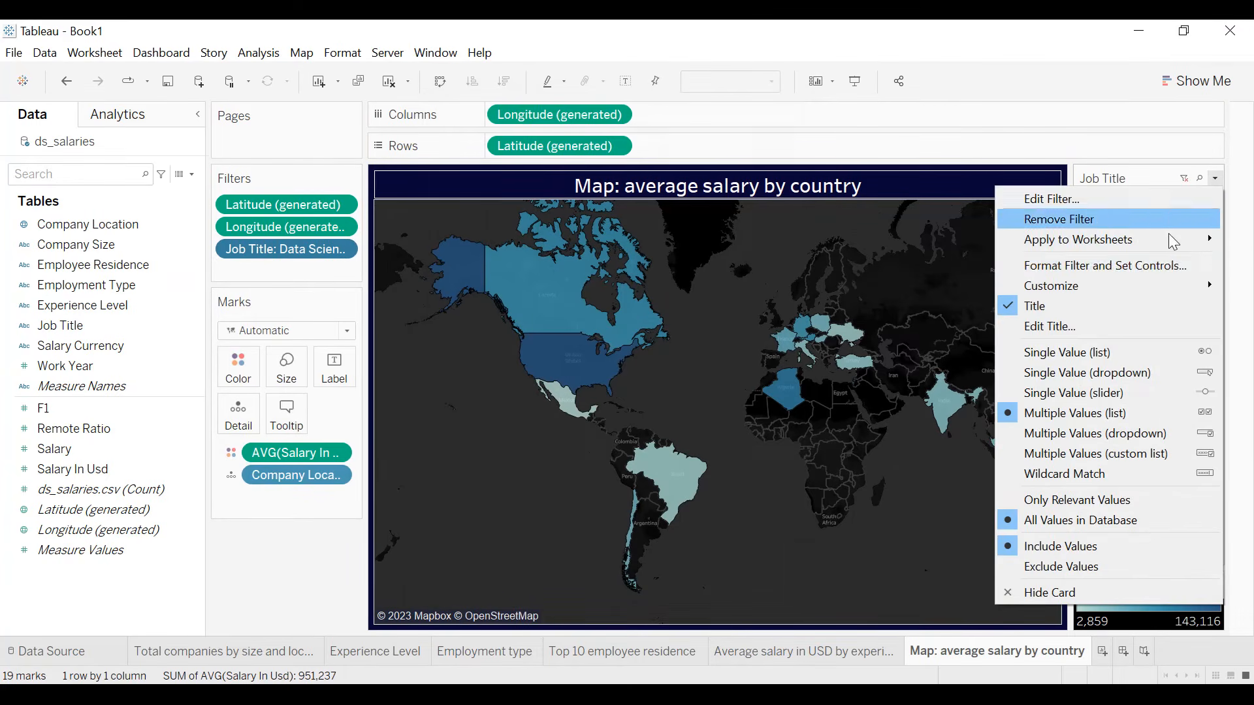
pyautogui.click(1118, 372)
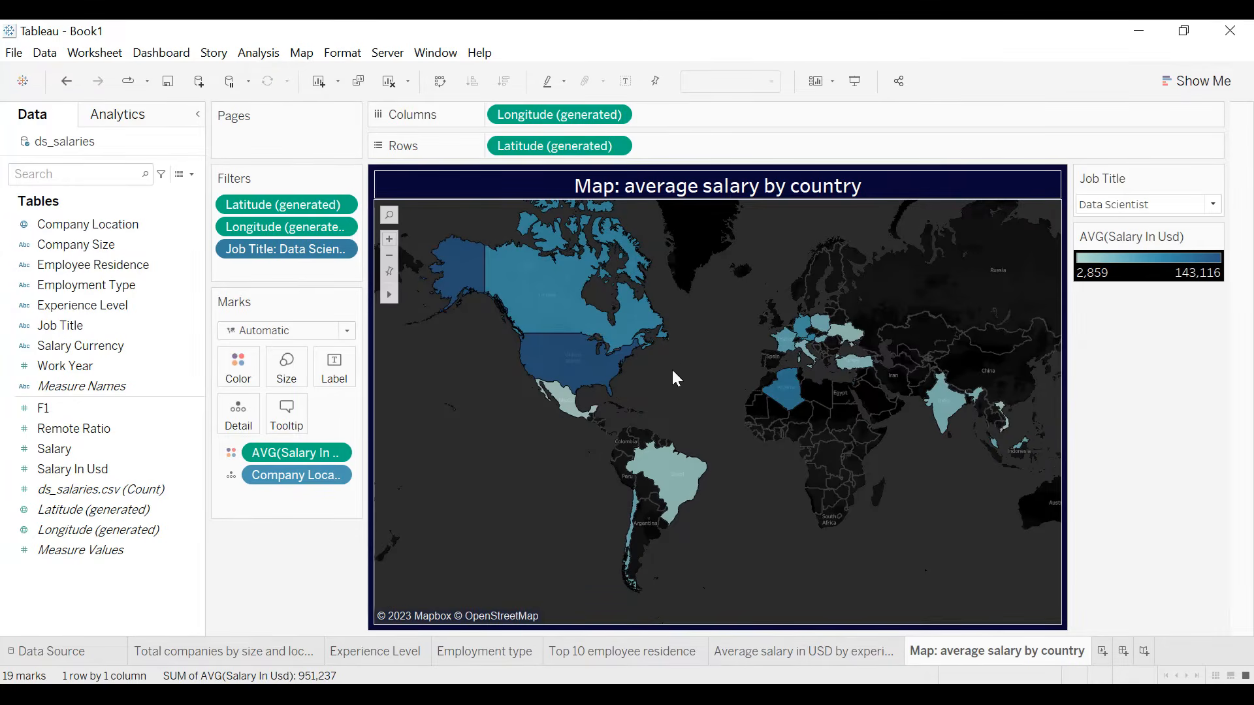
# - Try the map's Job Title filter with BI Data Analyst, followed by Data Analyst, and inspect the highlighted countries
pyautogui.moveTo(568, 377)
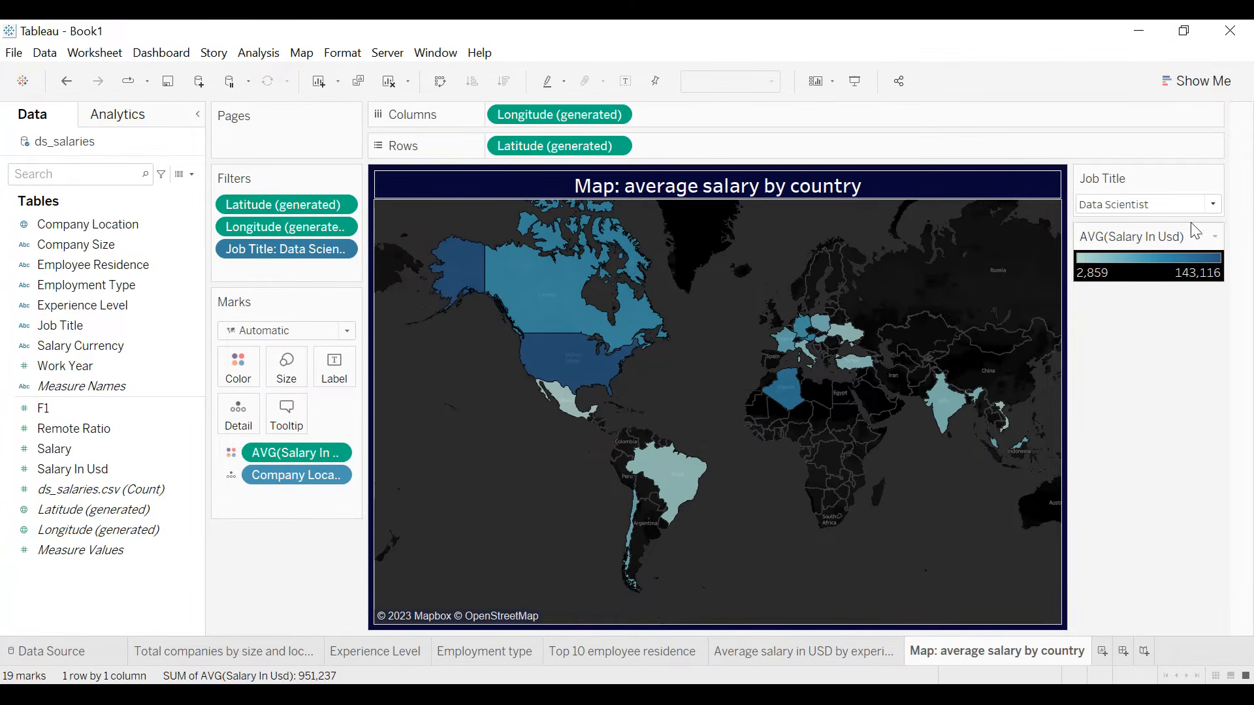
pyautogui.click(1211, 204)
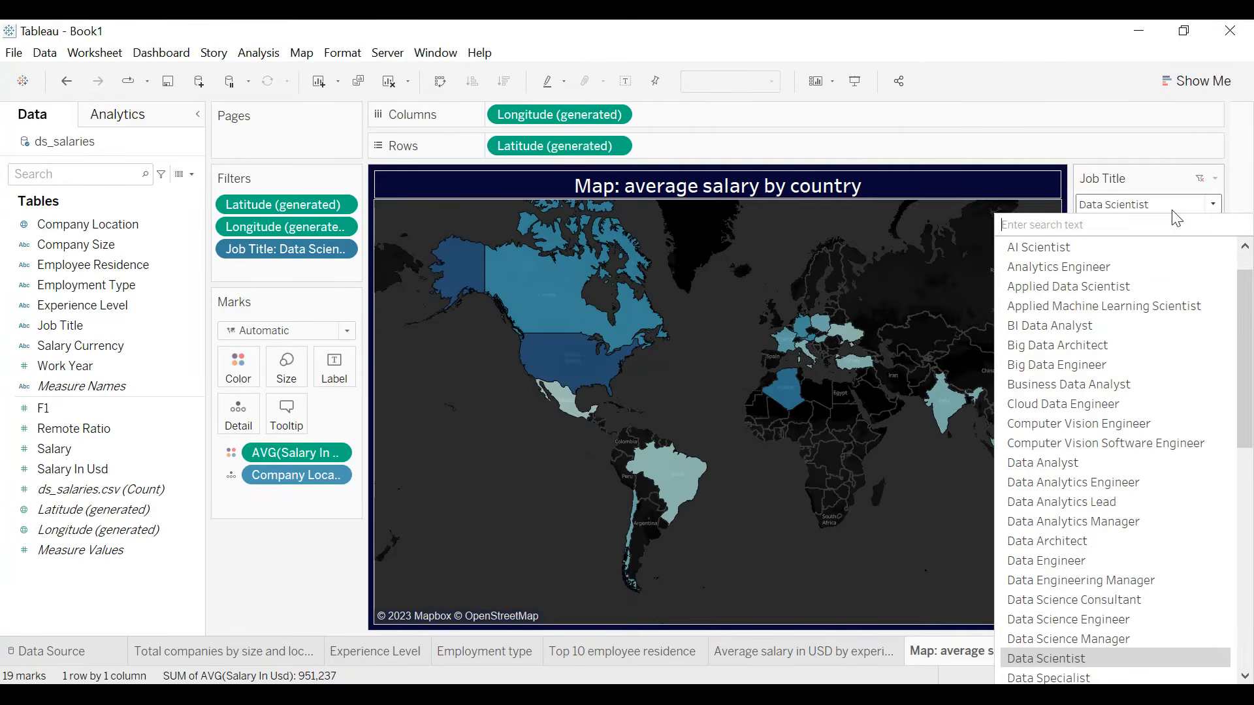
pyautogui.click(1091, 334)
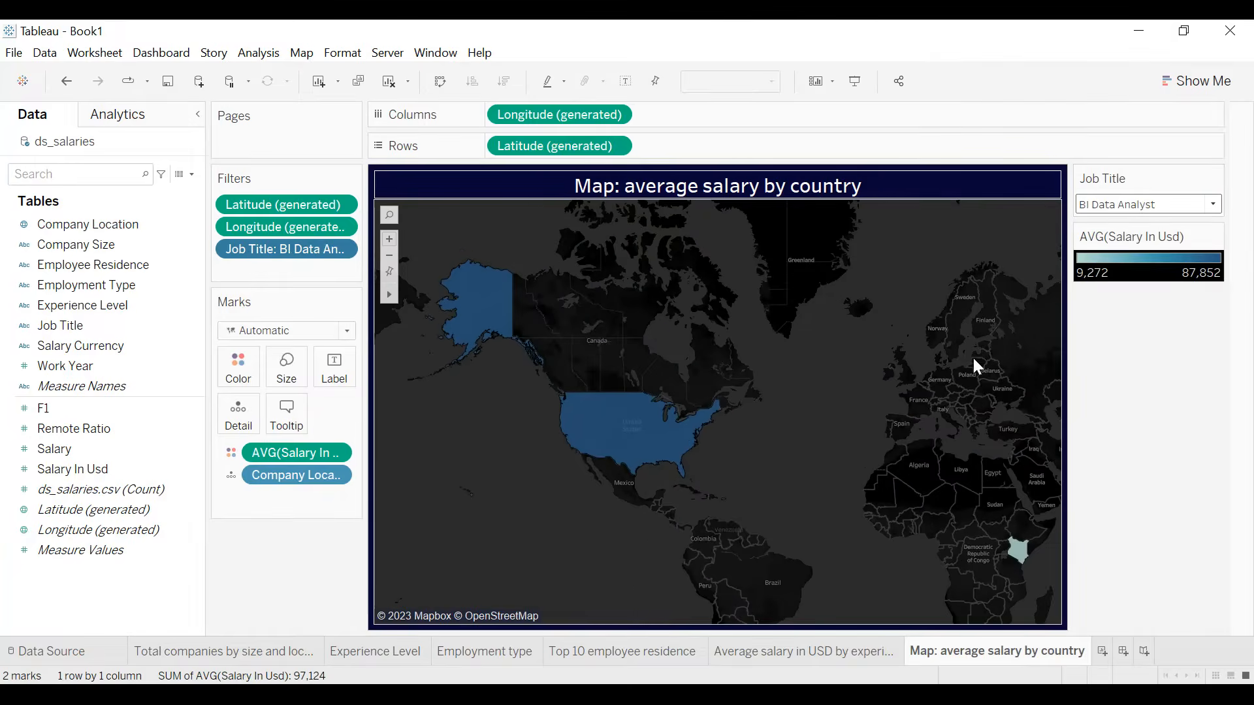
pyautogui.moveTo(656, 449)
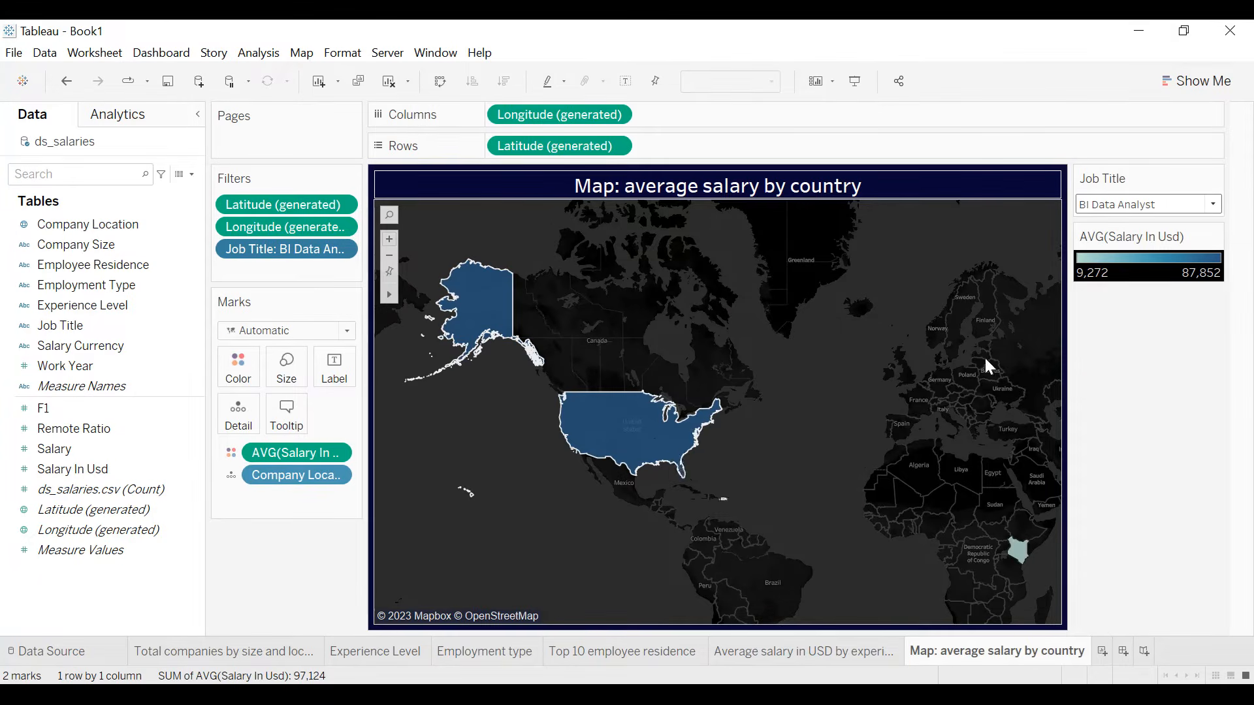
pyautogui.click(1206, 206)
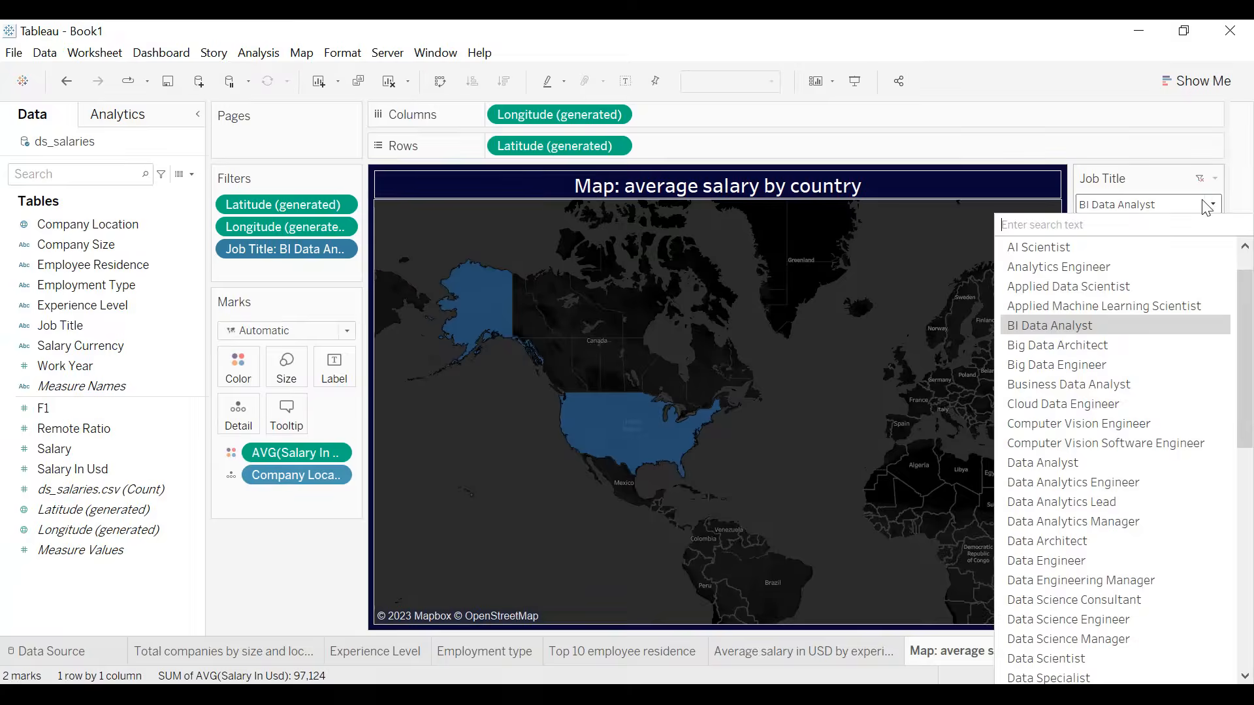
pyautogui.click(1088, 457)
pyautogui.moveTo(585, 455)
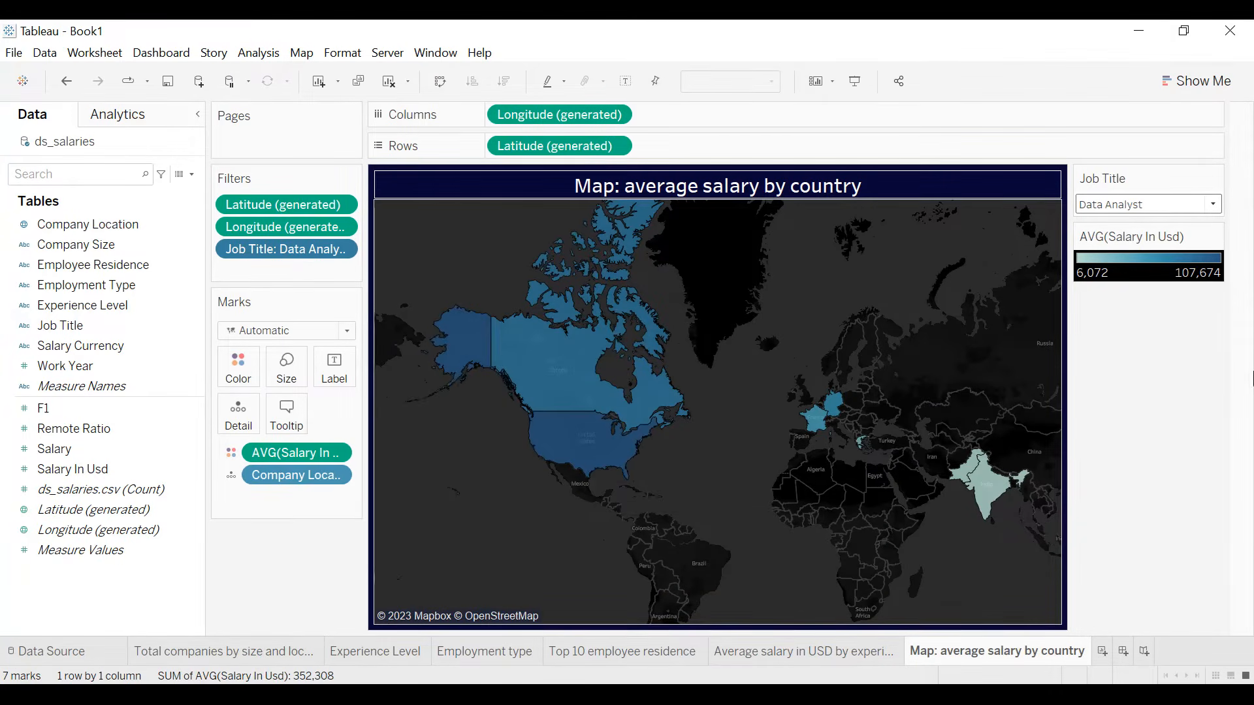
# - Set the map's Job Title filter to (All)
pyautogui.click(1212, 205)
pyautogui.scroll(1, 1136, 261)
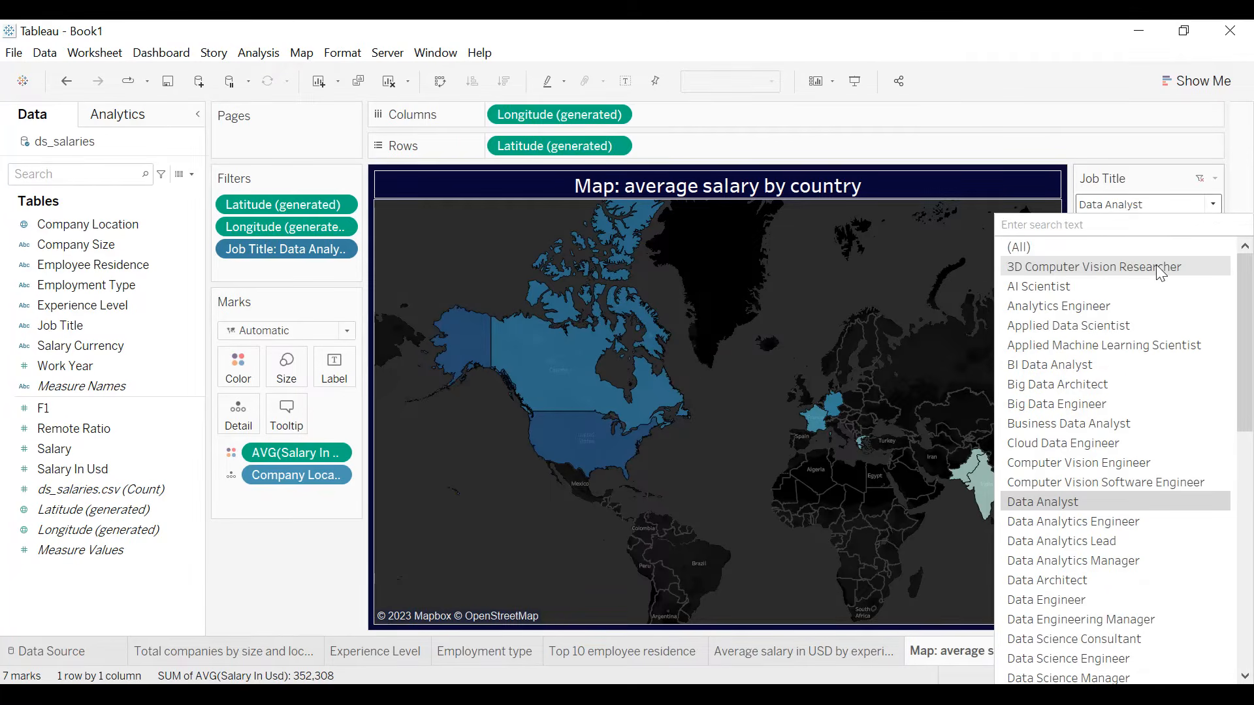
pyautogui.click(1123, 251)
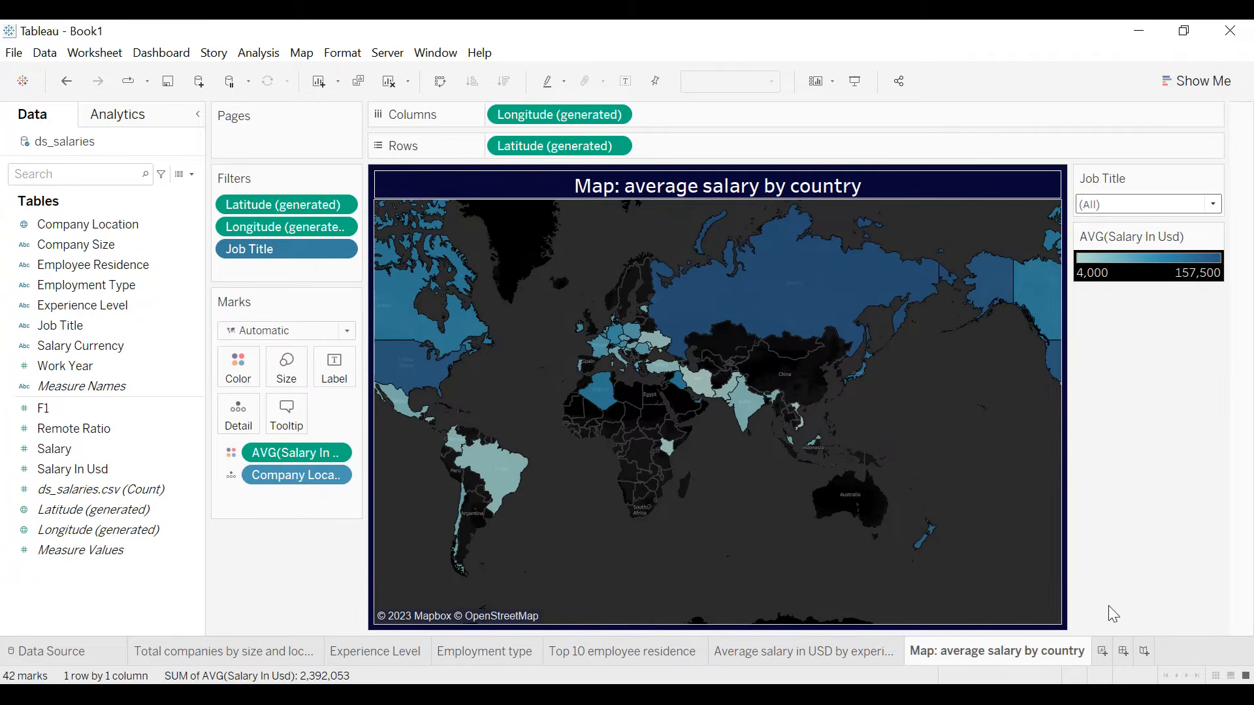
# - Create a new worksheet and name it "Average salary by job title and experience level"
pyautogui.click(1104, 651)
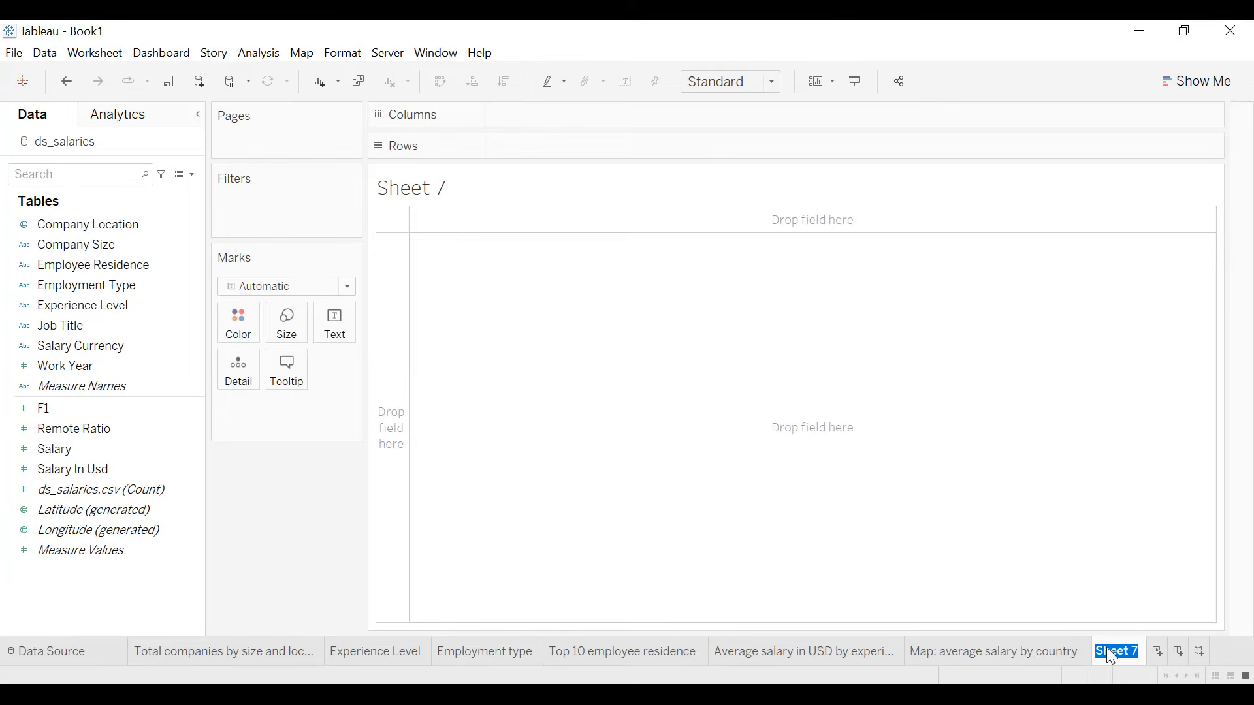
pyautogui.write('Average ')
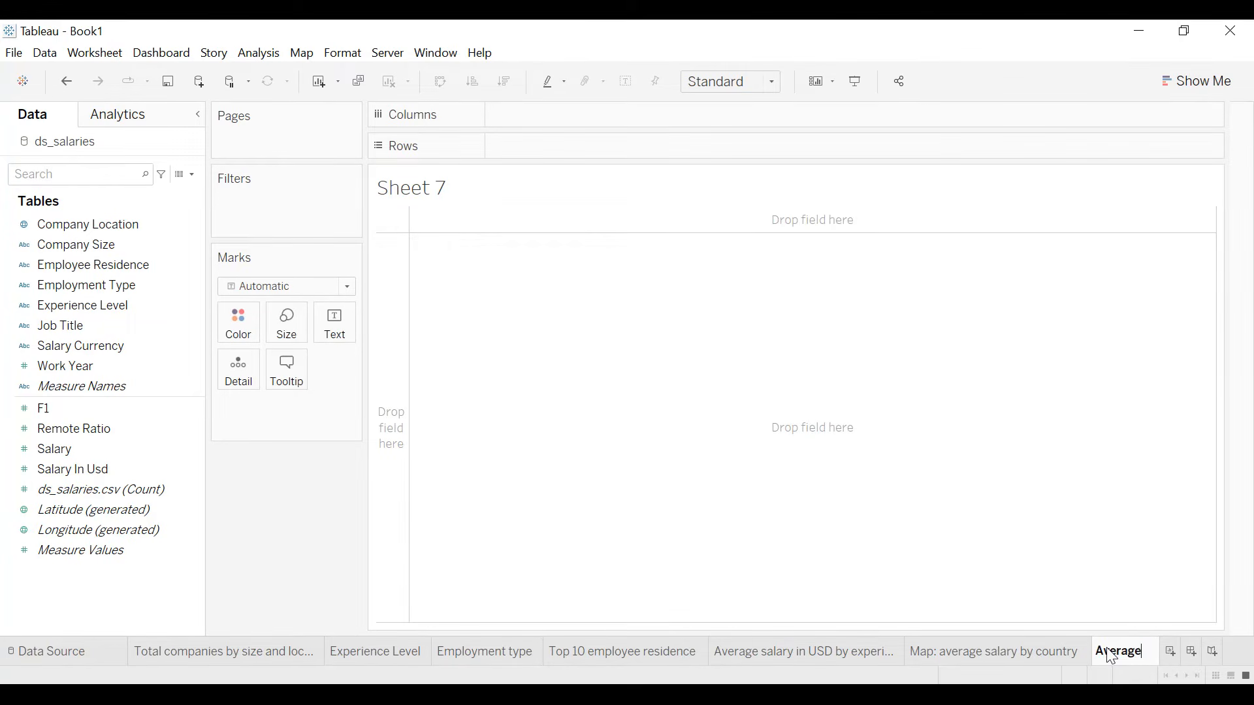
pyautogui.write('sala')
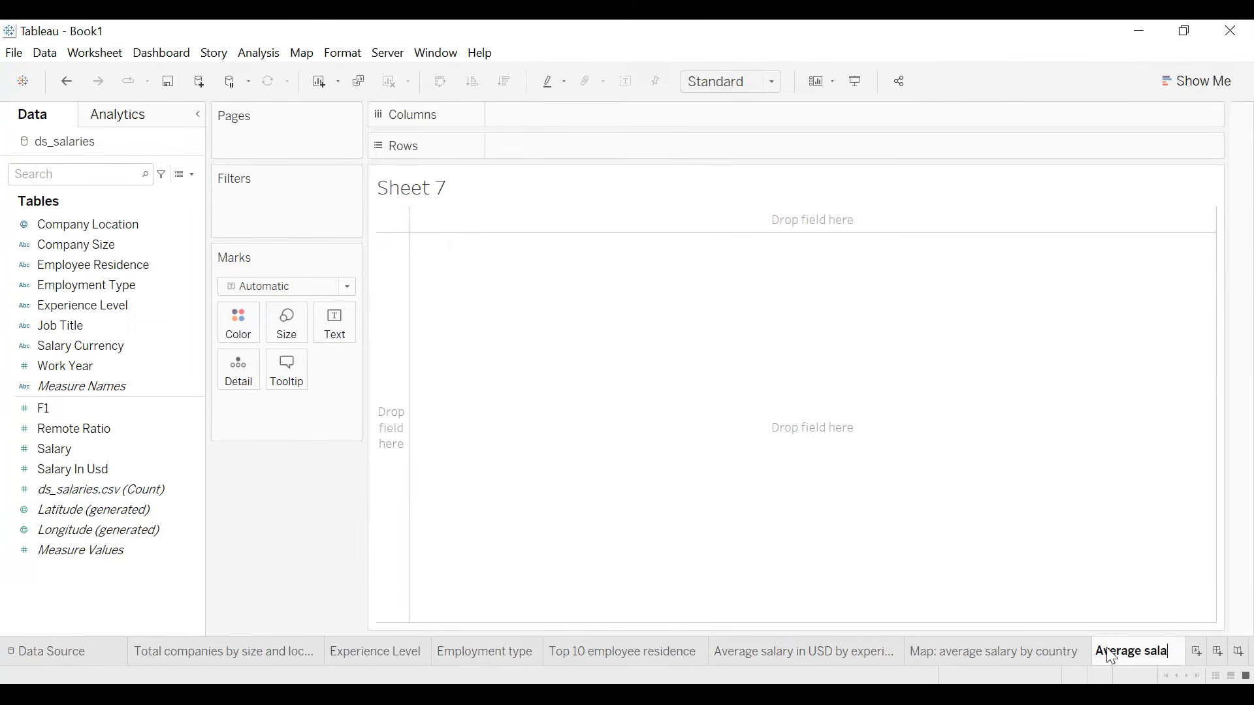
pyautogui.write('ry by jo')
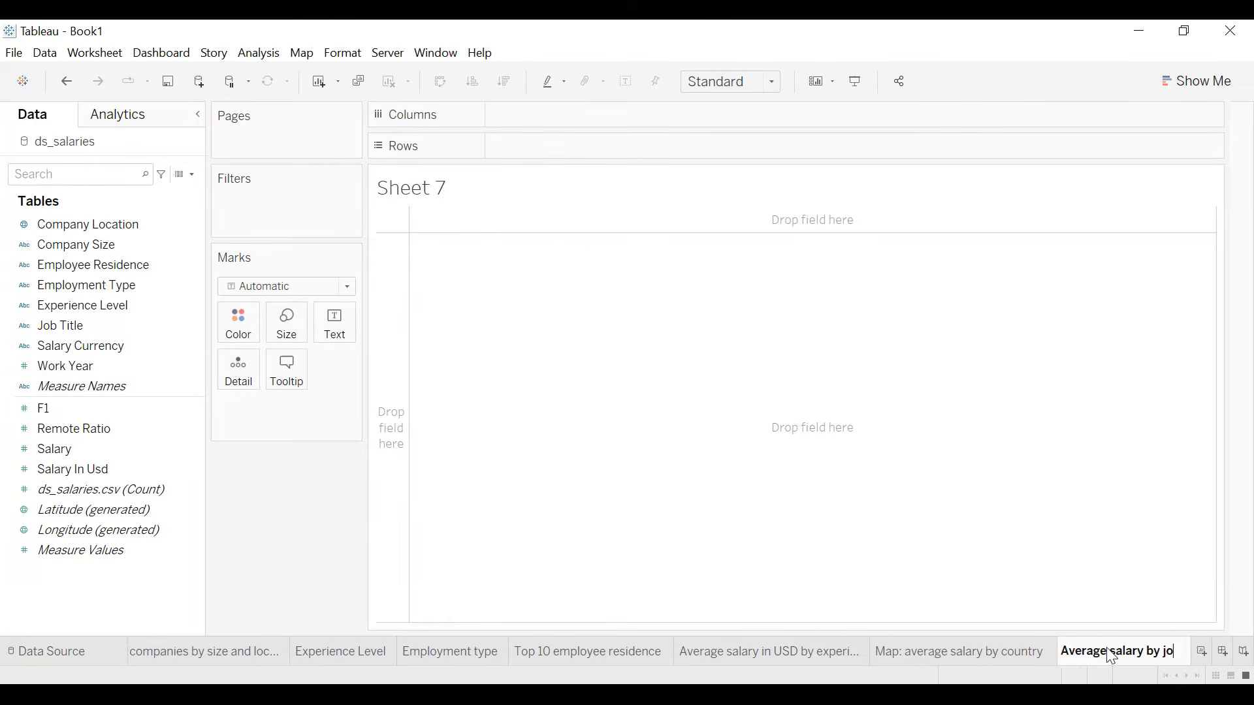
pyautogui.write('b title ')
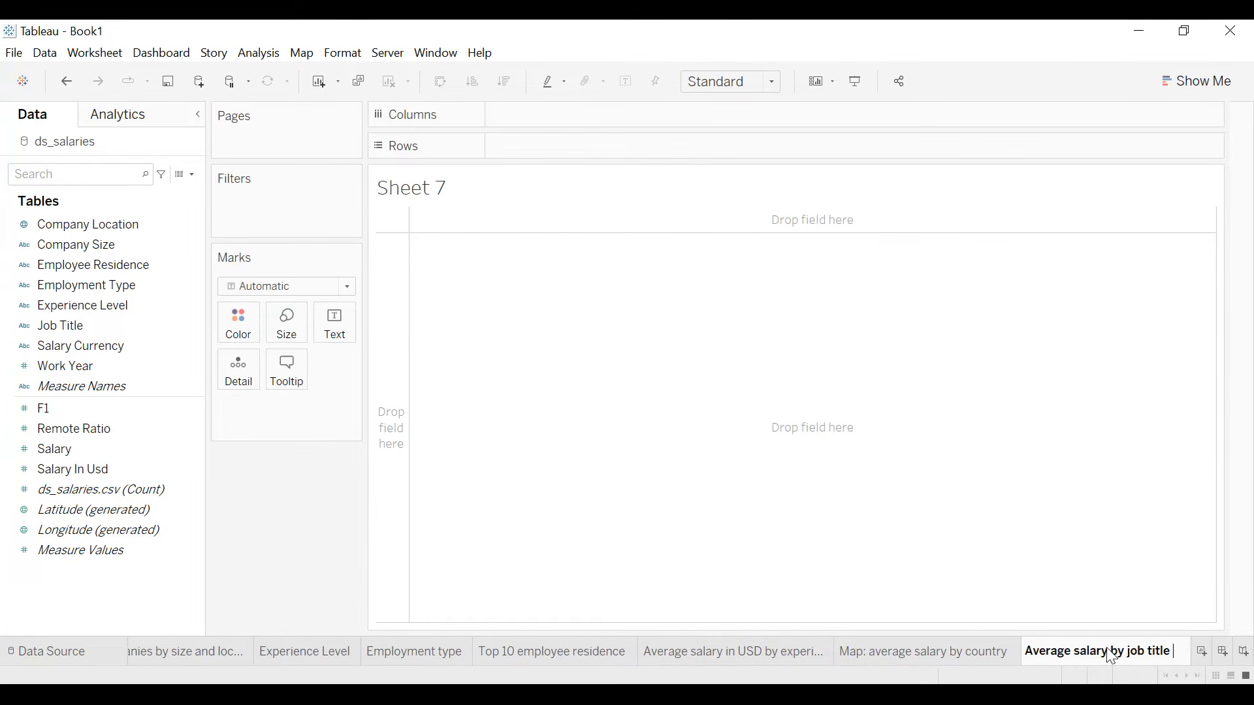
pyautogui.write('and experience level')
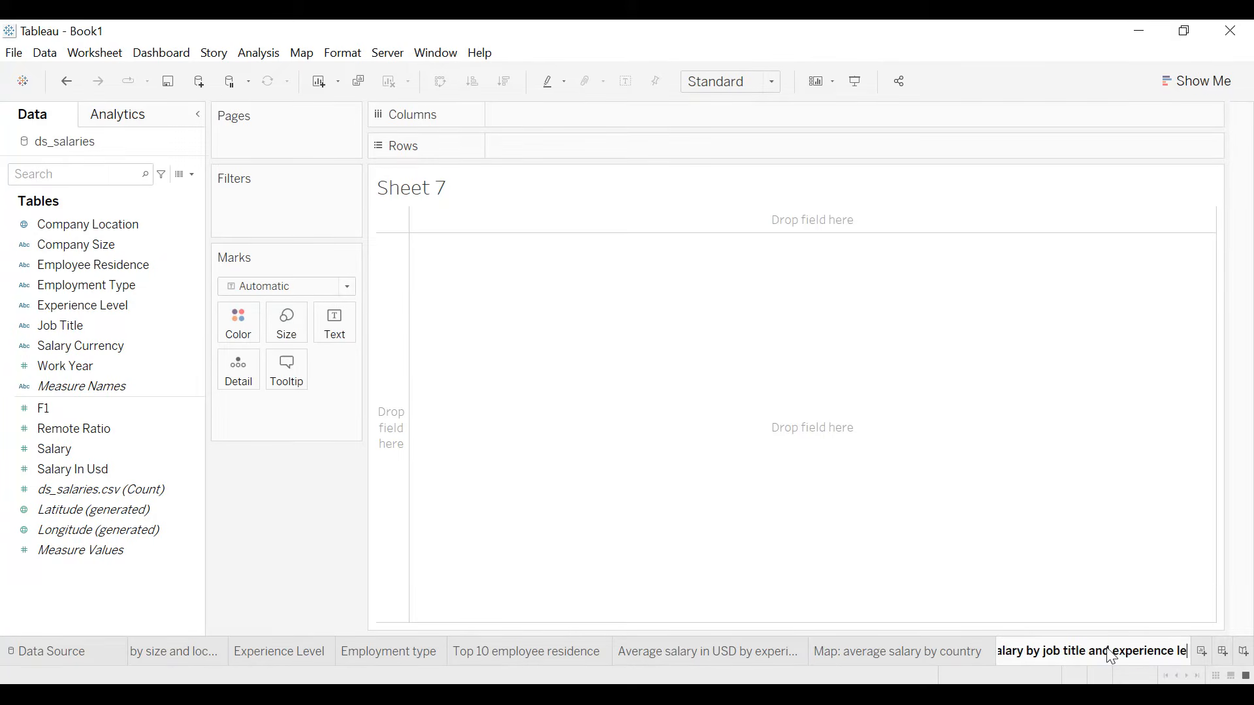
pyautogui.press('Return')
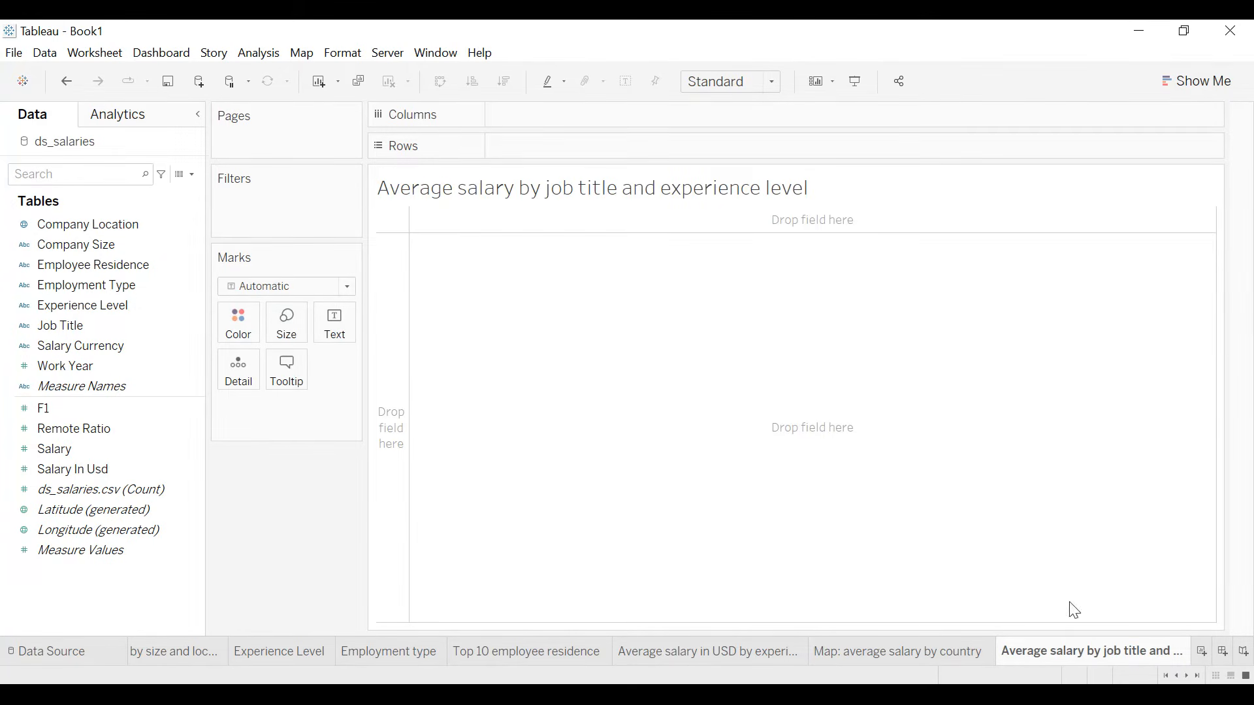
# - Place Job Title and Experience Level, in that order, as the row dimensions of the new worksheet
pyautogui.click(90, 325)
pyautogui.moveTo(89, 325); pyautogui.dragTo(542, 149)
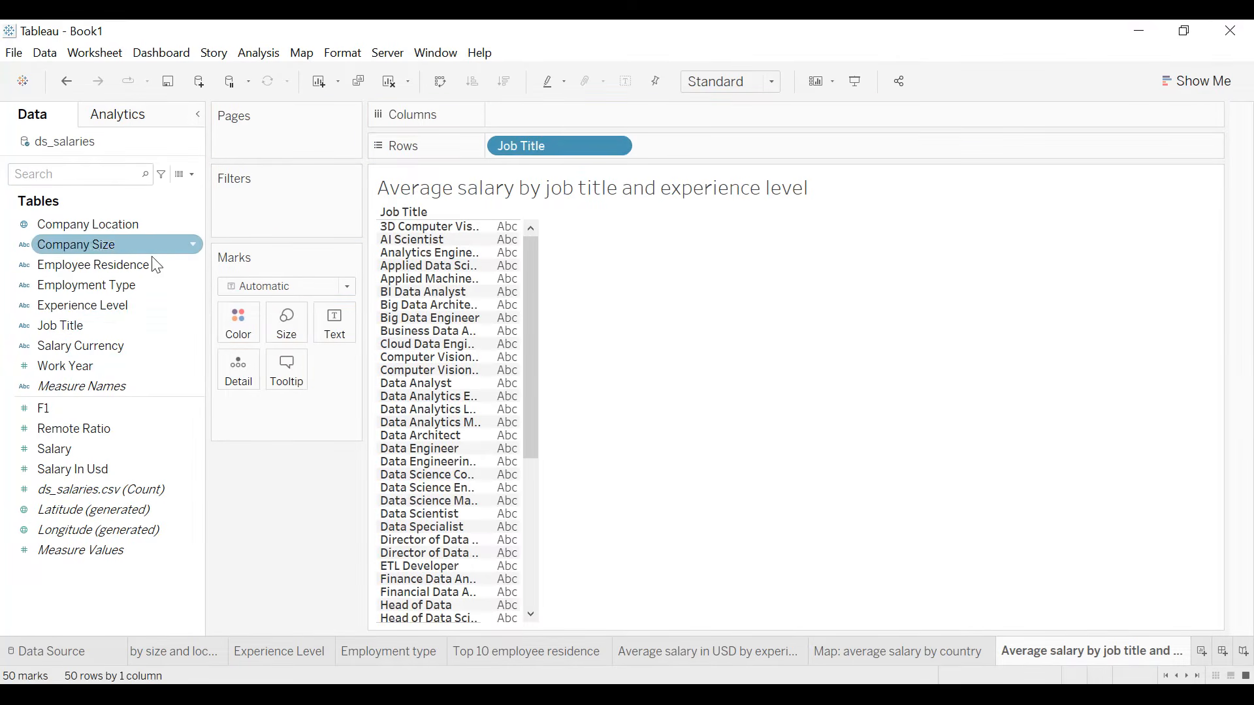
pyautogui.moveTo(108, 302); pyautogui.dragTo(703, 148)
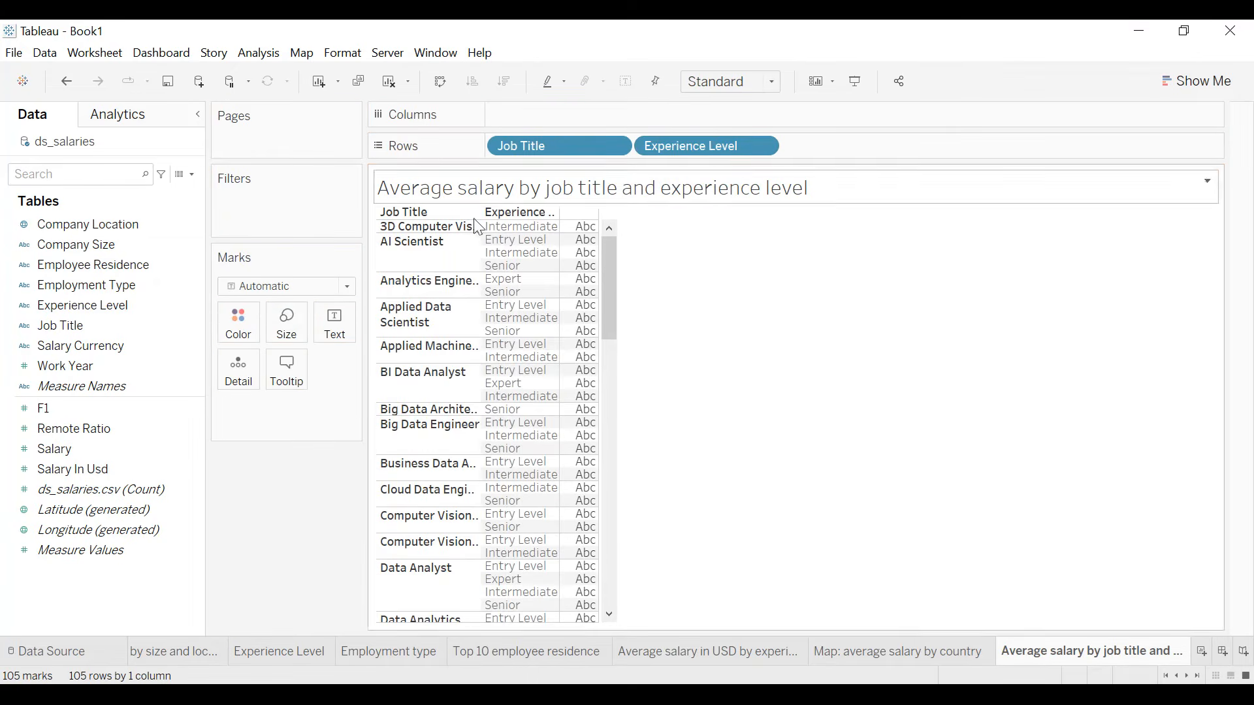
# - Show Salary In Usd as the table's text values, aggregated as an average
pyautogui.moveTo(79, 480); pyautogui.dragTo(334, 321)
pyautogui.click(335, 413)
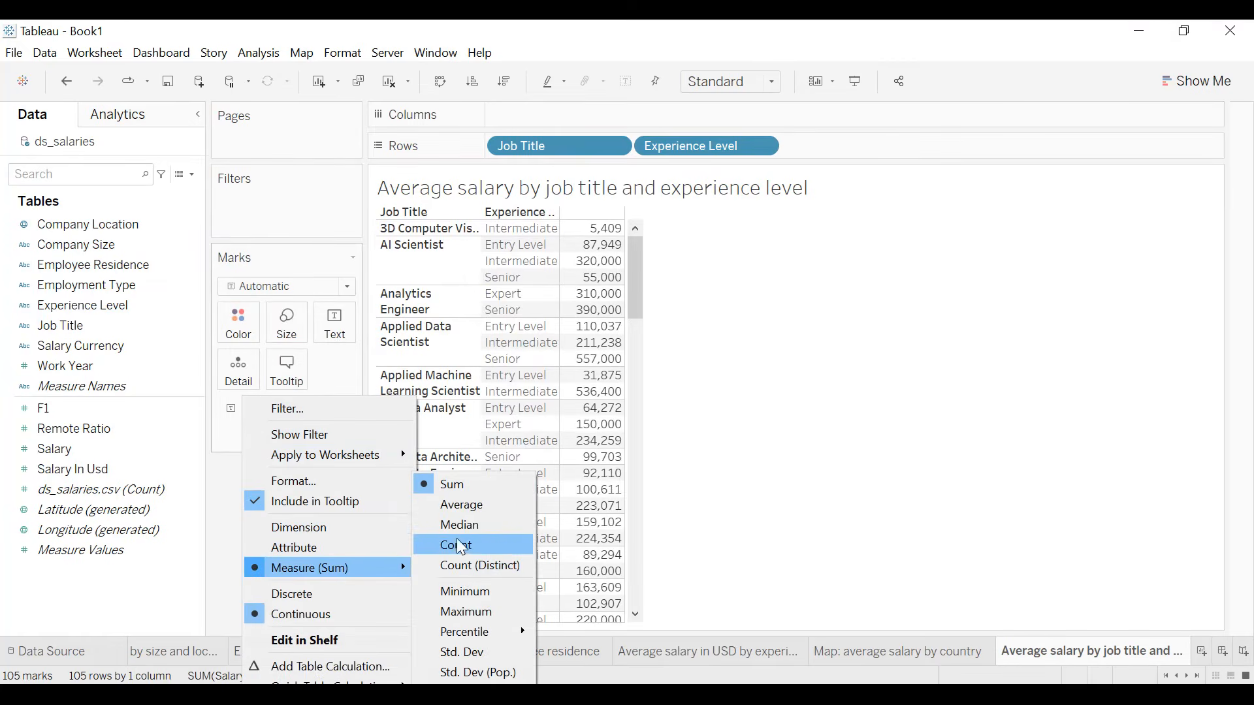
pyautogui.click(464, 506)
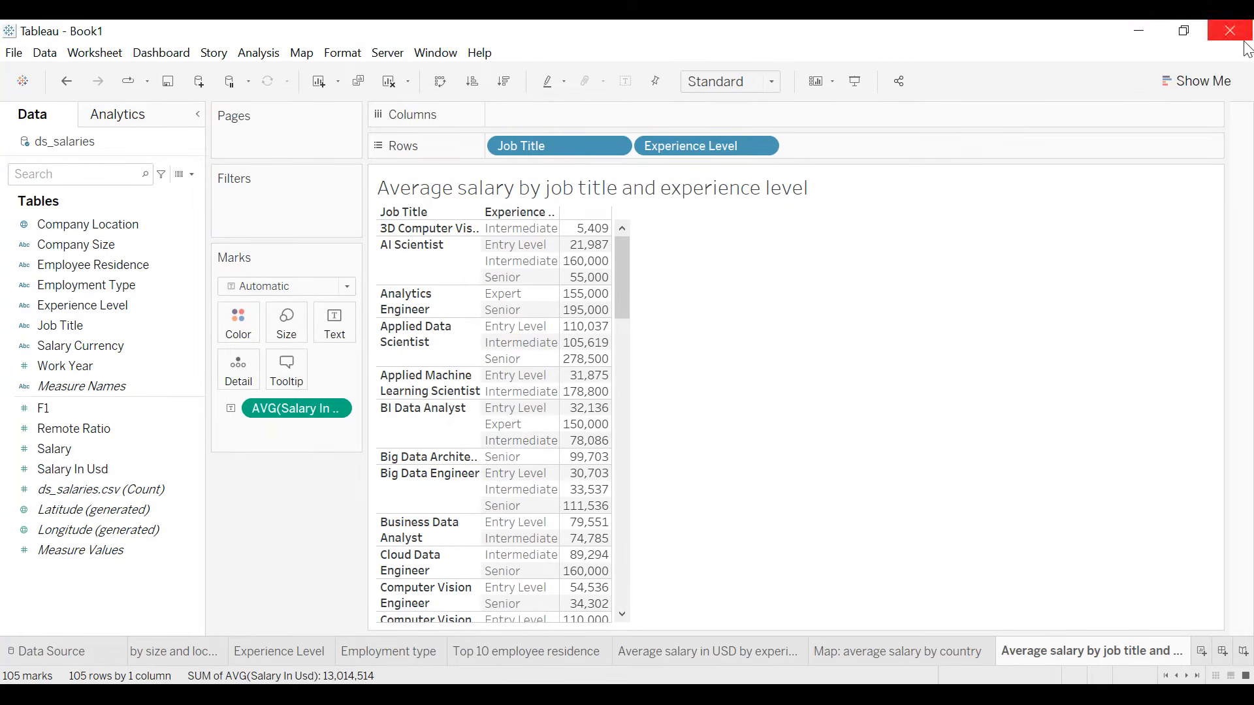
# - Turn the table into a highlight table with both dimensions kept in the rows, and hide the salary color legend
pyautogui.click(1200, 84)
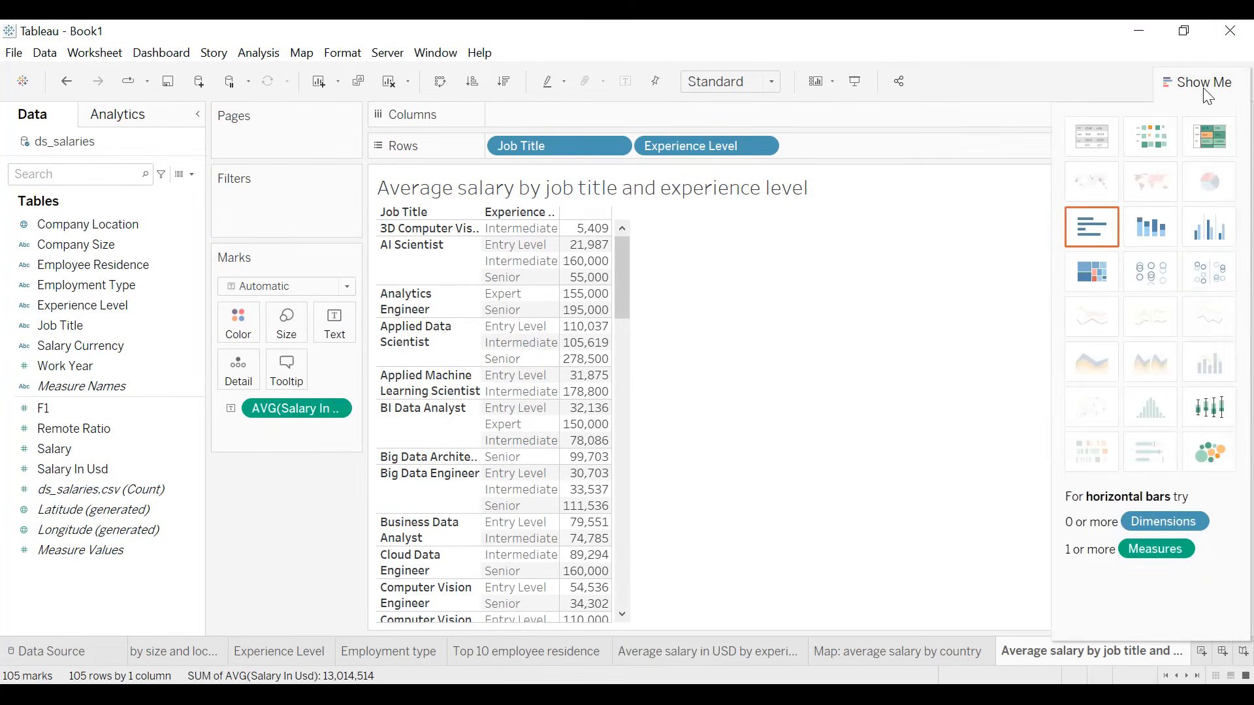
pyautogui.click(1205, 152)
pyautogui.moveTo(550, 113); pyautogui.dragTo(504, 146)
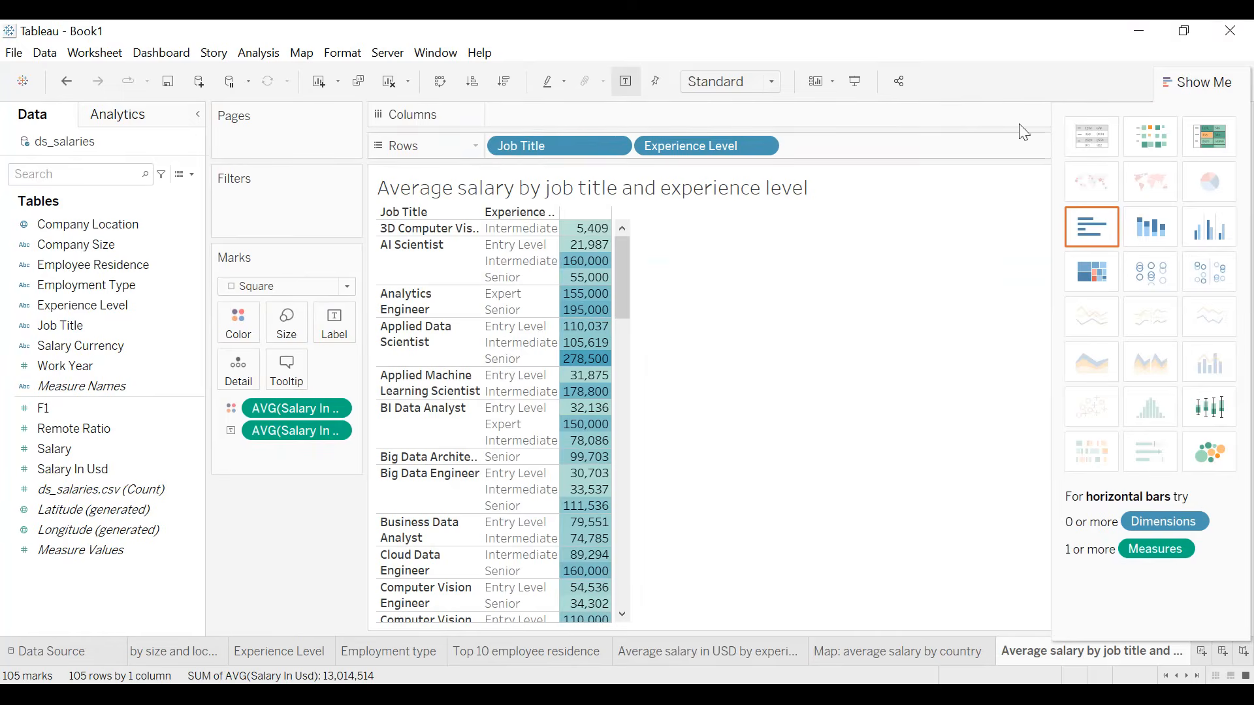
pyautogui.click(1208, 81)
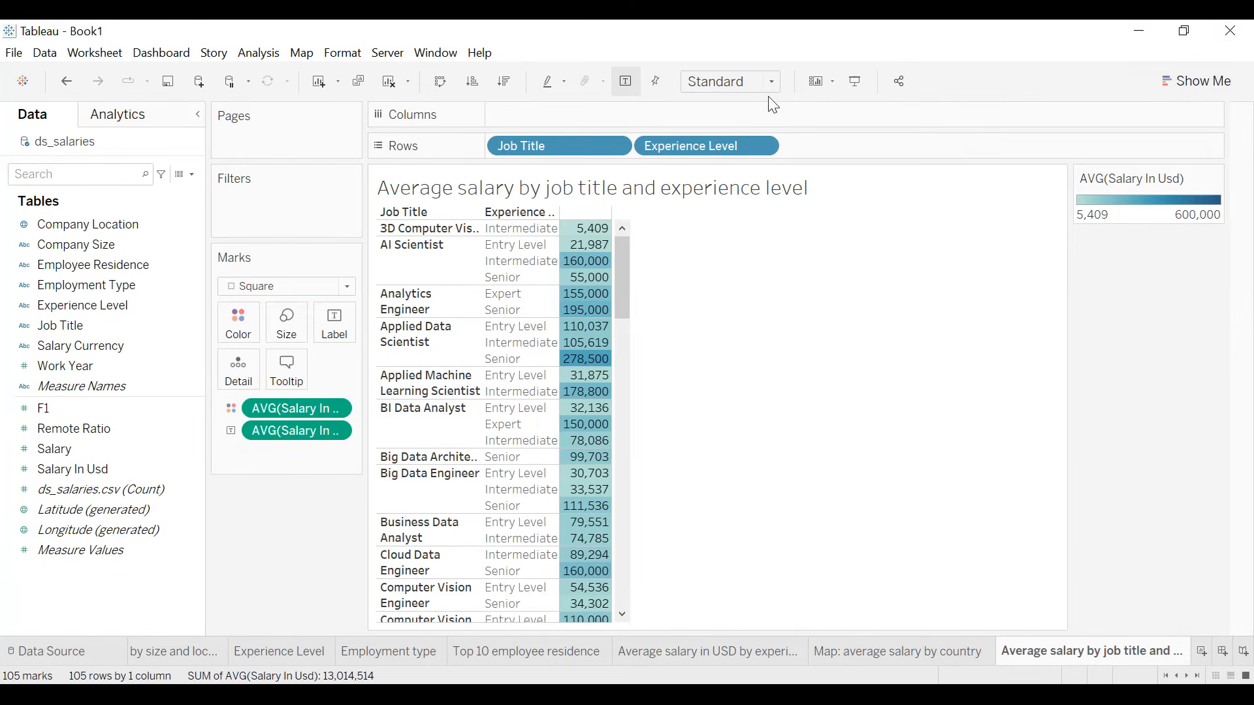
pyautogui.click(1215, 178)
pyautogui.click(1160, 283)
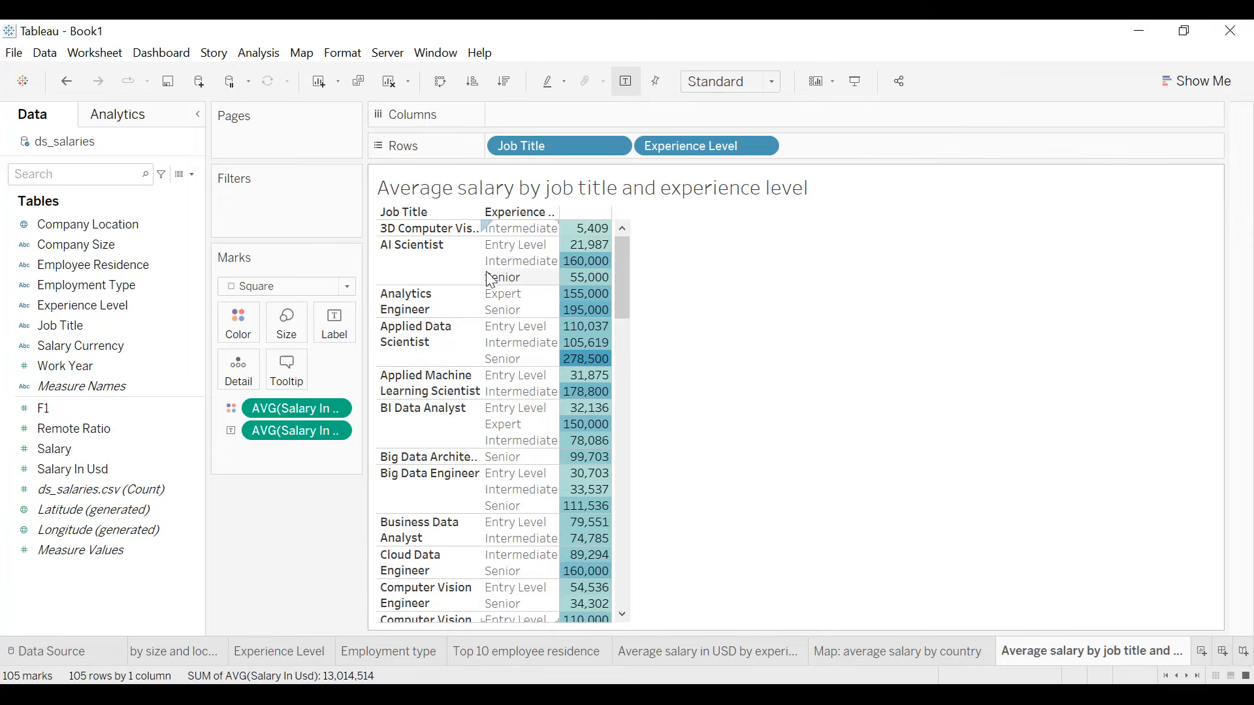
# - Hide the field labels for rows and widen the table's Job Title and Experience Level columns
pyautogui.rightClick(440, 213)
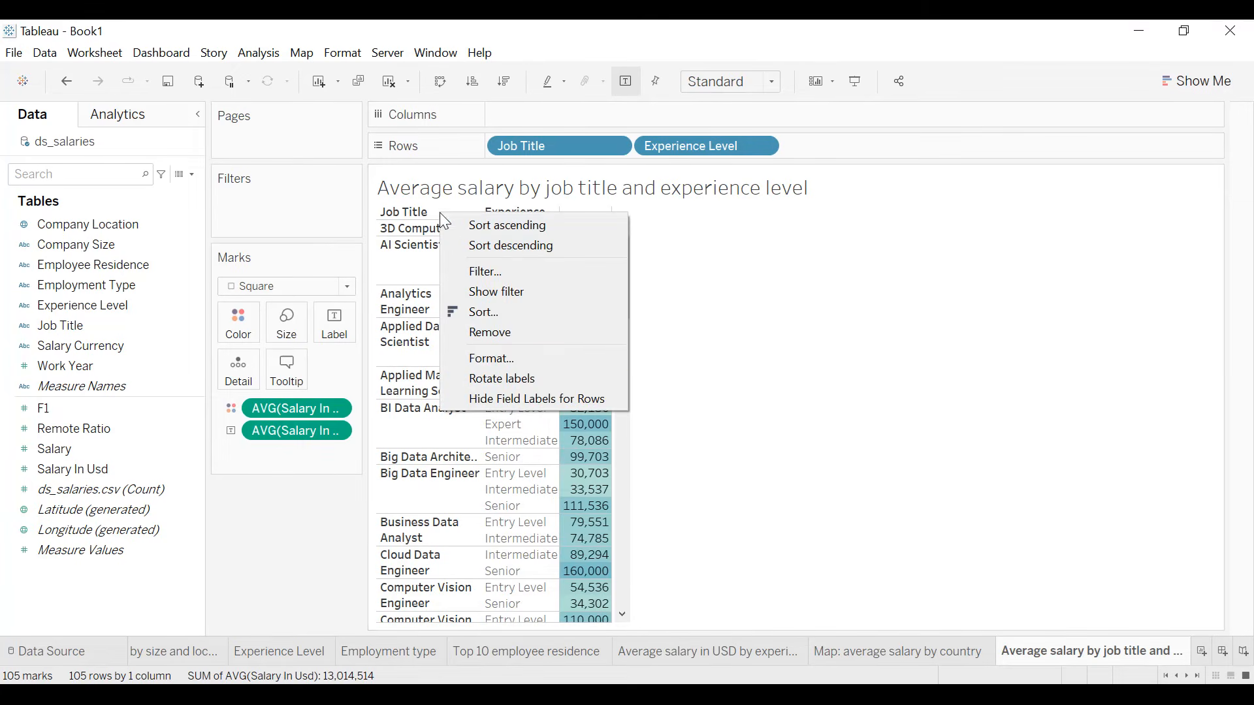
pyautogui.click(505, 396)
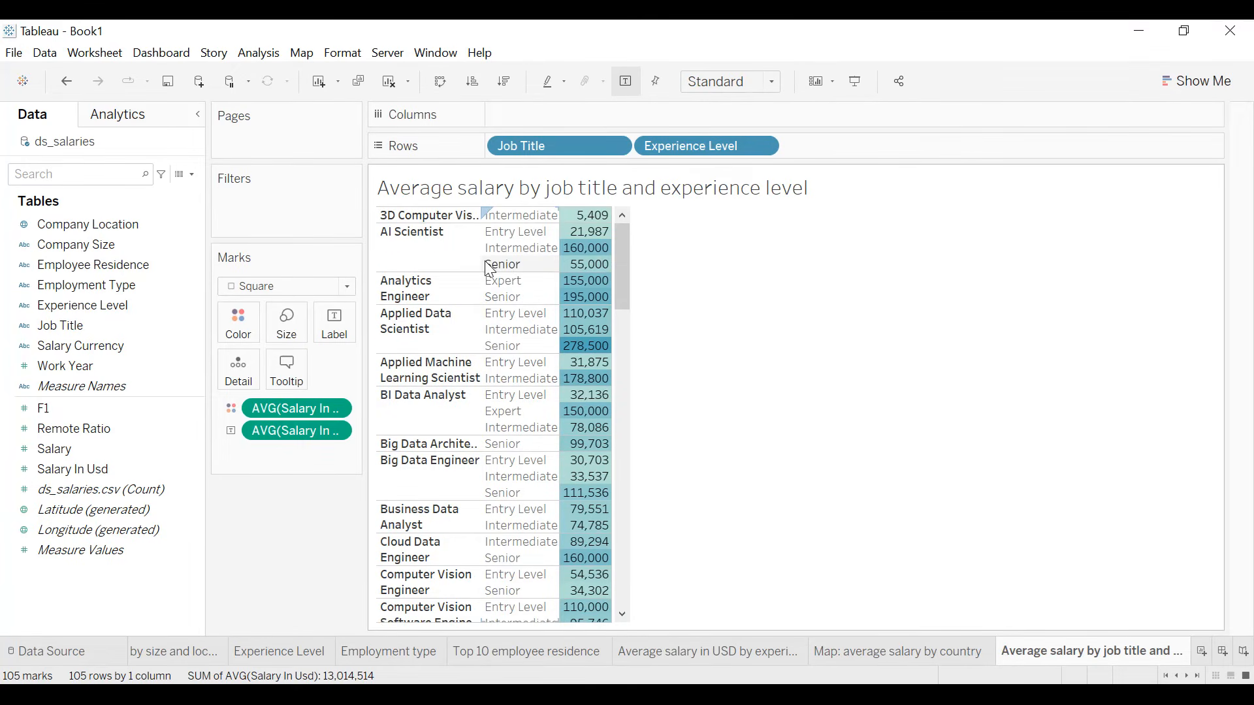
pyautogui.moveTo(481, 269); pyautogui.dragTo(558, 268)
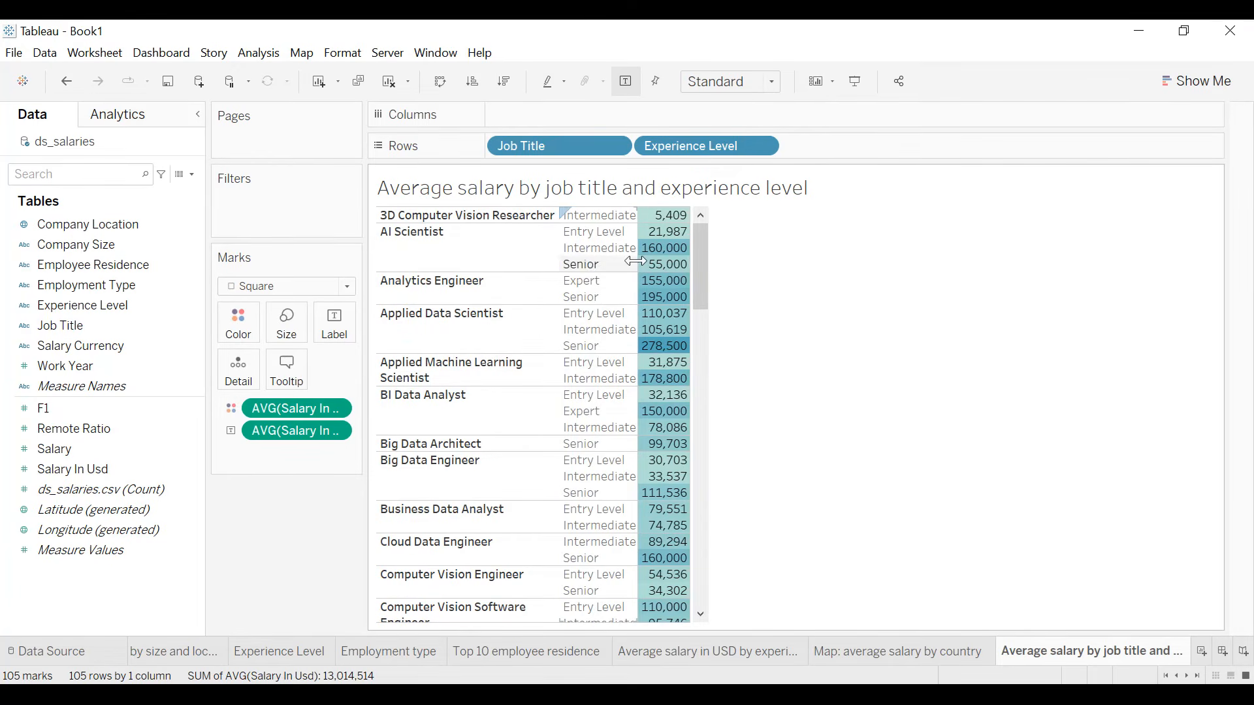
pyautogui.moveTo(698, 260); pyautogui.dragTo(697, 261)
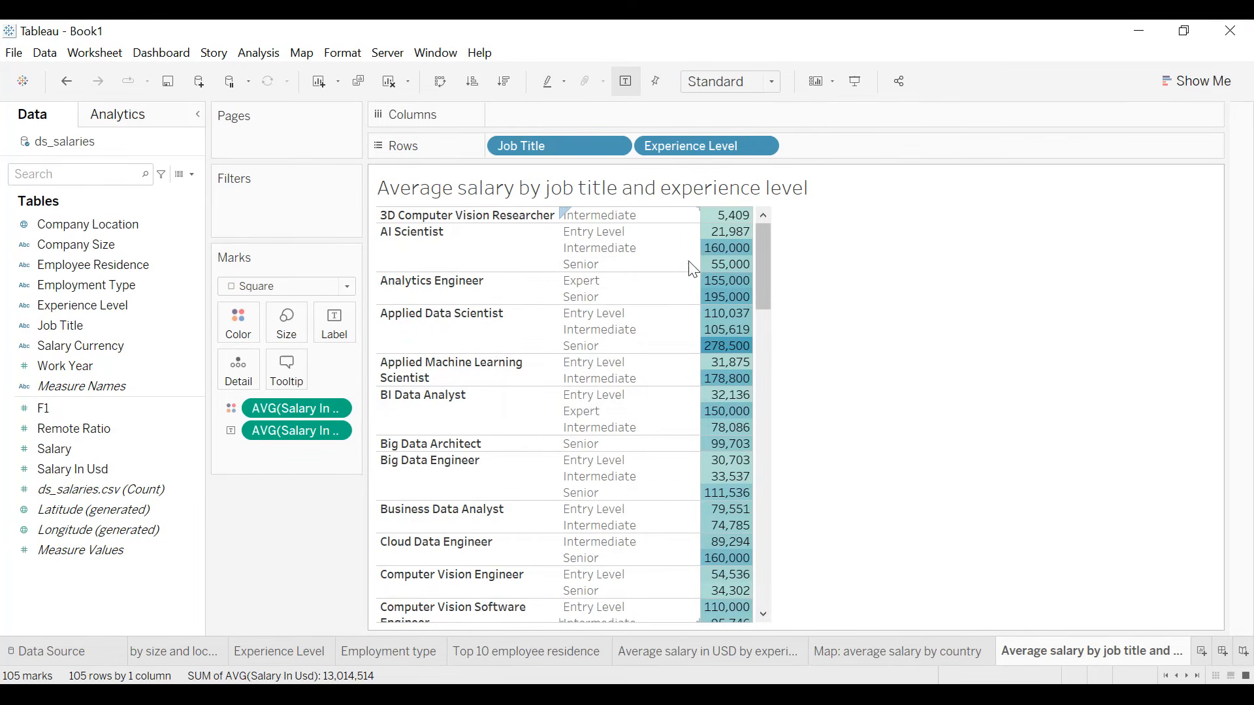
# - Set the worksheet's background shading to dark navy
pyautogui.click(346, 53)
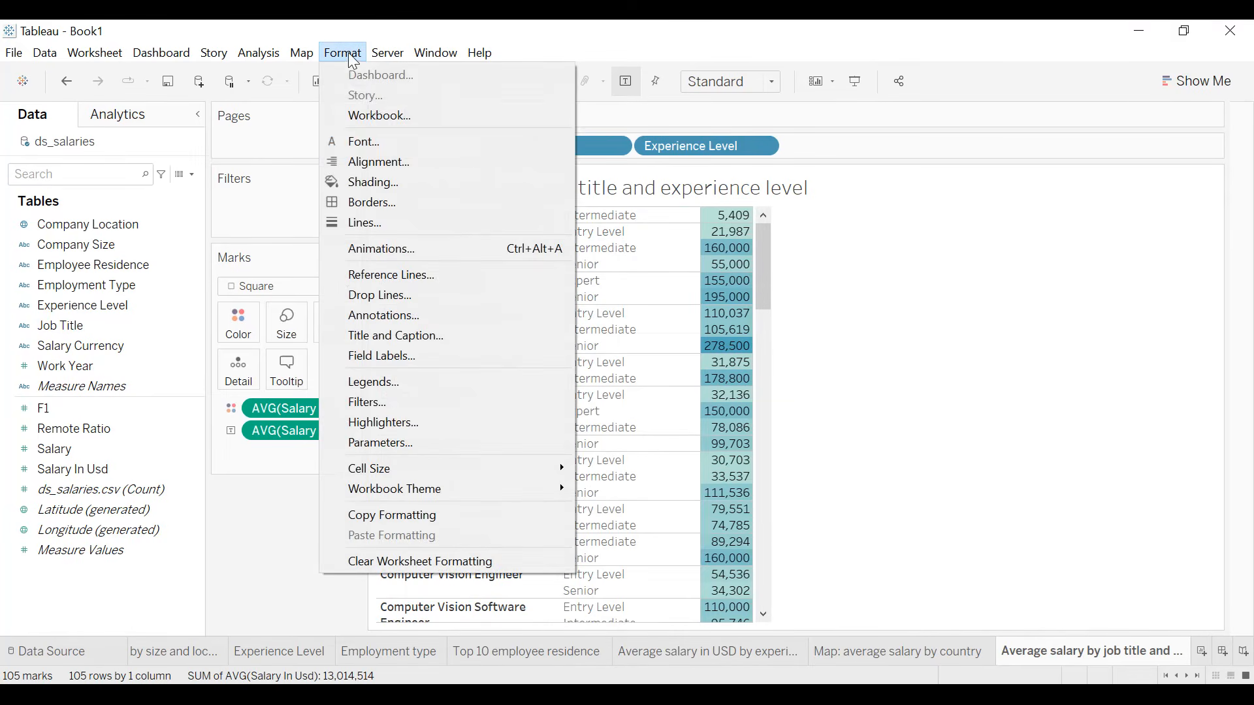
pyautogui.click(372, 181)
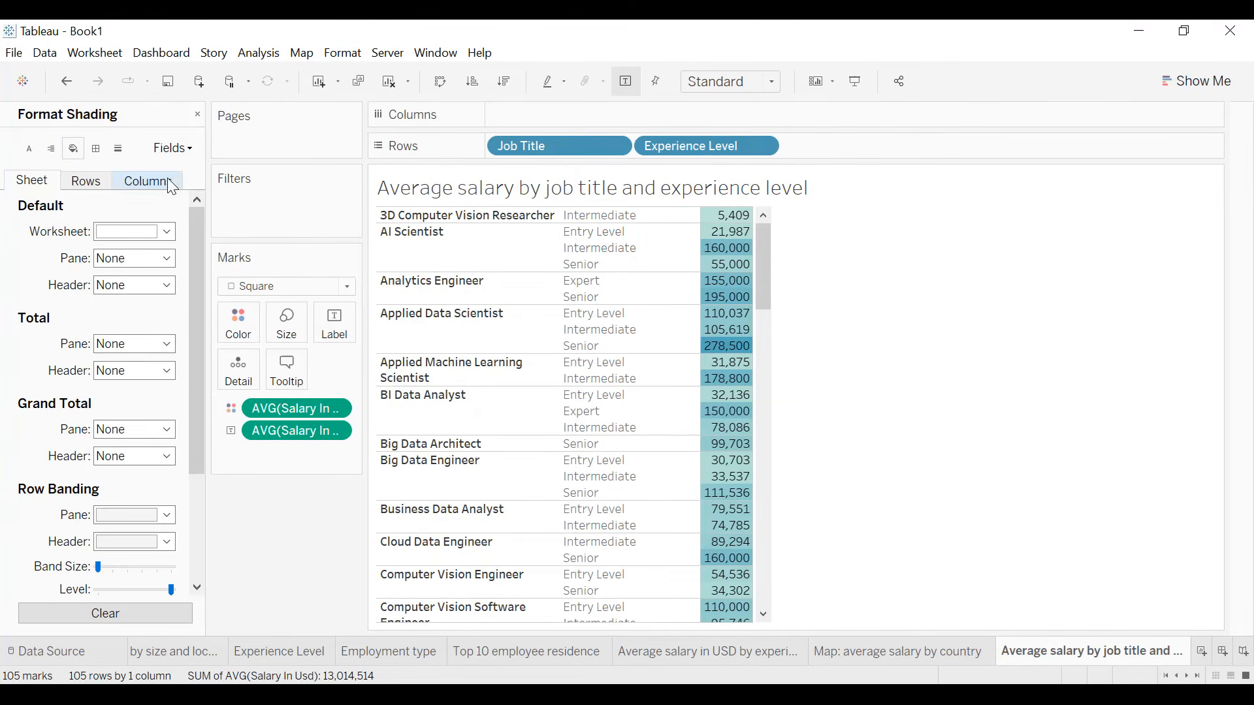
pyautogui.click(146, 235)
pyautogui.click(106, 368)
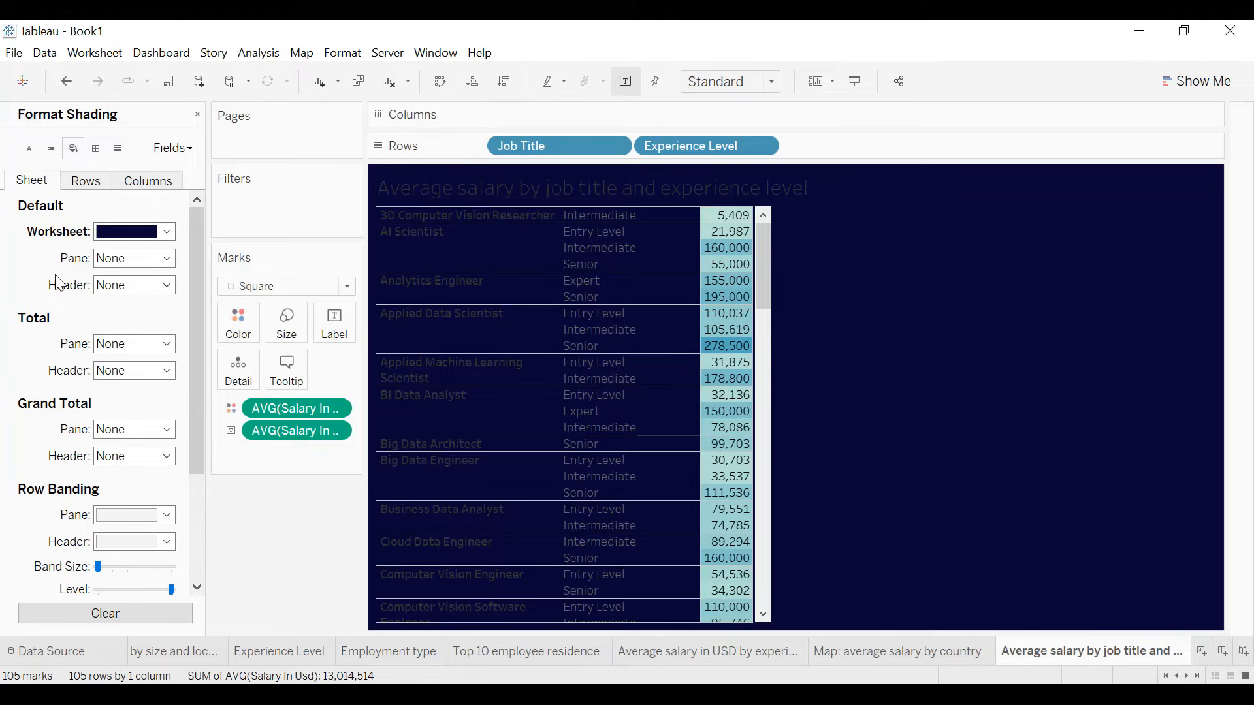
# - Set the worksheet's default font to bold, white, size 10
pyautogui.click(29, 149)
pyautogui.click(144, 232)
pyautogui.click(160, 284)
pyautogui.click(124, 304)
pyautogui.click(135, 283)
pyautogui.click(117, 330)
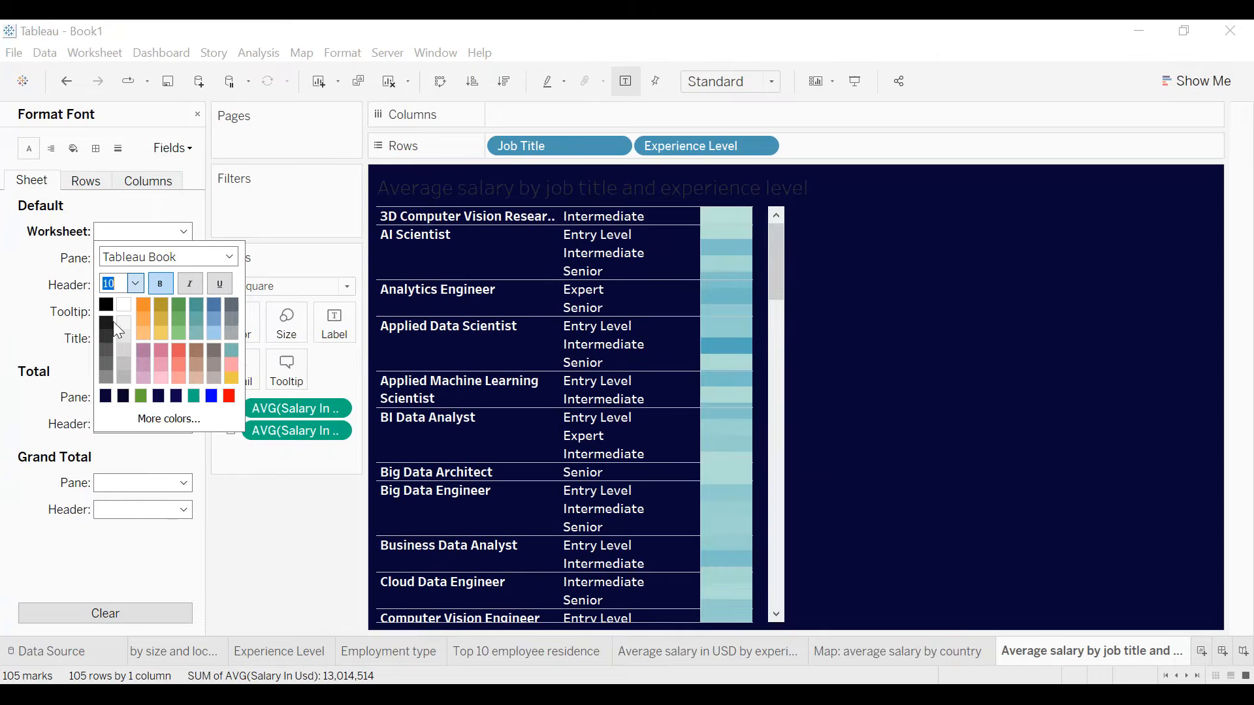
pyautogui.click(41, 240)
# - Center the default horizontal alignment of the table's pane and header text
pyautogui.click(50, 149)
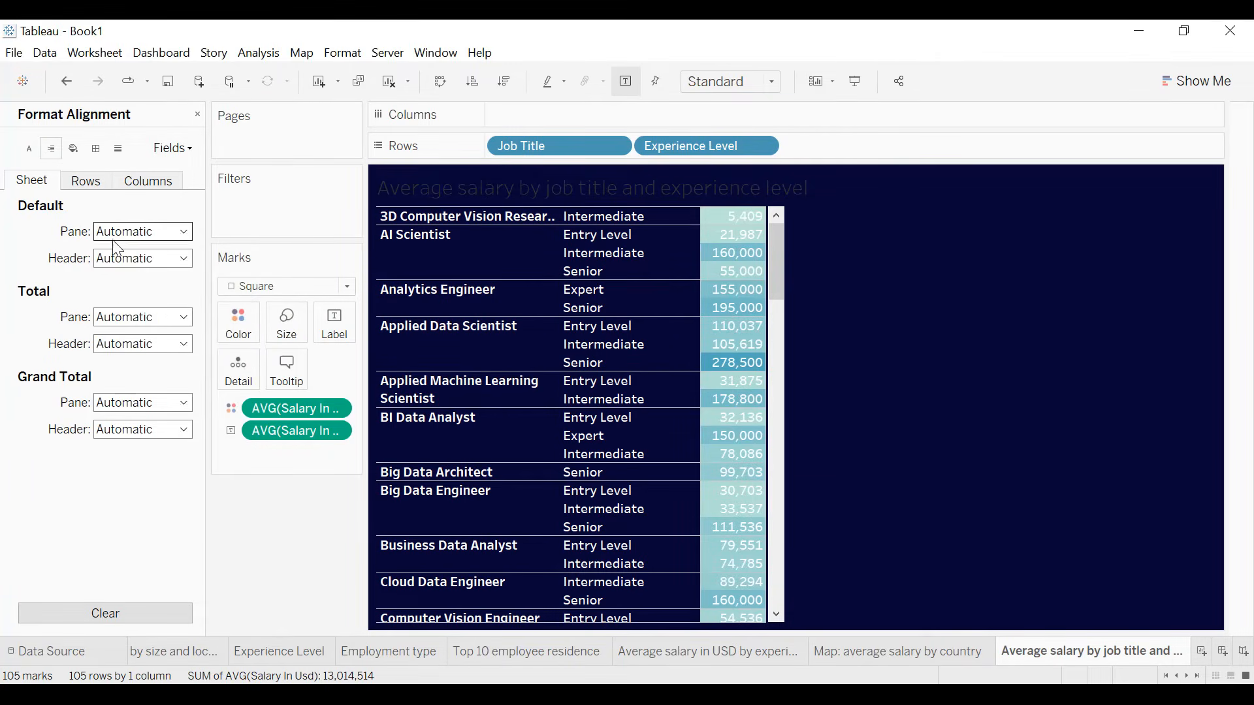
pyautogui.click(121, 233)
pyautogui.click(139, 299)
pyautogui.click(120, 259)
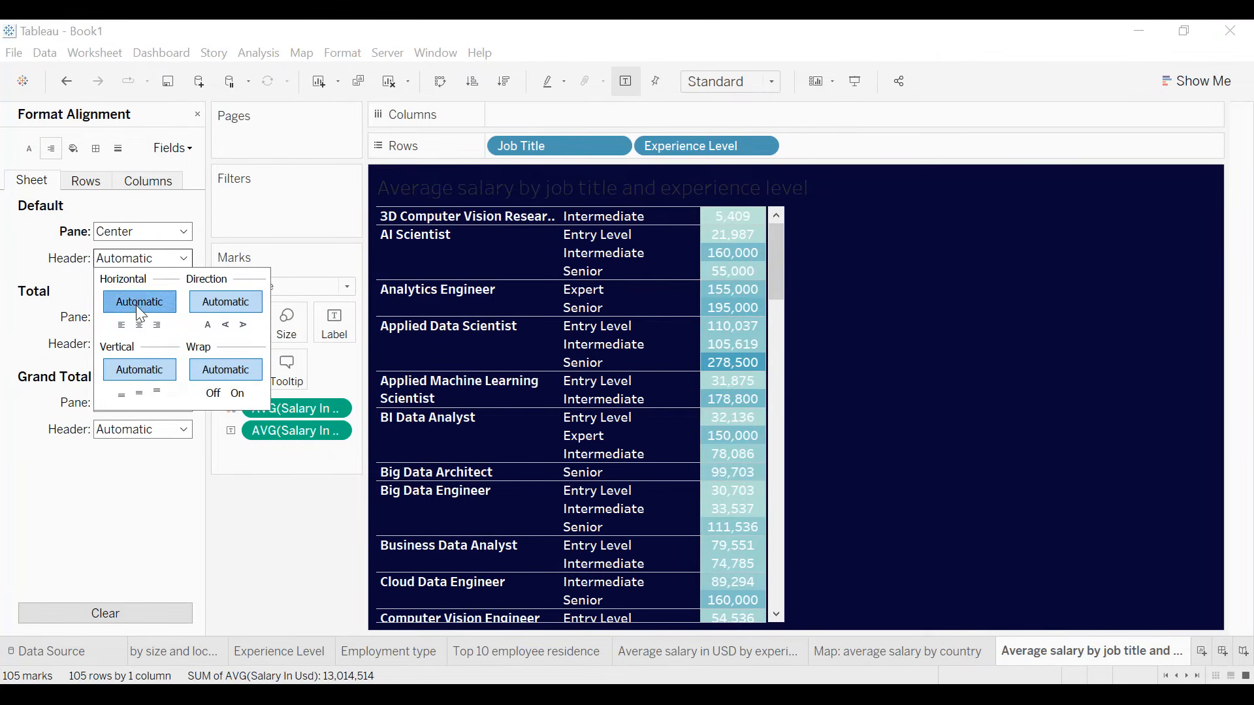
pyautogui.click(139, 325)
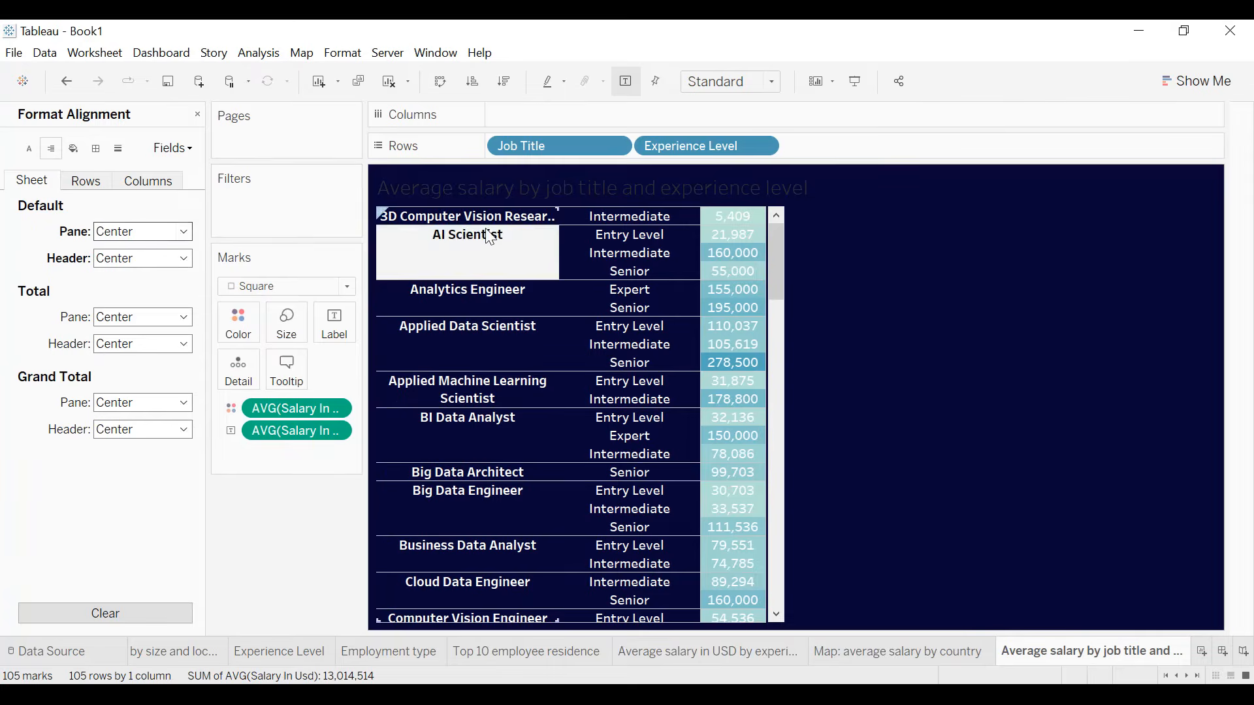
# - Give the worksheet's default cell, pane and header borders a thin white line
pyautogui.click(94, 154)
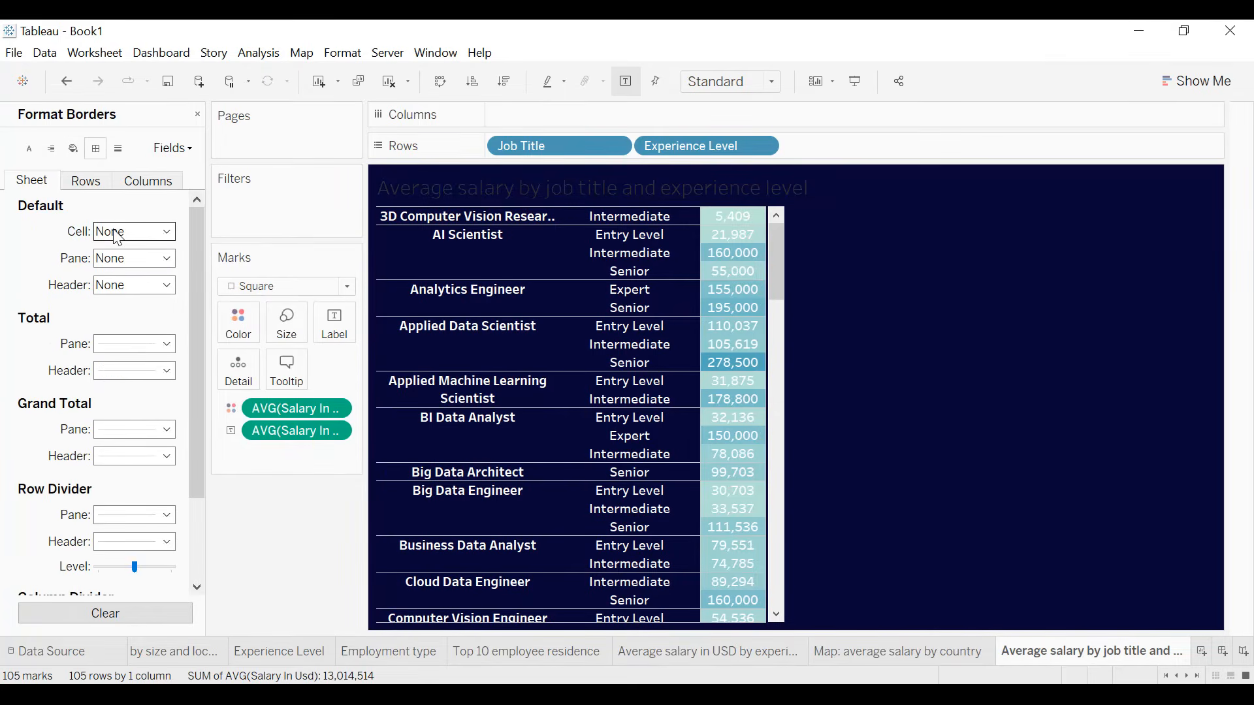
pyautogui.click(115, 233)
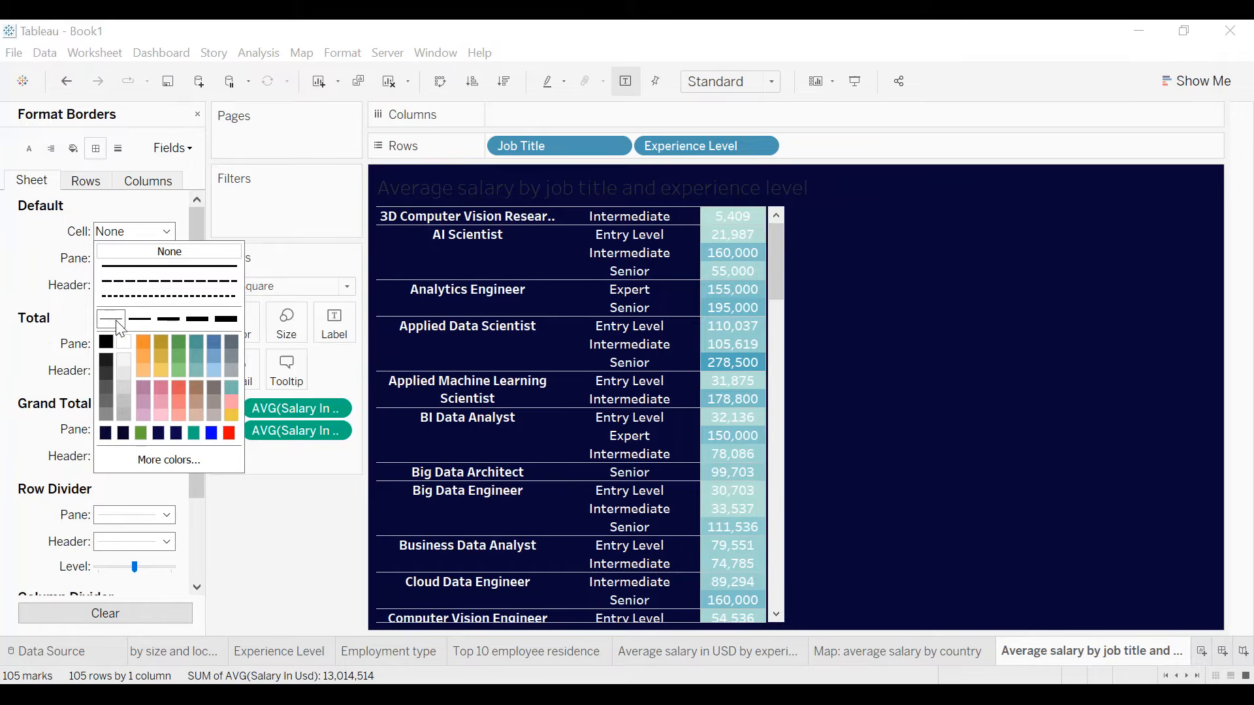
pyautogui.click(132, 353)
pyautogui.click(137, 259)
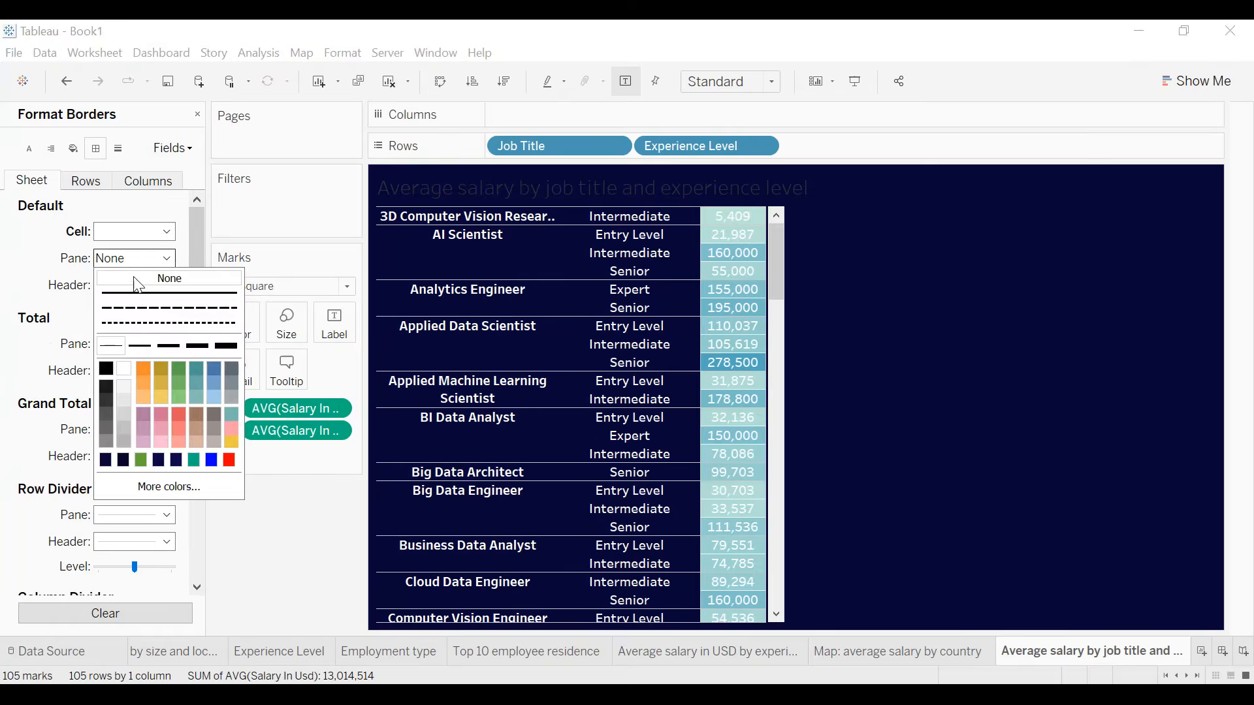
pyautogui.click(128, 368)
pyautogui.click(136, 286)
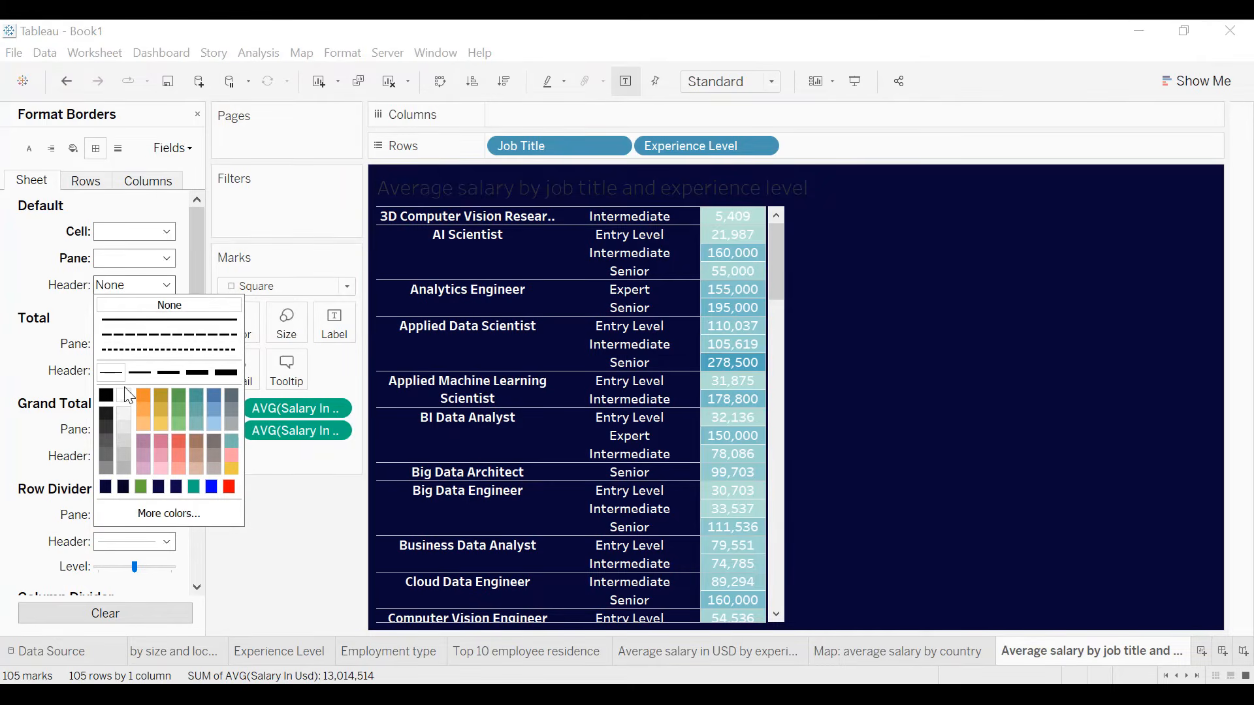
pyautogui.click(122, 395)
# - Set the pane lines of the row and column dividers to white and widen the table's Job Title column
pyautogui.scroll(-3, 63, 349)
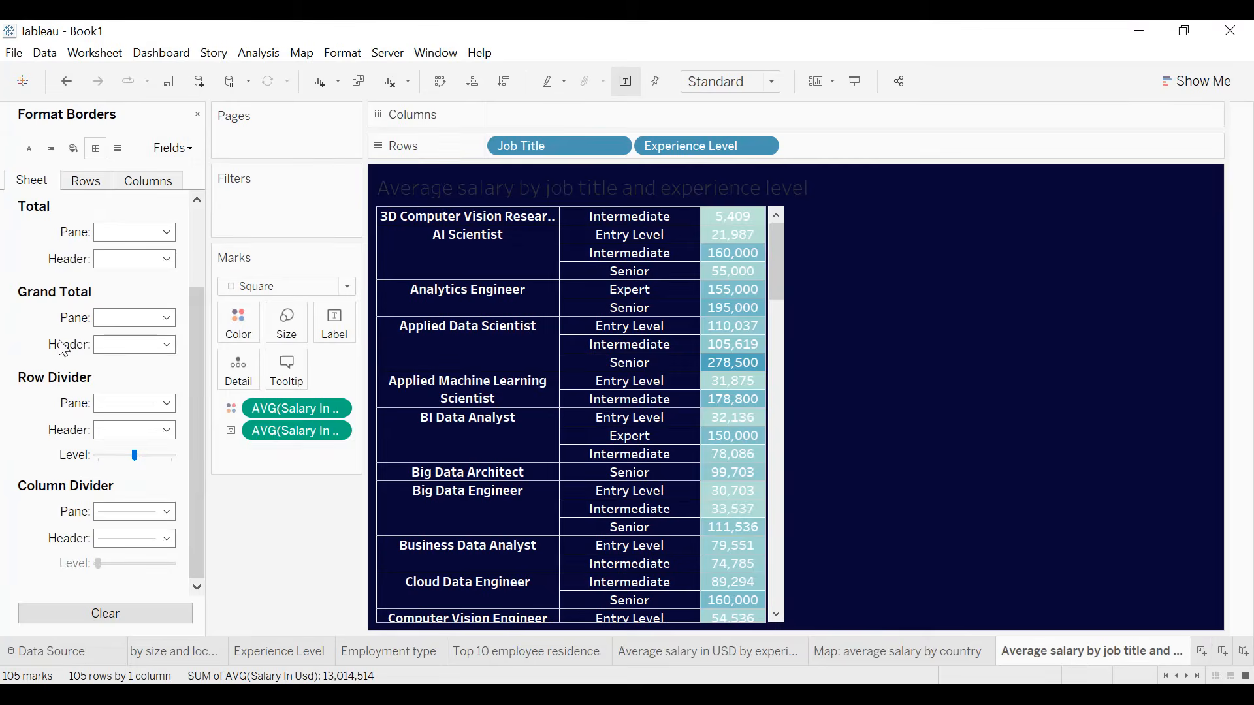
pyautogui.click(129, 408)
pyautogui.click(124, 514)
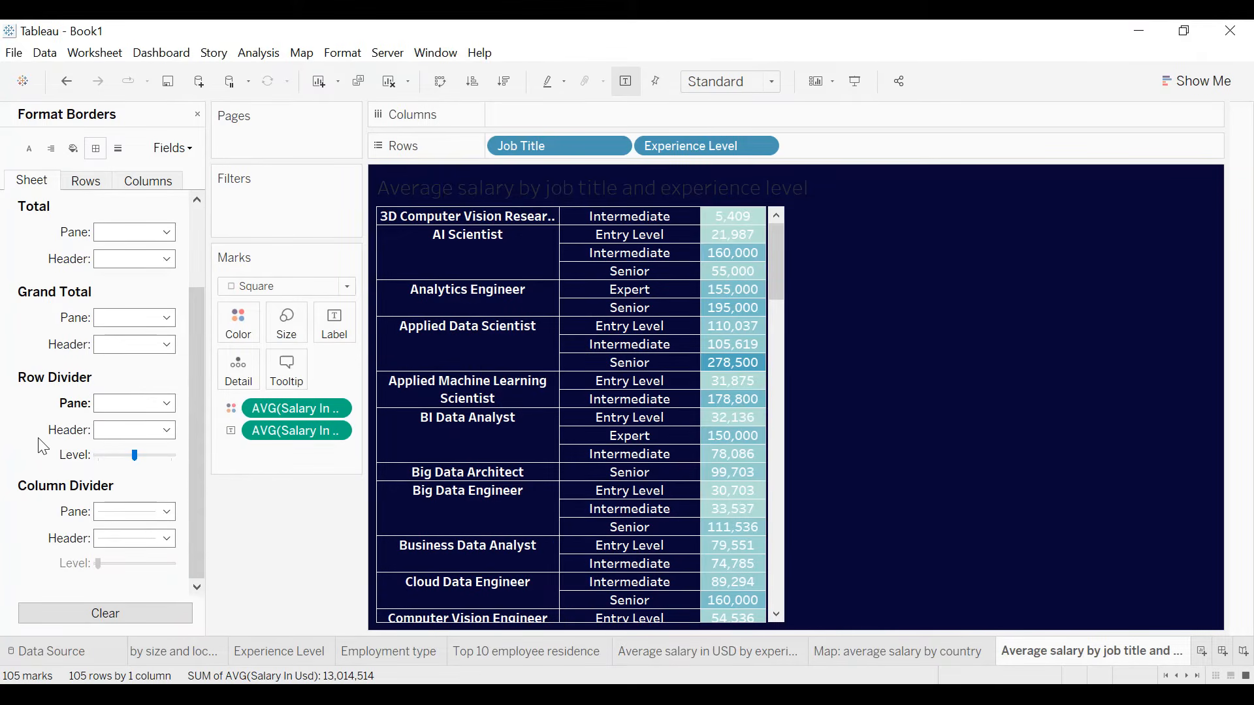
pyautogui.click(137, 518)
pyautogui.click(124, 372)
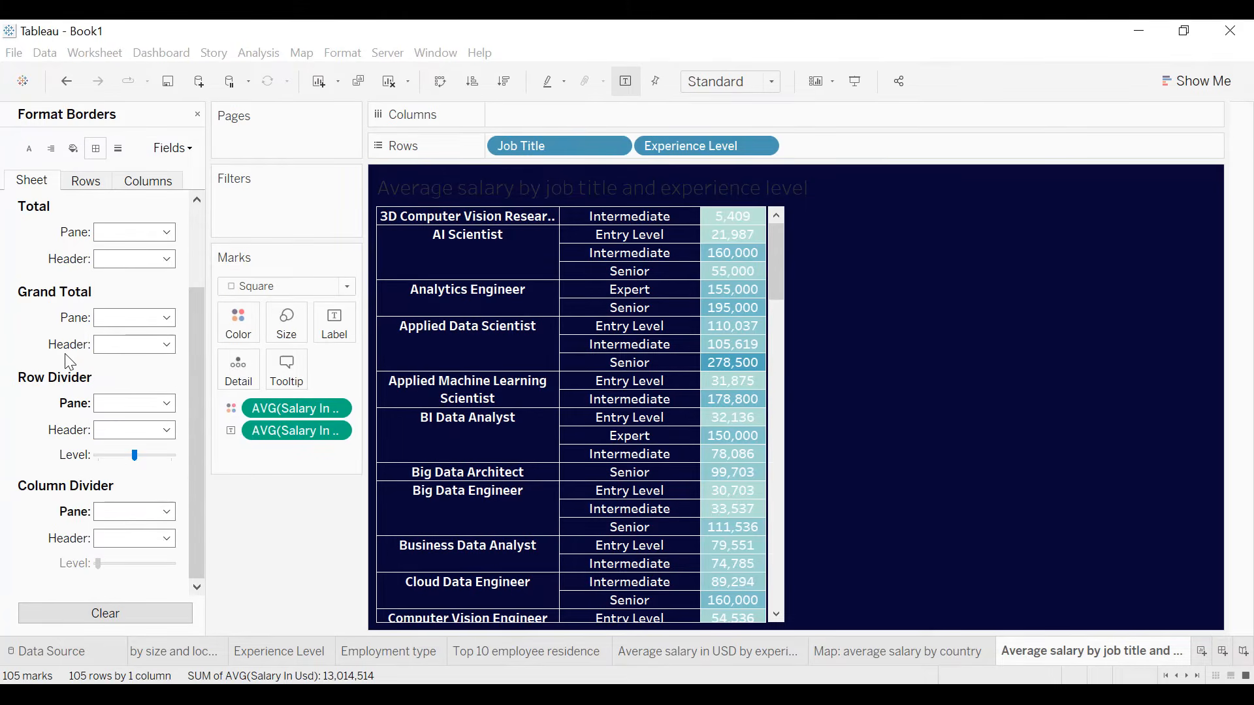
pyautogui.moveTo(560, 247); pyautogui.dragTo(601, 245)
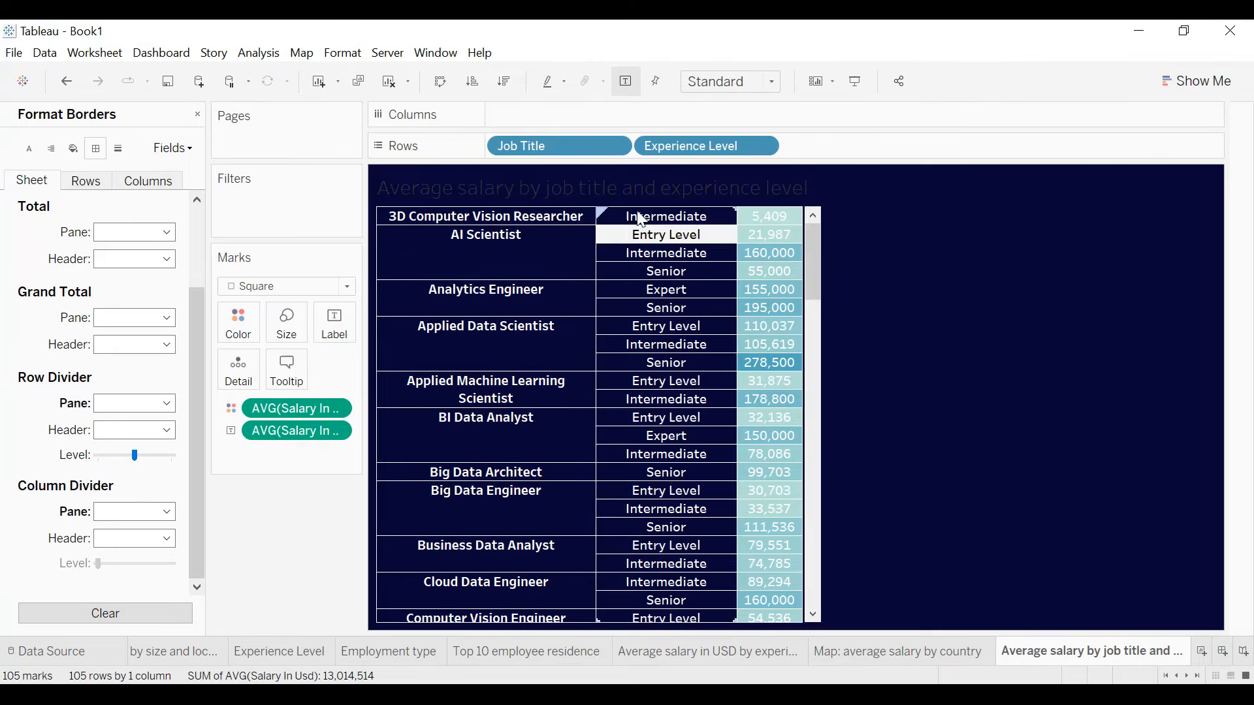
# - Center the worksheet title and set its font color to white
pyautogui.doubleClick(642, 198)
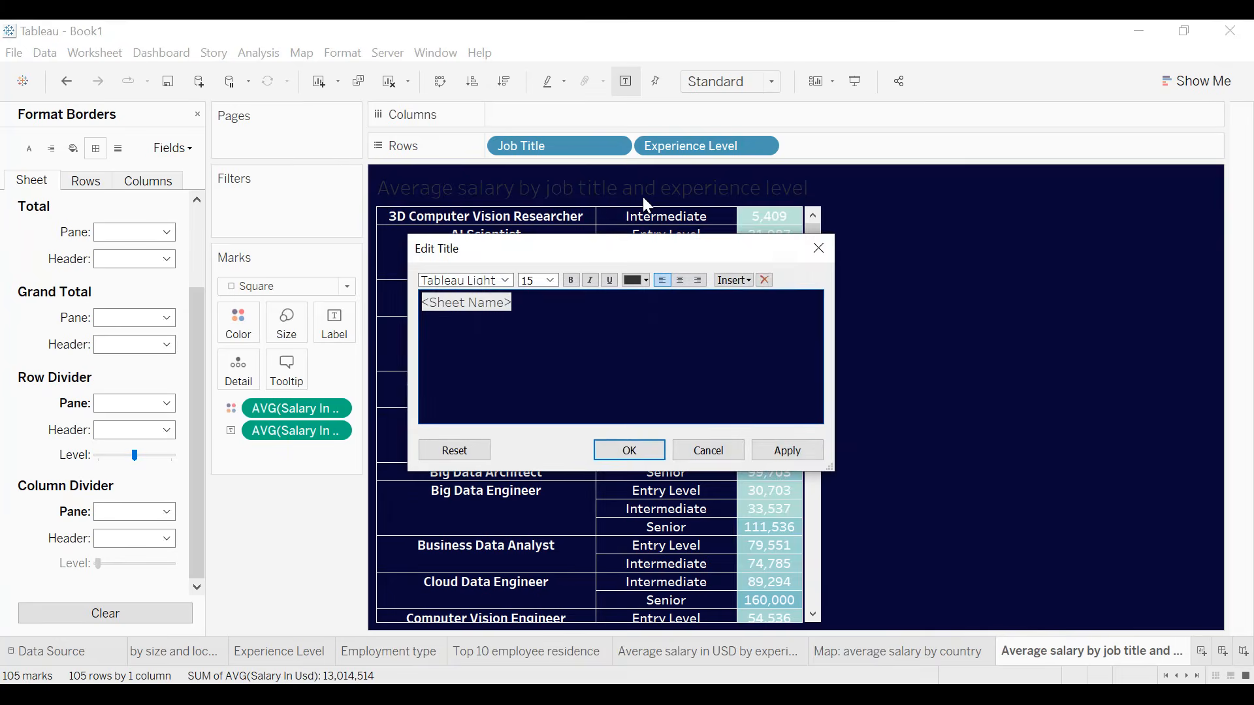
pyautogui.click(679, 280)
pyautogui.click(643, 280)
pyautogui.click(652, 298)
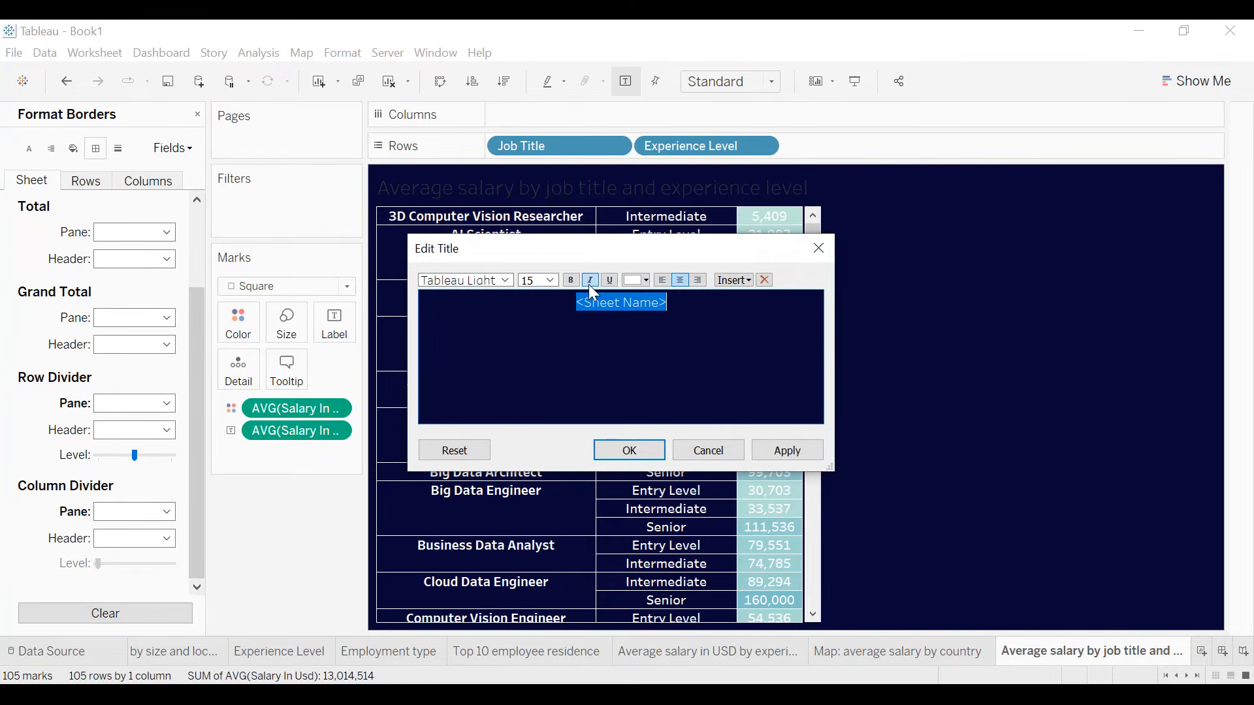
pyautogui.click(787, 450)
pyautogui.click(726, 450)
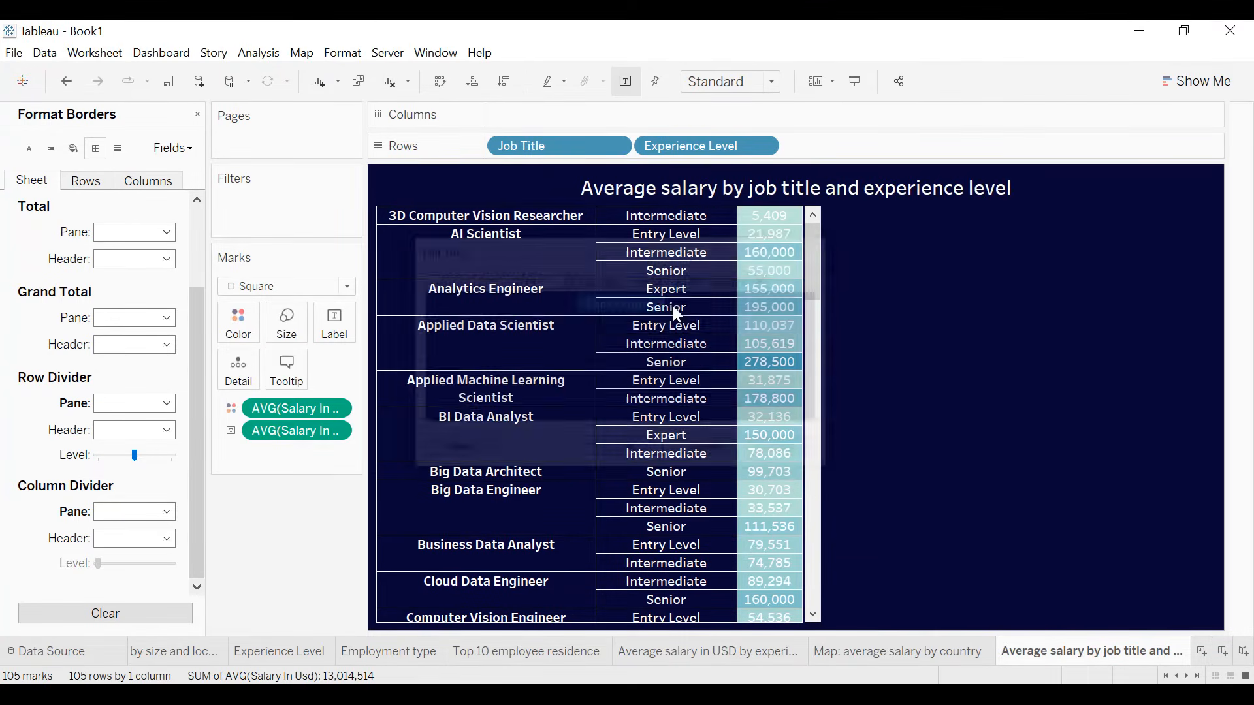
# - Add a white border in the thinnest line weight around the worksheet title
pyautogui.rightClick(705, 190)
pyautogui.click(721, 262)
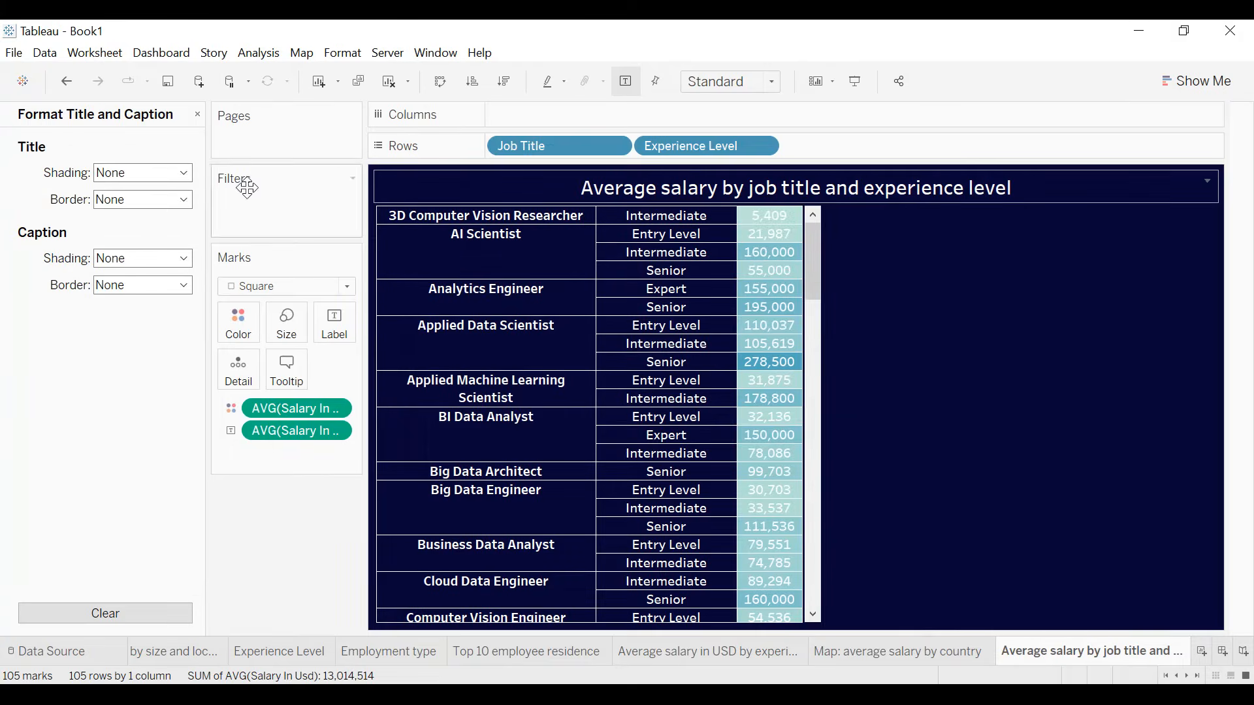
pyautogui.click(141, 199)
pyautogui.click(128, 314)
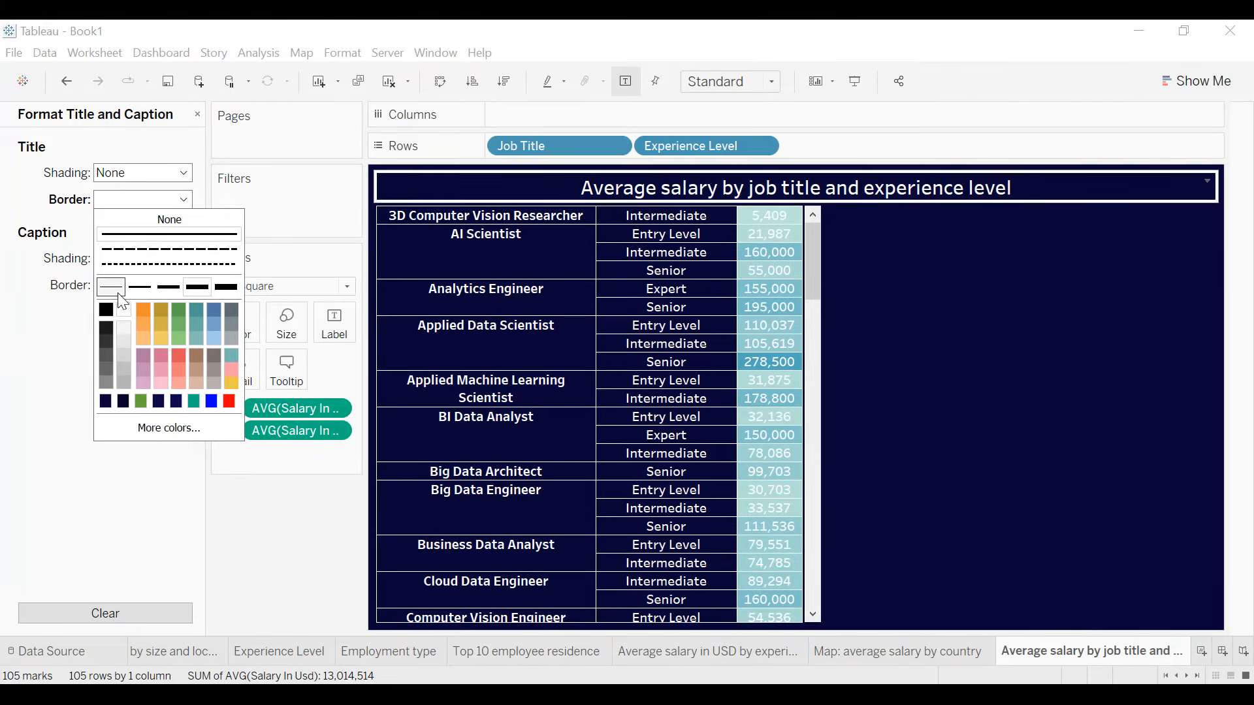
pyautogui.click(113, 287)
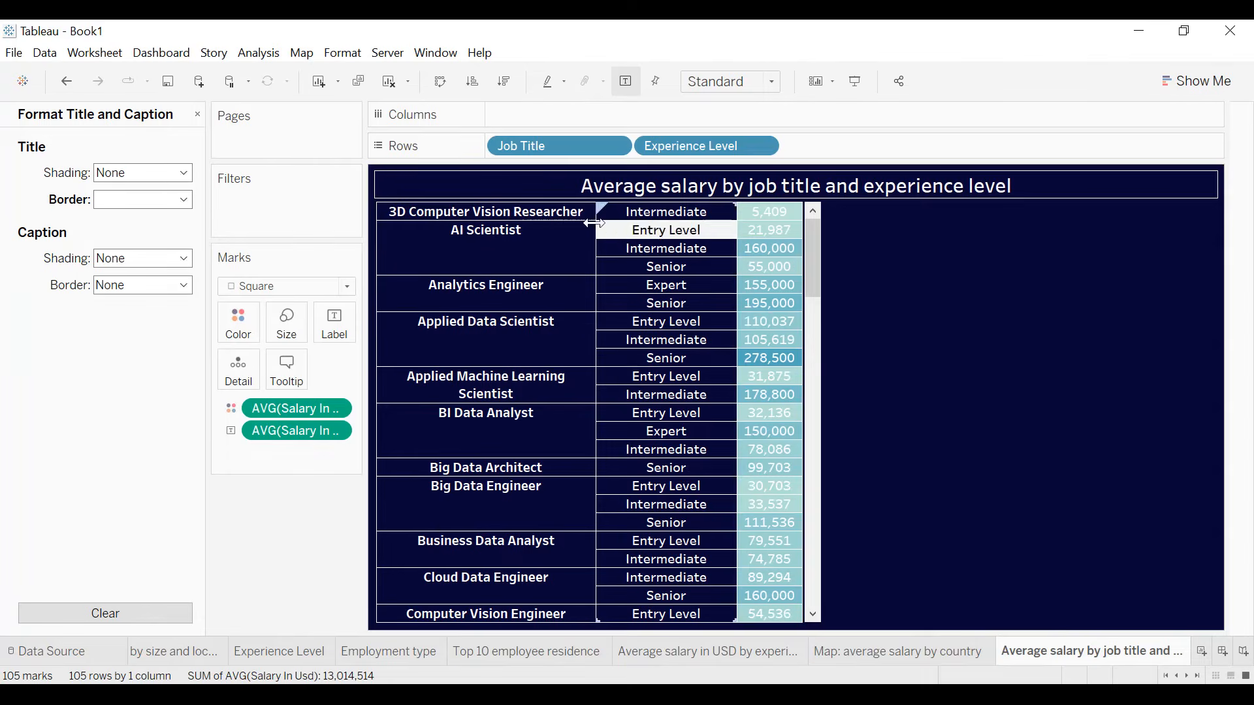
# - Sort the experience levels by average salary in descending order and filter the table to the US company location
pyautogui.click(512, 85)
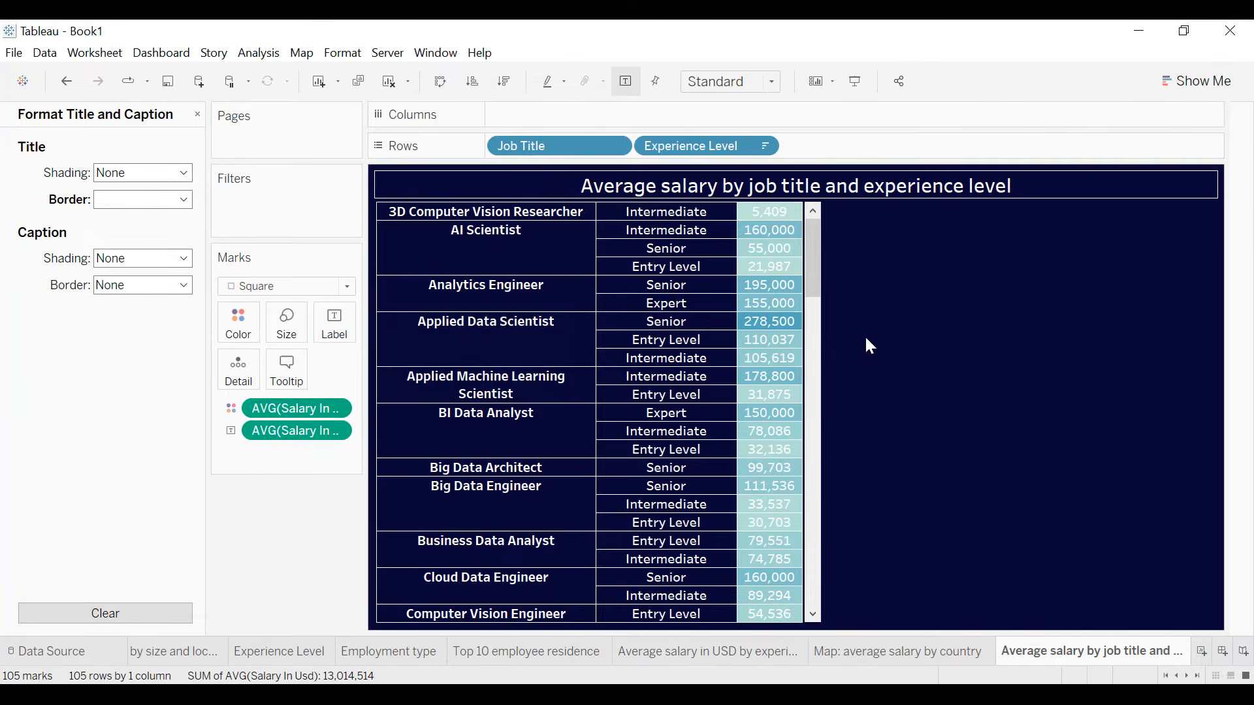
pyautogui.click(198, 114)
pyautogui.moveTo(98, 225); pyautogui.dragTo(265, 210)
pyautogui.scroll(-9, 585, 282)
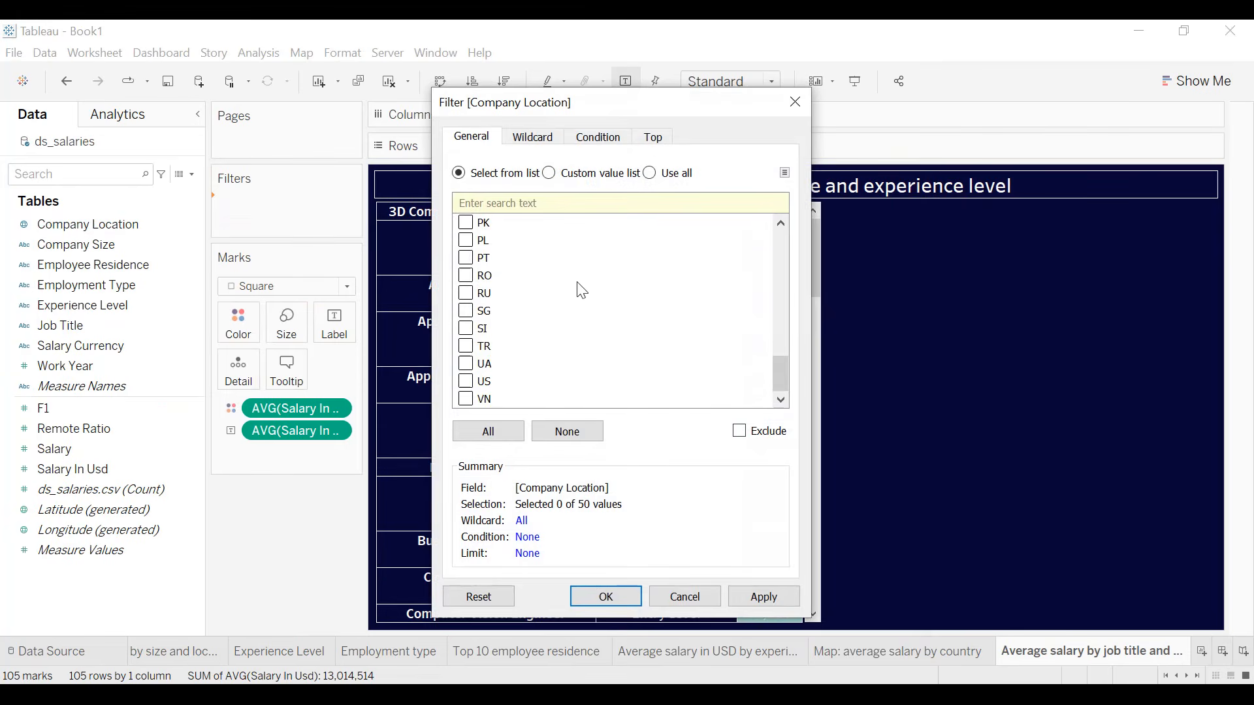
pyautogui.click(785, 597)
pyautogui.click(628, 597)
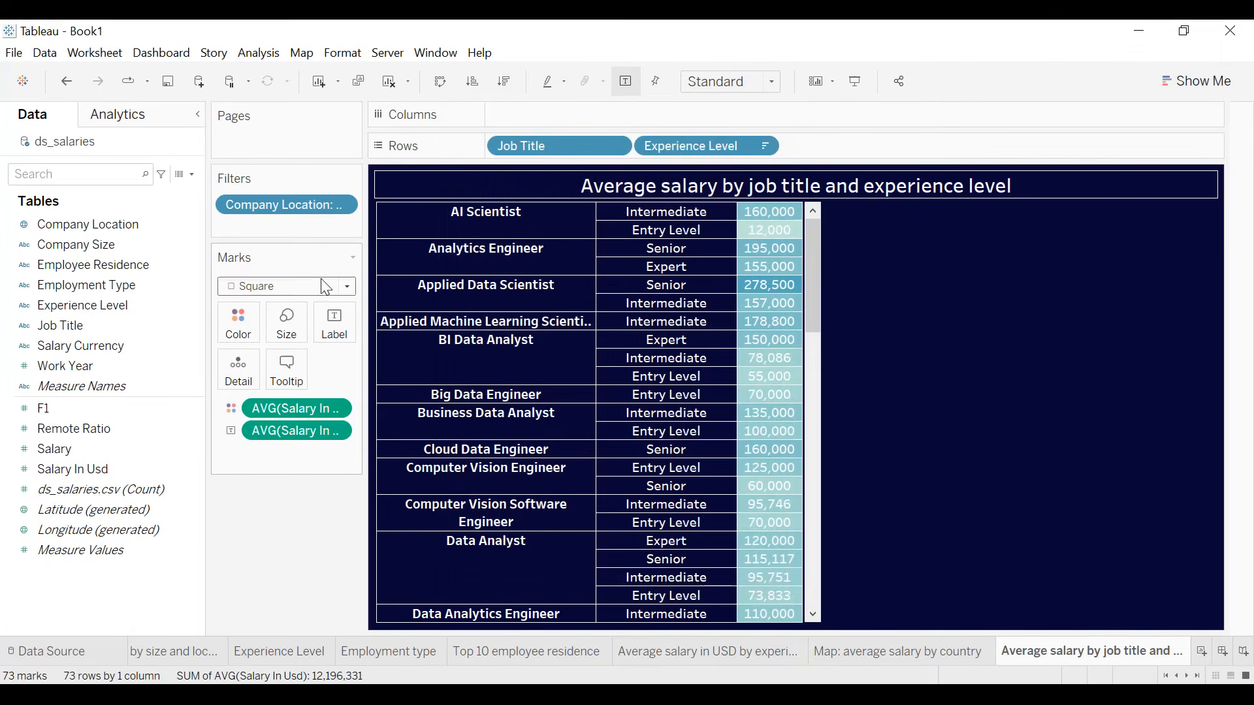
# - Show the Company Location filter beside the table and set its body font to bold black
pyautogui.click(339, 205)
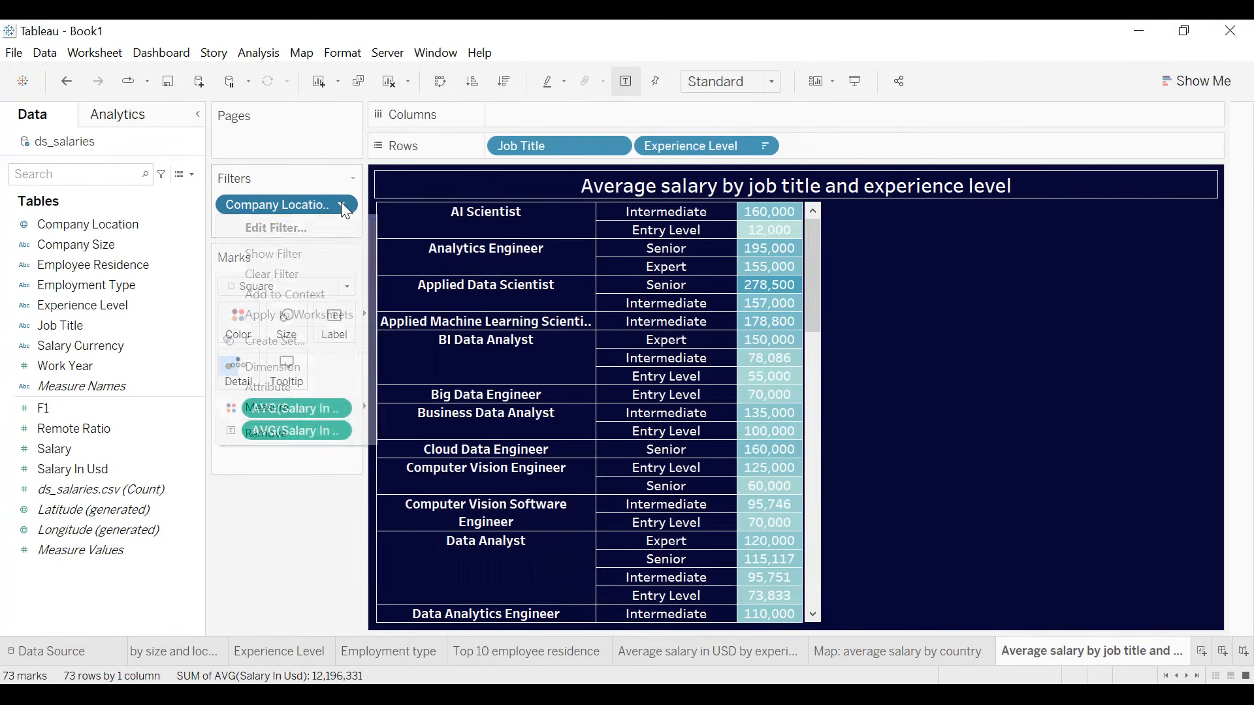
pyautogui.click(329, 254)
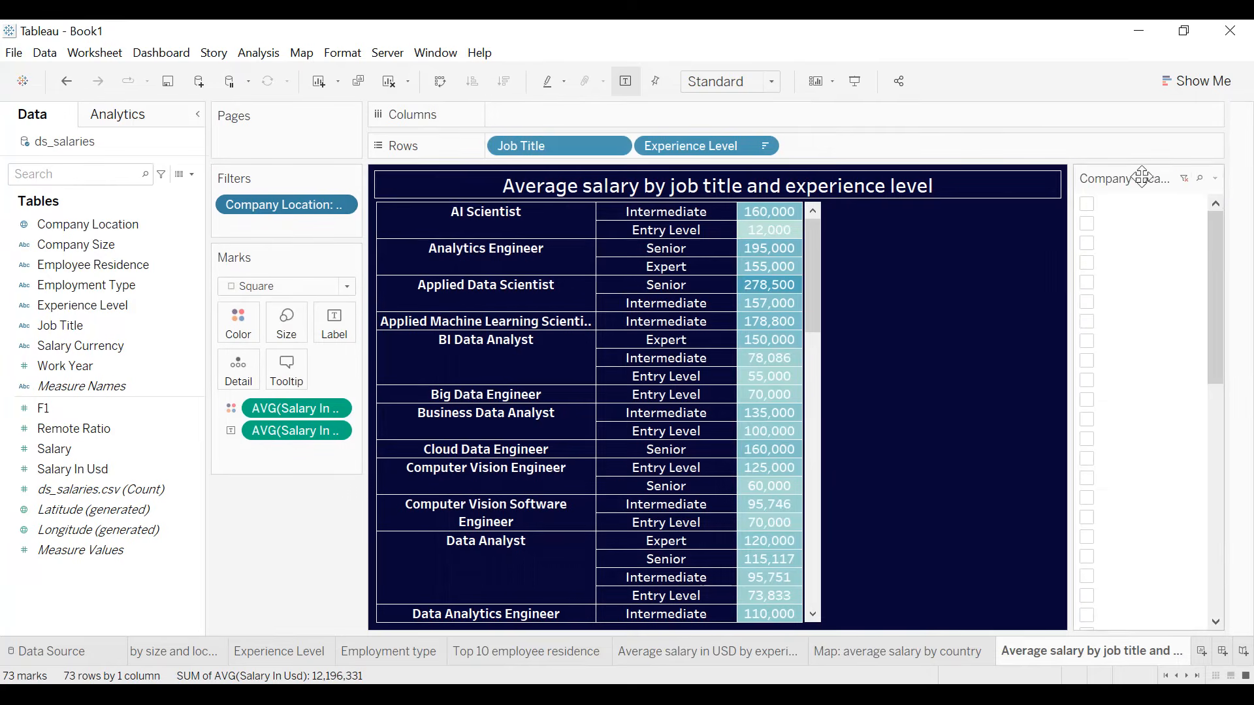
pyautogui.click(1216, 178)
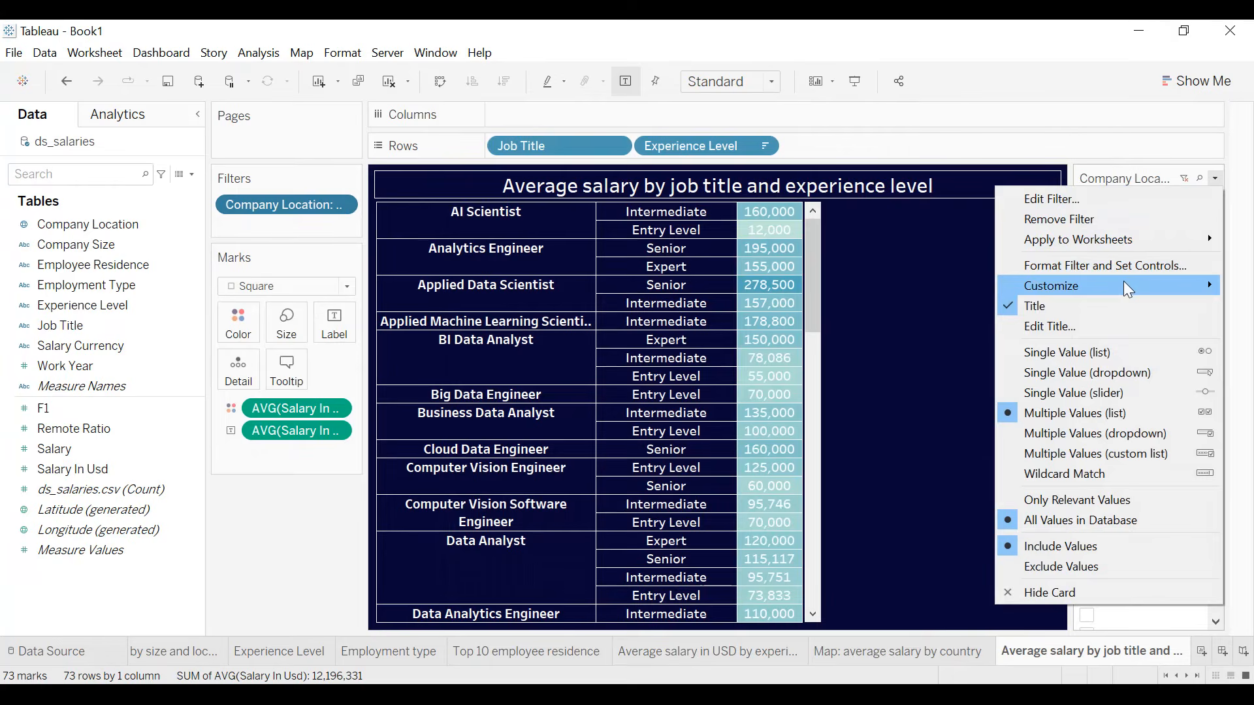
pyautogui.click(1097, 268)
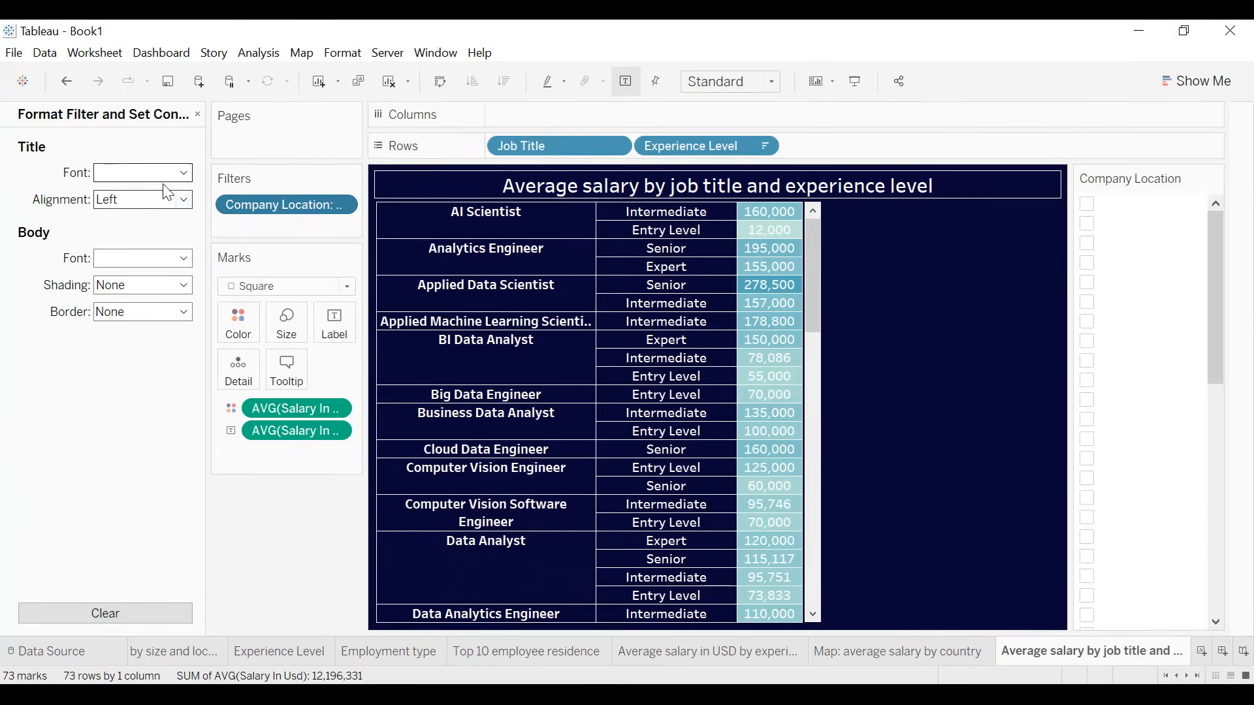
pyautogui.click(145, 258)
pyautogui.click(107, 332)
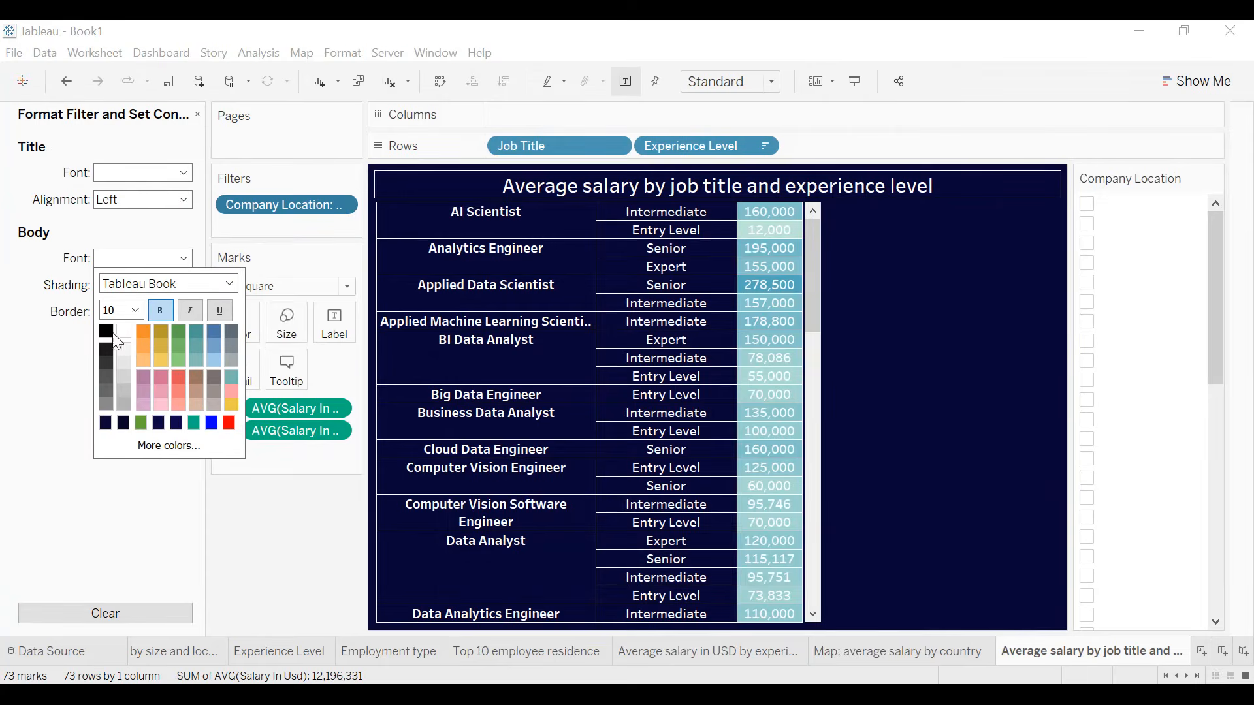
pyautogui.click(47, 346)
# - Include all company locations in the filter and change its control to Single Value (dropdown)
pyautogui.click(1098, 208)
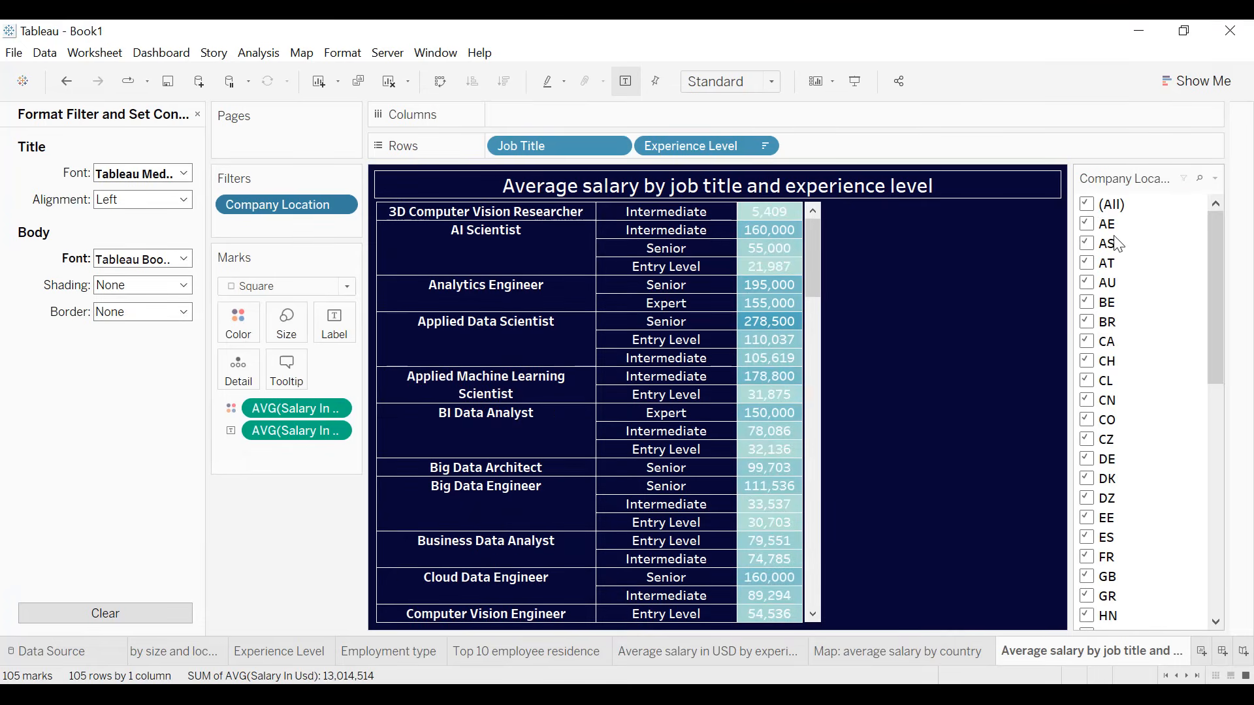
pyautogui.click(1216, 178)
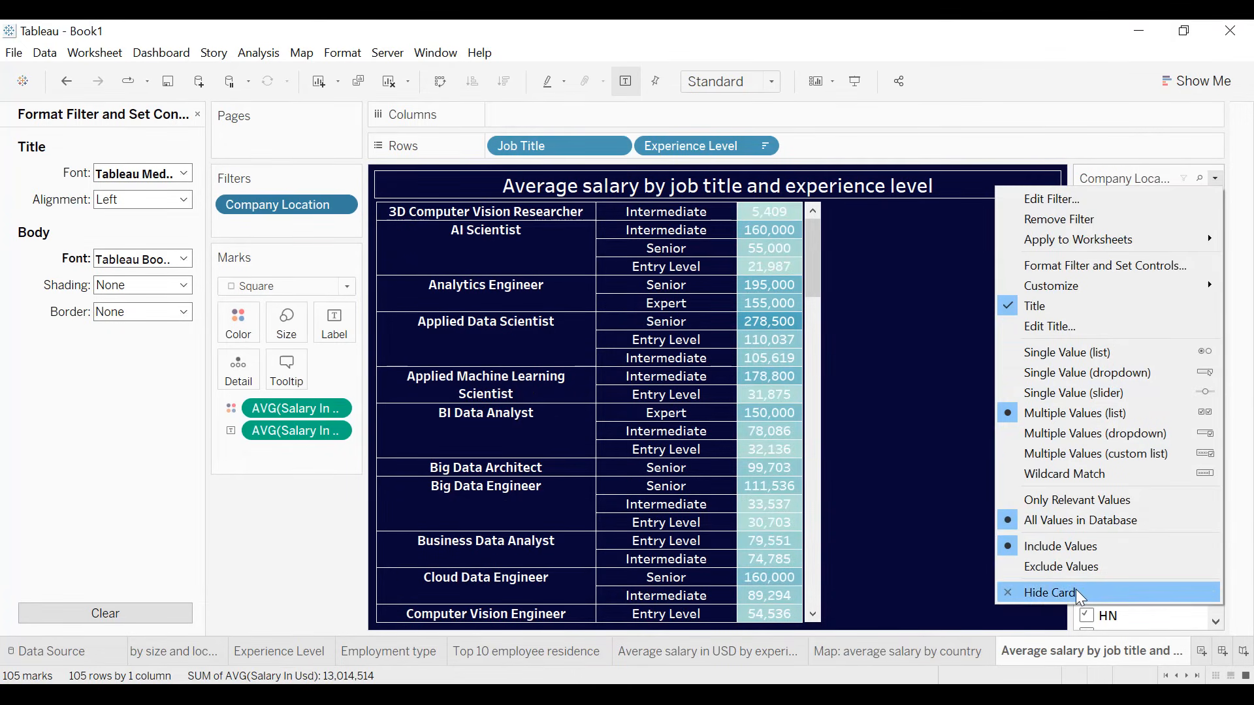
pyautogui.click(1096, 373)
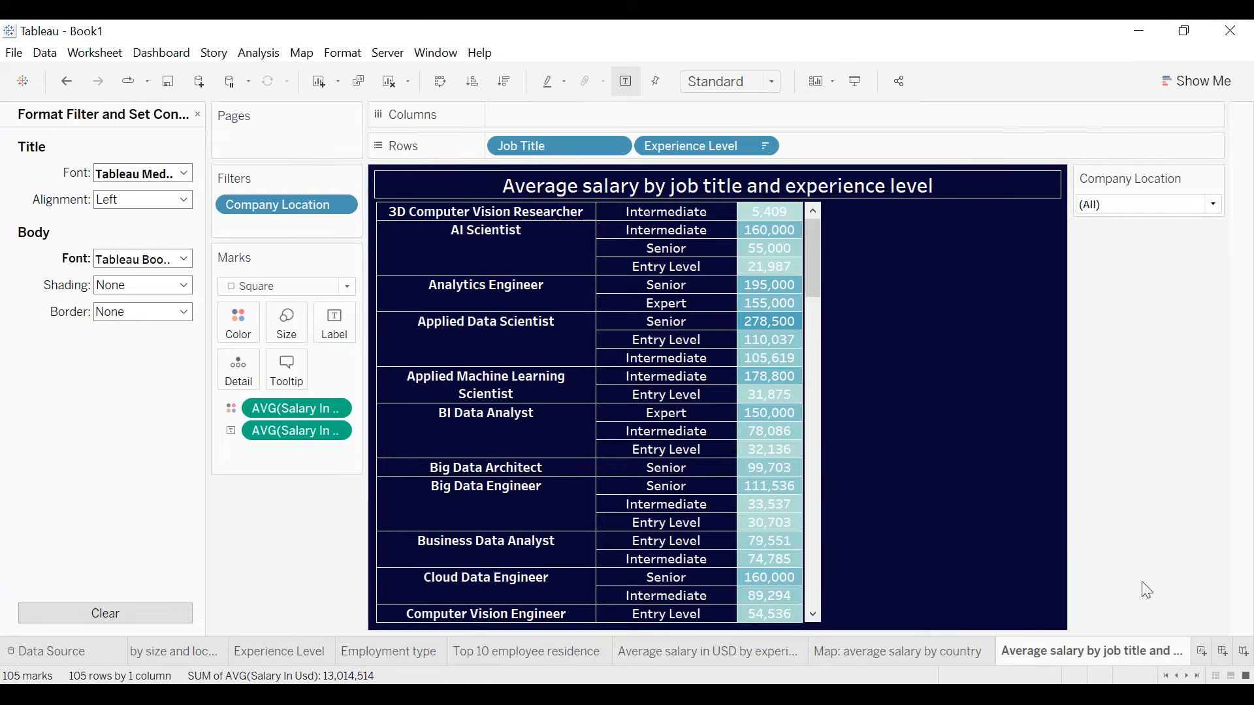
# - Create a new dashboard with a custom fixed size of 2100 x 1200 px
pyautogui.click(1226, 652)
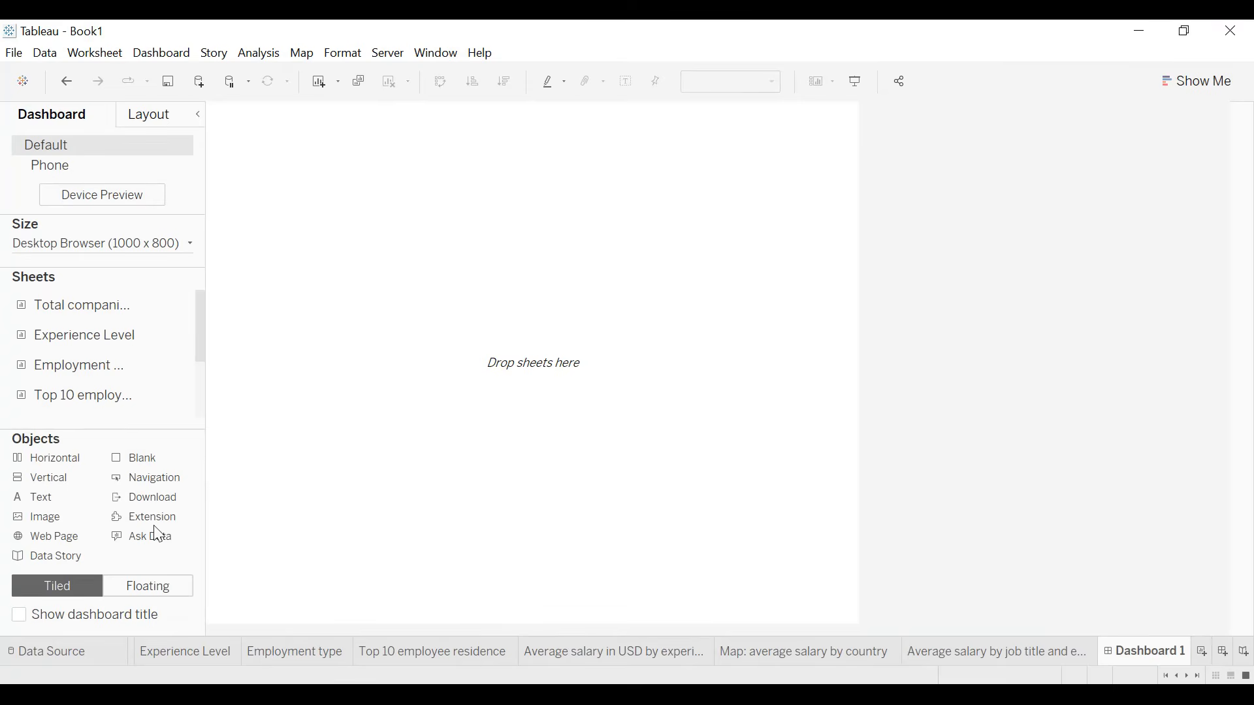
pyautogui.click(174, 251)
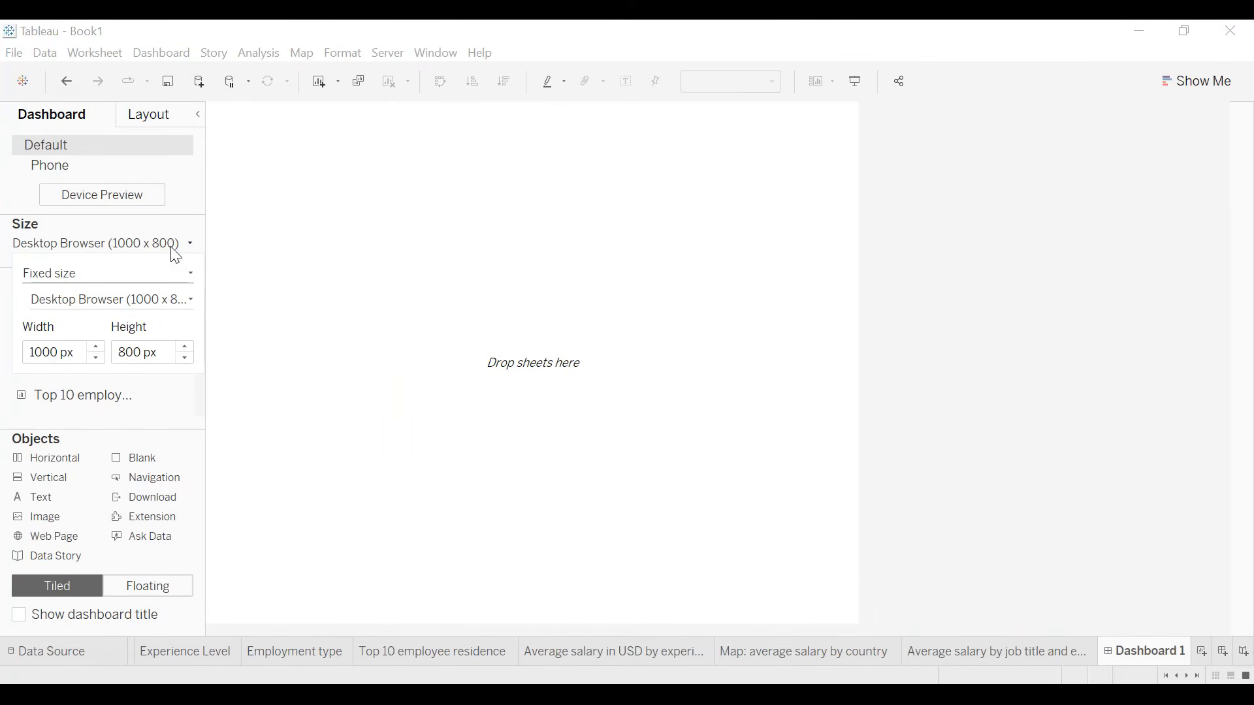
pyautogui.scroll(11, 98, 352)
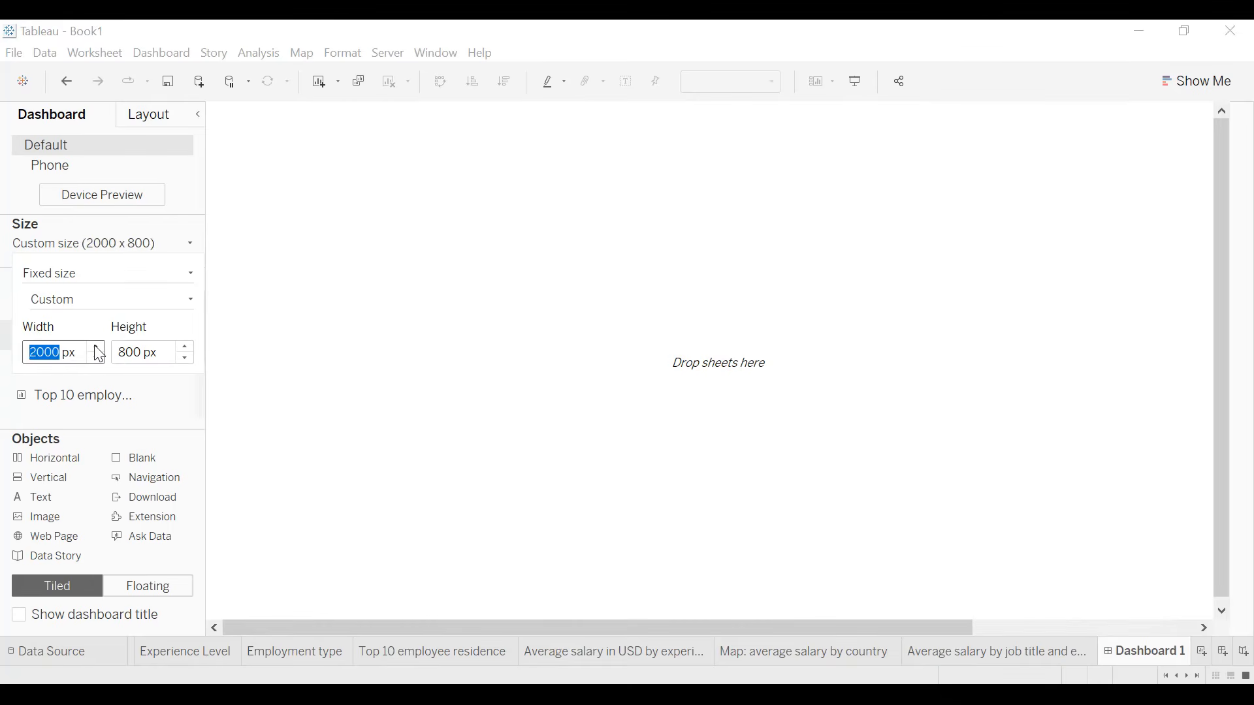
pyautogui.scroll(4, 186, 356)
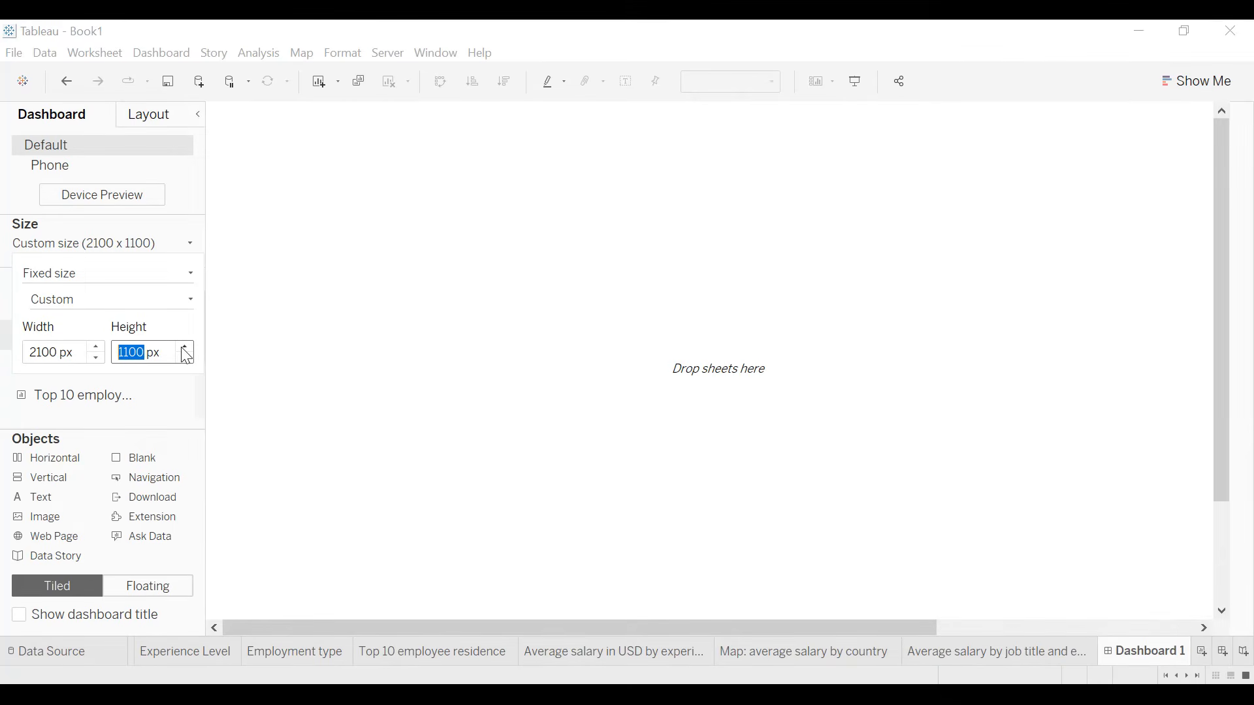
pyautogui.click(254, 333)
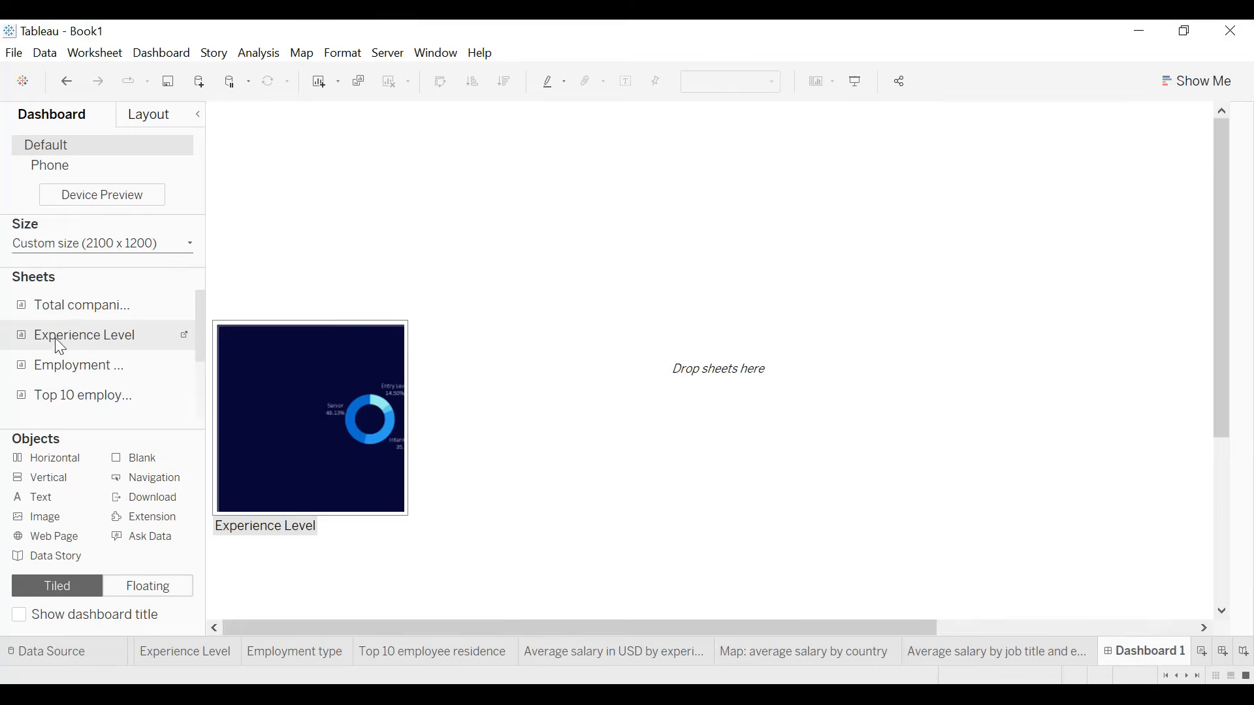
# - Place the Top 10 employee residence sheet on the dashboard and set the dashboard's default shading to dark navy
pyautogui.scroll(-2, 66, 352)
pyautogui.moveTo(73, 317); pyautogui.dragTo(252, 362)
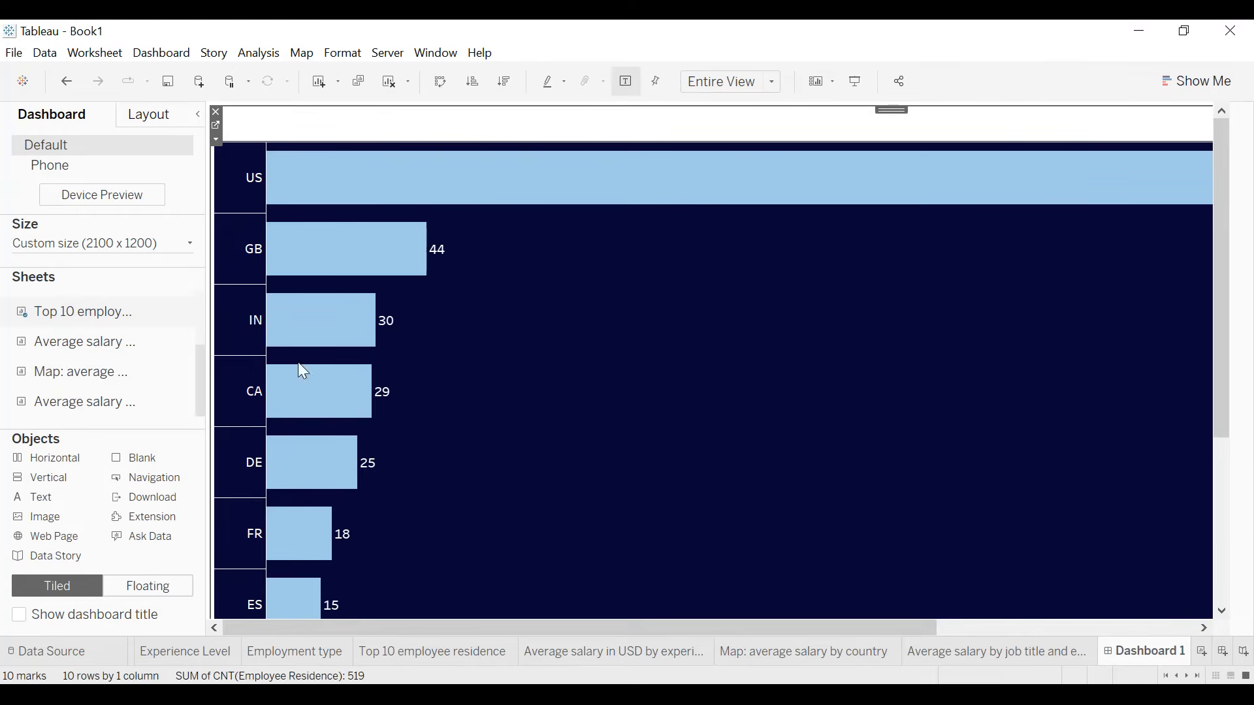
pyautogui.click(169, 51)
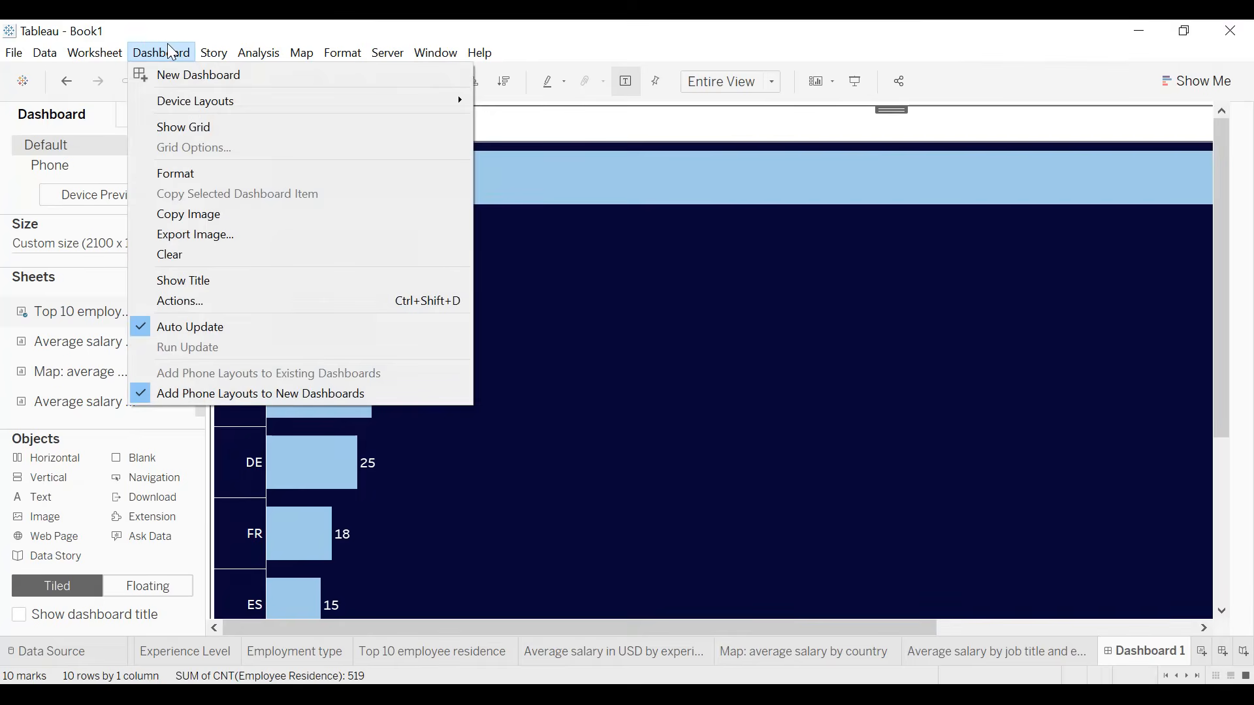
pyautogui.click(209, 175)
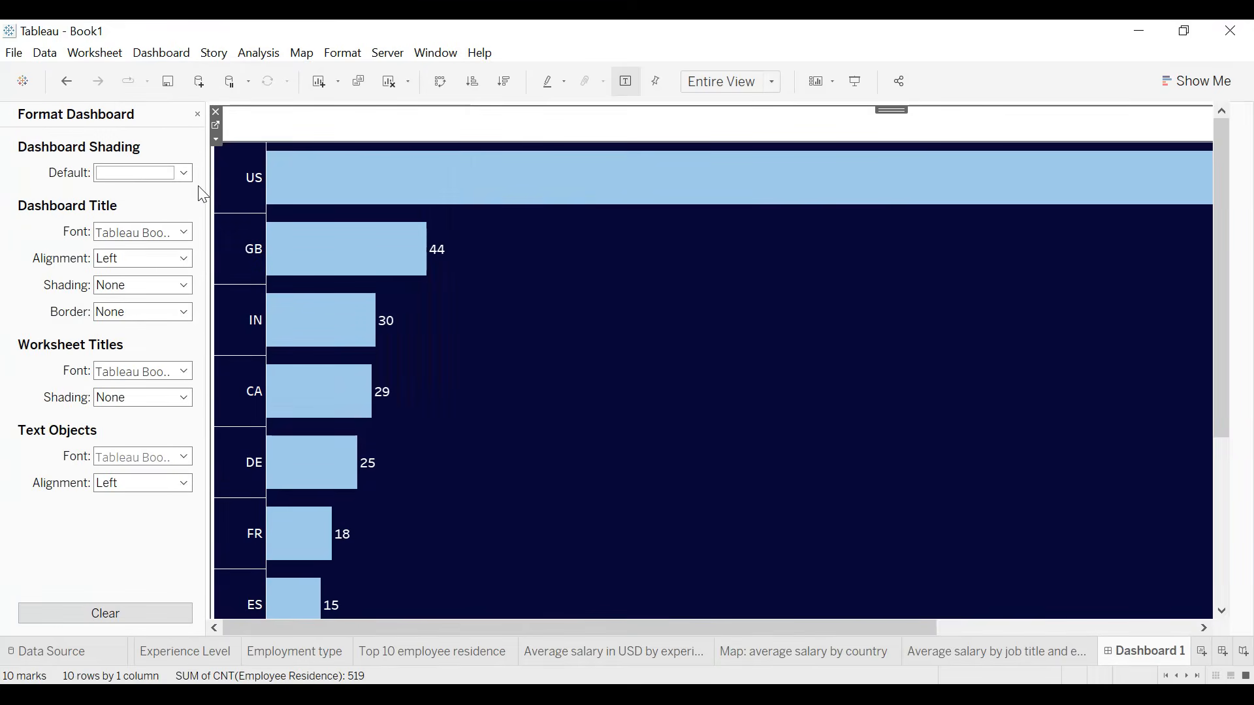
pyautogui.click(141, 173)
pyautogui.click(105, 307)
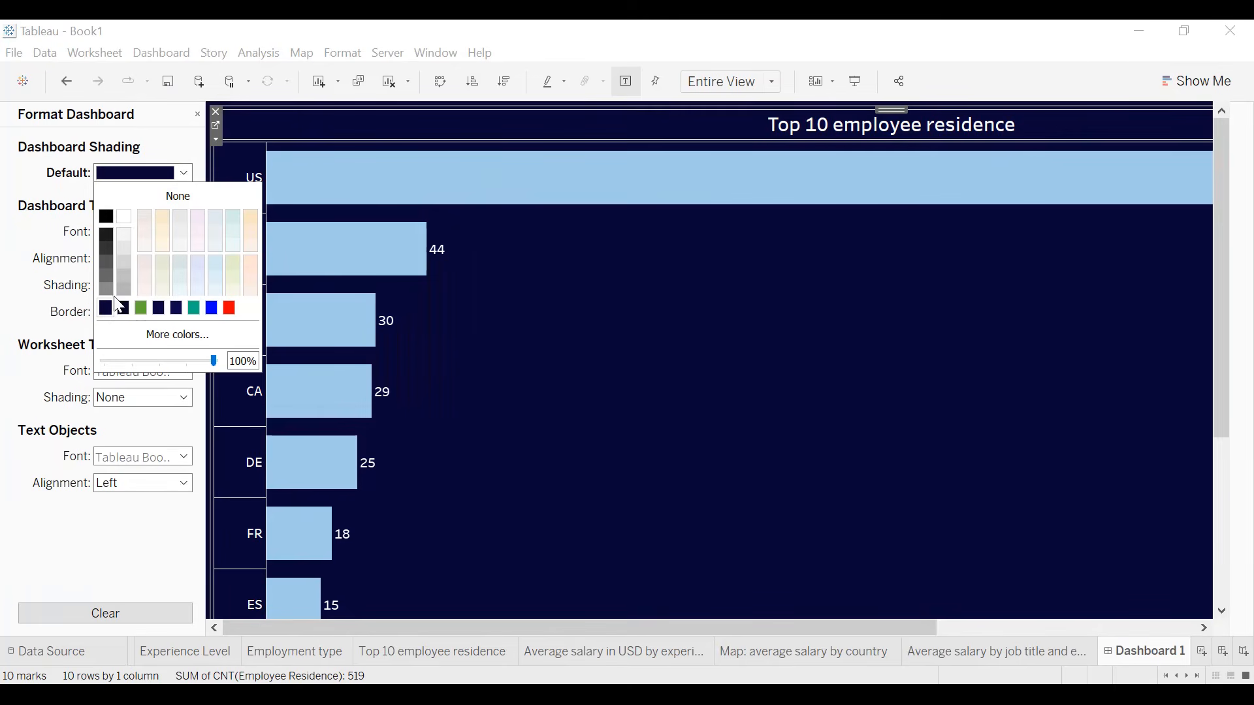
pyautogui.click(198, 116)
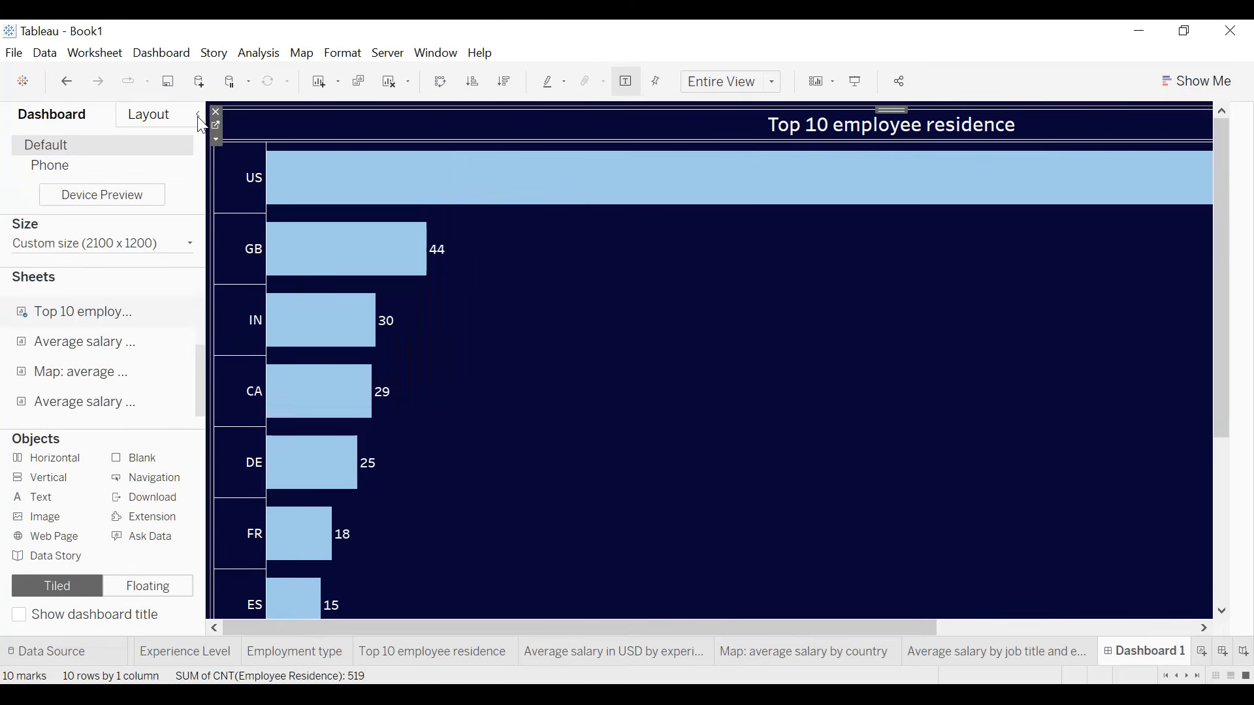
# - Place the Average salary in USD by experience level and employment type sheet above the Top 10 chart, with the country map beside it
pyautogui.moveTo(103, 346)
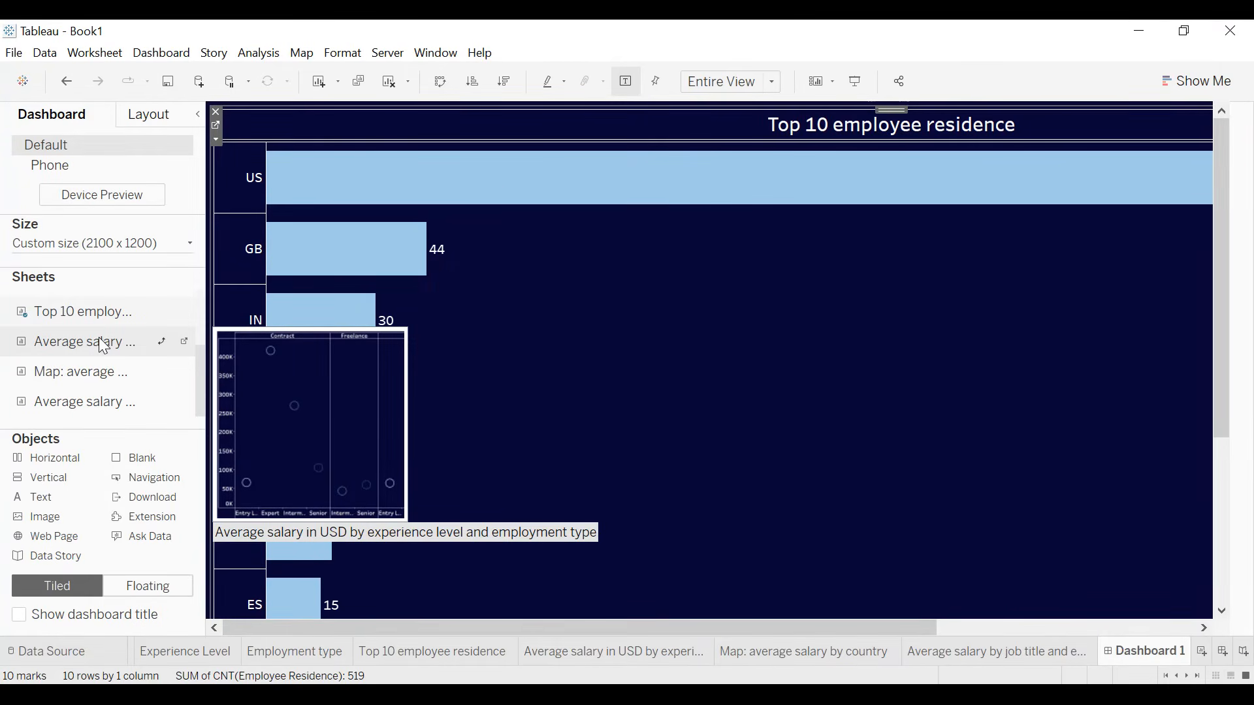
pyautogui.moveTo(104, 346); pyautogui.dragTo(448, 182)
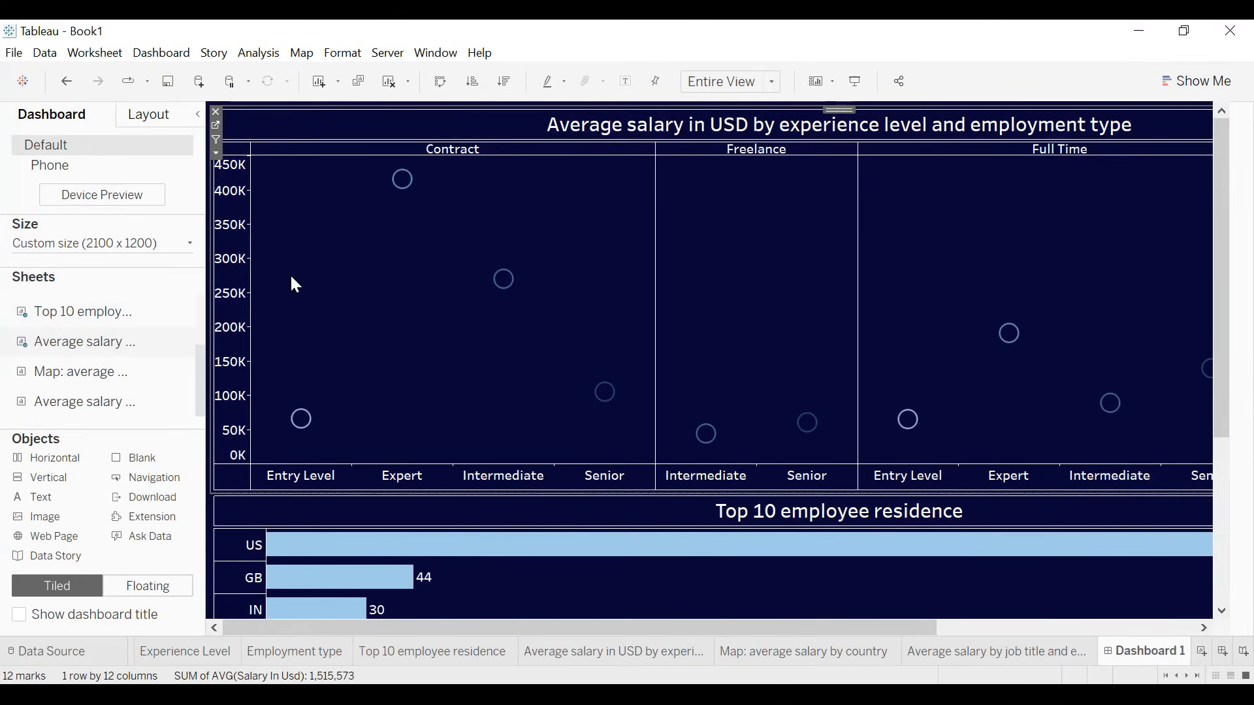
pyautogui.moveTo(80, 369); pyautogui.dragTo(1062, 289)
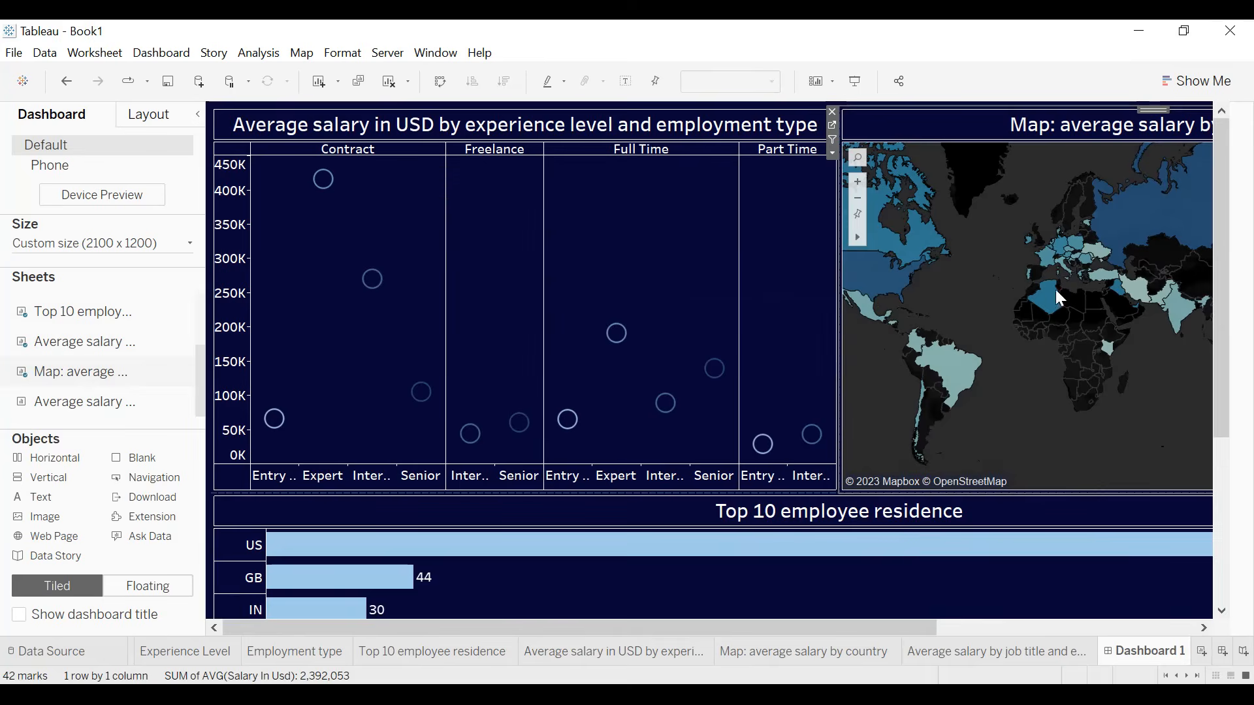
# - Place the Average salary by job title and experience level sheet beside the Top 10 employee residence chart, below the map
pyautogui.moveTo(82, 399)
pyautogui.moveTo(81, 408); pyautogui.dragTo(1029, 568)
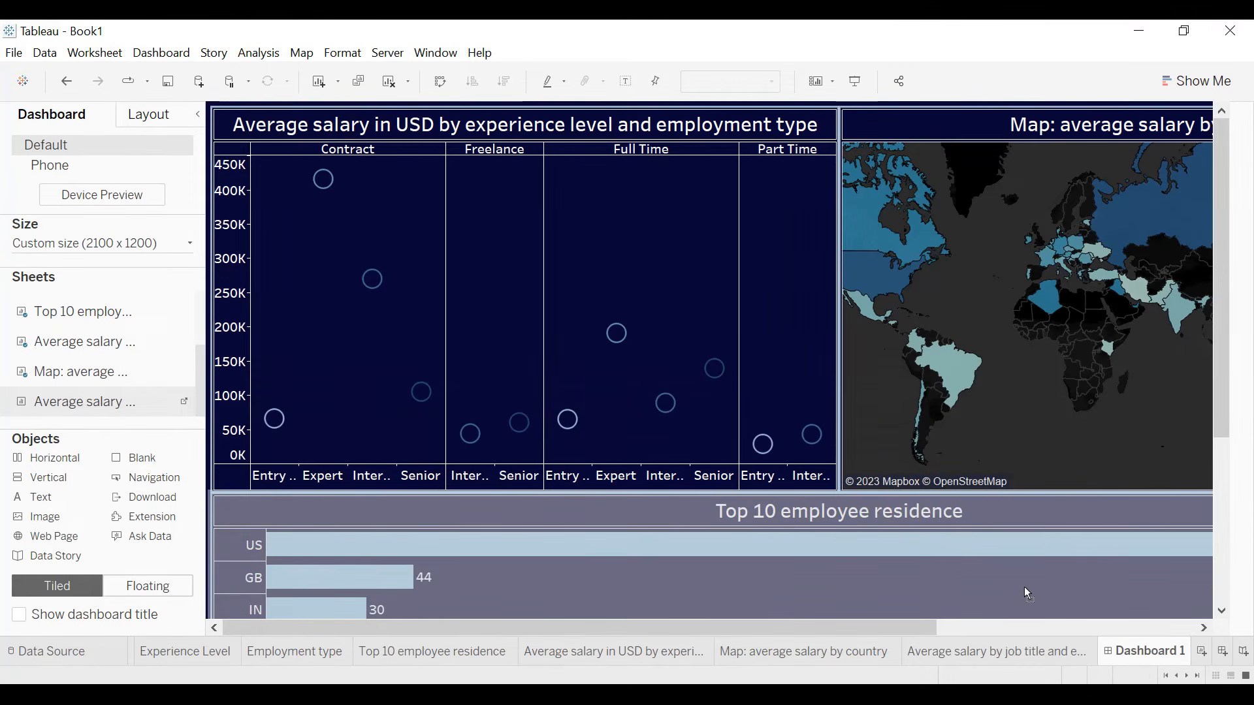
pyautogui.moveTo(1103, 559); pyautogui.dragTo(1168, 598)
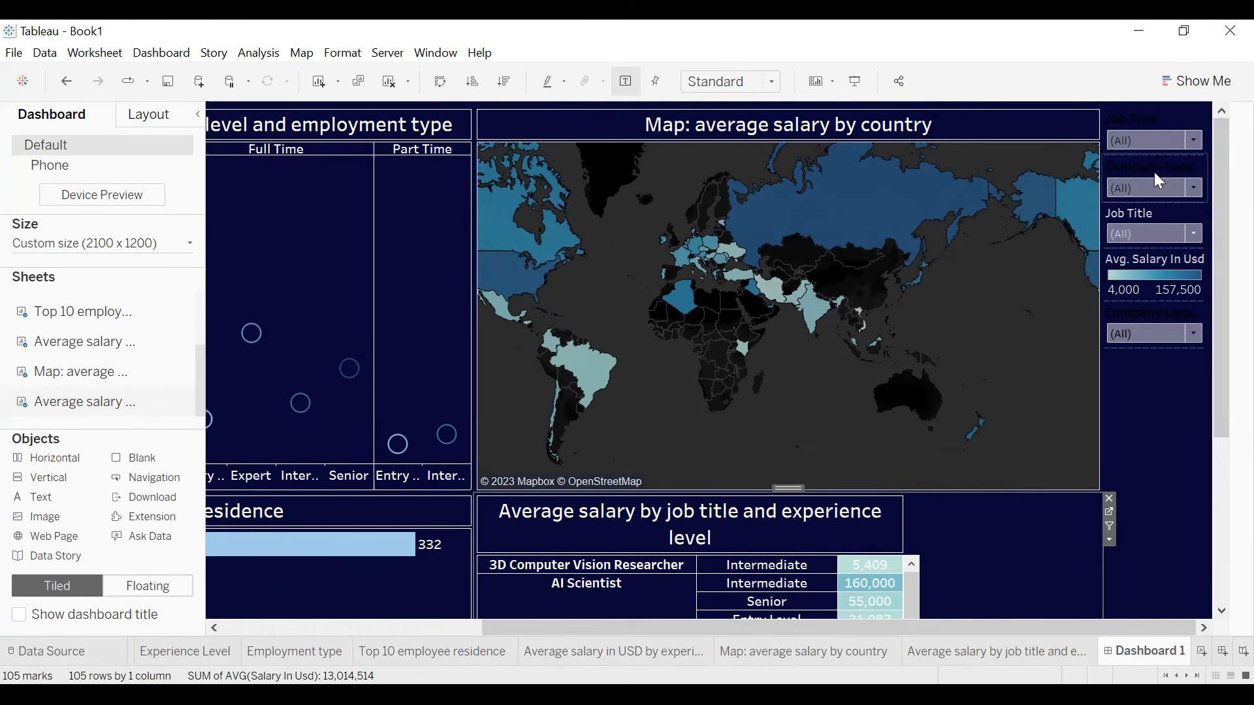
# - Remove the uppermost duplicate Job Title filter, the one with the dark title, from the dashboard
pyautogui.click(1161, 123)
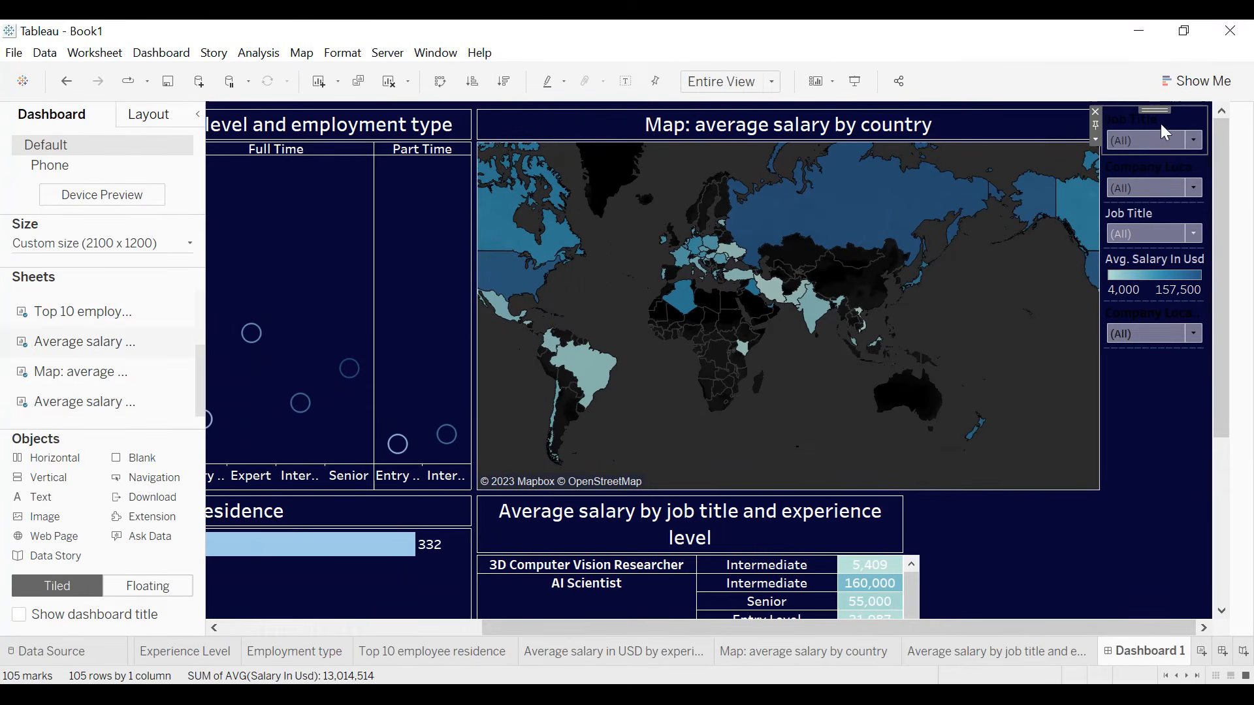
pyautogui.click(1095, 111)
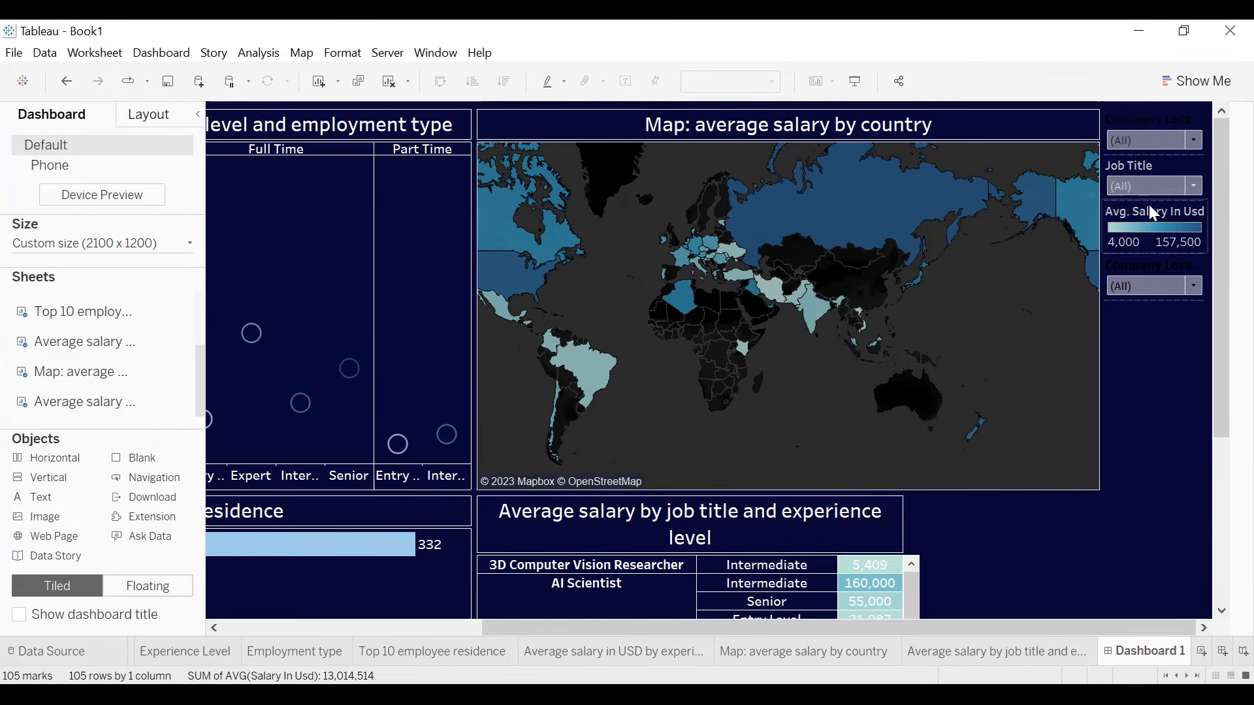
# - Make the Avg. Salary In Usd legend floating, position it over the map's lower part and widen it to show its full values
pyautogui.click(1165, 221)
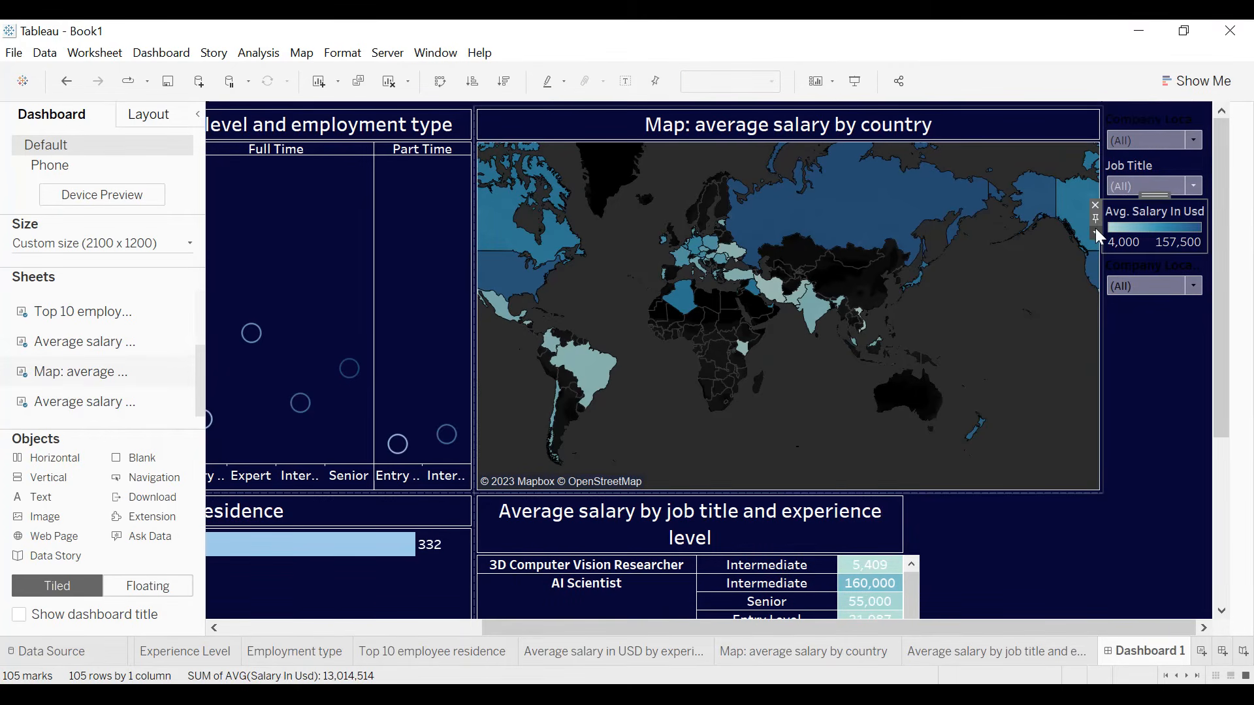
pyautogui.click(1096, 233)
pyautogui.click(1135, 390)
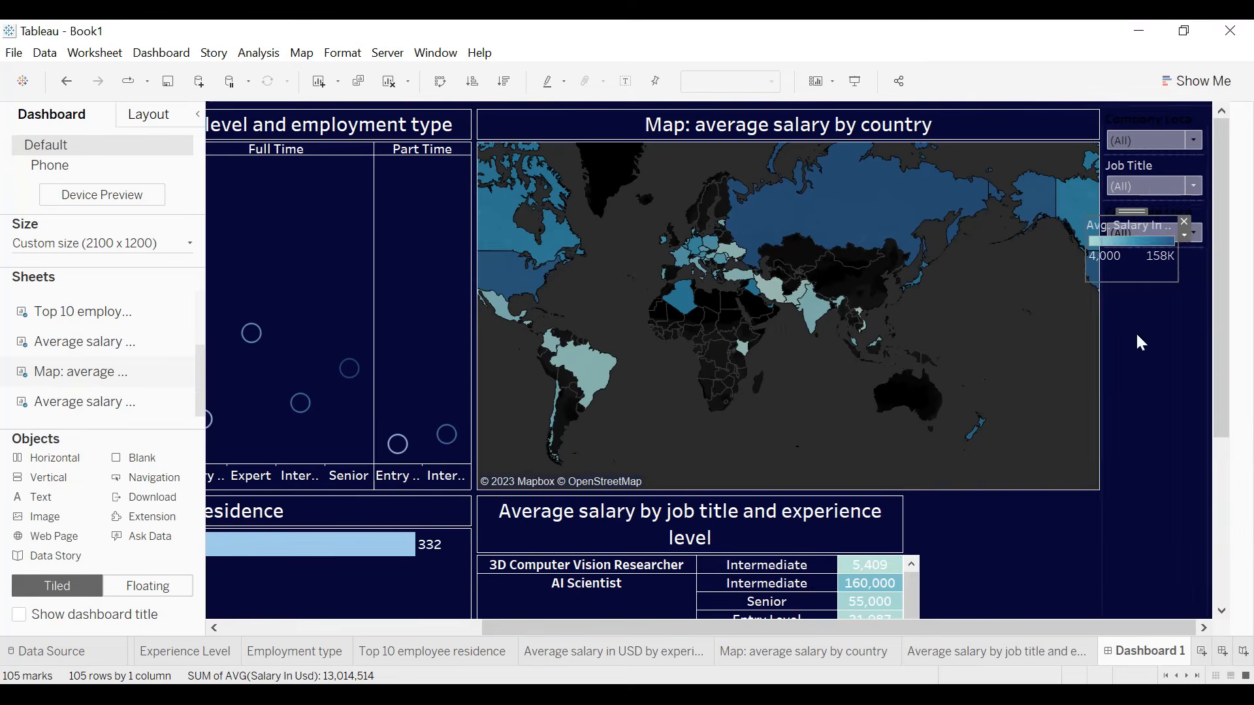
pyautogui.moveTo(1133, 213); pyautogui.dragTo(795, 412)
pyautogui.moveTo(842, 464); pyautogui.dragTo(915, 464)
pyautogui.moveTo(831, 408)
pyautogui.mouseDown()
pyautogui.moveTo(838, 427)
pyautogui.moveTo(833, 412)
pyautogui.mouseUp()
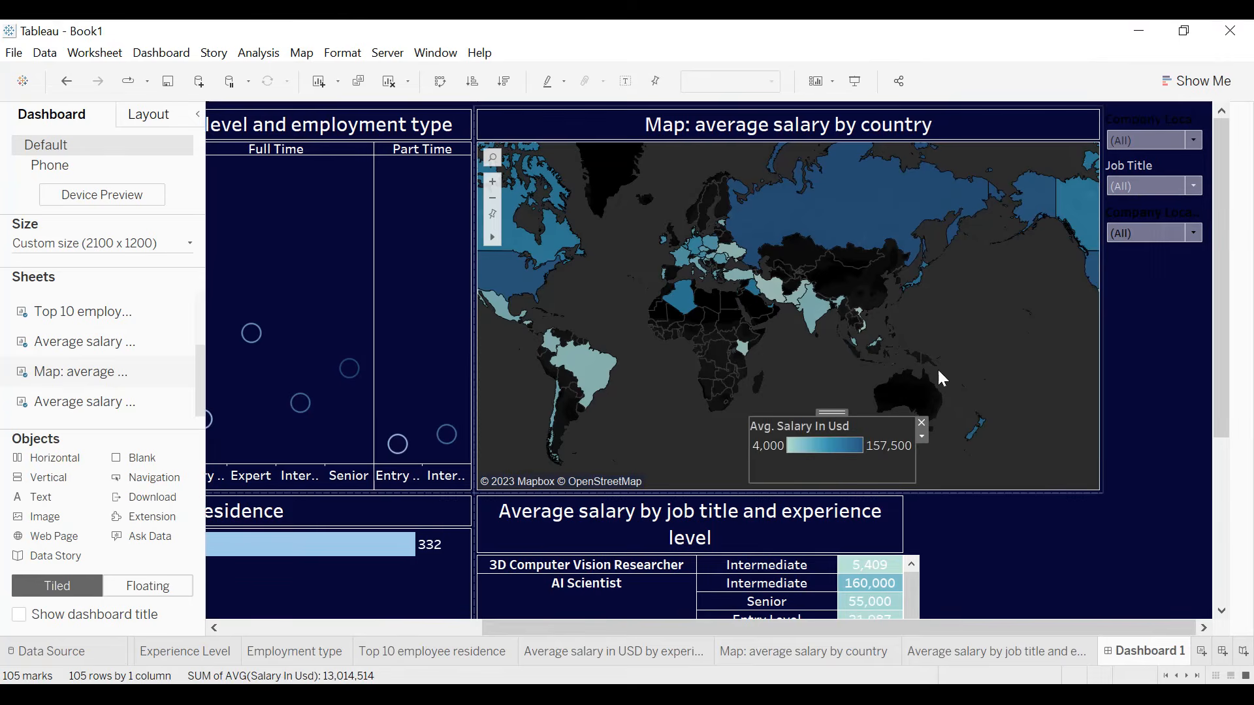
# - Remove the duplicate Company Location filter below Job Title, keeping the one above it
pyautogui.click(1148, 221)
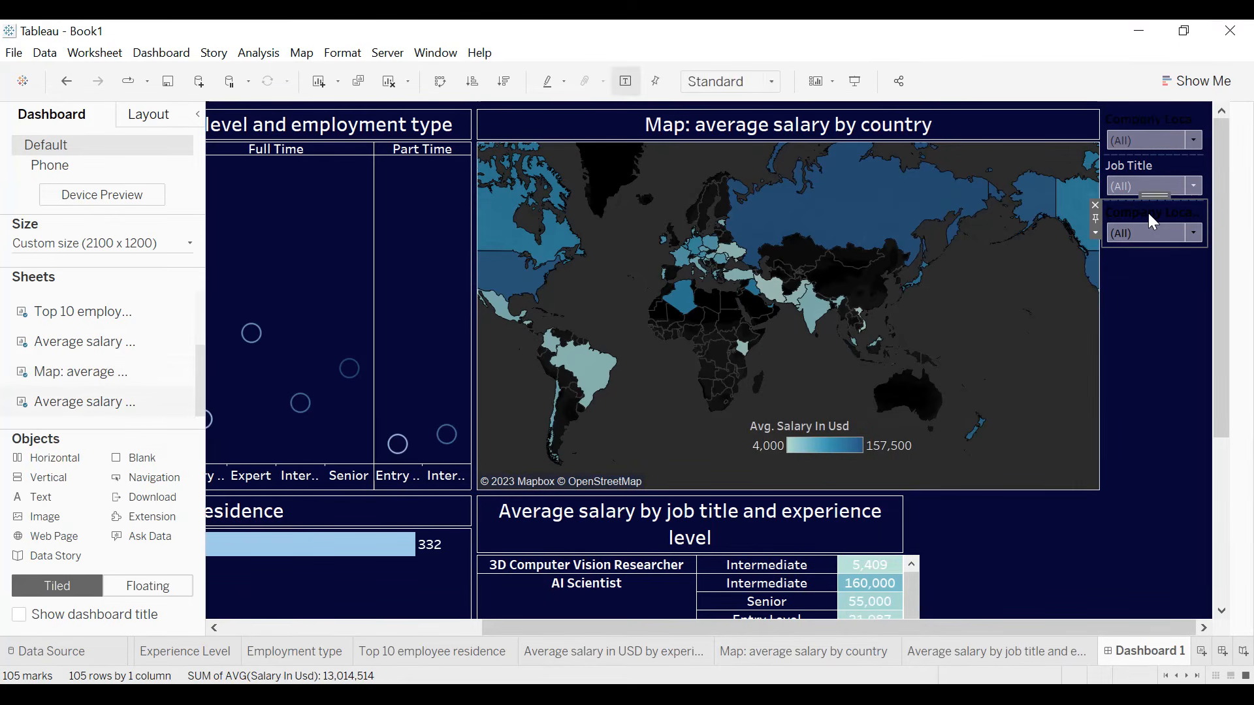
pyautogui.click(1094, 205)
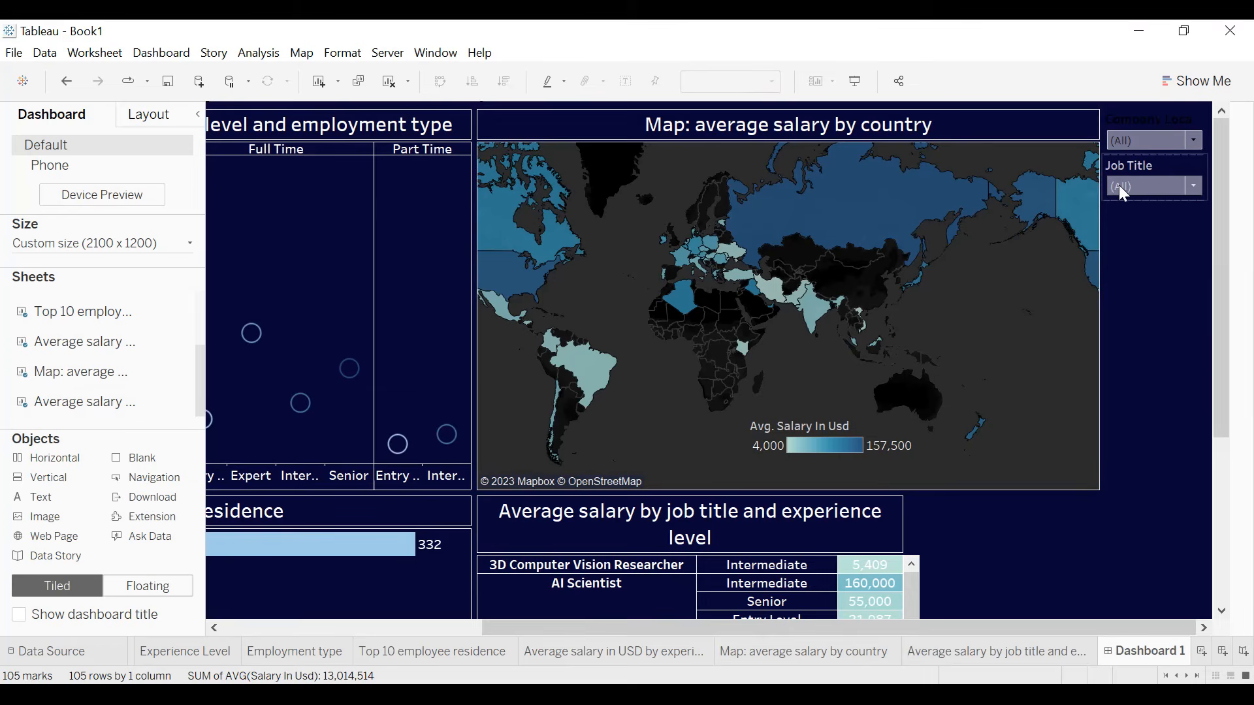
pyautogui.click(1149, 134)
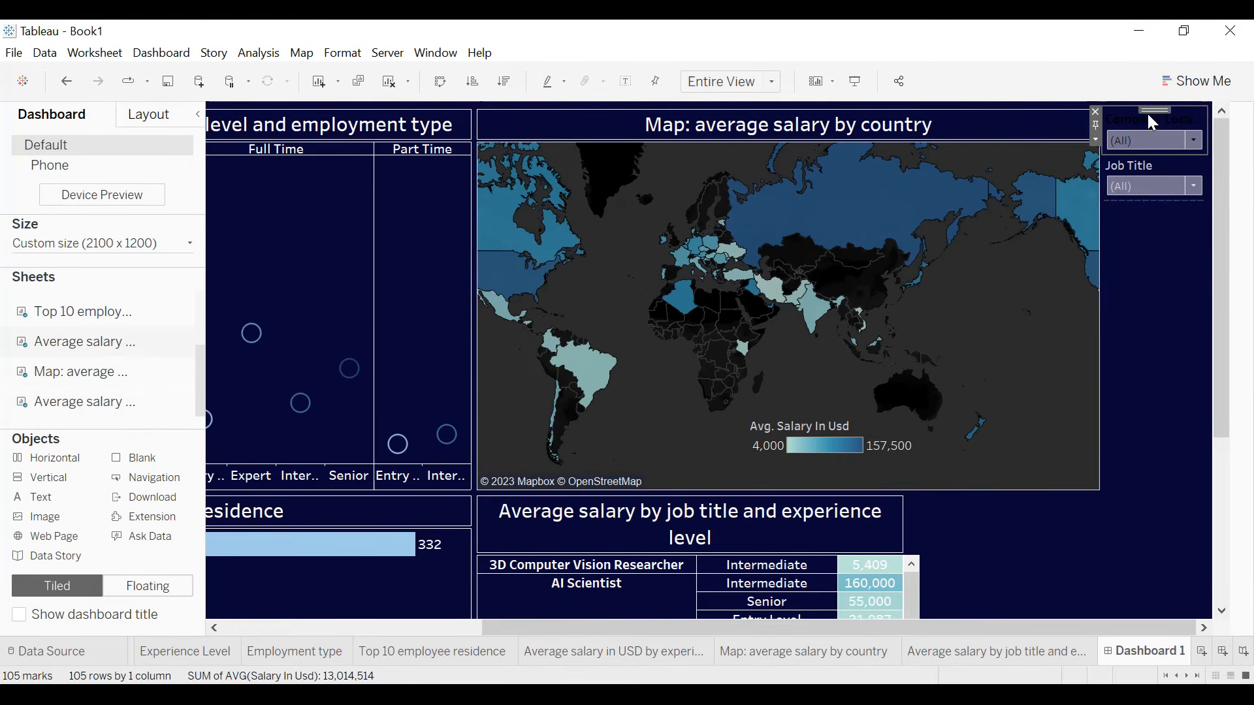
# - Place the Total companies by size and location donut between the experience-level salary chart and the country map
pyautogui.moveTo(85, 311); pyautogui.dragTo(145, 311)
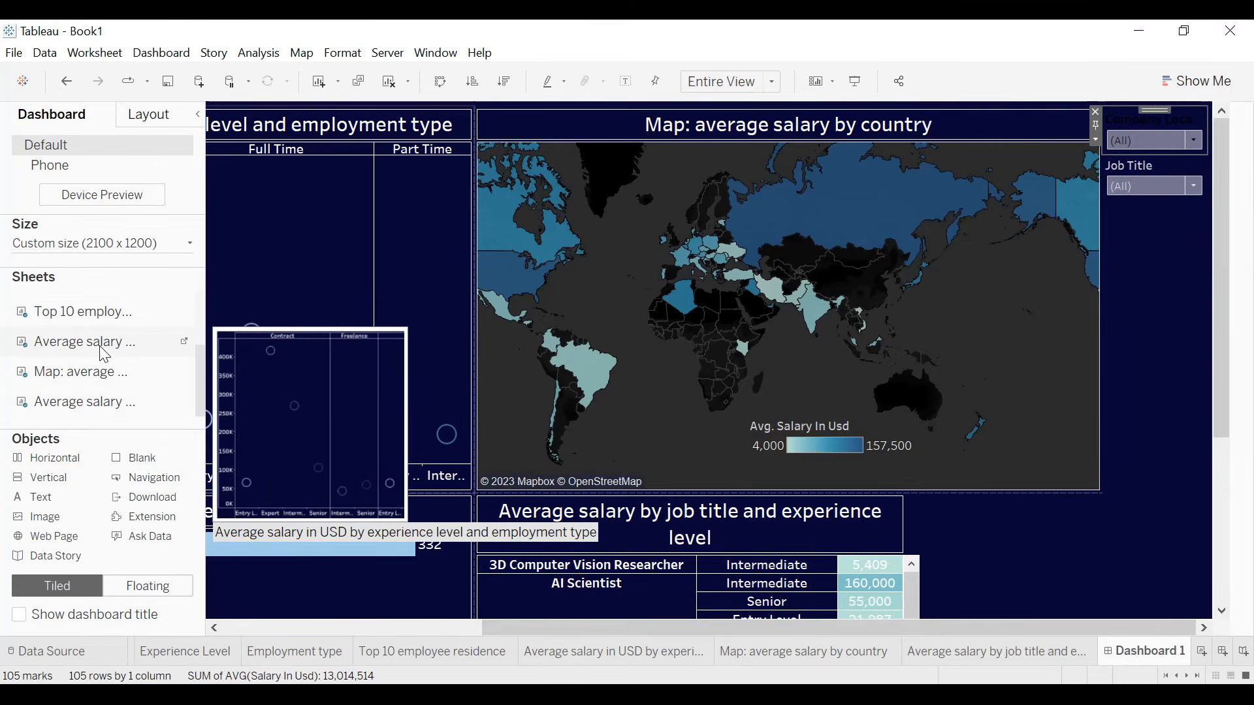
pyautogui.scroll(3, 105, 353)
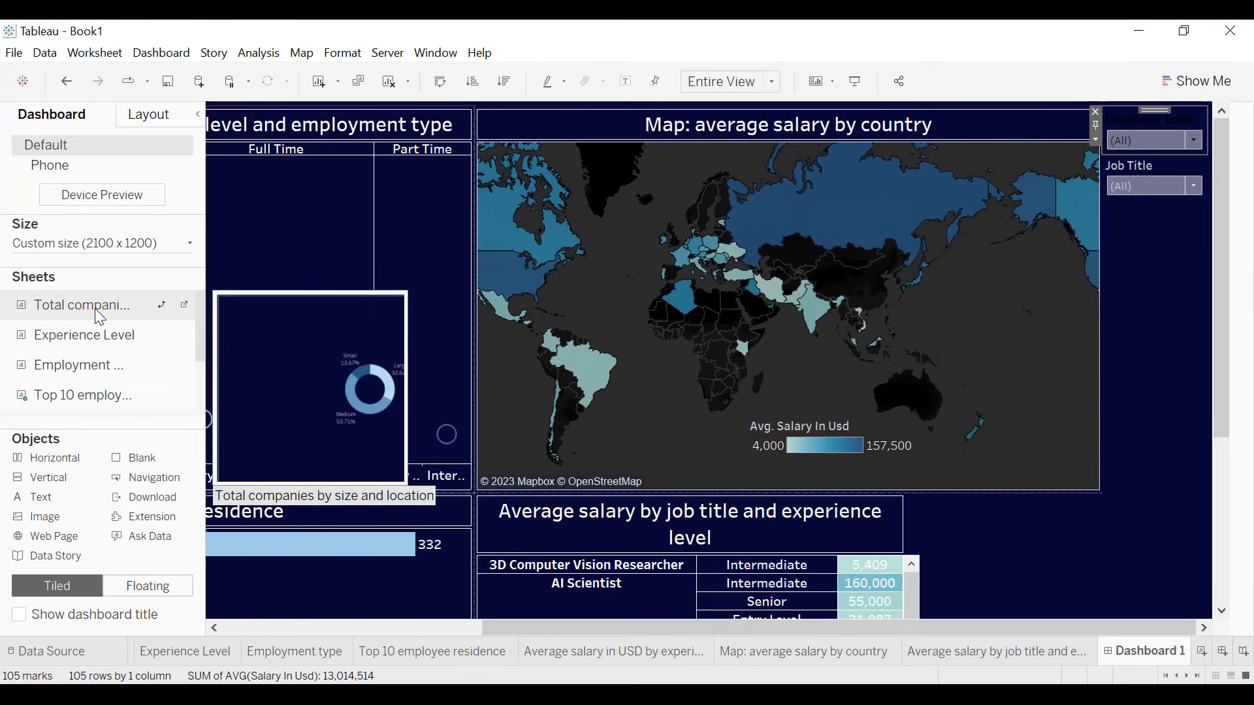
pyautogui.moveTo(96, 310); pyautogui.dragTo(303, 292)
pyautogui.moveTo(475, 274); pyautogui.dragTo(506, 268)
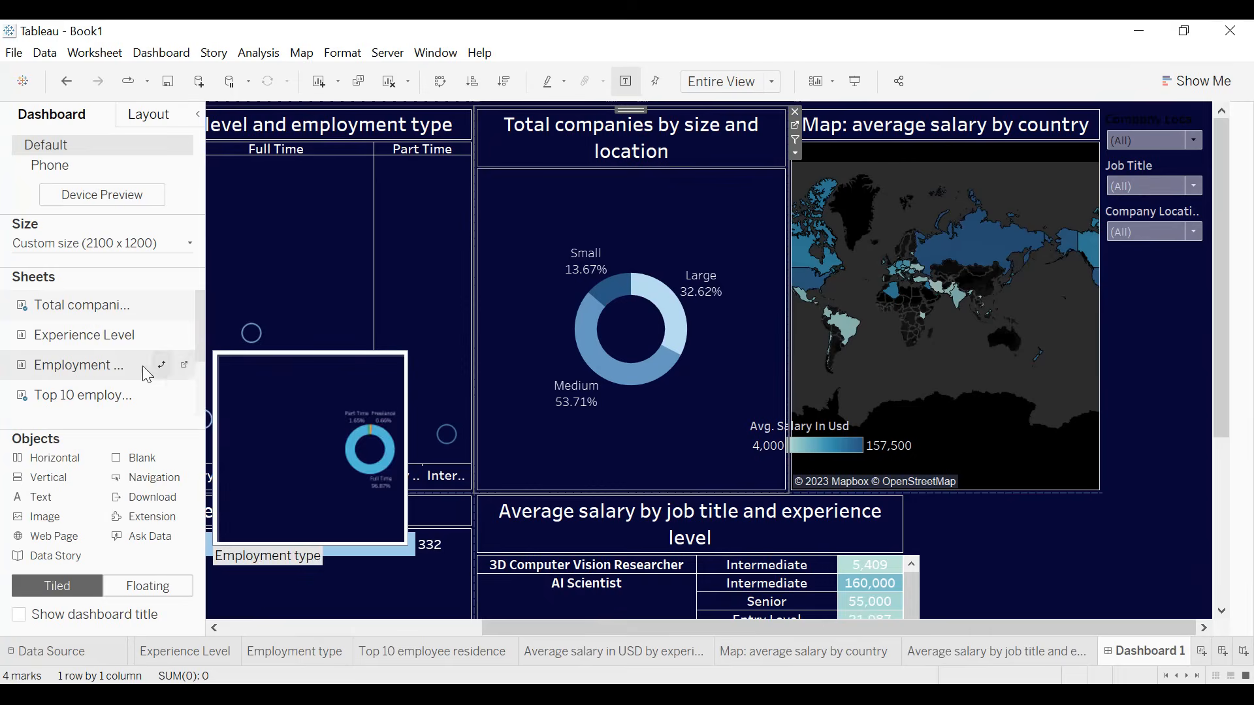
# - Place the Experience Level donut between the Top 10 chart and the salary table, with the Employment type donut below it
pyautogui.moveTo(1213, 242); pyautogui.dragTo(1217, 398)
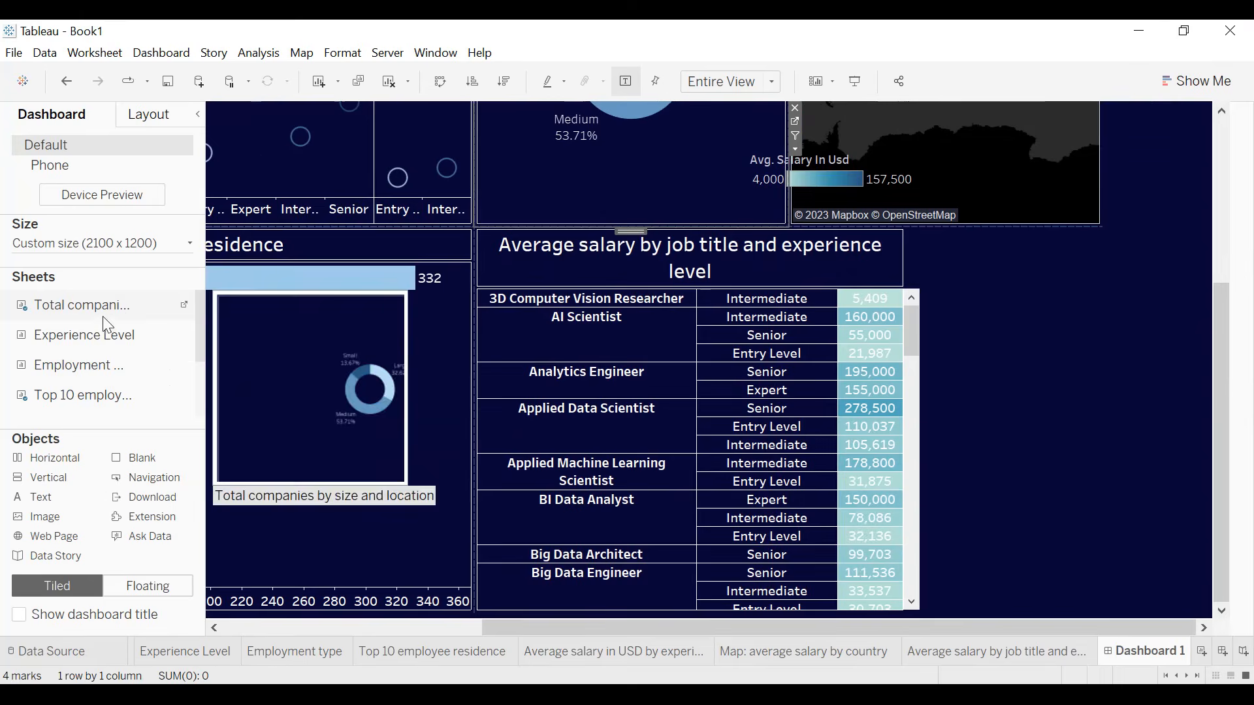
pyautogui.moveTo(91, 335); pyautogui.dragTo(609, 309)
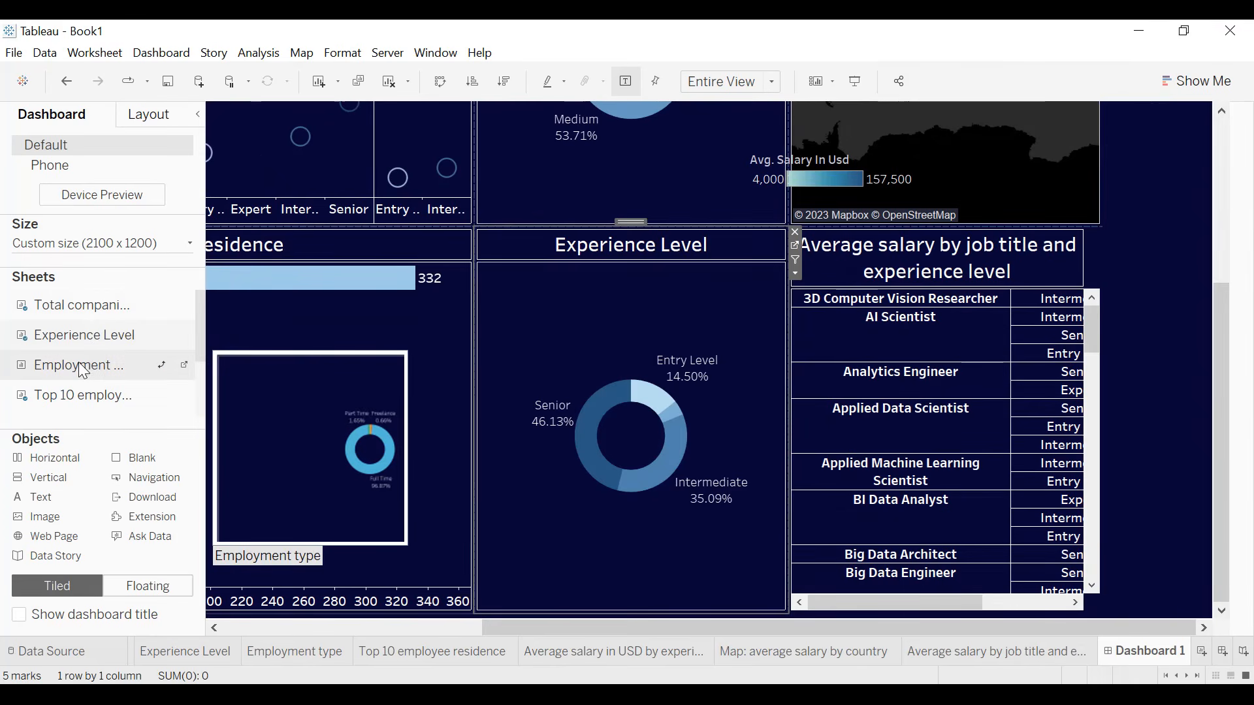
pyautogui.moveTo(83, 370); pyautogui.dragTo(637, 487)
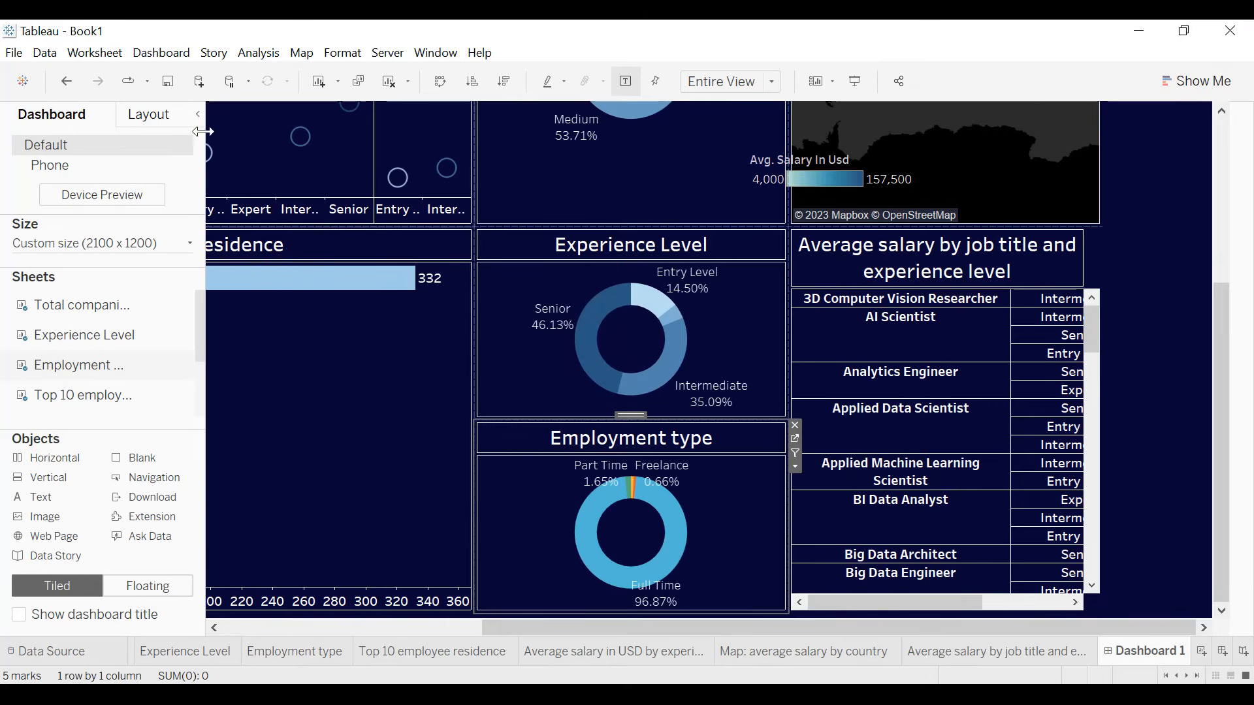
# - Collapse the dashboard's side pane and remove the duplicate Company Location filters, keeping a single one below Job Title
pyautogui.scroll(-3, 135, 346)
pyautogui.scroll(3, 134, 385)
pyautogui.click(199, 116)
pyautogui.moveTo(1214, 371); pyautogui.dragTo(1179, 209)
pyautogui.click(1164, 218)
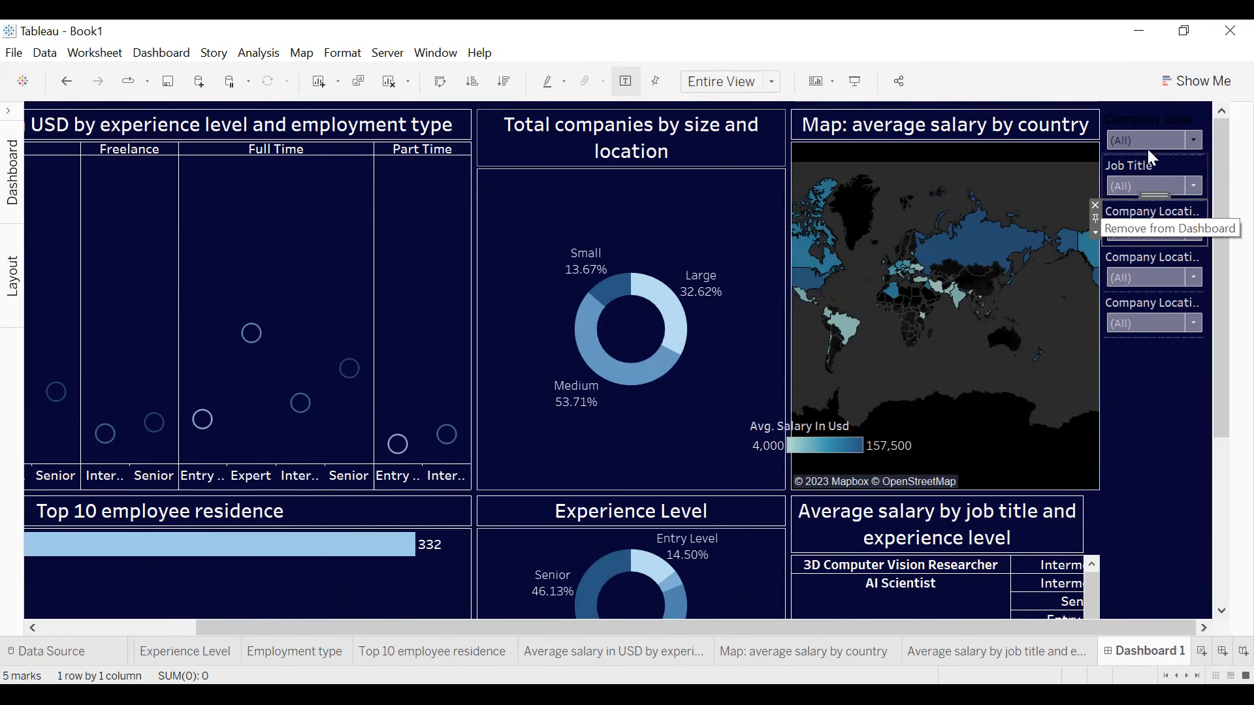
pyautogui.click(1157, 119)
pyautogui.click(1096, 109)
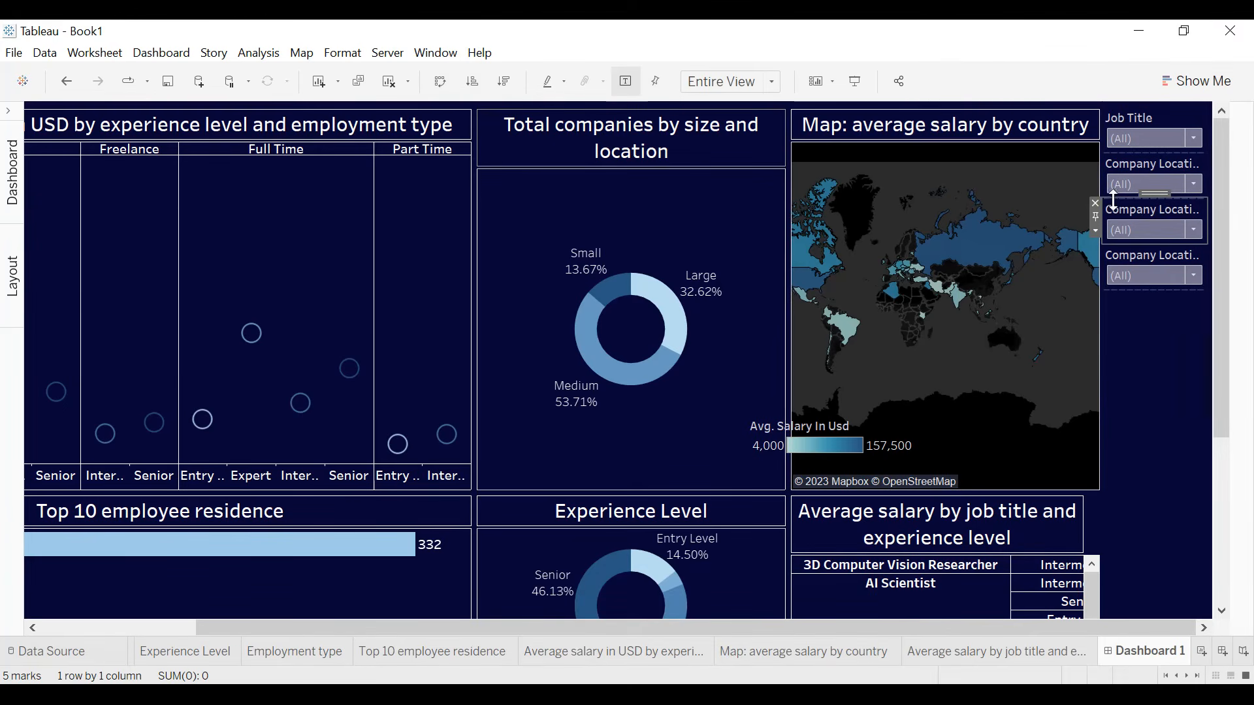
pyautogui.click(1096, 203)
pyautogui.click(1130, 207)
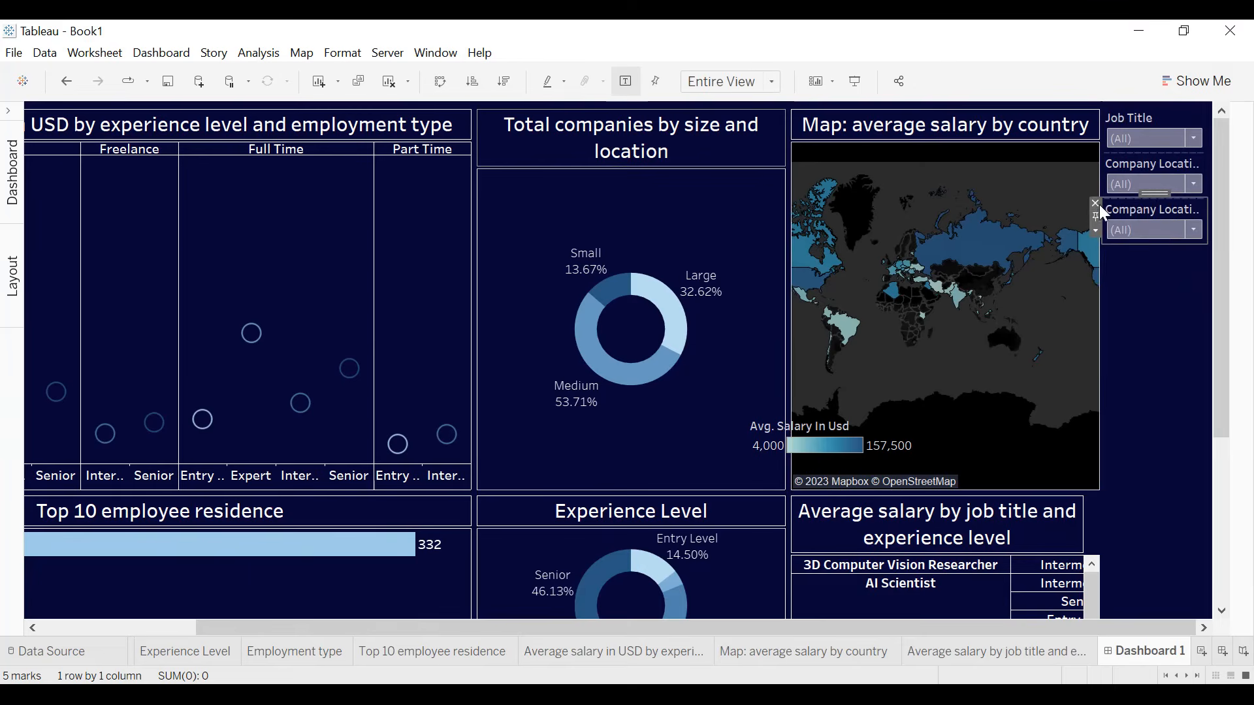
pyautogui.click(1095, 204)
pyautogui.click(1143, 158)
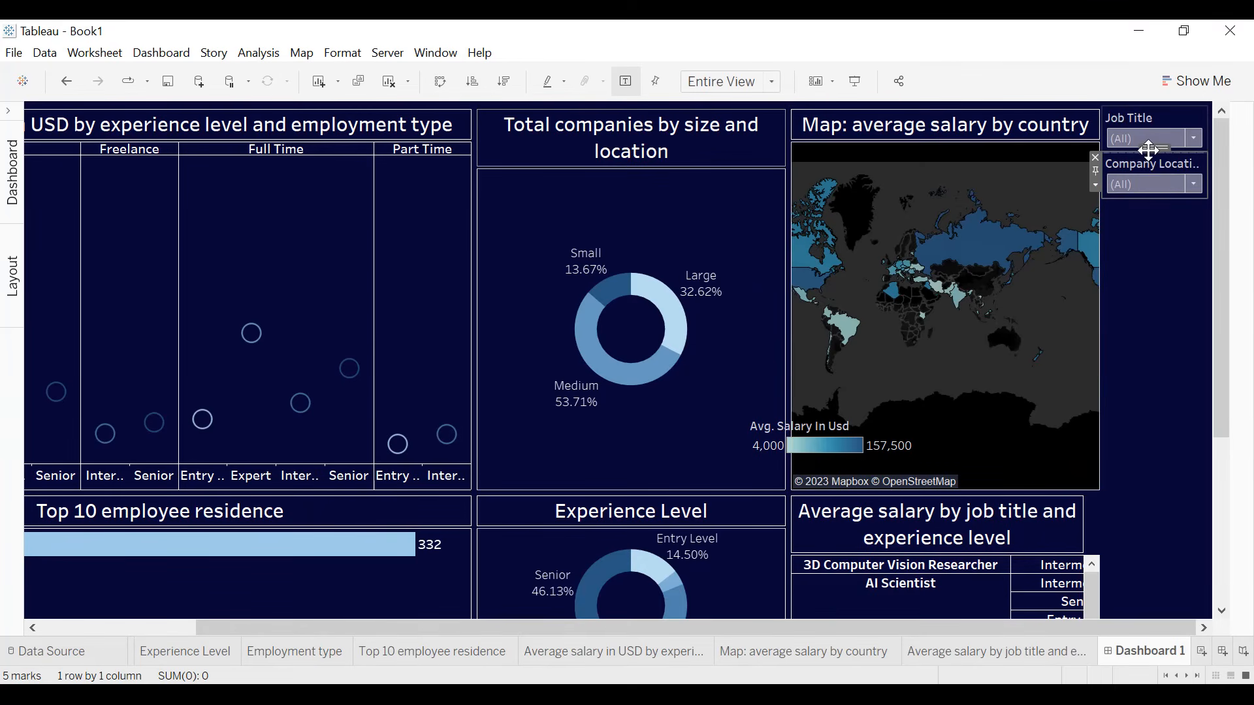
# - Move the Company Location and Job Title filters into one row above the charts and distribute the container's contents evenly
pyautogui.moveTo(1144, 151)
pyautogui.mouseDown()
pyautogui.moveTo(778, 139)
pyautogui.moveTo(484, 102)
pyautogui.mouseUp()
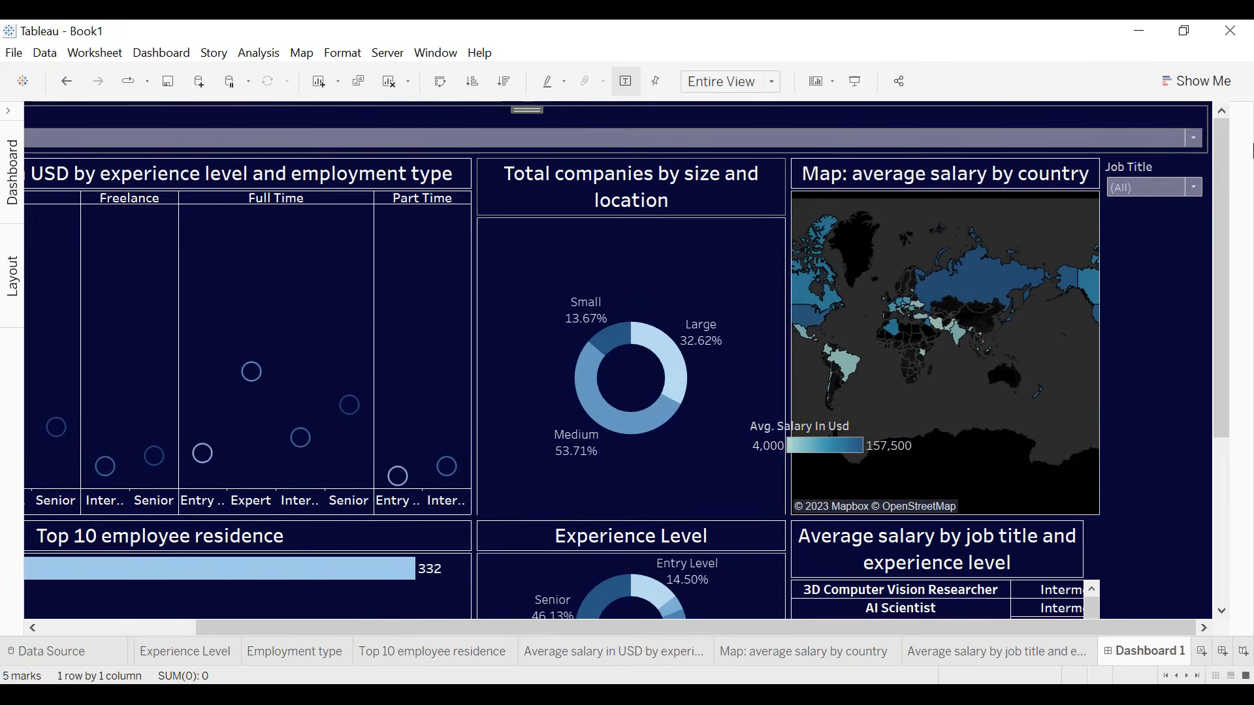
pyautogui.moveTo(1184, 160); pyautogui.dragTo(1104, 140)
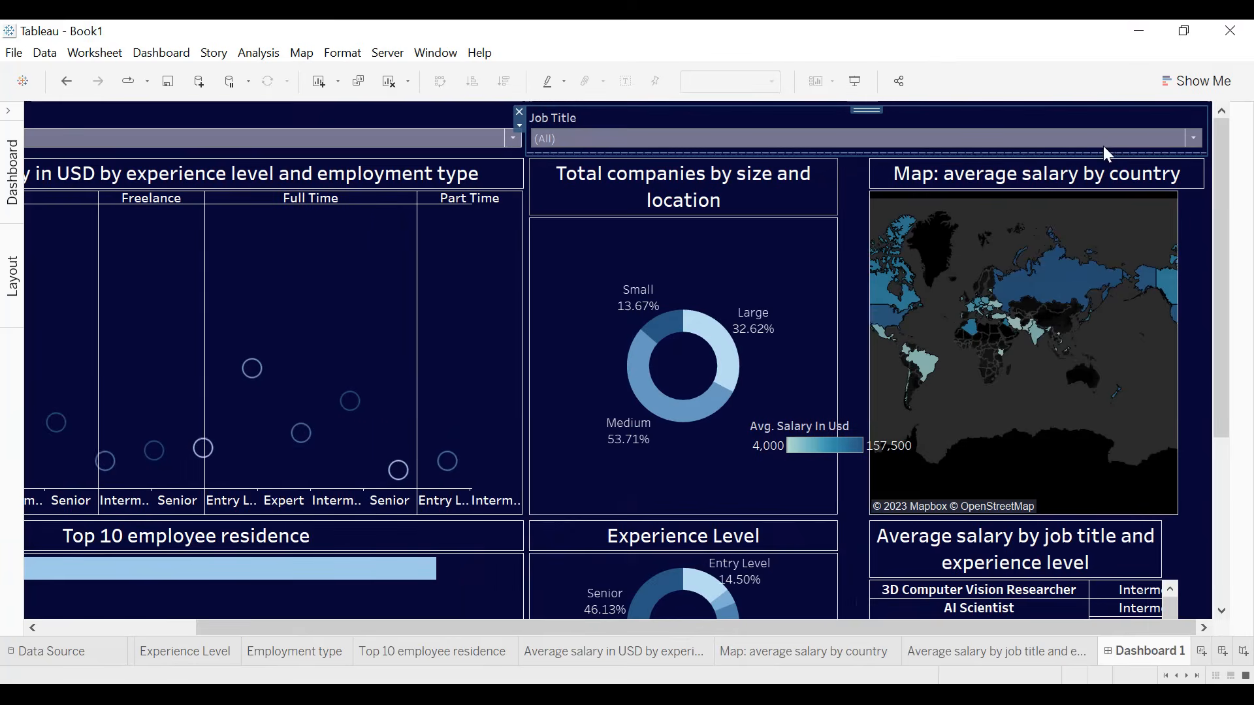
pyautogui.rightClick(517, 124)
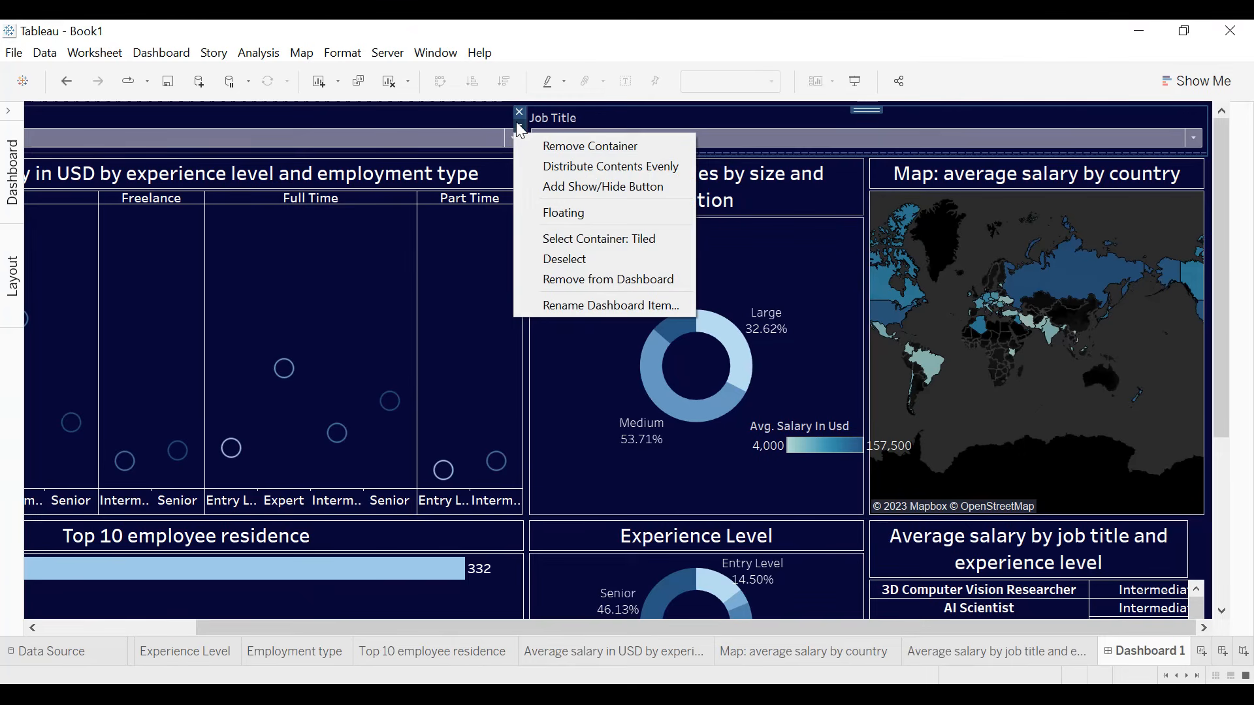
pyautogui.click(581, 168)
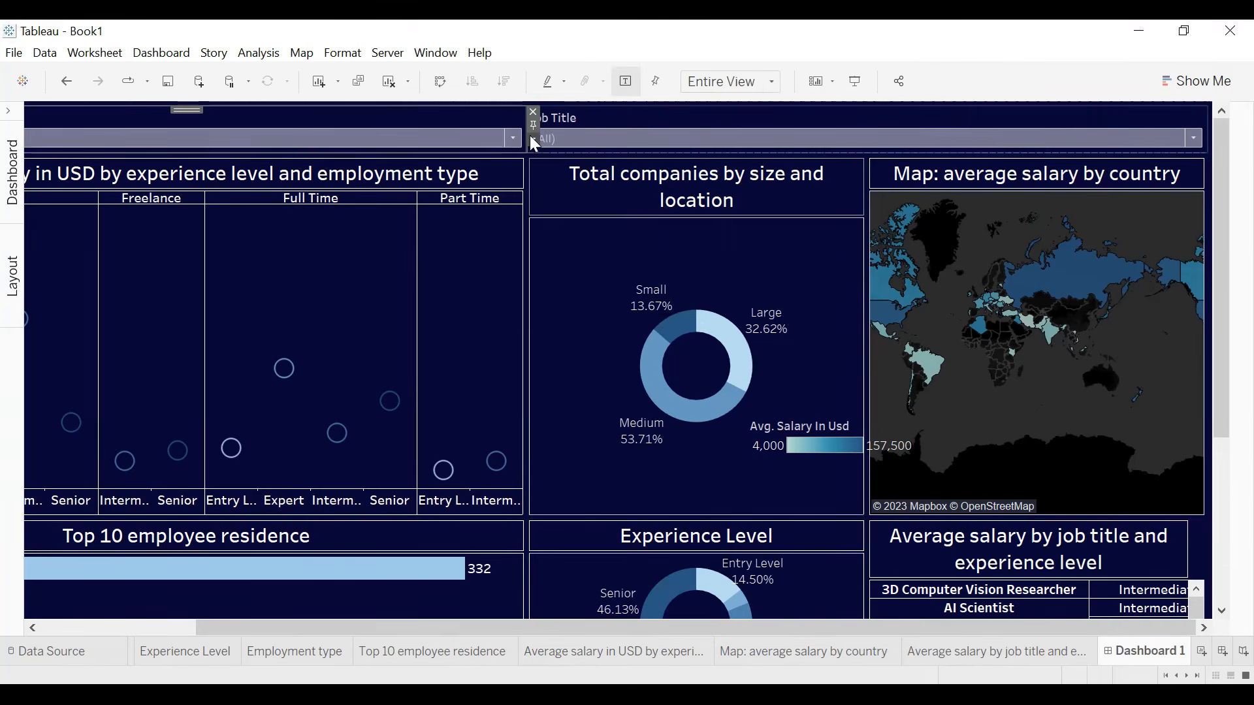
# - Apply the Company Location filter also to the Experience Level, Employment type, and Average salary by job title and experience level worksheets
pyautogui.click(534, 140)
pyautogui.moveTo(604, 186)
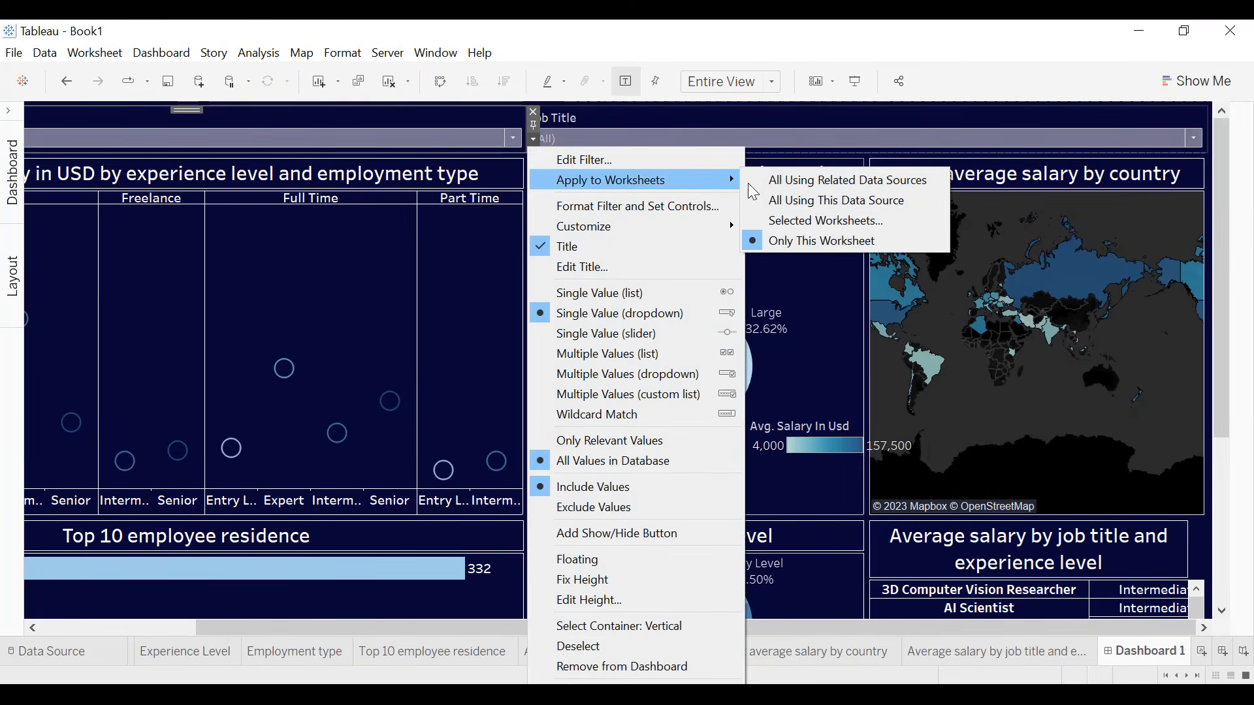
pyautogui.click(797, 220)
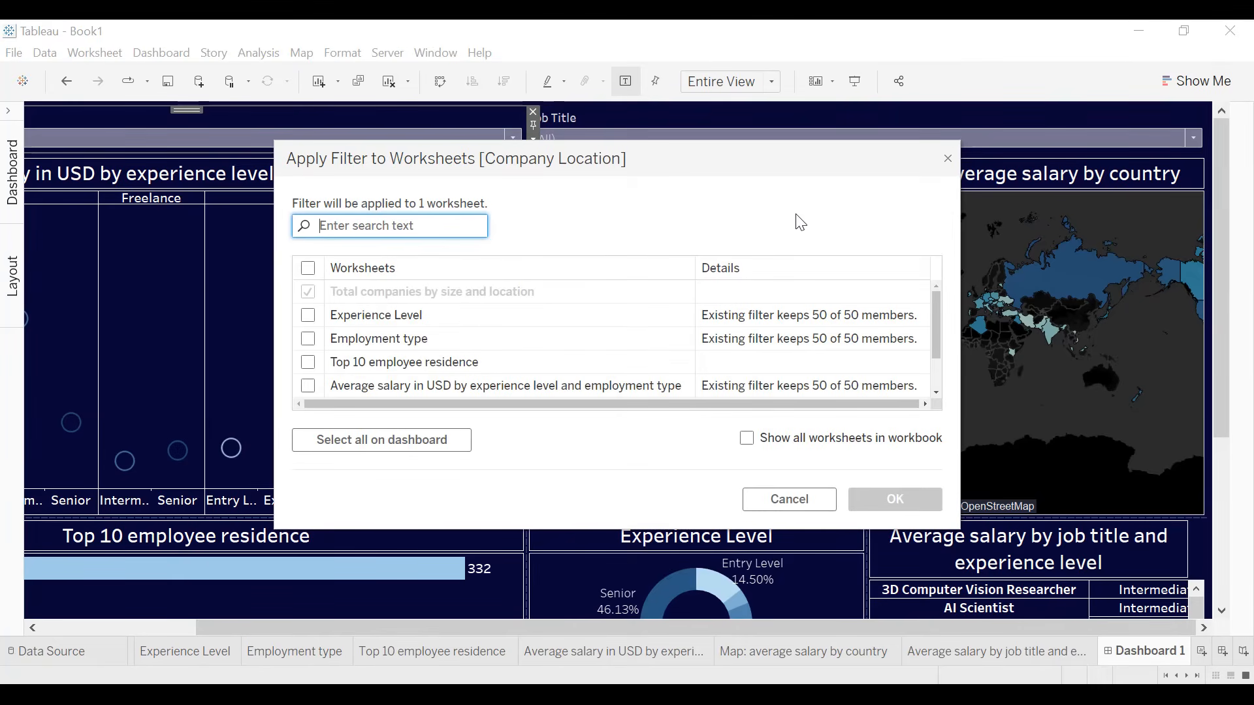
pyautogui.click(308, 316)
pyautogui.click(310, 341)
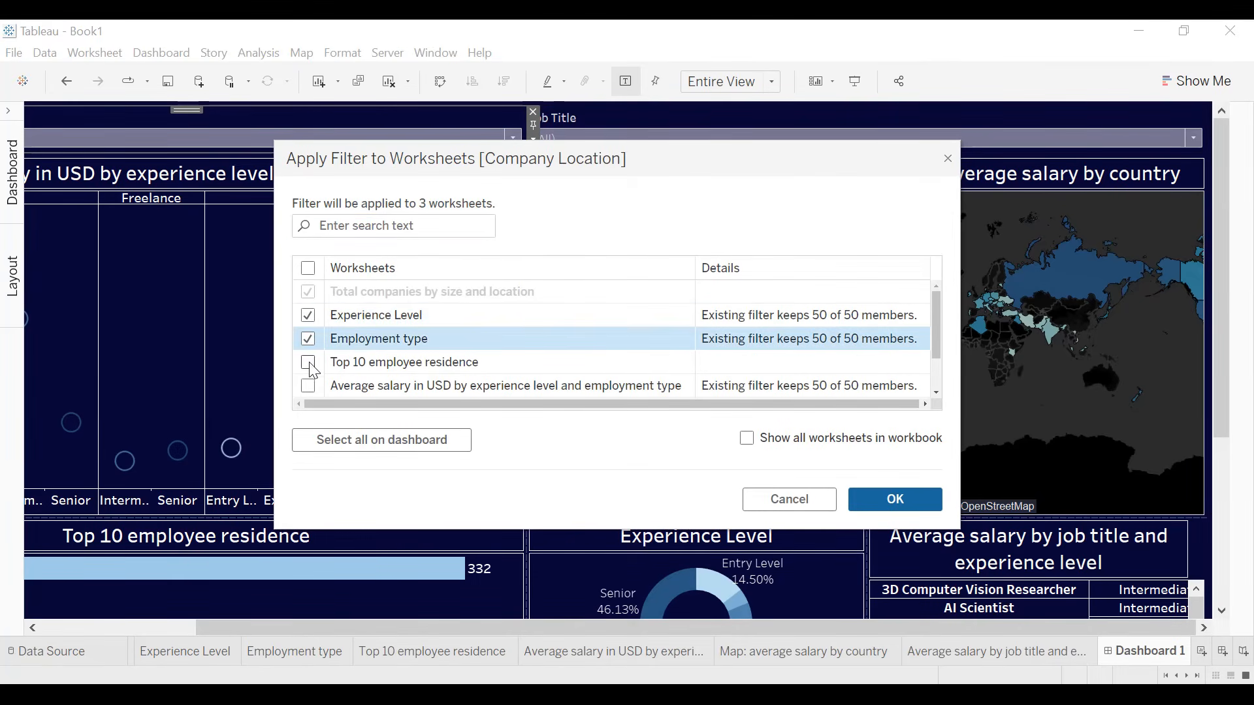
pyautogui.click(311, 371)
pyautogui.scroll(-1, 312, 379)
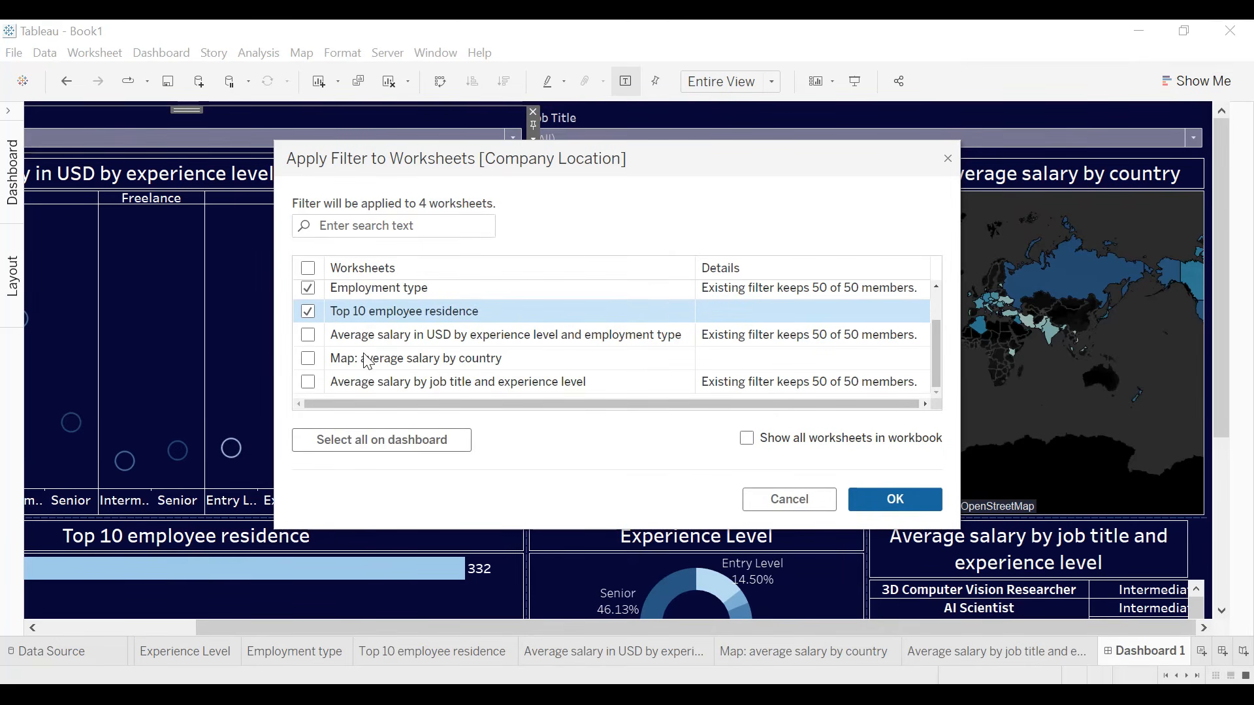
pyautogui.click(308, 382)
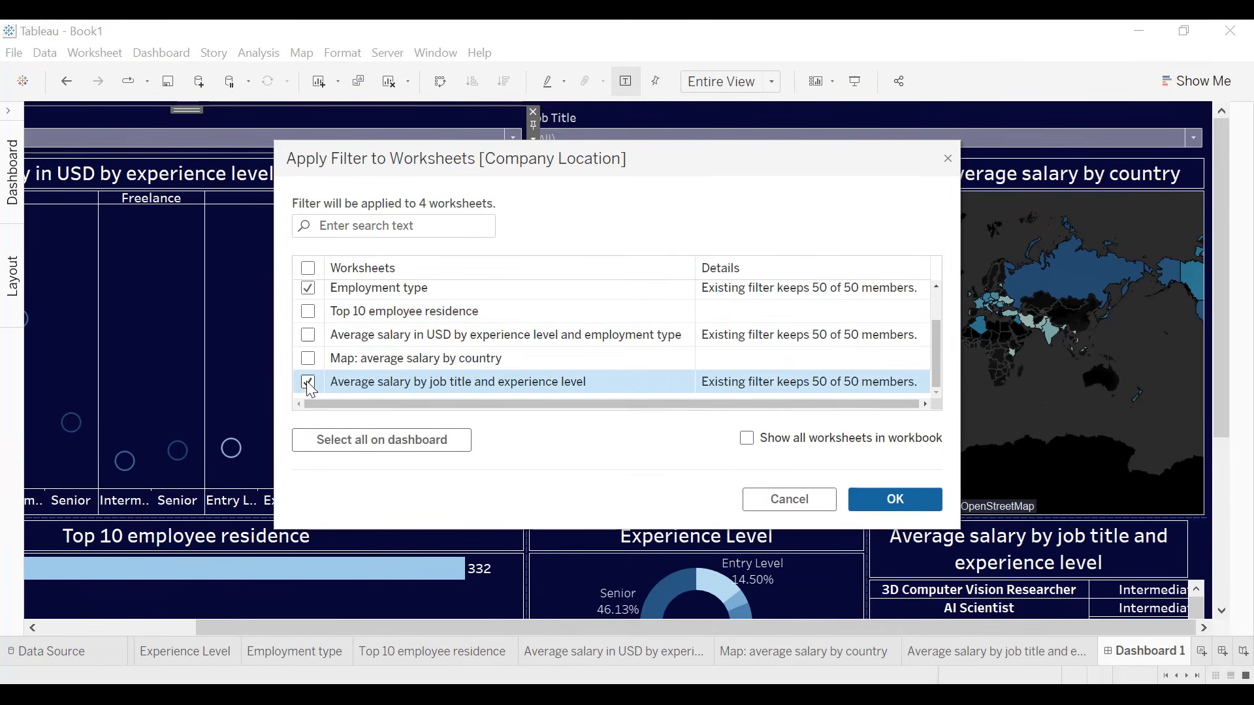
pyautogui.click(895, 500)
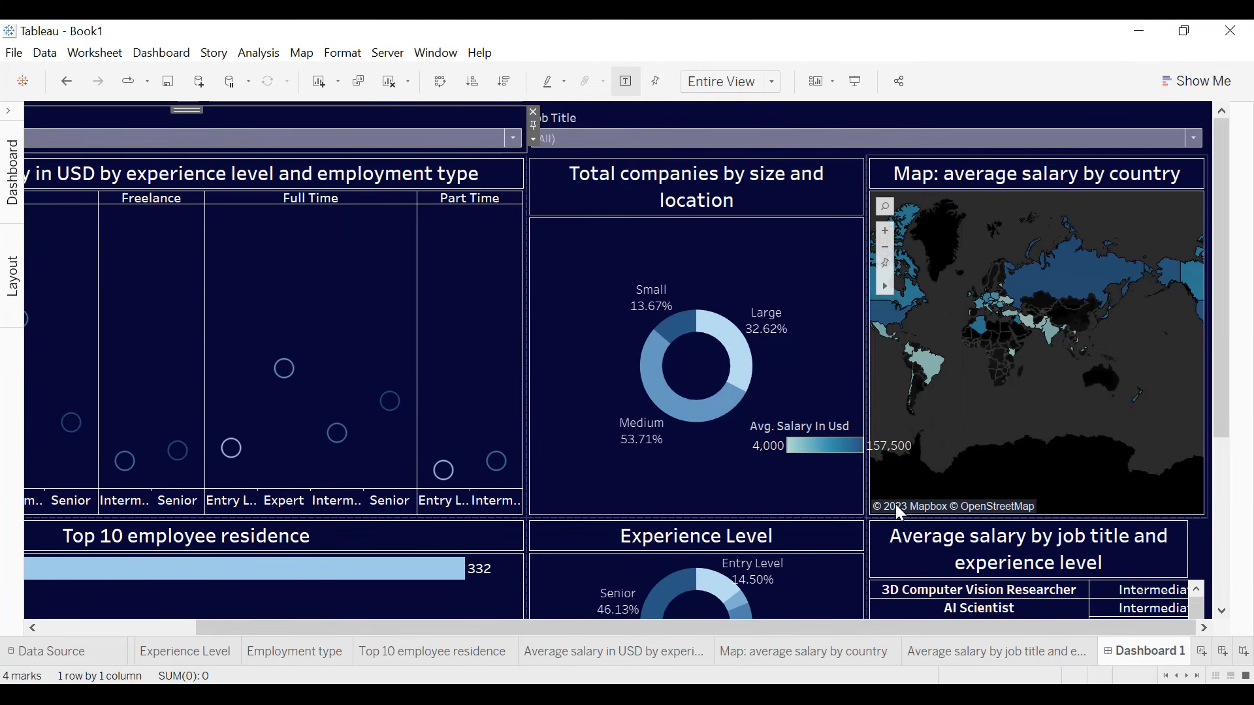
# - Apply the Job Title filter also to the Average salary in USD by experience level and employment type worksheet
pyautogui.click(817, 119)
pyautogui.click(520, 138)
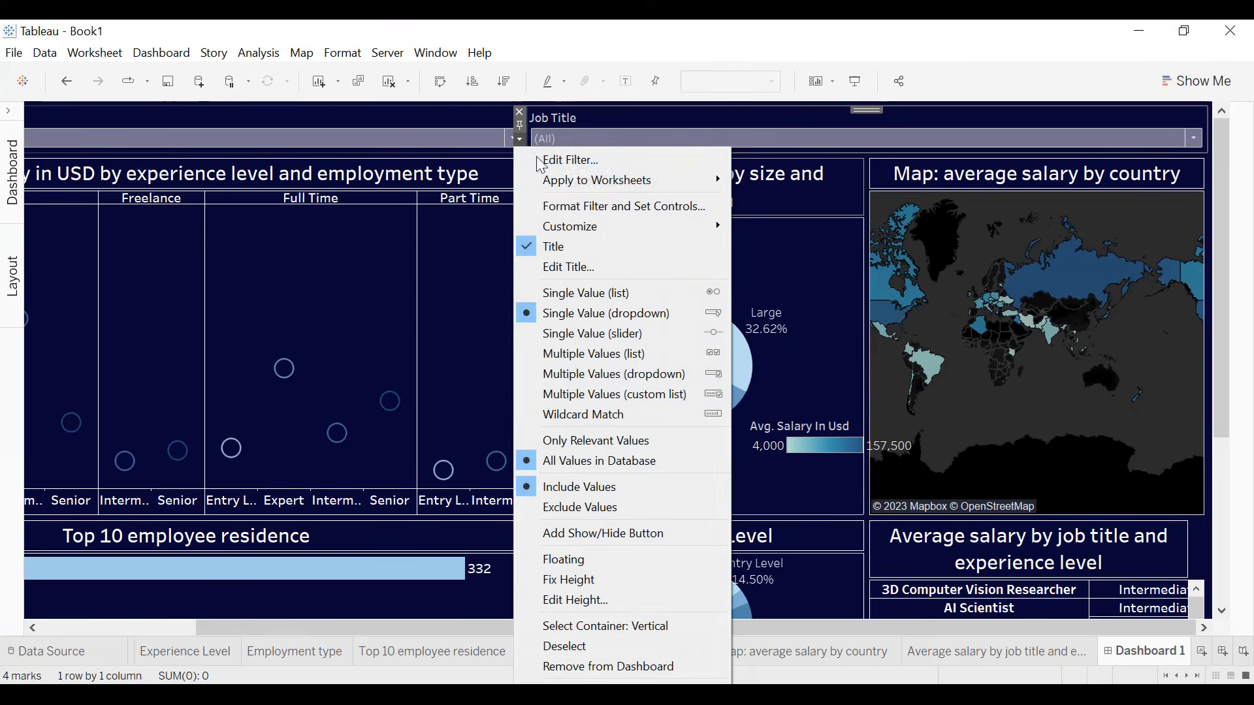
pyautogui.moveTo(696, 184)
pyautogui.click(803, 221)
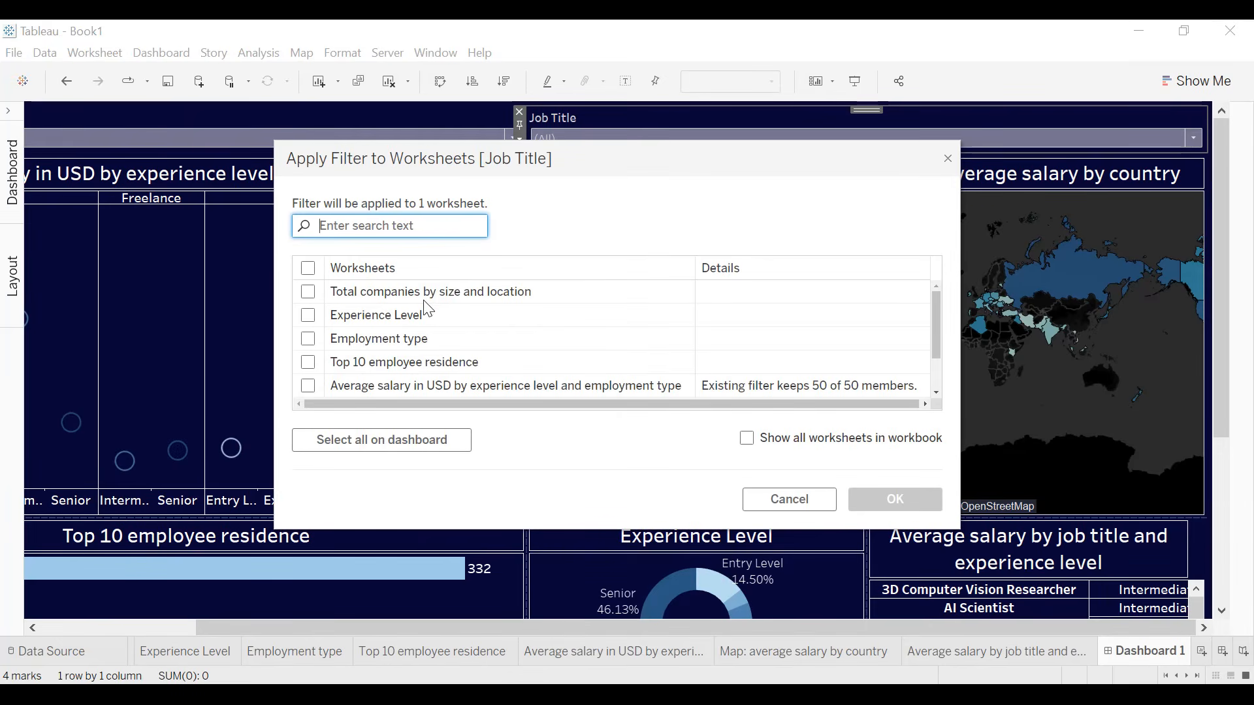
pyautogui.scroll(-1, 425, 307)
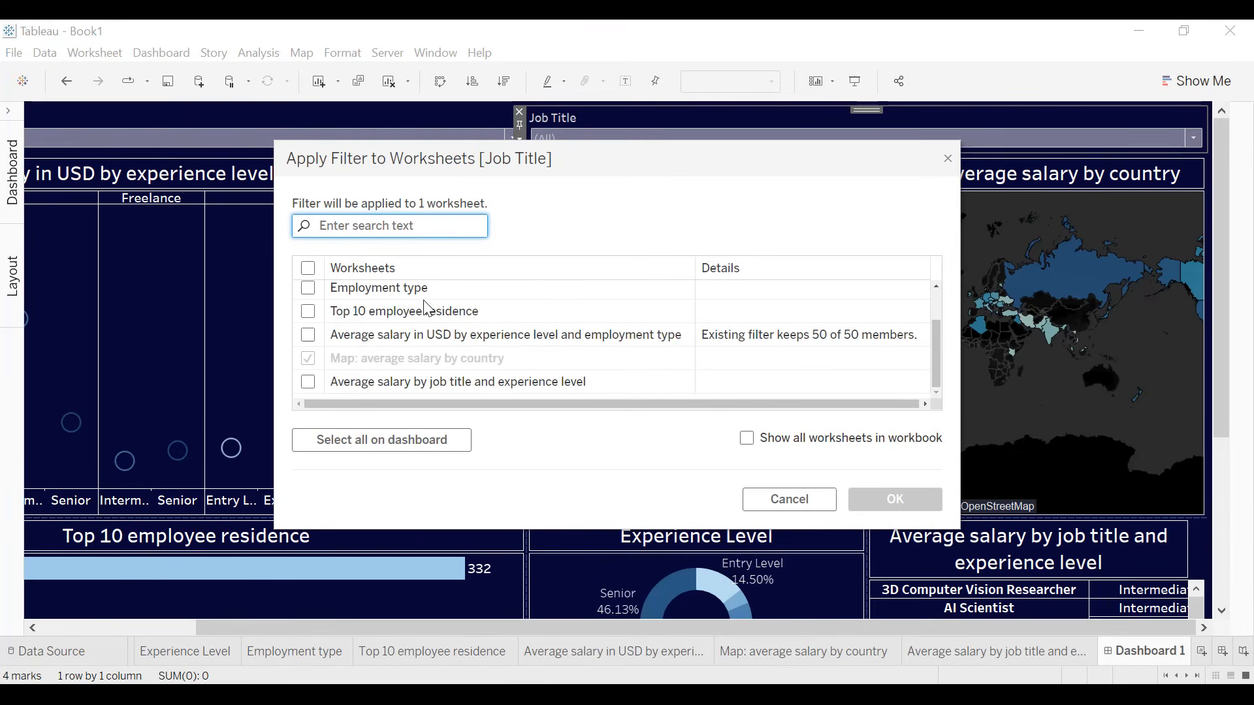
pyautogui.click(310, 336)
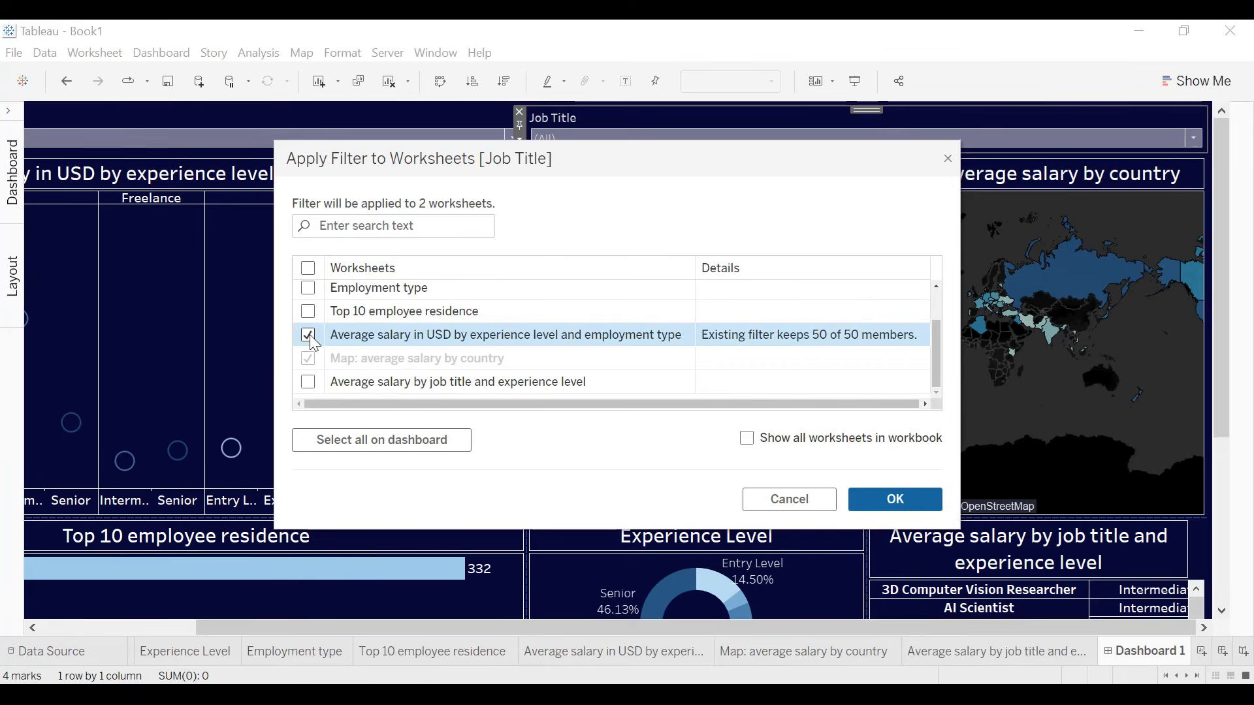
pyautogui.click(884, 496)
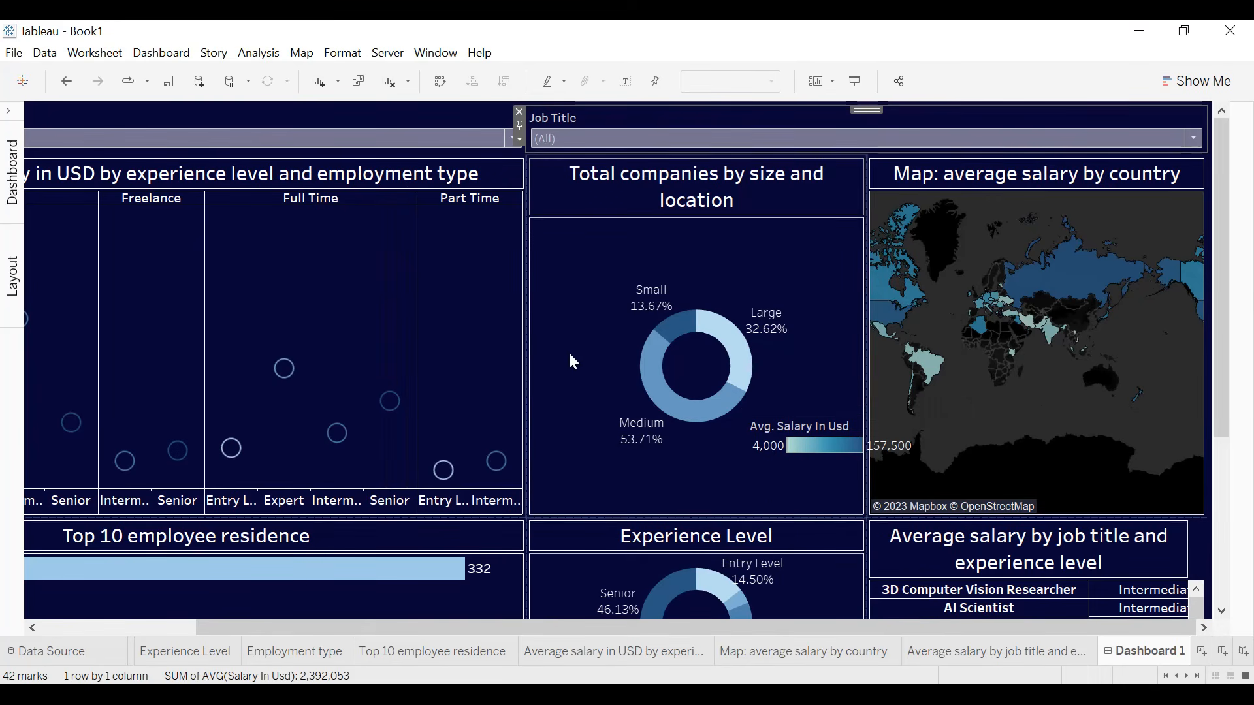
# - Narrow the Average salary in USD chart and align the Top 10 employee residence chart below it to the same width
pyautogui.moveTo(525, 346); pyautogui.dragTo(383, 363)
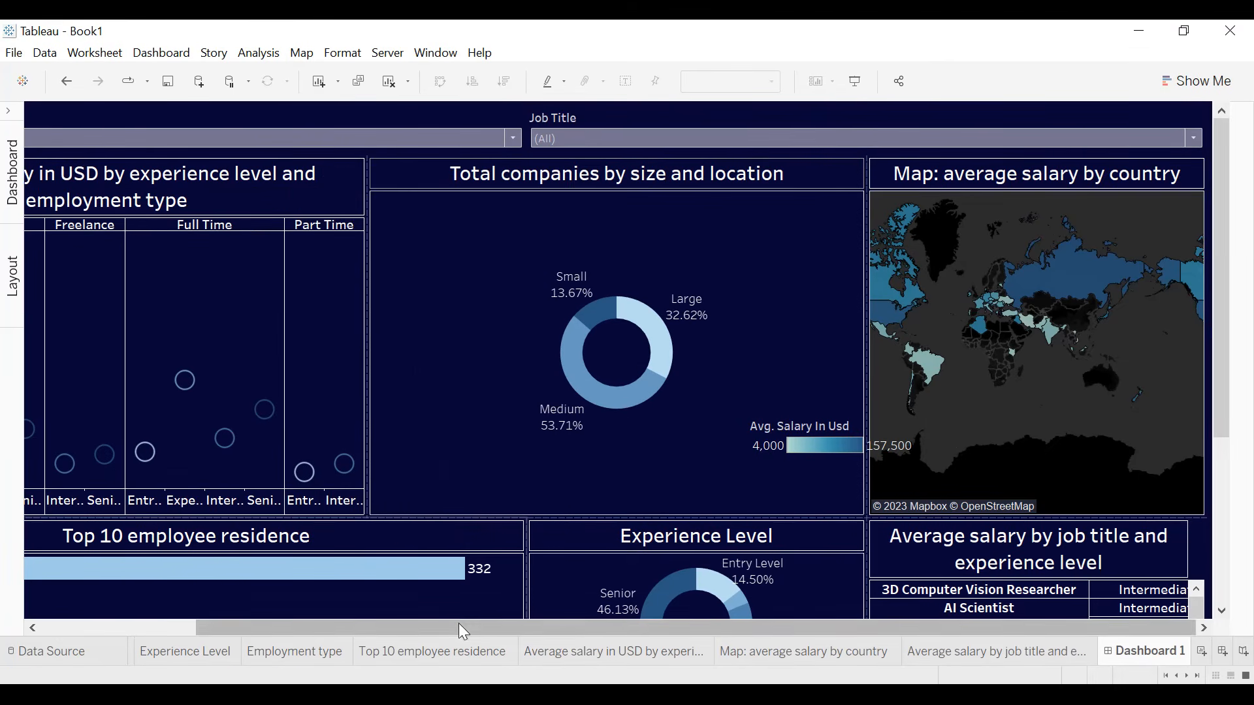
pyautogui.moveTo(462, 628); pyautogui.dragTo(171, 625)
pyautogui.moveTo(709, 557); pyautogui.dragTo(547, 556)
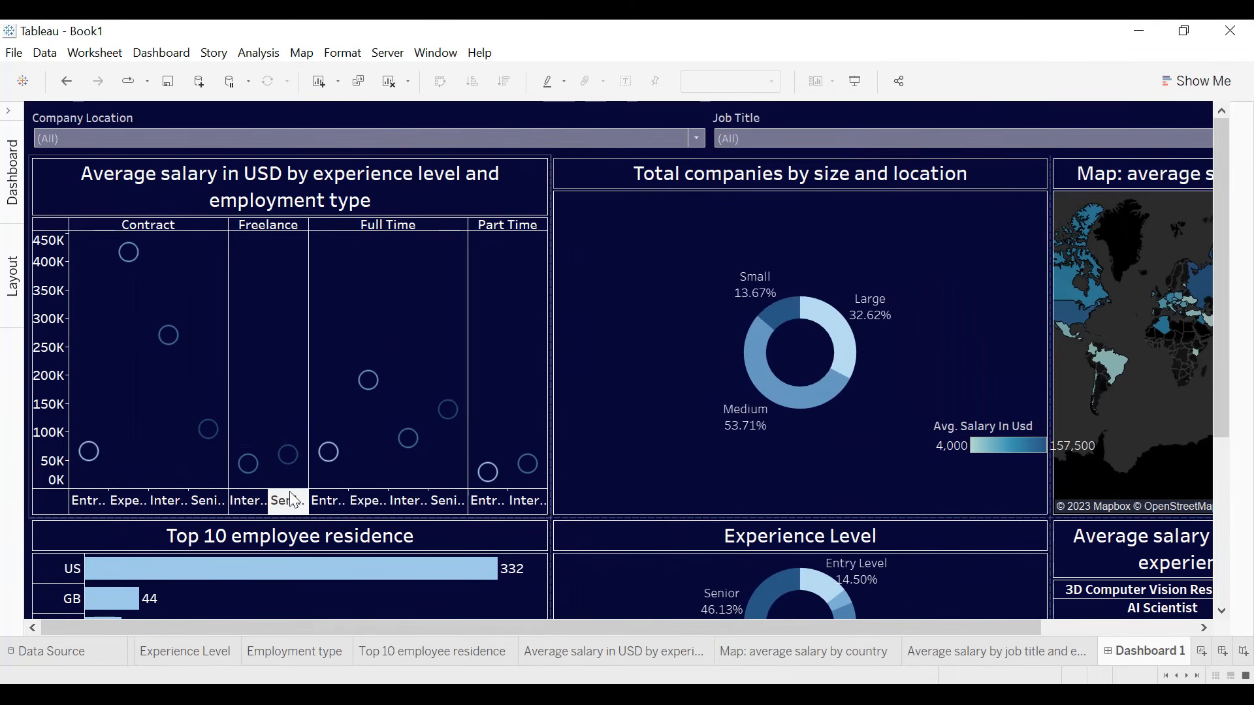
# - Enlarge the experience level label area of the Average salary in USD chart and rotate its labels vertically
pyautogui.moveTo(291, 489); pyautogui.dragTo(291, 461)
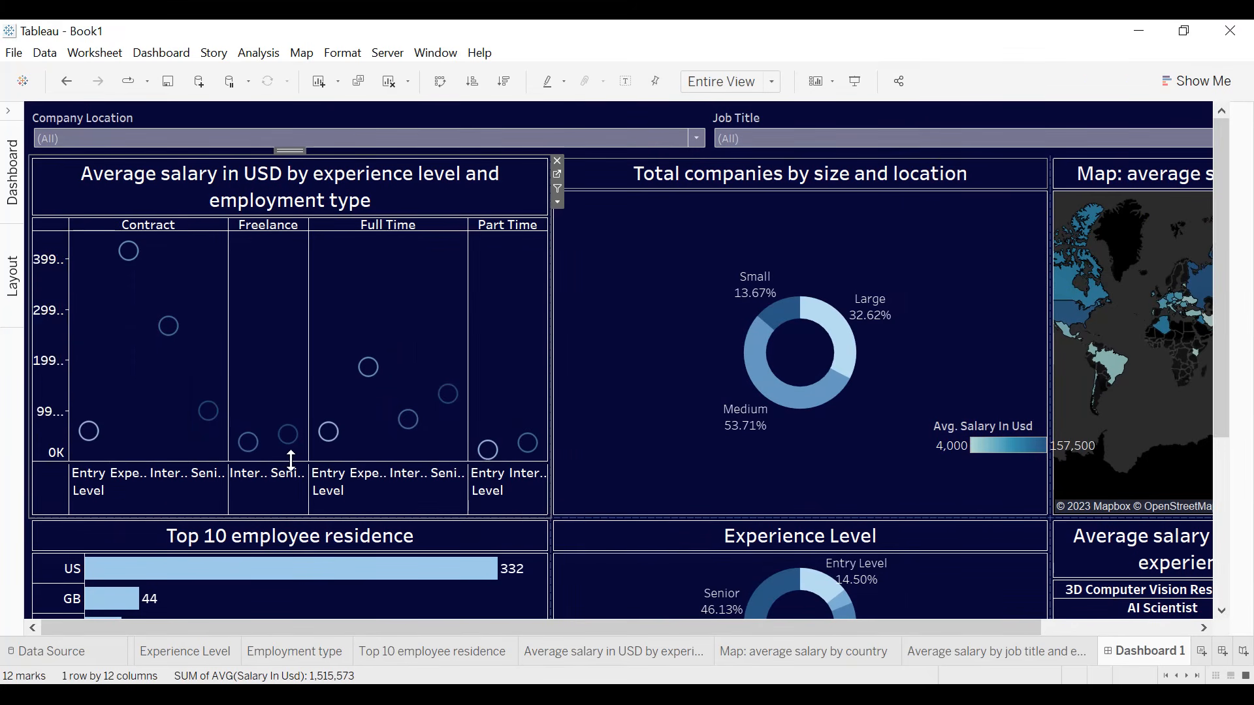
pyautogui.rightClick(190, 487)
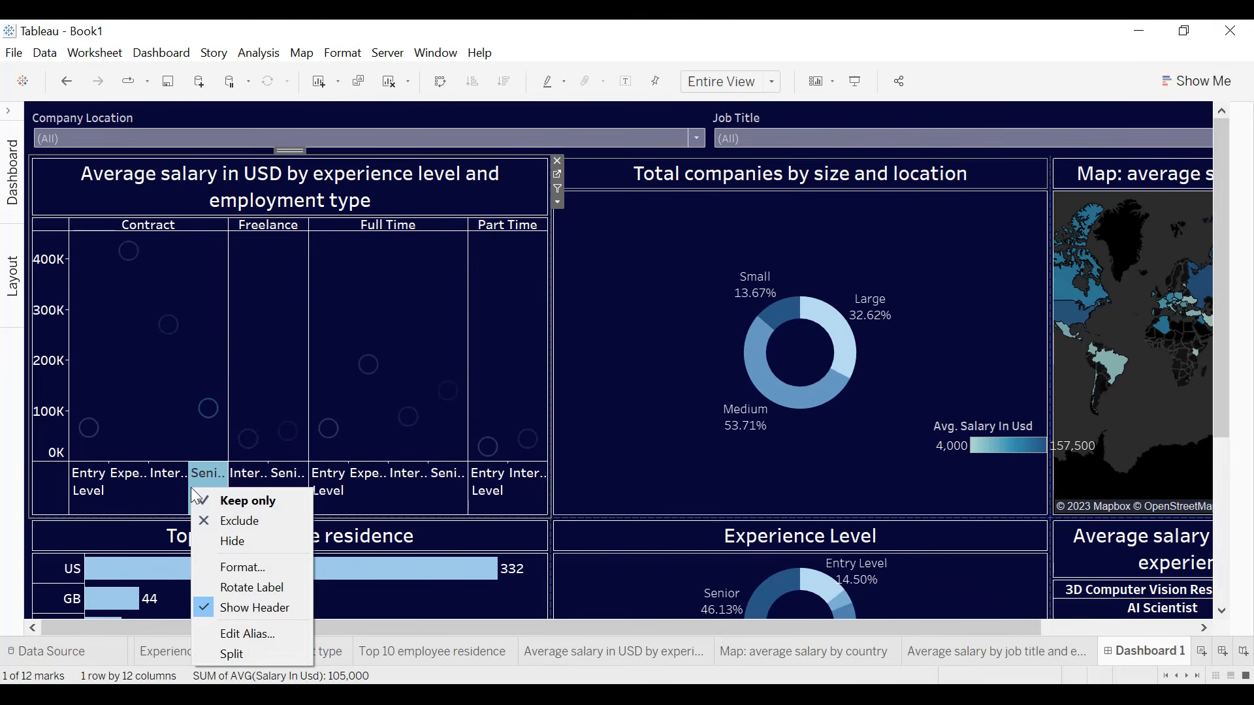
pyautogui.click(248, 588)
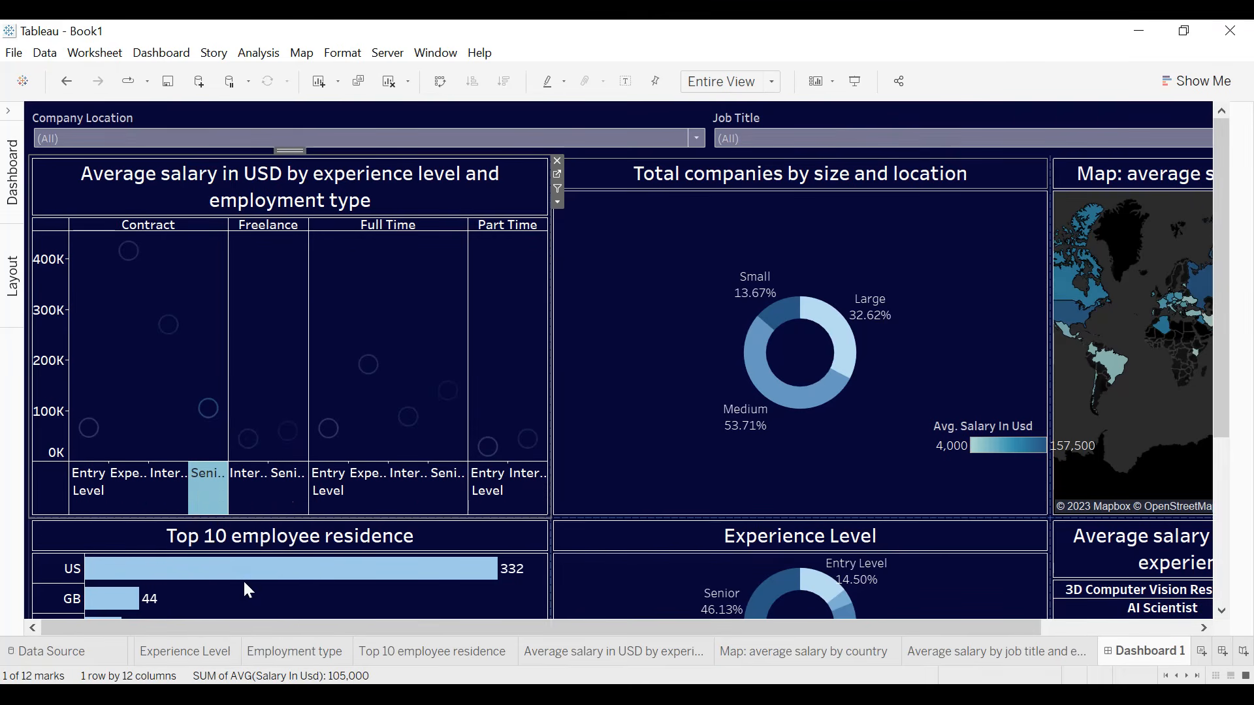
pyautogui.click(560, 500)
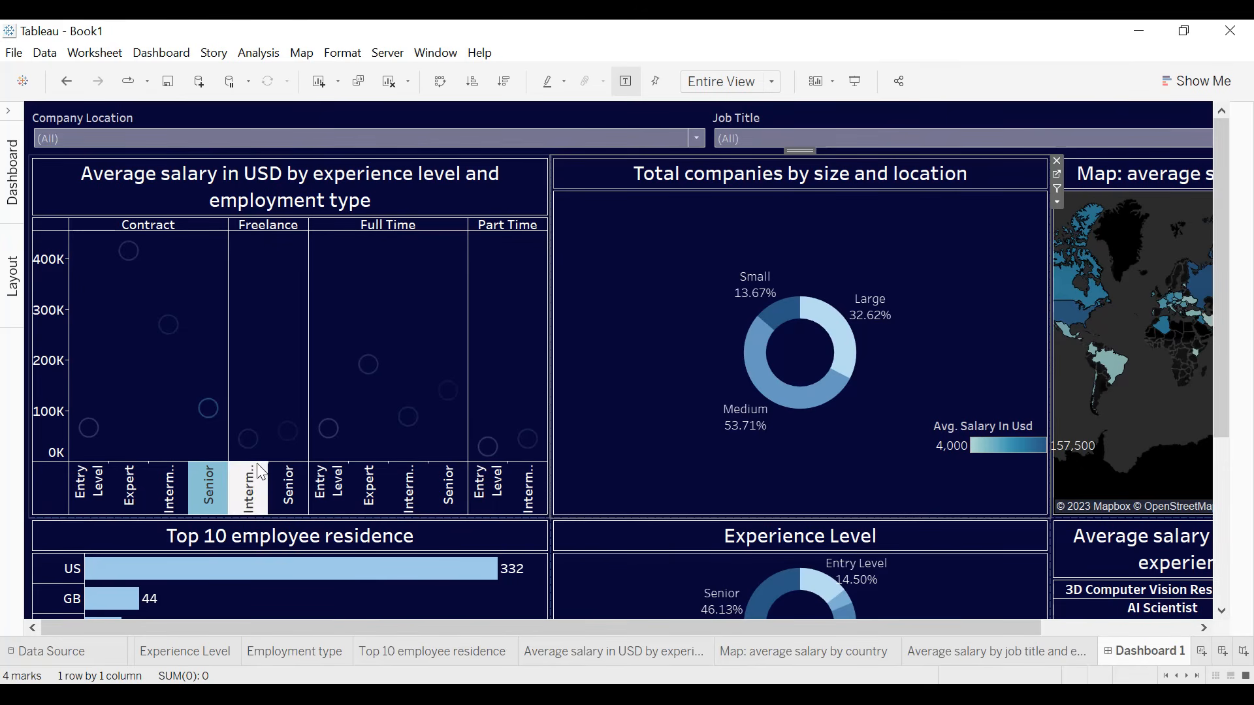
# - Make the Average salary in USD chart taller and enlarge its label area until the rotated experience level labels fit in full
pyautogui.click(281, 544)
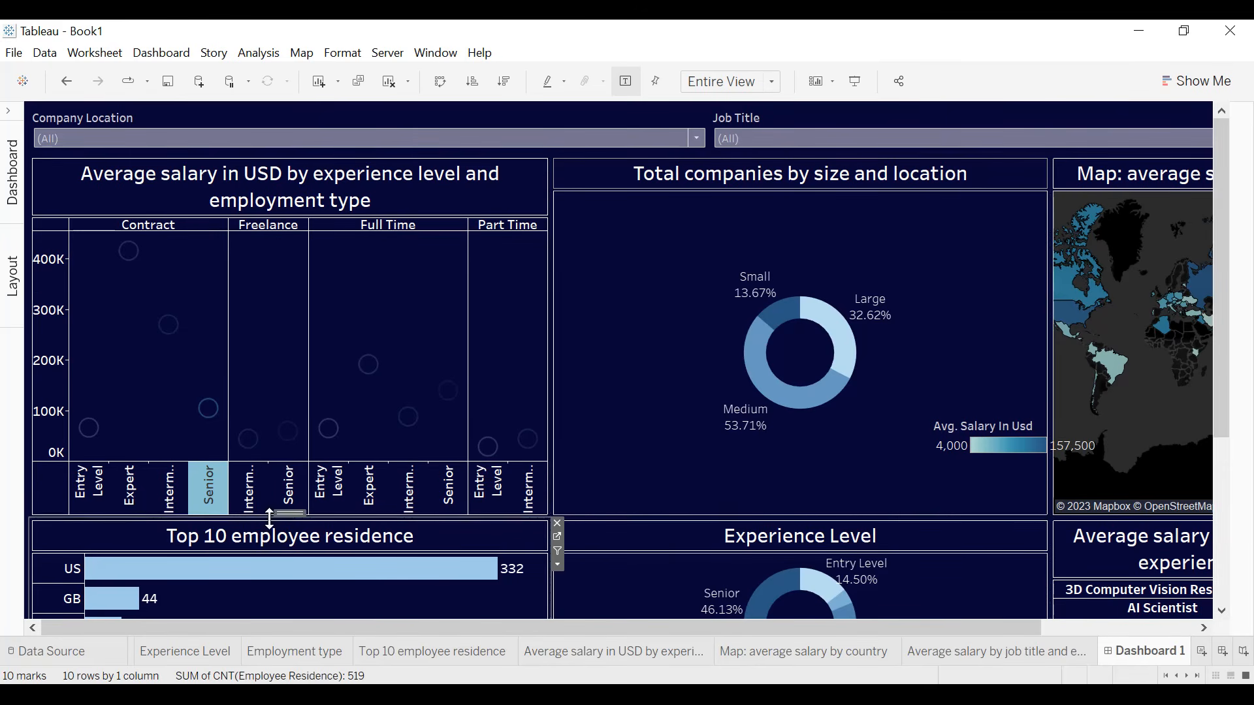
pyautogui.moveTo(273, 527); pyautogui.dragTo(273, 540)
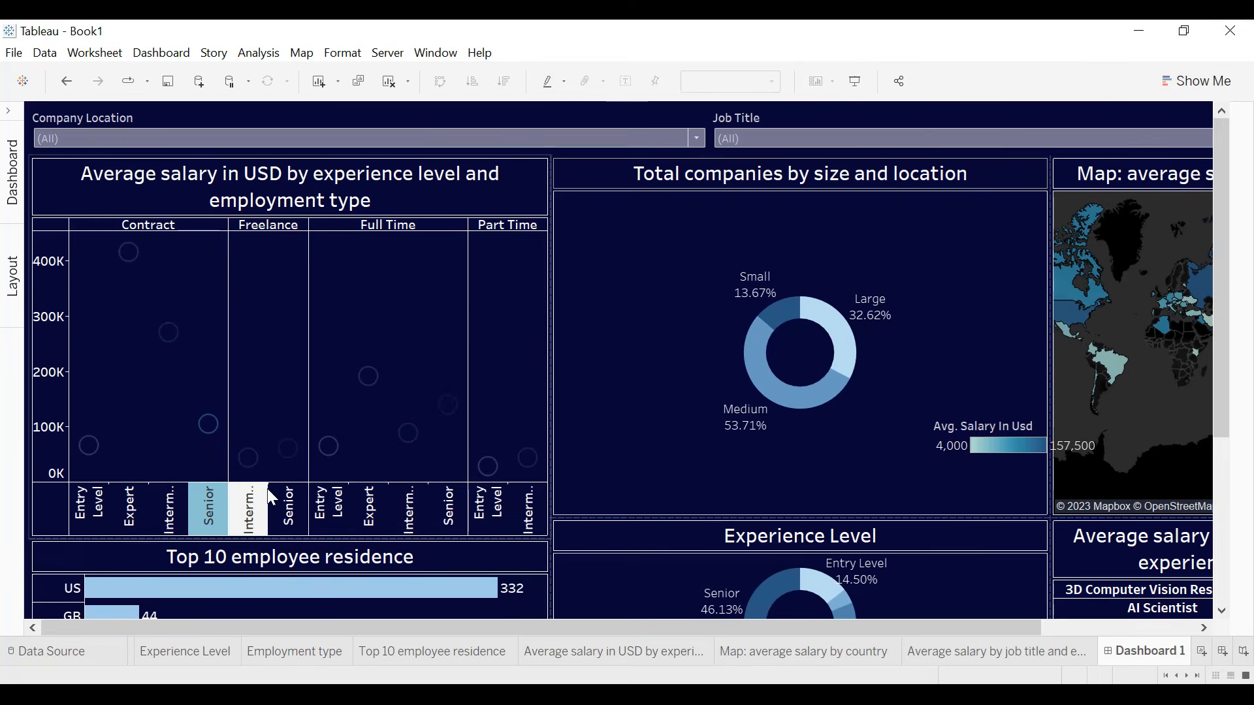
pyautogui.moveTo(271, 482); pyautogui.dragTo(275, 450)
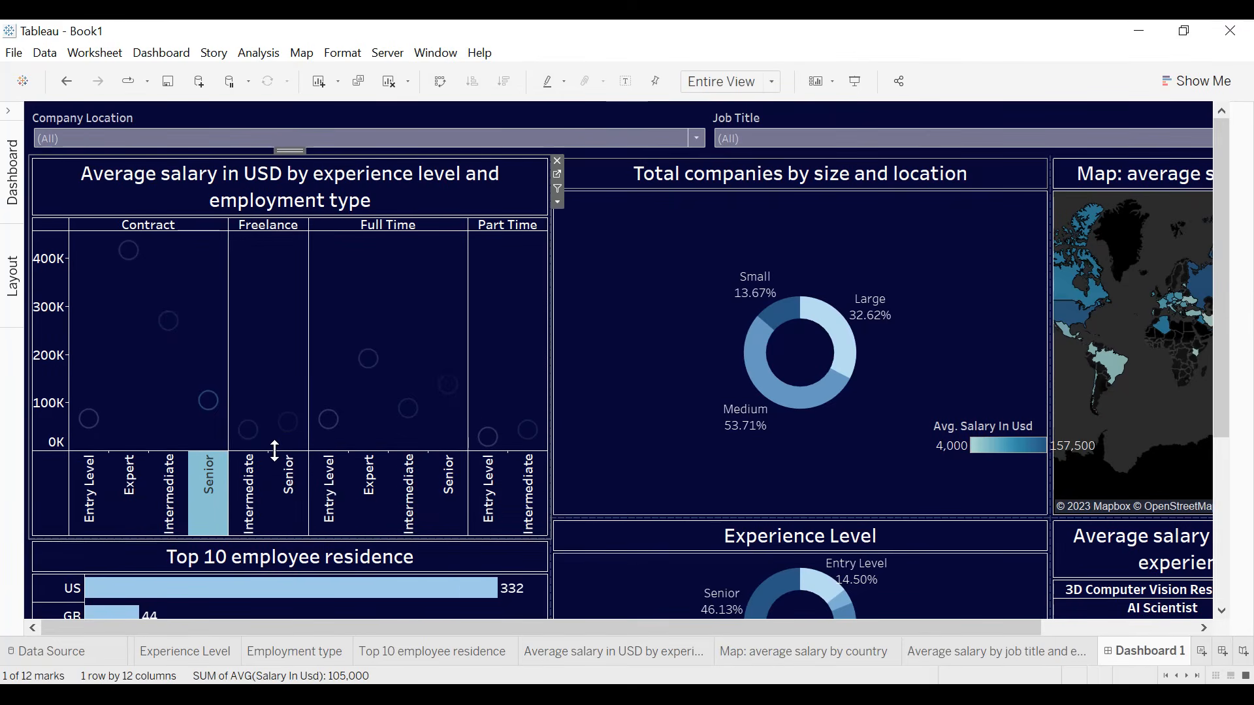
pyautogui.click(652, 440)
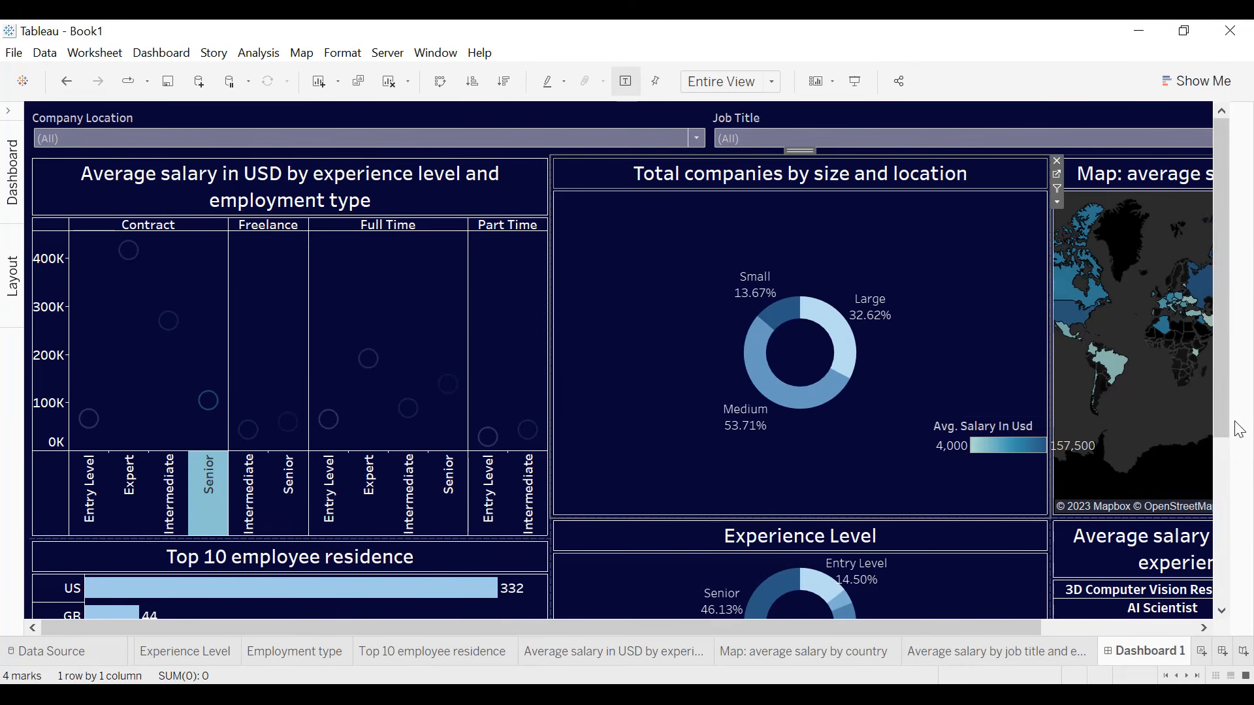
# - Narrow the column of three donut charts so the map and the salary table beside it become wider and share one edge
pyautogui.moveTo(1223, 414); pyautogui.dragTo(1224, 581)
pyautogui.moveTo(785, 480)
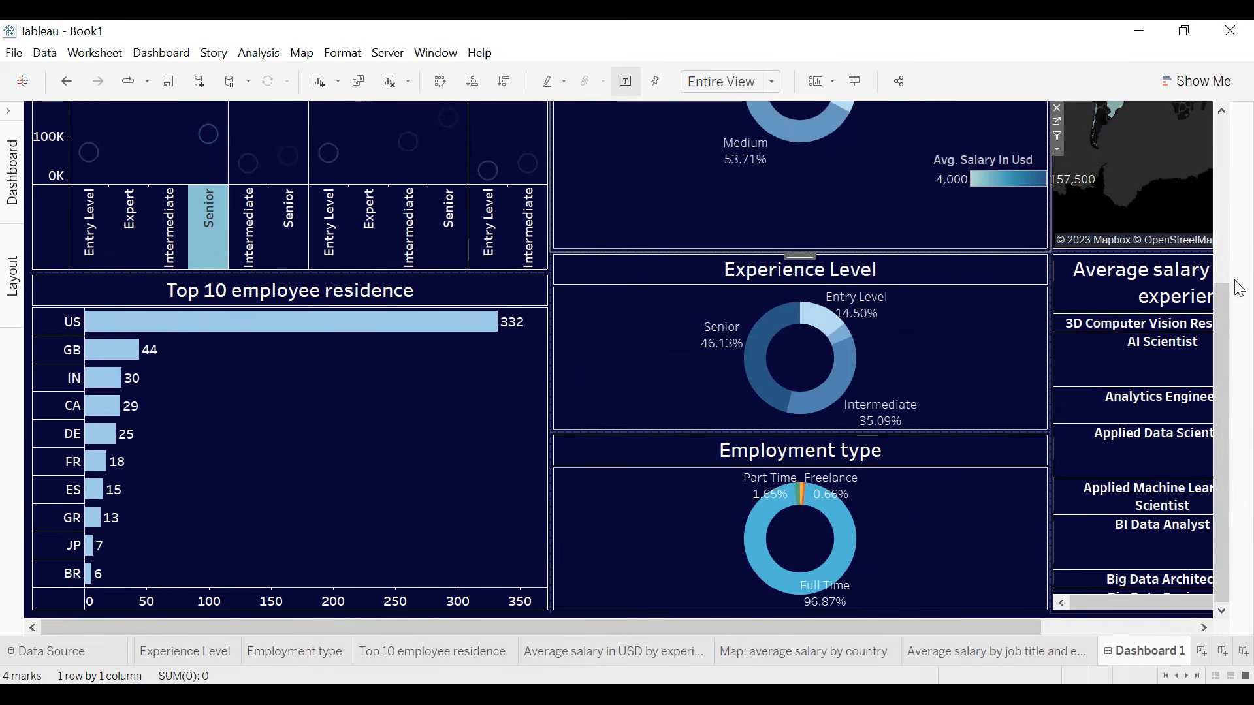
pyautogui.moveTo(1220, 303); pyautogui.dragTo(1239, 149)
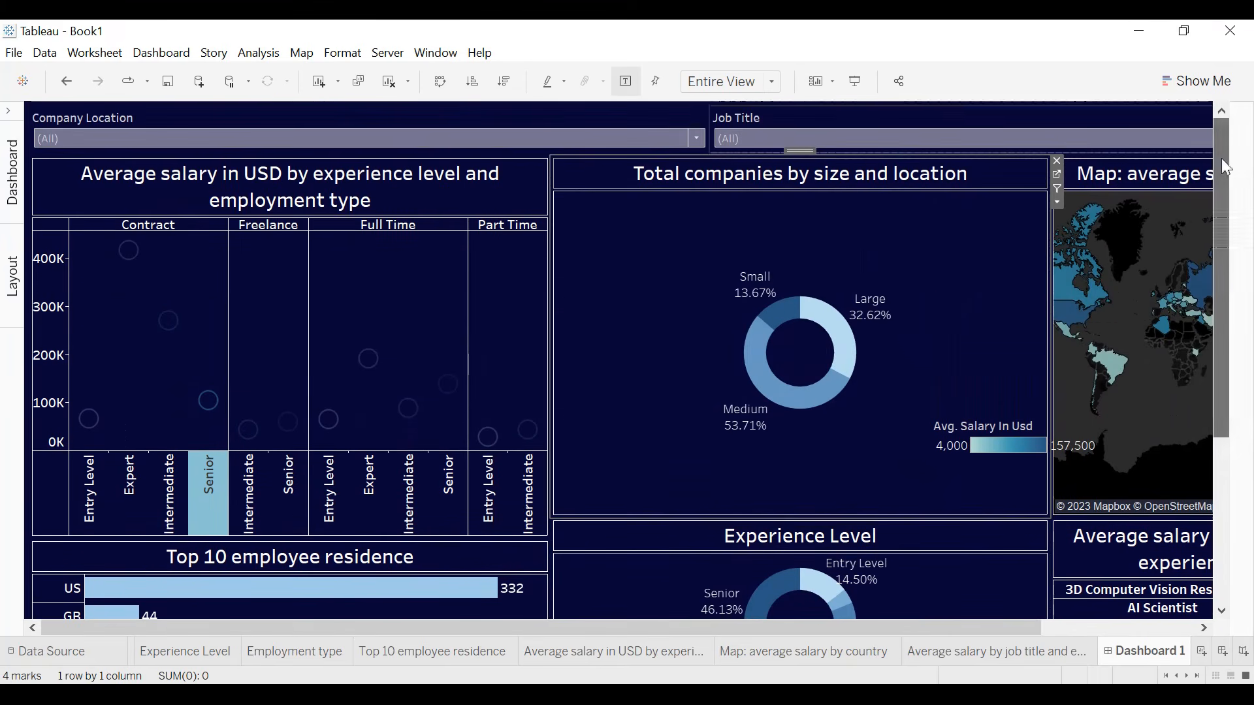
pyautogui.moveTo(1051, 353); pyautogui.dragTo(905, 365)
pyautogui.moveTo(1218, 281); pyautogui.dragTo(1223, 469)
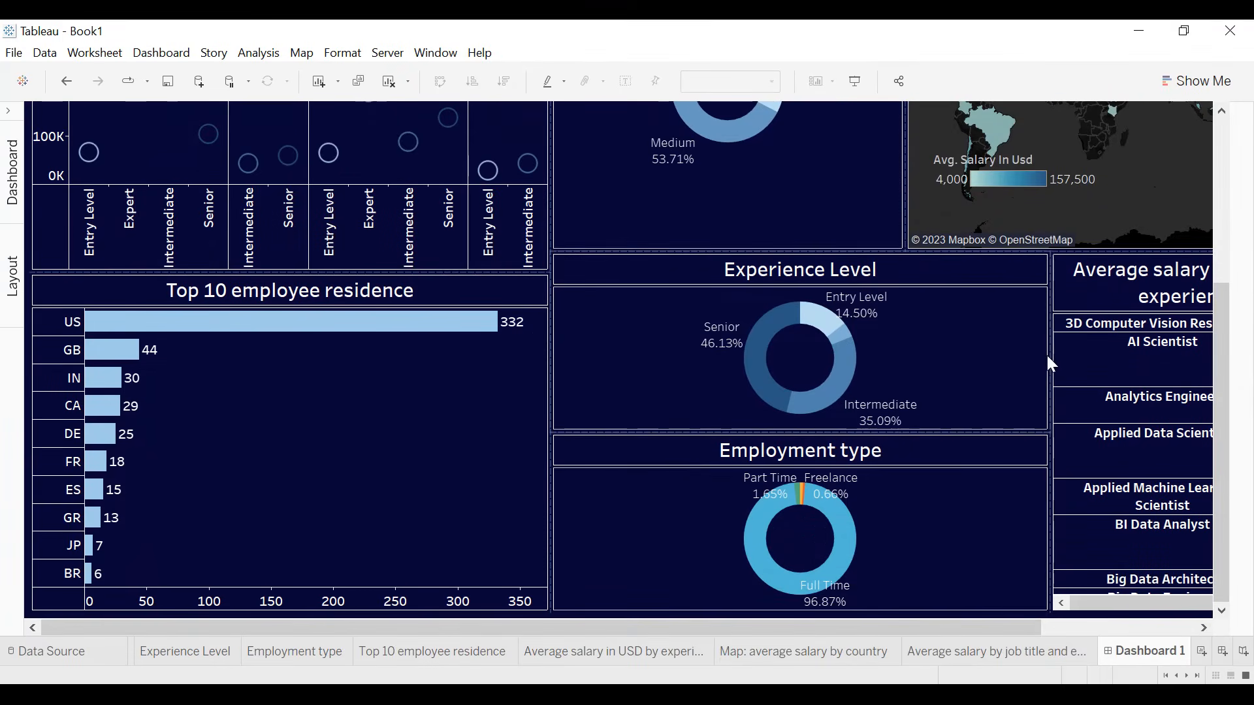
pyautogui.moveTo(1042, 351); pyautogui.dragTo(905, 357)
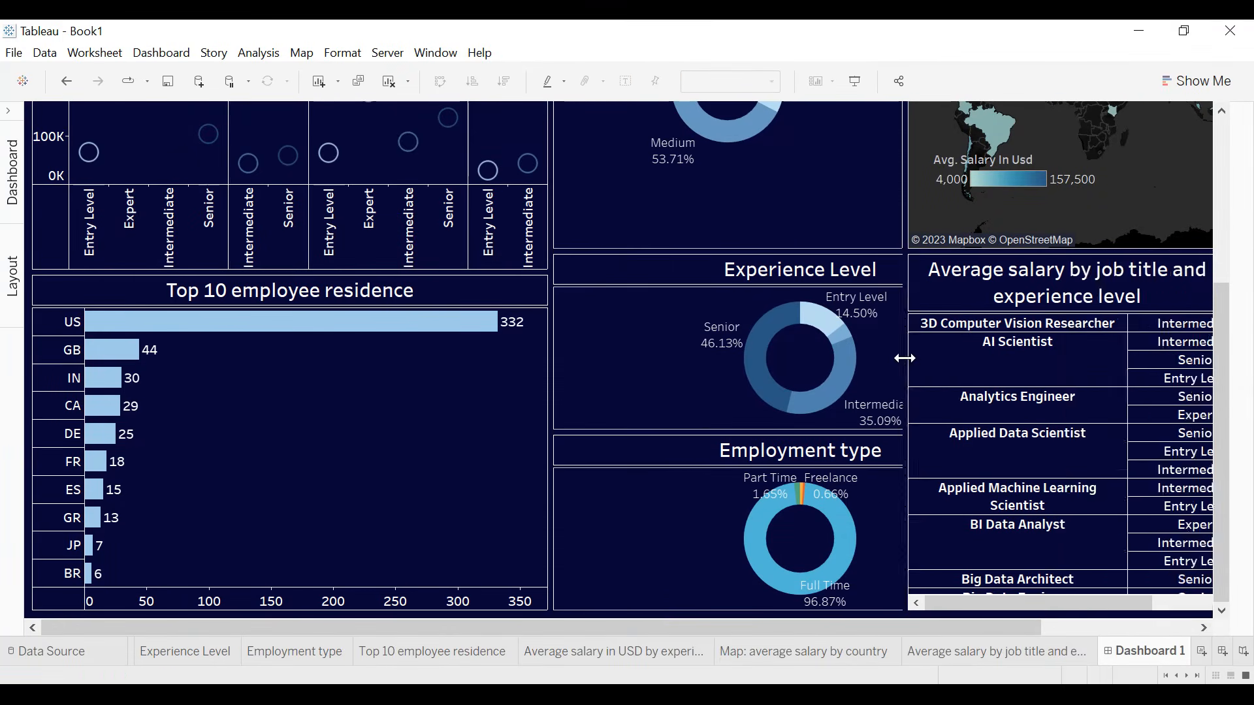
# - Adjust the heights of the Total companies, Experience Level and Employment type donuts so they share the column about equally
pyautogui.click(753, 248)
pyautogui.moveTo(751, 253); pyautogui.dragTo(757, 186)
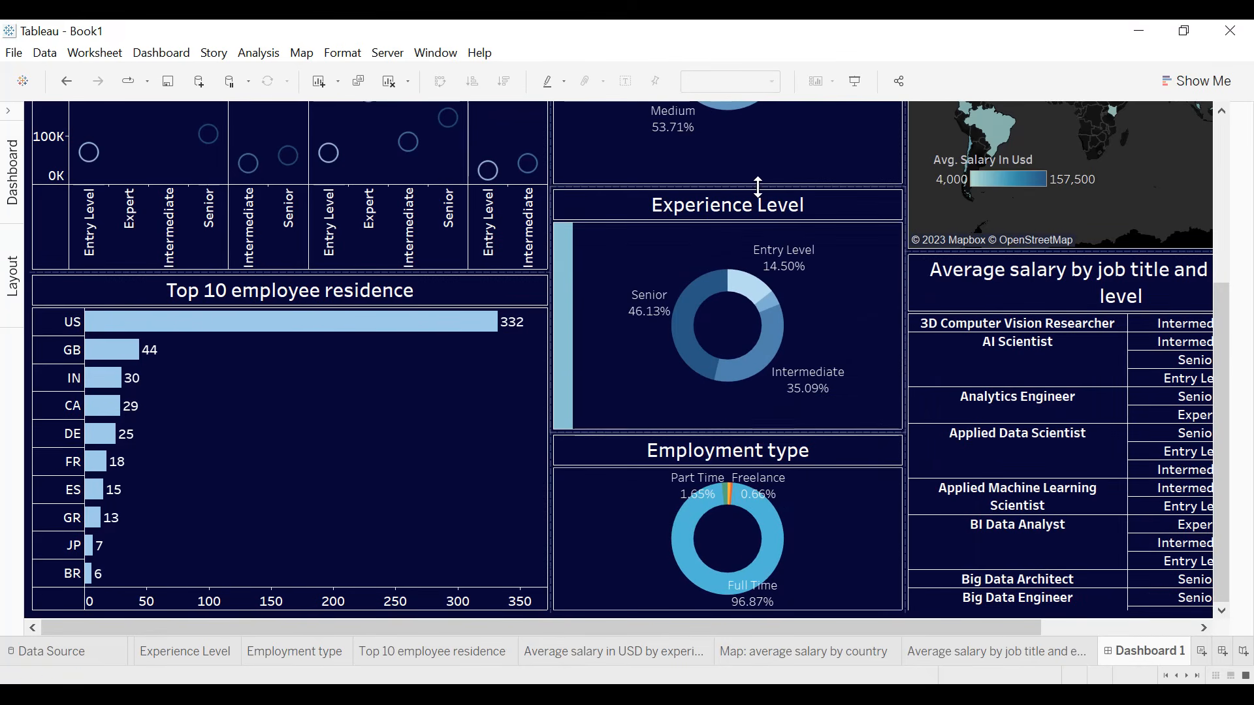
pyautogui.moveTo(717, 432); pyautogui.dragTo(717, 399)
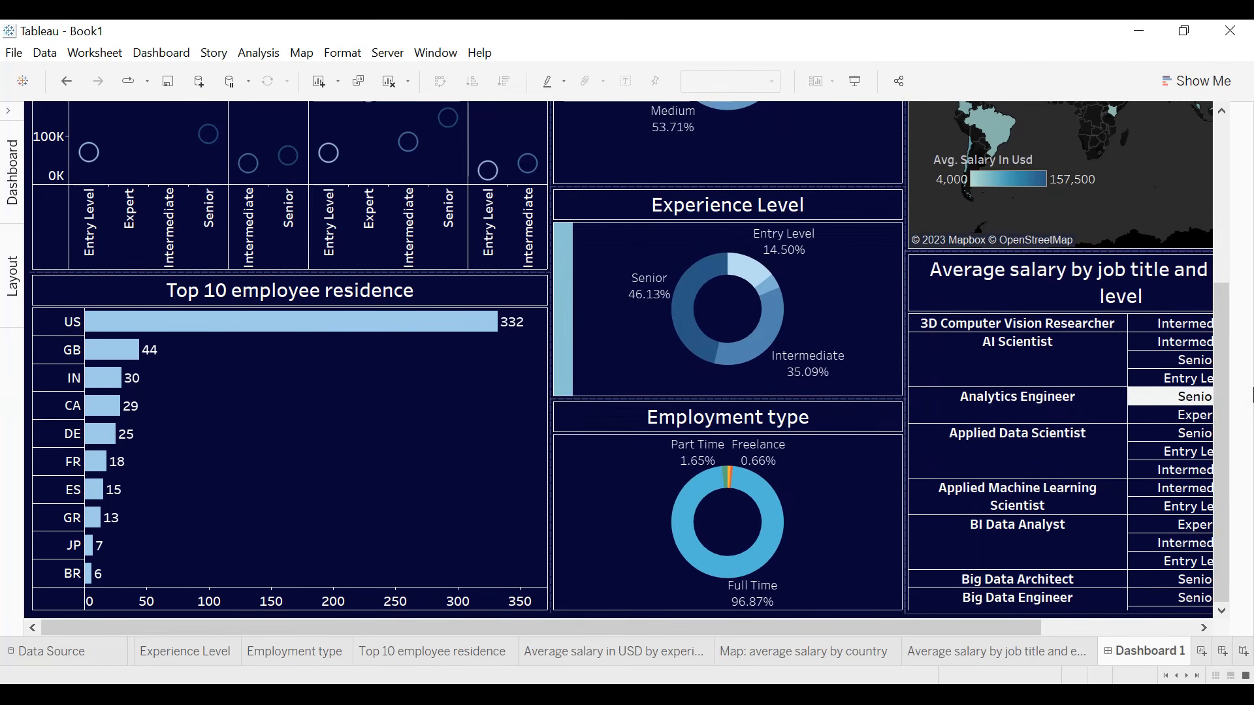
pyautogui.click(1216, 346)
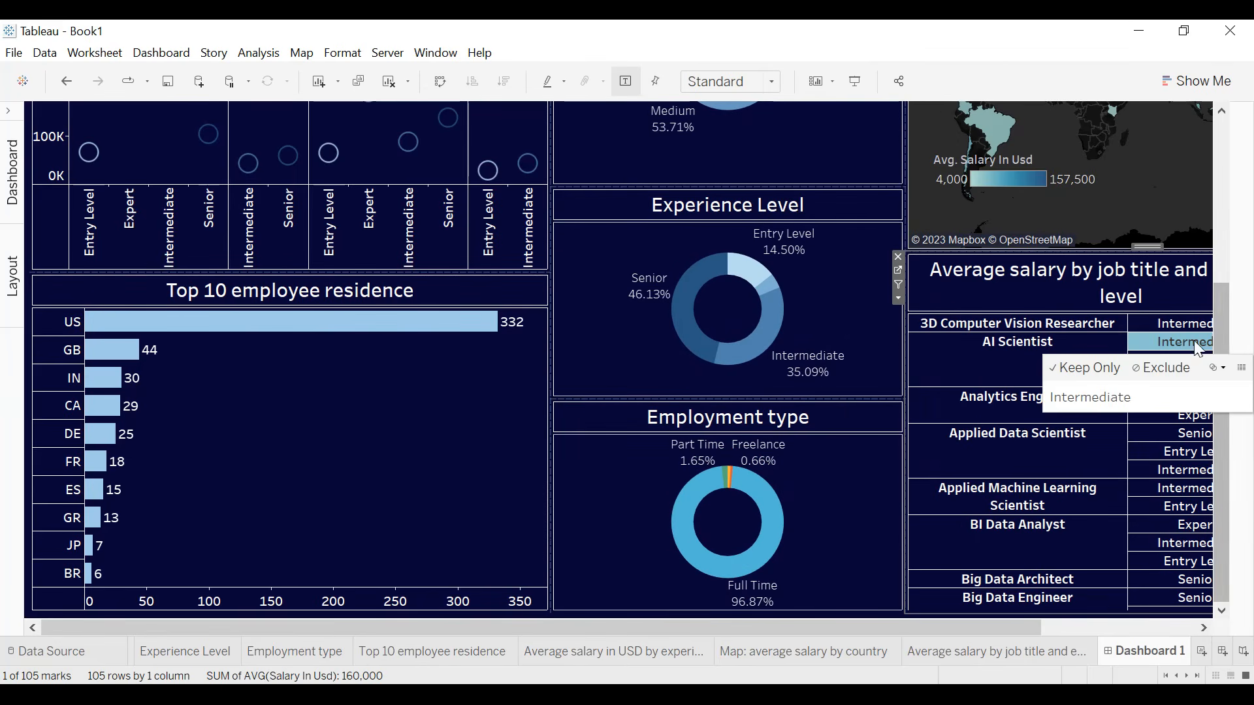
pyautogui.moveTo(1223, 337); pyautogui.dragTo(1231, 171)
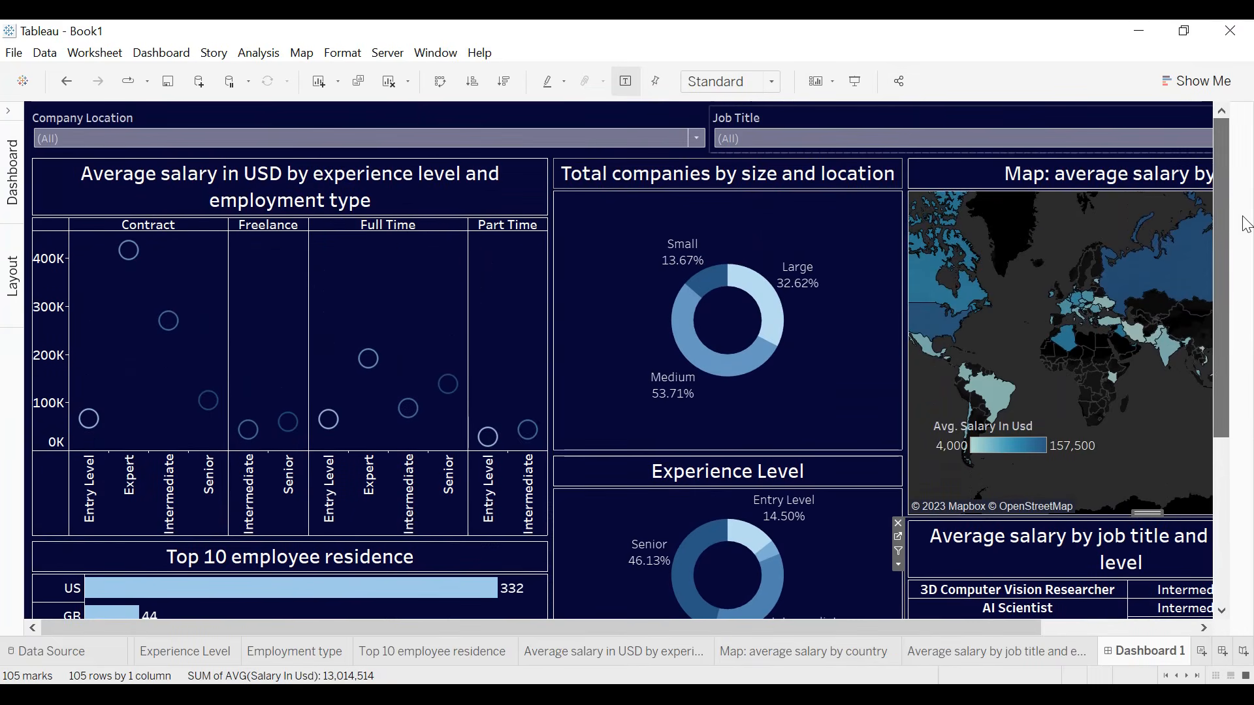
pyautogui.moveTo(738, 452); pyautogui.dragTo(739, 401)
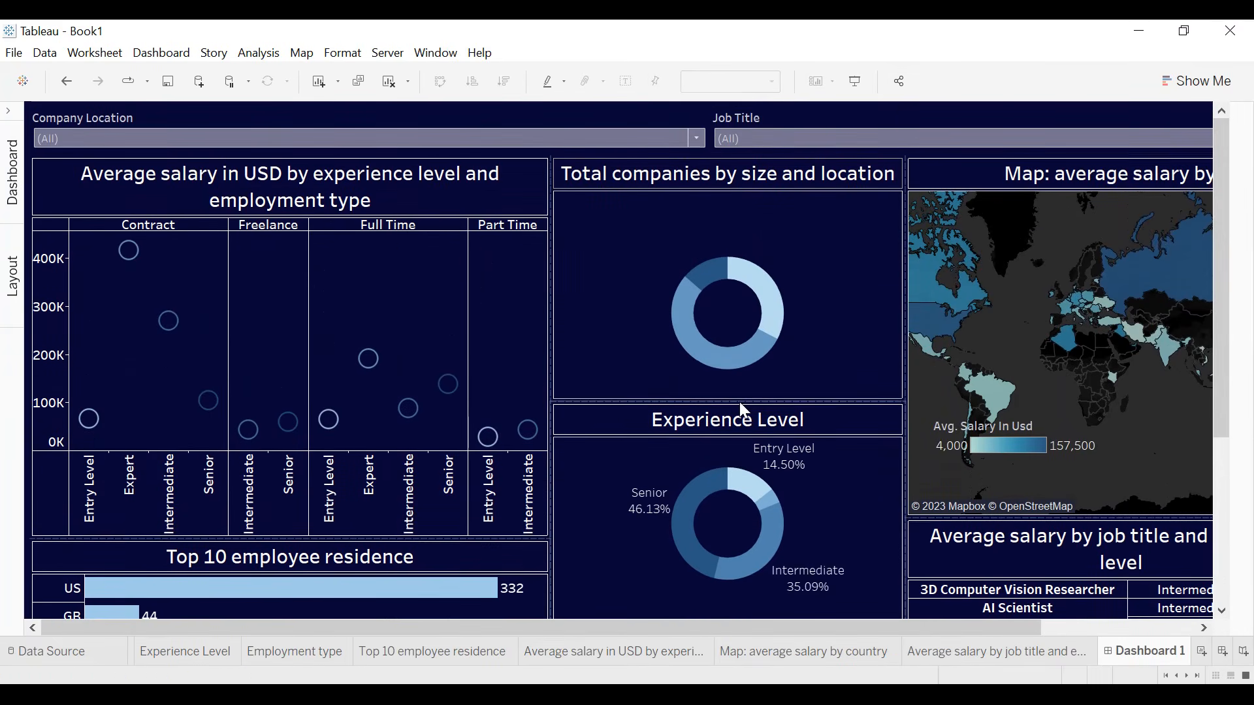
pyautogui.moveTo(1222, 300); pyautogui.dragTo(1222, 465)
pyautogui.moveTo(740, 495)
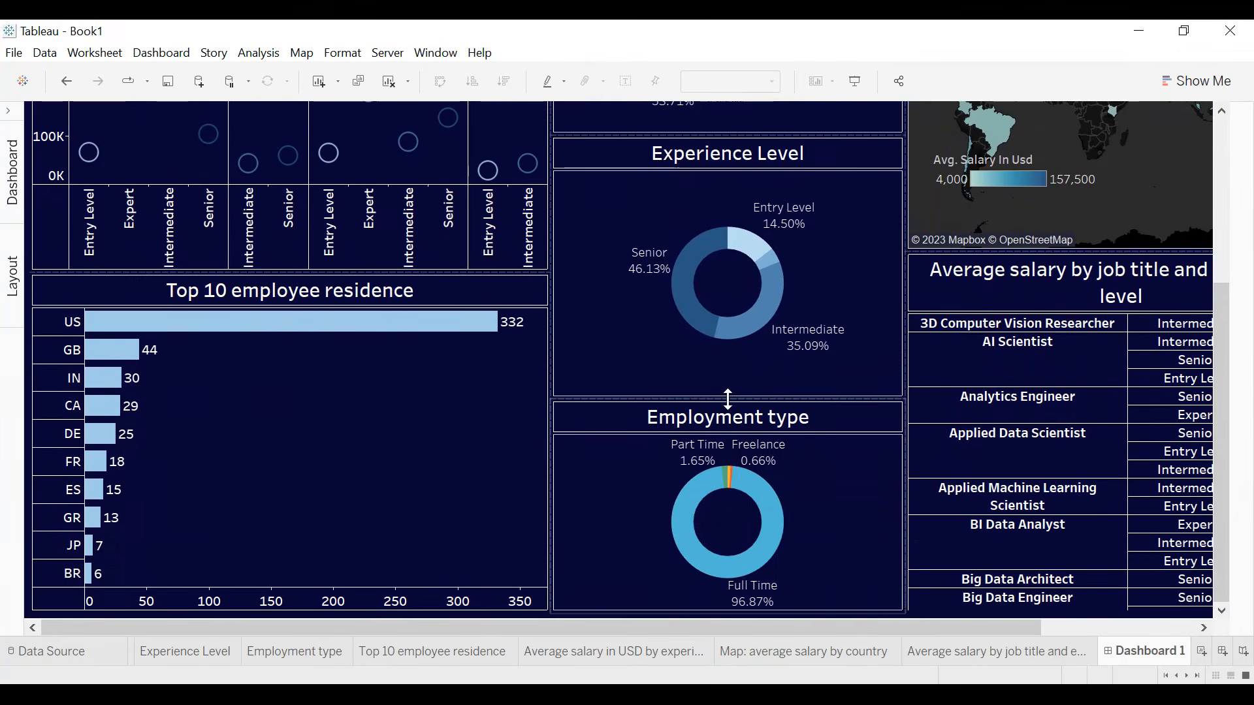
pyautogui.moveTo(728, 379); pyautogui.dragTo(728, 360)
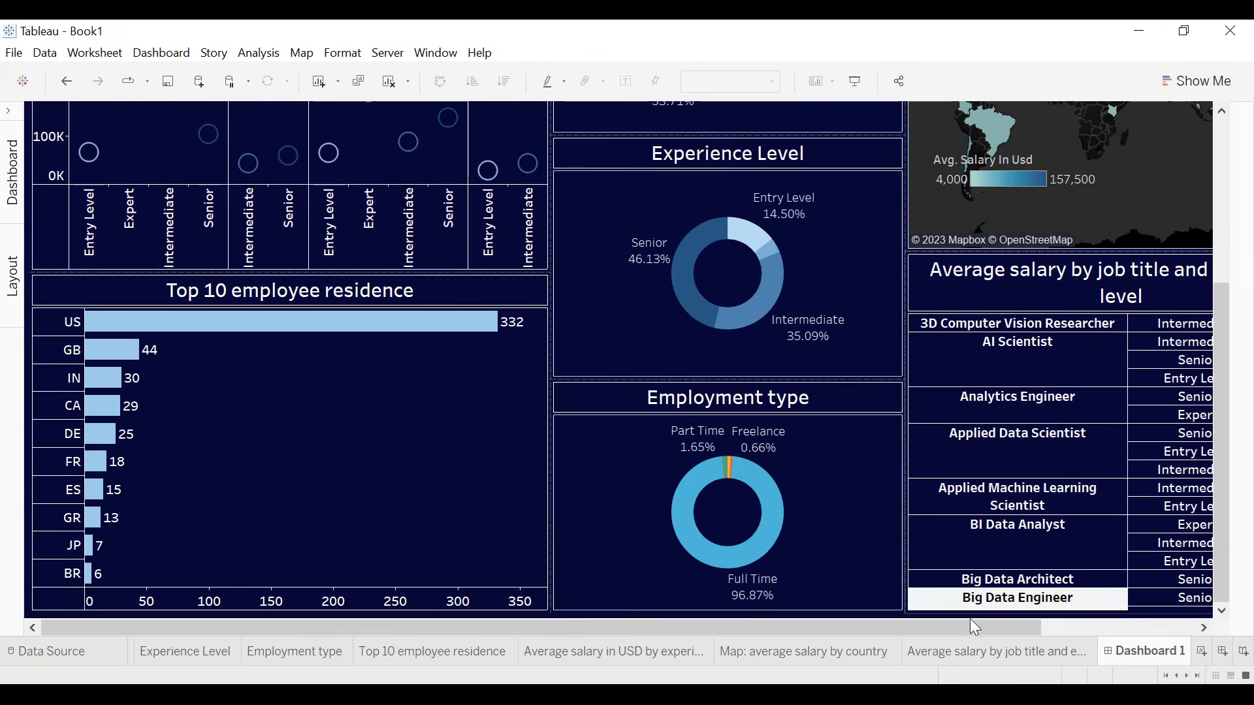
# - Widen the Average salary by job title and experience level table to nearly fill the space beneath the map
pyautogui.moveTo(992, 627); pyautogui.dragTo(1173, 627)
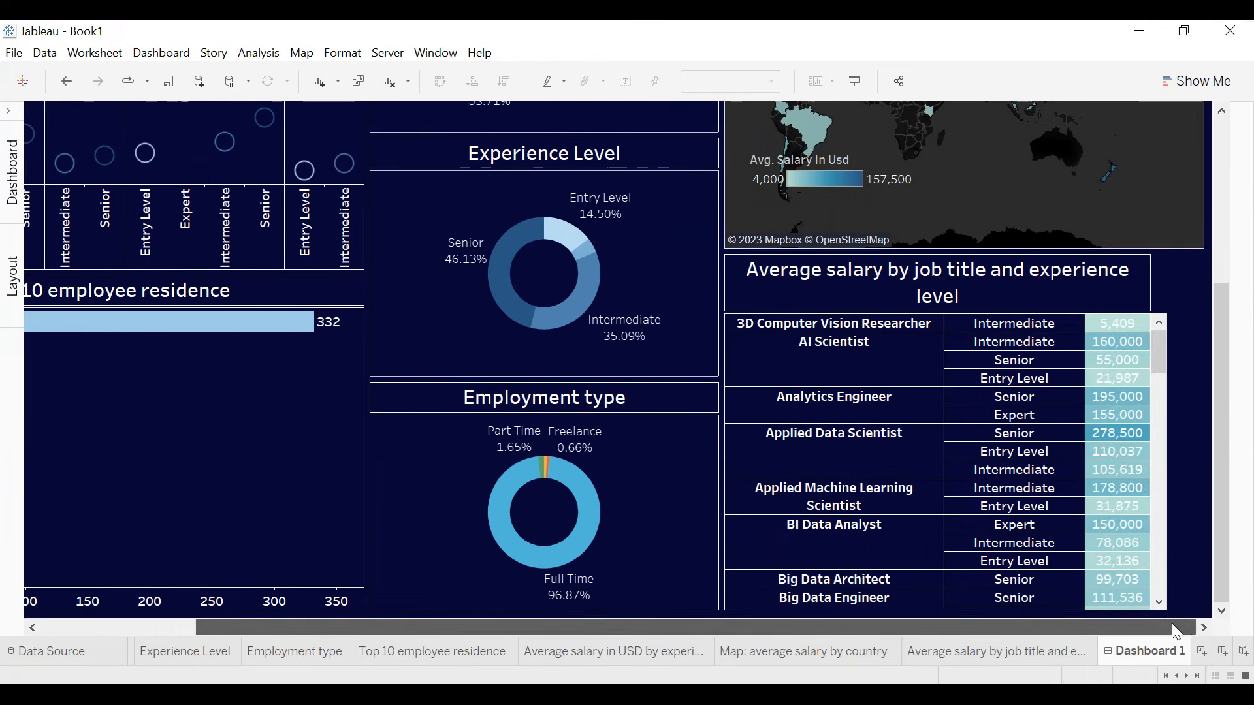
pyautogui.click(1150, 434)
pyautogui.scroll(-5, 1151, 434)
pyautogui.moveTo(1151, 434); pyautogui.dragTo(1172, 433)
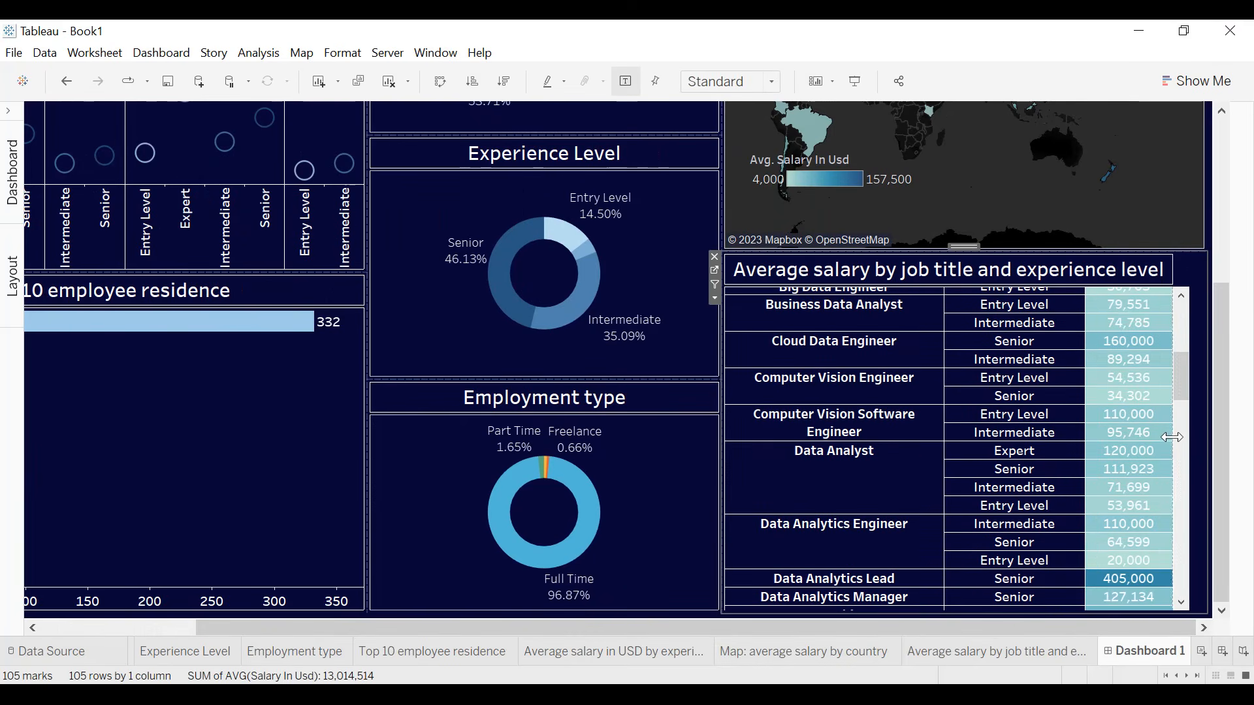
pyautogui.moveTo(1176, 435); pyautogui.dragTo(1185, 437)
# - Move the floating Avg. Salary In Usd color legend to the map's lower-right area and widen it
pyautogui.scroll(1, 1215, 427)
pyautogui.scroll(5, 1232, 384)
pyautogui.click(842, 446)
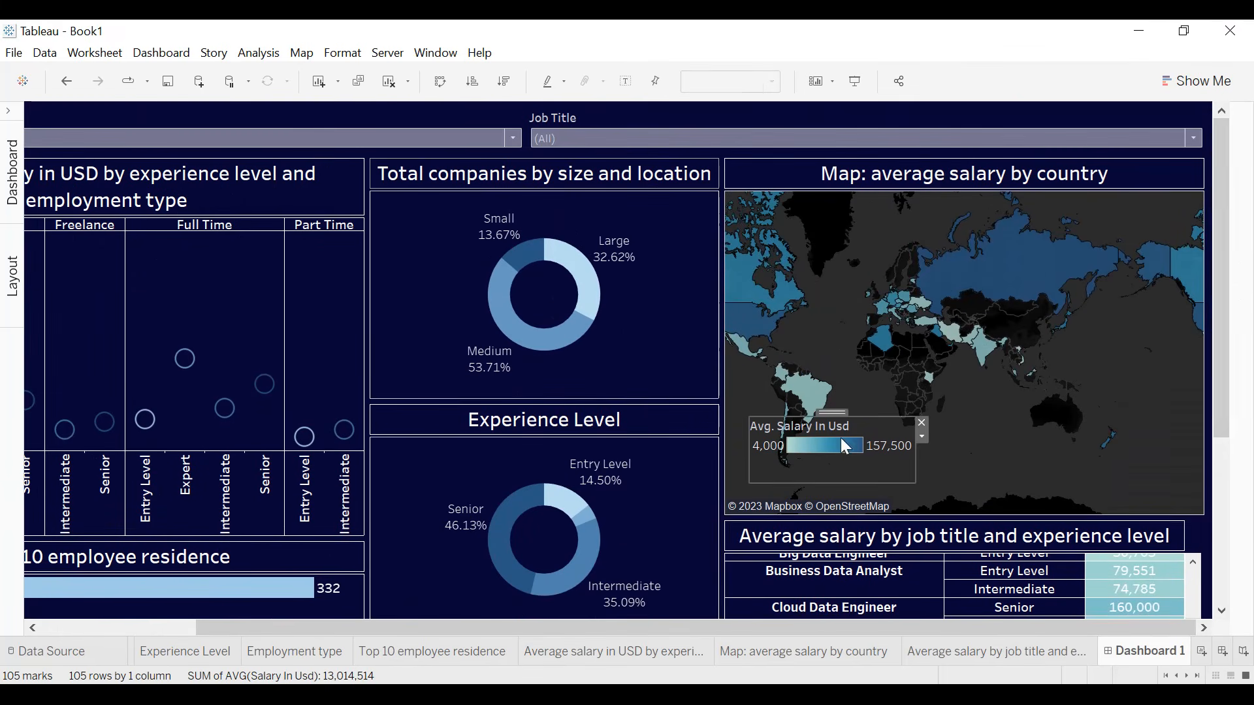
pyautogui.moveTo(834, 412); pyautogui.dragTo(994, 436)
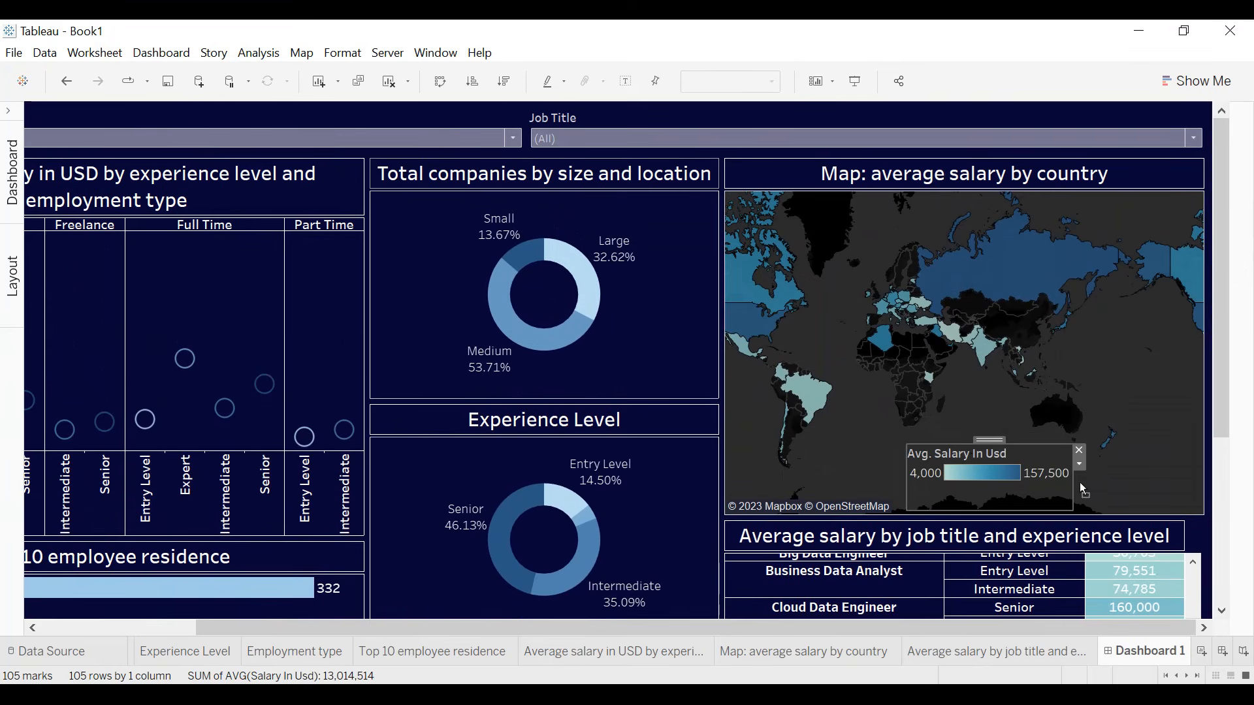
pyautogui.moveTo(985, 451); pyautogui.dragTo(1023, 470)
# - Format the map's Avg. Salary In Usd legend title as centered, white and bold
pyautogui.click(1116, 481)
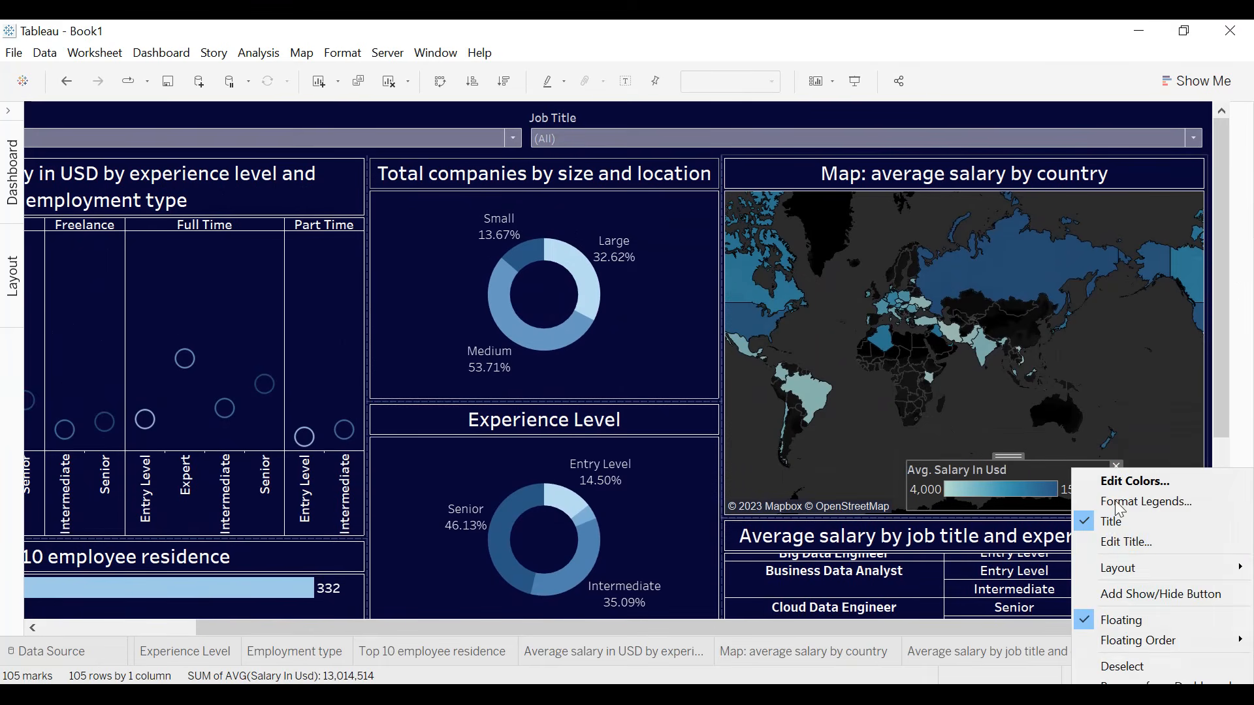
pyautogui.click(1118, 540)
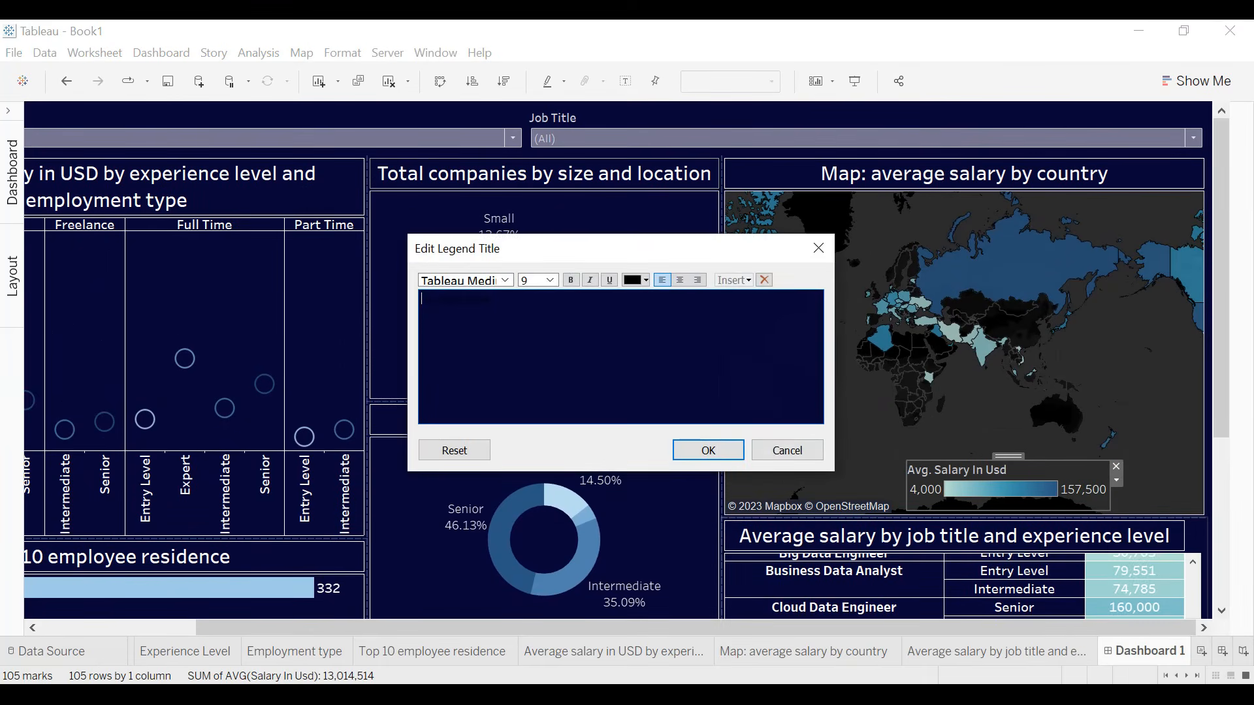
pyautogui.click(679, 280)
pyautogui.click(632, 280)
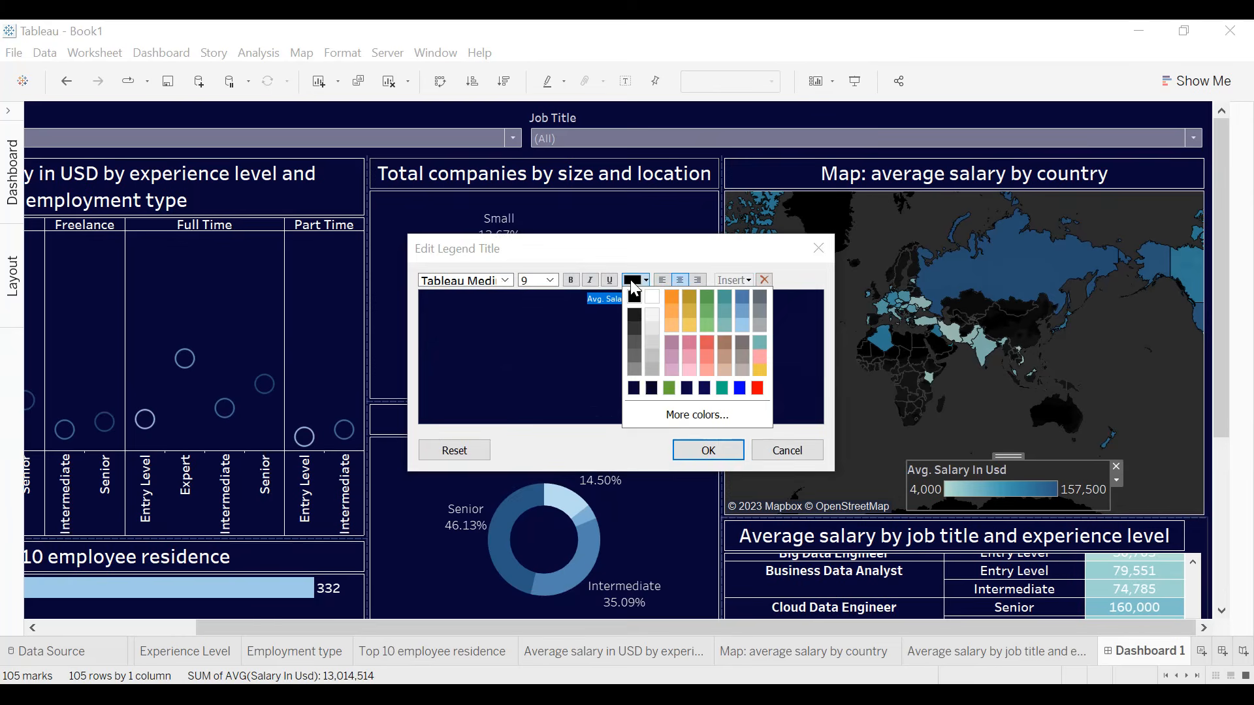
pyautogui.click(652, 297)
pyautogui.click(570, 281)
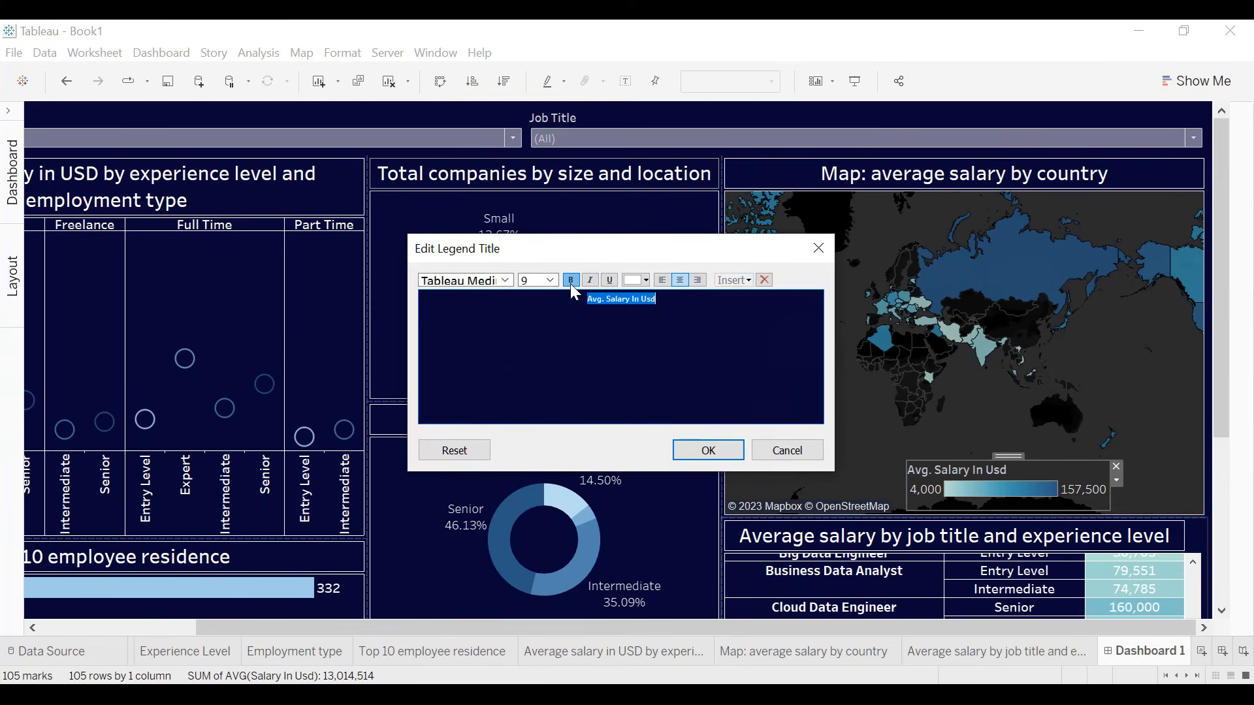
pyautogui.click(708, 450)
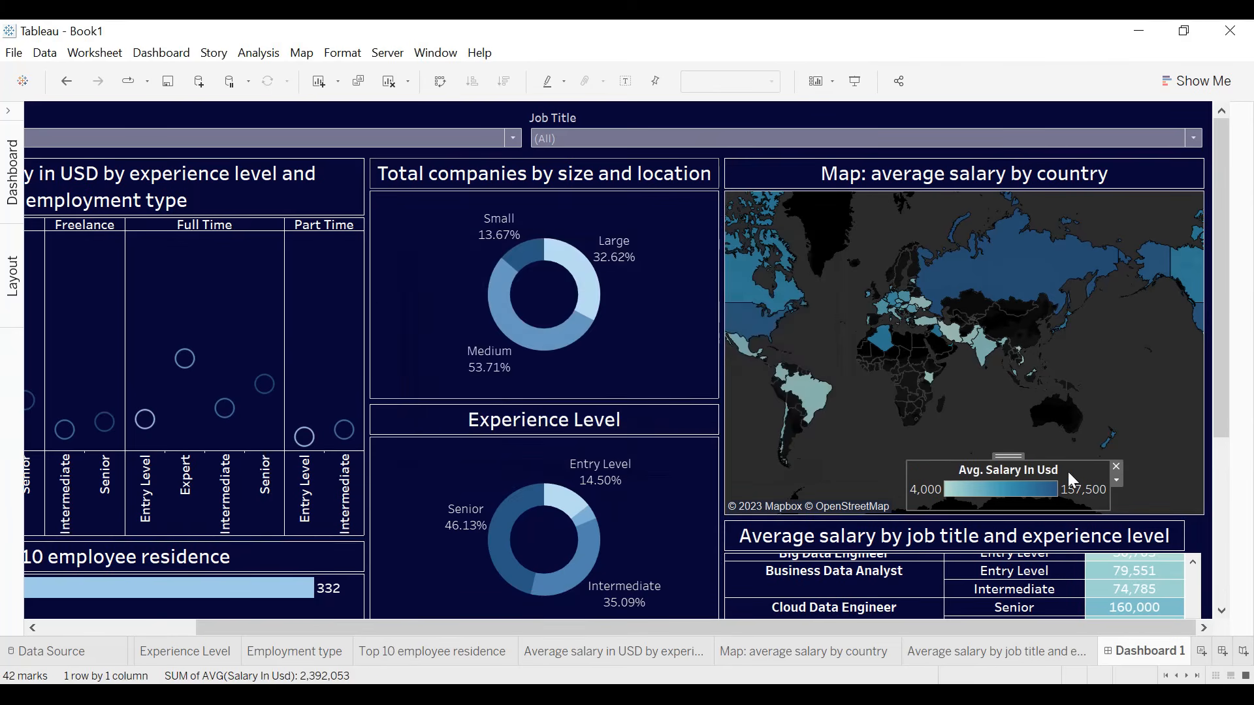
# - Set the body font of the map's Avg. Salary In Usd legend to white and center its title
pyautogui.click(1115, 482)
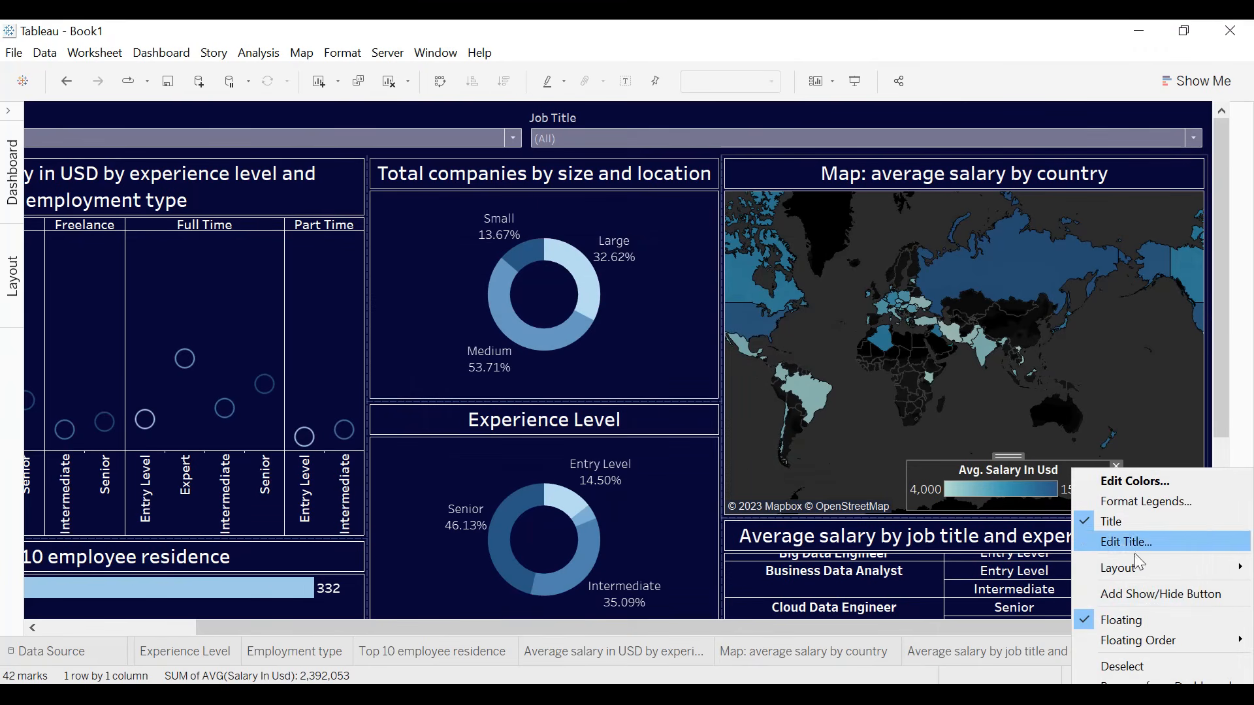
pyautogui.click(1145, 503)
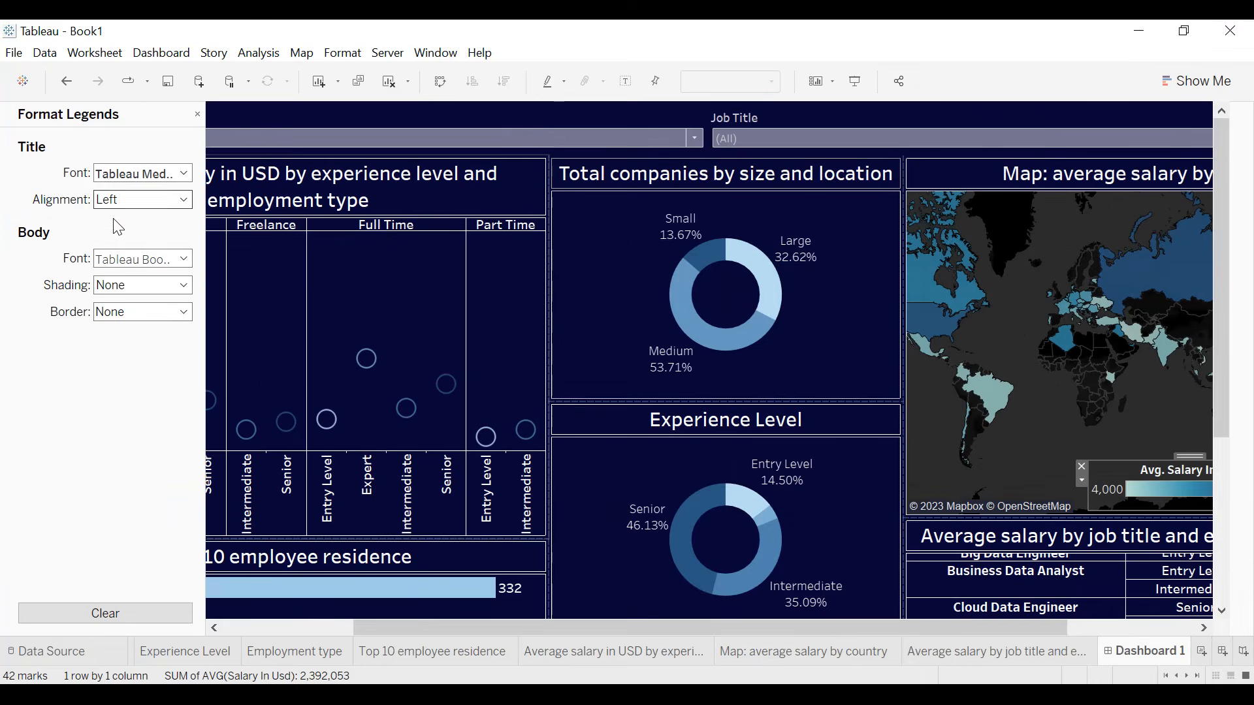
pyautogui.click(118, 262)
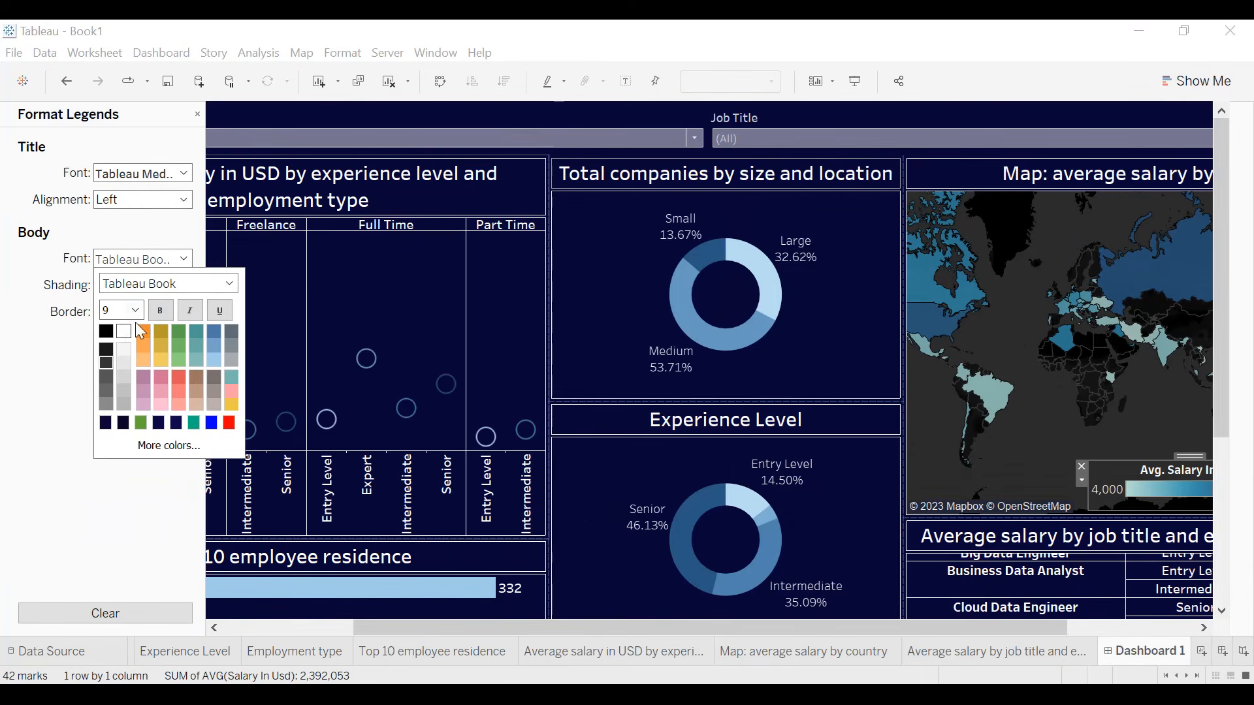
pyautogui.click(63, 287)
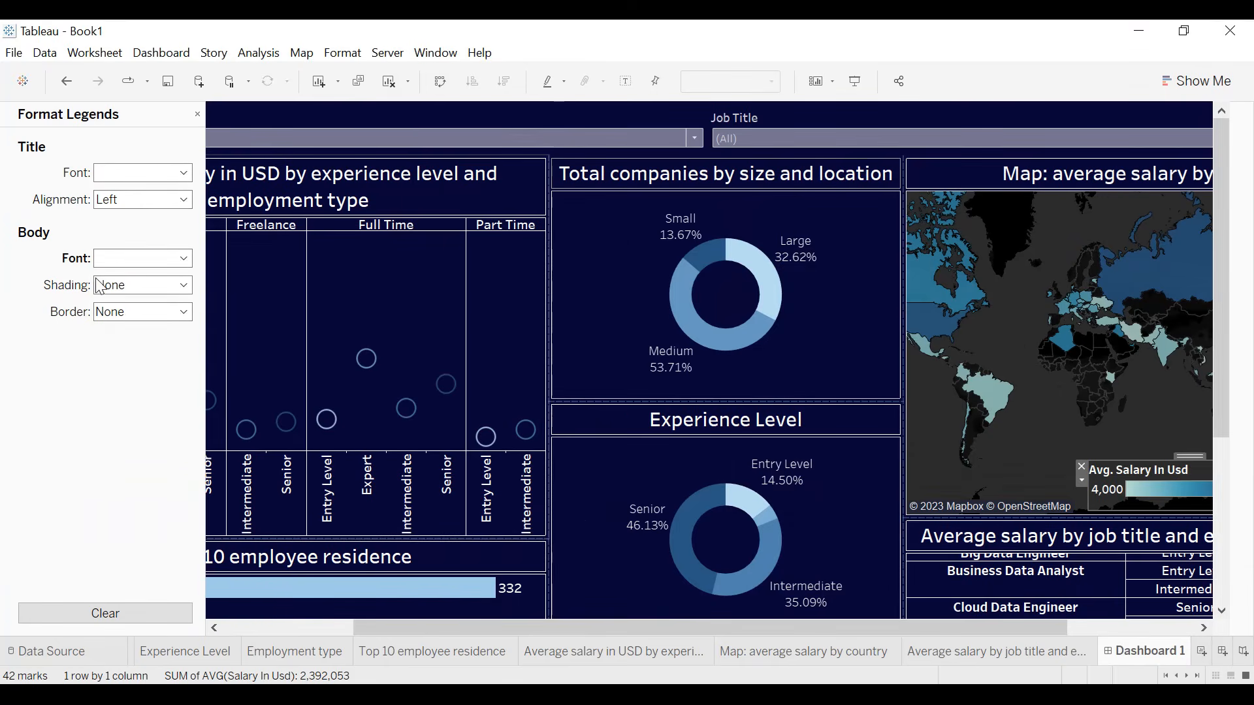
pyautogui.click(111, 203)
pyautogui.click(141, 247)
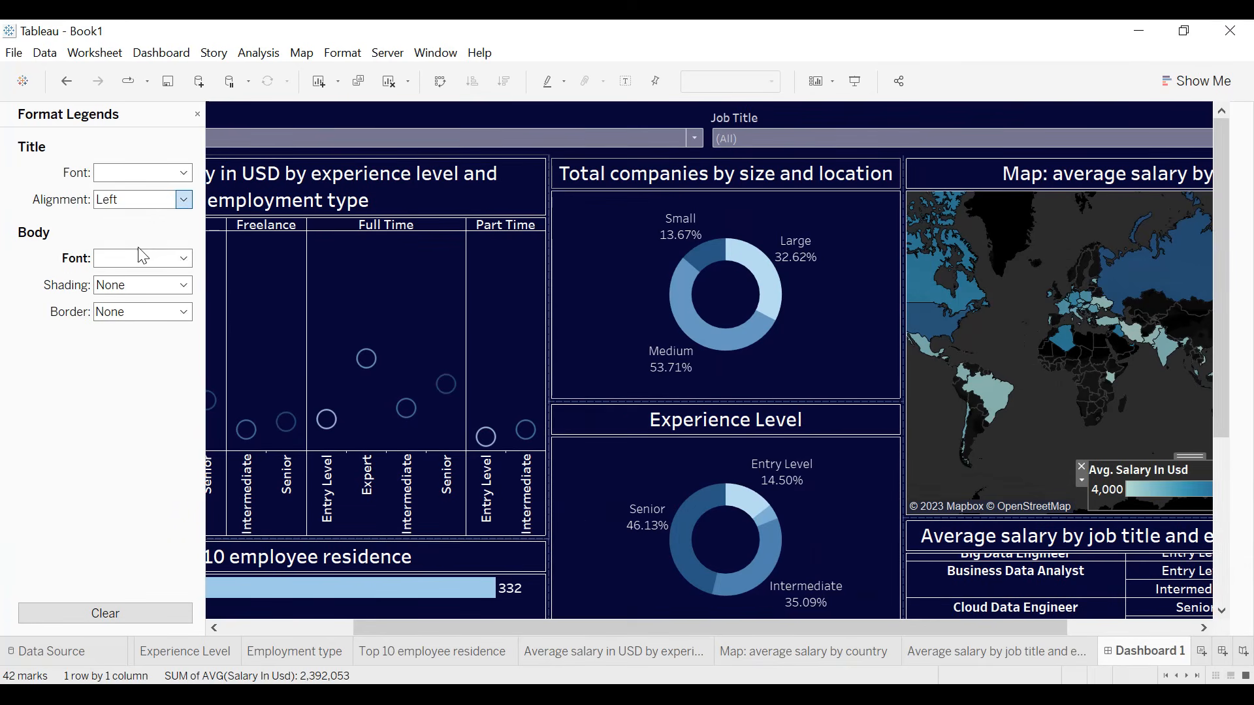
pyautogui.click(197, 115)
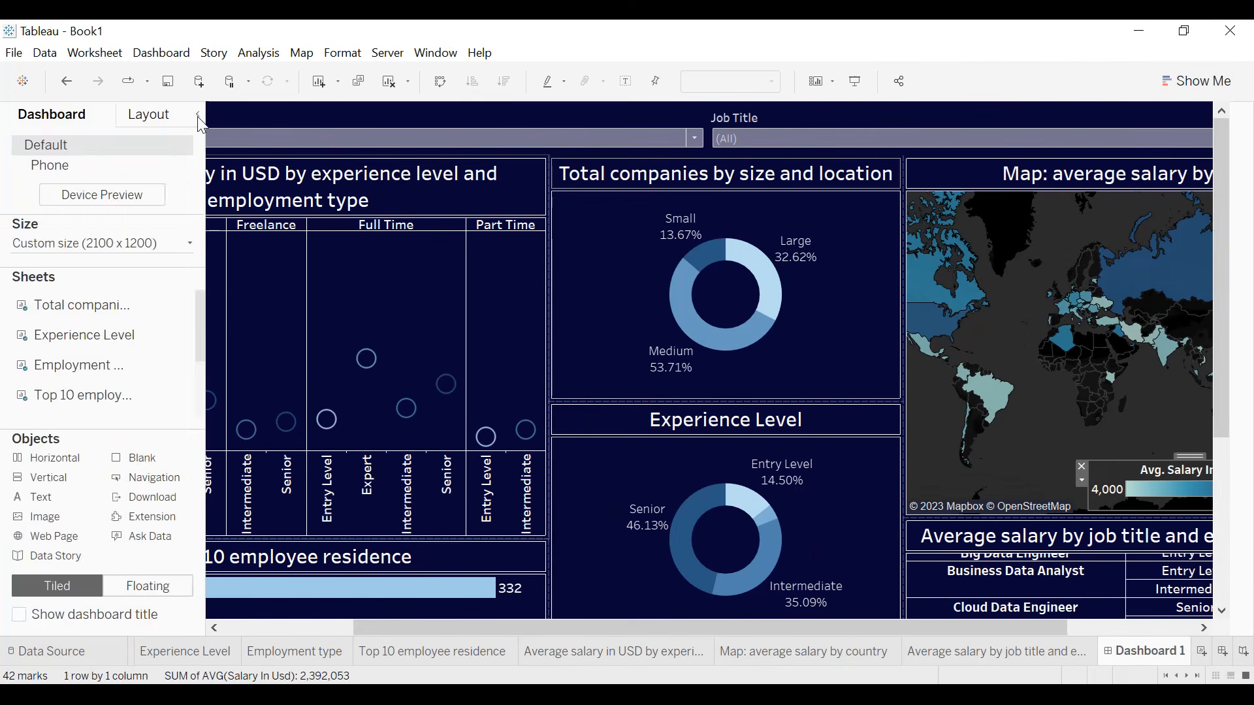
pyautogui.click(197, 115)
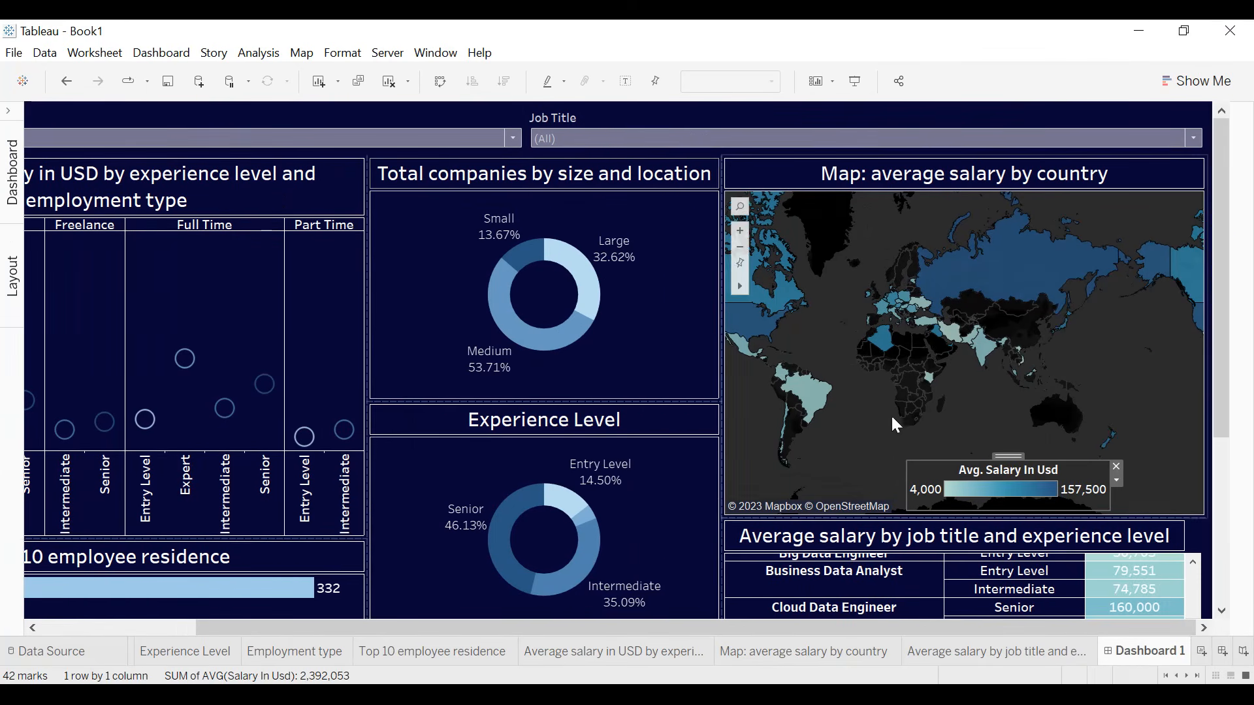
# - Add a thin solid white border to the map's Avg. Salary In Usd legend
pyautogui.click(1116, 481)
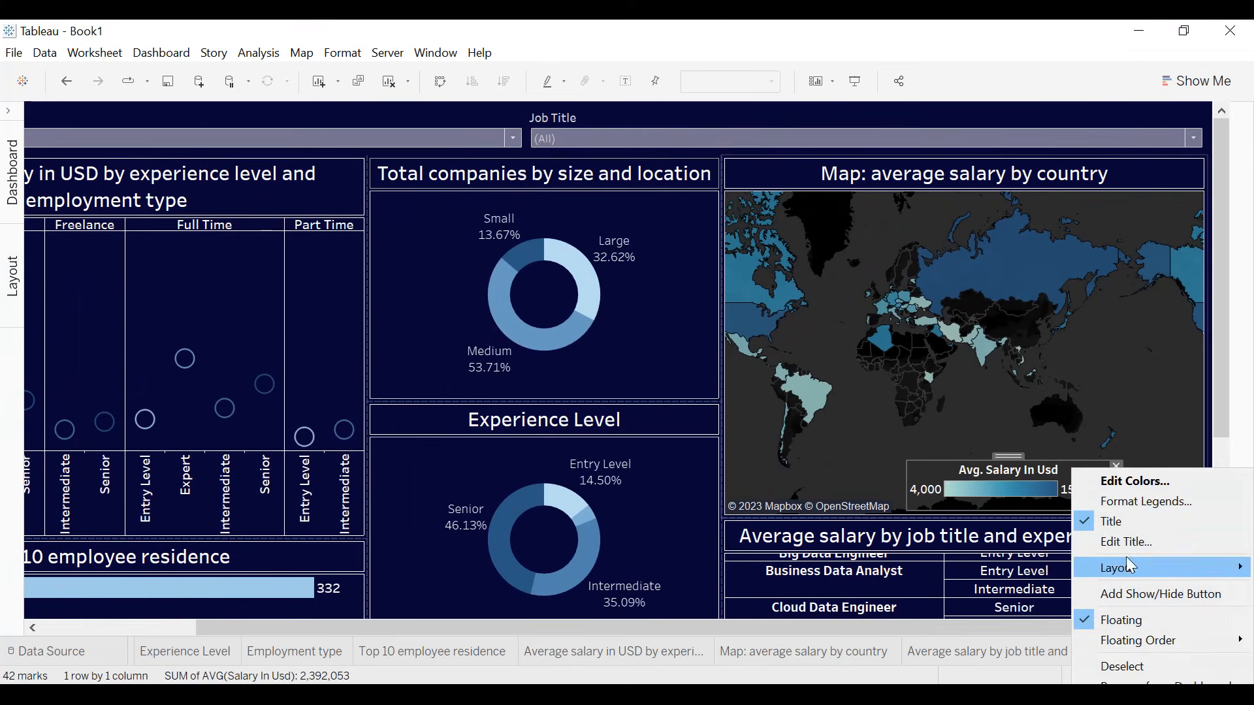
pyautogui.click(1145, 503)
pyautogui.click(108, 312)
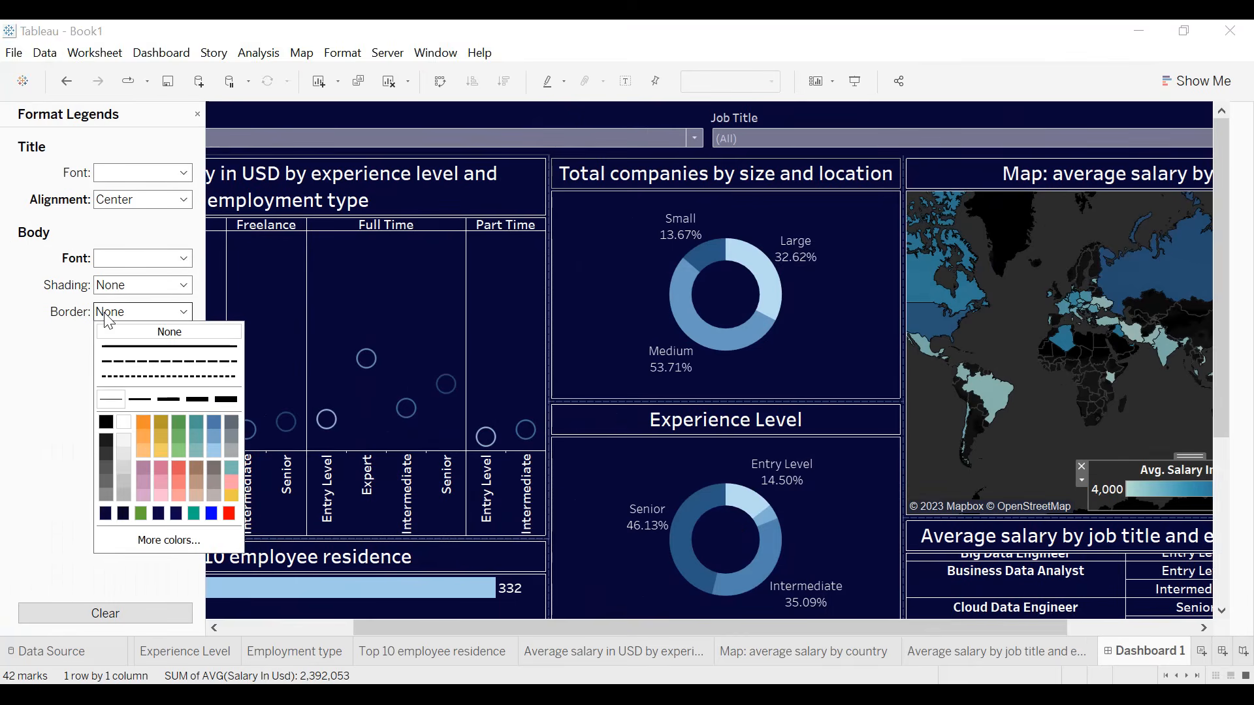
pyautogui.click(120, 400)
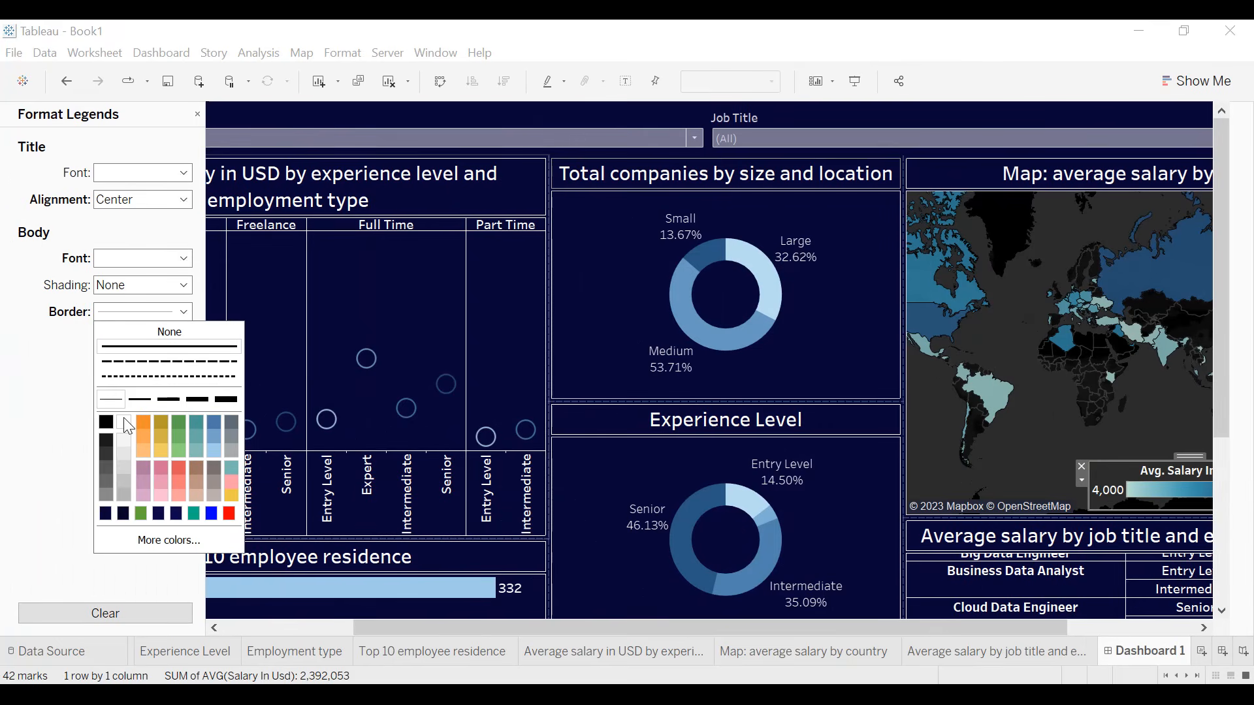
pyautogui.click(13, 427)
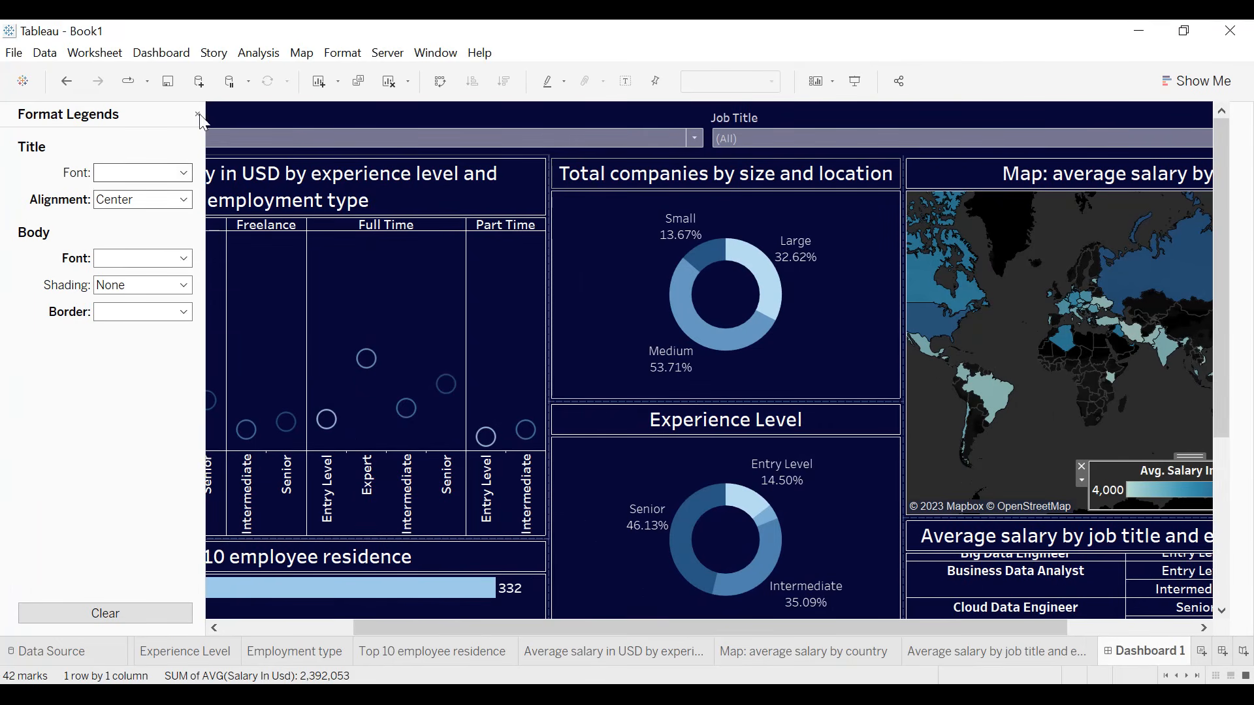
pyautogui.click(197, 117)
pyautogui.click(192, 116)
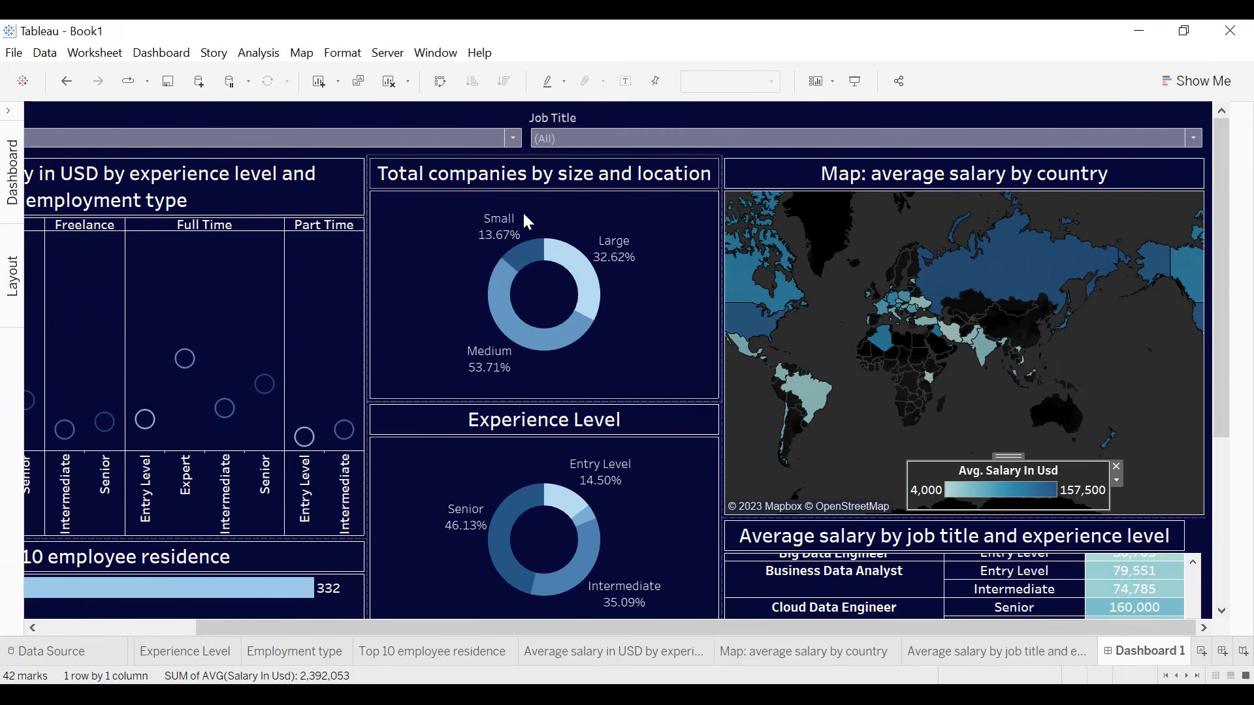
# - Format the Company Location filter with a centered title, a thin solid white border and bold white body text
pyautogui.moveTo(602, 629); pyautogui.dragTo(309, 630)
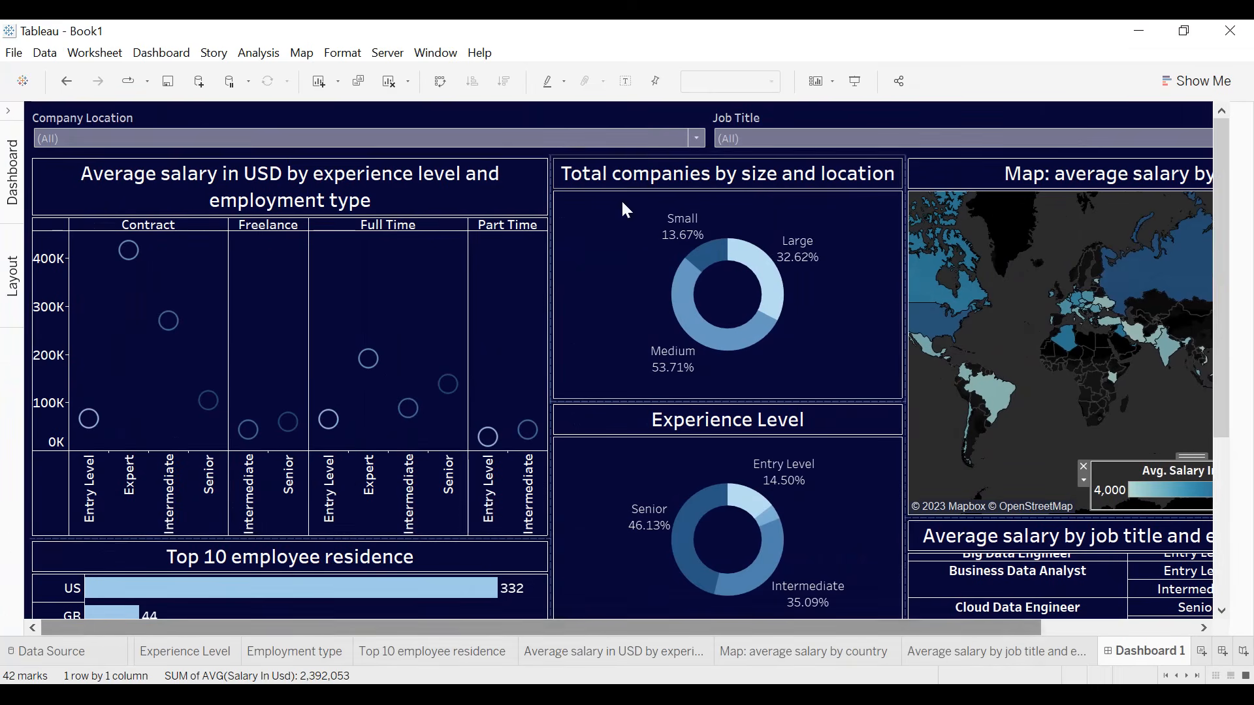
pyautogui.click(650, 122)
pyautogui.click(717, 139)
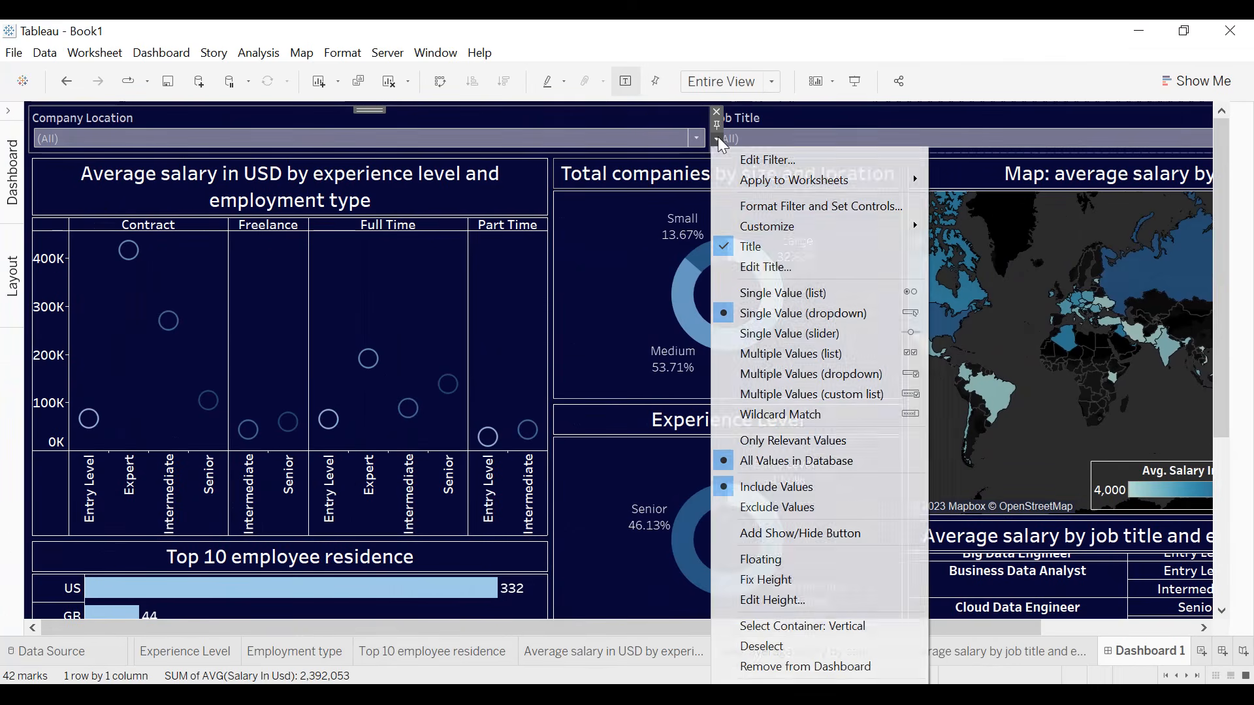
pyautogui.click(771, 205)
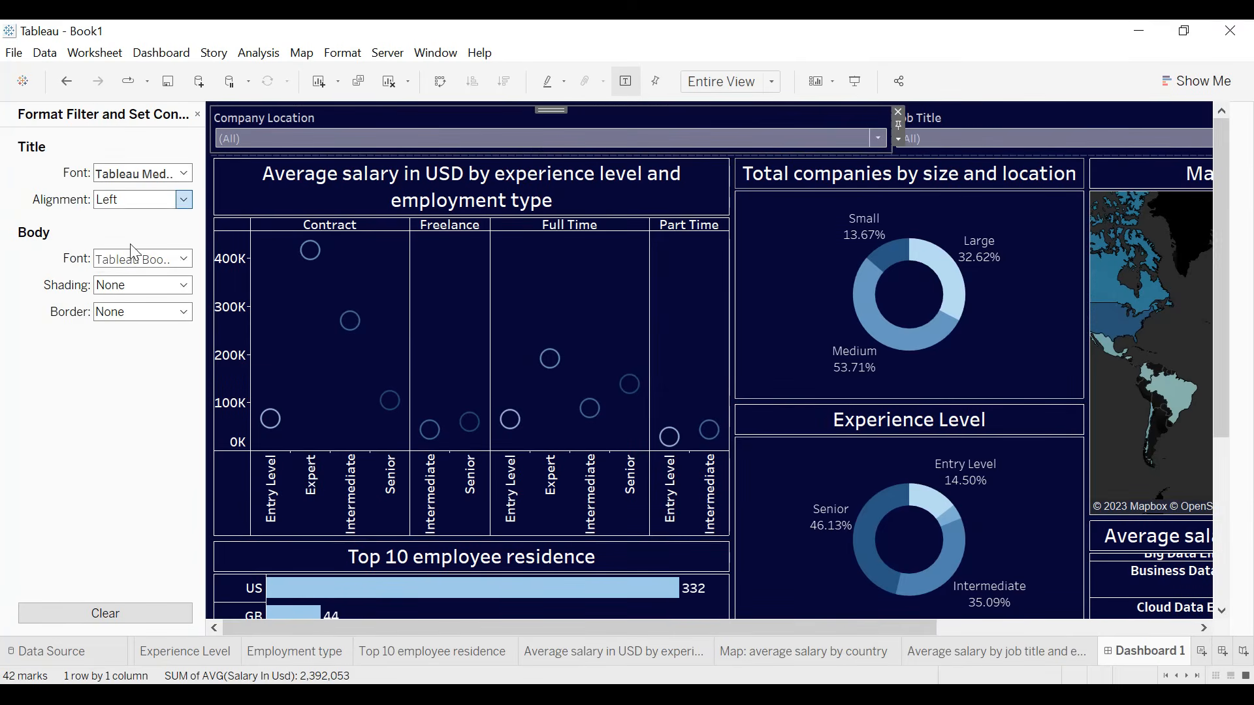
pyautogui.click(116, 292)
pyautogui.click(111, 307)
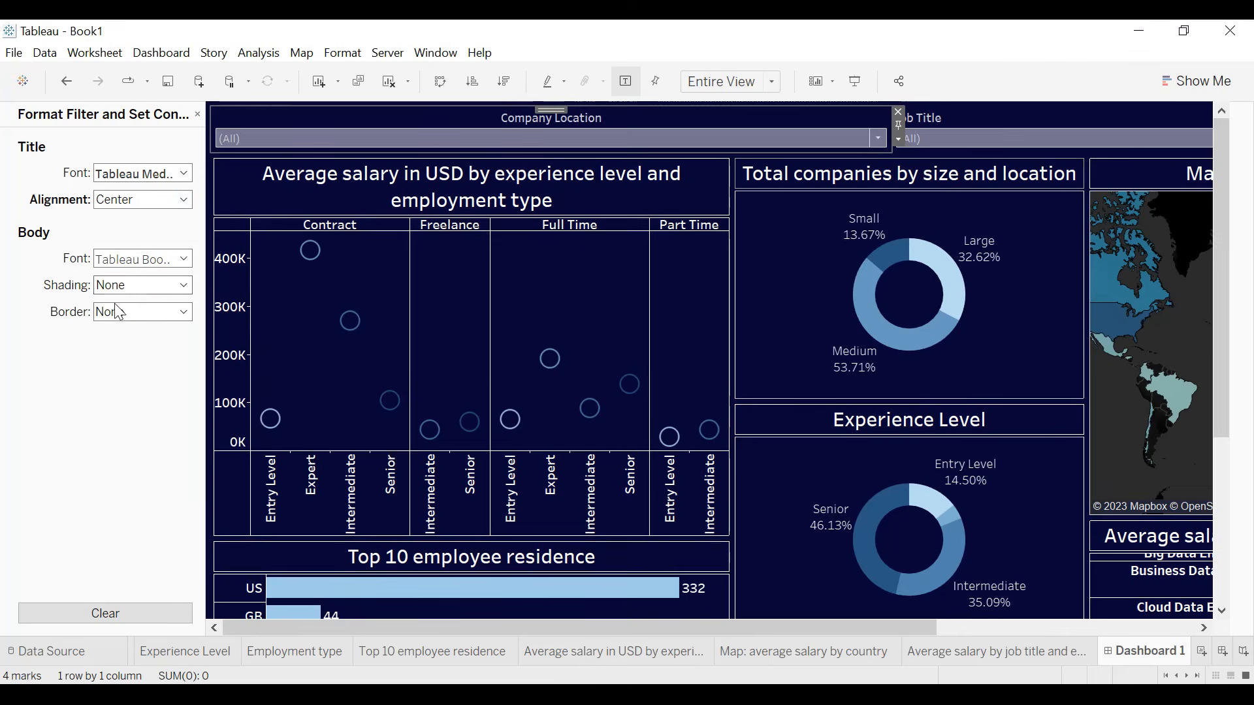
pyautogui.click(111, 309)
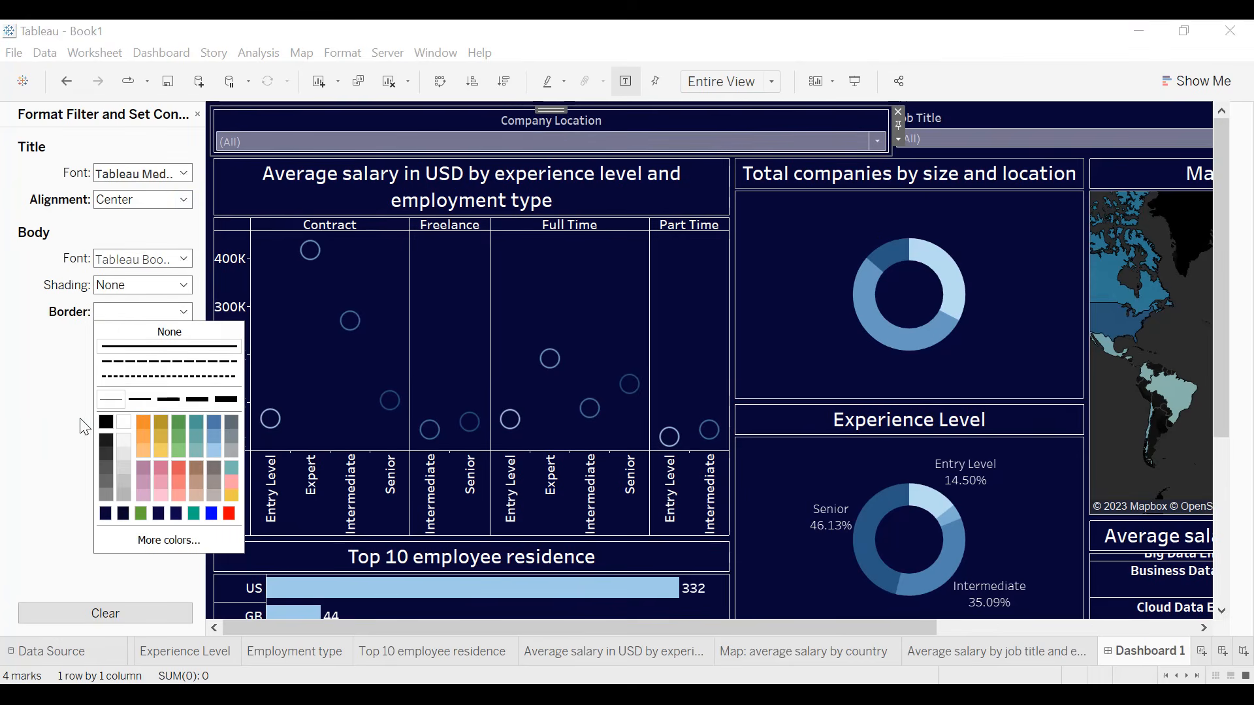
pyautogui.click(13, 405)
pyautogui.click(141, 259)
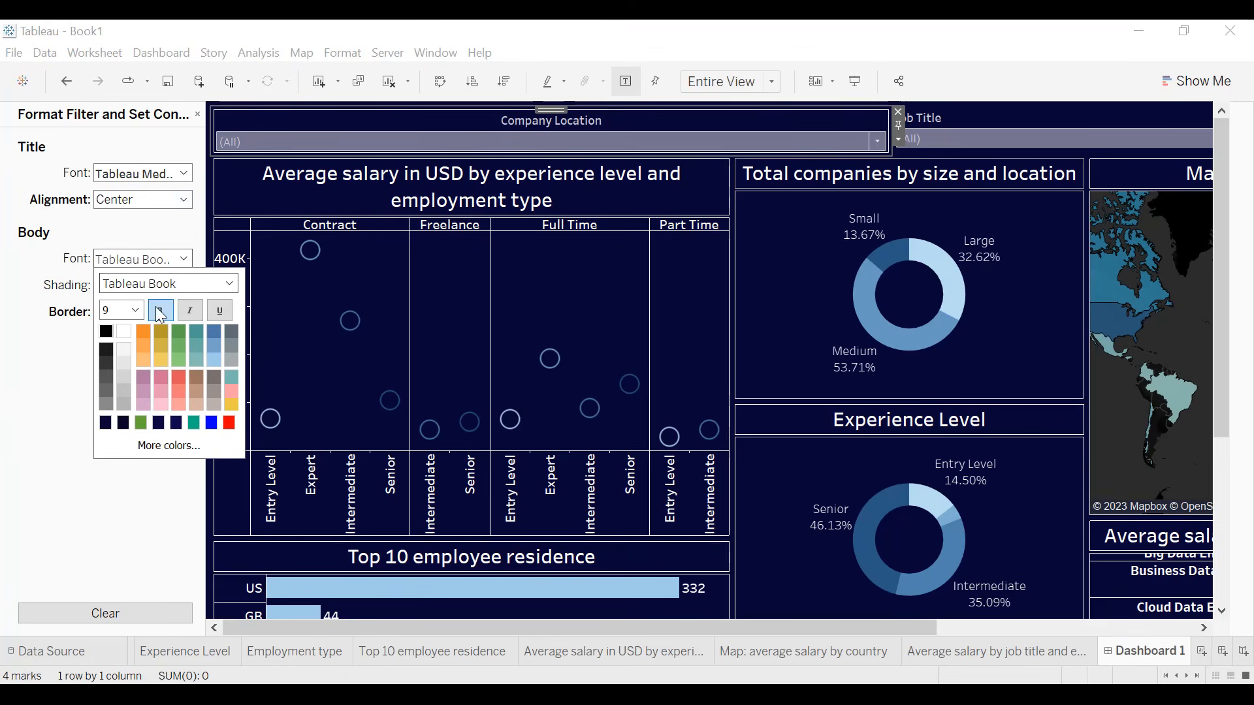
pyautogui.click(6, 286)
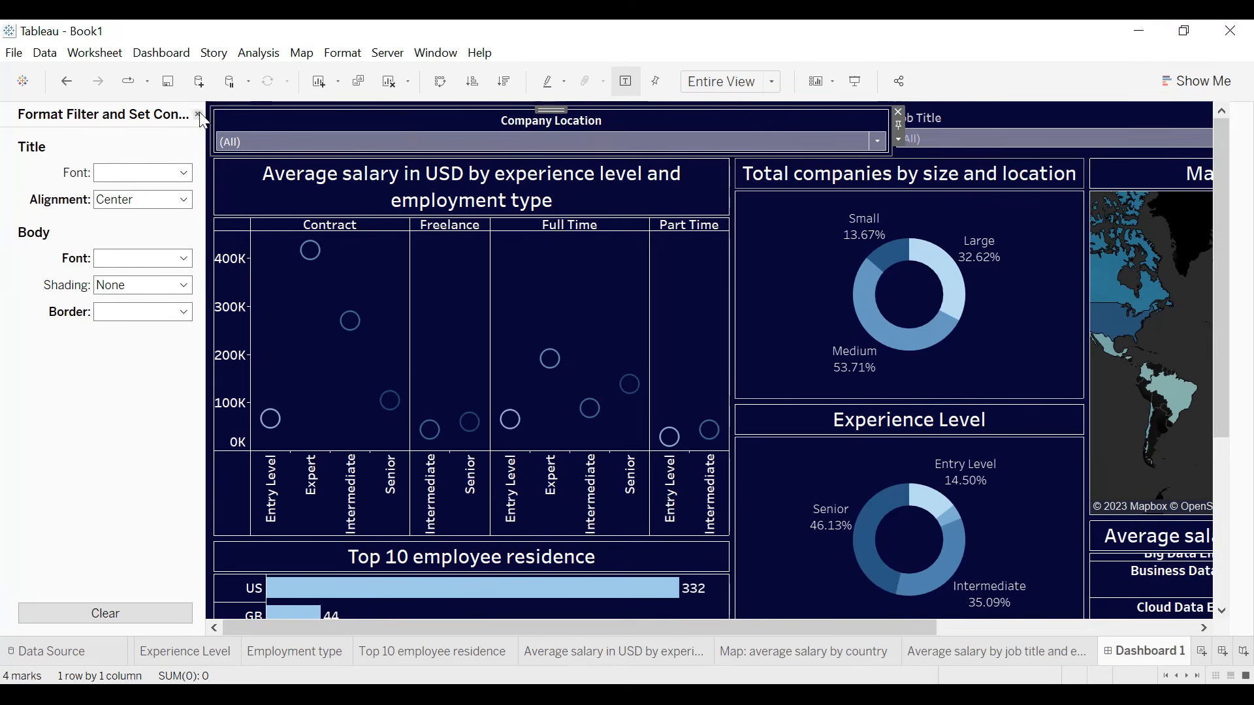
# - Format the Job Title filter with a centered title and bold white body text
pyautogui.click(958, 116)
pyautogui.click(885, 139)
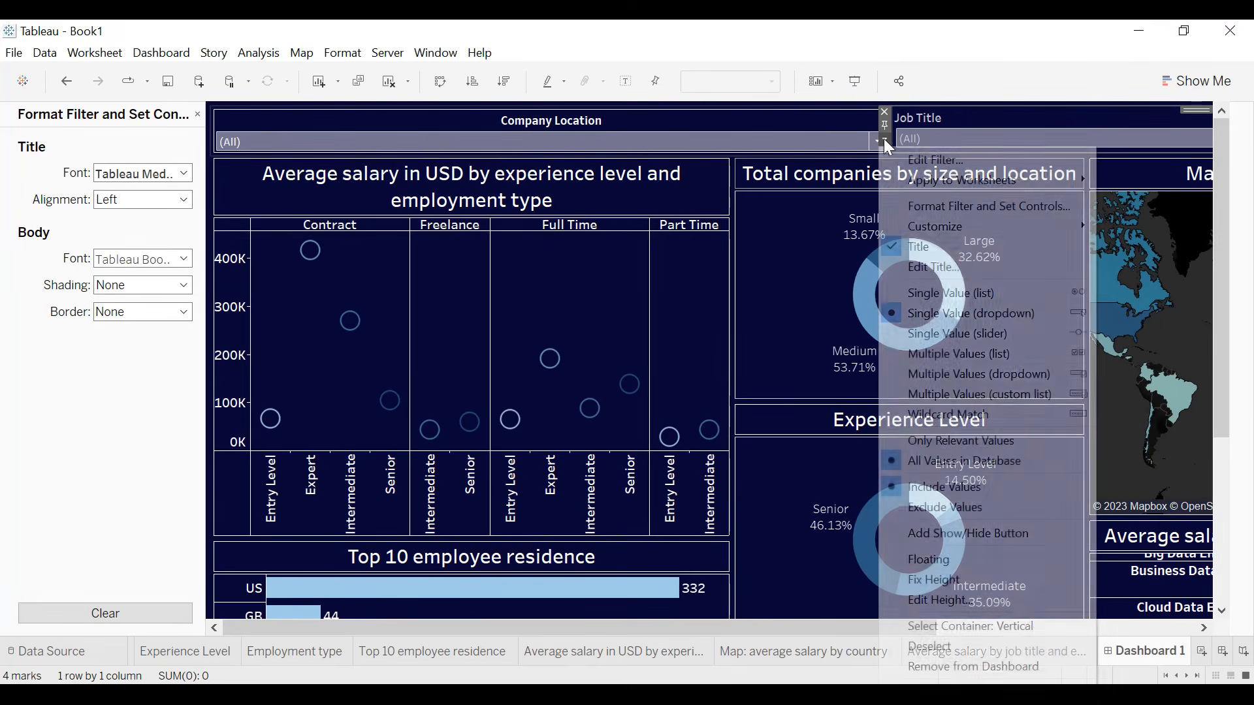
pyautogui.click(923, 206)
pyautogui.click(185, 199)
pyautogui.click(149, 220)
pyautogui.click(143, 259)
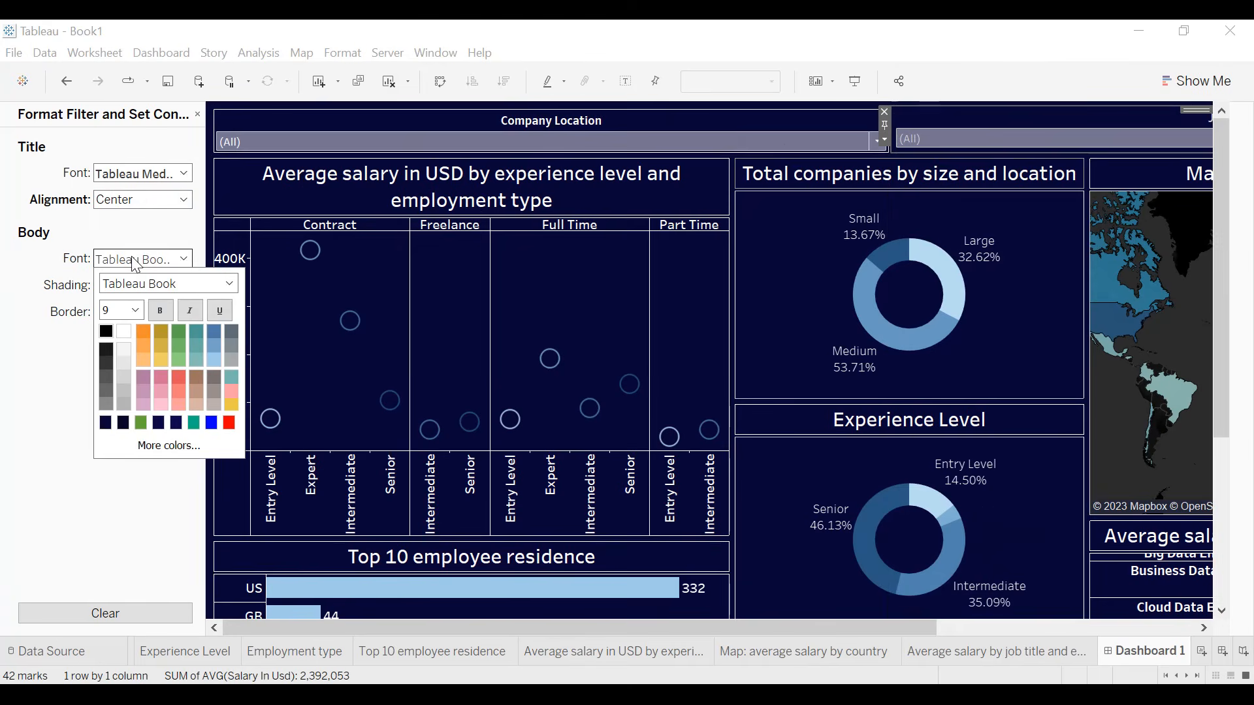
pyautogui.click(124, 331)
pyautogui.click(135, 310)
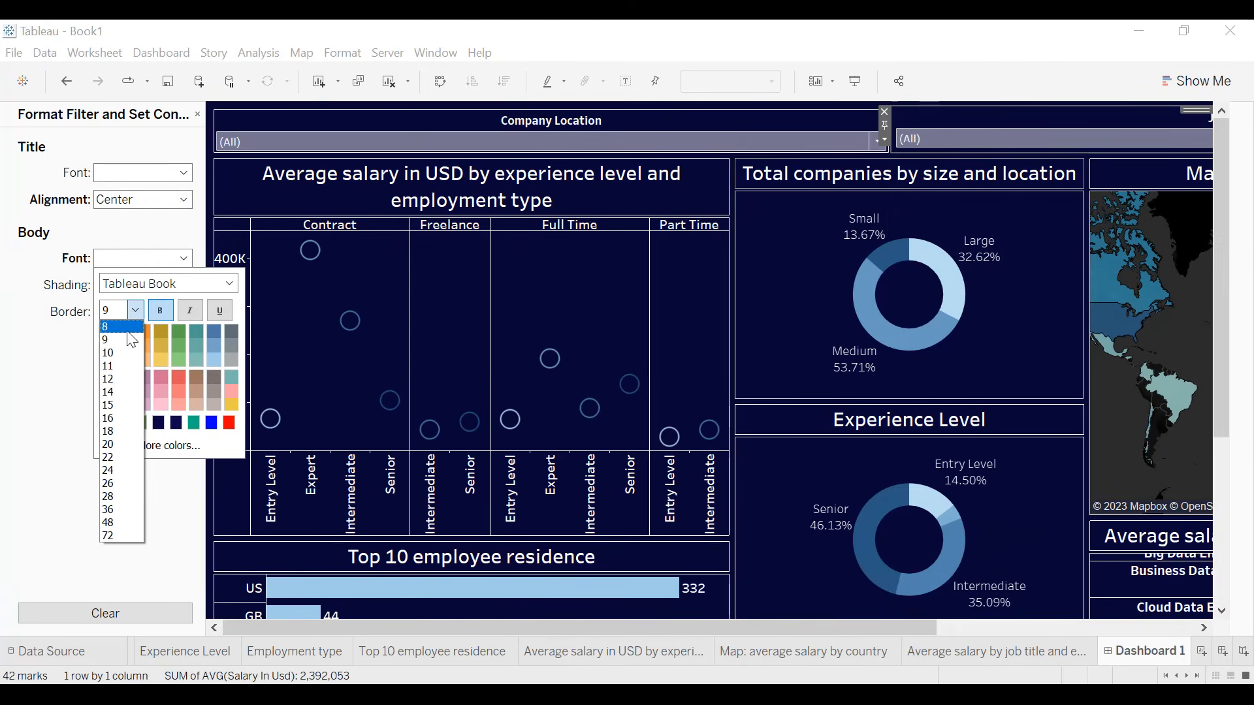
pyautogui.click(15, 357)
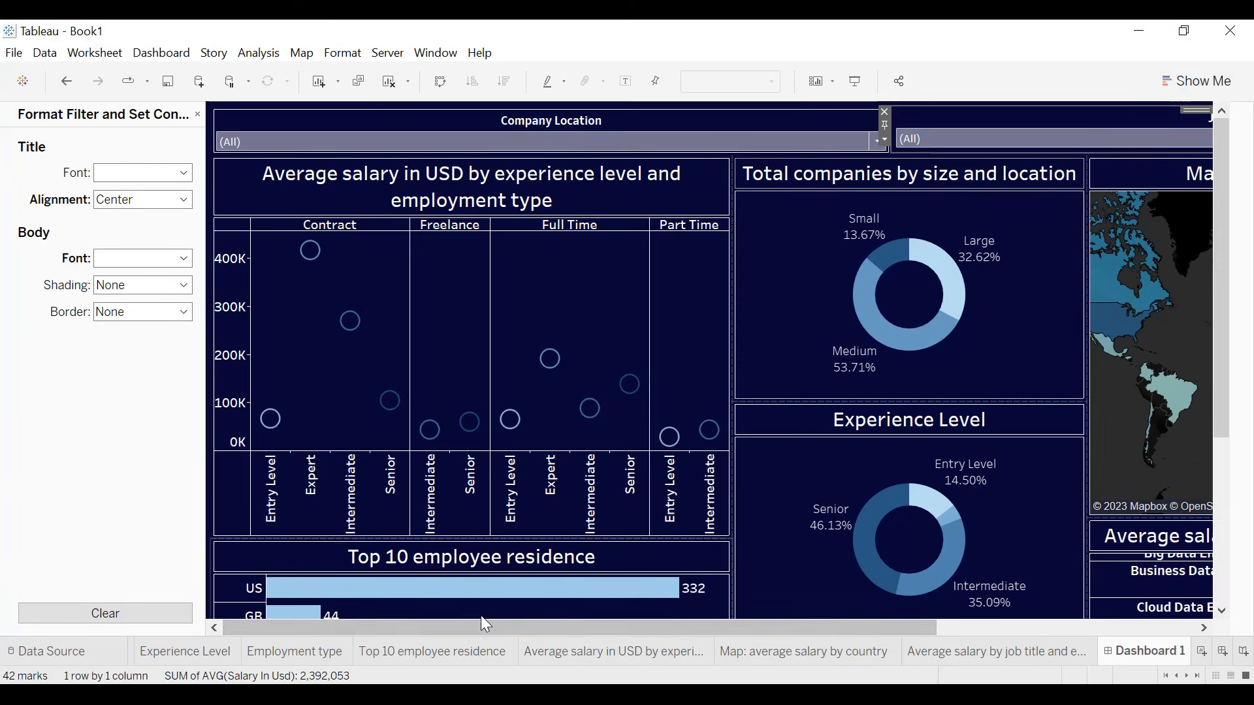
pyautogui.moveTo(530, 625); pyautogui.dragTo(873, 628)
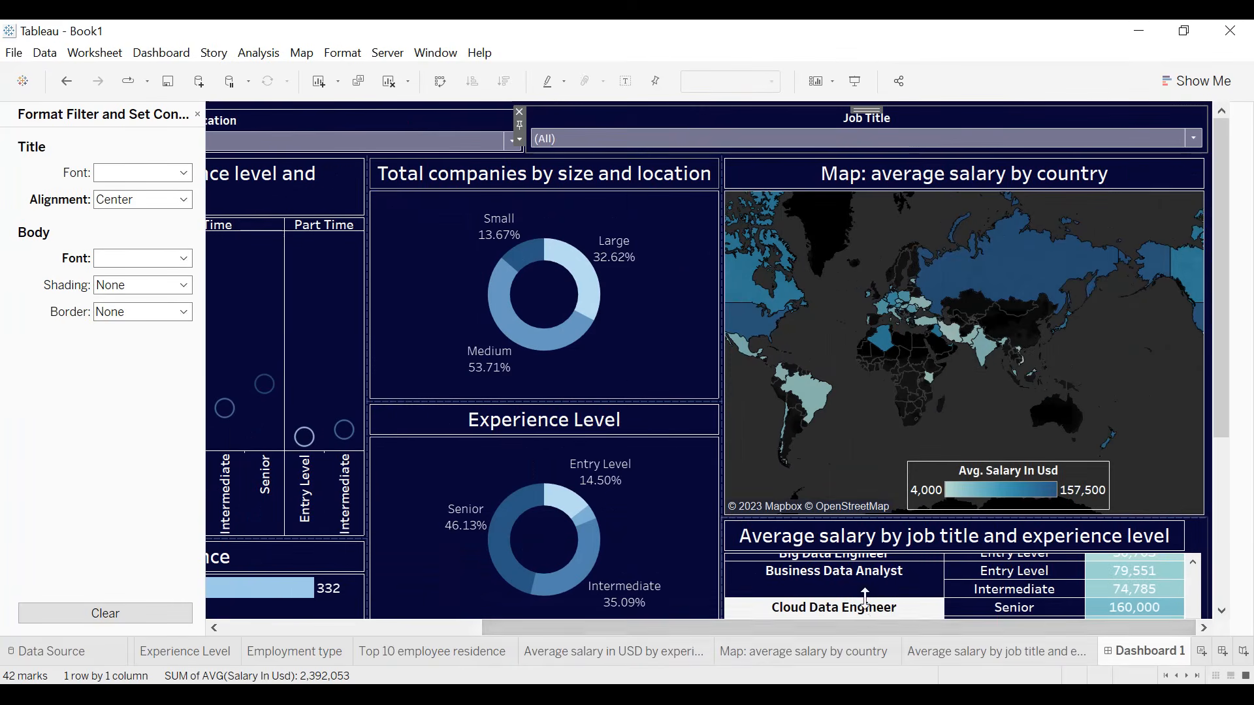
pyautogui.click(198, 115)
# - View the dashboard in presentation mode from its lower charts up to the filters
pyautogui.scroll(-5, 1074, 452)
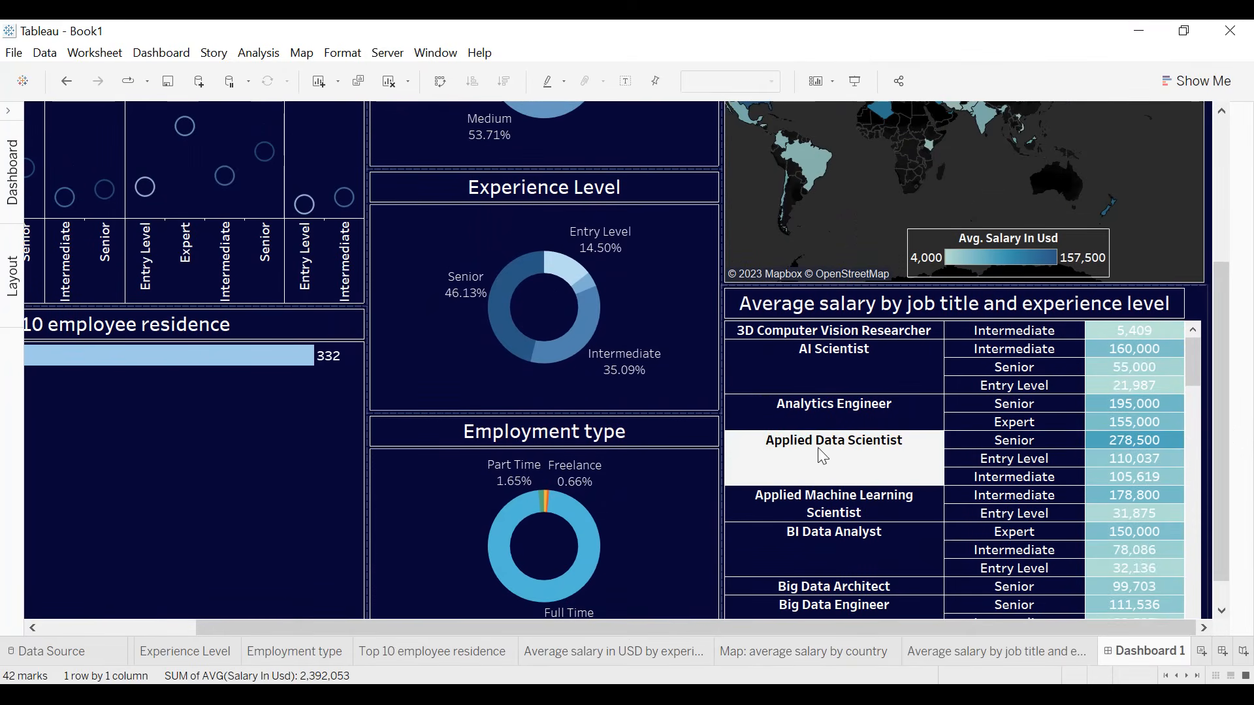
pyautogui.scroll(1, 923, 259)
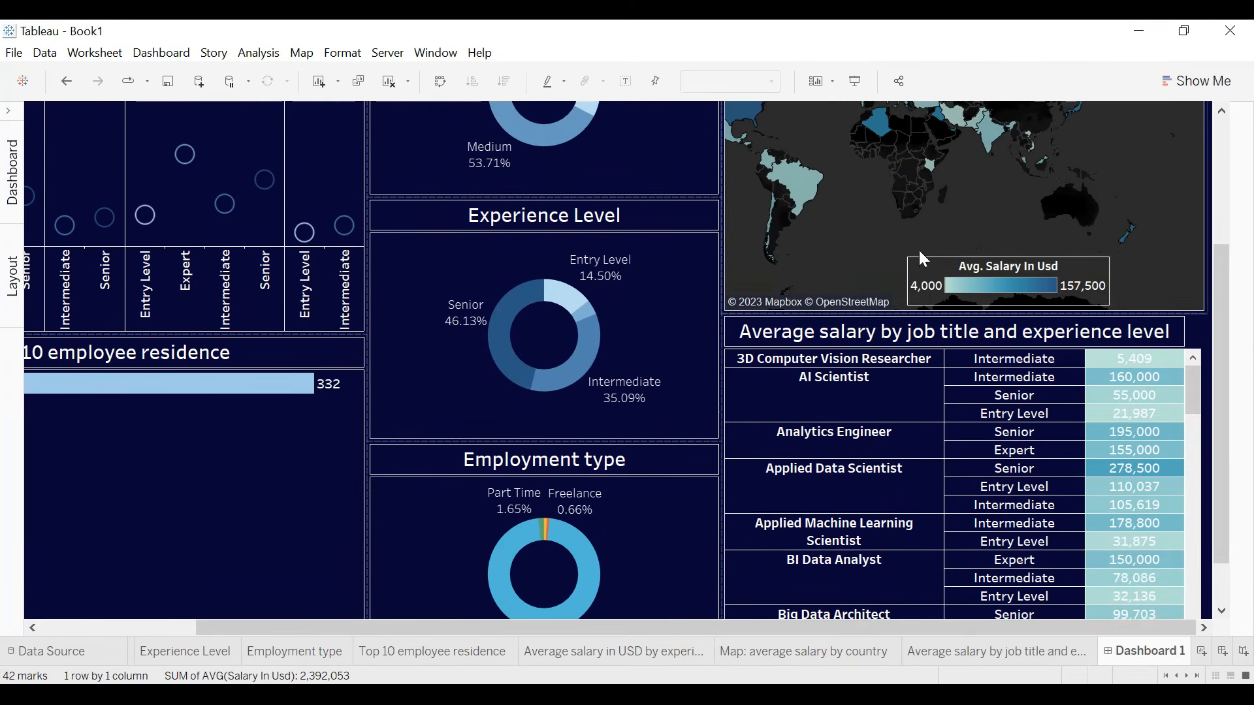
pyautogui.click(856, 85)
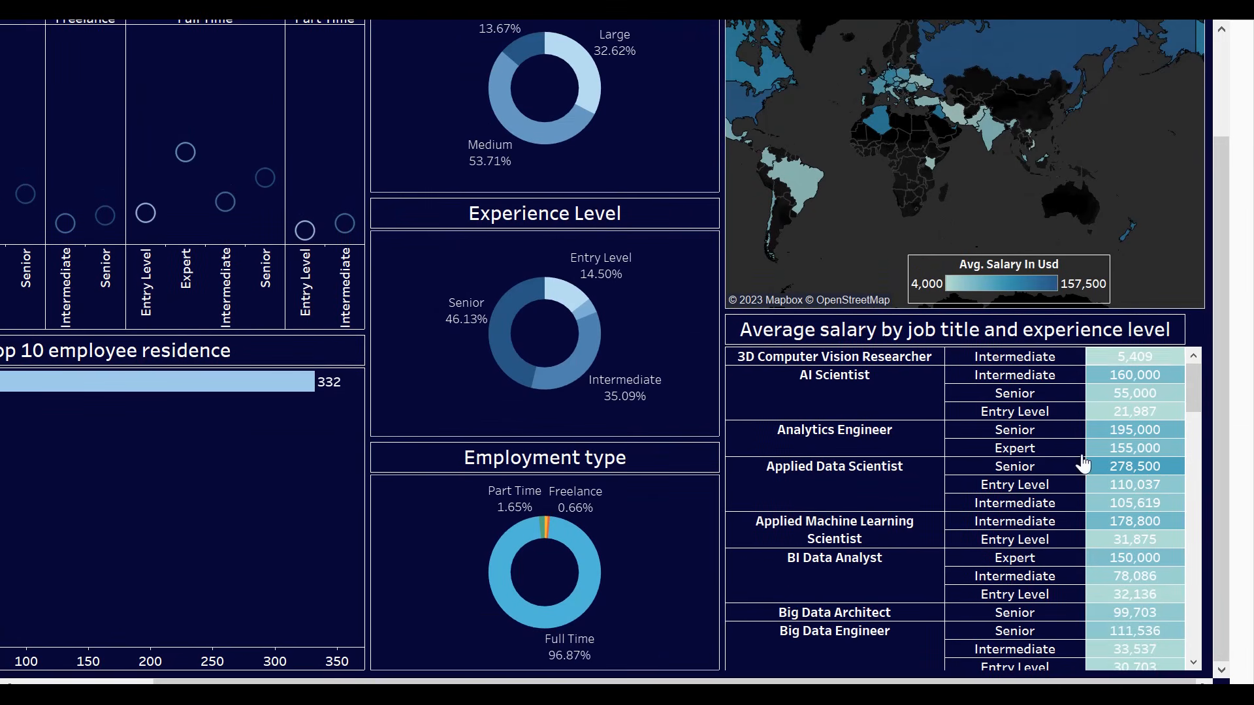
pyautogui.moveTo(1215, 336); pyautogui.dragTo(1218, 146)
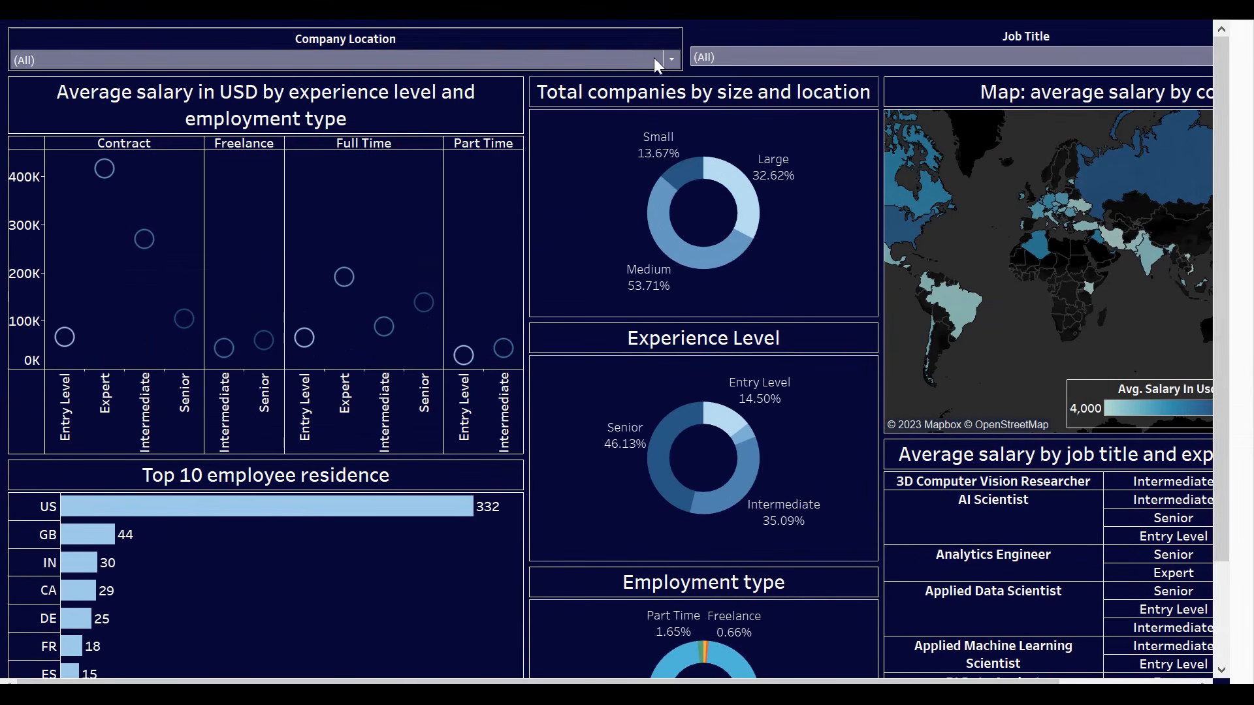
# - Filter the dashboard to Company Location US and Job Title Data Scientist
pyautogui.click(673, 58)
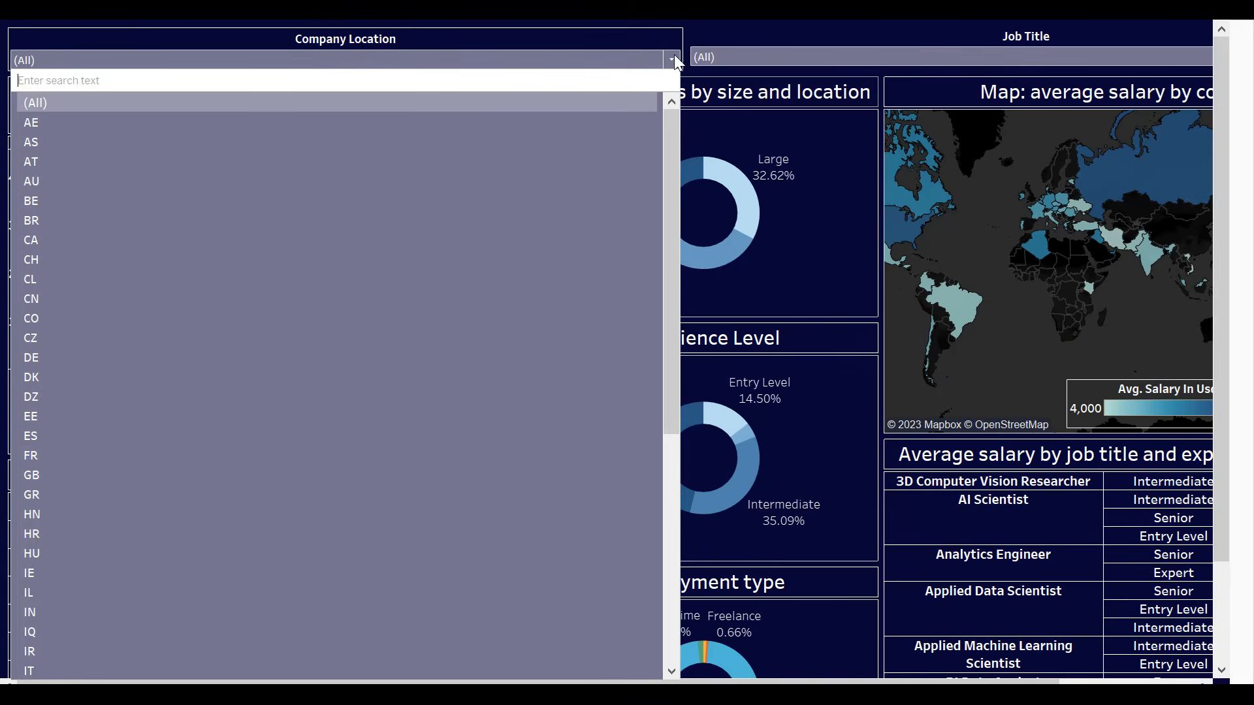
pyautogui.scroll(-5, 479, 167)
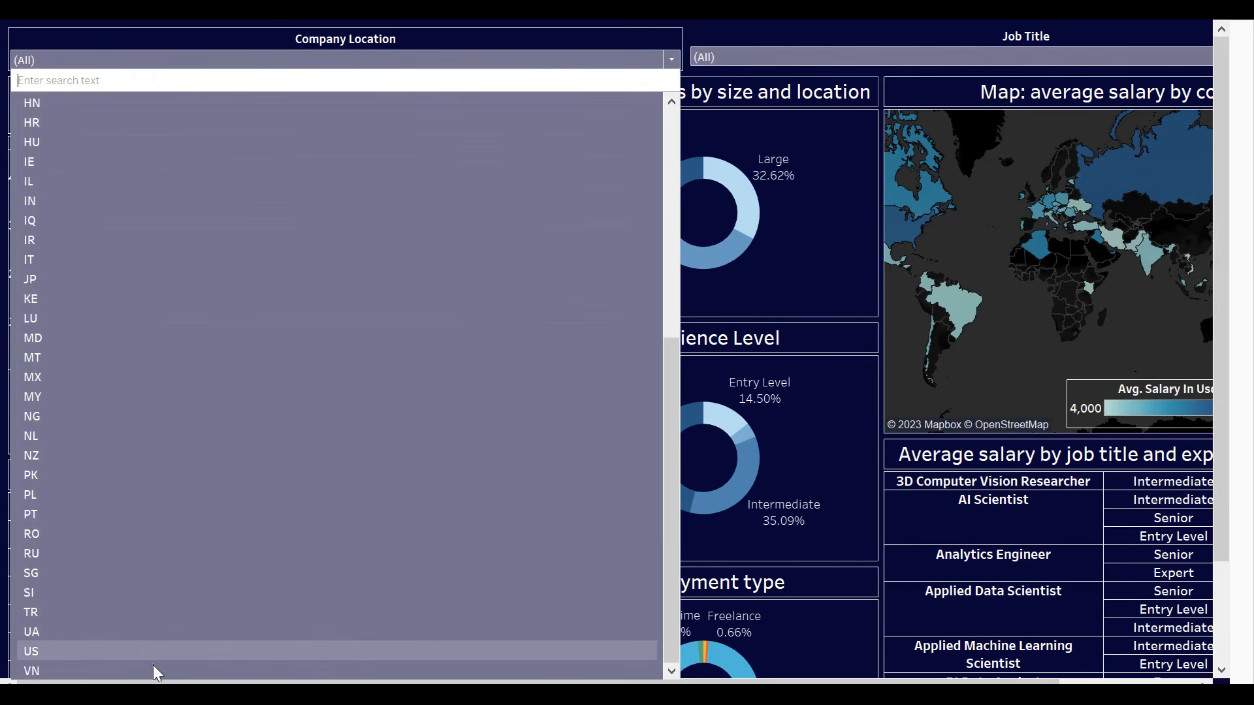
pyautogui.click(144, 651)
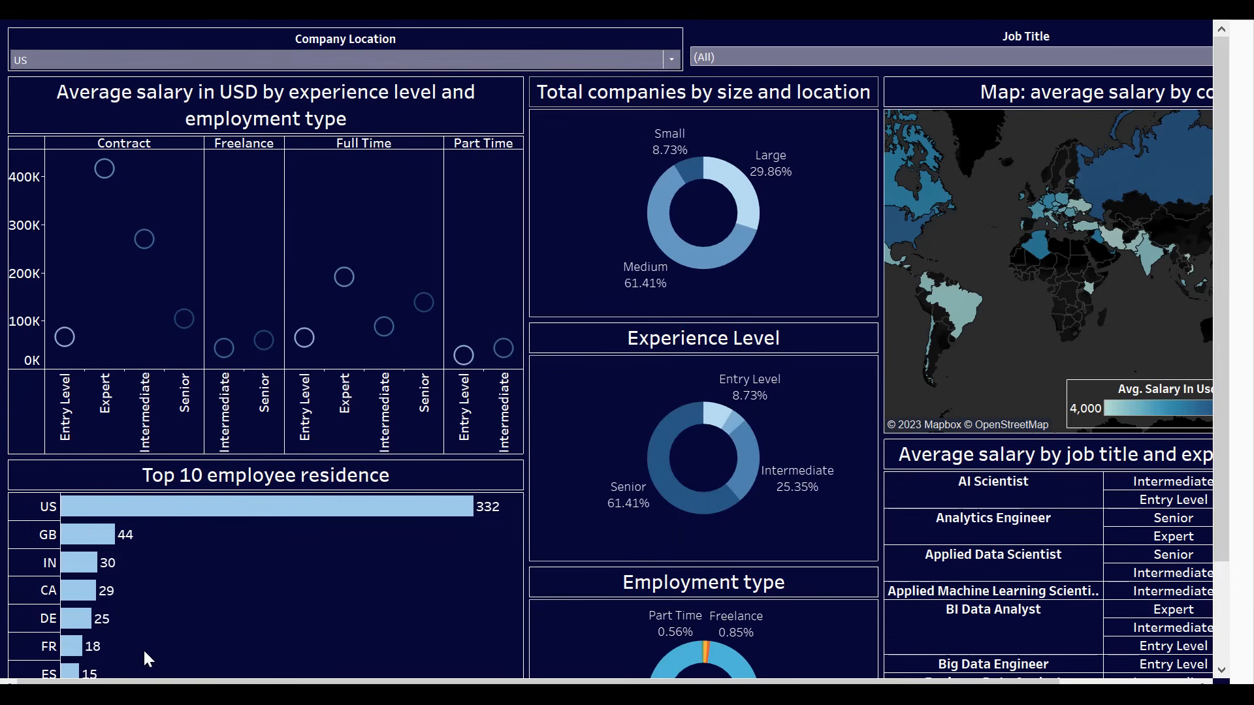
pyautogui.click(896, 56)
pyautogui.scroll(-7, 895, 246)
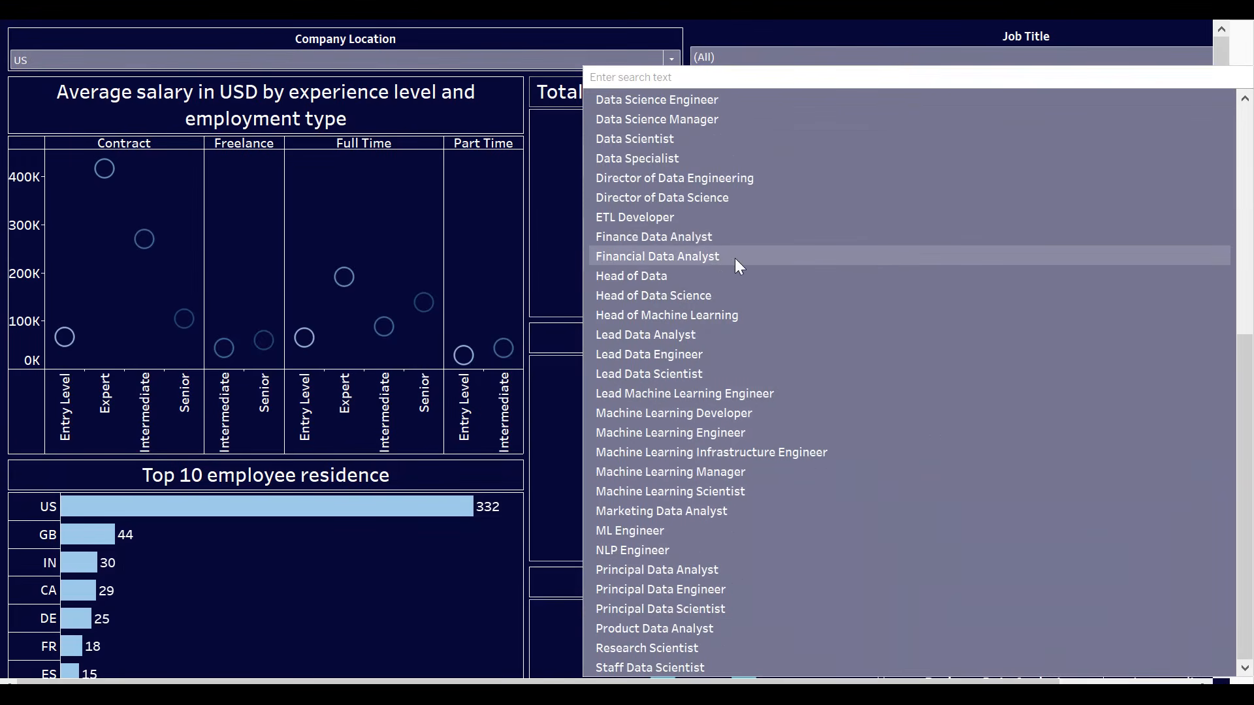
pyautogui.scroll(1, 761, 258)
pyautogui.click(653, 199)
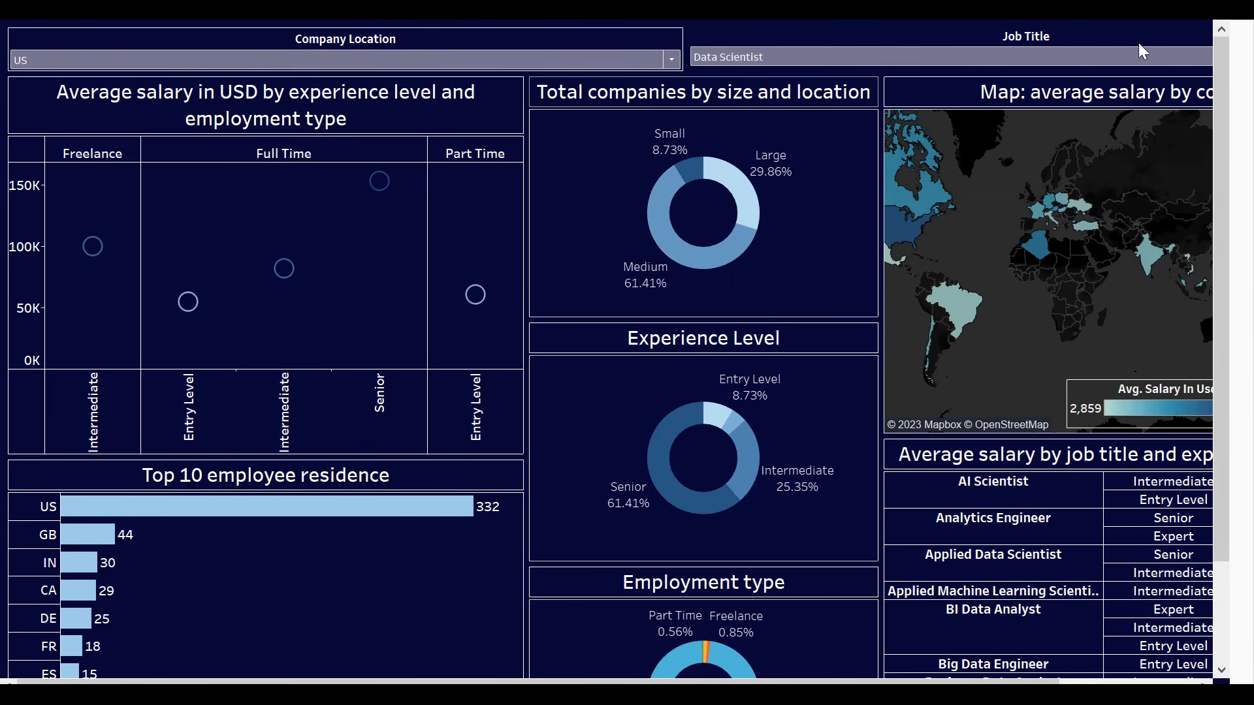
# - Leave presentation mode and add a thin solid white border to the Job Title filter
pyautogui.press('Escape')
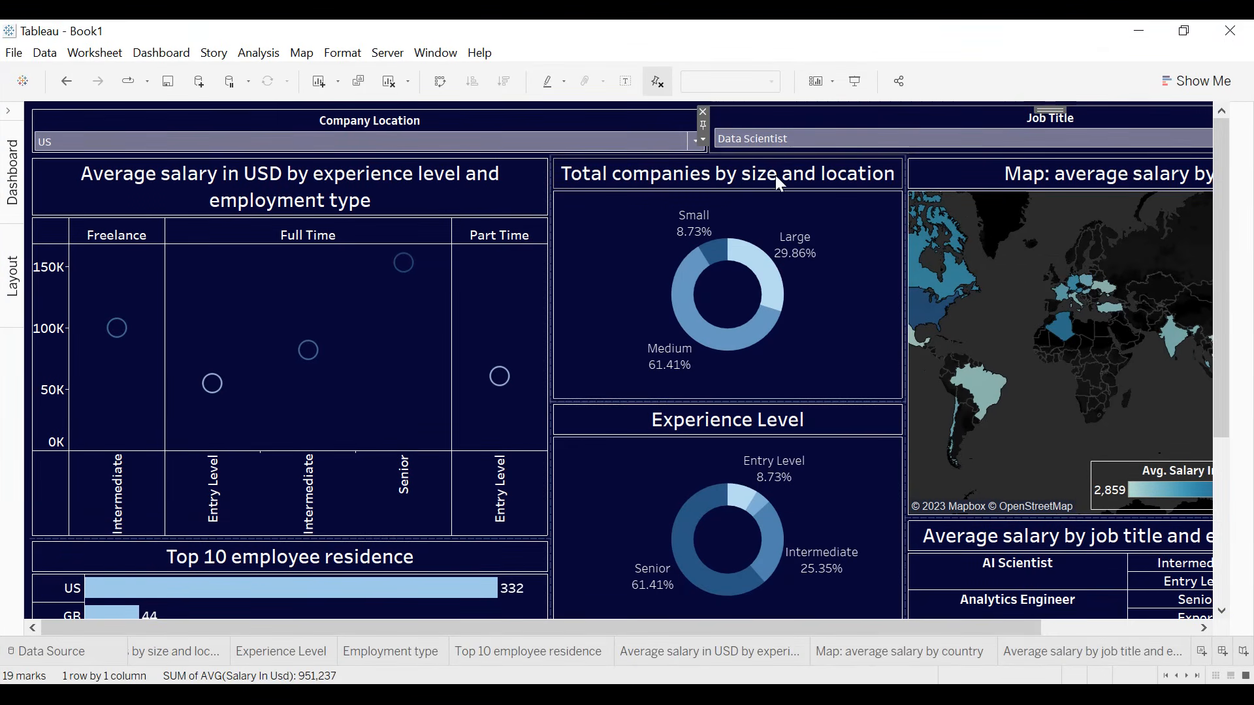
pyautogui.click(704, 140)
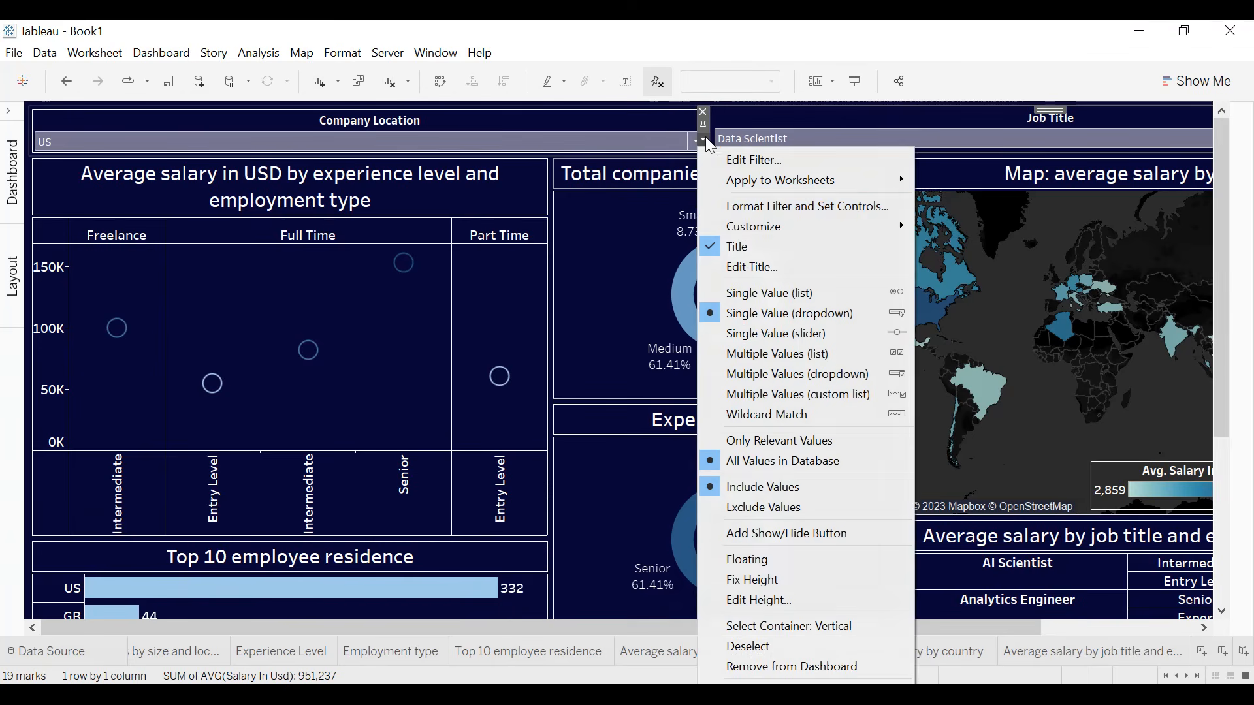
pyautogui.click(742, 207)
pyautogui.click(126, 314)
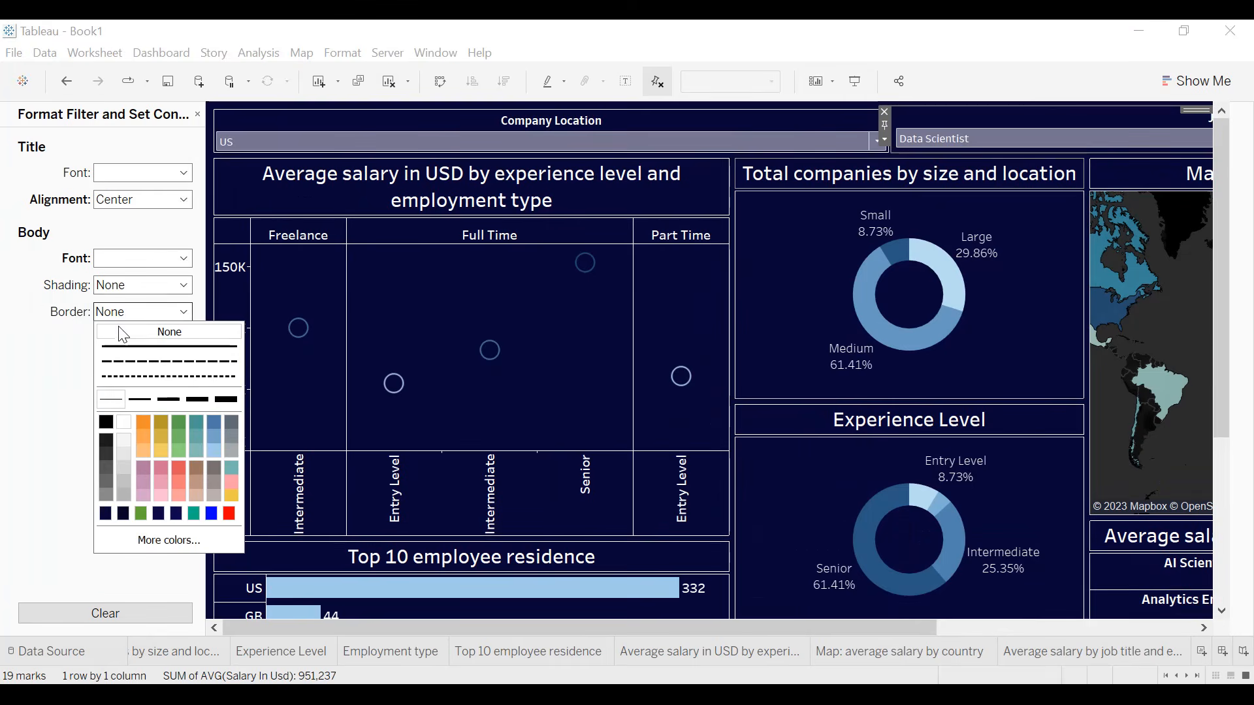
pyautogui.click(123, 423)
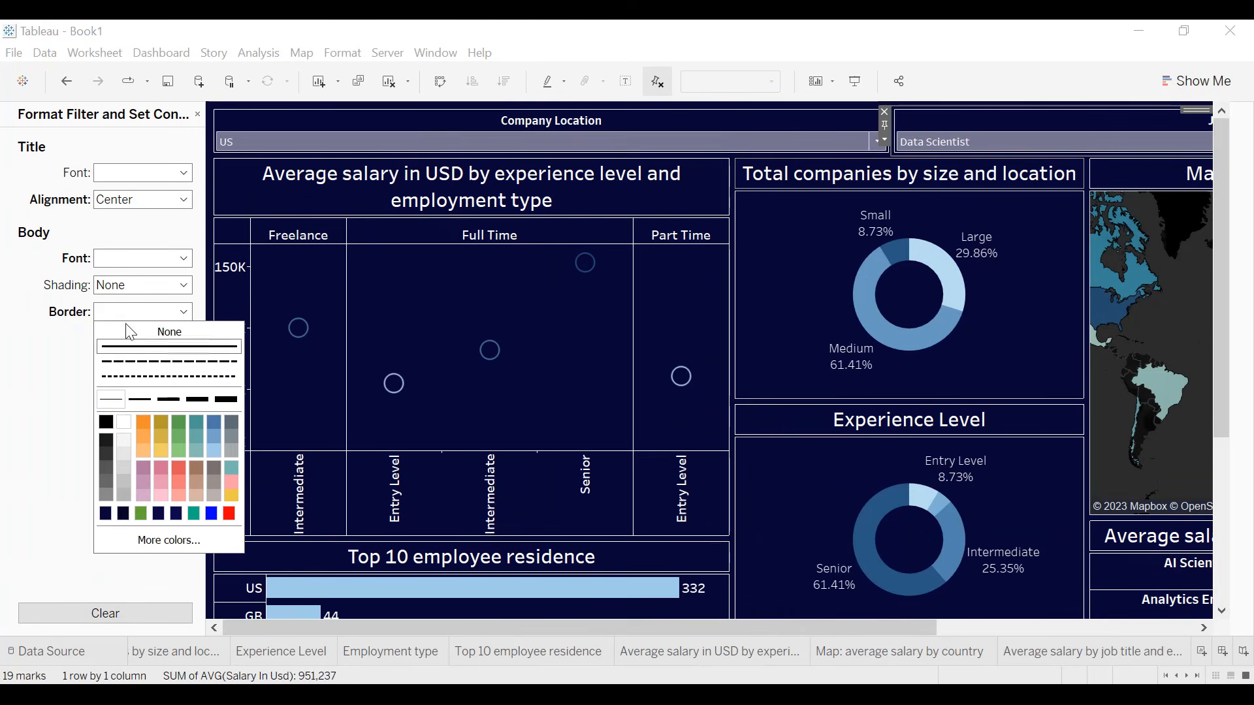
pyautogui.click(197, 115)
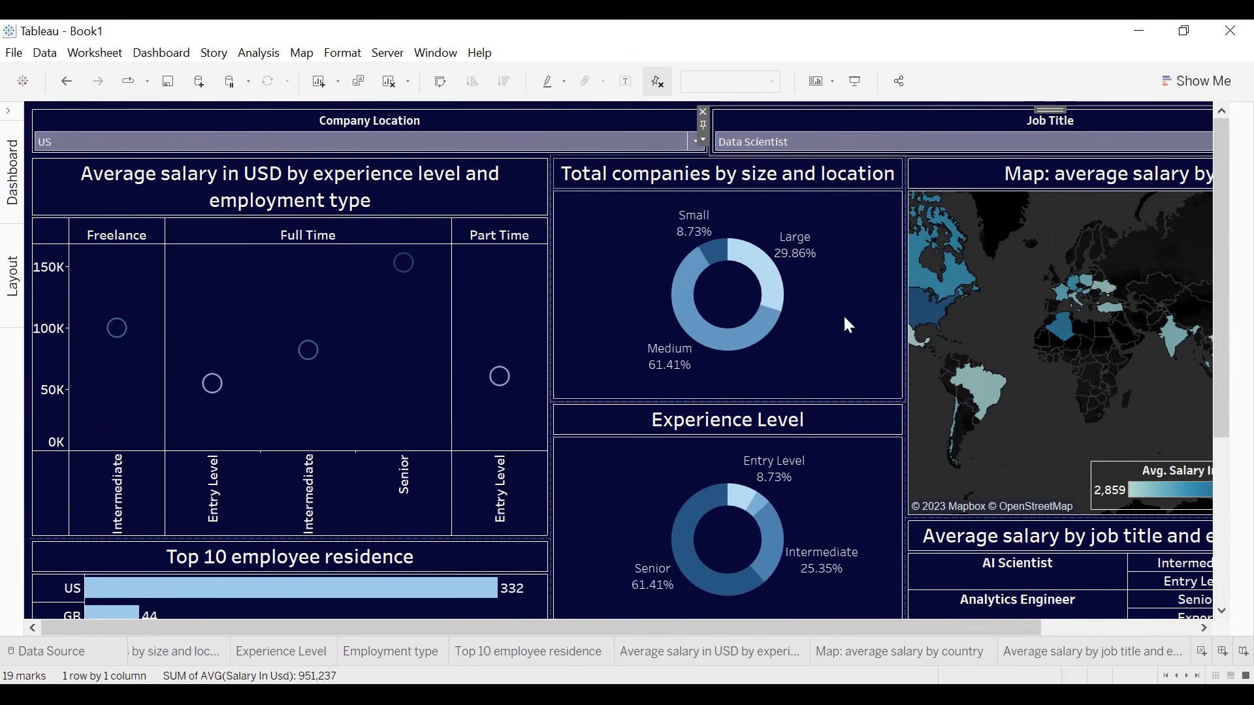
# - Open the list of dashboard commands
pyautogui.click(164, 55)
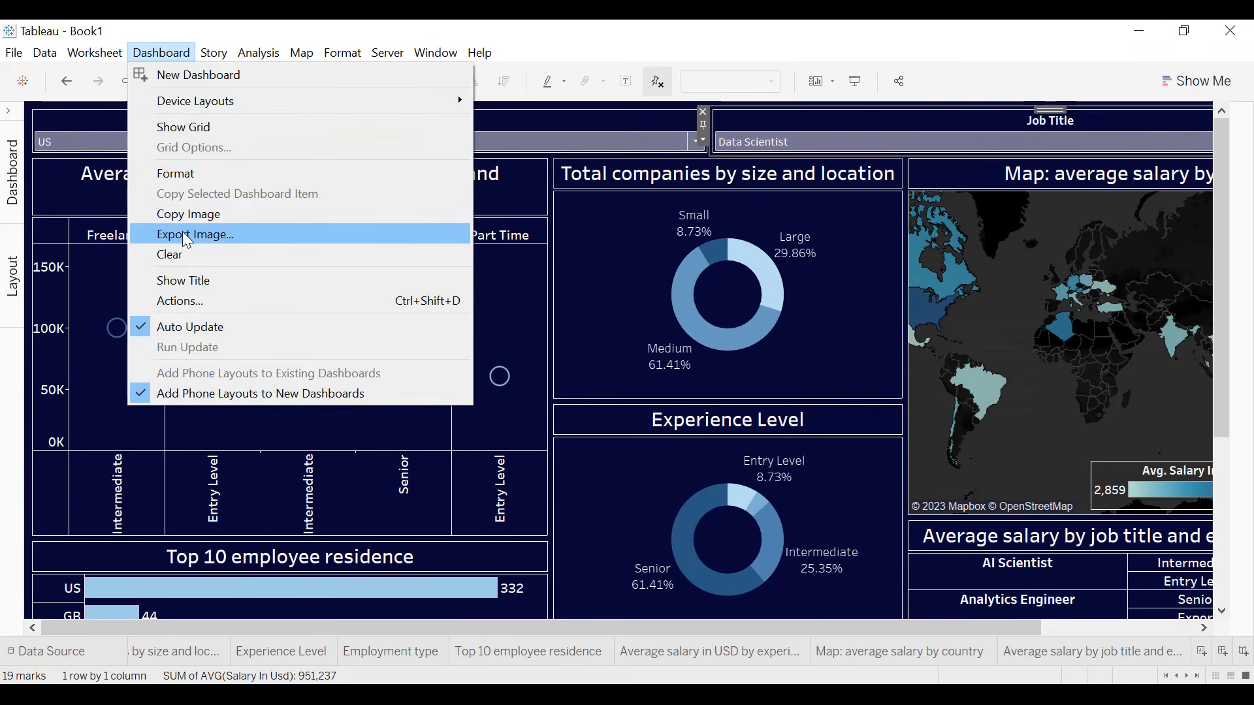